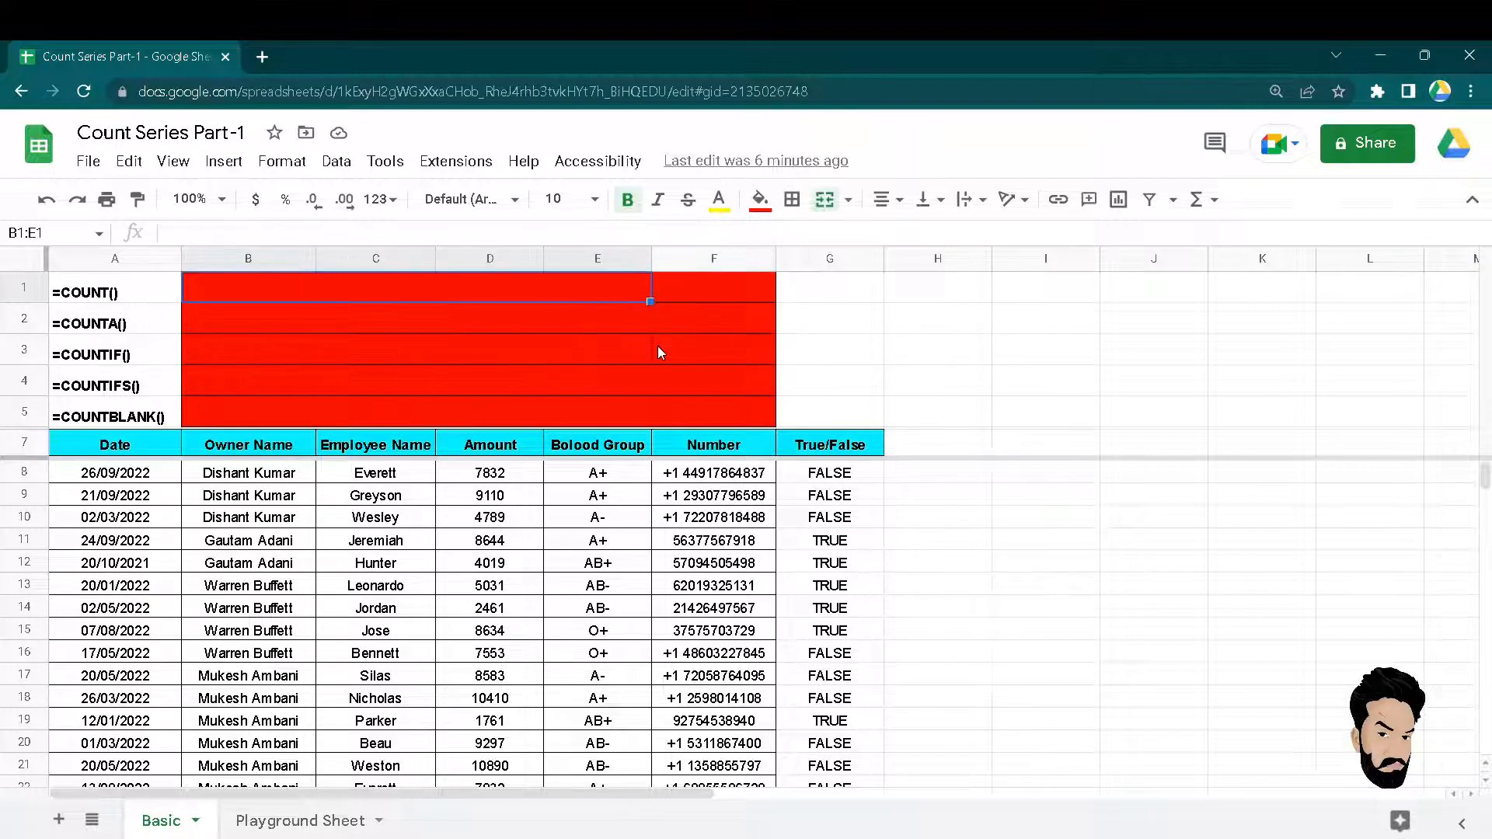
Enter the partial formula +count in cell F1 after discarding two '=' starts.
{"action": "type", "text": "="}
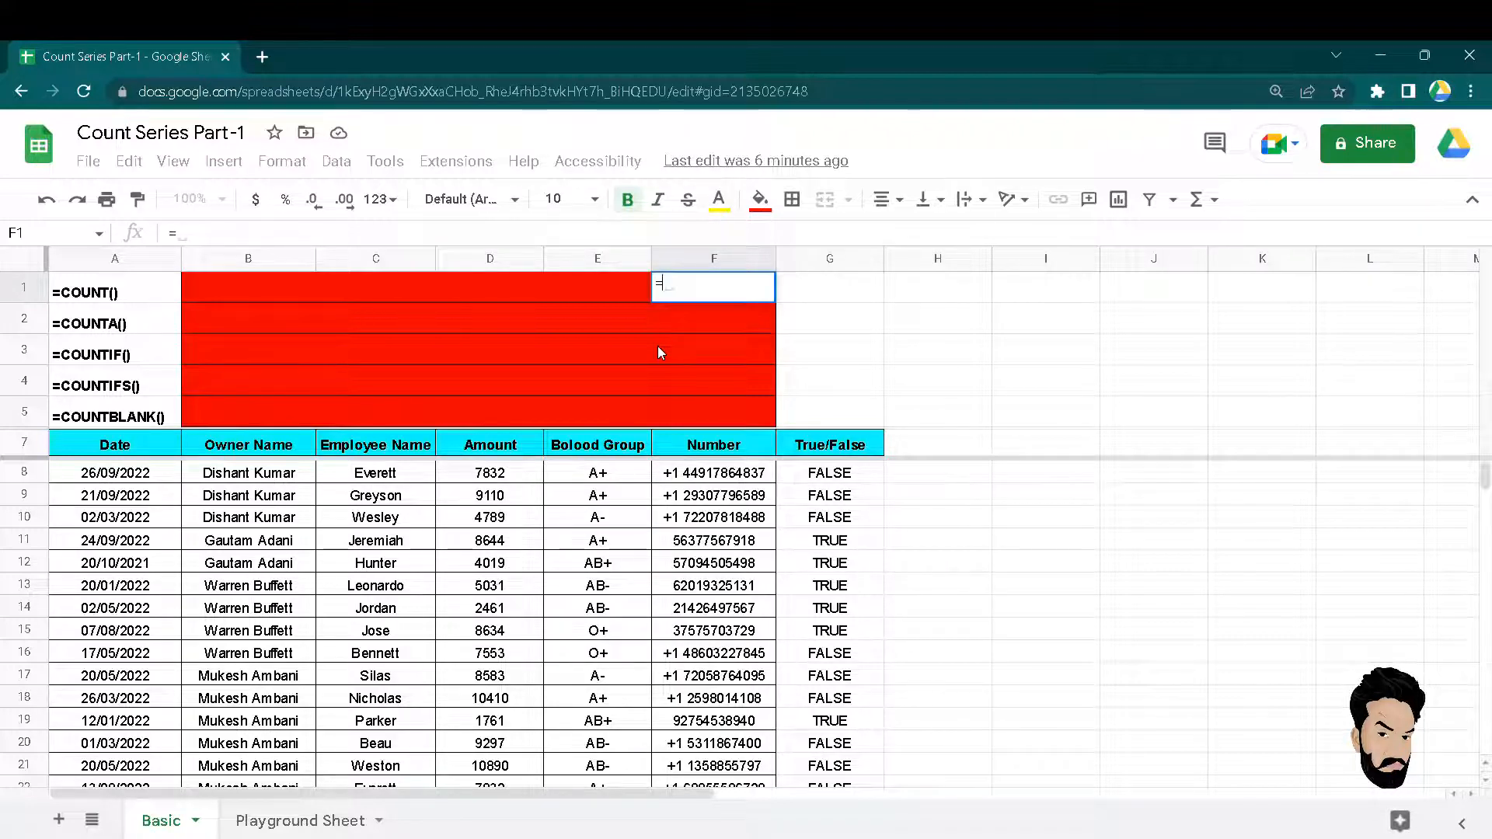
{"action": "key", "text": "Escape"}
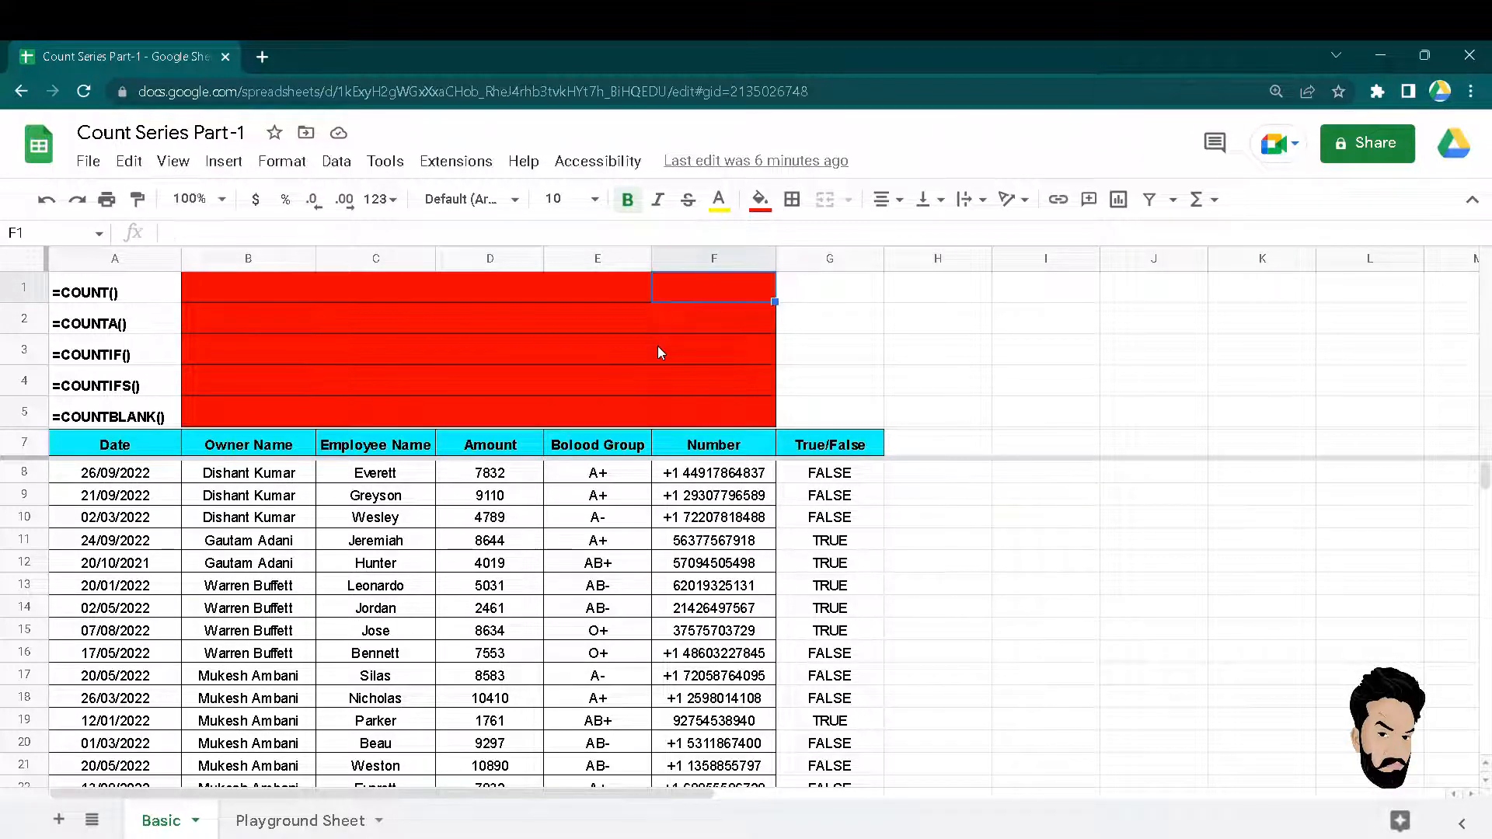
{"action": "key", "text": "Left"}
{"action": "key", "text": "Right"}
{"action": "type", "text": "="}
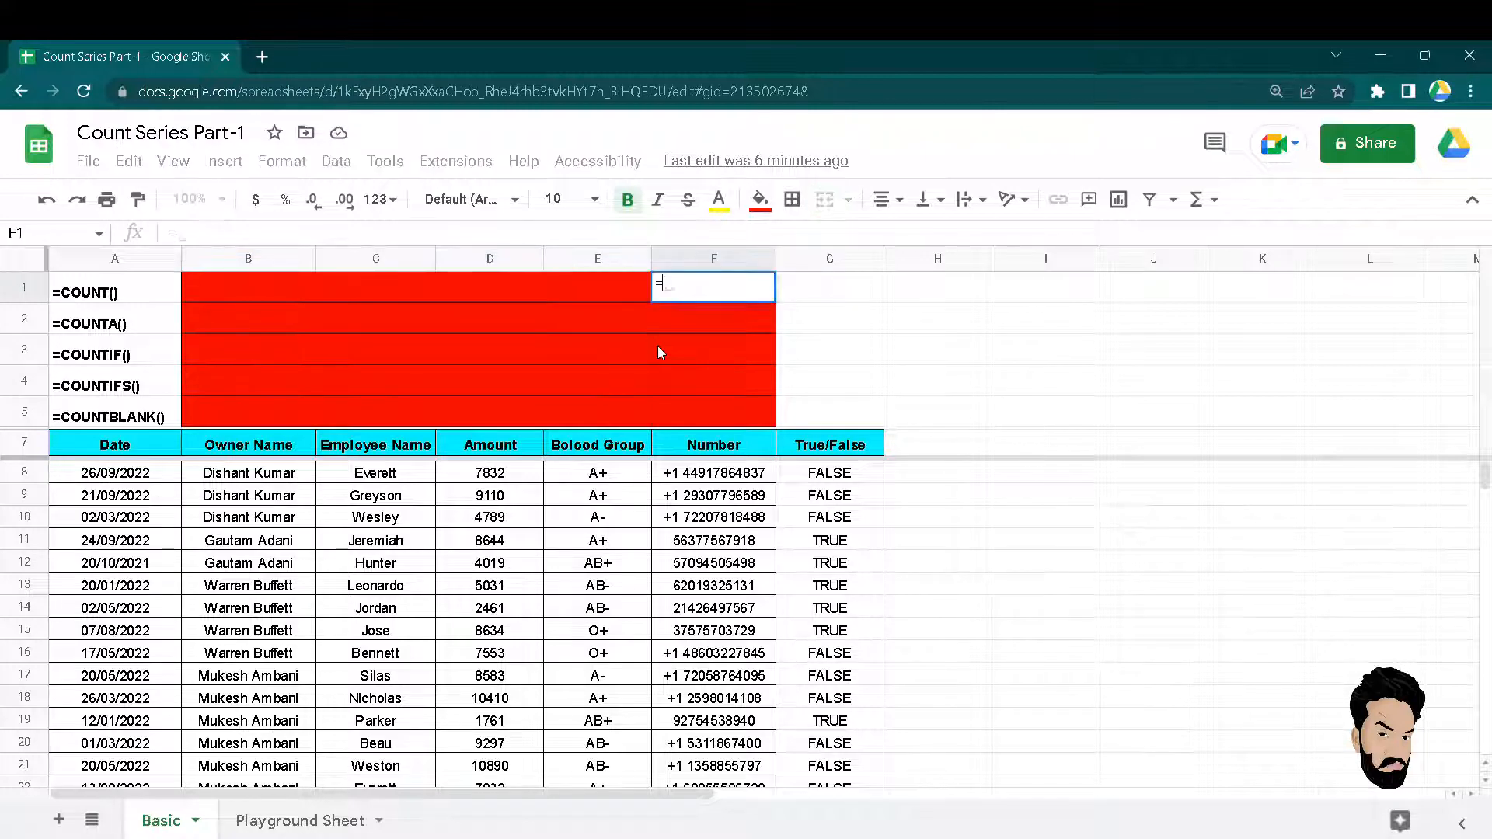
{"action": "key", "text": "Escape"}
{"action": "type", "text": "+"}
{"action": "type", "text": "count"}
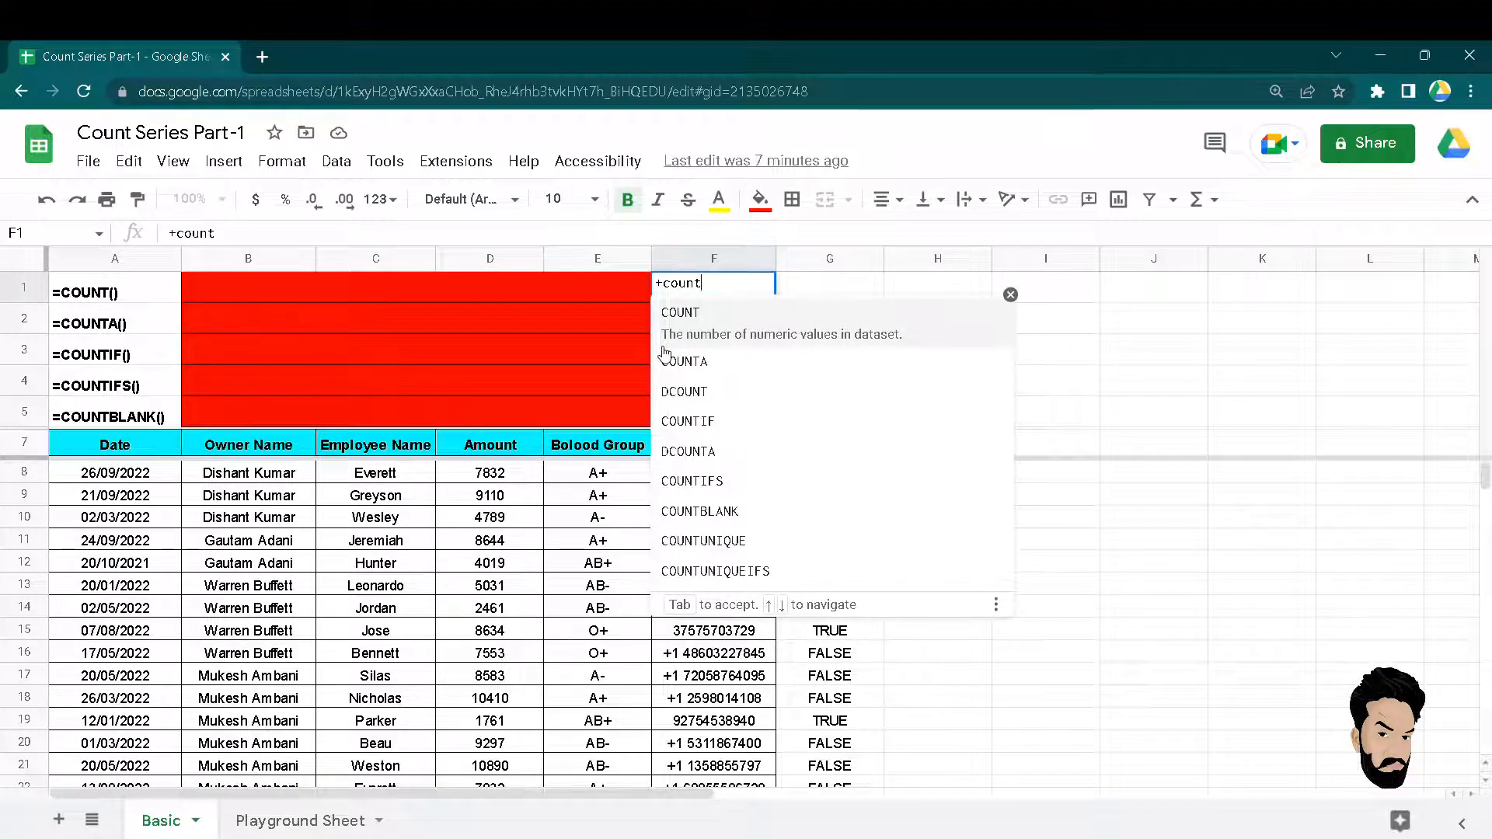
Accept COUNT and try single Number cell arguments F8, F9 and F10, then delete them.
{"action": "key", "text": "Tab"}
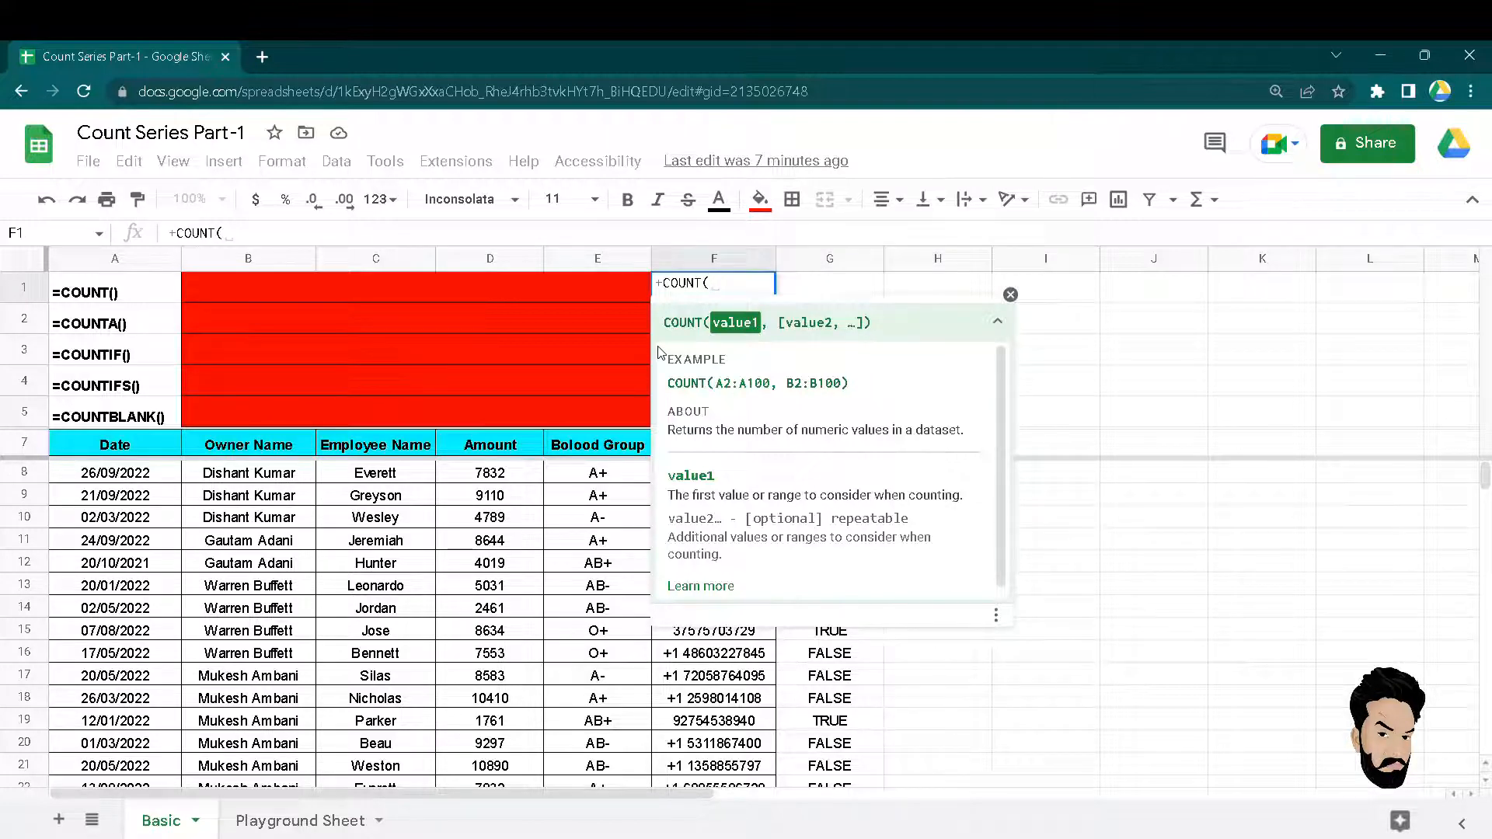
{"action": "key", "text": "Right"}
{"action": "key", "text": "Down"}
{"action": "key", "text": "Down"}
{"action": "key", "text": "Down"}
{"action": "key", "text": "Down"}
{"action": "key", "text": "Down"}
{"action": "key", "text": "Down"}
{"action": "key", "text": "Left"}
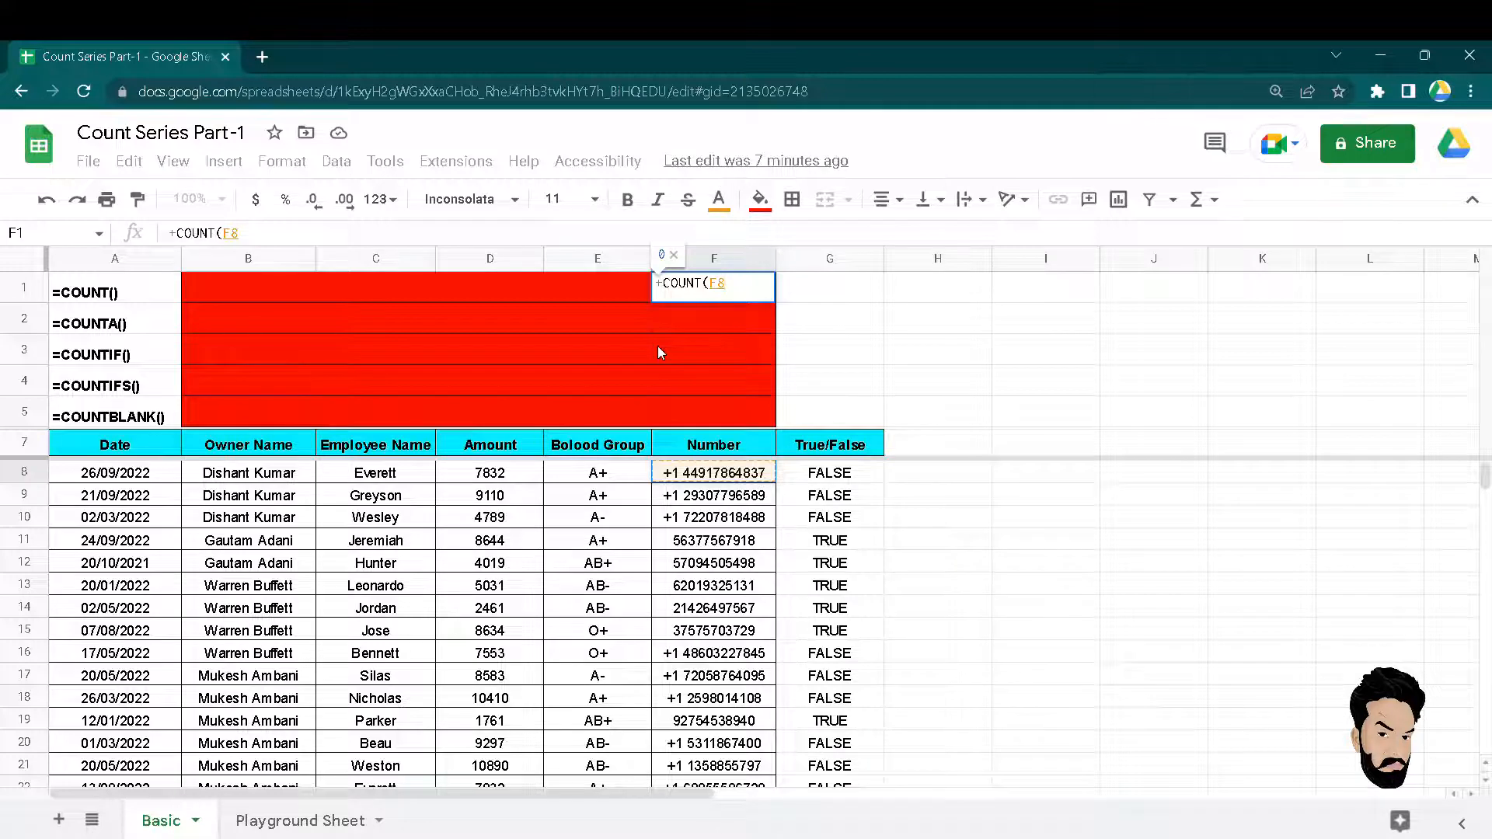
{"action": "type", "text": ","}
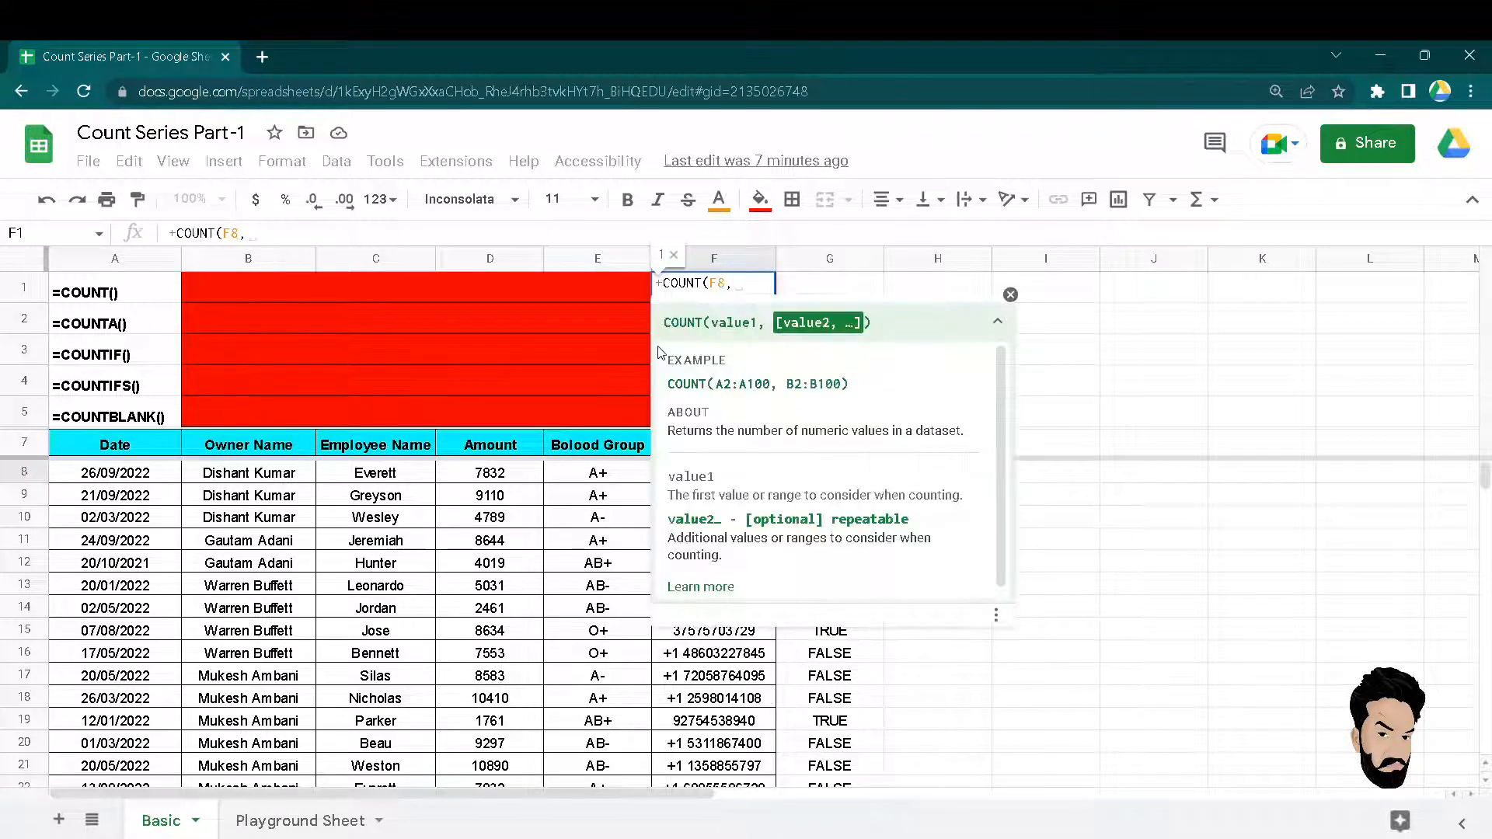
{"action": "type", "text": "f9"}
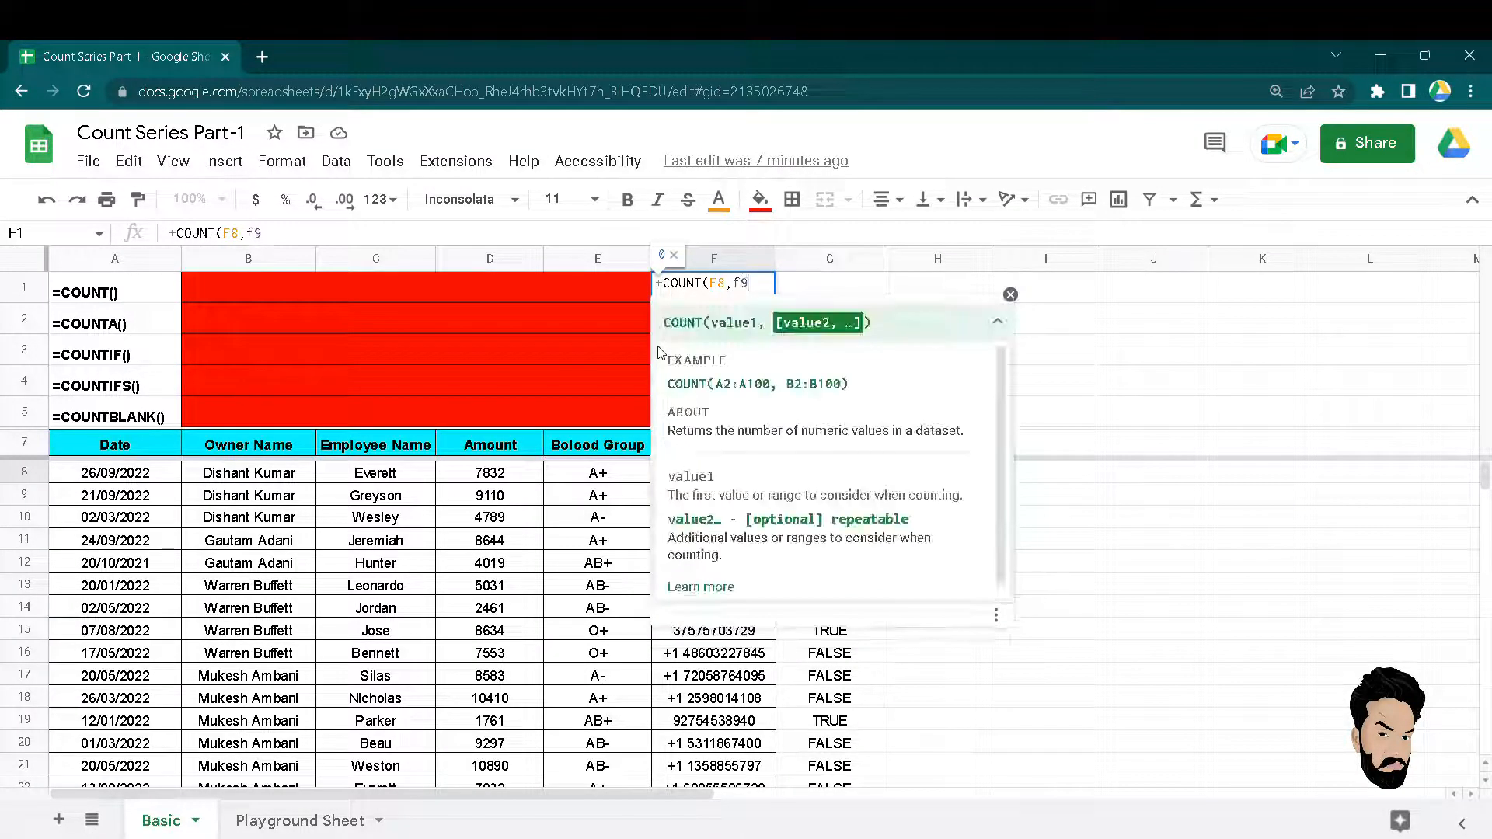
{"action": "type", "text": ","}
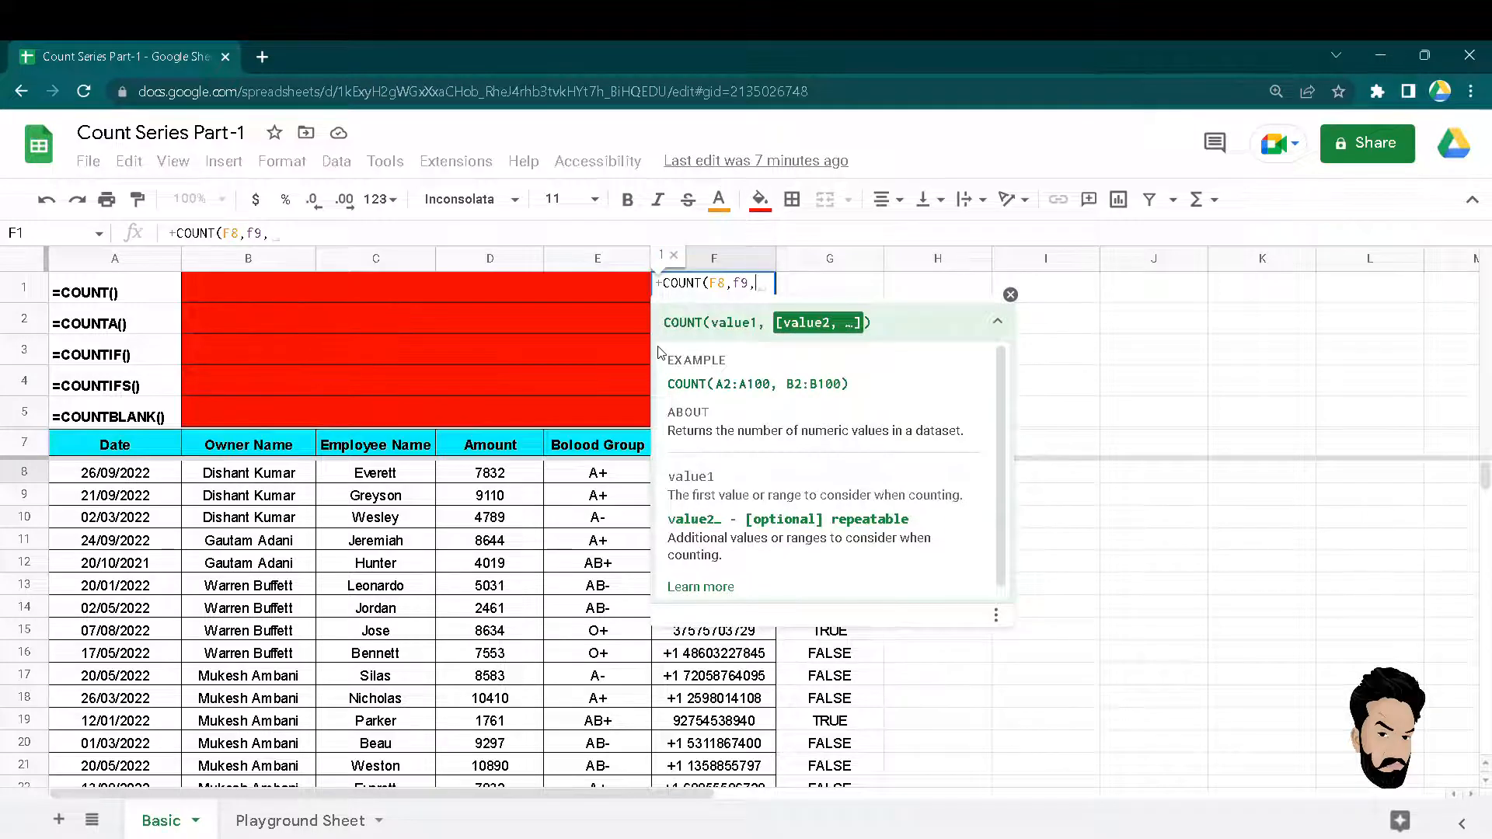
{"action": "left_click", "coordinate": [660, 354]}
{"action": "key", "text": "Down"}
{"action": "key", "text": "Down"}
{"action": "key", "text": "Down"}
{"action": "key", "text": "Down"}
{"action": "key", "text": "Down"}
{"action": "key", "text": "Down"}
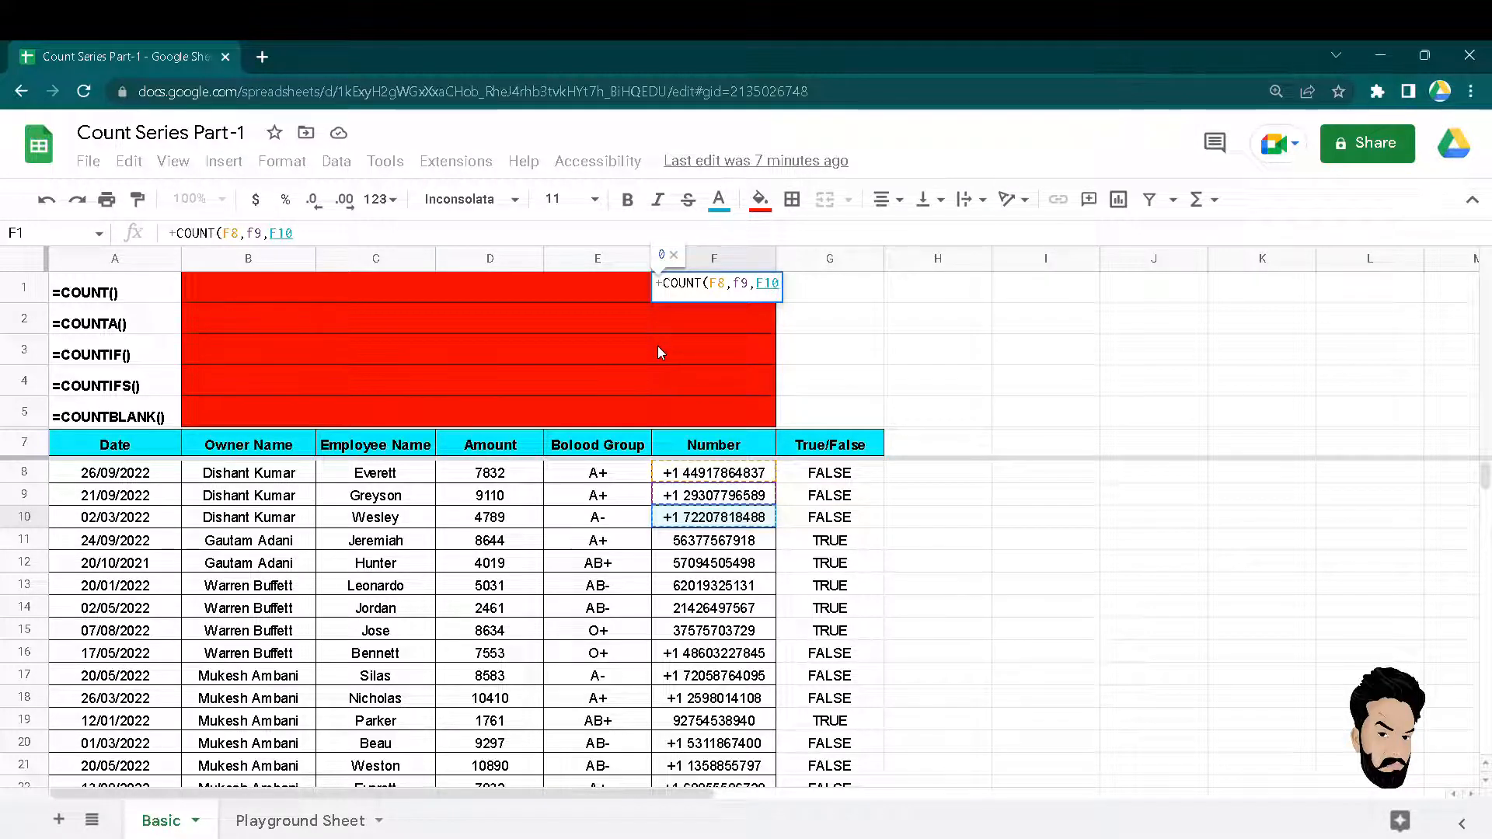
{"action": "key", "text": "BackSpace"}
{"action": "key", "text": "BackSpace"}
{"action": "key", "text": "BackSpace"}
{"action": "key", "text": "BackSpace"}
{"action": "key", "text": "BackSpace"}
{"action": "key", "text": "BackSpace"}
{"action": "key", "text": "BackSpace"}
{"action": "key", "text": "BackSpace"}
{"action": "key", "text": "BackSpace"}
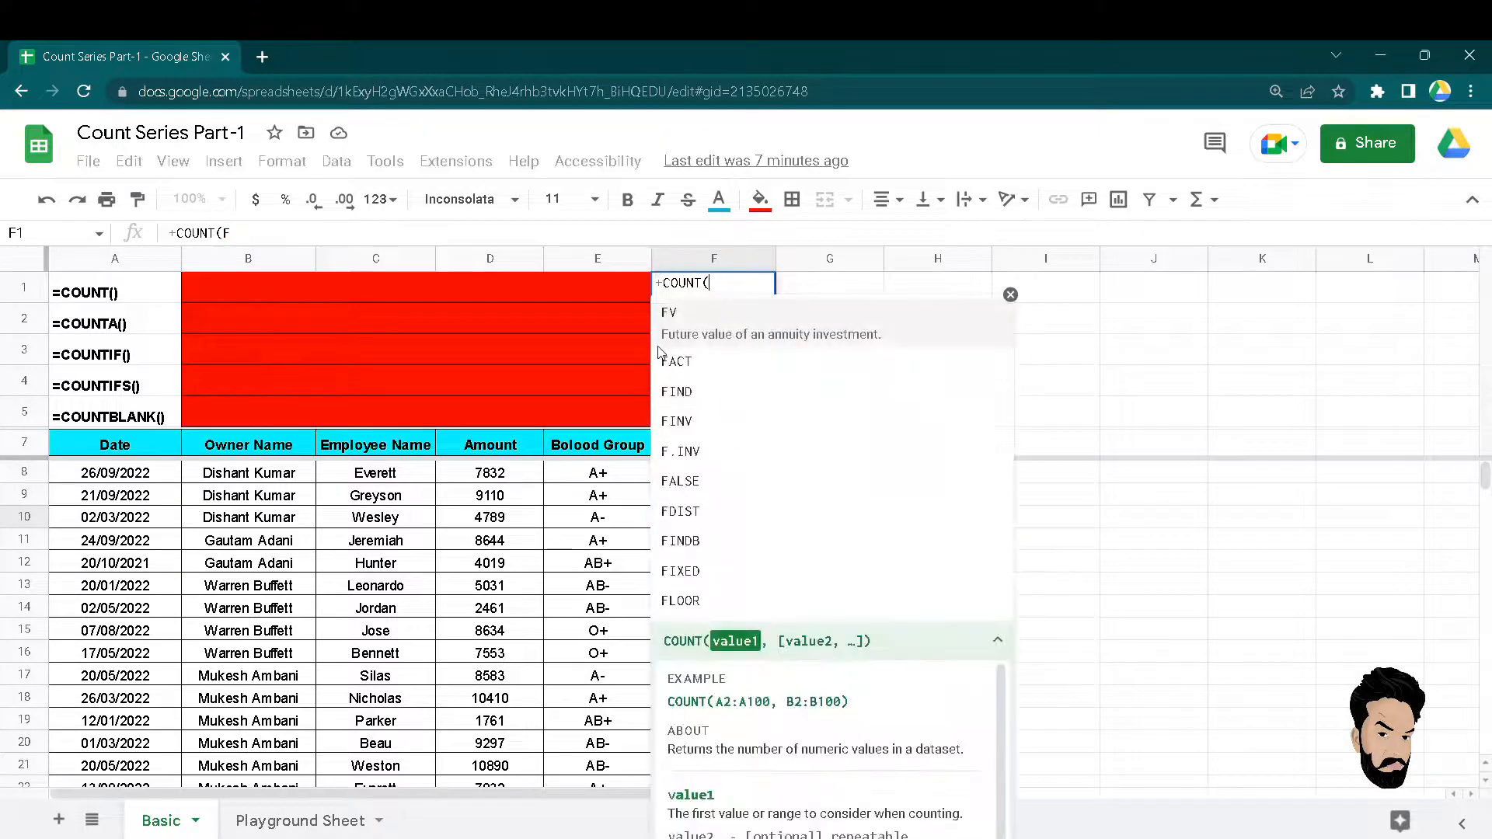
Try COUNT arguments F8:F37 plus Owner Name B8:B37, then clear all arguments.
{"action": "key", "text": "Down"}
{"action": "key", "text": "Down"}
{"action": "key", "text": "Down"}
{"action": "key", "text": "Down"}
{"action": "key", "text": "Down"}
{"action": "key", "text": "Down"}
{"action": "key", "text": "Down"}
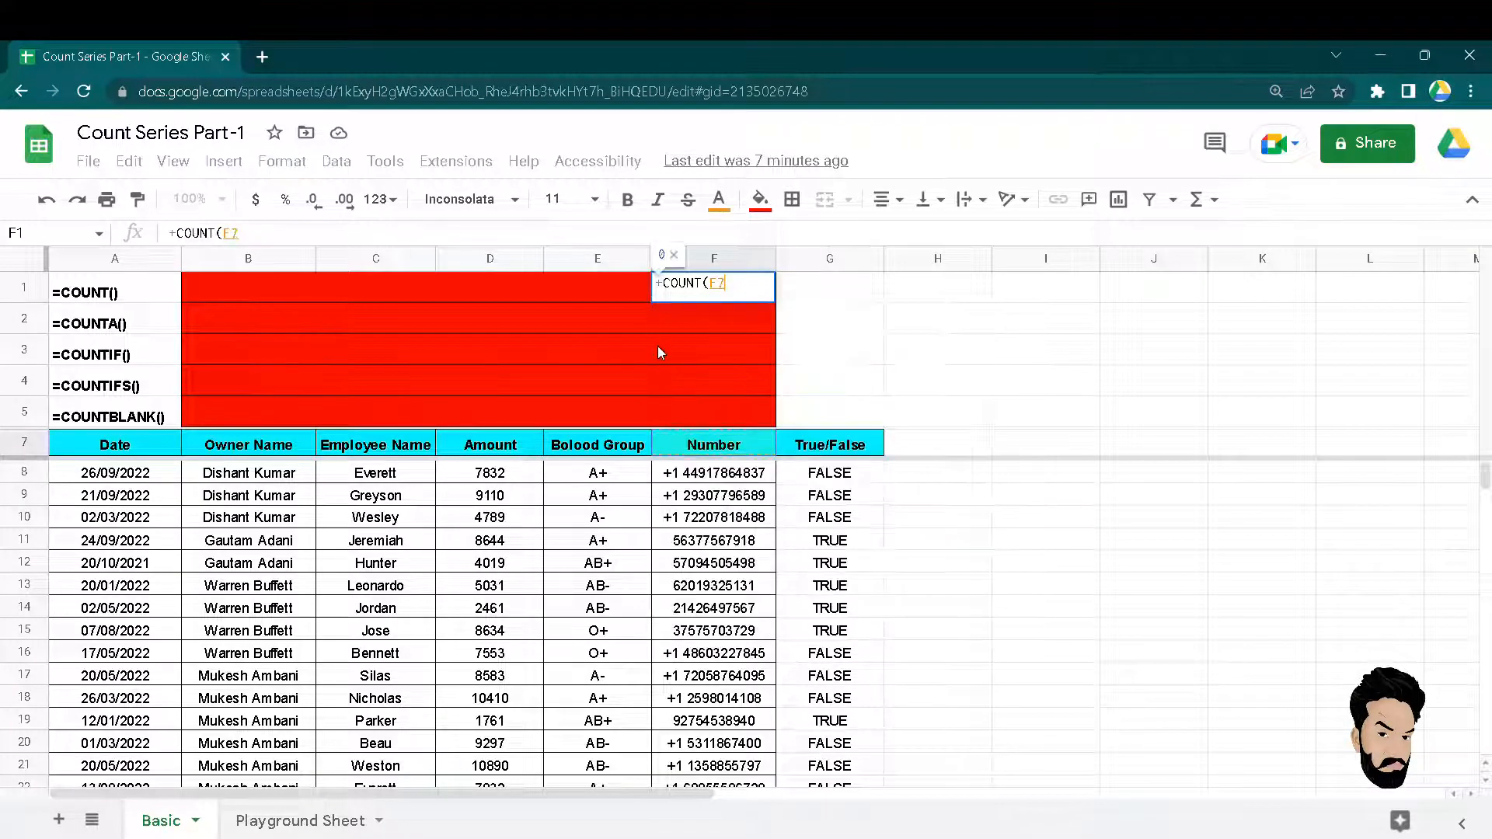
{"action": "key", "text": "ctrl+shift+Down"}
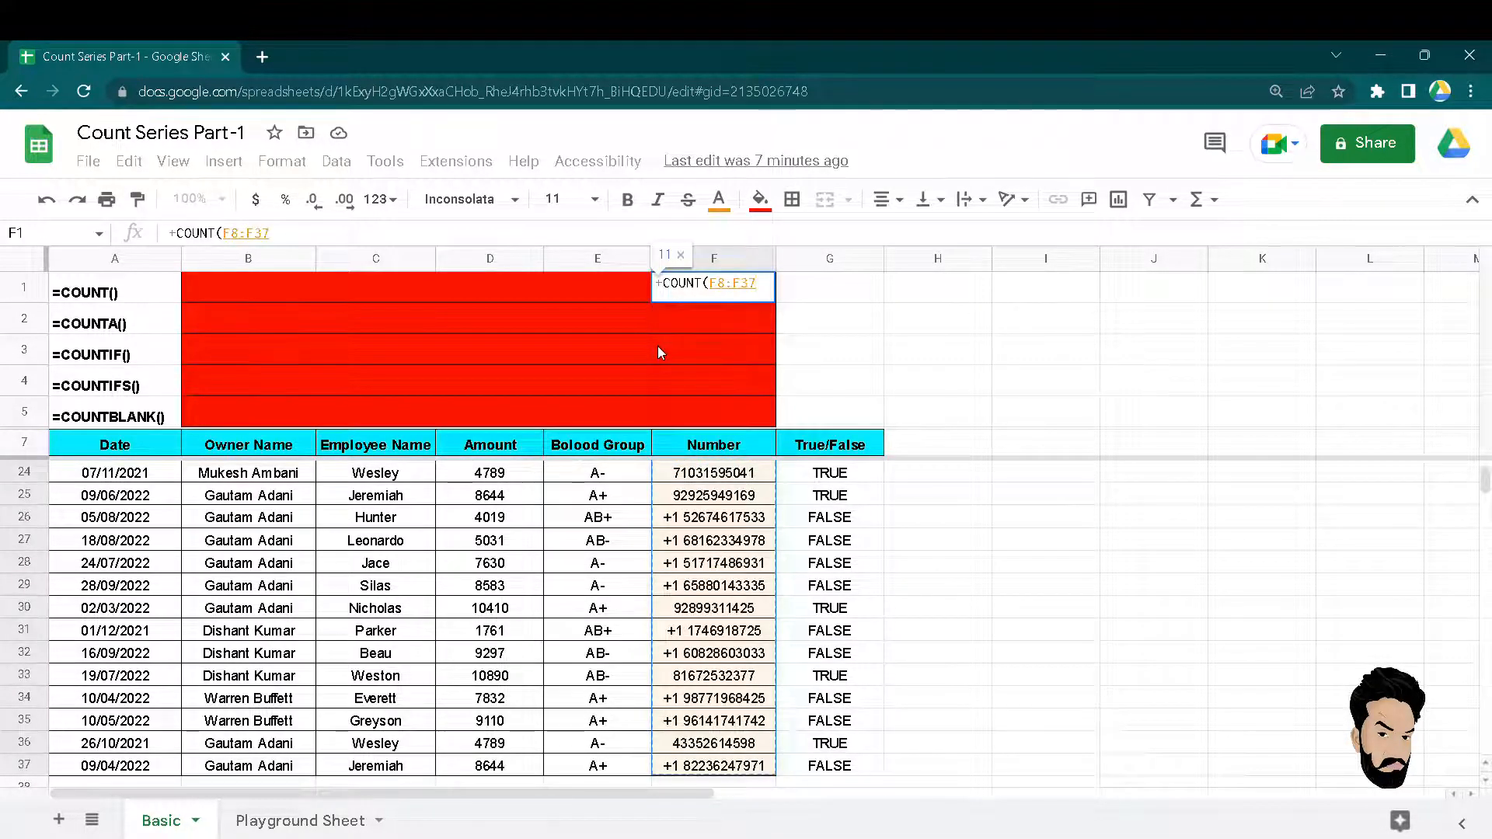
{"action": "type", "text": ","}
{"action": "key", "text": "Left"}
{"action": "key", "text": "Left"}
{"action": "key", "text": "Left"}
{"action": "key", "text": "Left"}
{"action": "key", "text": "Left"}
{"action": "key", "text": "Down"}
{"action": "key", "text": "Down"}
{"action": "key", "text": "Down"}
{"action": "key", "text": "Down"}
{"action": "key", "text": "Down"}
{"action": "key", "text": "Down"}
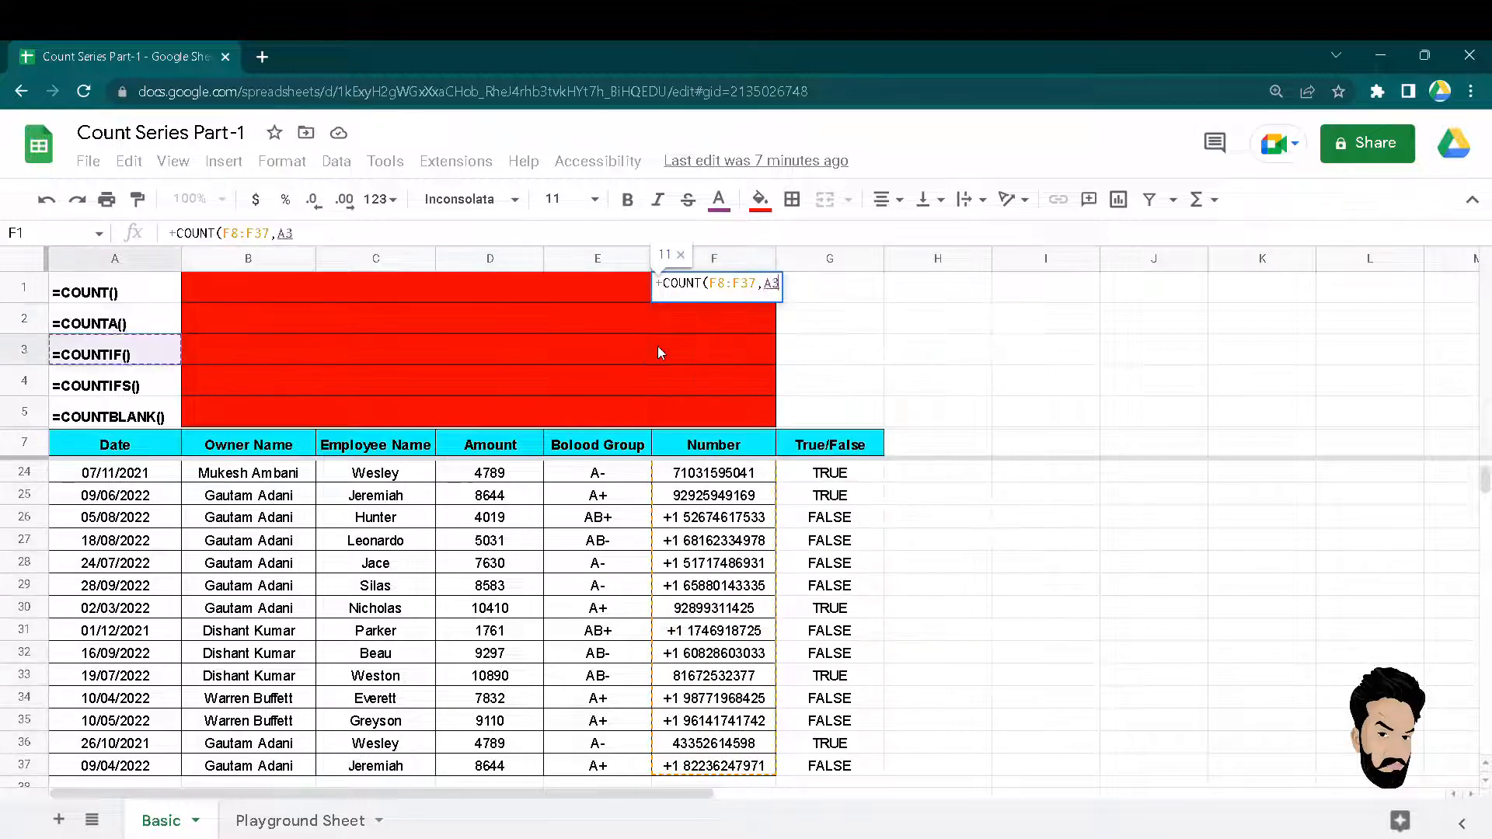
{"action": "key", "text": "Down"}
{"action": "key", "text": "Right"}
{"action": "key", "text": "ctrl+shift+Down"}
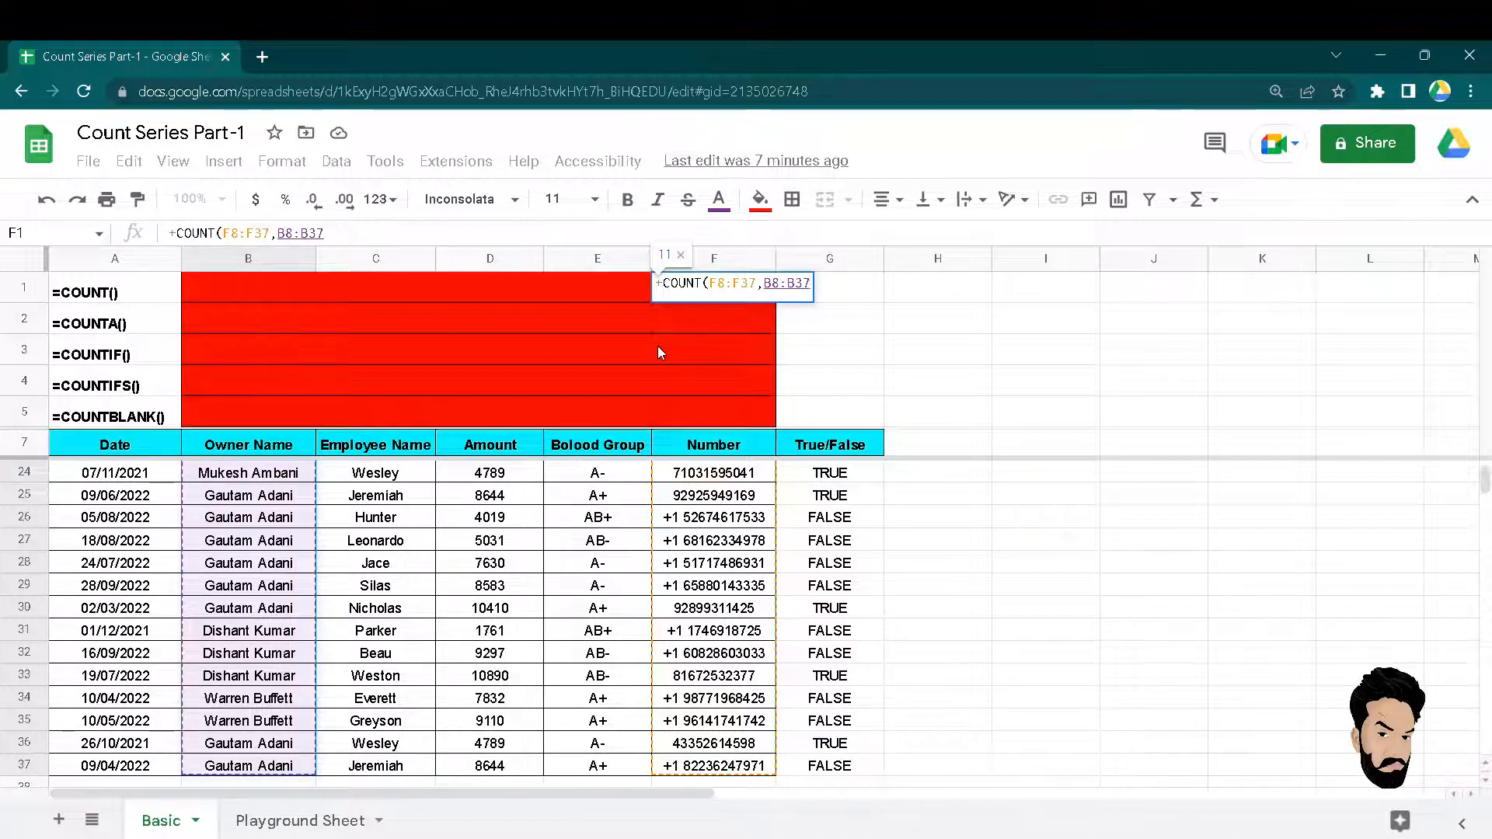
{"action": "key", "text": "BackSpace"}
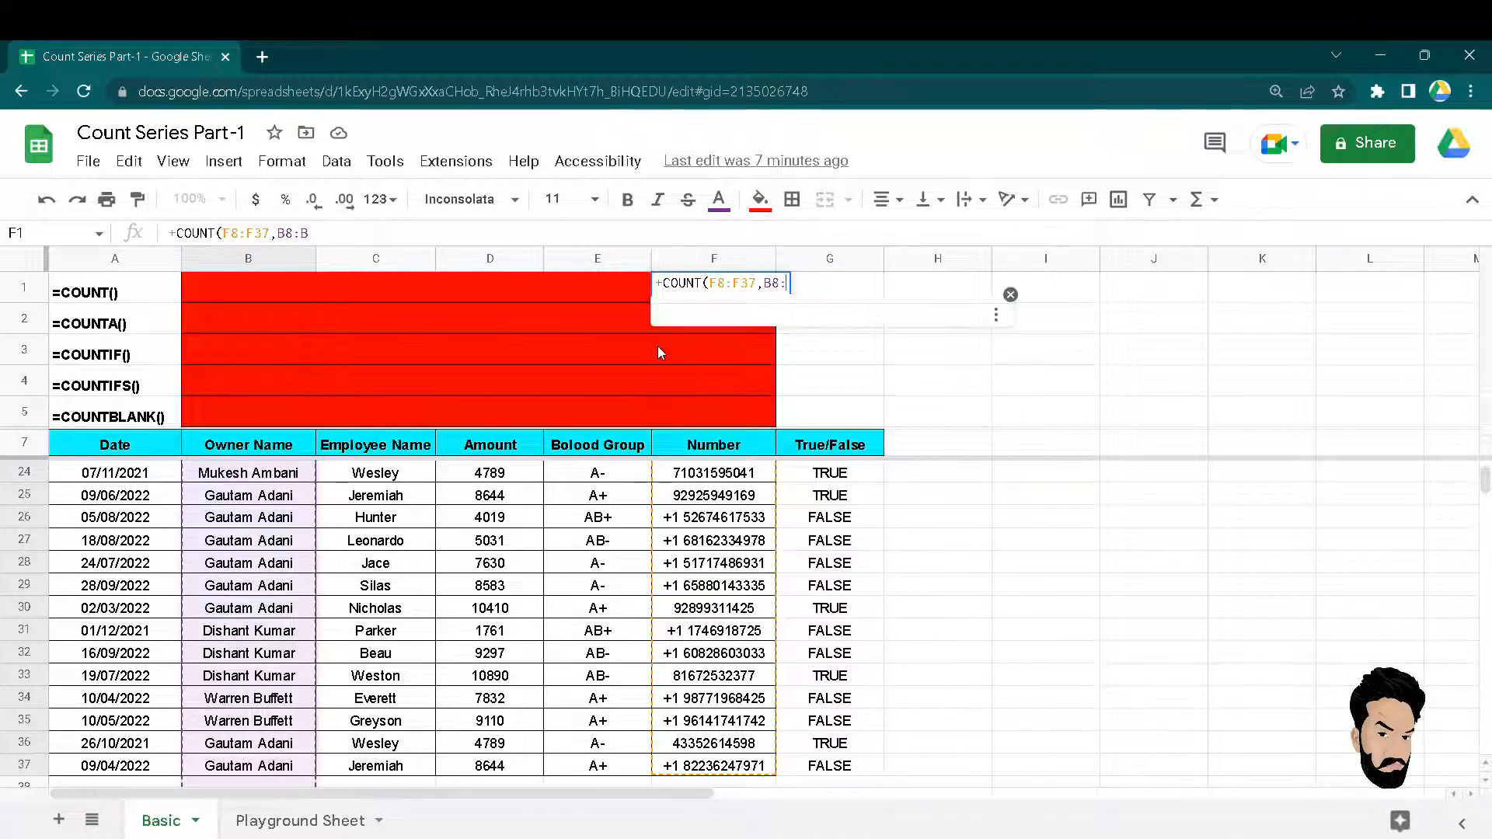
{"action": "key", "text": "BackSpace"}
{"action": "key", "text": "BackSpace"}
{"action": "key", "text": "BackSpace"}
{"action": "key", "text": "BackSpace"}
{"action": "key", "text": "BackSpace"}
{"action": "key", "text": "BackSpace"}
{"action": "key", "text": "BackSpace"}
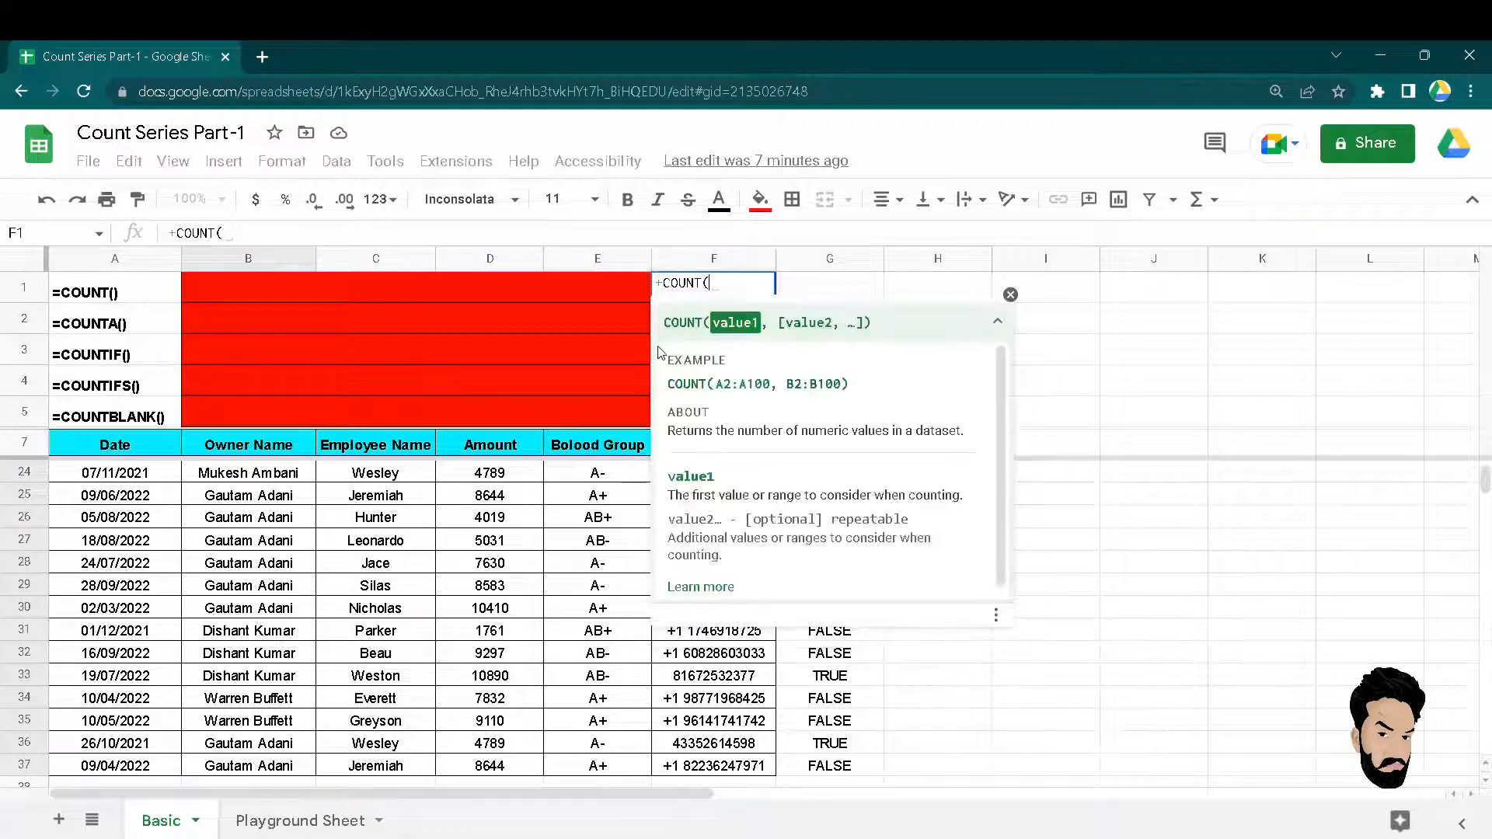
Complete =COUNT(F8:F37) in F1, which returns 11.
{"action": "key", "text": "Down"}
{"action": "key", "text": "Down"}
{"action": "key", "text": "Down"}
{"action": "key", "text": "Down"}
{"action": "key", "text": "Down"}
{"action": "key", "text": "Down"}
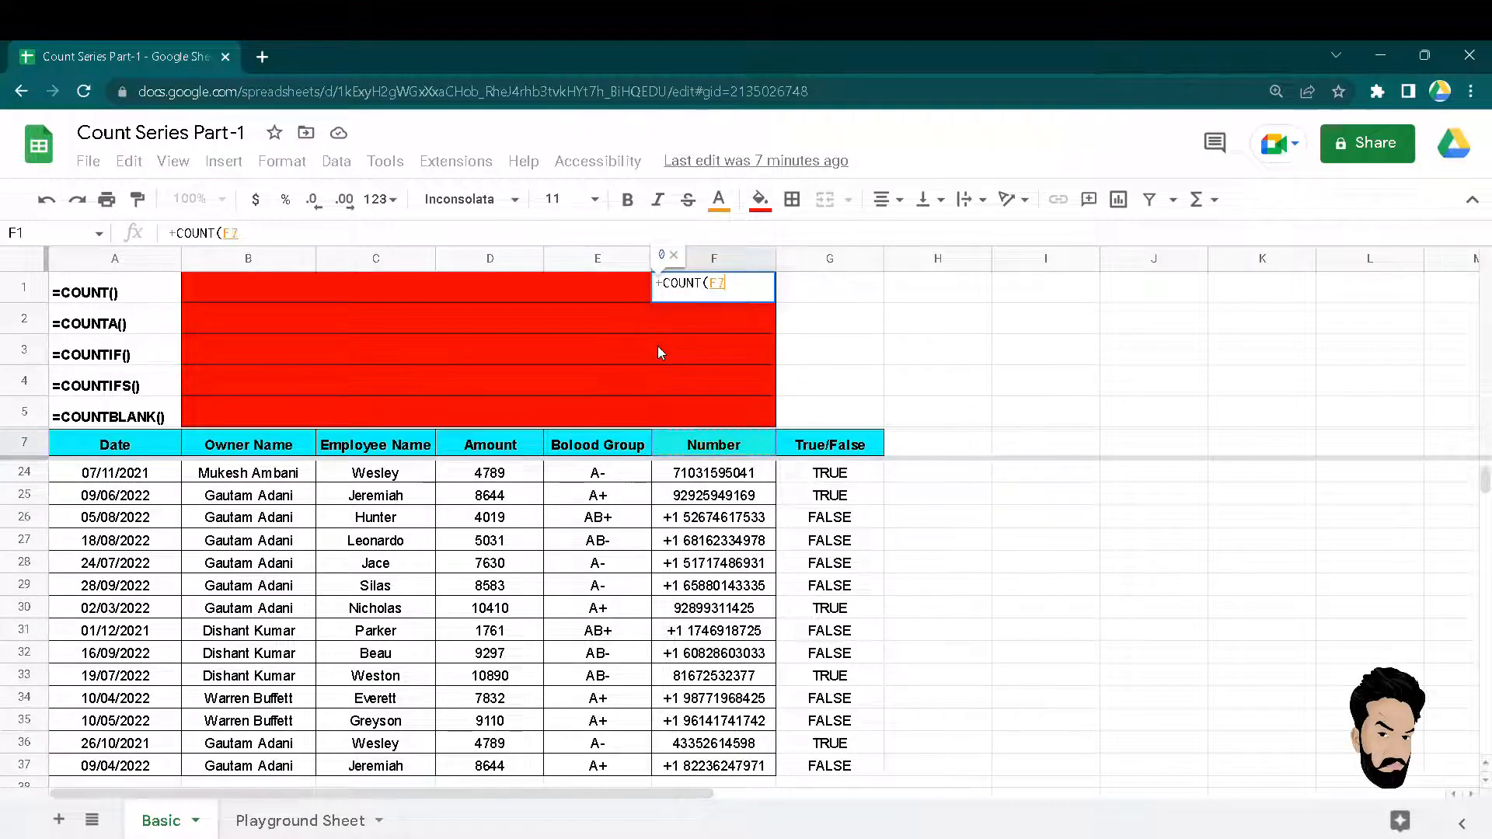
{"action": "key", "text": "ctrl+shift+Down"}
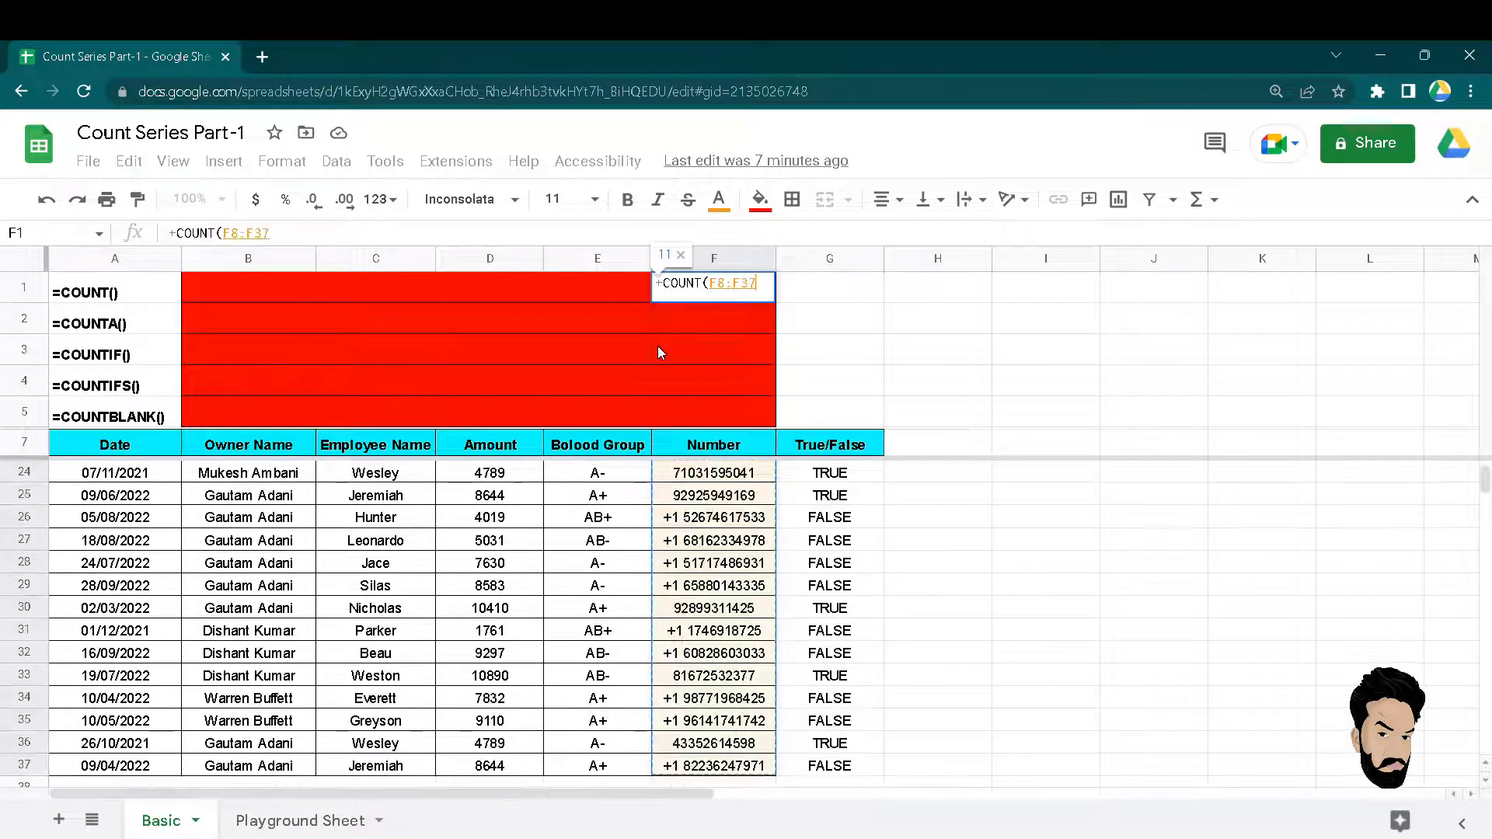
{"action": "type", "text": ")"}
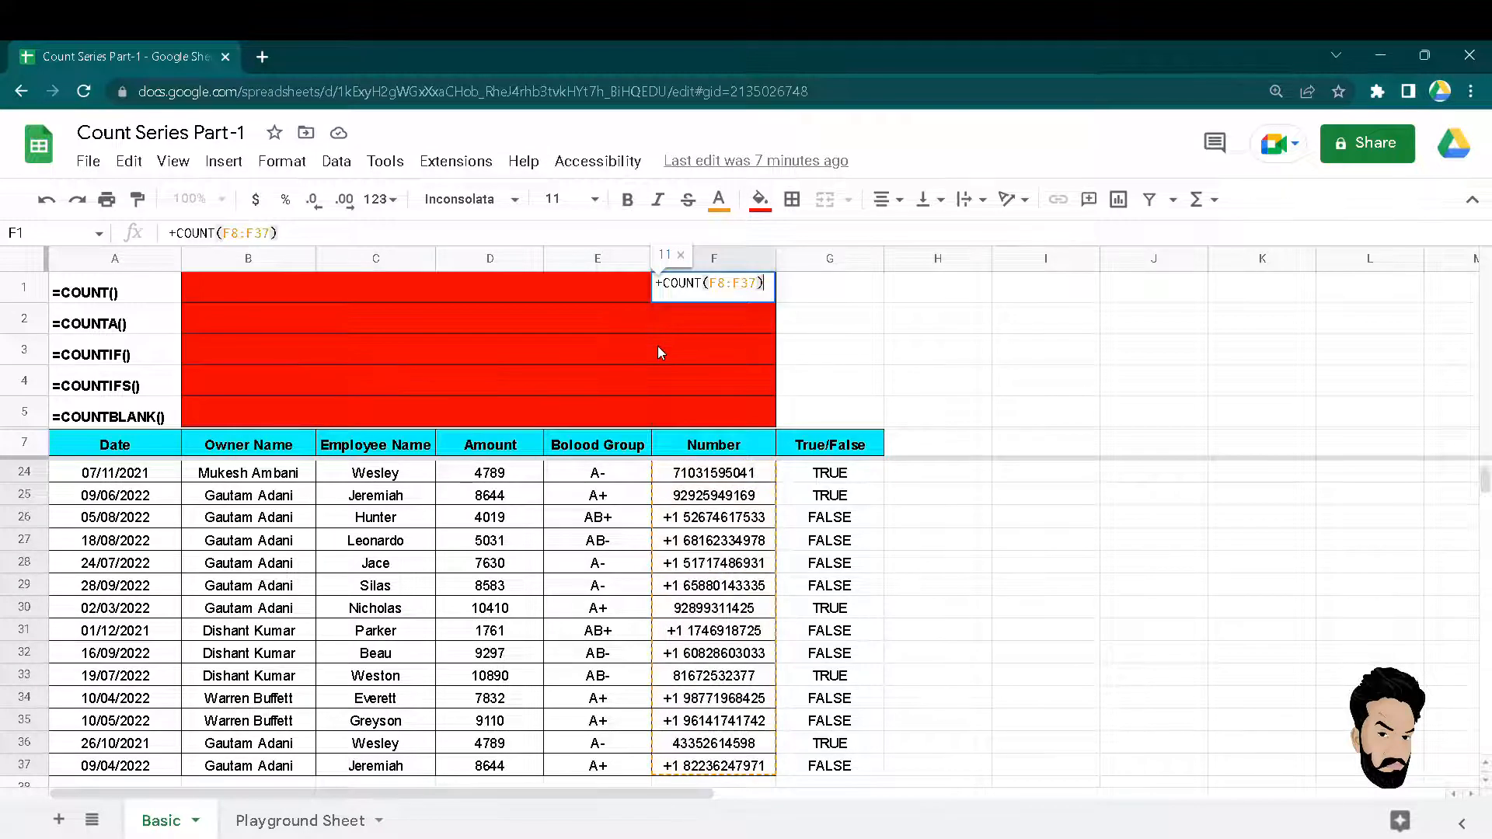
{"action": "key", "text": "Return"}
{"action": "key", "text": "Up"}
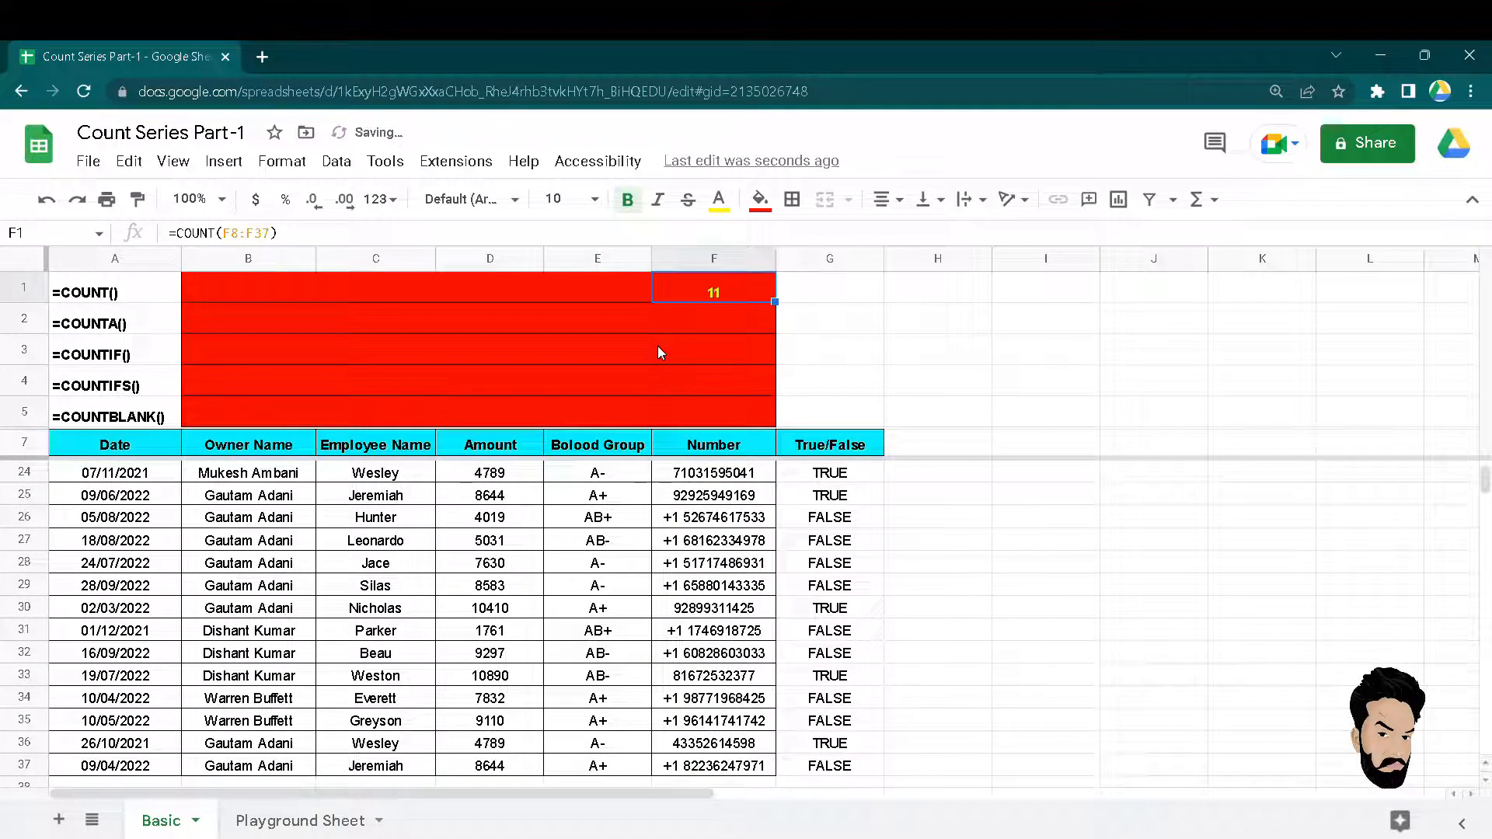
Set cells F1:F5 to font size 14.
{"action": "key", "text": "shift+Down"}
{"action": "key", "text": "shift+Down"}
{"action": "key", "text": "shift+Down"}
{"action": "key", "text": "shift+Down"}
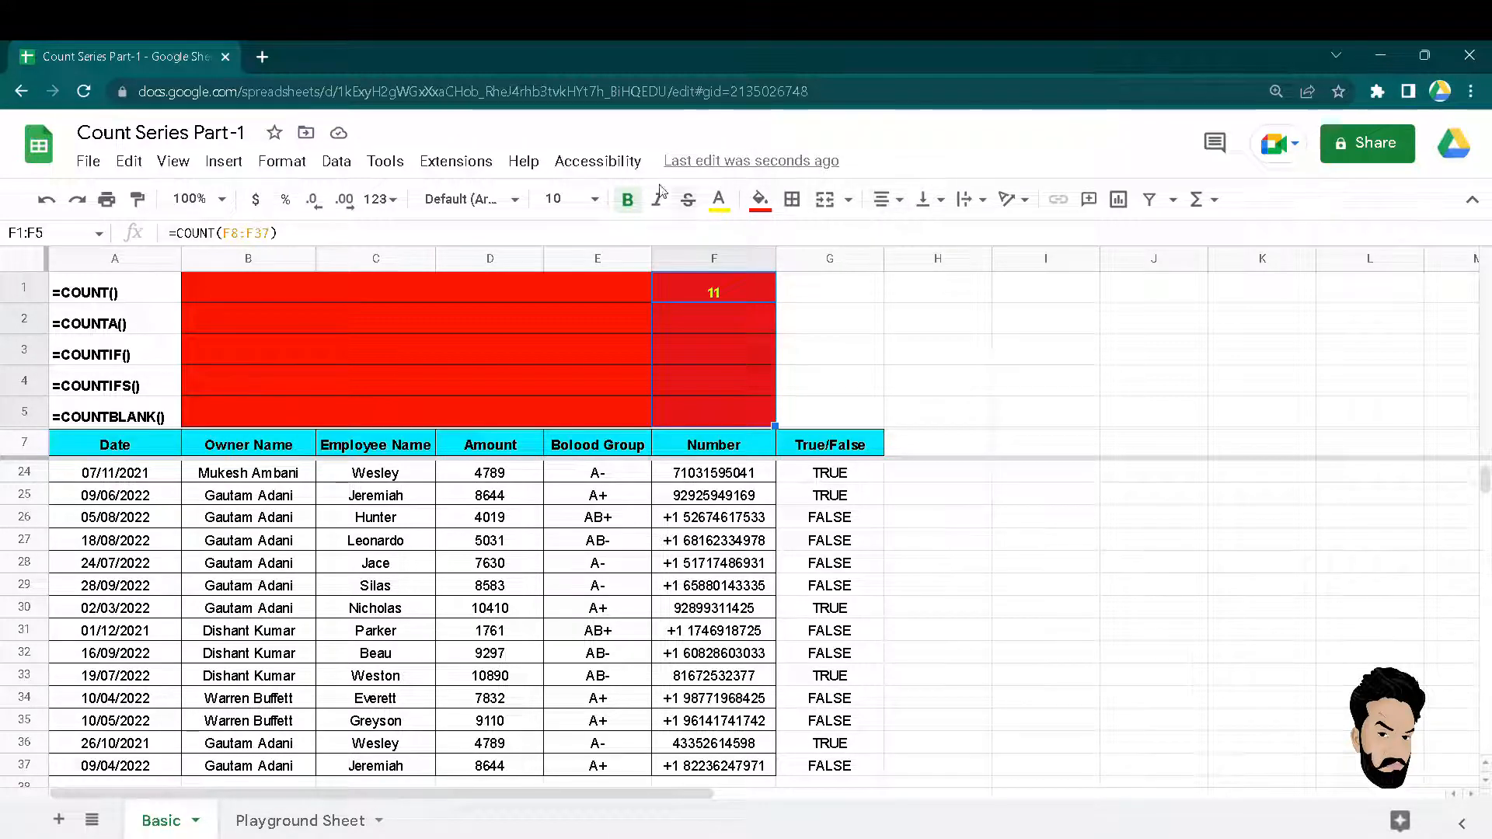
{"action": "left_click", "coordinate": [595, 203]}
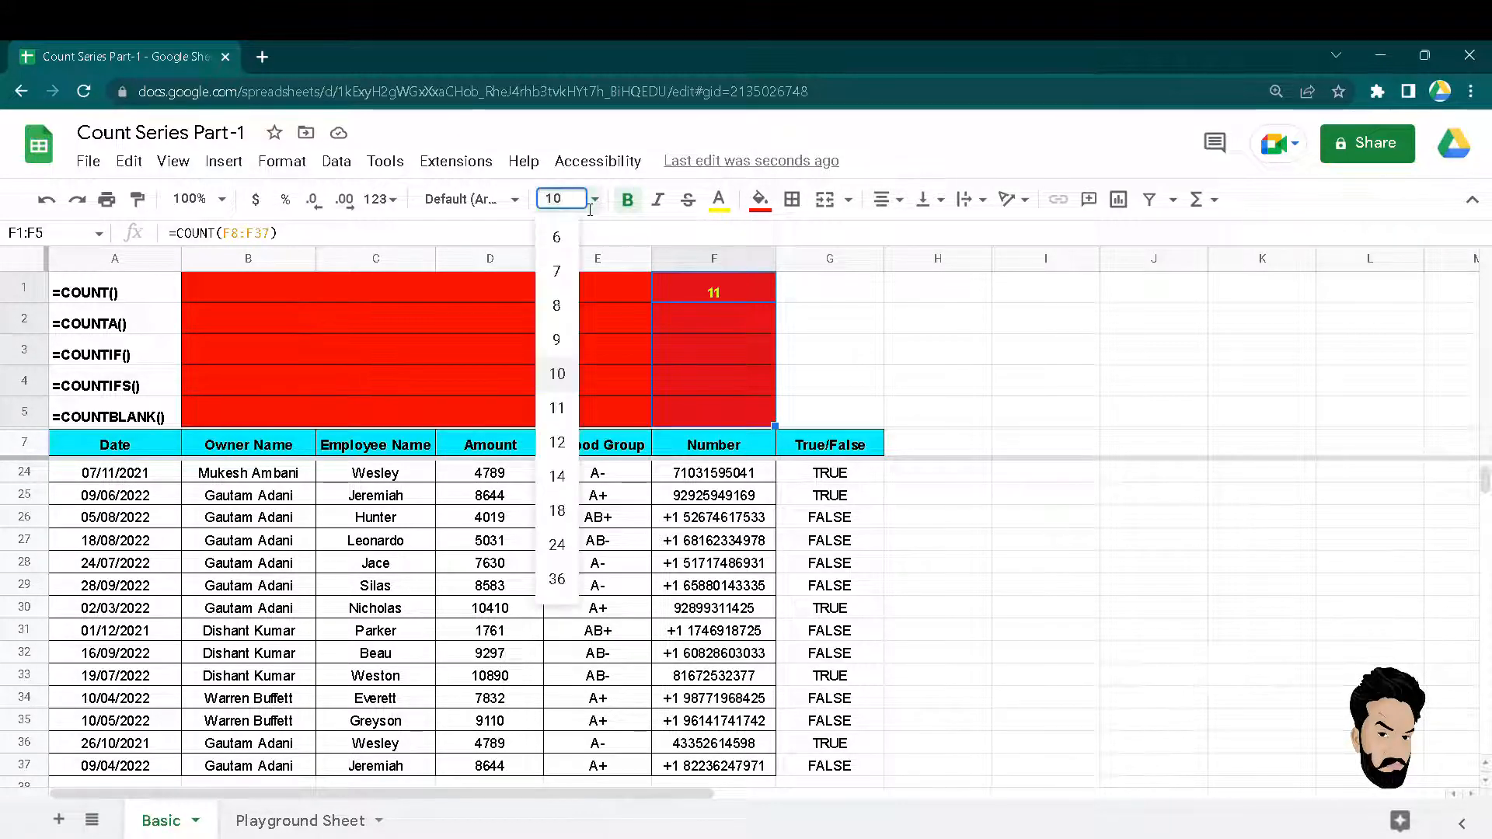
{"action": "key", "text": "Return"}
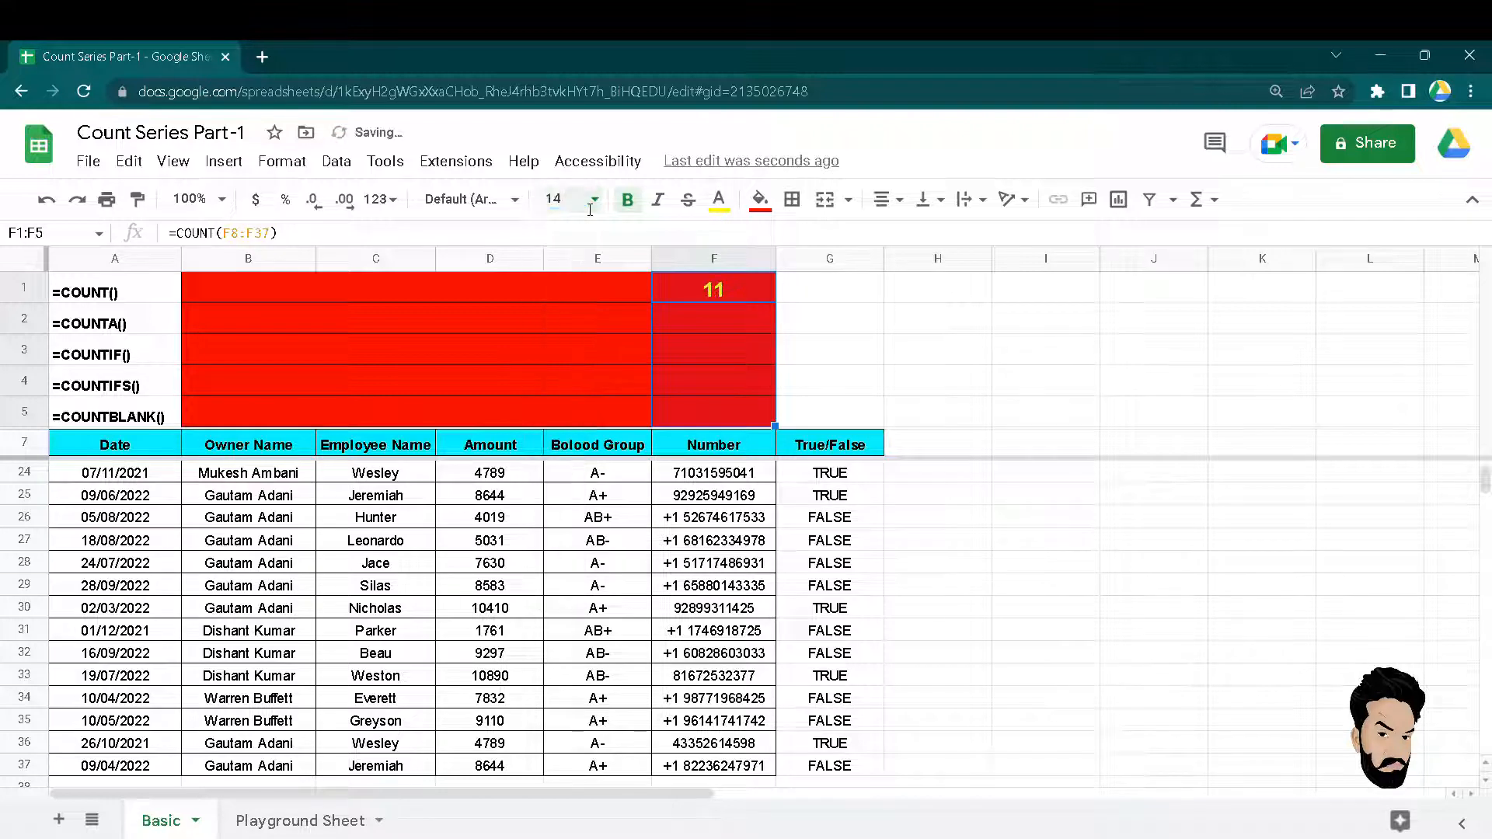
{"action": "left_click", "coordinate": [741, 319]}
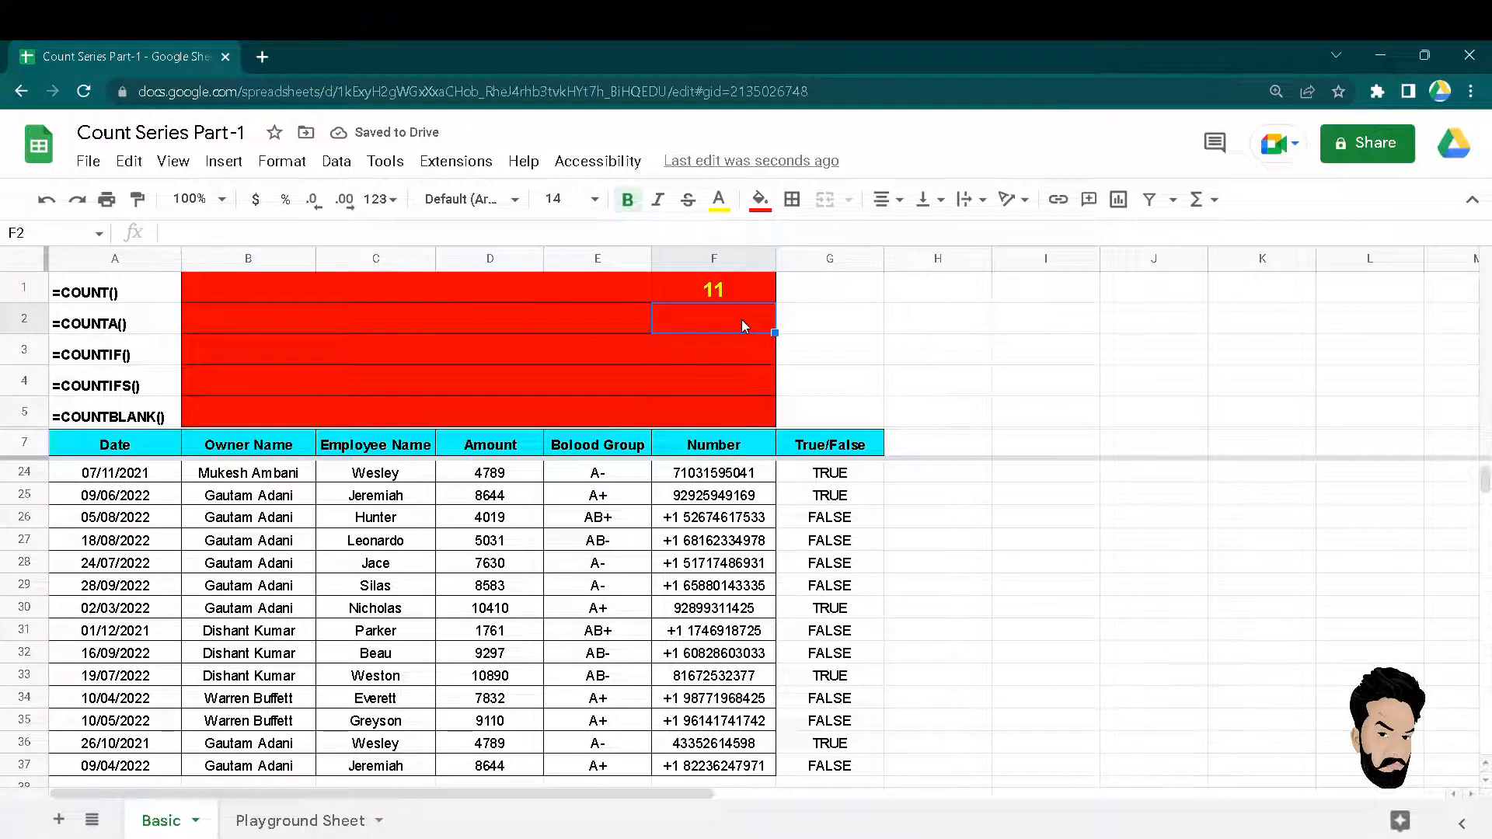
Compare +1-prefixed Number values in F25–F27 with plain numbers, ending at True/False header G7.
{"action": "left_click", "coordinate": [718, 469]}
{"action": "key", "text": "Down"}
{"action": "key", "text": "Down"}
{"action": "key", "text": "Down"}
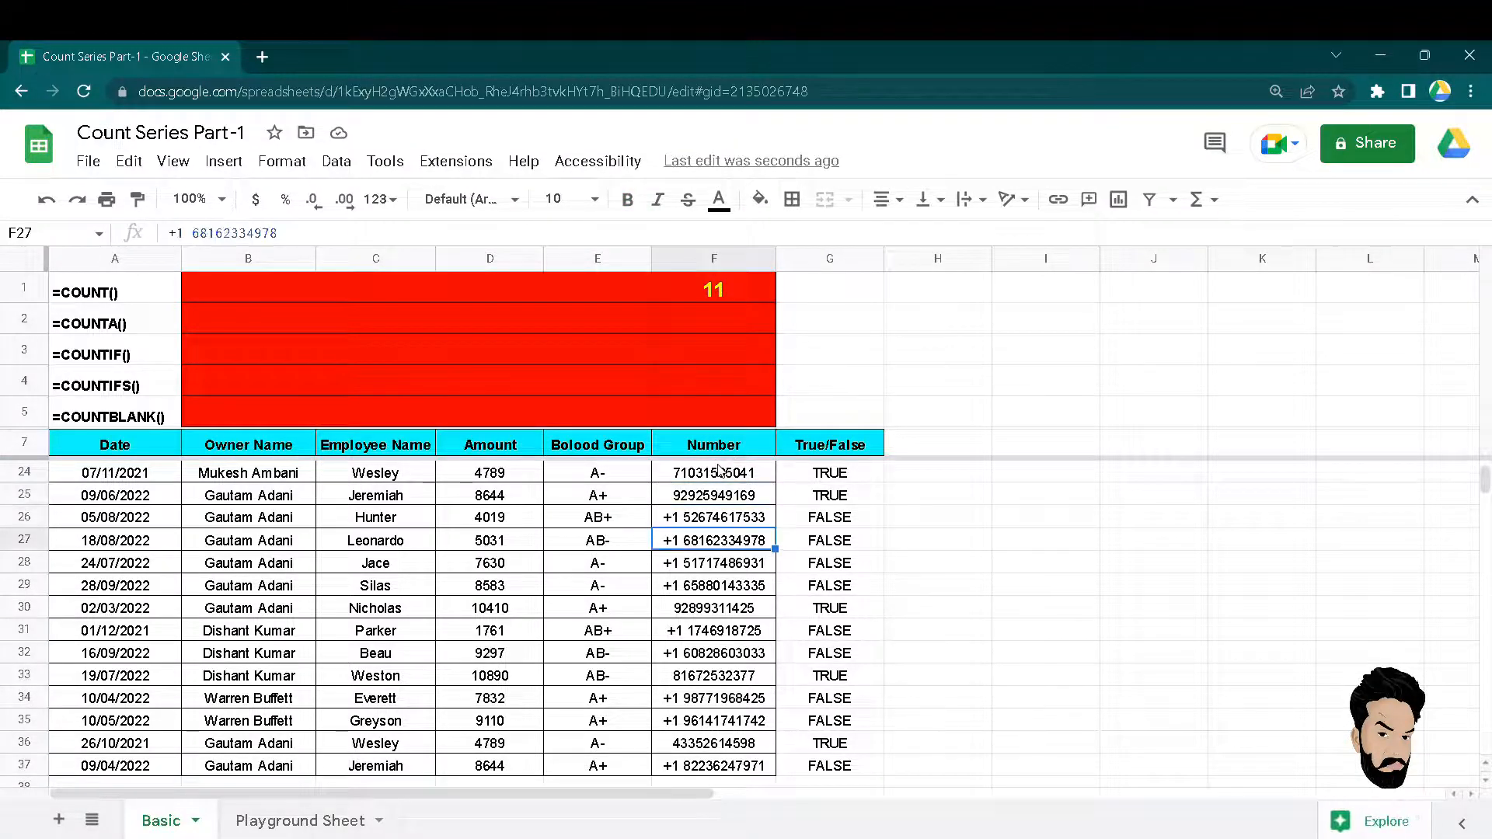
{"action": "key", "text": "Up"}
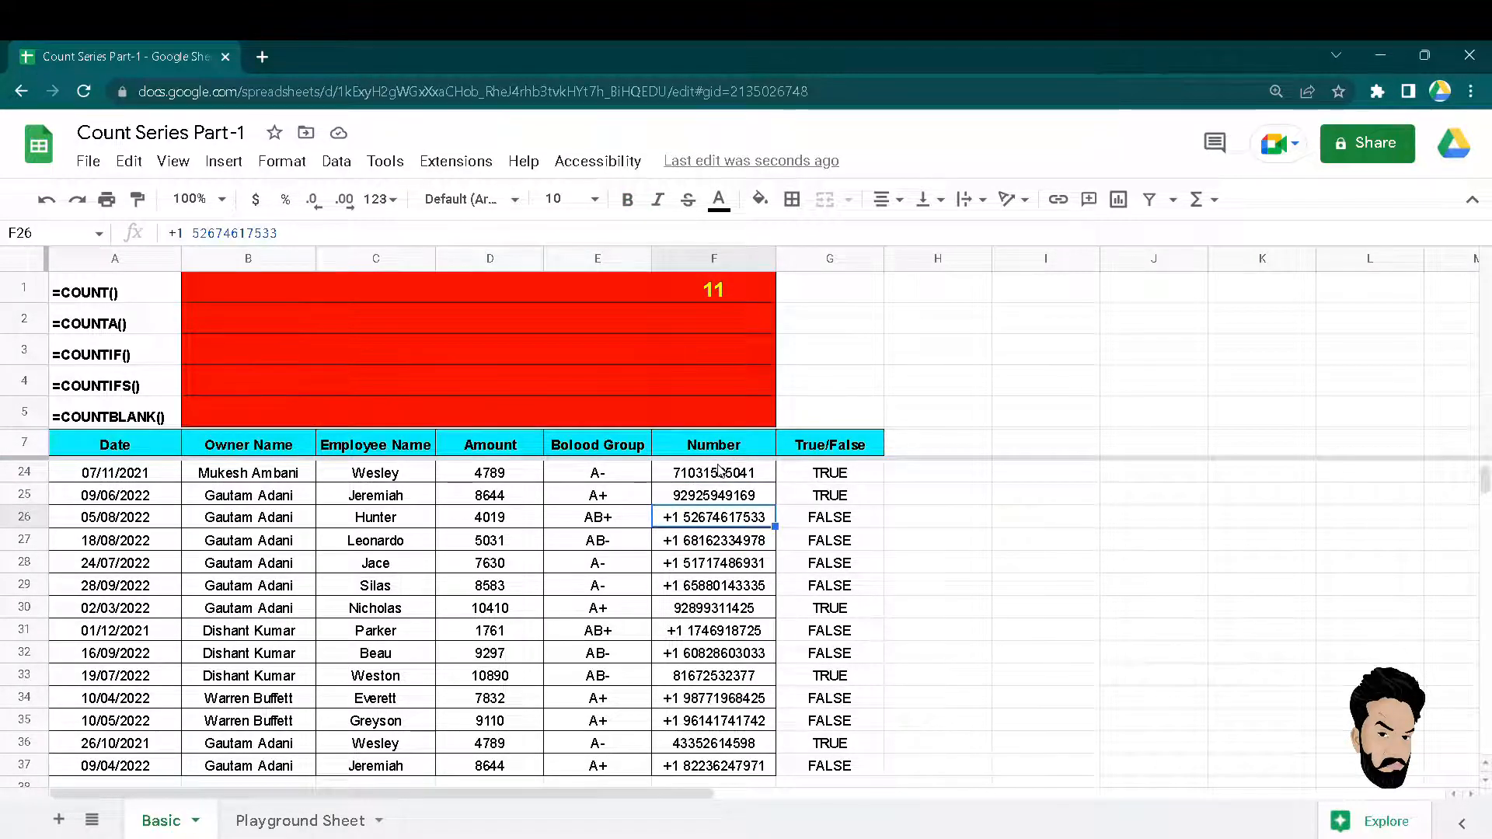
{"action": "key", "text": "Up"}
{"action": "key", "text": "Down"}
{"action": "key", "text": "Up"}
{"action": "key", "text": "Up"}
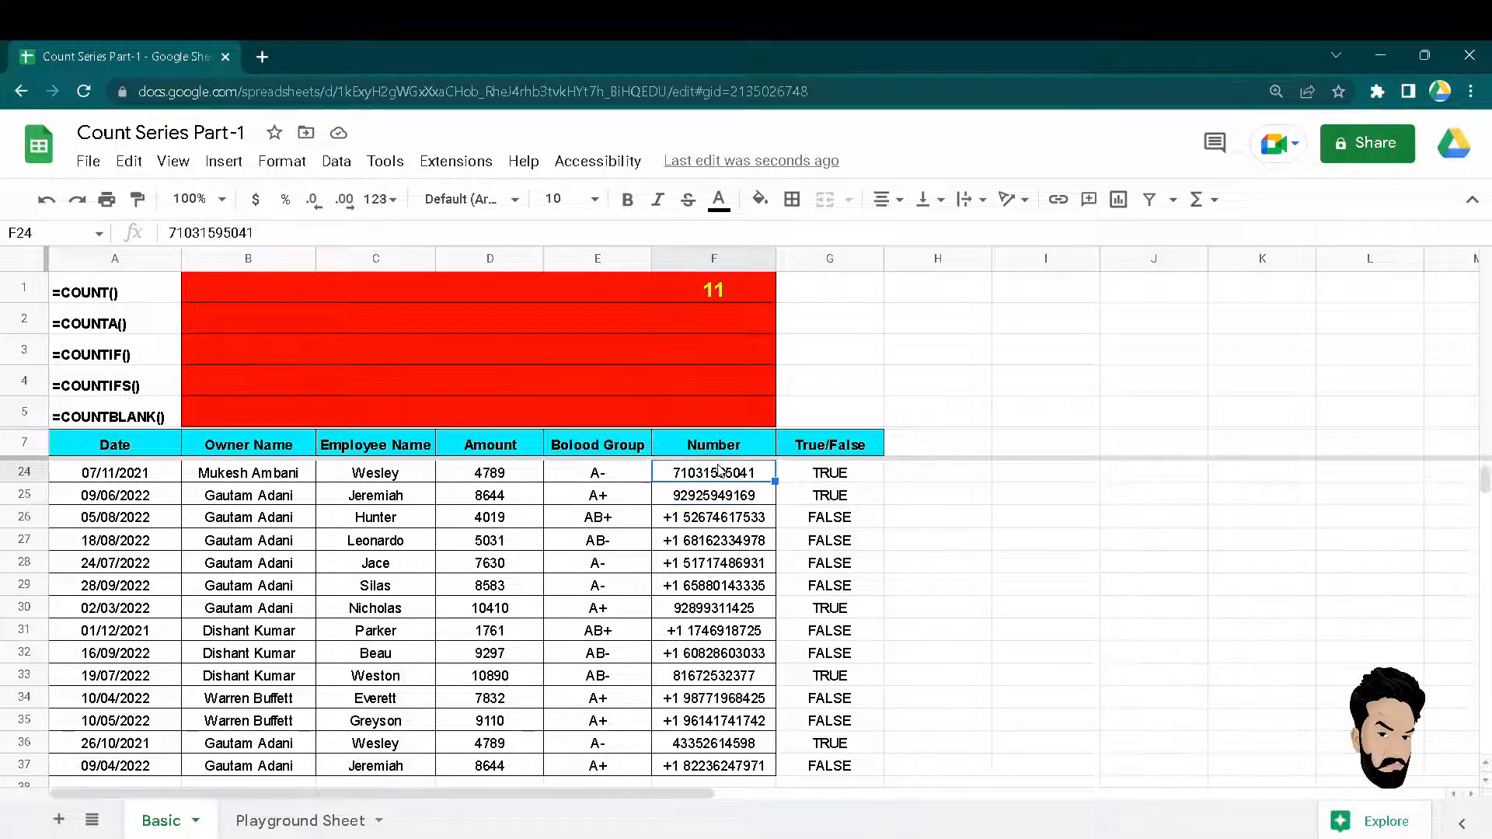
{"action": "key", "text": "Up"}
{"action": "key", "text": "Up"}
{"action": "key", "text": "Up"}
{"action": "key", "text": "Right"}
{"action": "key", "text": "ctrl+Up"}
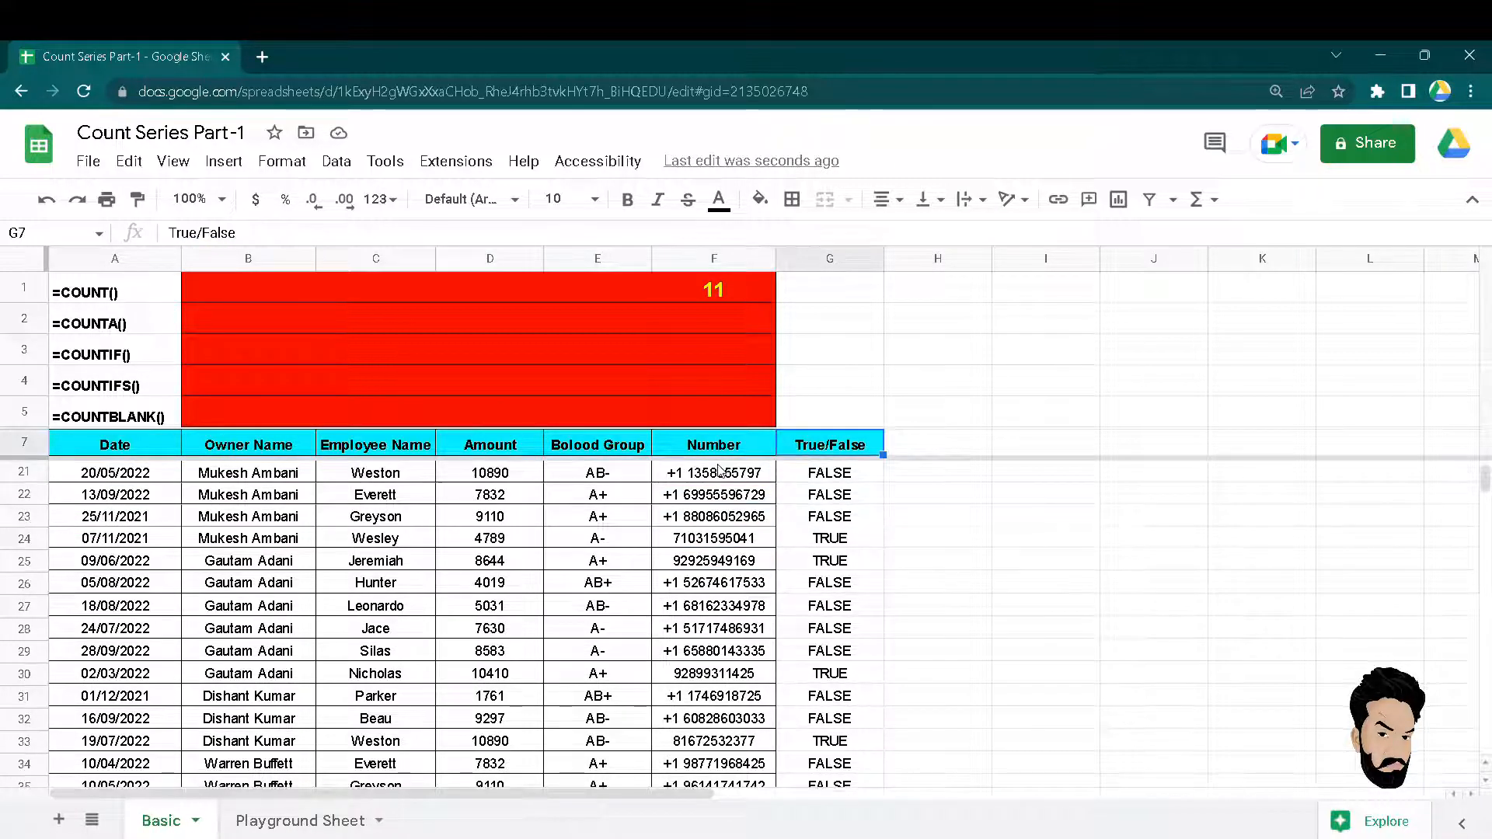
Check G8's ISNUMBER formula and add a filter to header row A7:G7.
{"action": "key", "text": "Down"}
{"action": "key", "text": "Return"}
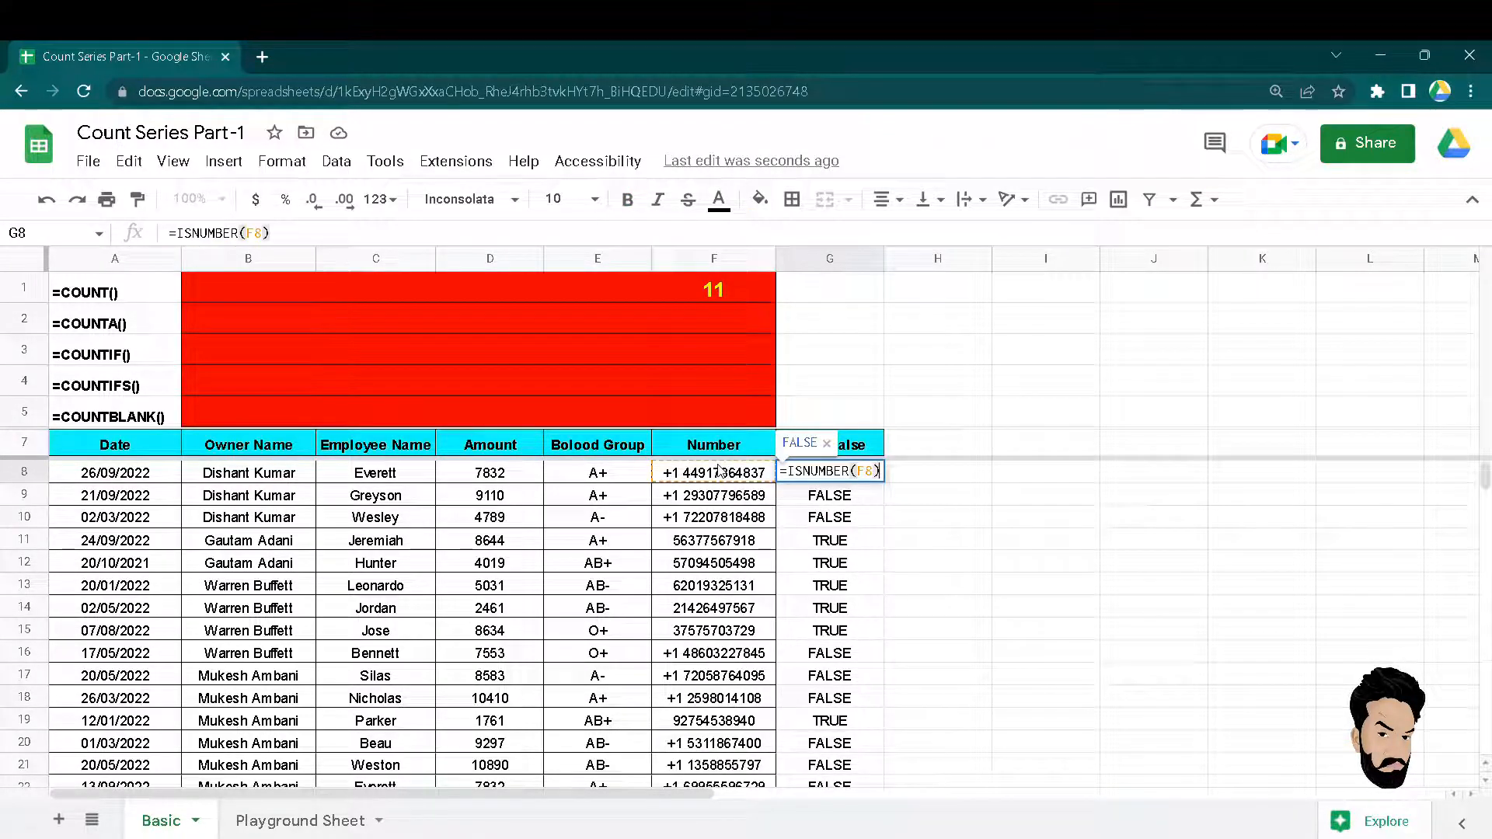
{"action": "key", "text": "Escape"}
{"action": "key", "text": "Up"}
{"action": "key", "text": "ctrl+shift+Left"}
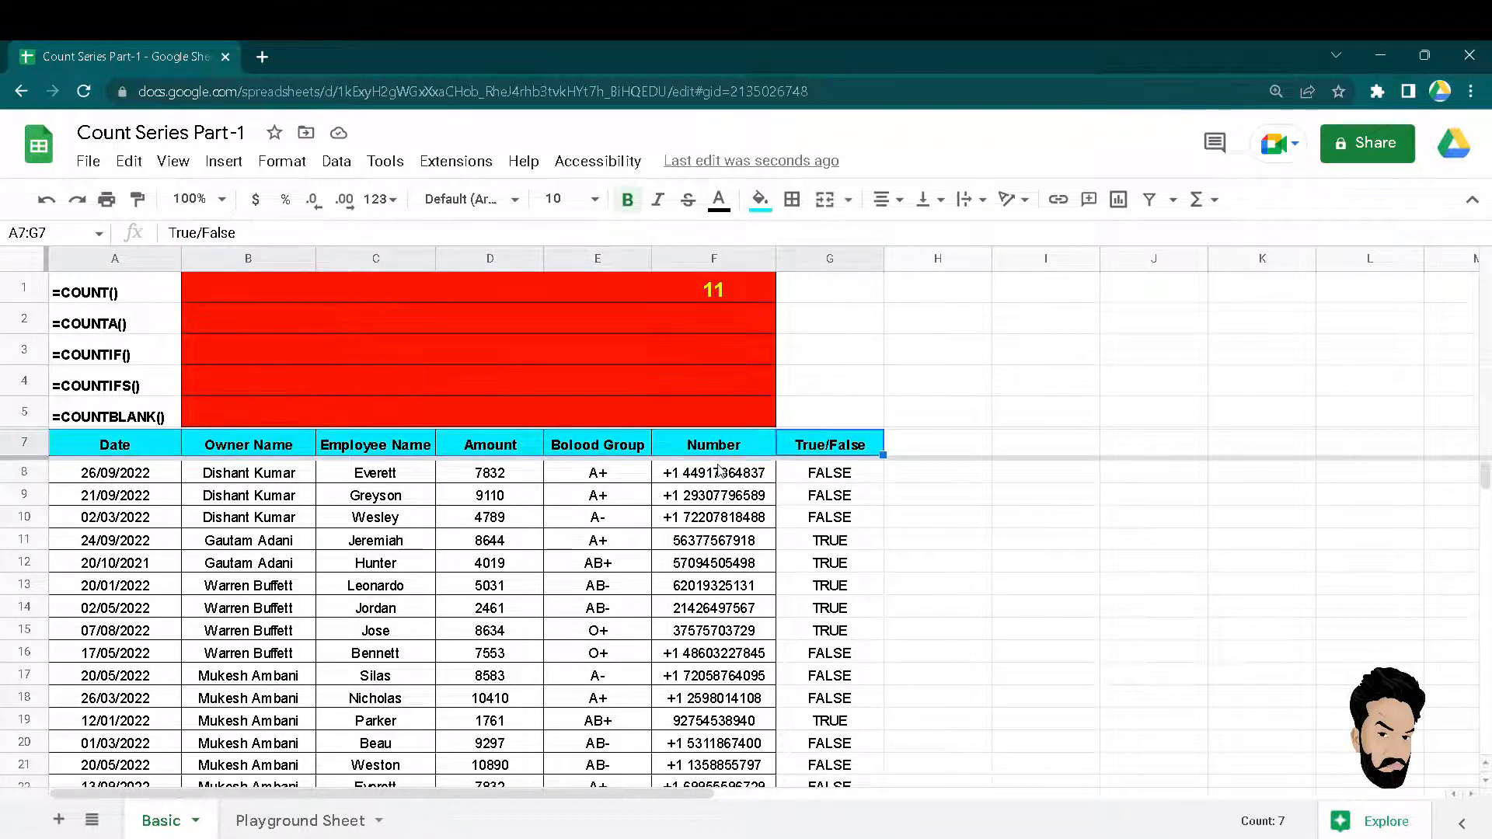
{"action": "key", "text": "alt+d"}
{"action": "key", "text": "f"}
{"action": "key", "text": "Left"}
{"action": "key", "text": "Right"}
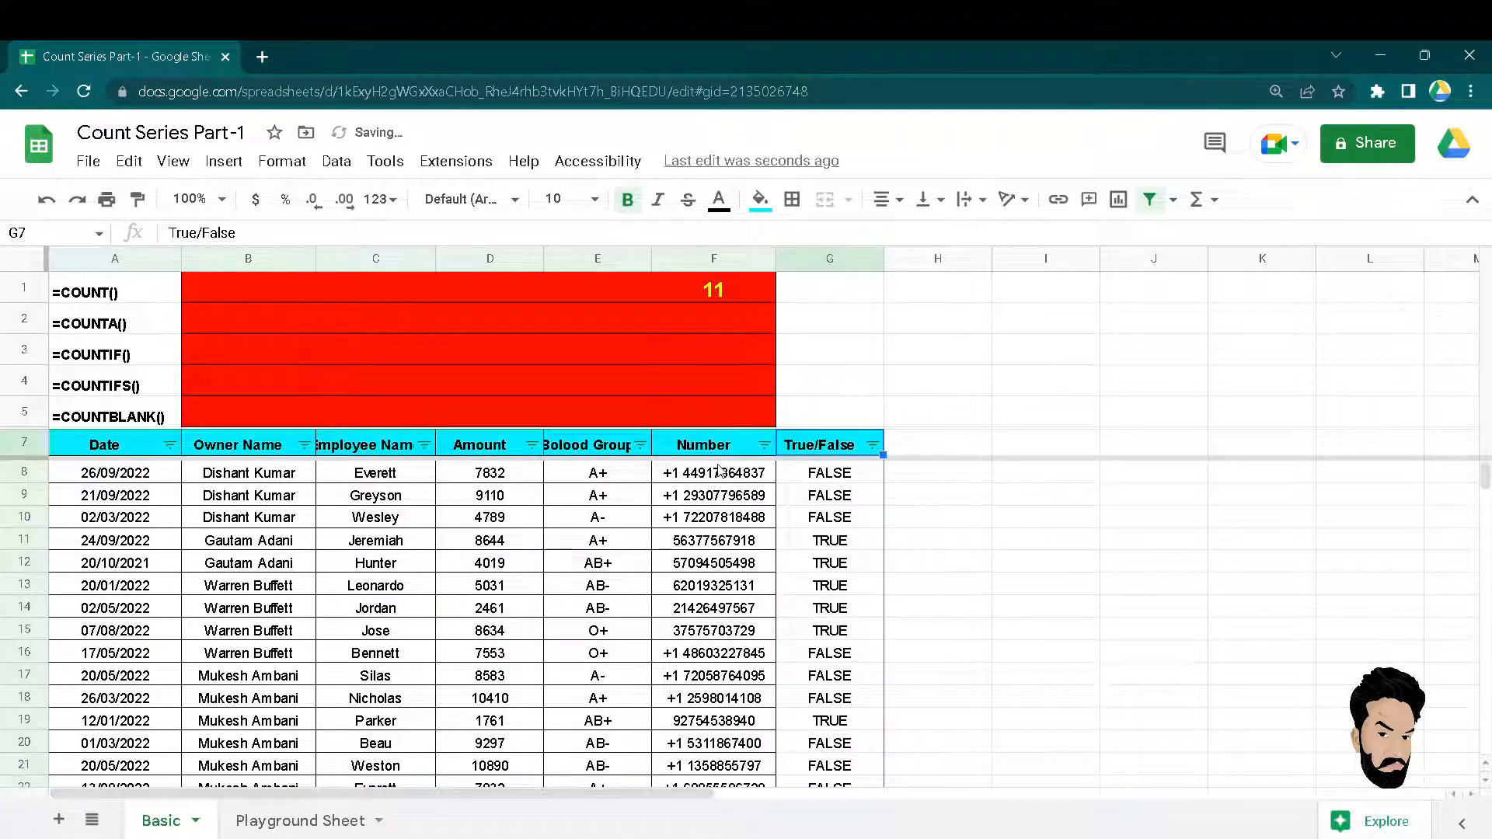
{"action": "key", "text": "ctrl+alt+r"}
{"action": "key", "text": "Tab"}
{"action": "key", "text": "Tab"}
{"action": "key", "text": "Tab"}
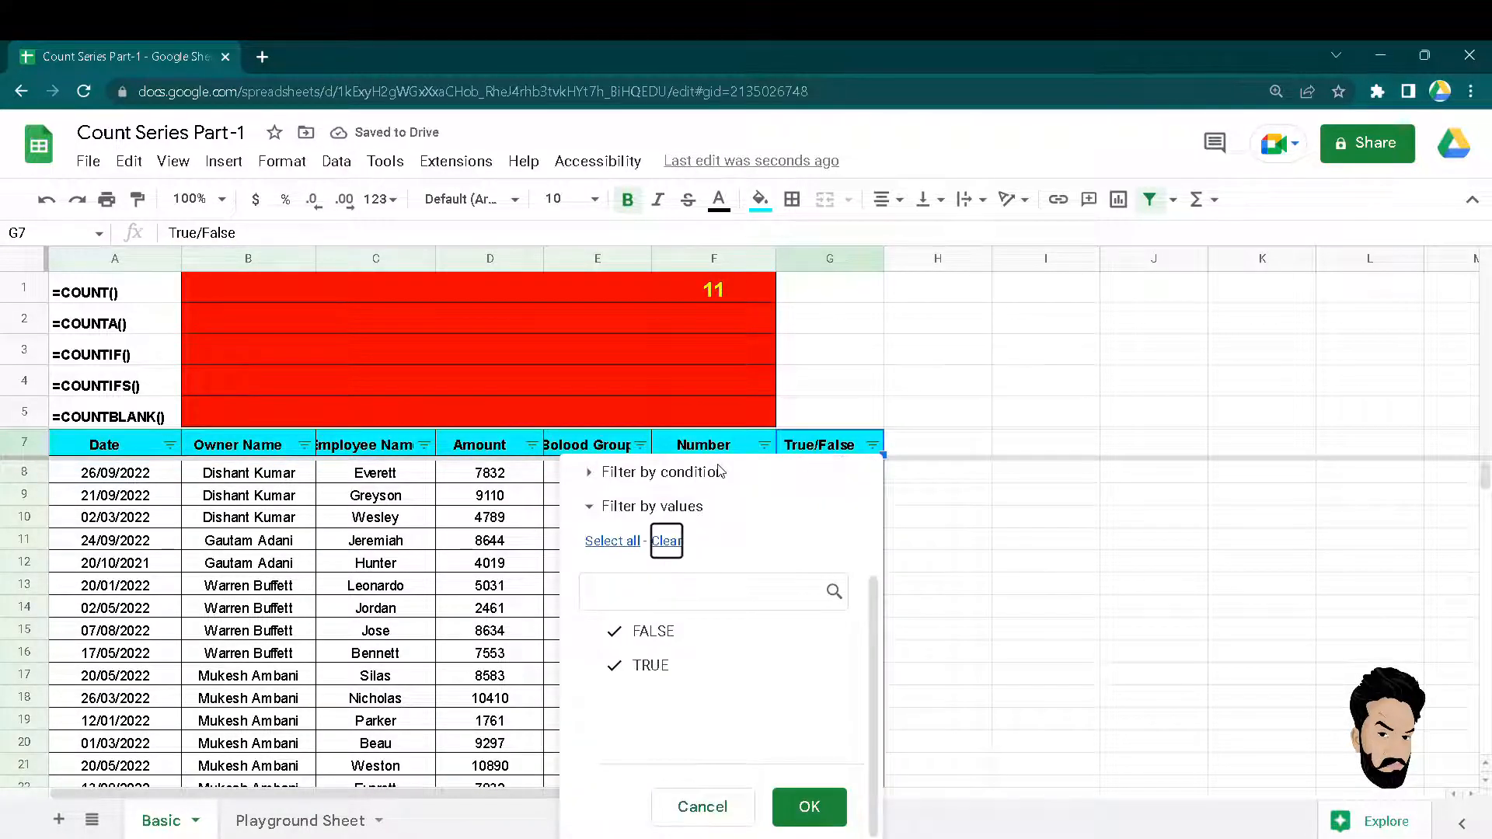
{"action": "key", "text": "Return"}
{"action": "key", "text": "Escape"}
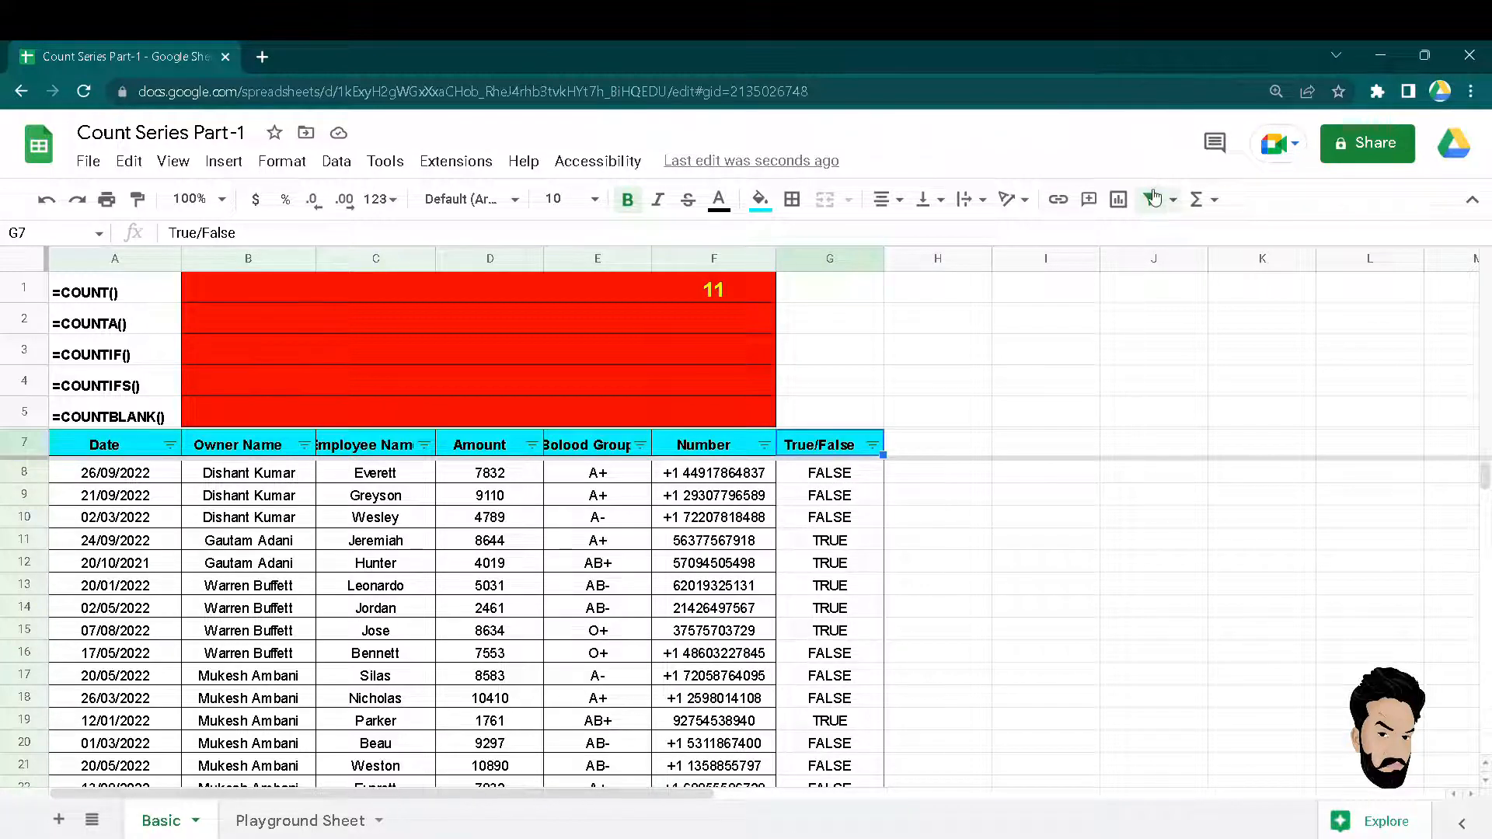
Filter the True/False column to TRUE only and select the 11 visible values.
{"action": "left_click", "coordinate": [872, 444]}
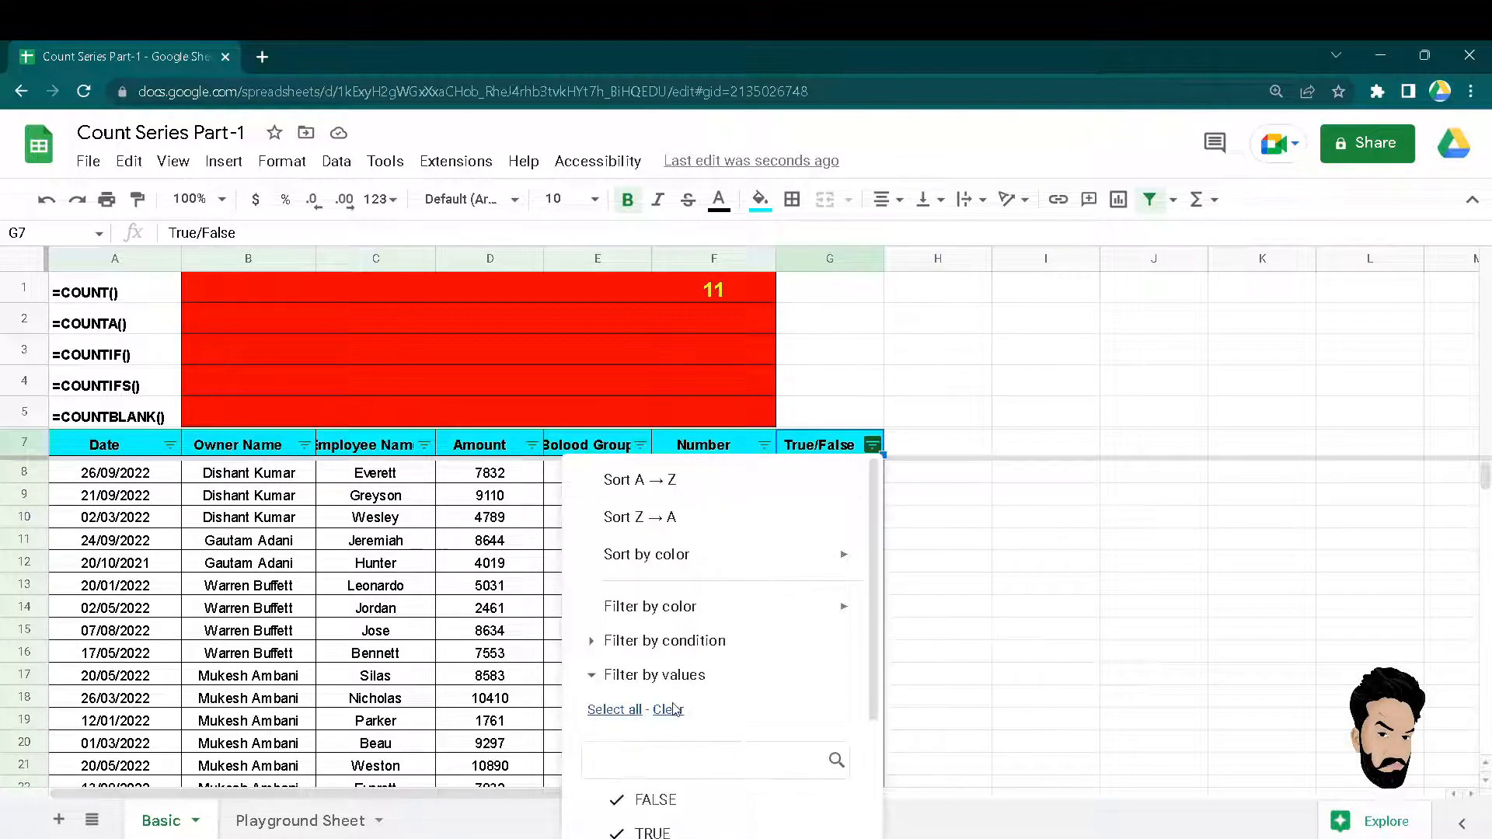
{"action": "key", "text": "Tab"}
{"action": "left_click", "coordinate": [653, 832]}
{"action": "scroll", "coordinate": [840, 749], "scroll_direction": "down", "scroll_amount": 2}
{"action": "left_click", "coordinate": [828, 806]}
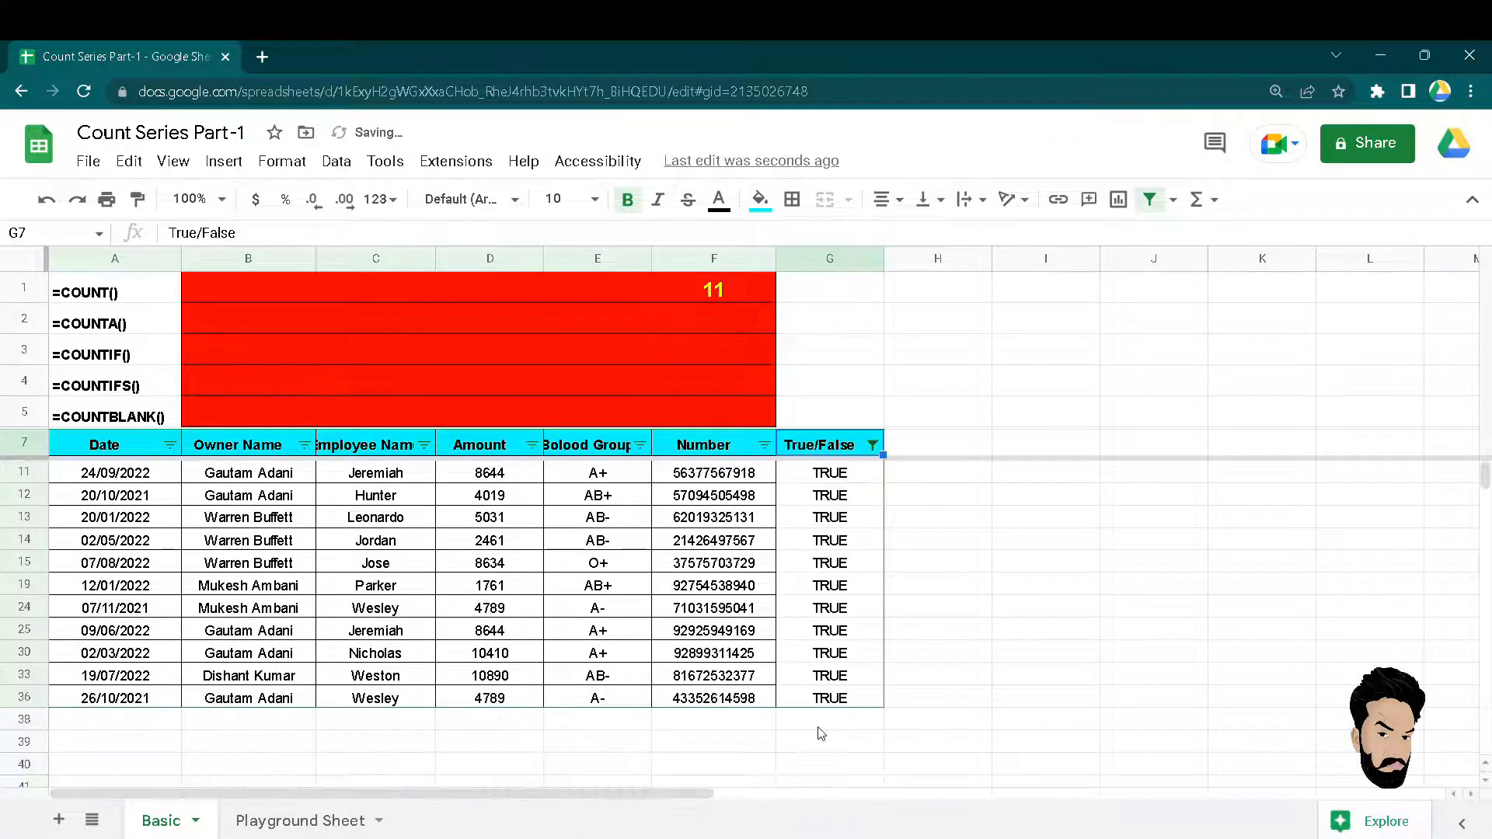
{"action": "key", "text": "Down"}
{"action": "key", "text": "ctrl+shift+Down"}
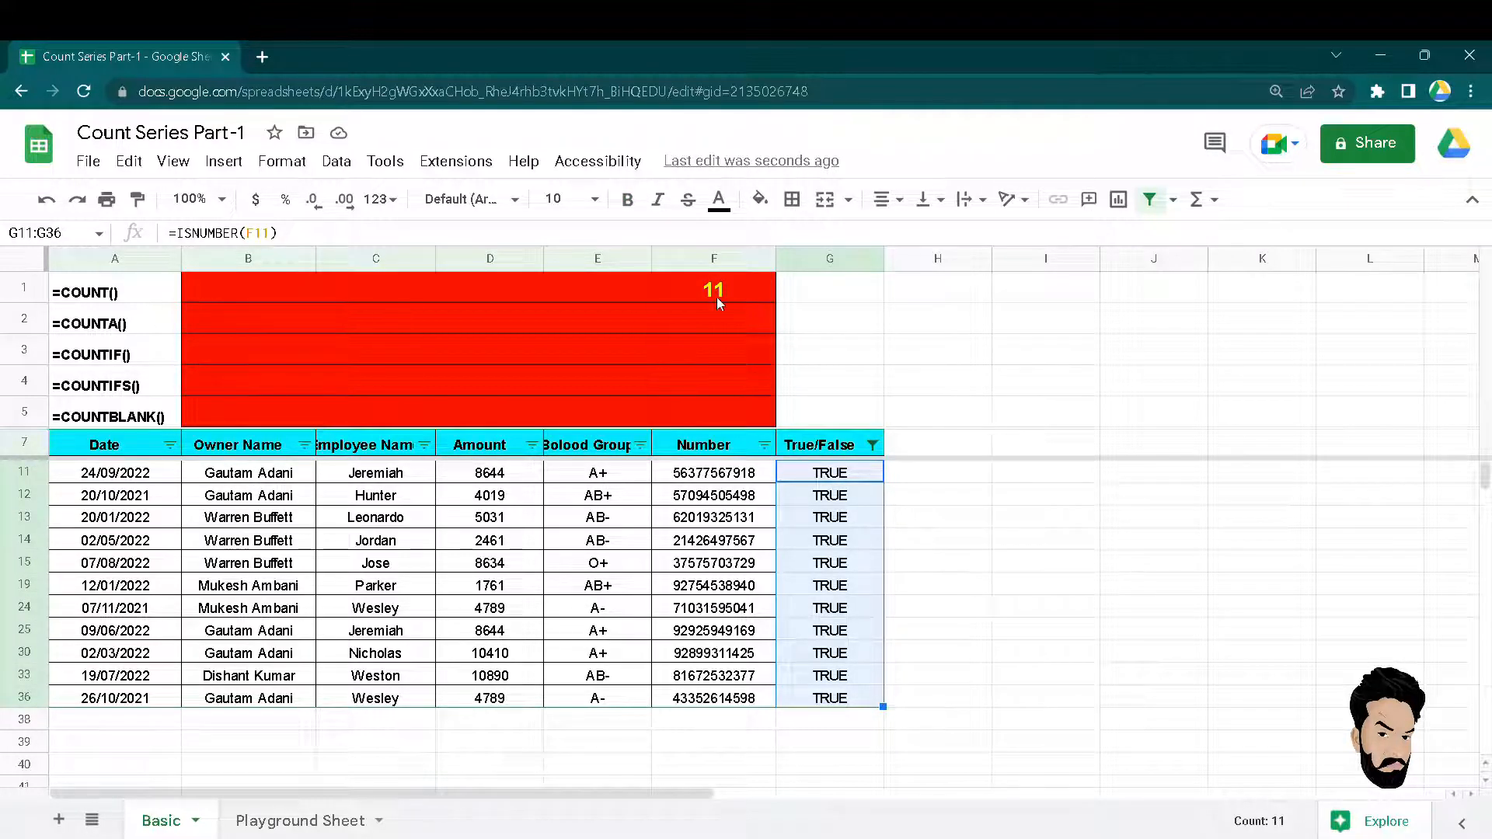
Re-include FALSE in the True/False filter so every row shows again.
{"action": "left_click", "coordinate": [872, 445]}
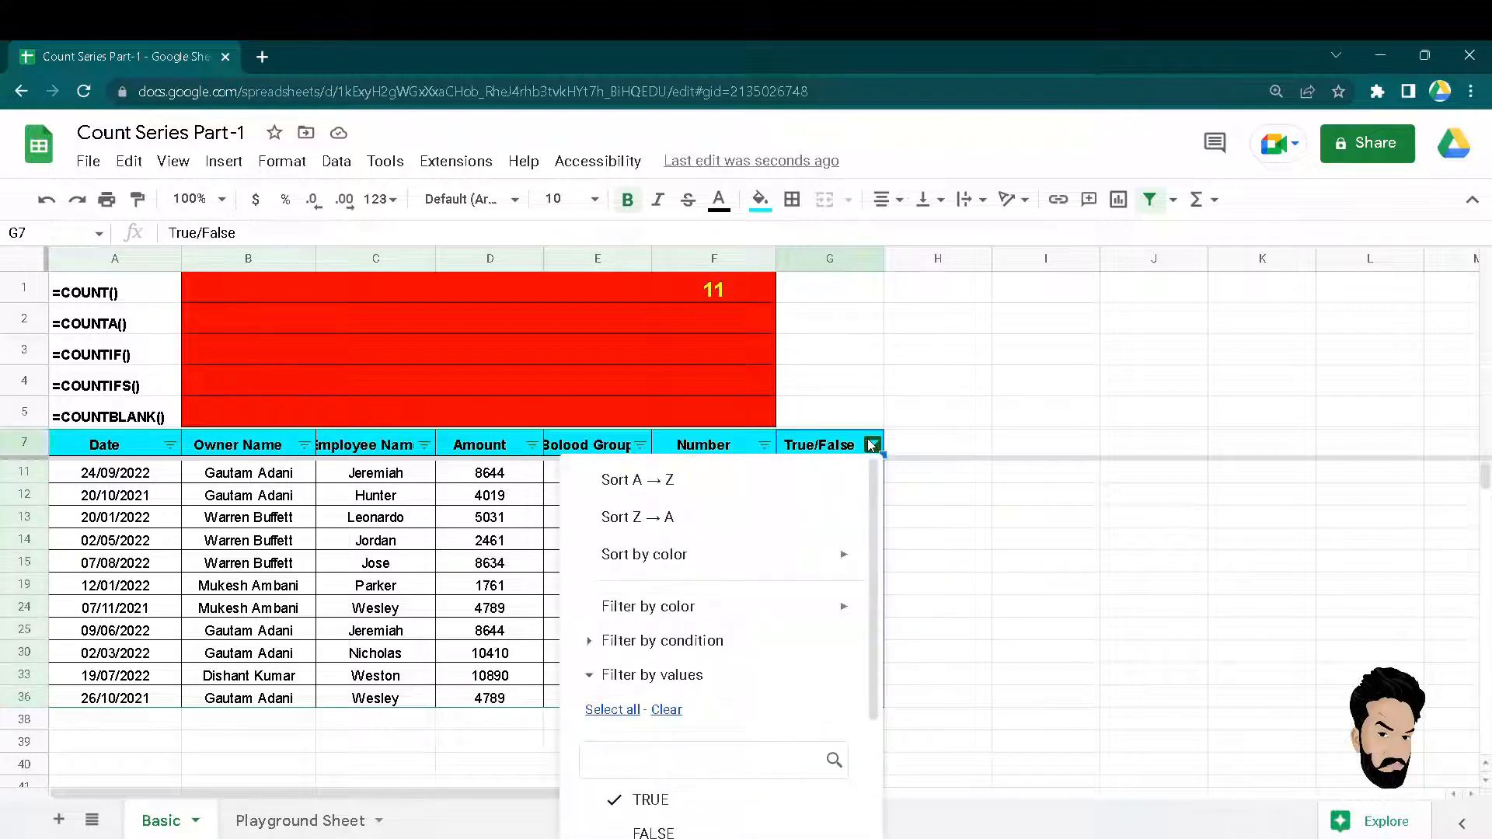
{"action": "left_click", "coordinate": [628, 711]}
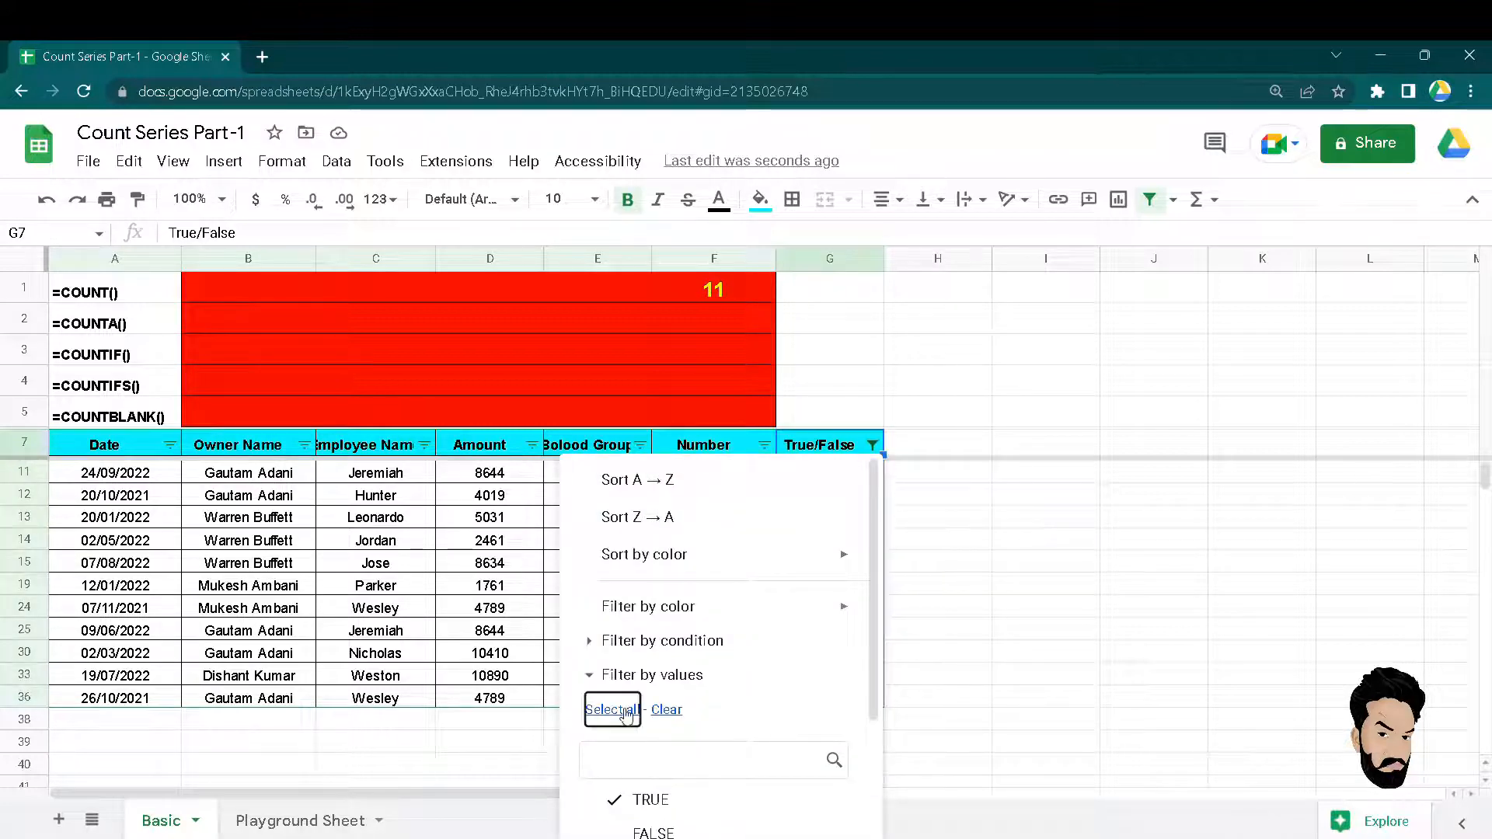
{"action": "scroll", "coordinate": [826, 695], "scroll_direction": "down", "scroll_amount": 3}
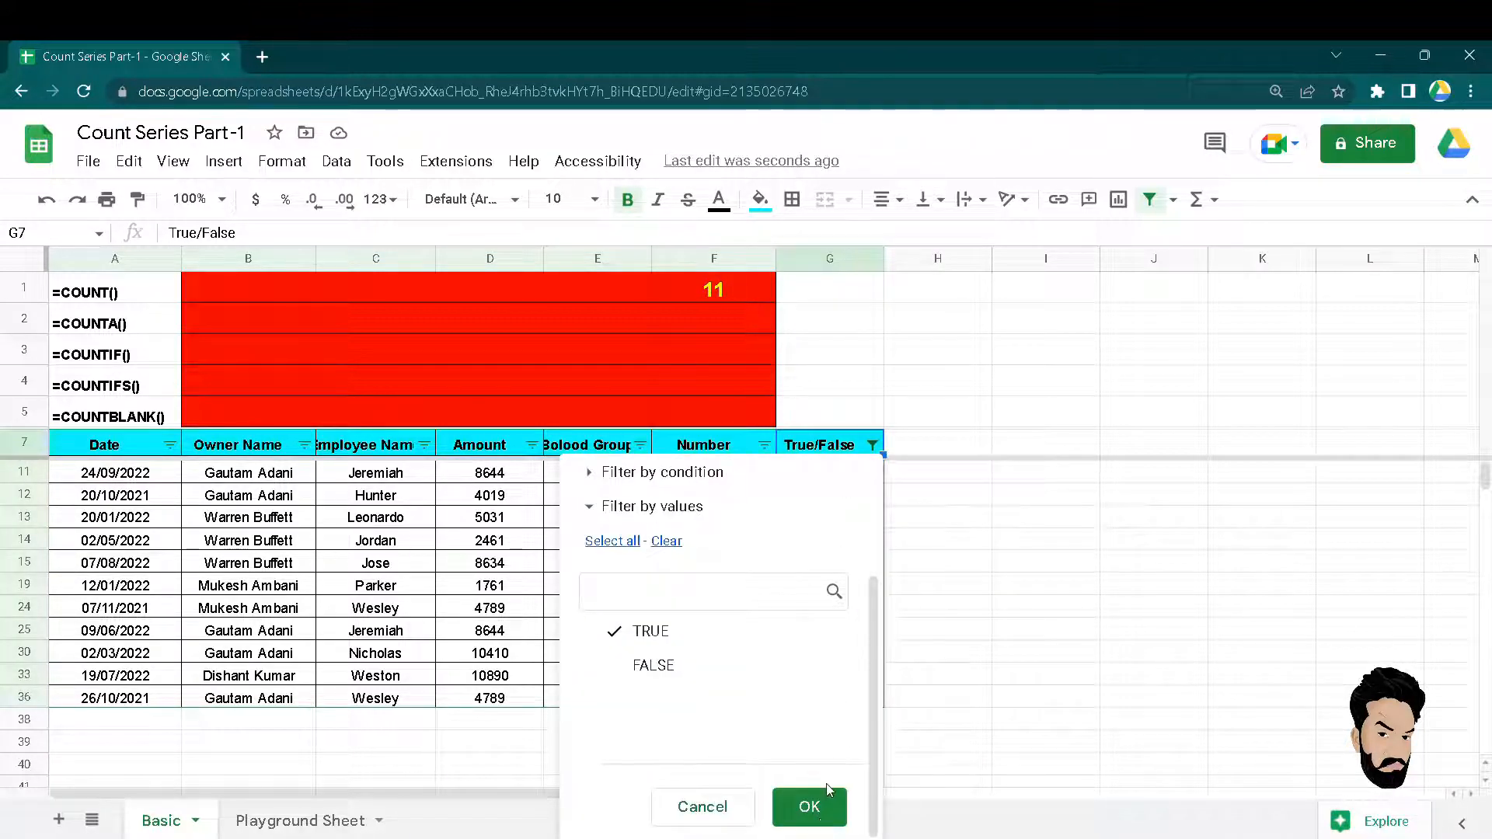
{"action": "left_click", "coordinate": [673, 677]}
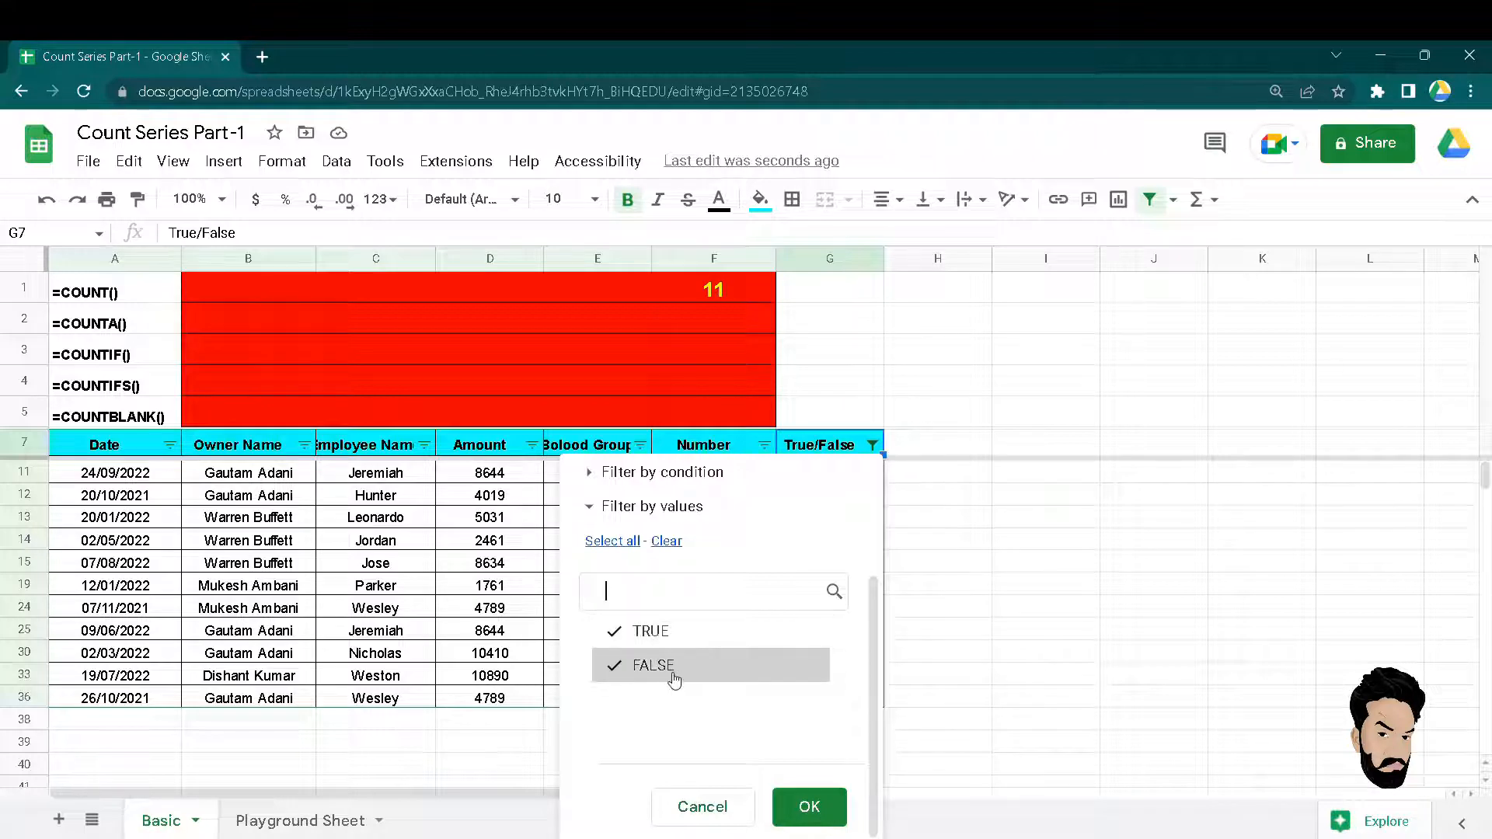
{"action": "left_click", "coordinate": [793, 806]}
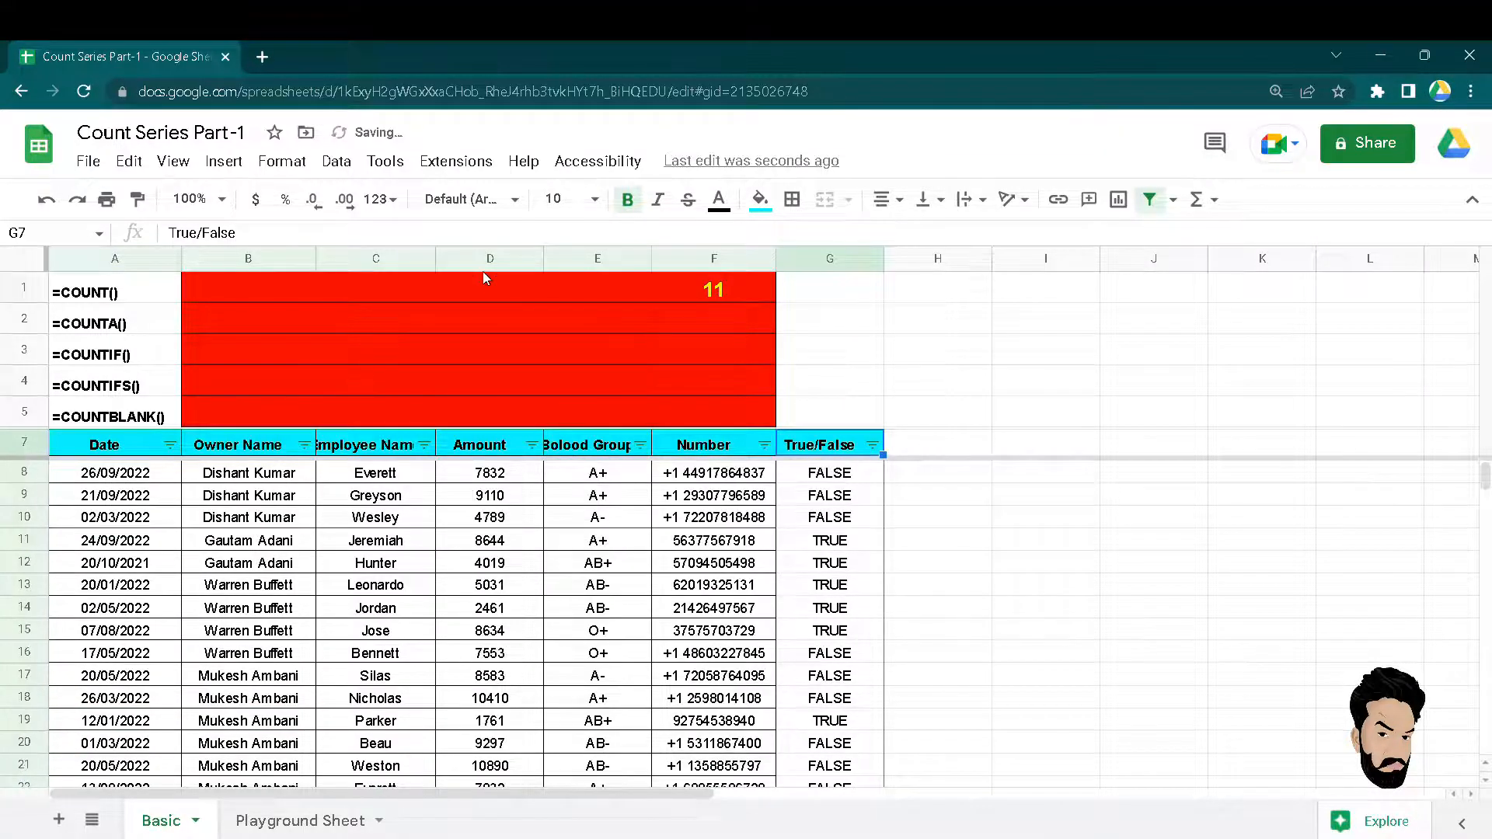
{"action": "left_click", "coordinate": [474, 289]}
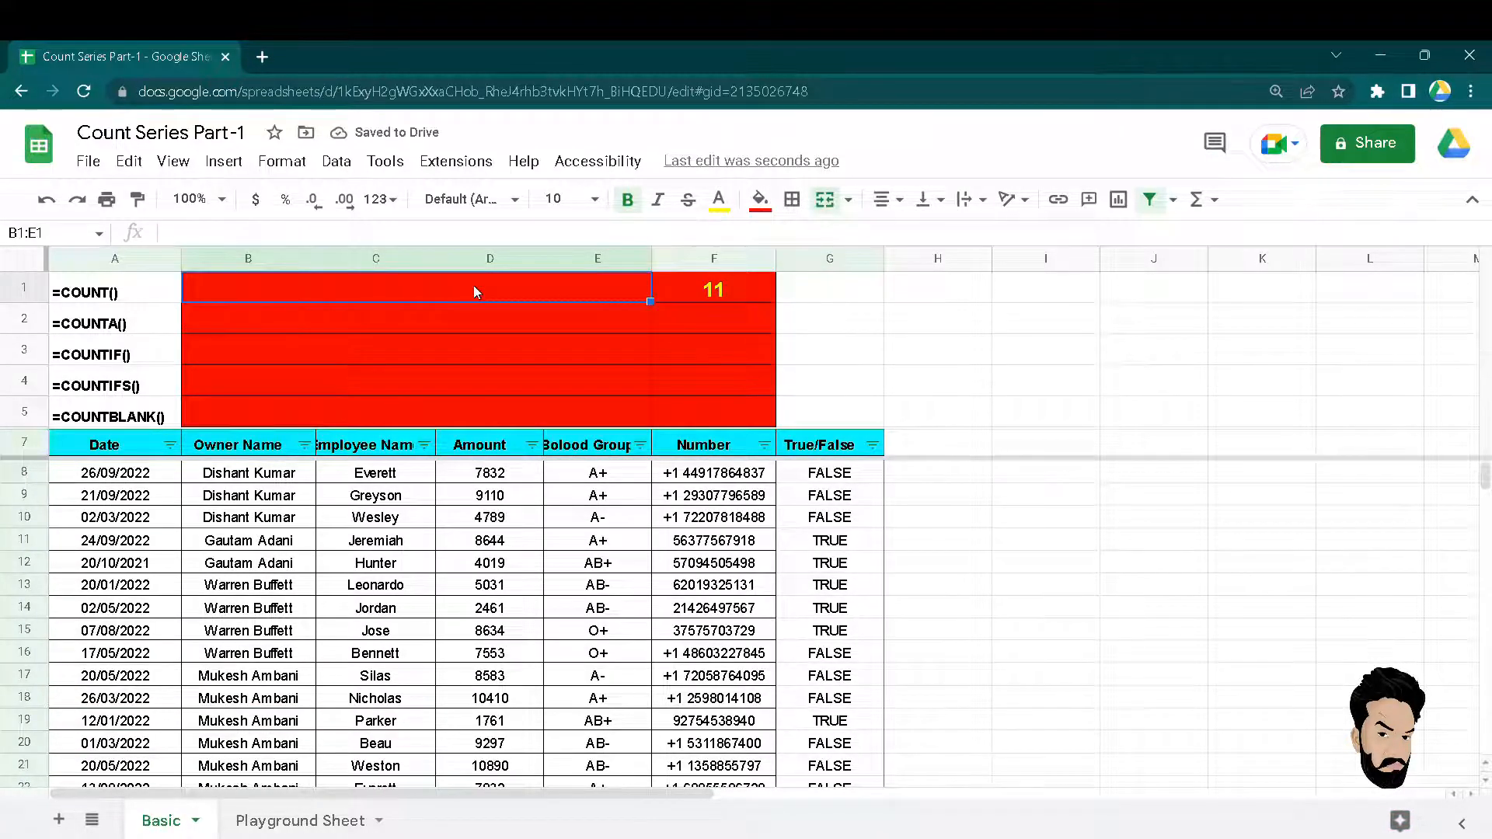
Label merged cell B1:E1 'Only Count the numbers'.
{"action": "type", "text": "Only Count "}
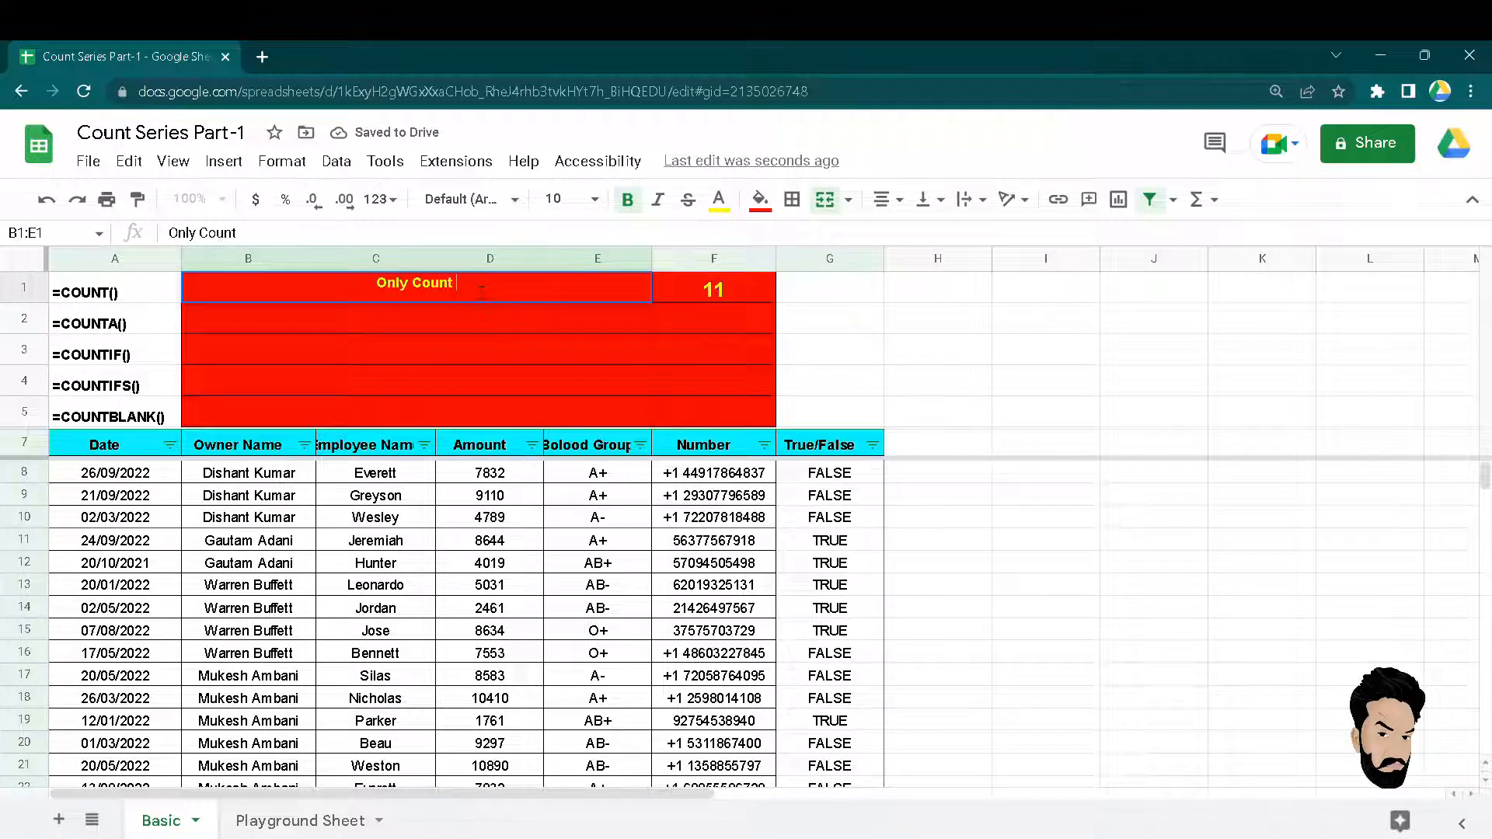
{"action": "type", "text": "the number"}
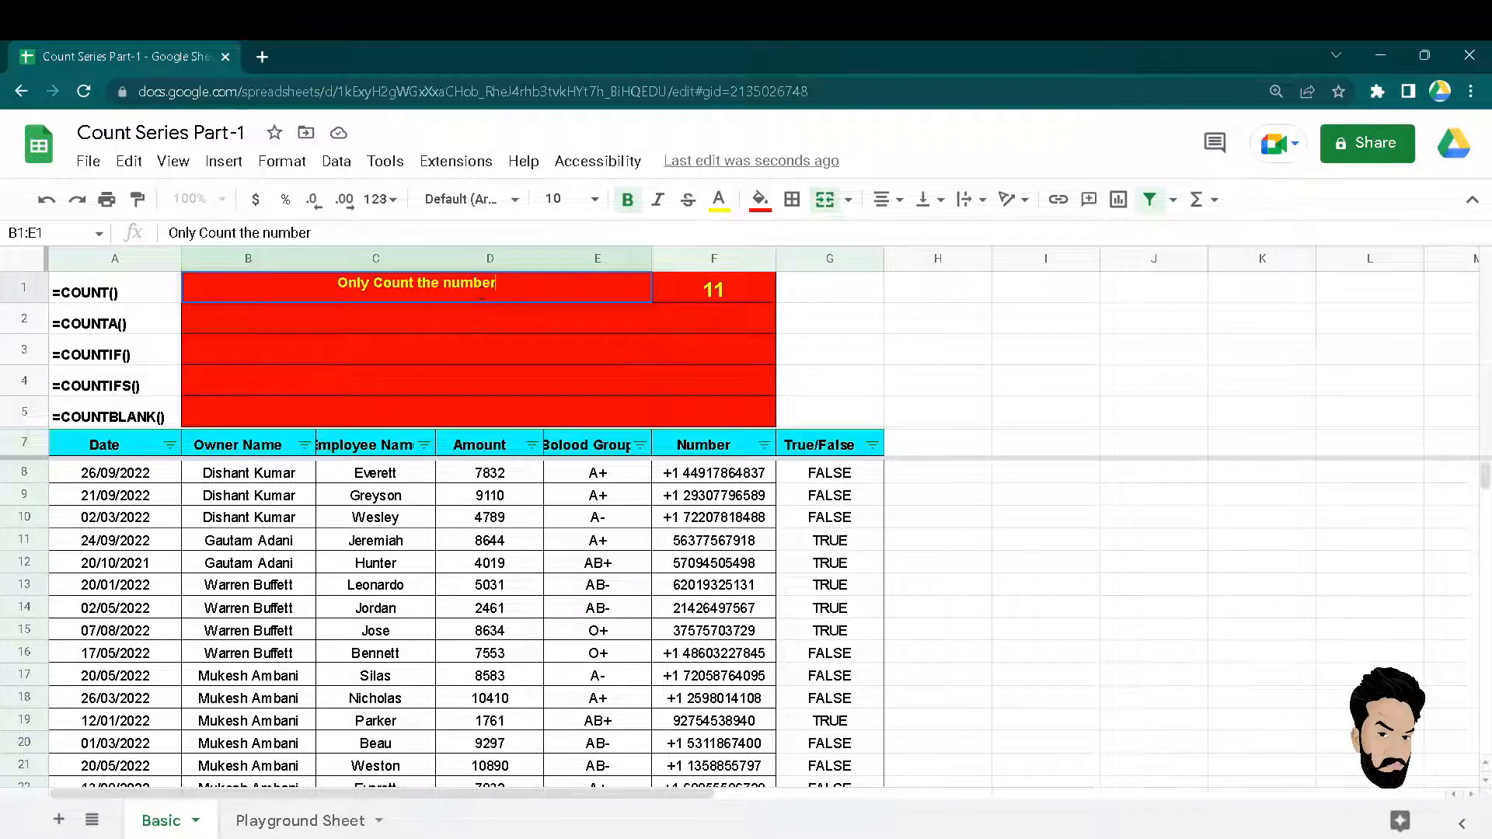
{"action": "type", "text": "s"}
{"action": "key", "text": "Return"}
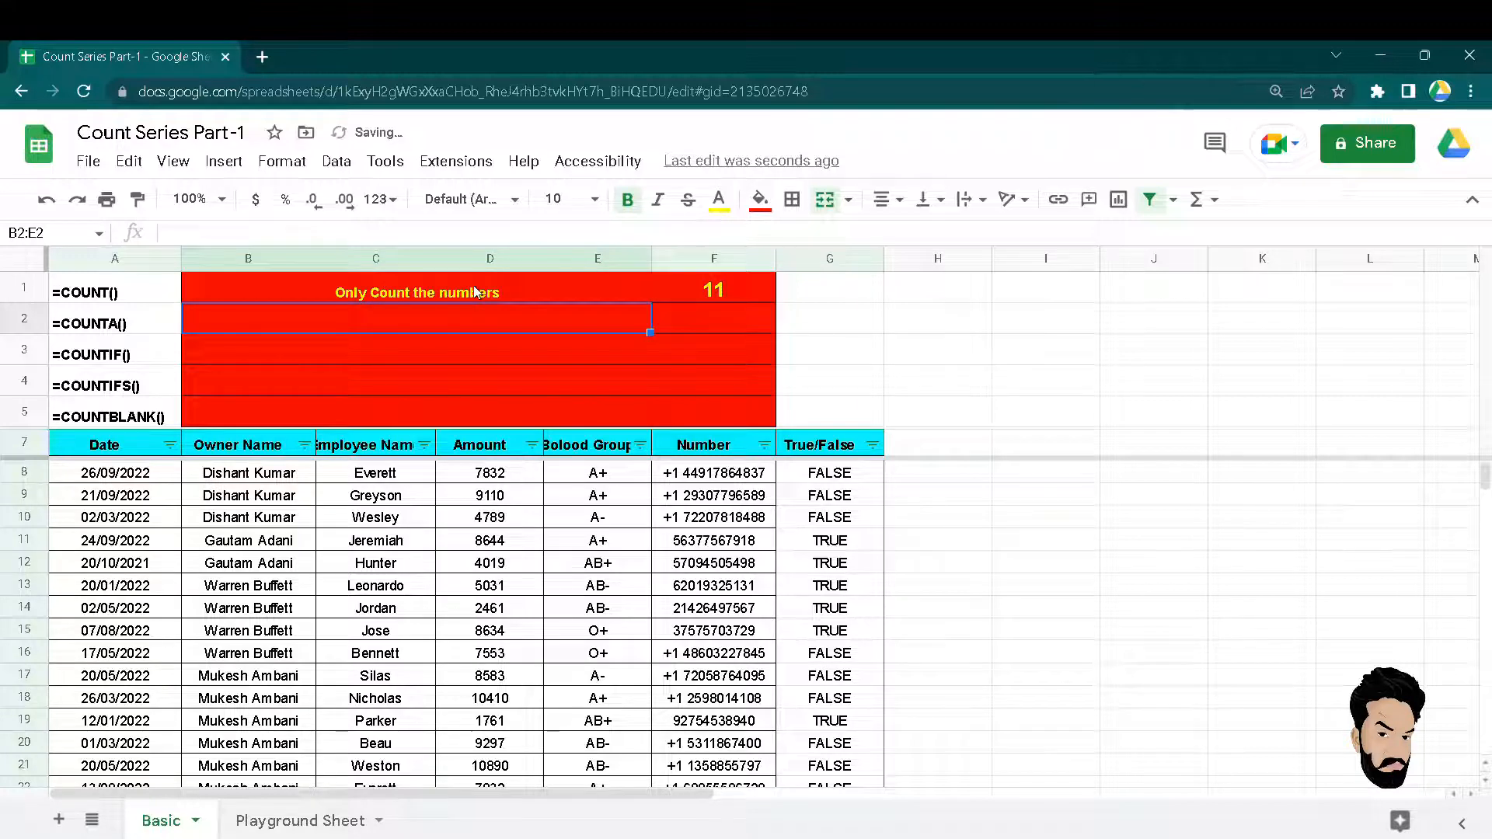
{"action": "key", "text": "Right"}
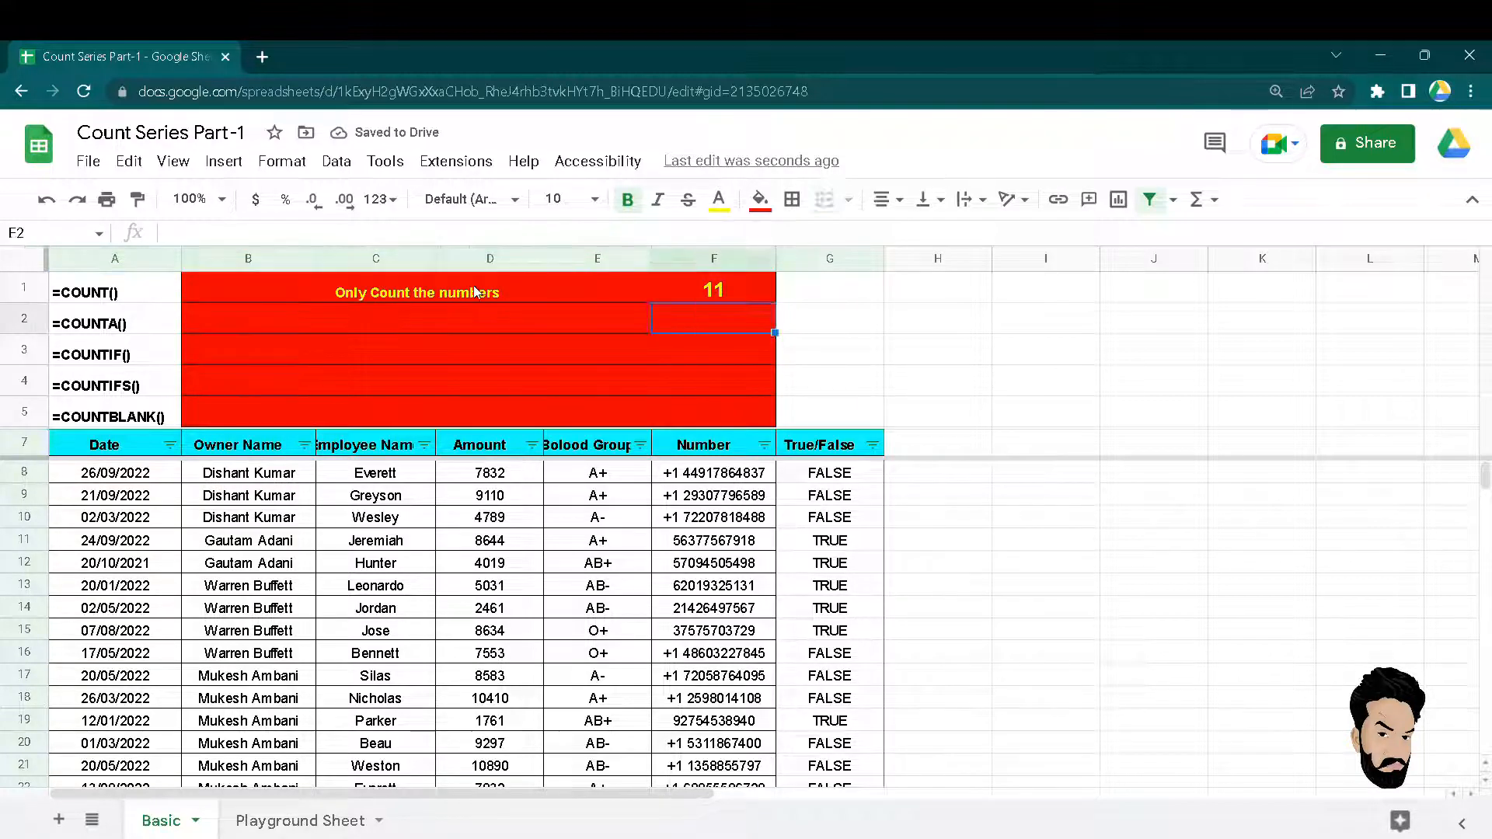
{"action": "key", "text": "Left"}
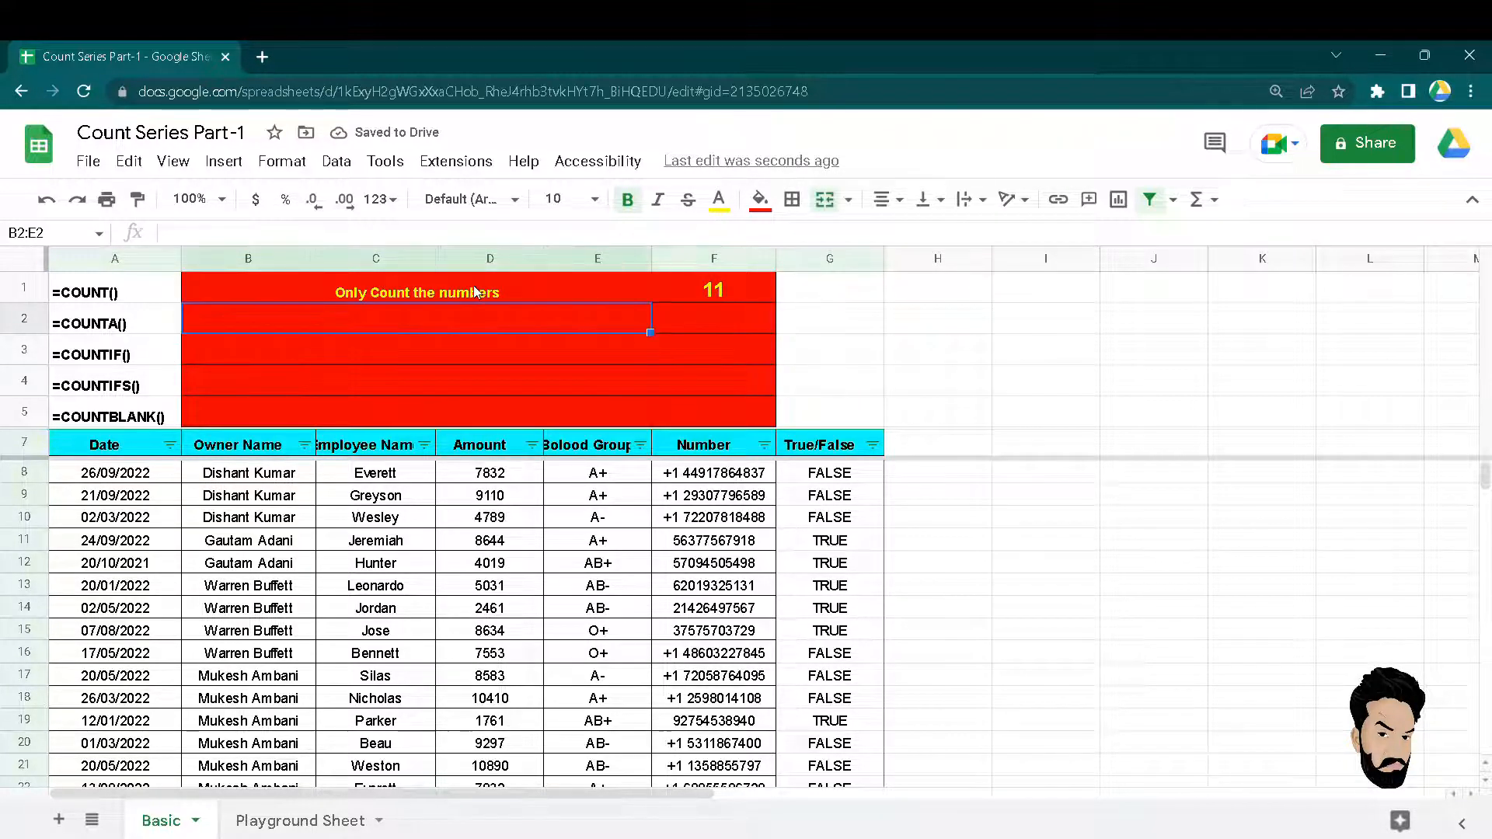
Enter =COUNTA(F8:F37) in F2, which returns 30.
{"action": "key", "text": "Right"}
{"action": "type", "text": "="}
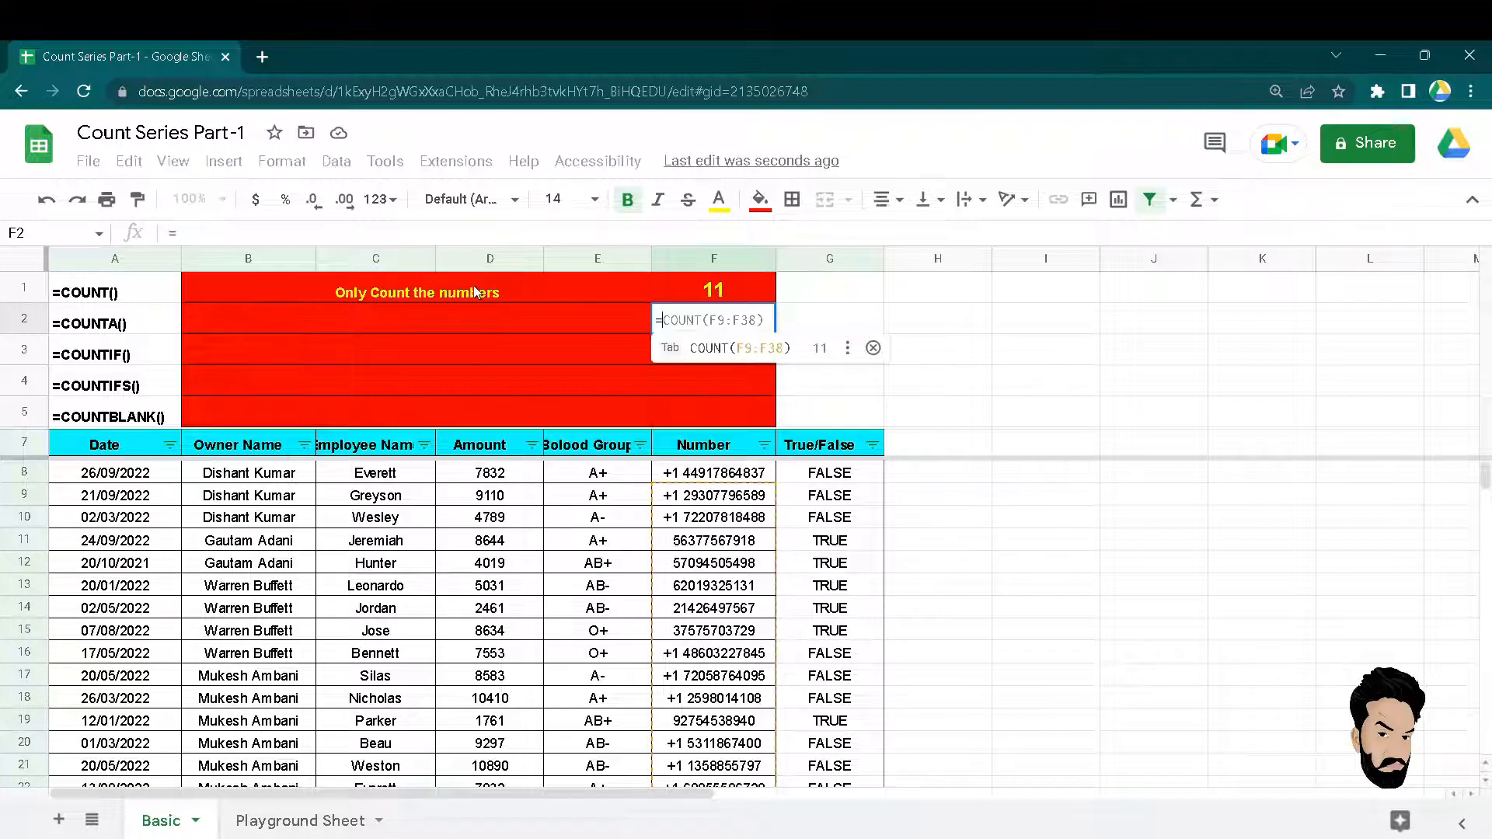
{"action": "type", "text": "counta"}
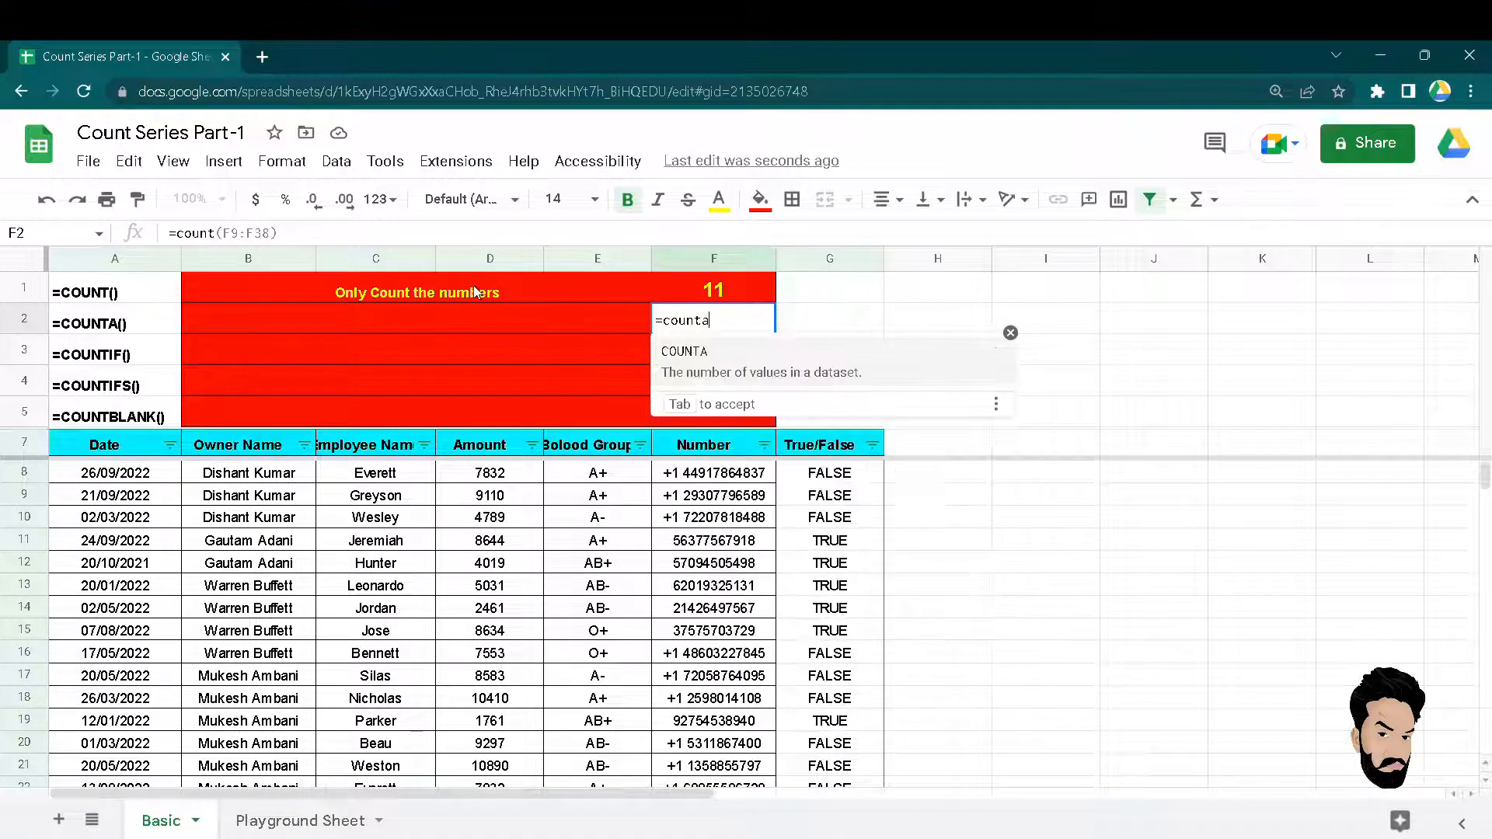
{"action": "key", "text": "Tab"}
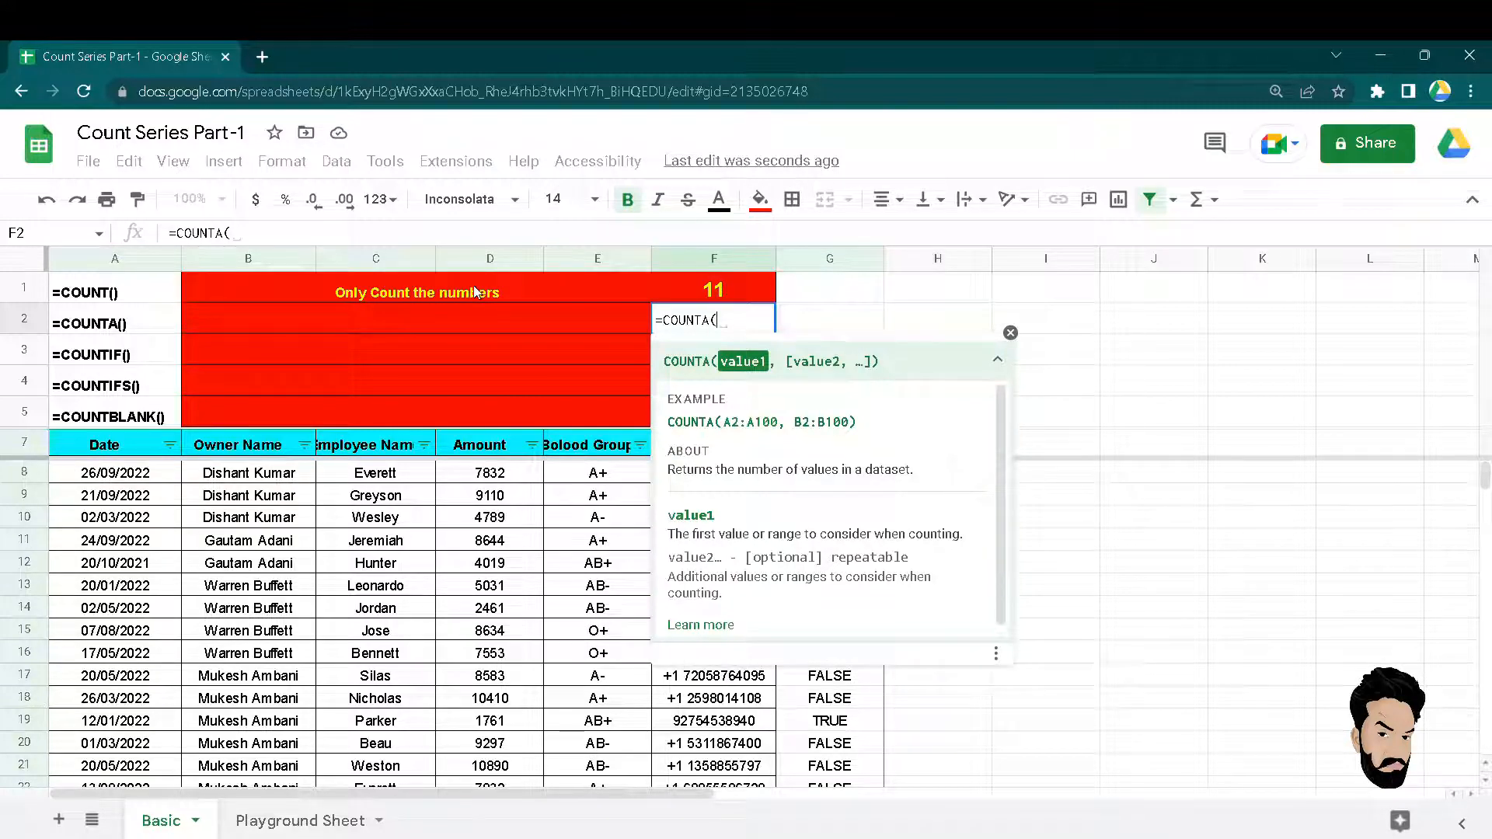
{"action": "key", "text": "Down"}
{"action": "key", "text": "Down"}
{"action": "key", "text": "Down"}
{"action": "key", "text": "Down"}
{"action": "key", "text": "Down"}
{"action": "key", "text": "Down"}
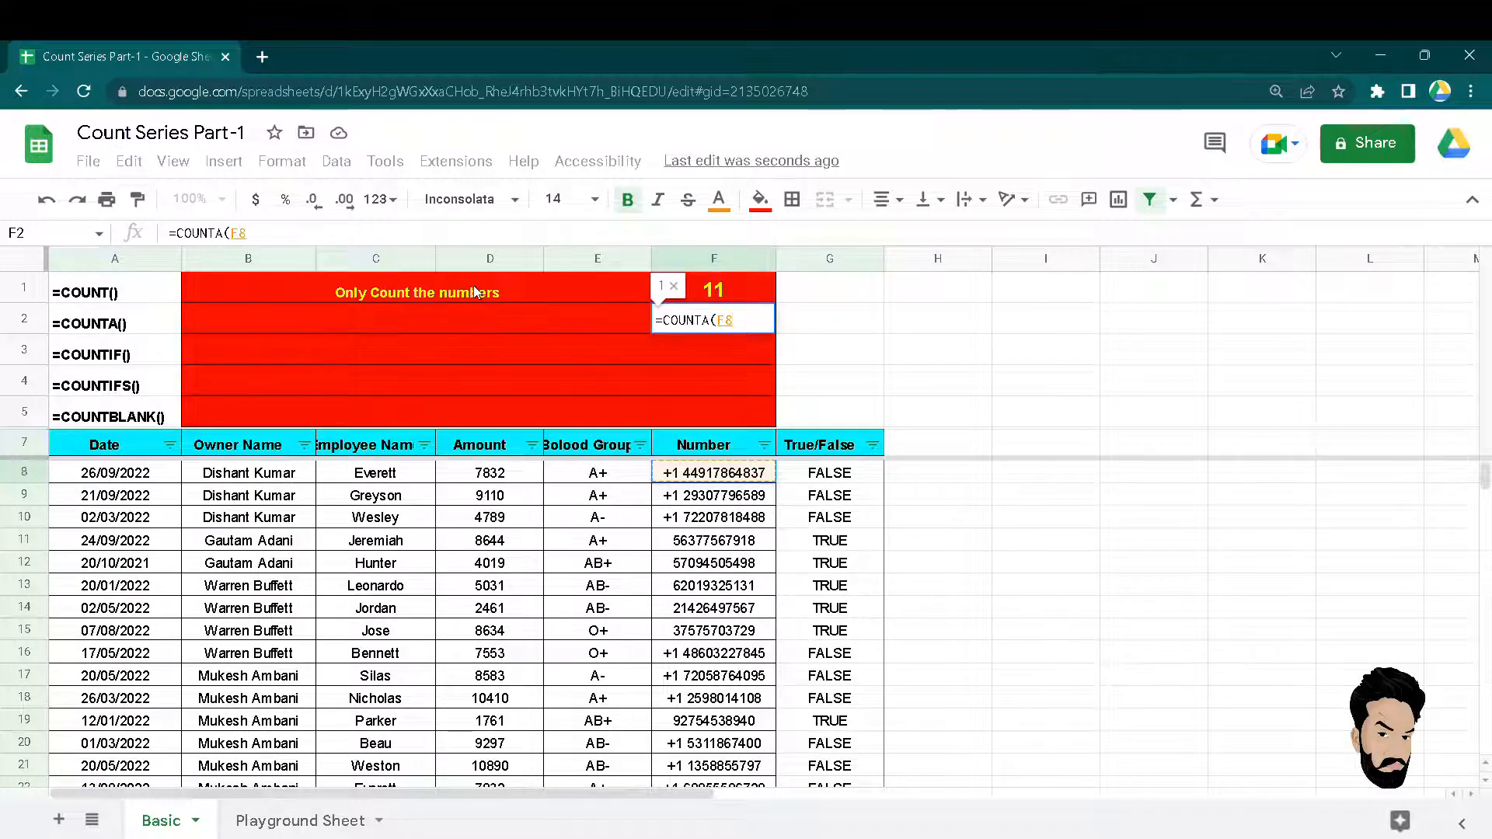
{"action": "key", "text": "ctrl+shift+Down"}
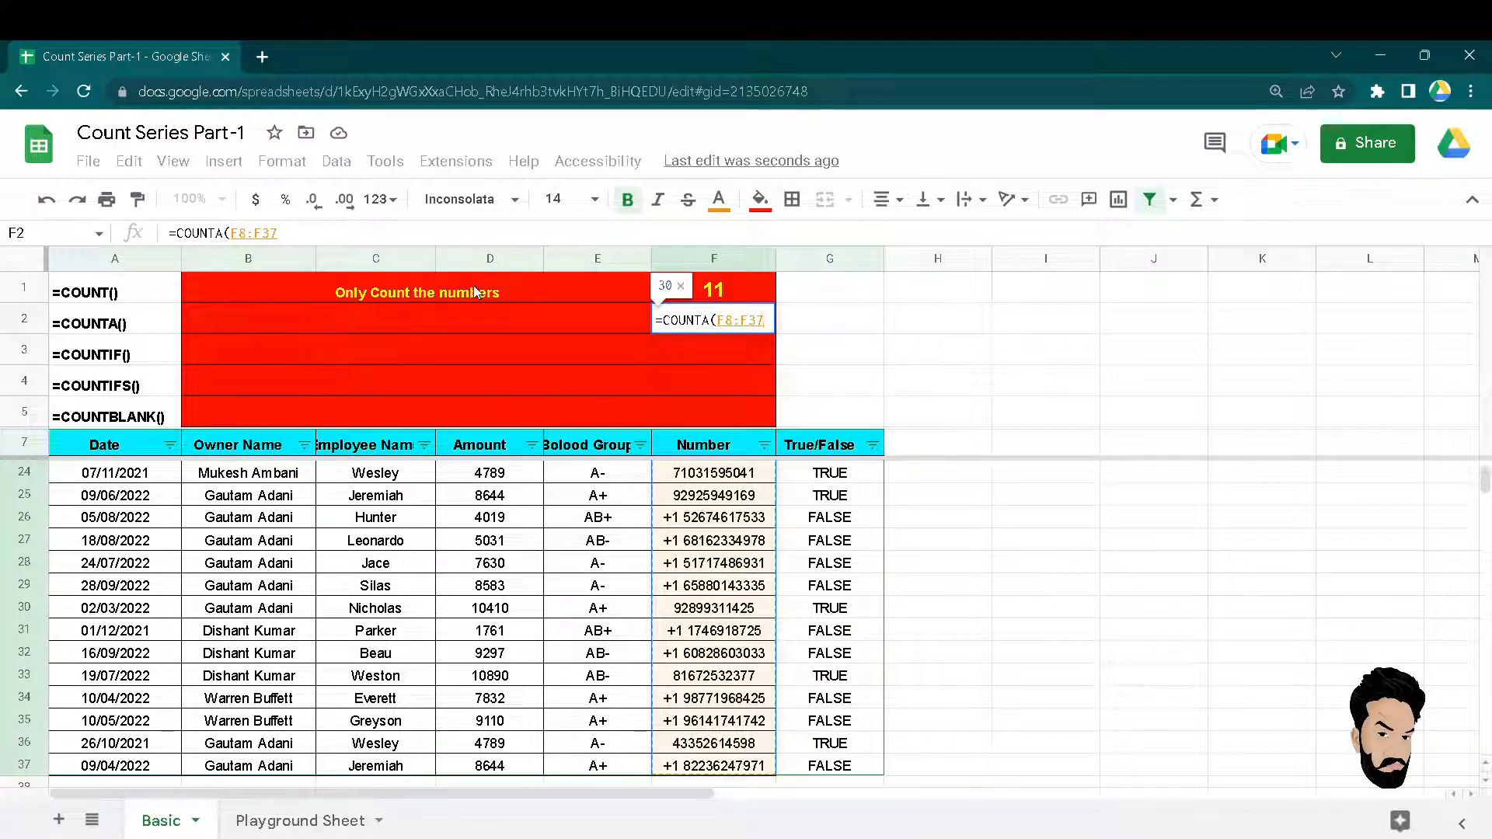
{"action": "key", "text": "Return"}
{"action": "key", "text": "Up"}
{"action": "key", "text": "Up"}
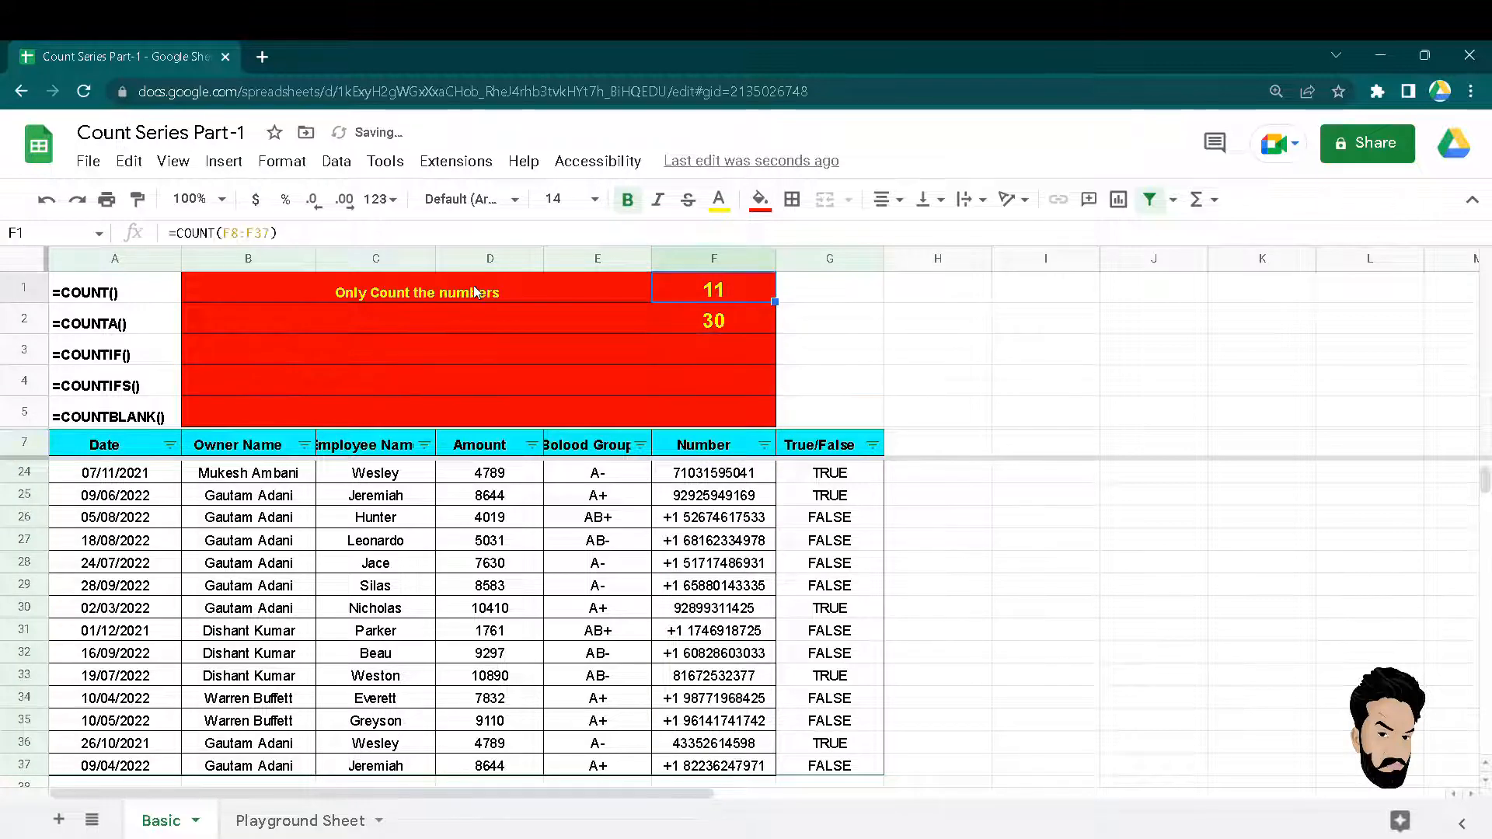
{"action": "key", "text": "Down"}
{"action": "key", "text": "Down"}
{"action": "key", "text": "Down"}
{"action": "key", "text": "Down"}
{"action": "key", "text": "Down"}
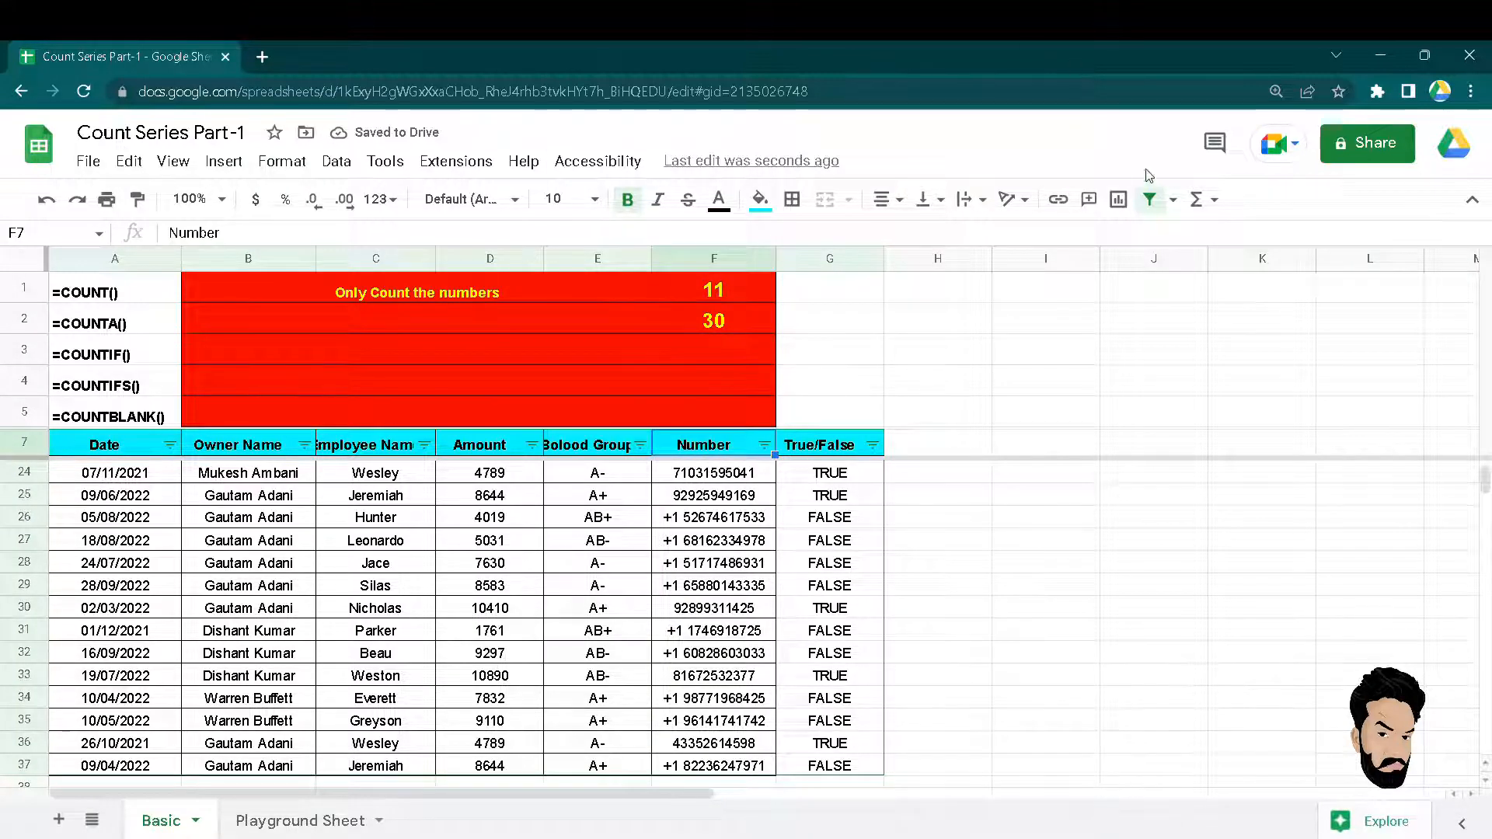
Remove the header-row filter and select the Number values F8:F37.
{"action": "left_click", "coordinate": [1149, 199]}
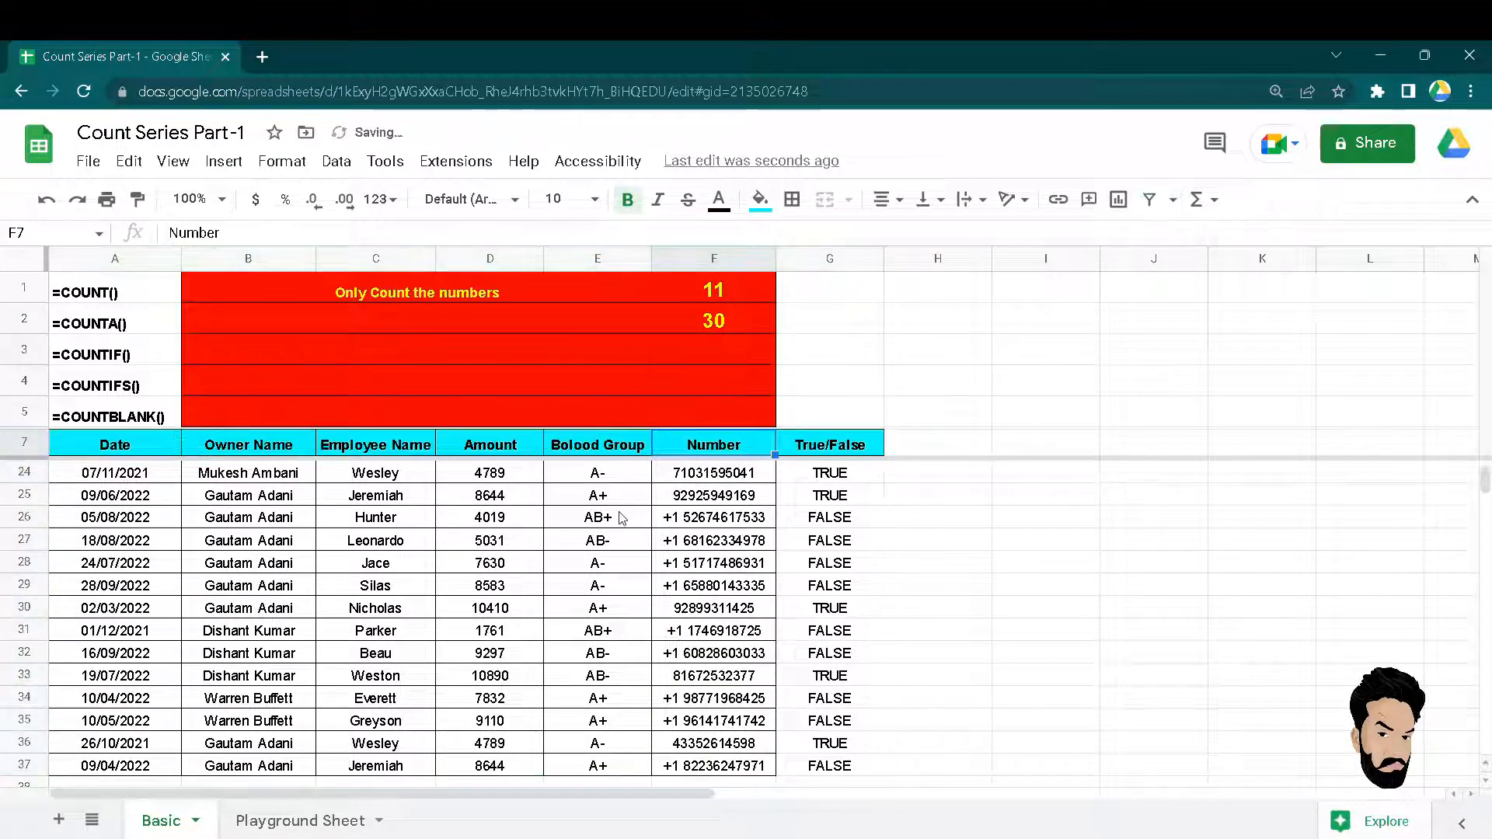
{"action": "scroll", "coordinate": [621, 518], "scroll_direction": "up", "scroll_amount": 5}
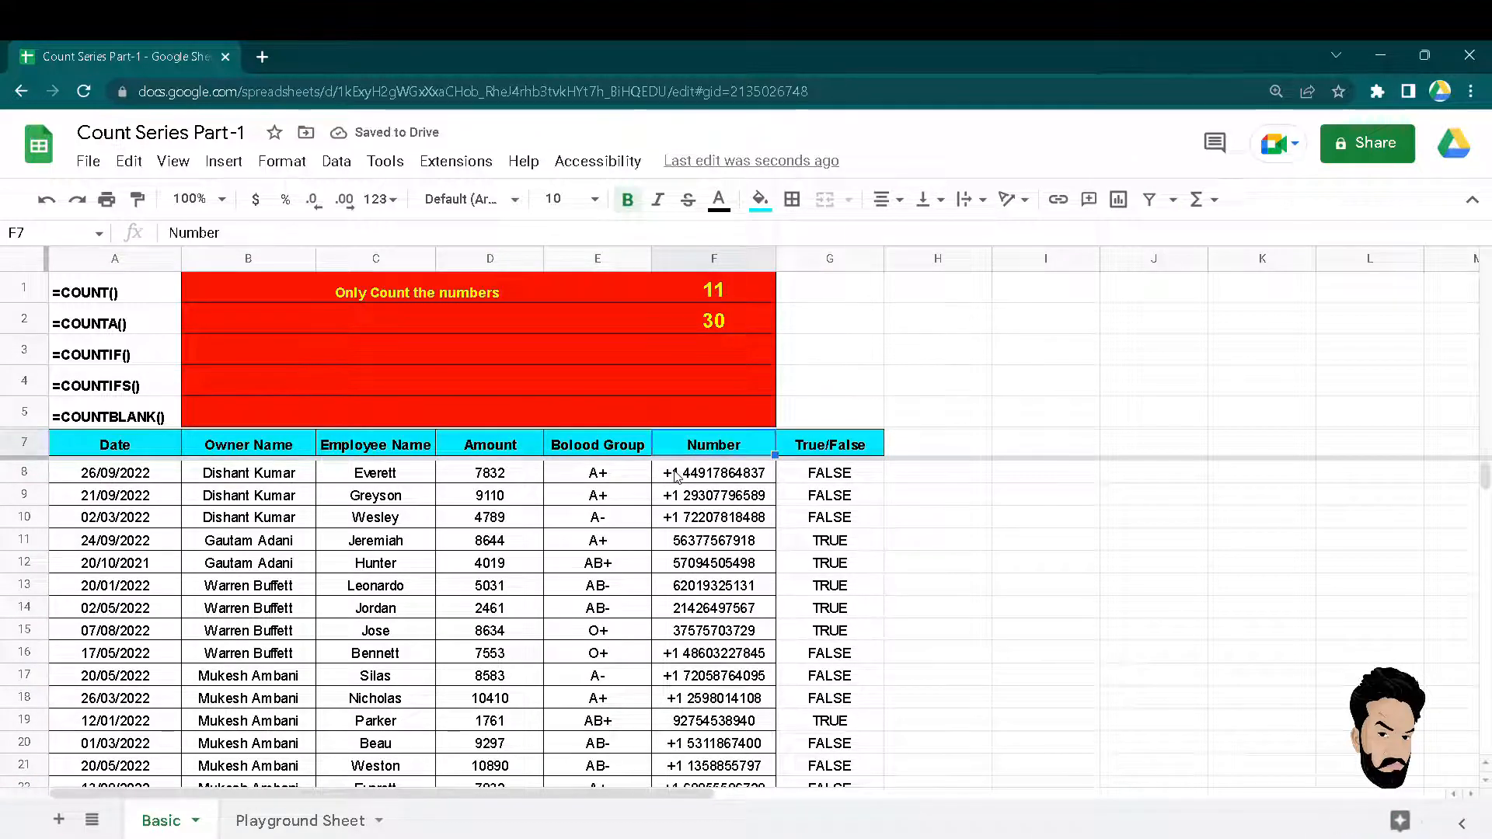
{"action": "left_click", "coordinate": [676, 476]}
{"action": "key", "text": "ctrl+shift+Down"}
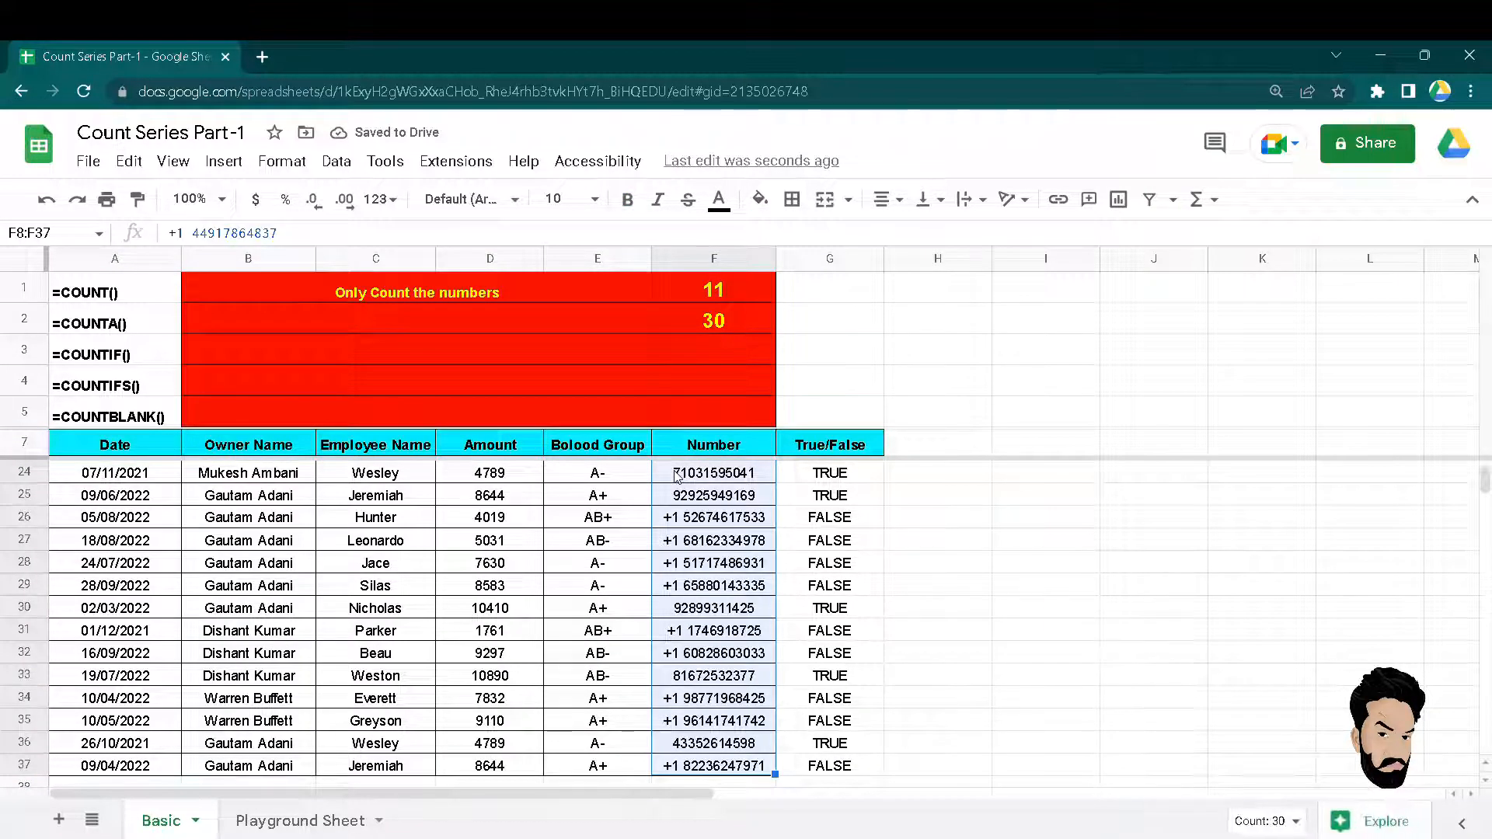
{"action": "key", "text": "Up"}
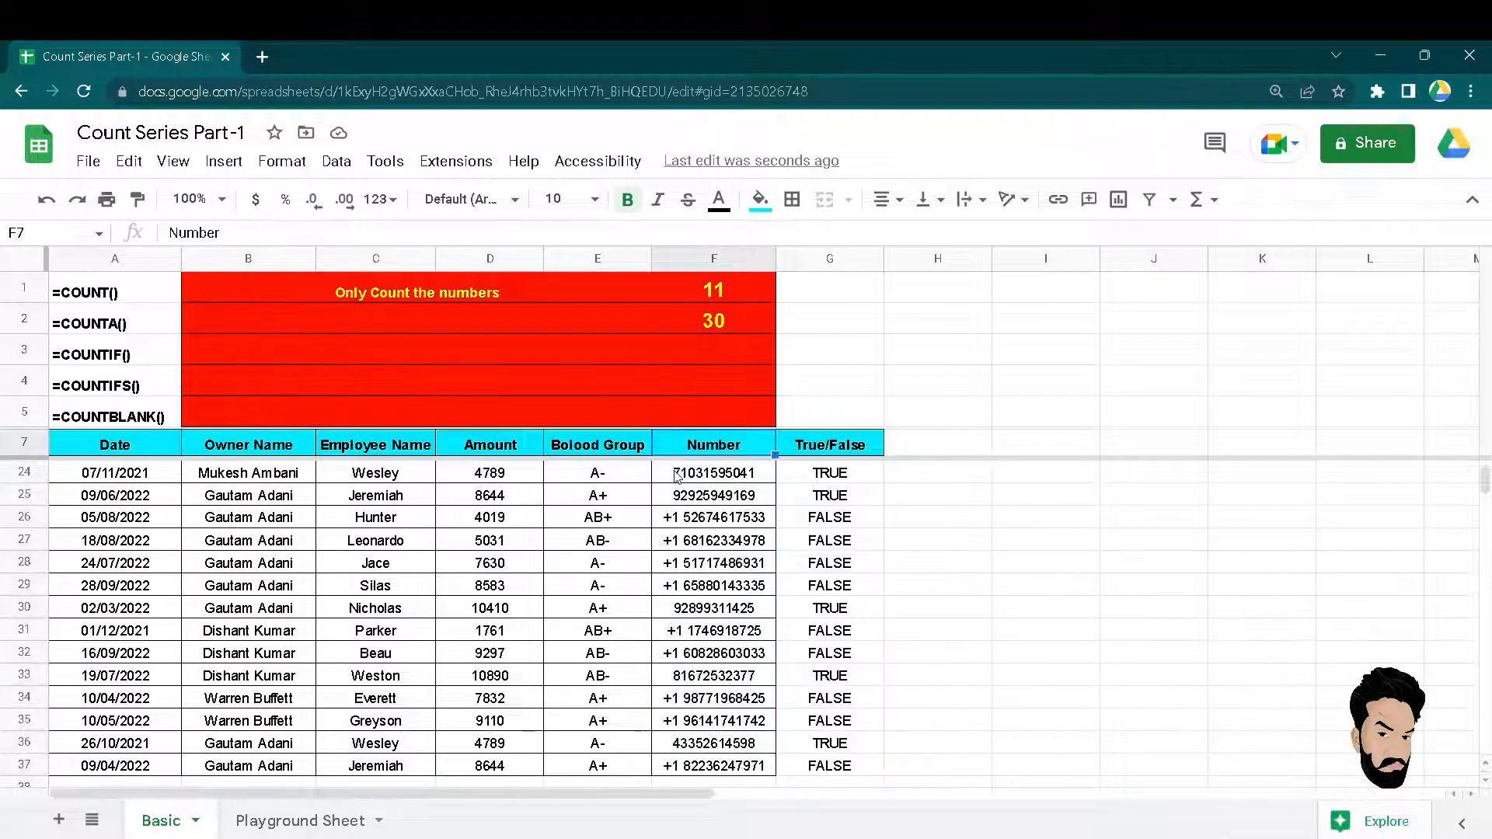
{"action": "key", "text": "Down"}
{"action": "key", "text": "ctrl+shift+Down"}
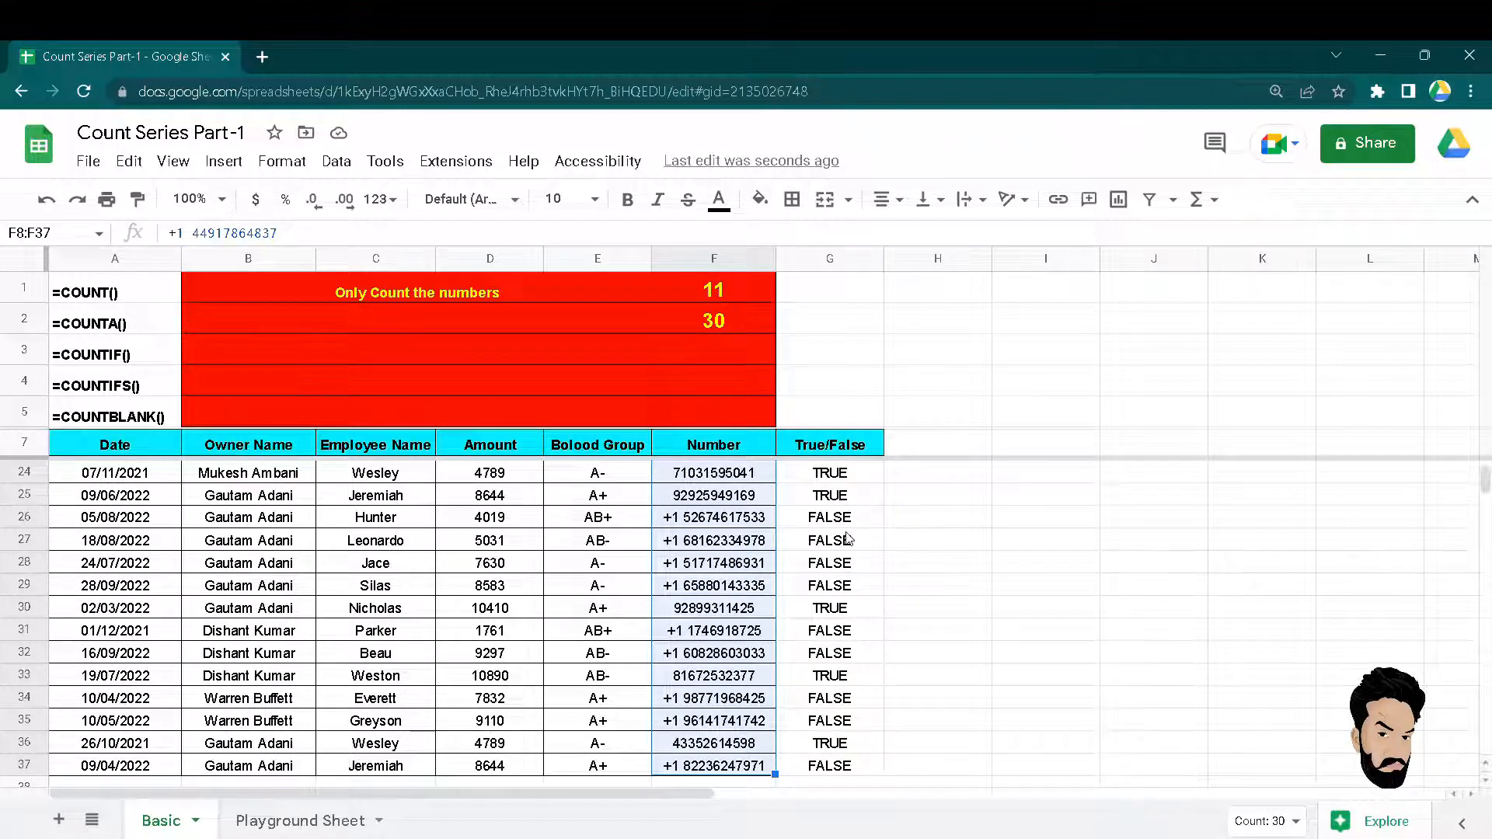
Clear cell F9 and confirm the COUNTA result in F2 drops to 29.
{"action": "key", "text": "Right"}
{"action": "key", "text": "Right"}
{"action": "key", "text": "Down"}
{"action": "key", "text": "Down"}
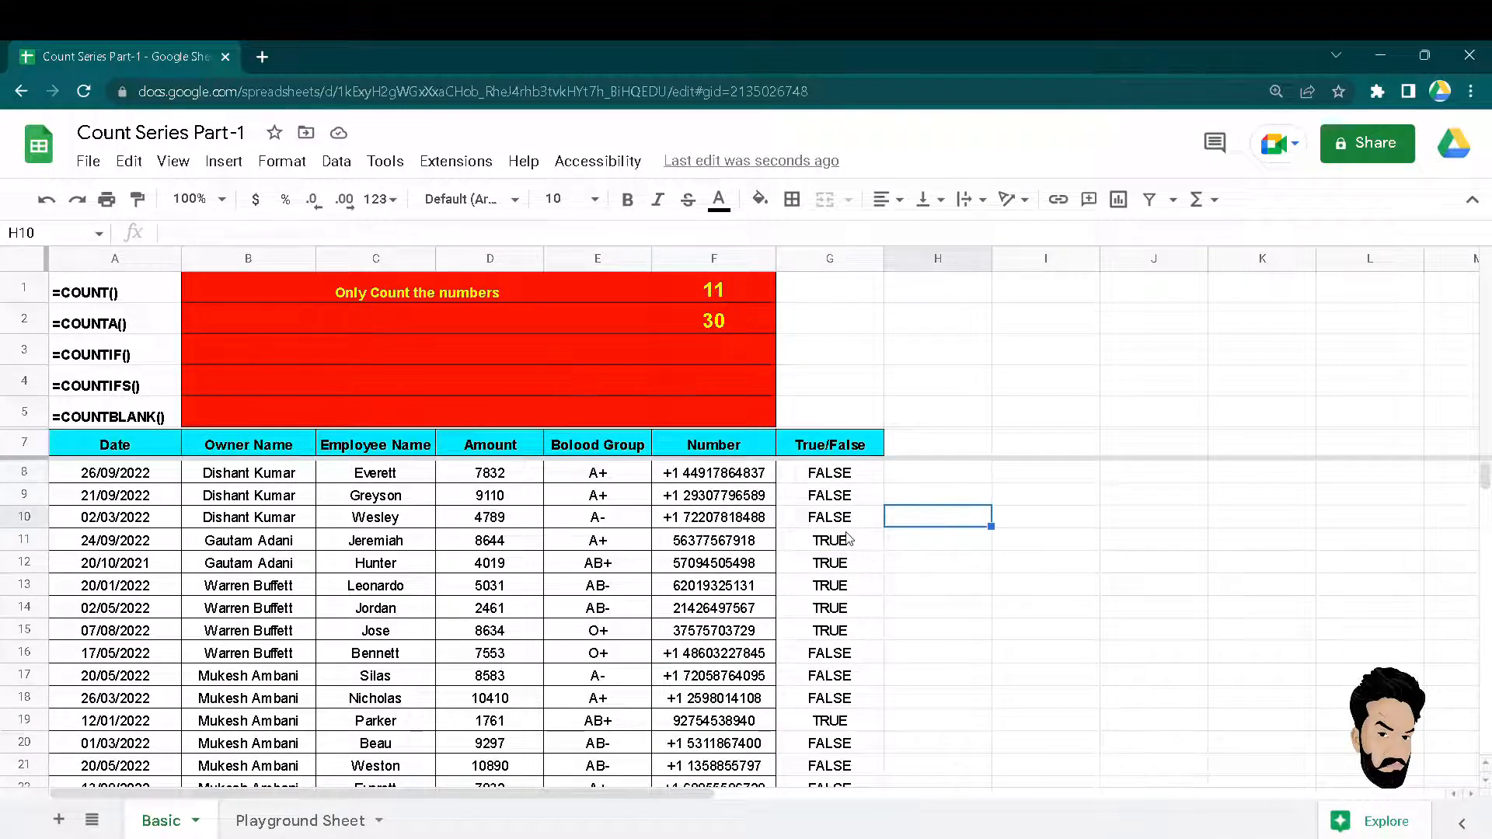
{"action": "key", "text": "Up"}
{"action": "key", "text": "Left"}
{"action": "key", "text": "Left"}
{"action": "key", "text": "Left"}
{"action": "key", "text": "Right"}
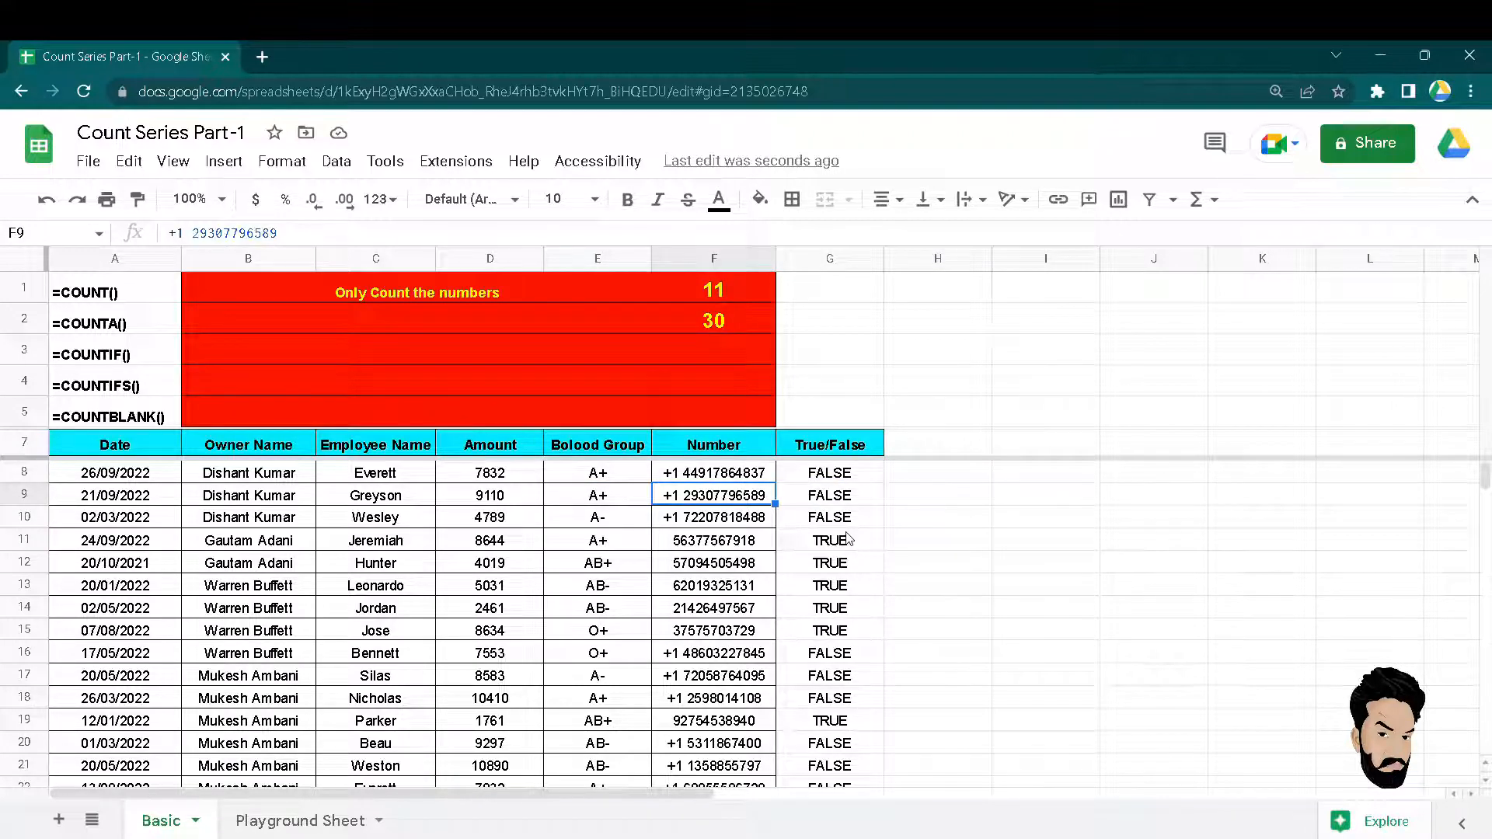
{"action": "key", "text": "Delete"}
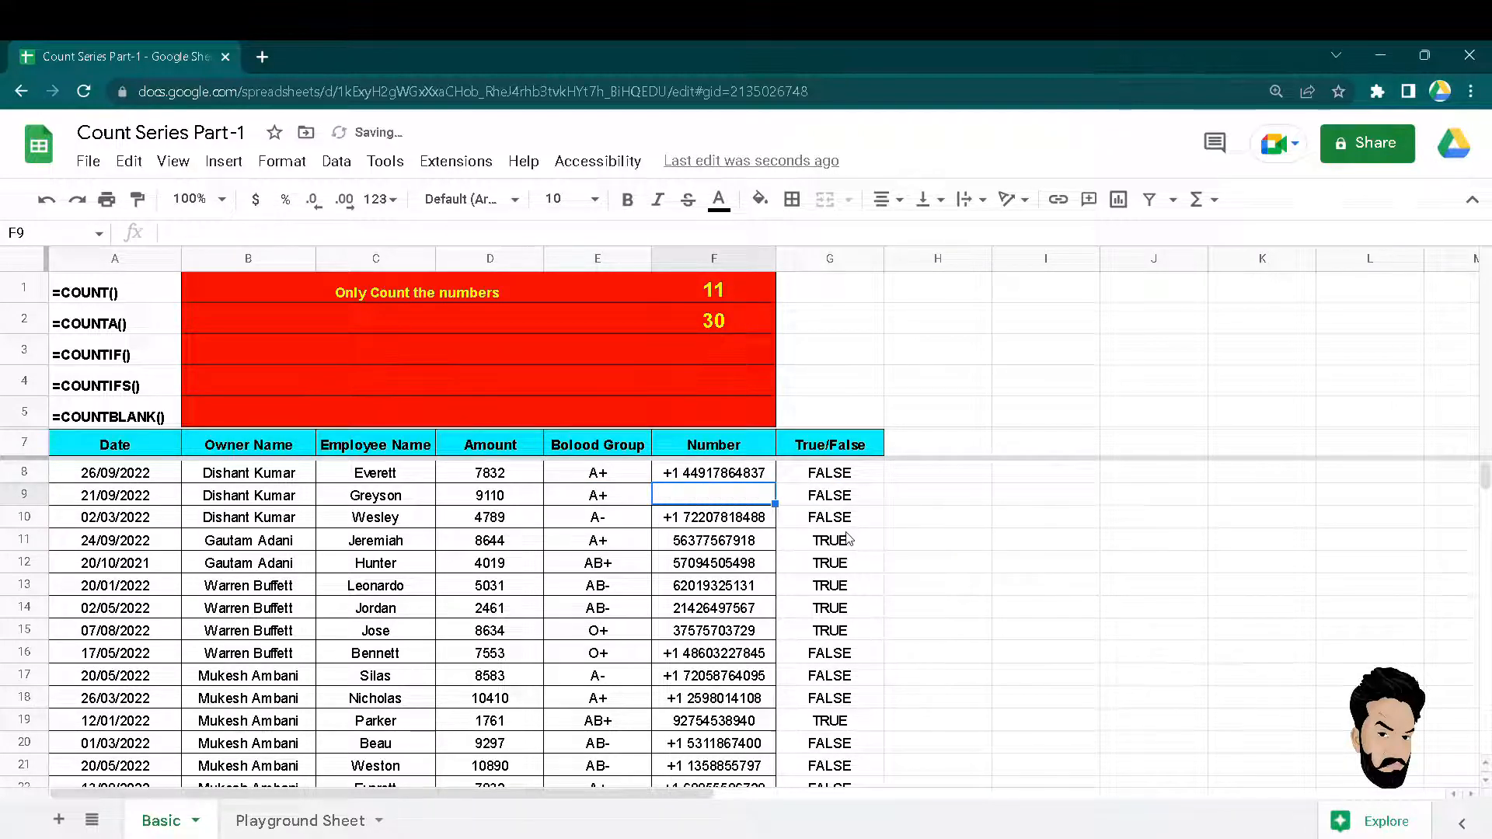
{"action": "key", "text": "Up"}
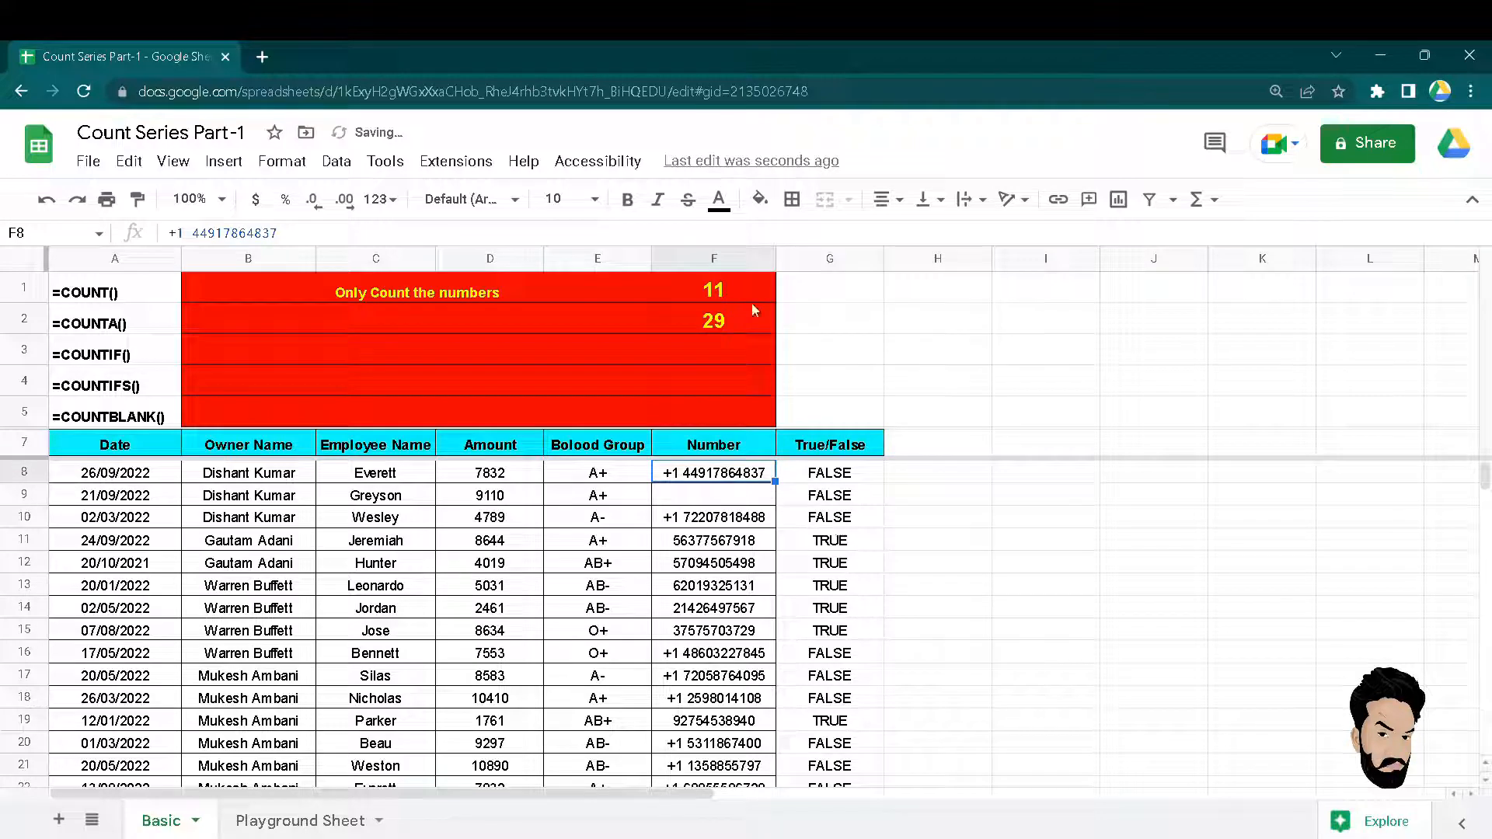
{"action": "left_click", "coordinate": [726, 316]}
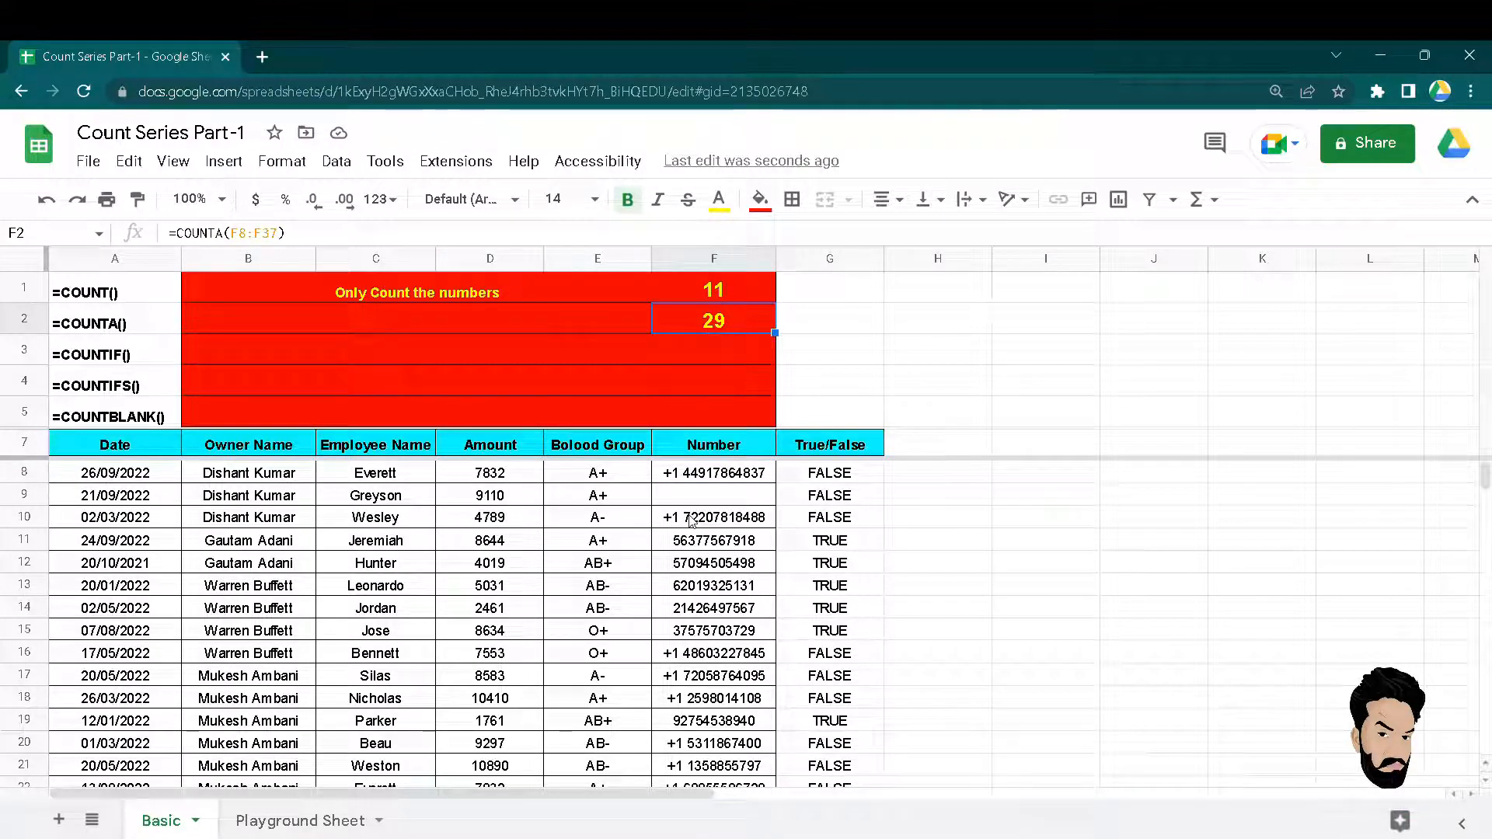
Type 'count Text + Number , Count all except Blank cell' into merged cell B2:E2.
{"action": "left_click", "coordinate": [516, 325]}
{"action": "type", "text": "count Te"}
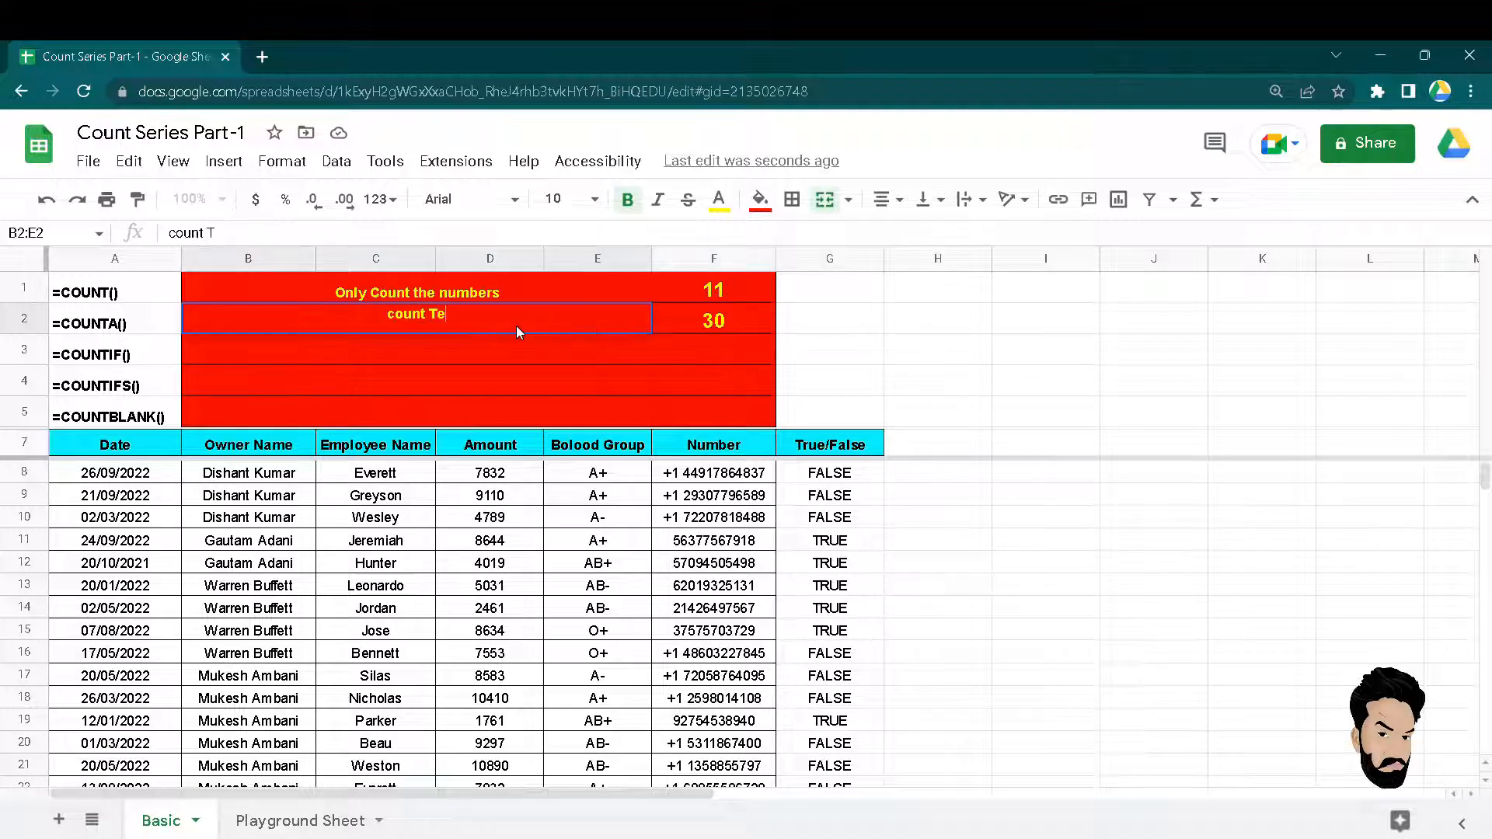
{"action": "type", "text": "xt "}
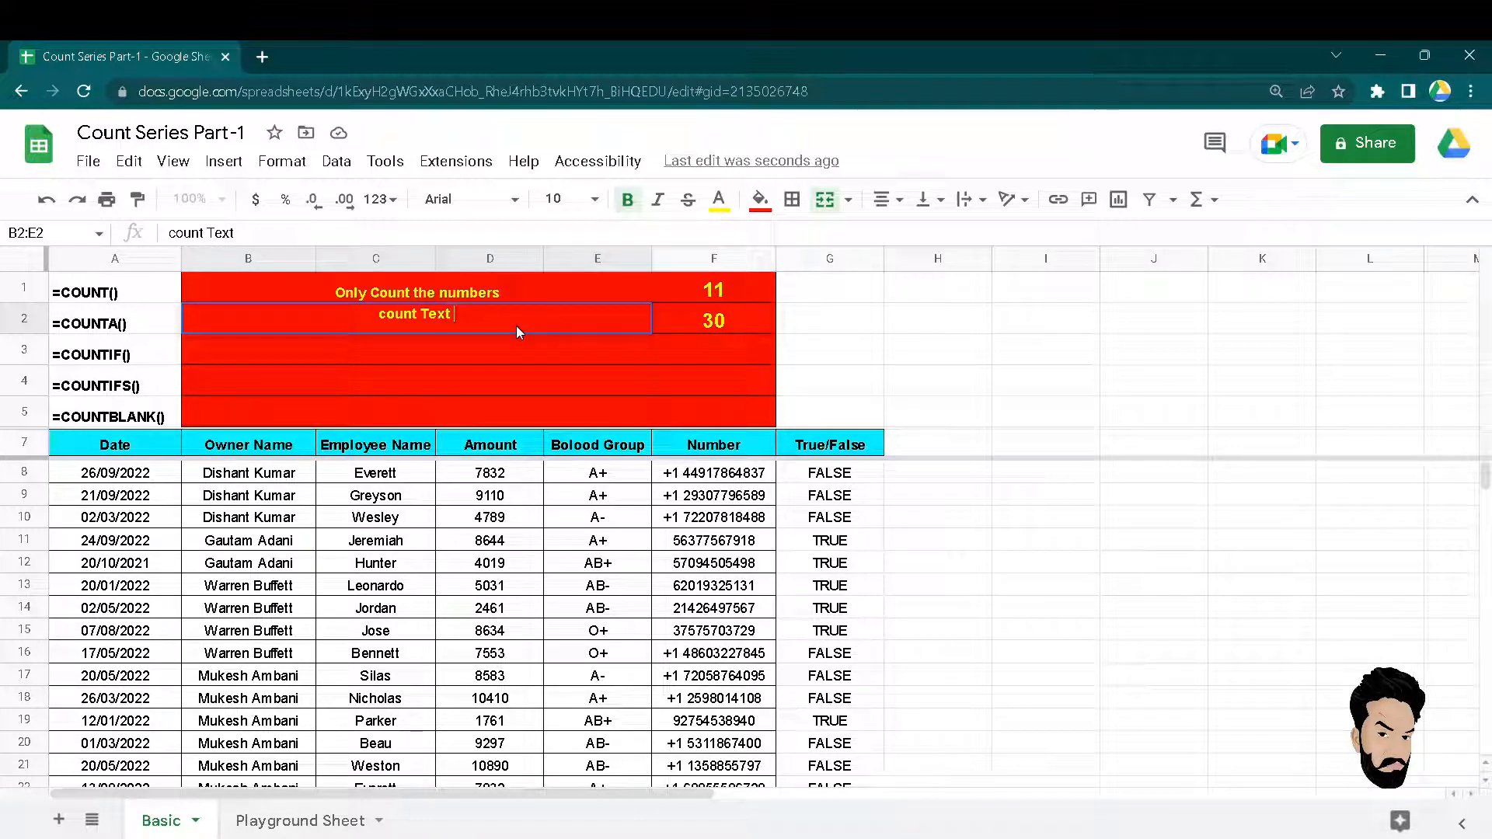
{"action": "type", "text": "+ Nu"}
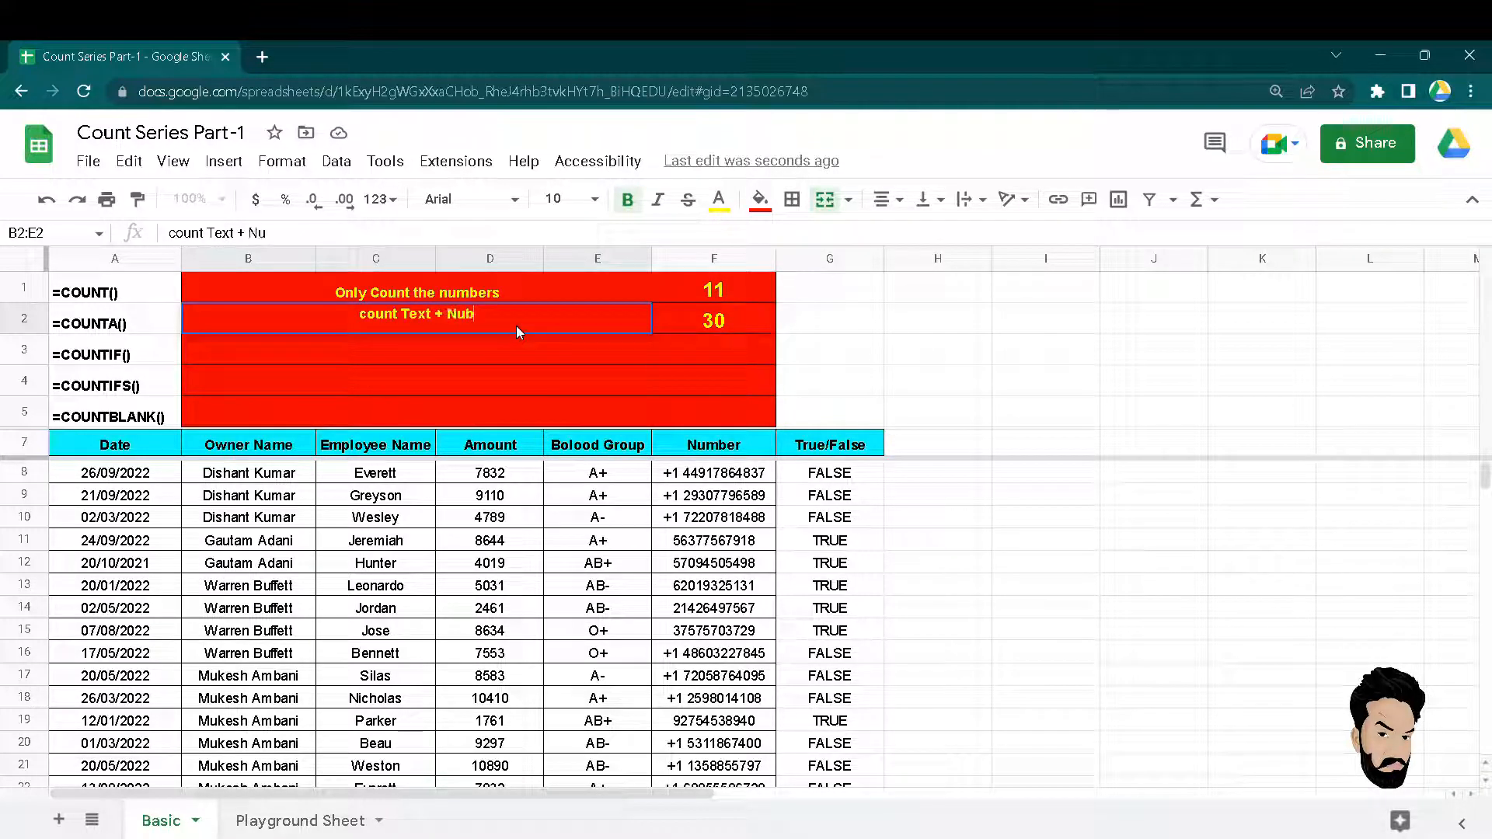
{"action": "type", "text": "mber"}
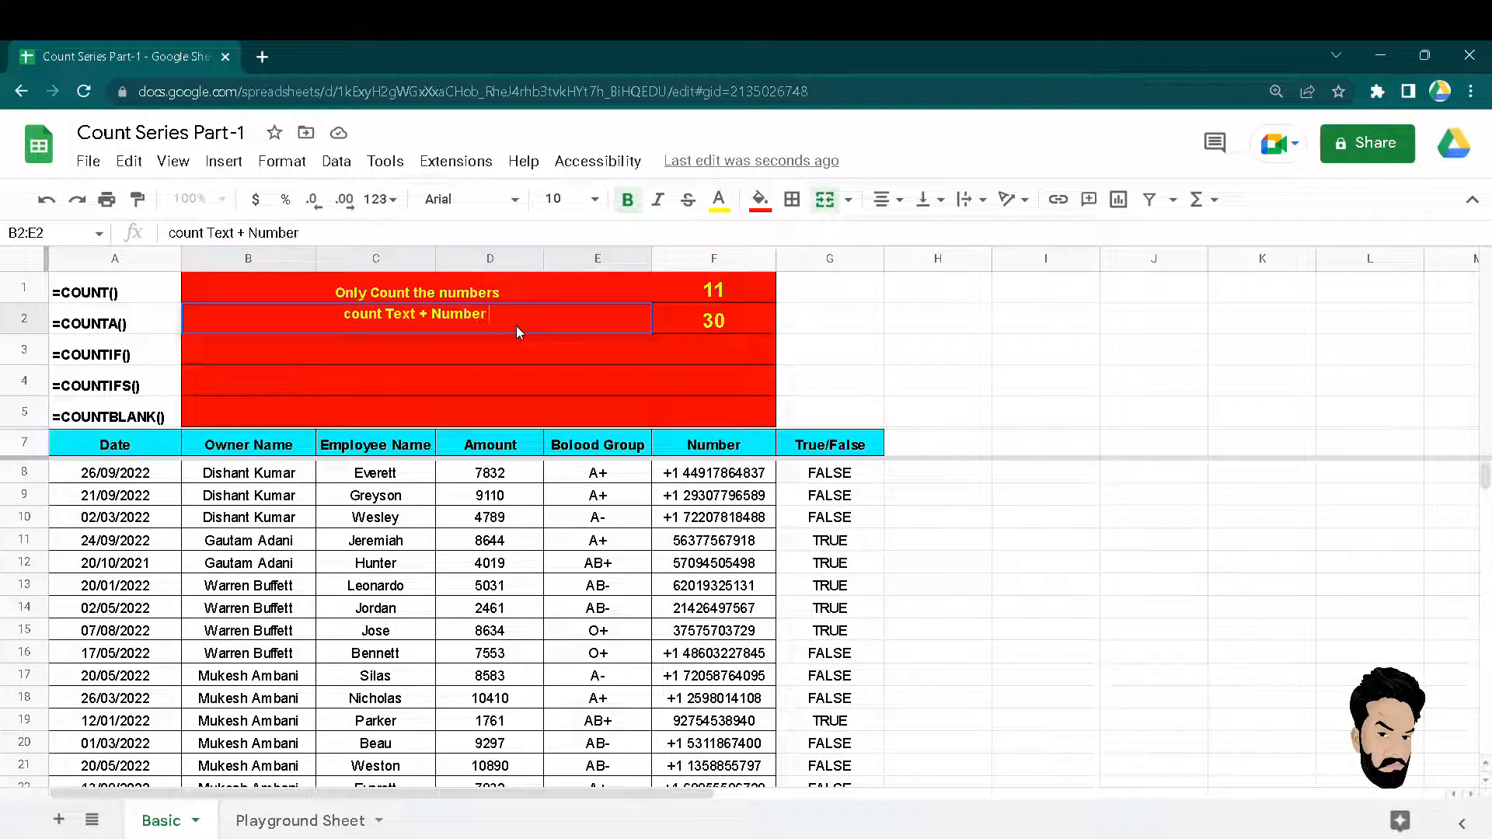
{"action": "type", "text": " , "}
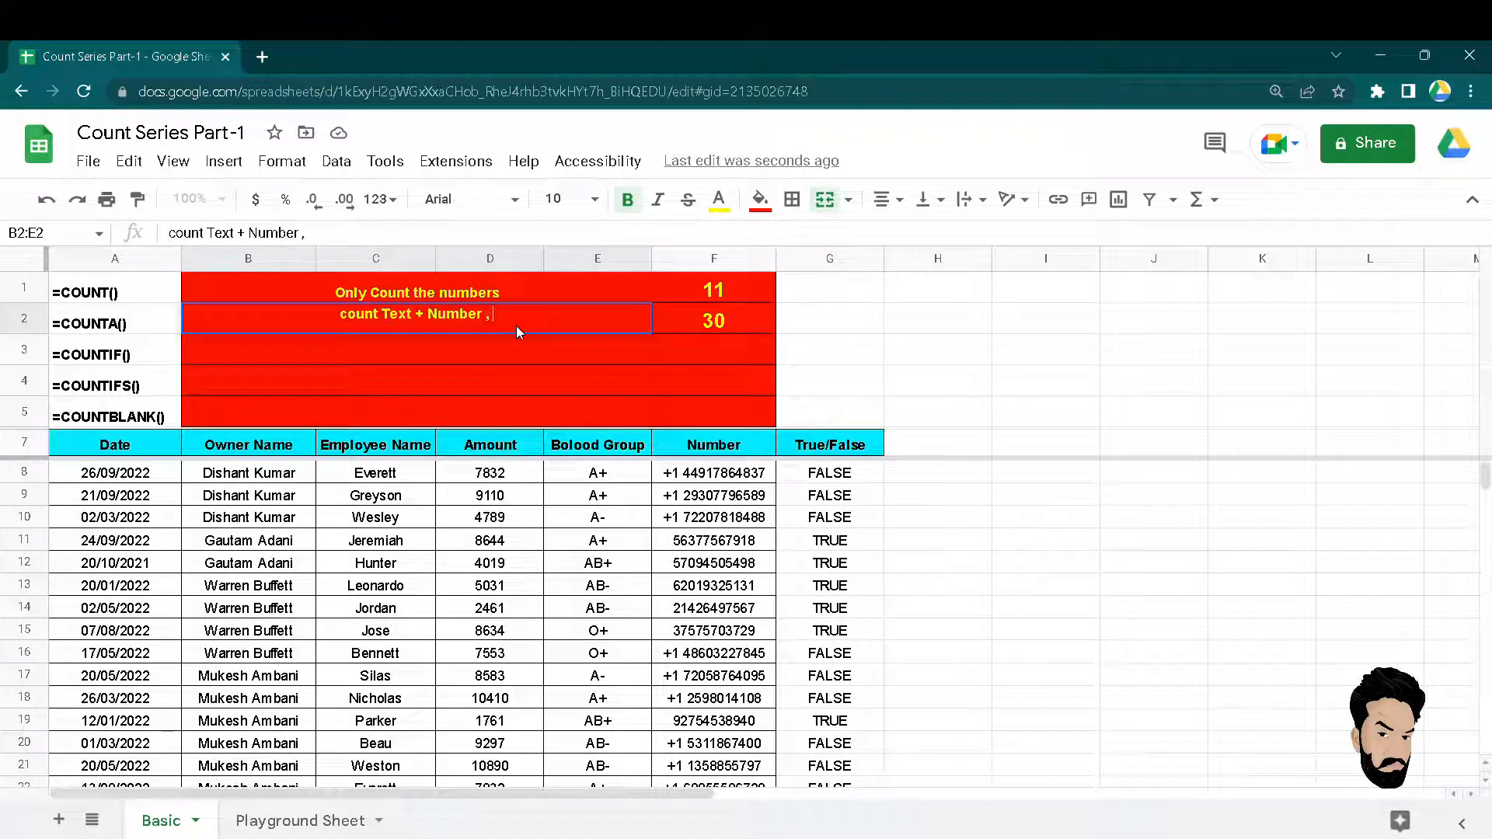
{"action": "type", "text": "Count all"}
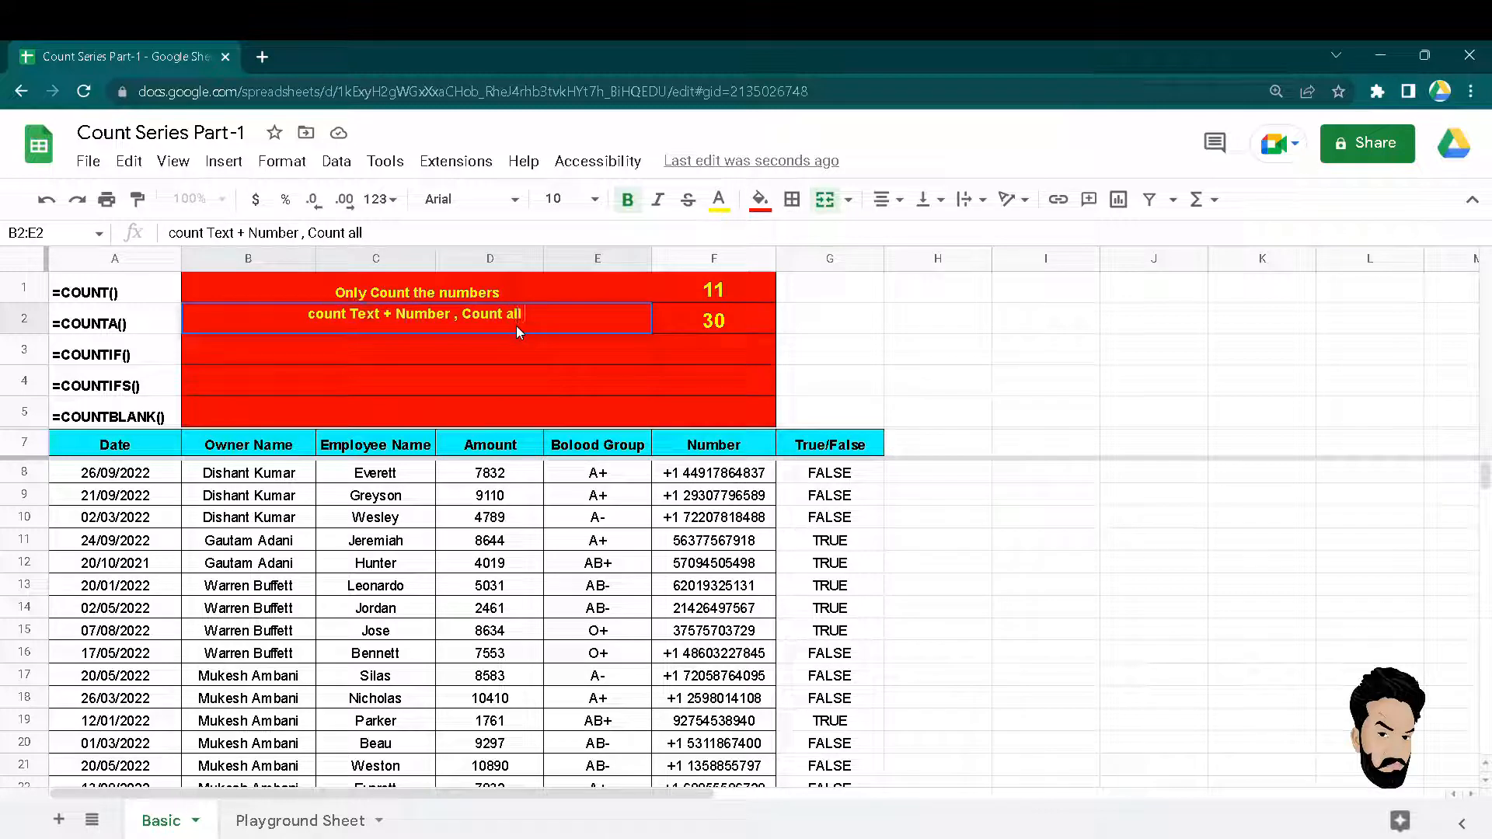
{"action": "type", "text": " except "}
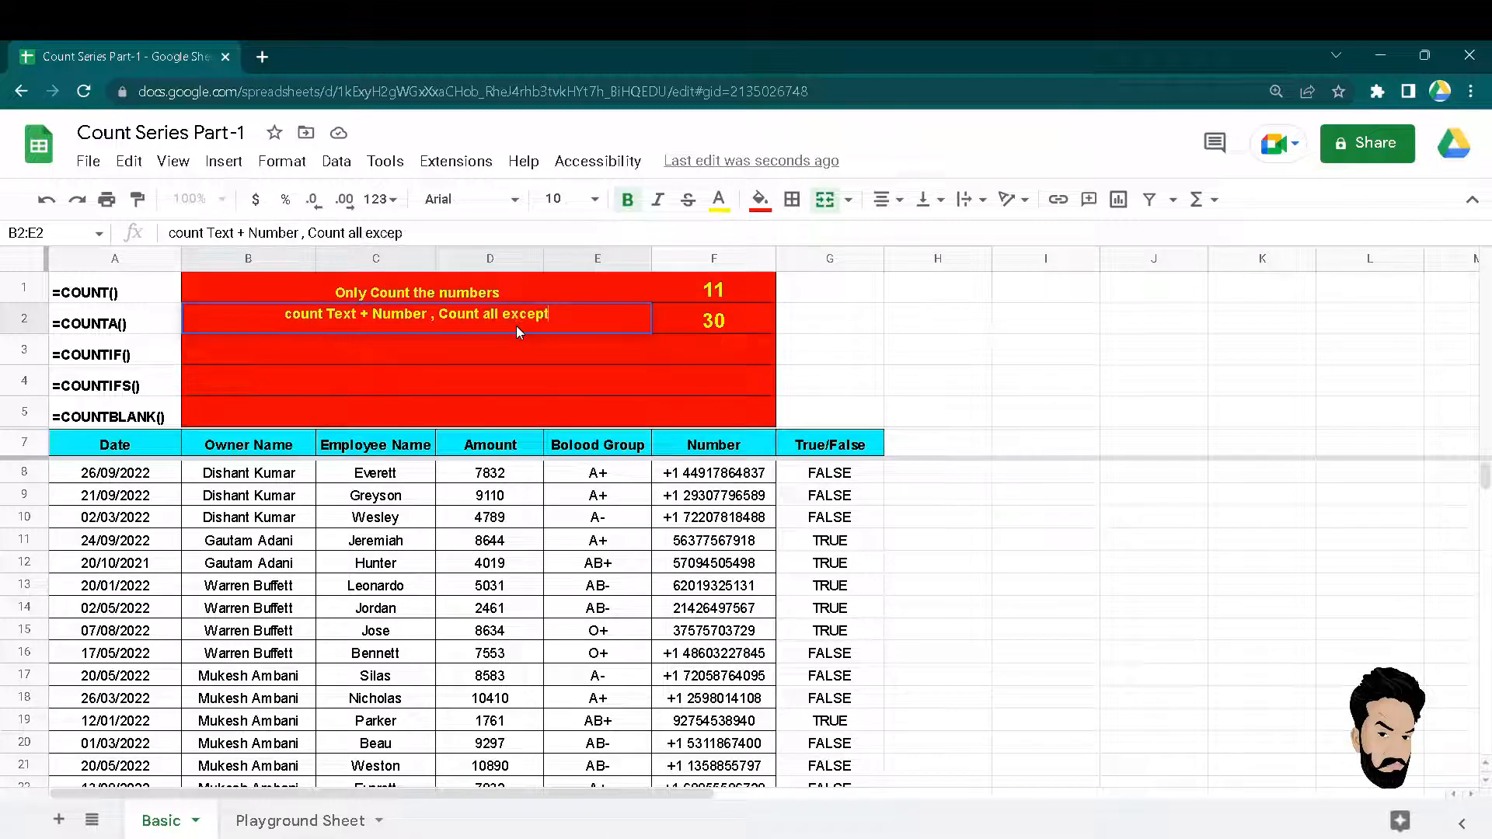
{"action": "type", "text": "Bla"}
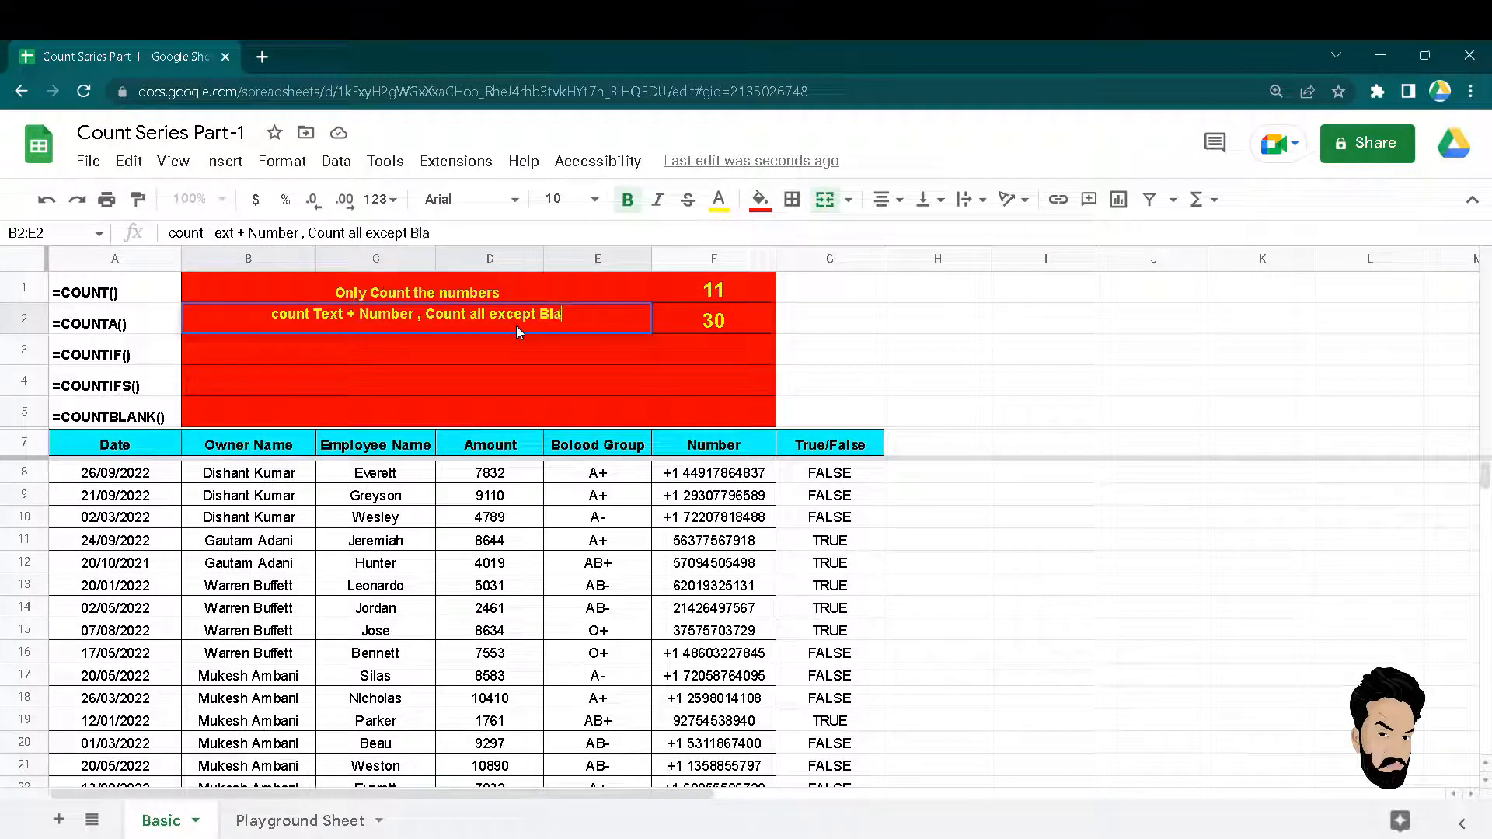
{"action": "type", "text": "nk ceel"}
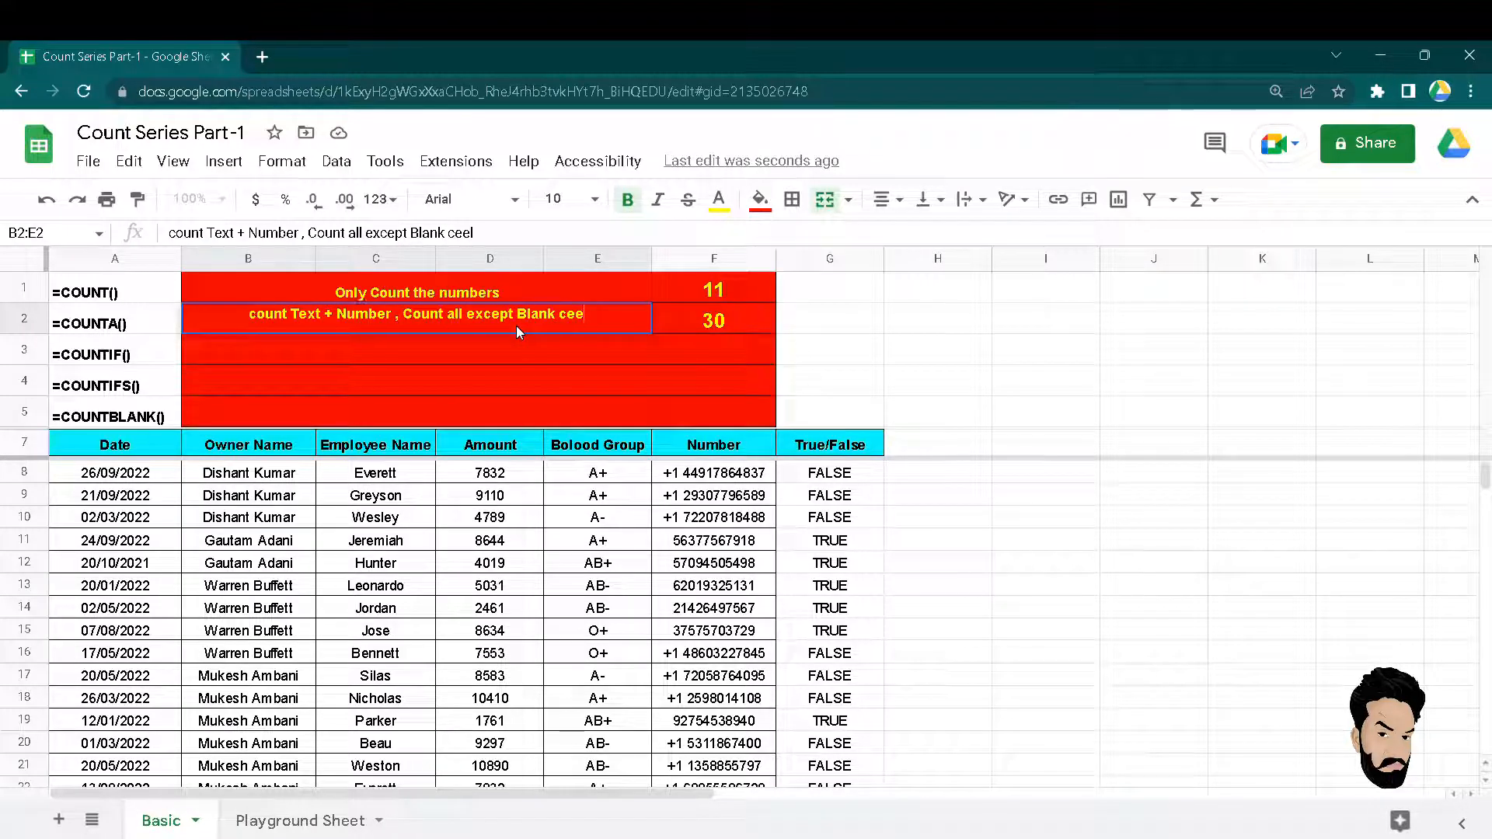
{"action": "key", "text": "BackSpace"}
{"action": "type", "text": "ll"}
{"action": "key", "text": "Return"}
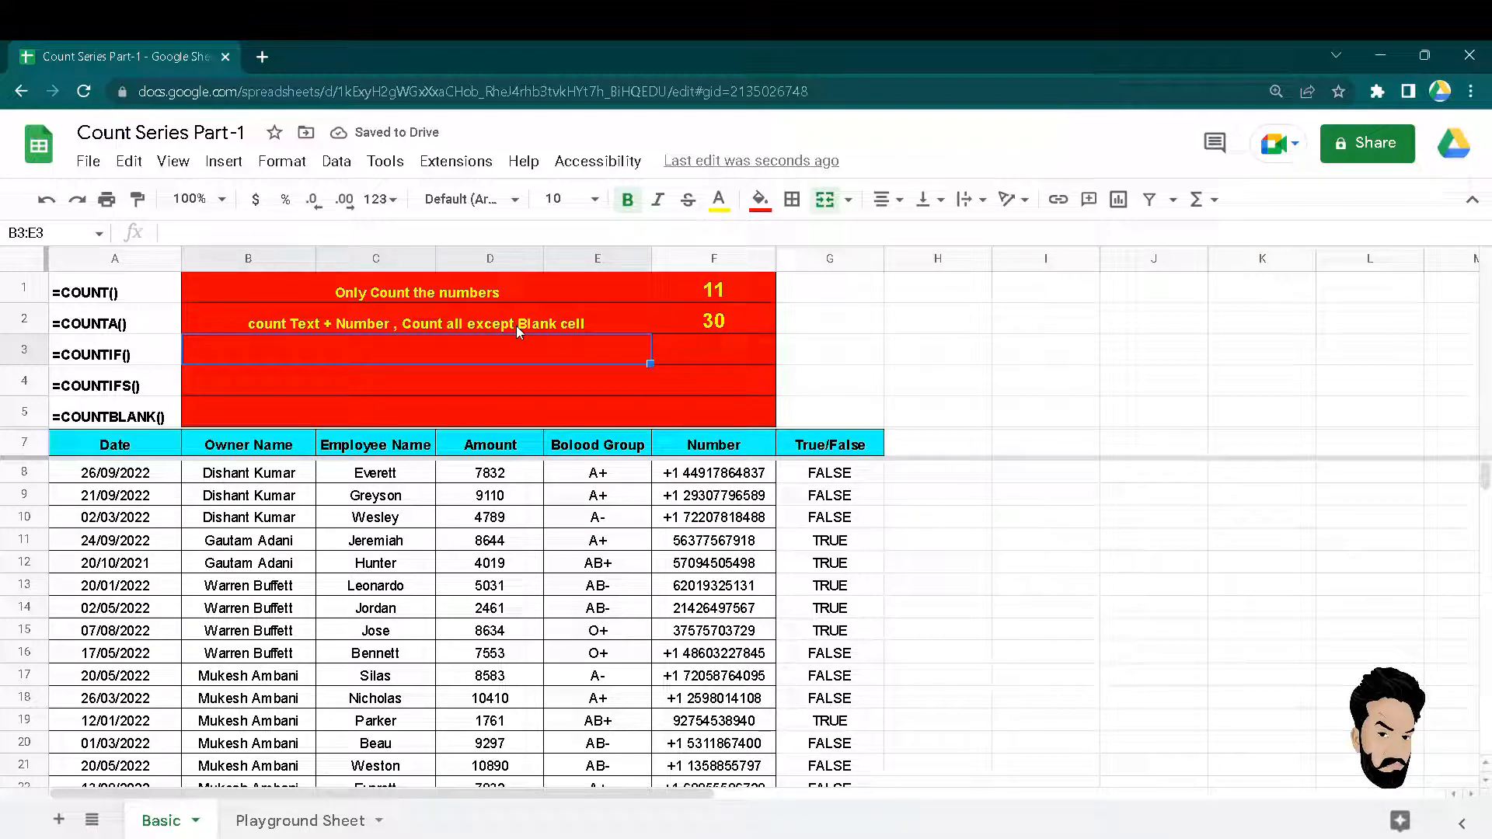
{"action": "left_click", "coordinate": [727, 548]}
{"action": "type", "text": ","}
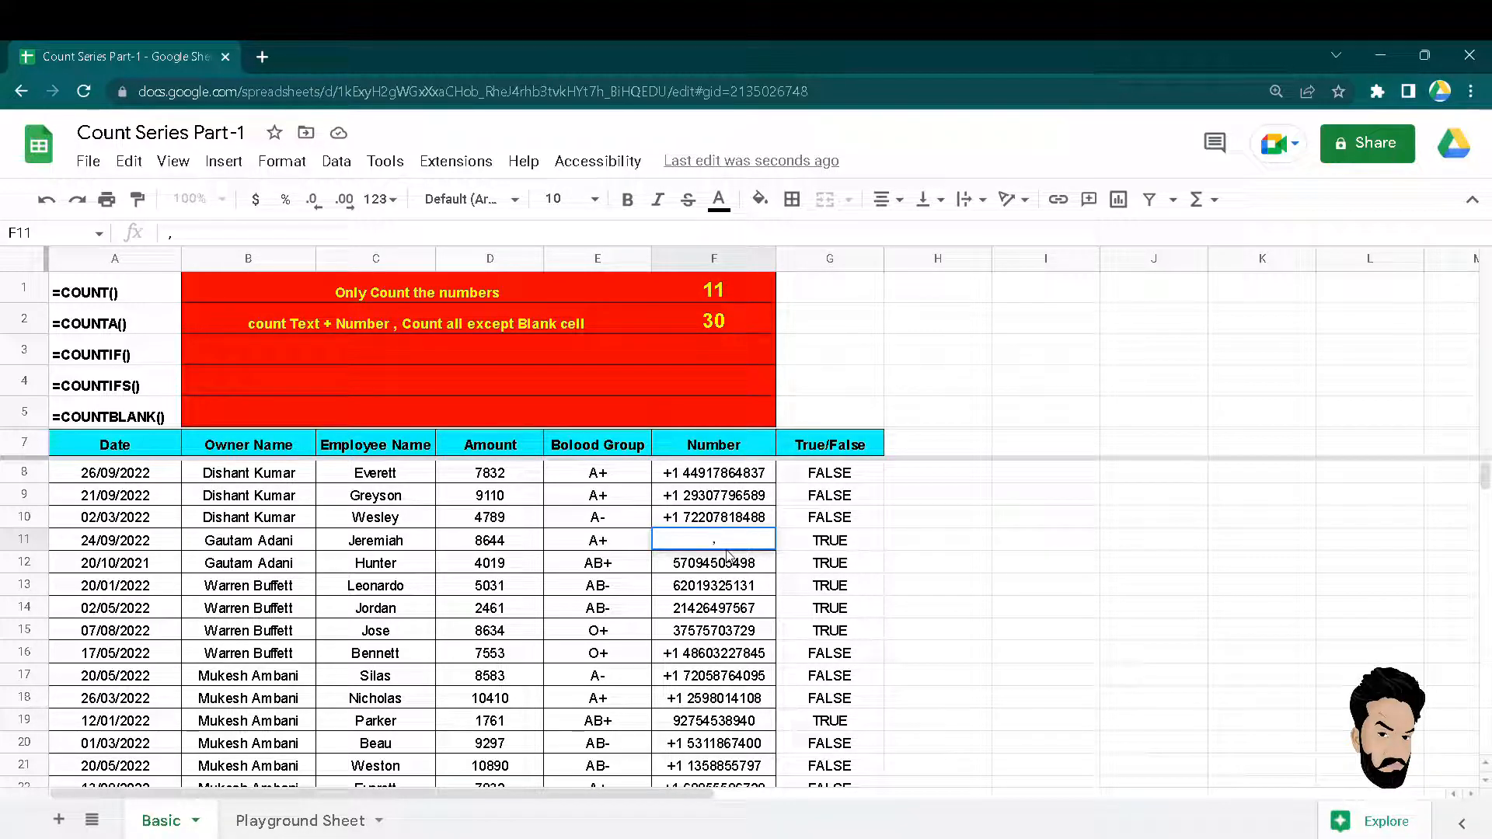
{"action": "left_click", "coordinate": [735, 558]}
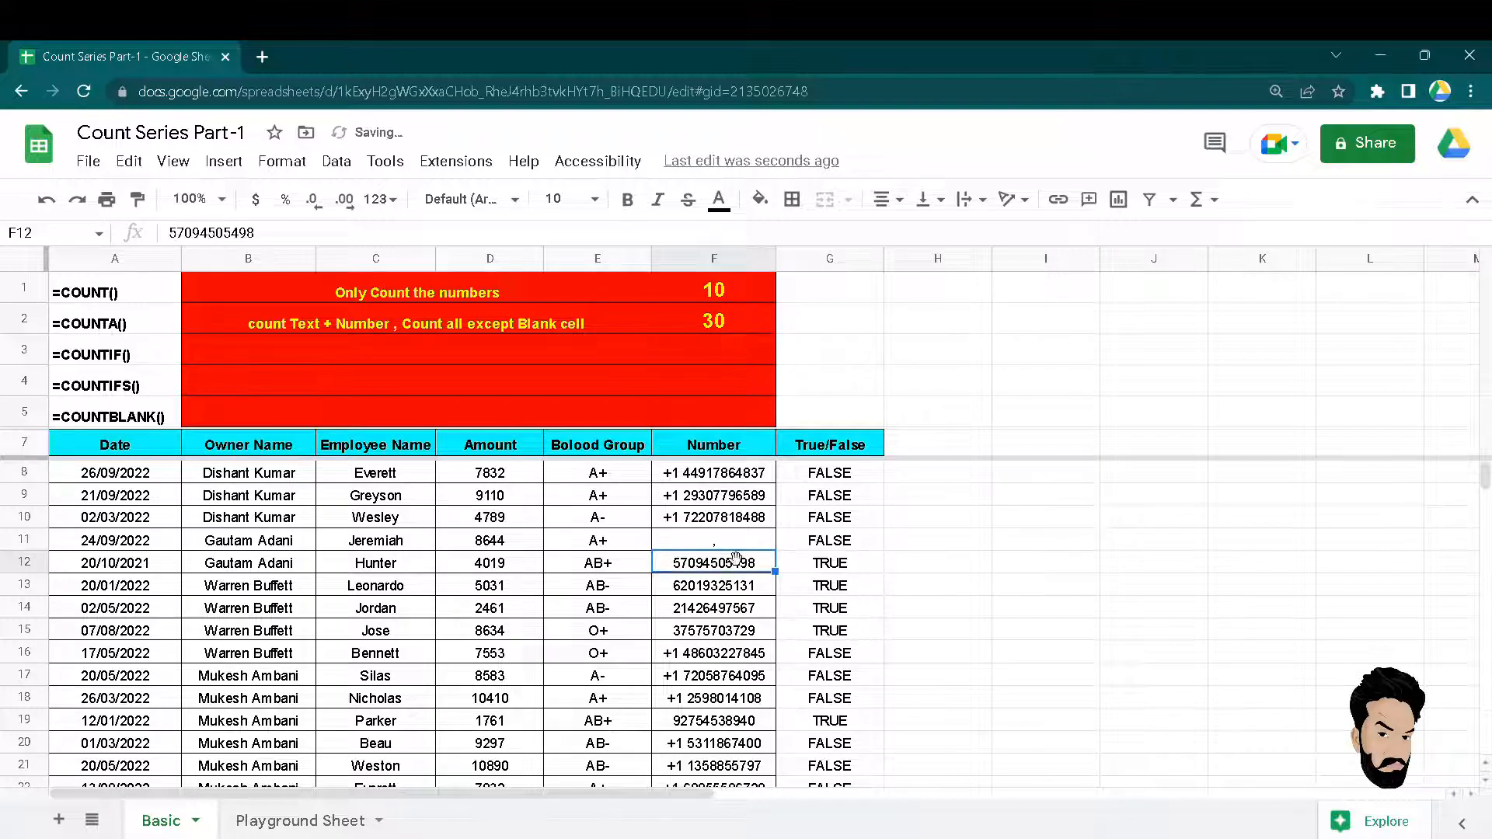
{"action": "left_click", "coordinate": [727, 549]}
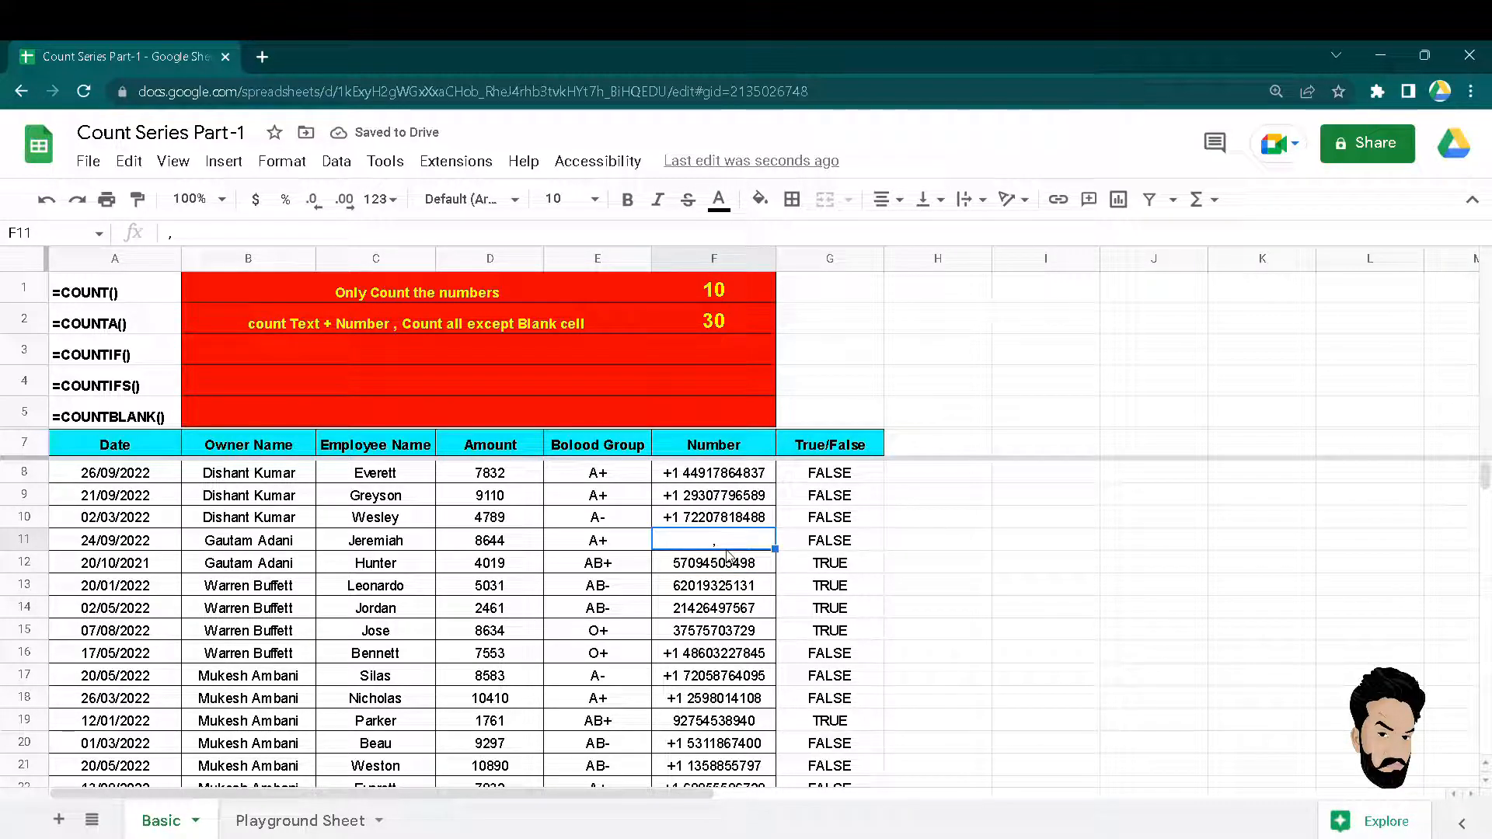
{"action": "type", "text": "\""}
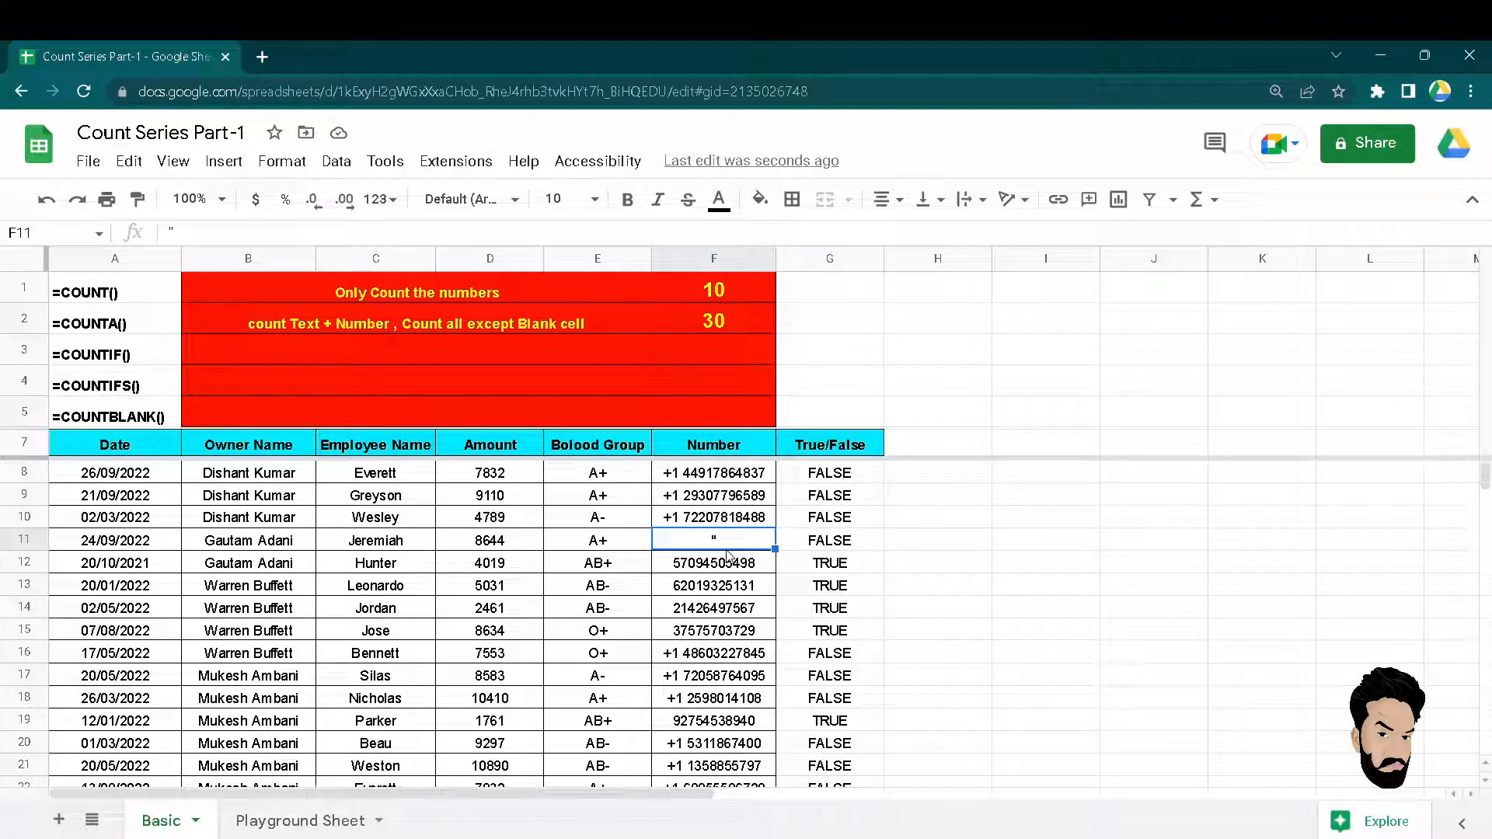
{"action": "key", "text": "Delete"}
{"action": "key", "text": "ctrl+z"}
{"action": "key", "text": "ctrl+z"}
{"action": "key", "text": "ctrl+z"}
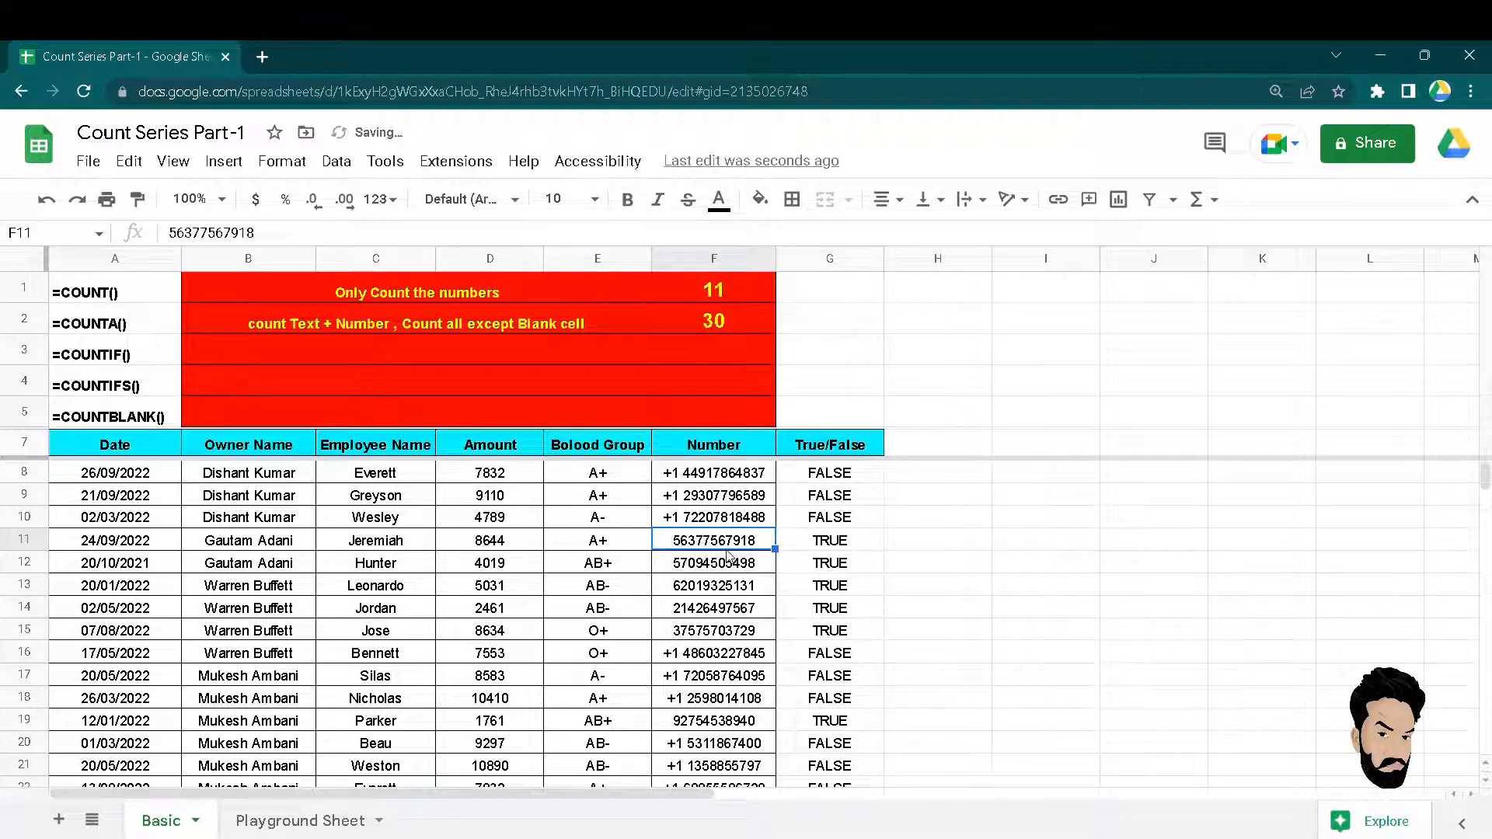
{"action": "key", "text": "ctrl+Up"}
{"action": "key", "text": "Left"}
{"action": "key", "text": "Left"}
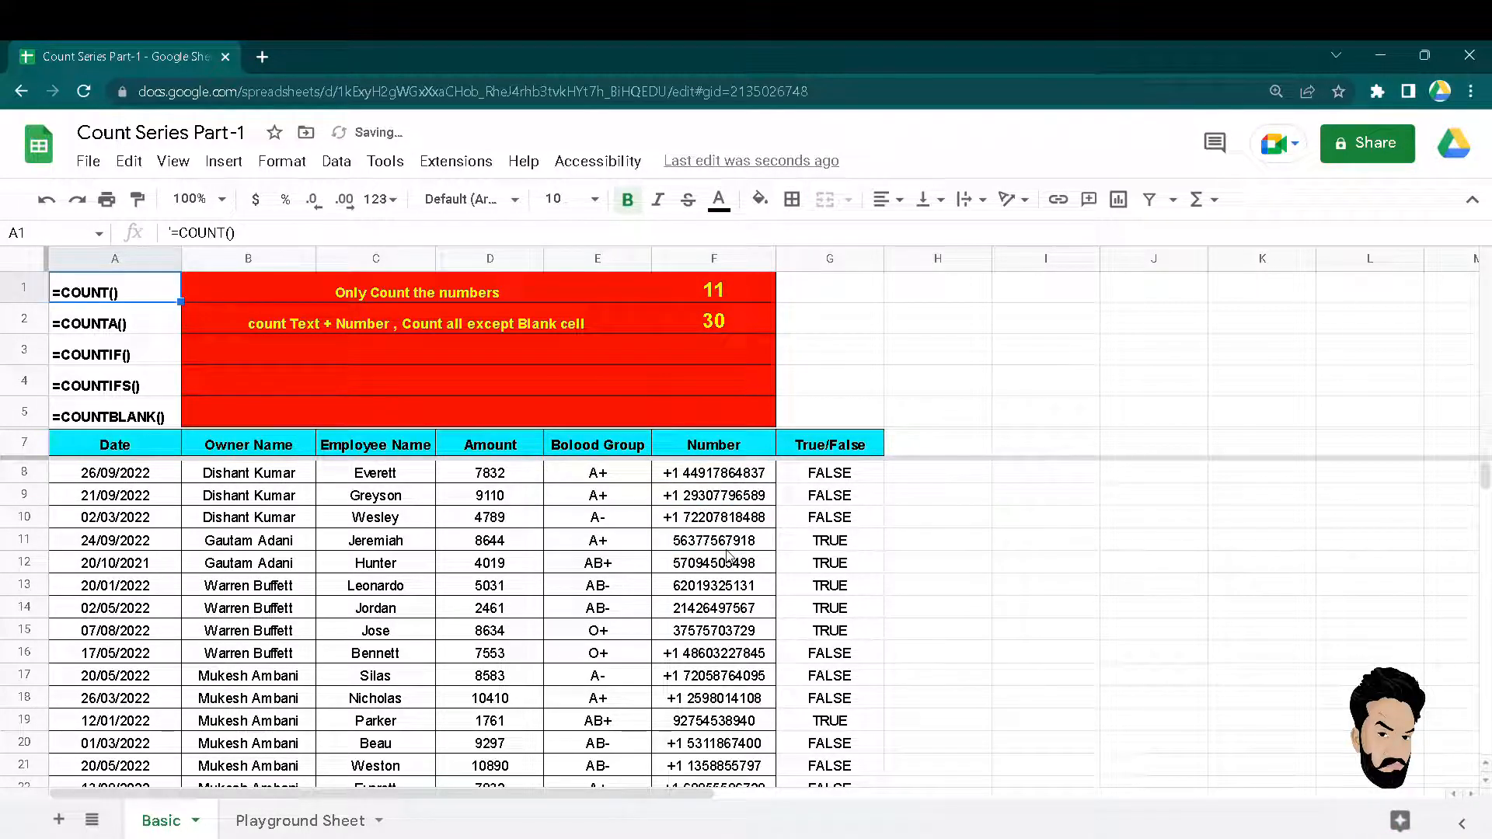
{"action": "key", "text": "Down"}
{"action": "key", "text": "Down"}
{"action": "key", "text": "Down"}
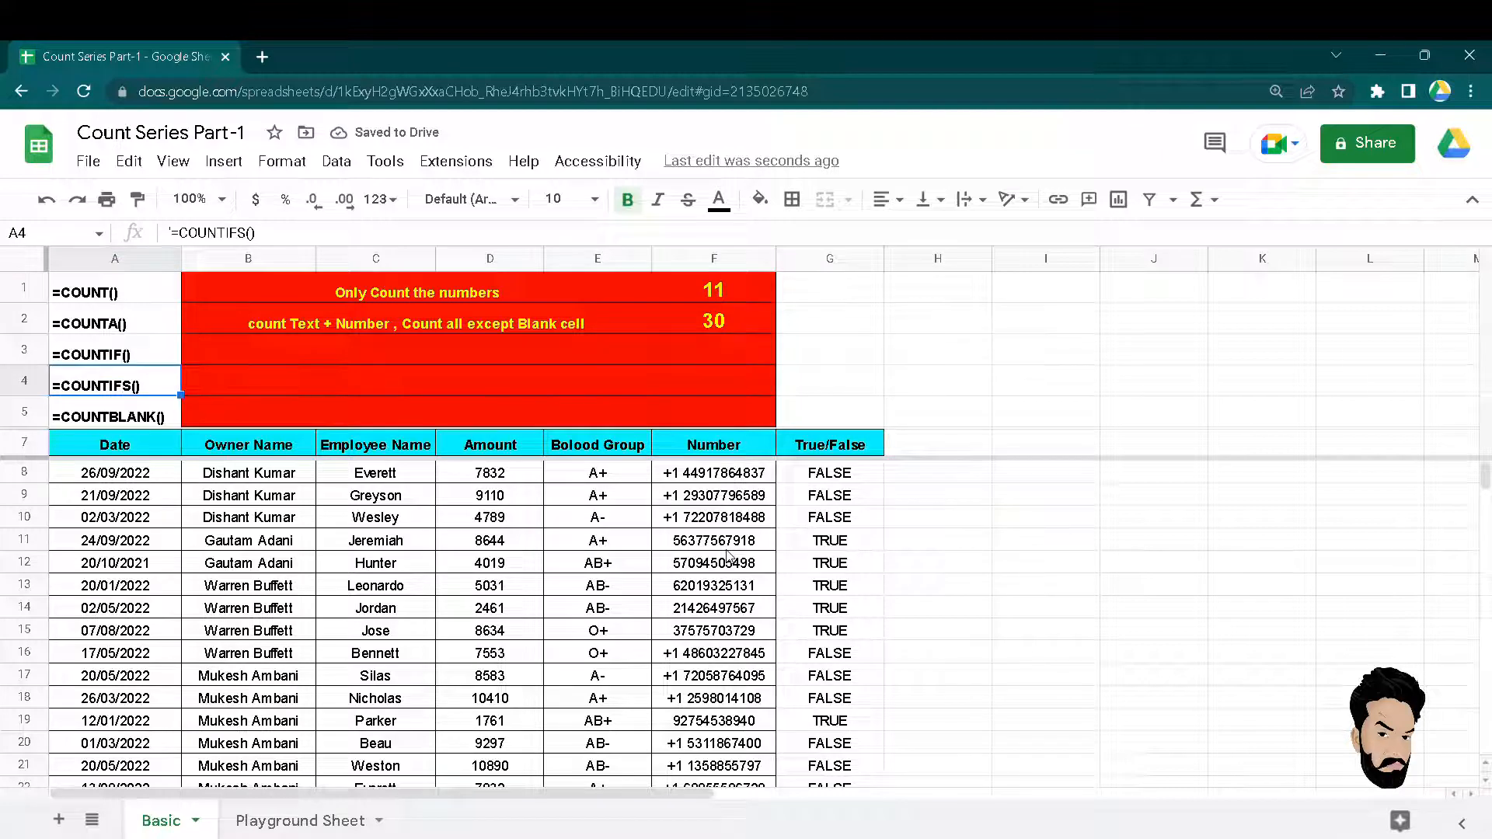
Enter =COUNTBLANK(F8:F37) in F5 beside the COUNTBLANK label, returning 0.
{"action": "key", "text": "Down"}
{"action": "key", "text": "Up"}
{"action": "key", "text": "Down"}
{"action": "key", "text": "Down"}
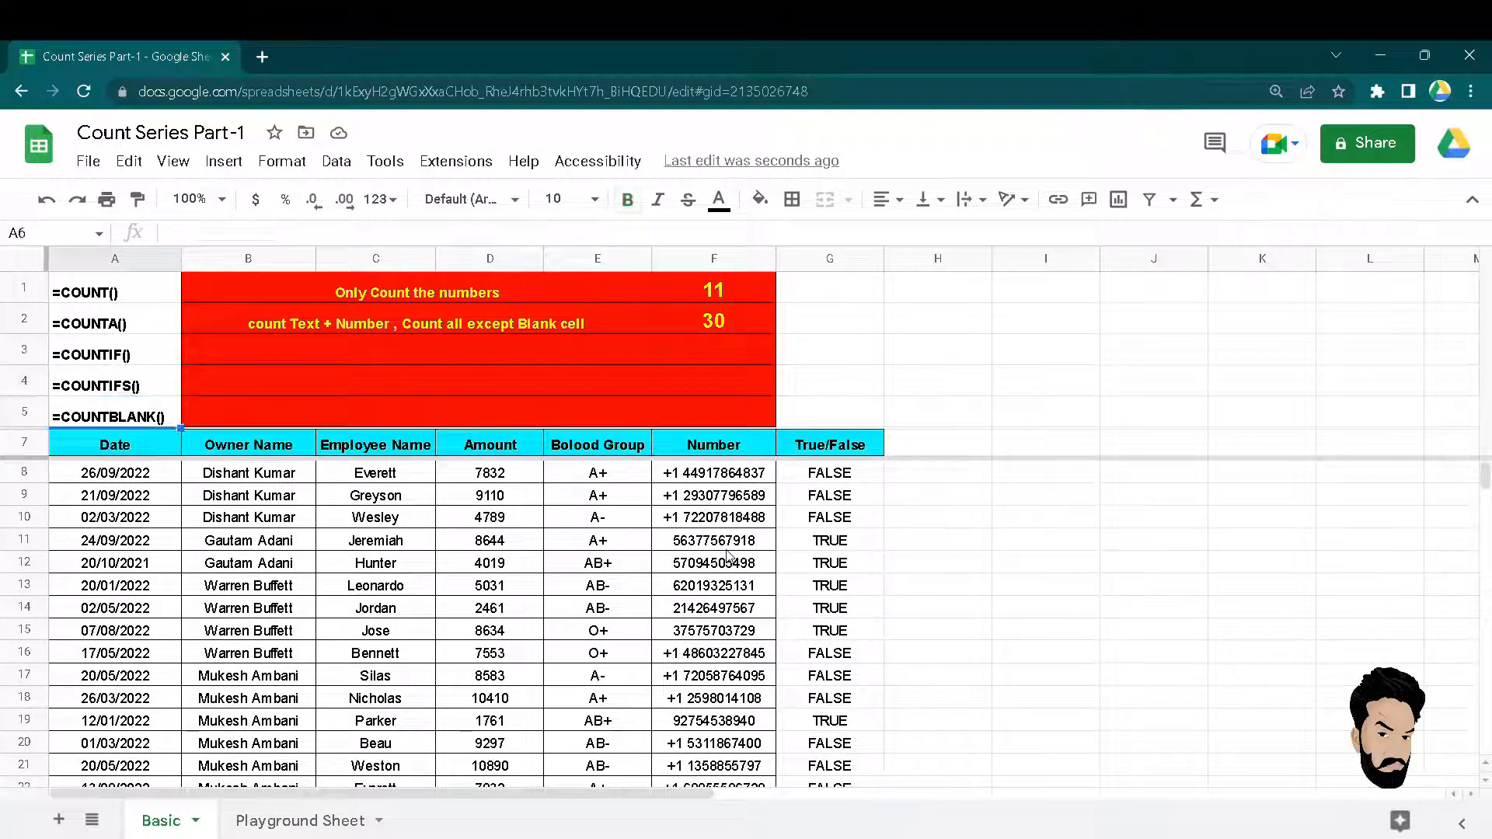
{"action": "key", "text": "Up"}
{"action": "key", "text": "Right"}
{"action": "key", "text": "Right"}
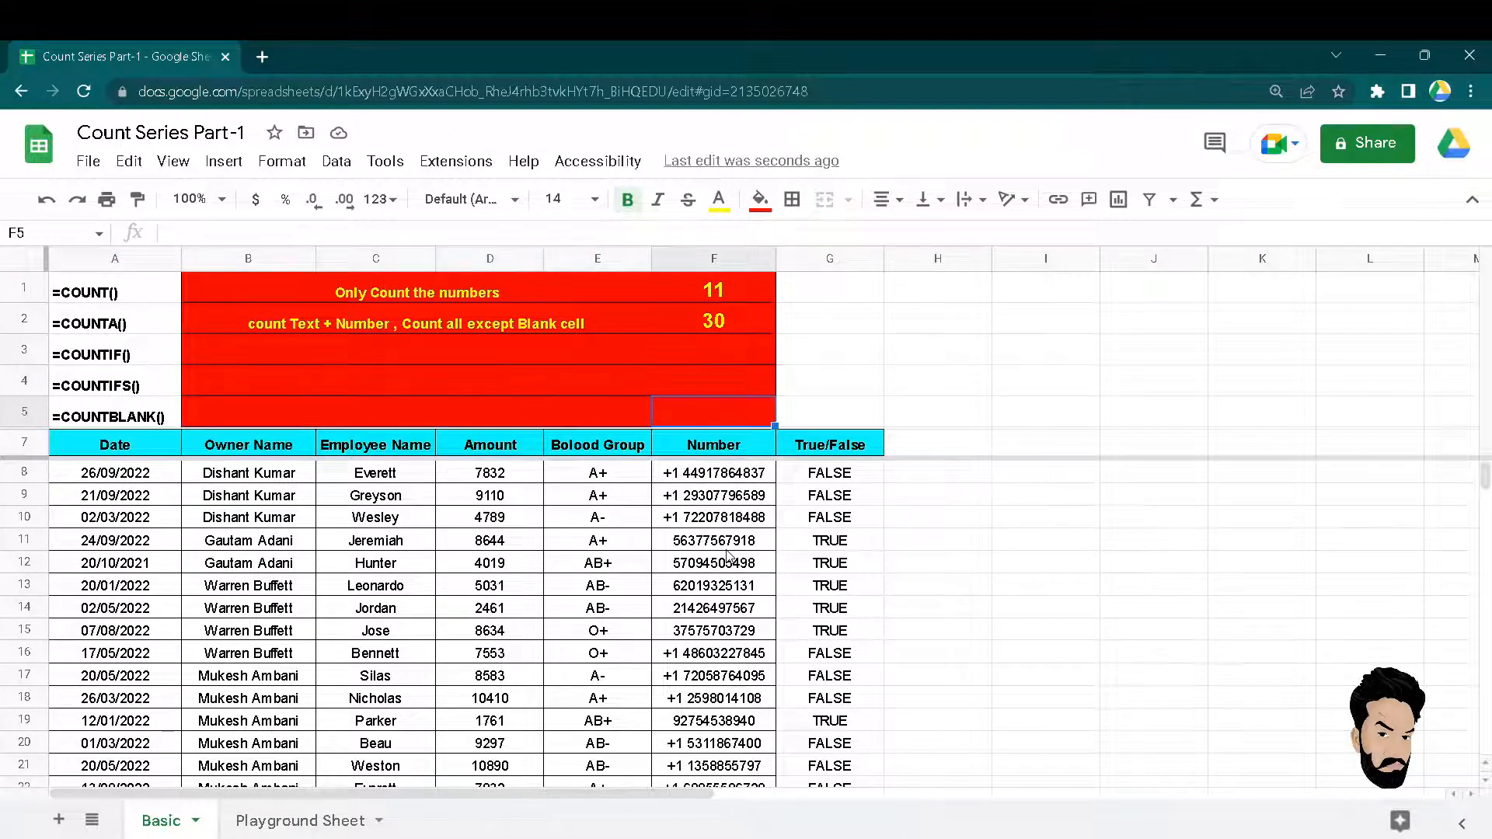
{"action": "type", "text": "=cou"}
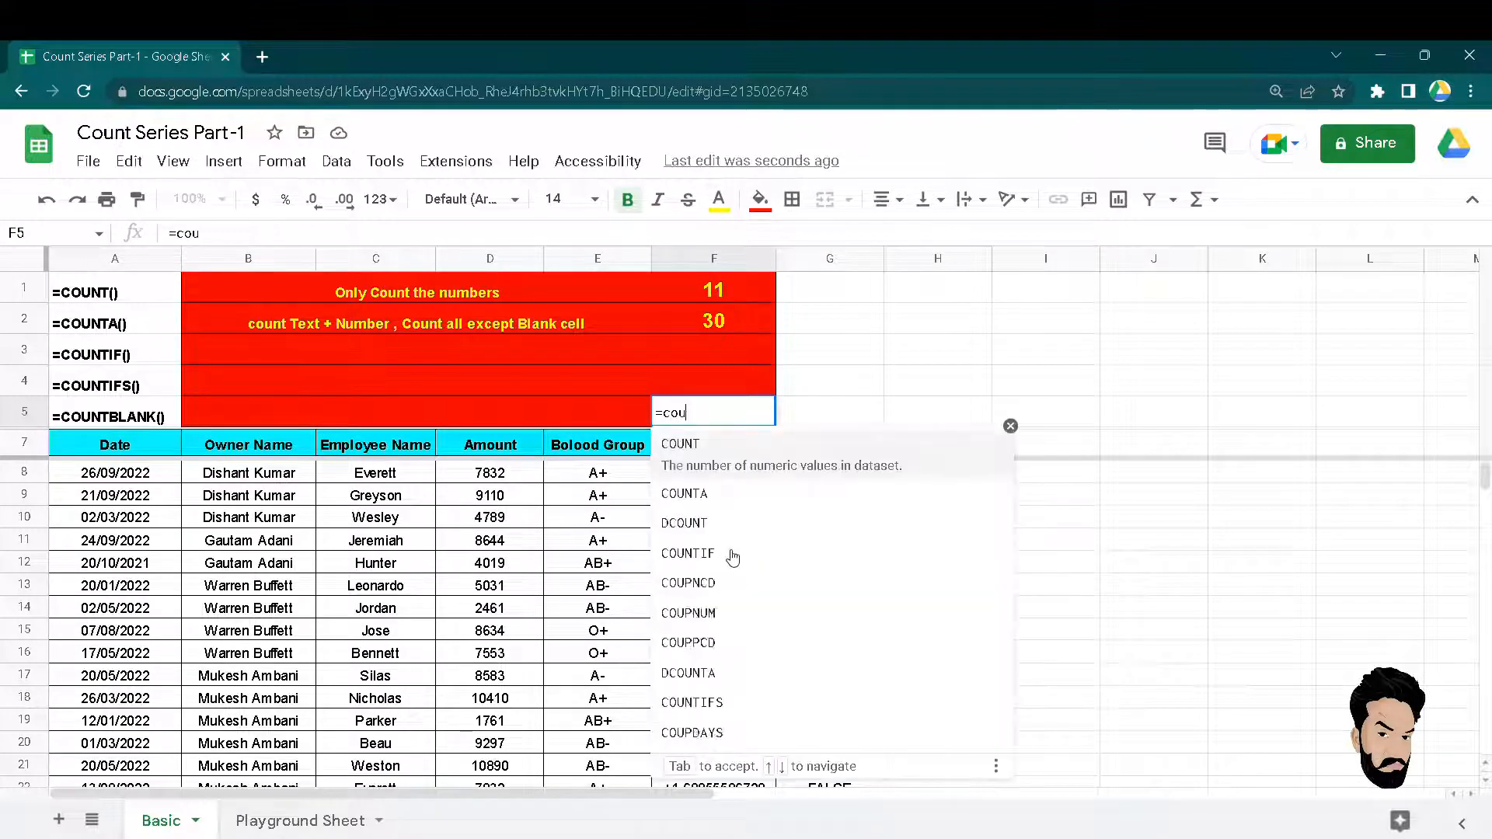
{"action": "type", "text": "ntbla"}
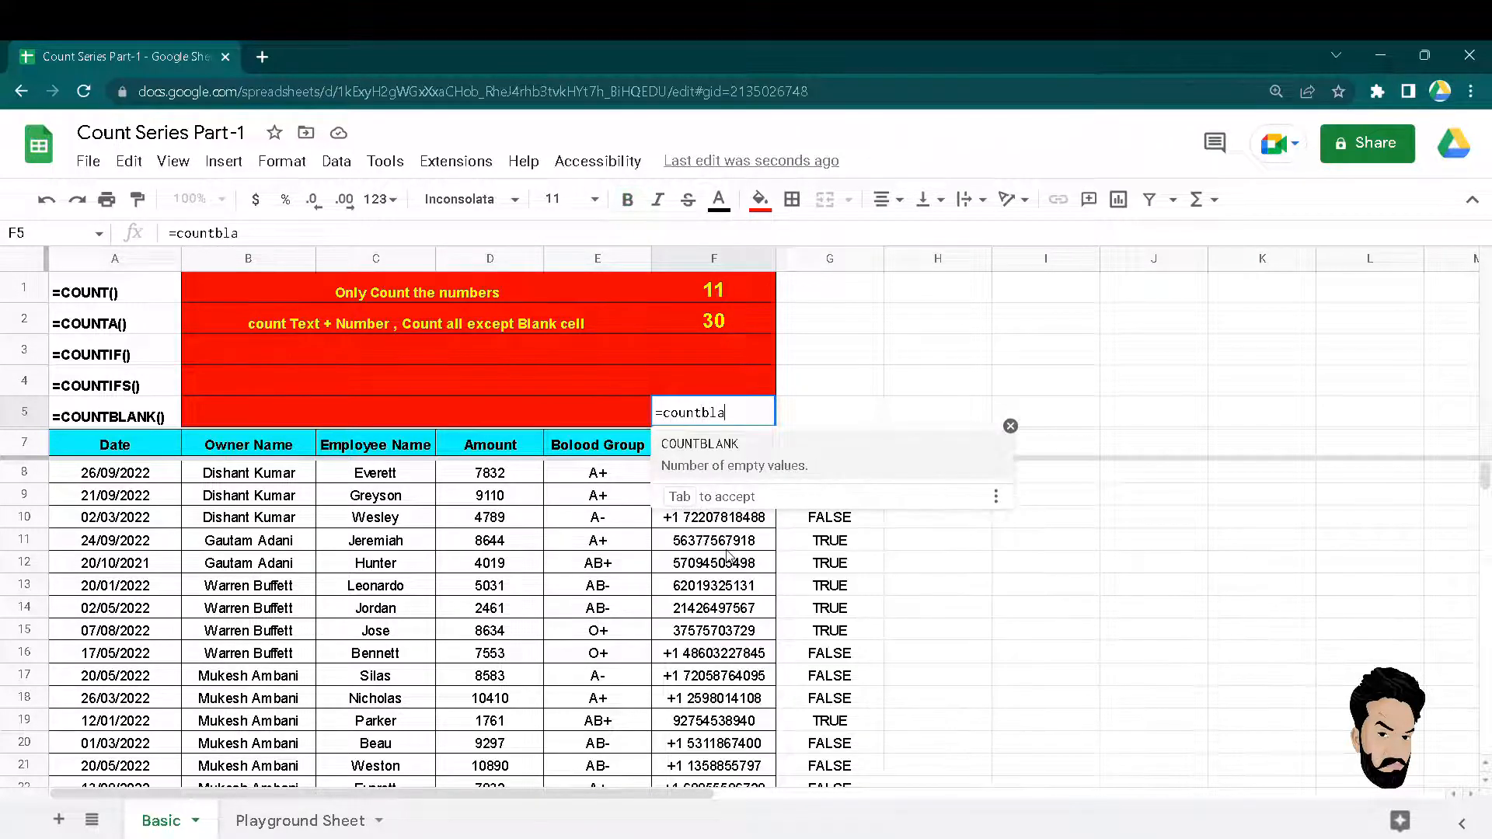
{"action": "key", "text": "Tab"}
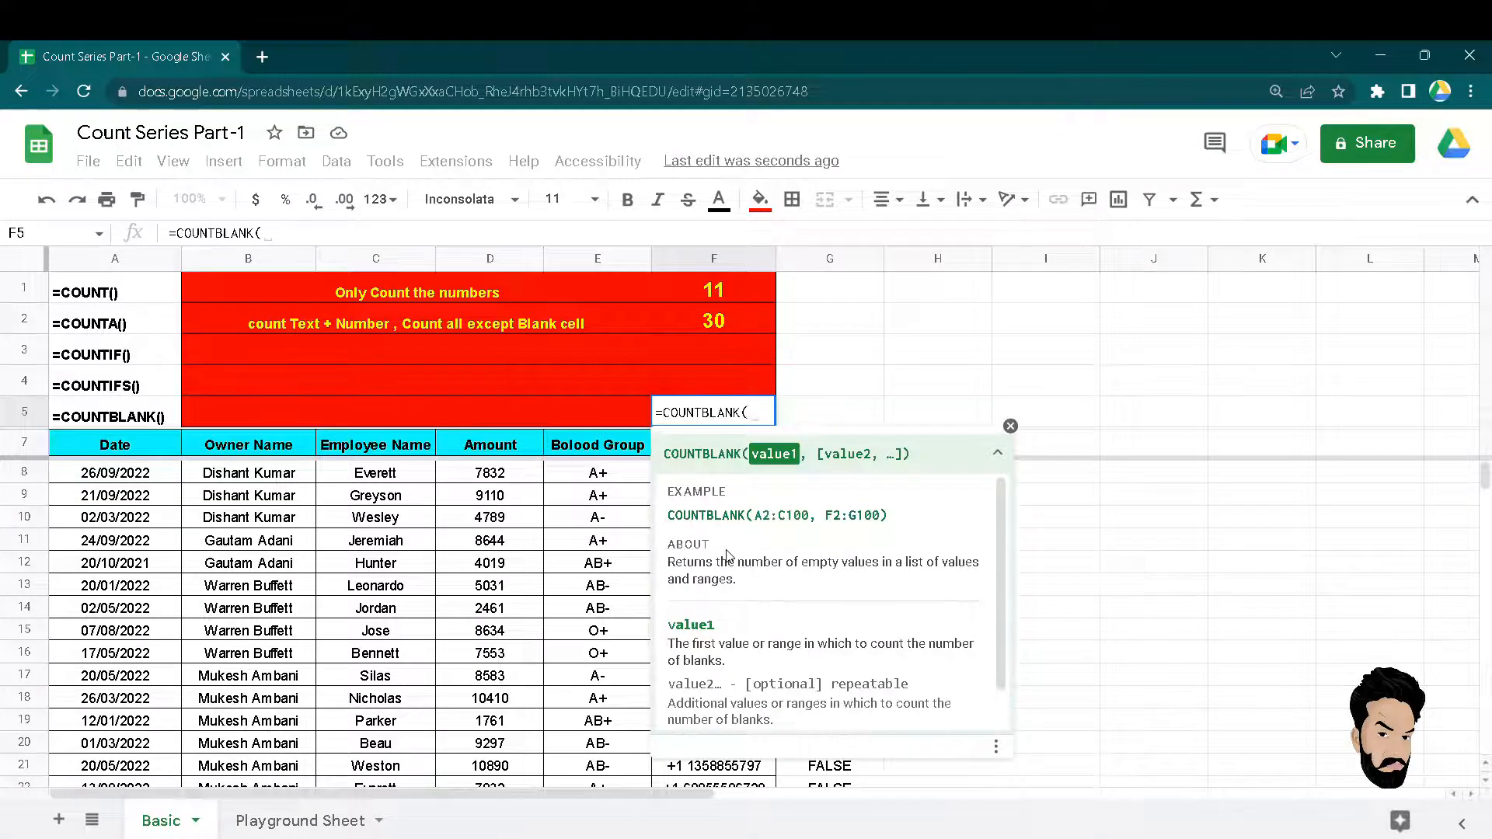
{"action": "key", "text": "Down"}
{"action": "key", "text": "Down"}
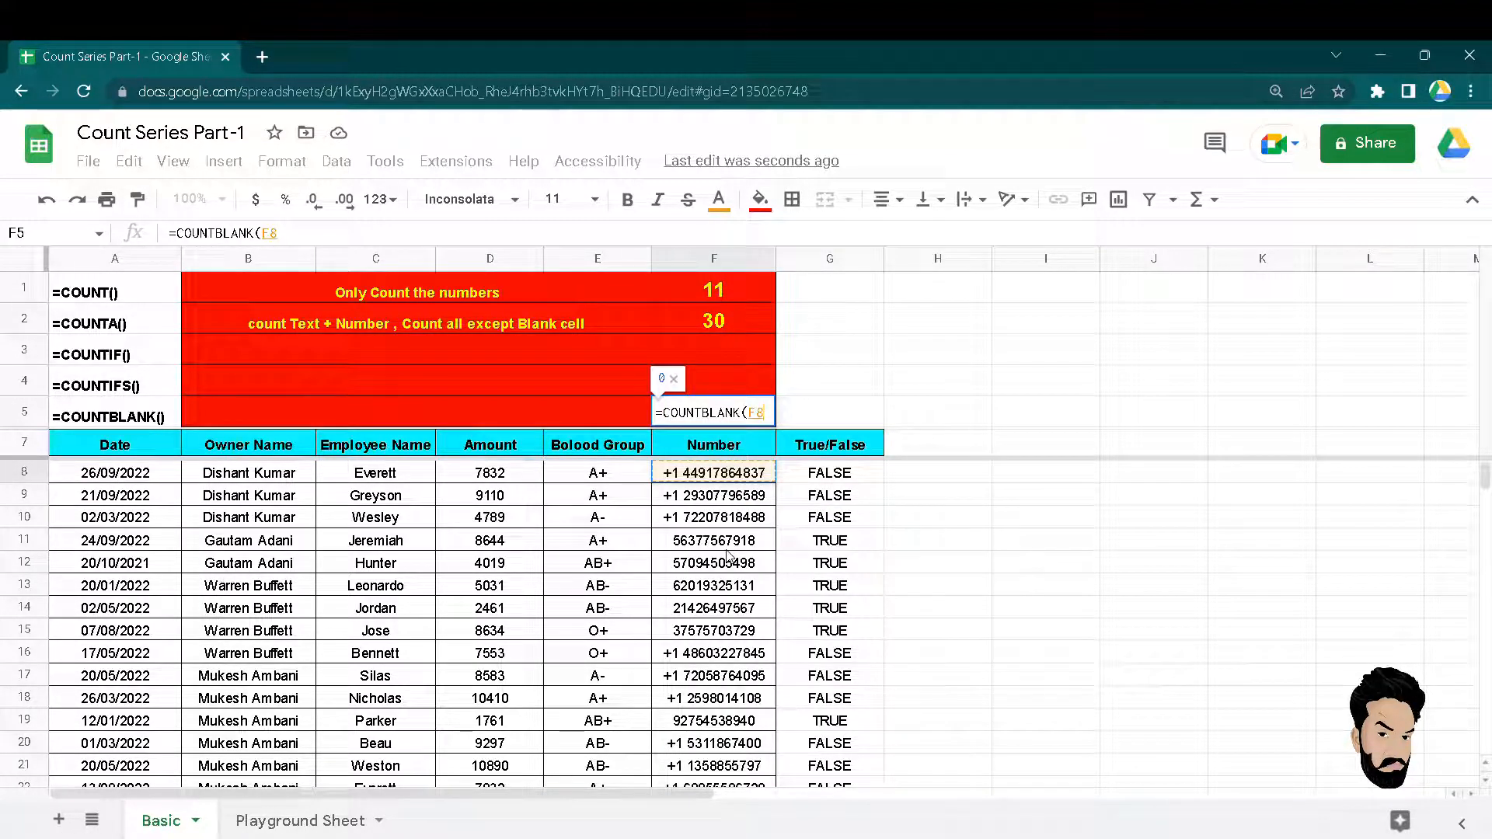
{"action": "key", "text": "ctrl+shift+Down"}
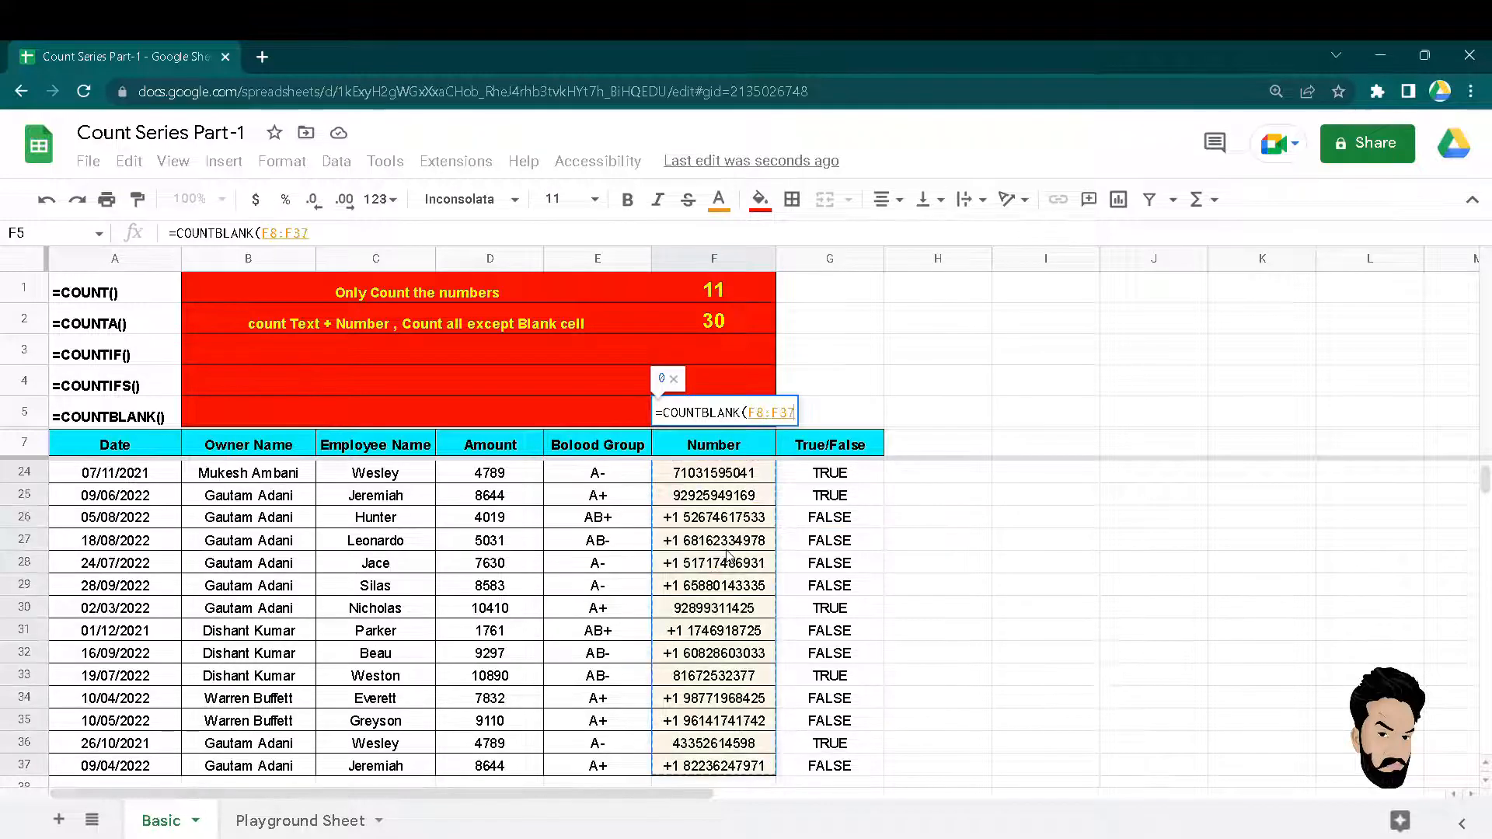
{"action": "key", "text": "Return"}
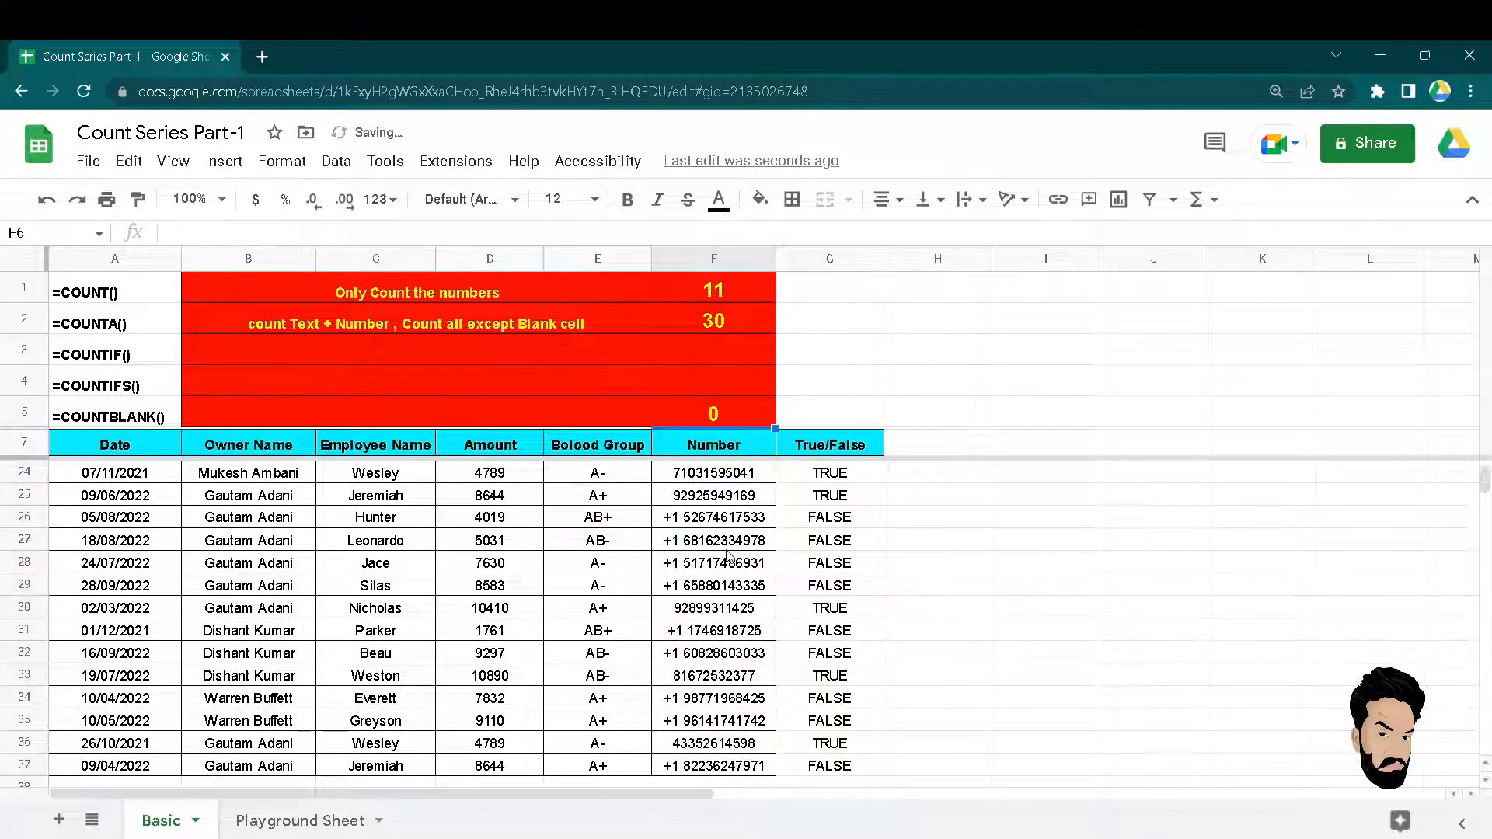
Clear Number cells F9:F13 to test COUNTBLANK, then undo to restore them.
{"action": "key", "text": "Down"}
{"action": "key", "text": "Down"}
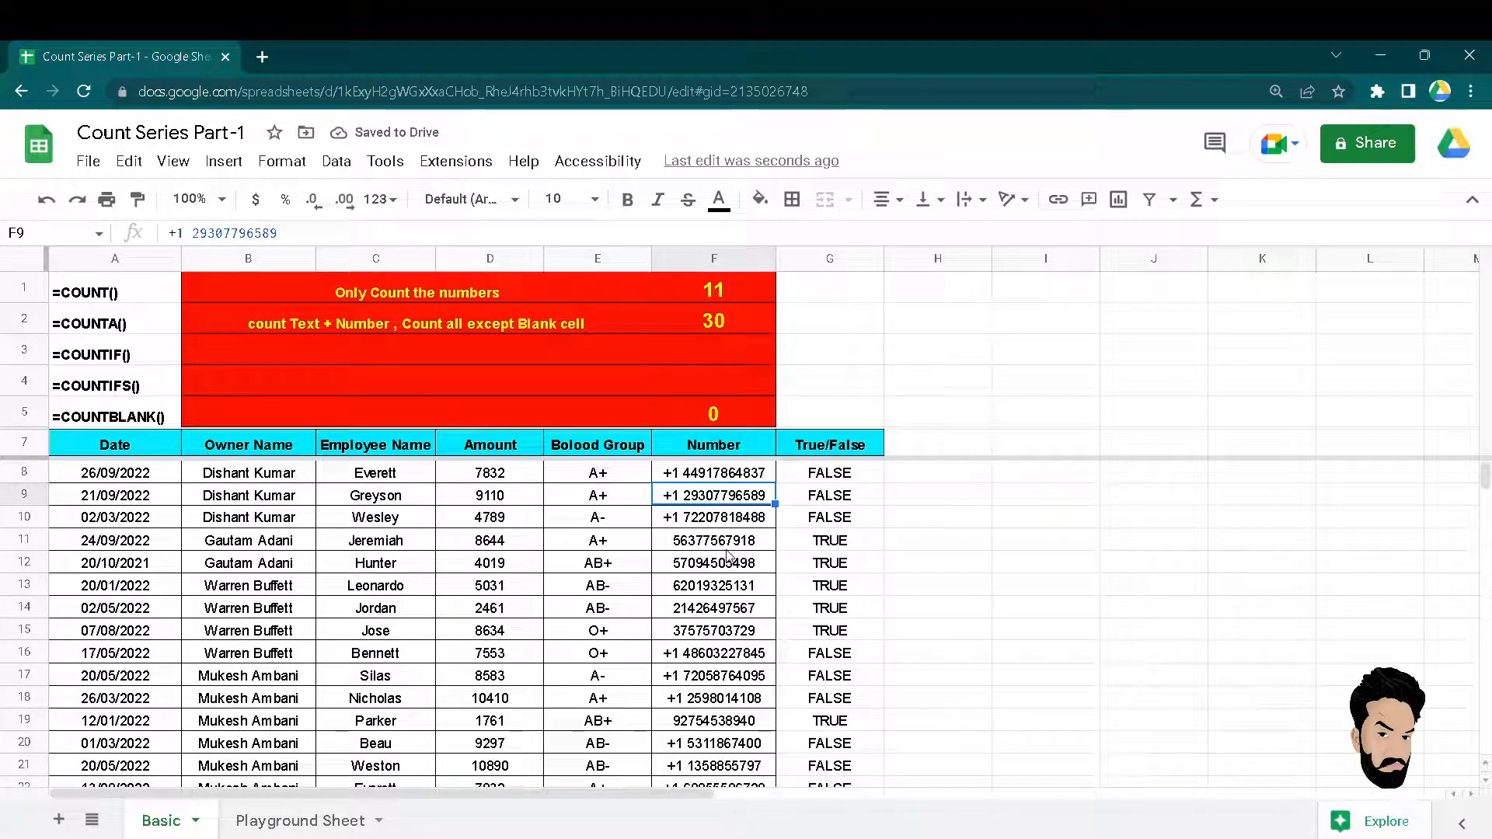
{"action": "key", "text": "shift+Down"}
{"action": "key", "text": "shift+Down"}
{"action": "key", "text": "shift+Down"}
{"action": "key", "text": "shift+Down"}
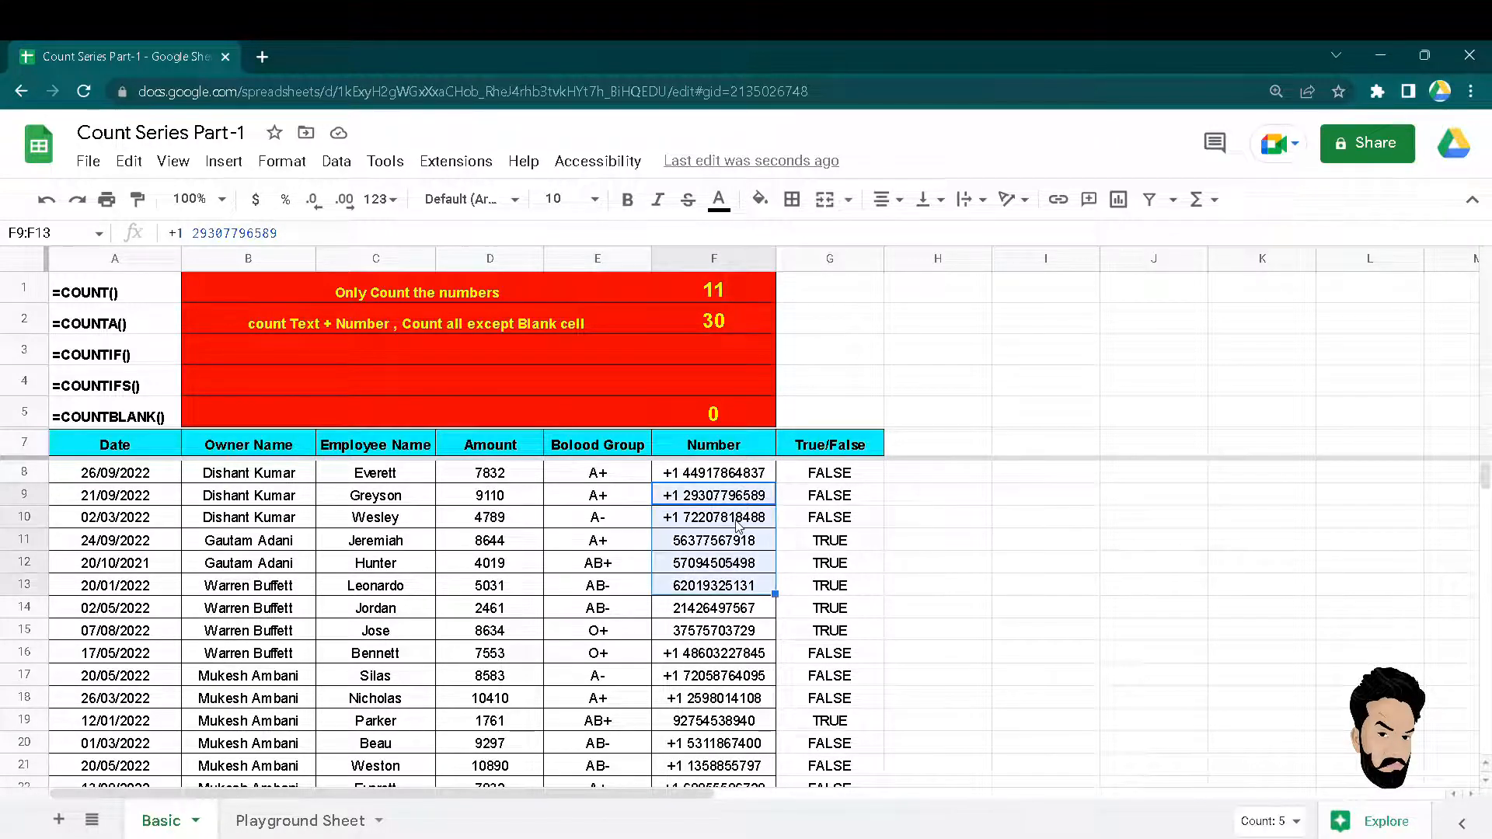
{"action": "key", "text": "Delete"}
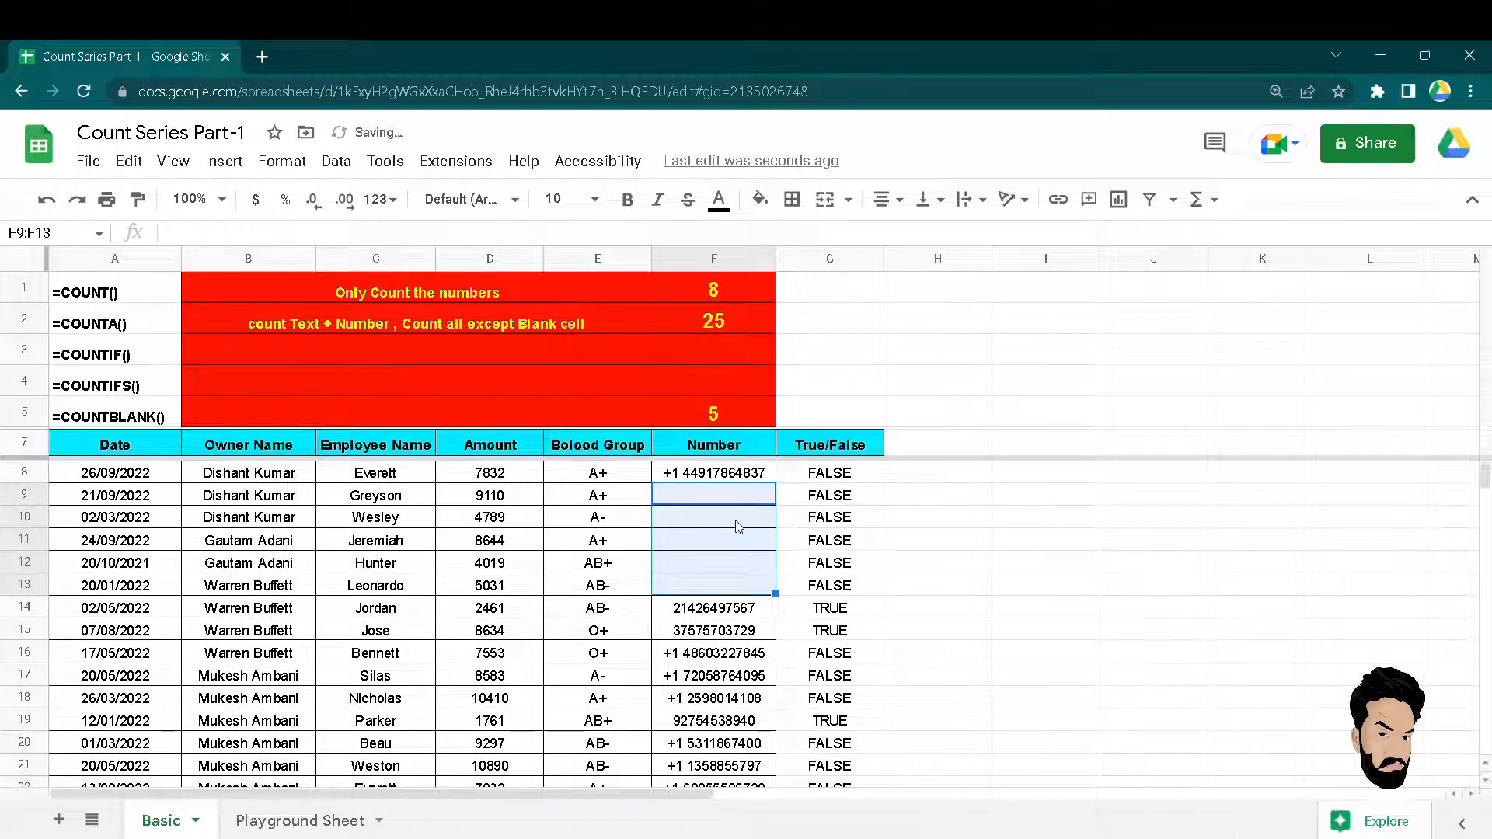
{"action": "left_click", "coordinate": [721, 416]}
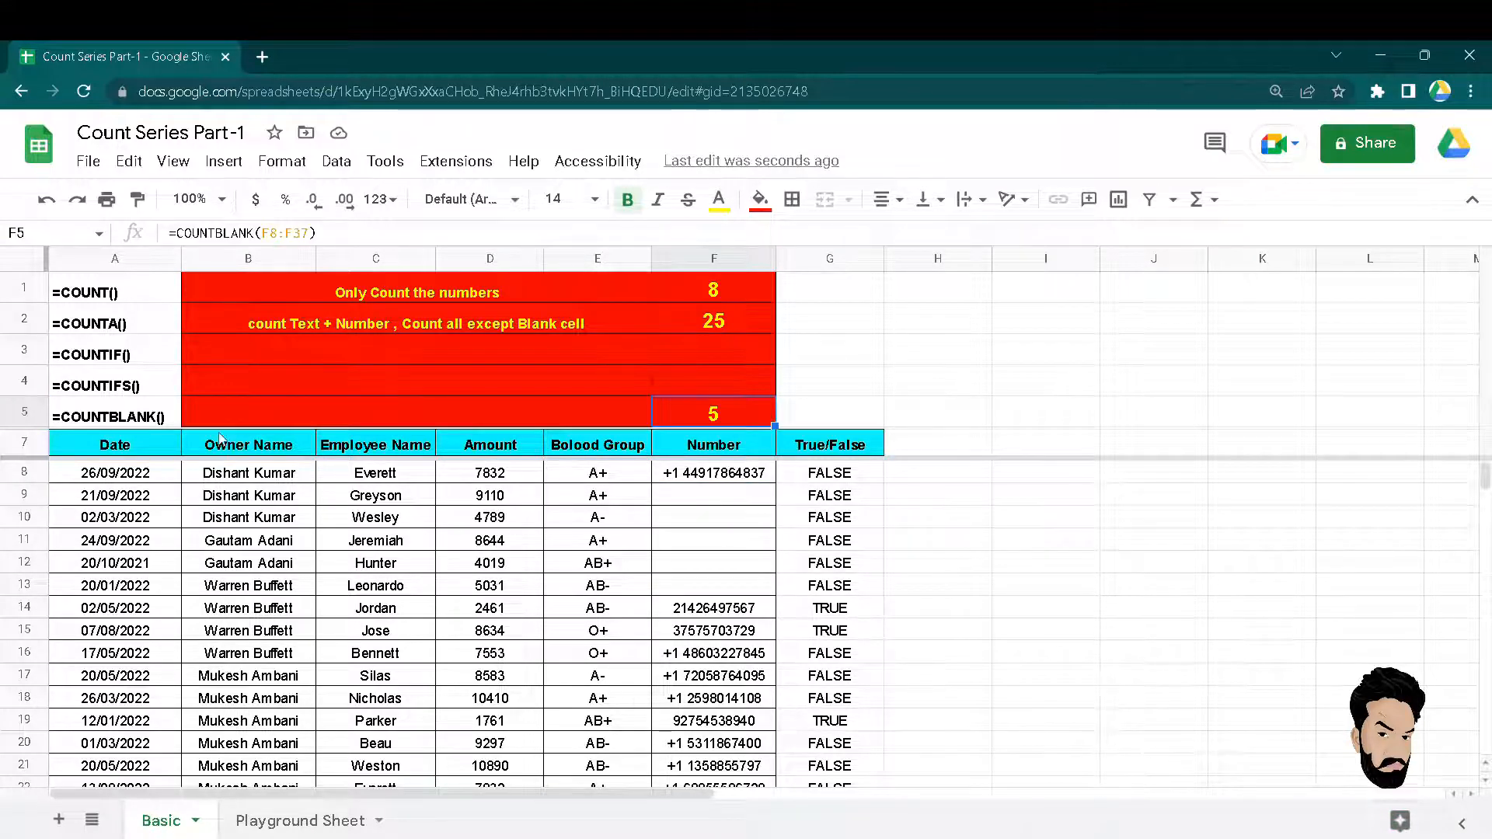
{"action": "left_click", "coordinate": [699, 499]}
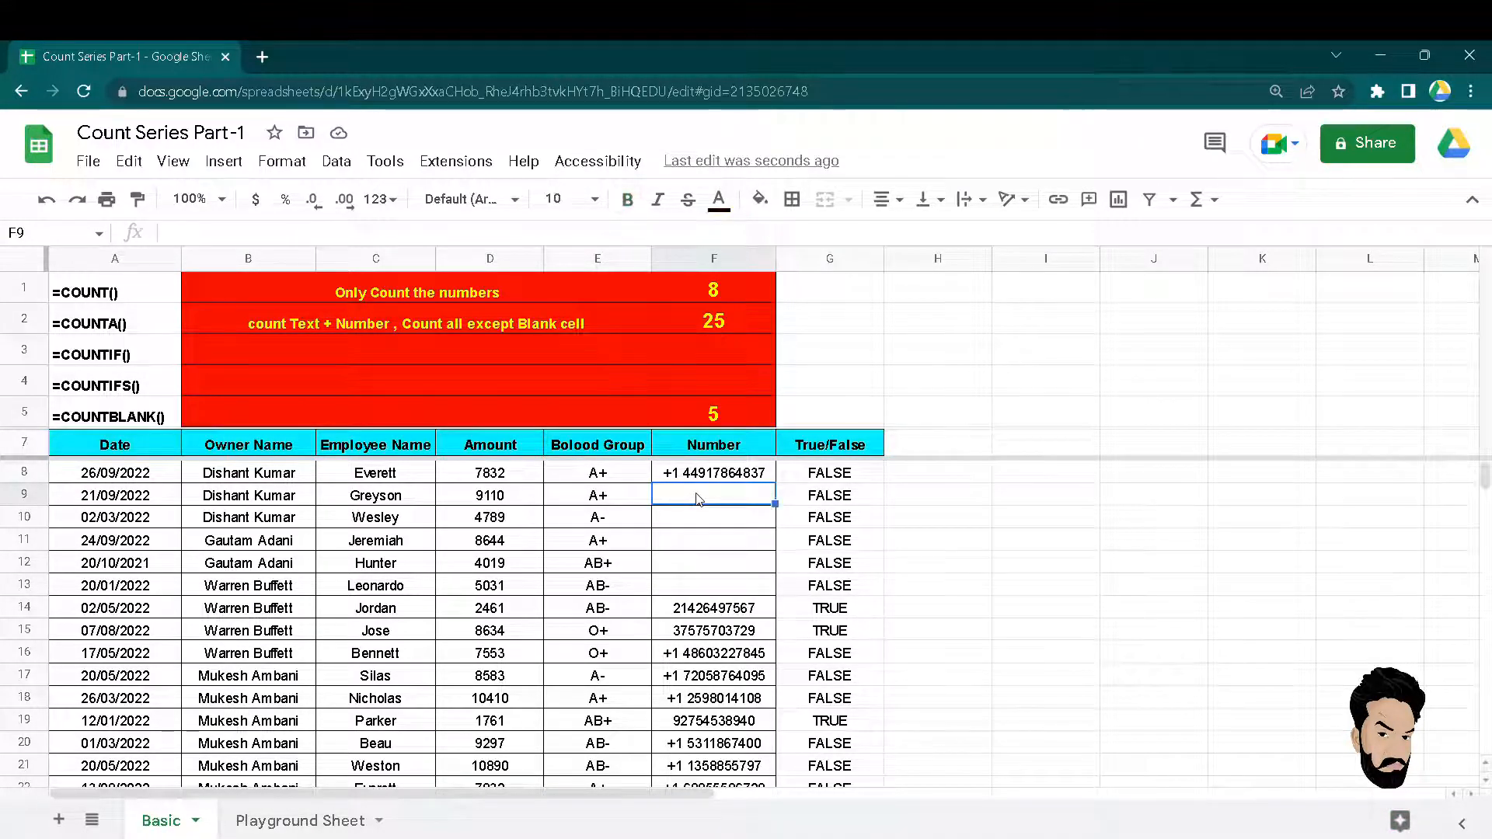
{"action": "key", "text": "ctrl+z"}
{"action": "key", "text": "Up"}
{"action": "key", "text": "Up"}
{"action": "key", "text": "Up"}
{"action": "key", "text": "Left"}
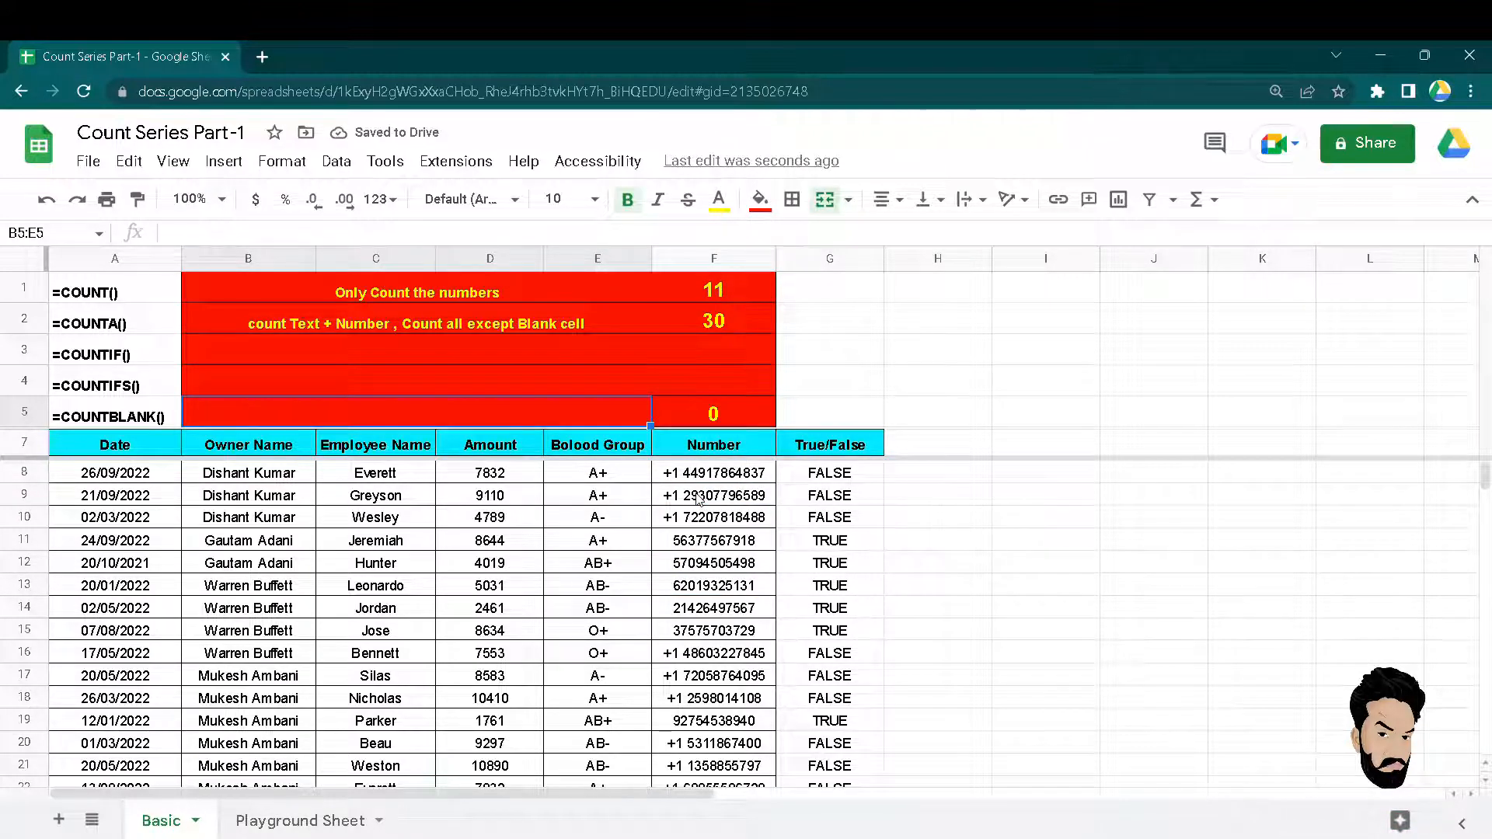
Type 'count only Blank cells' into merged cell B5:E5, correcting the 'Black' typo.
{"action": "type", "text": "count only "}
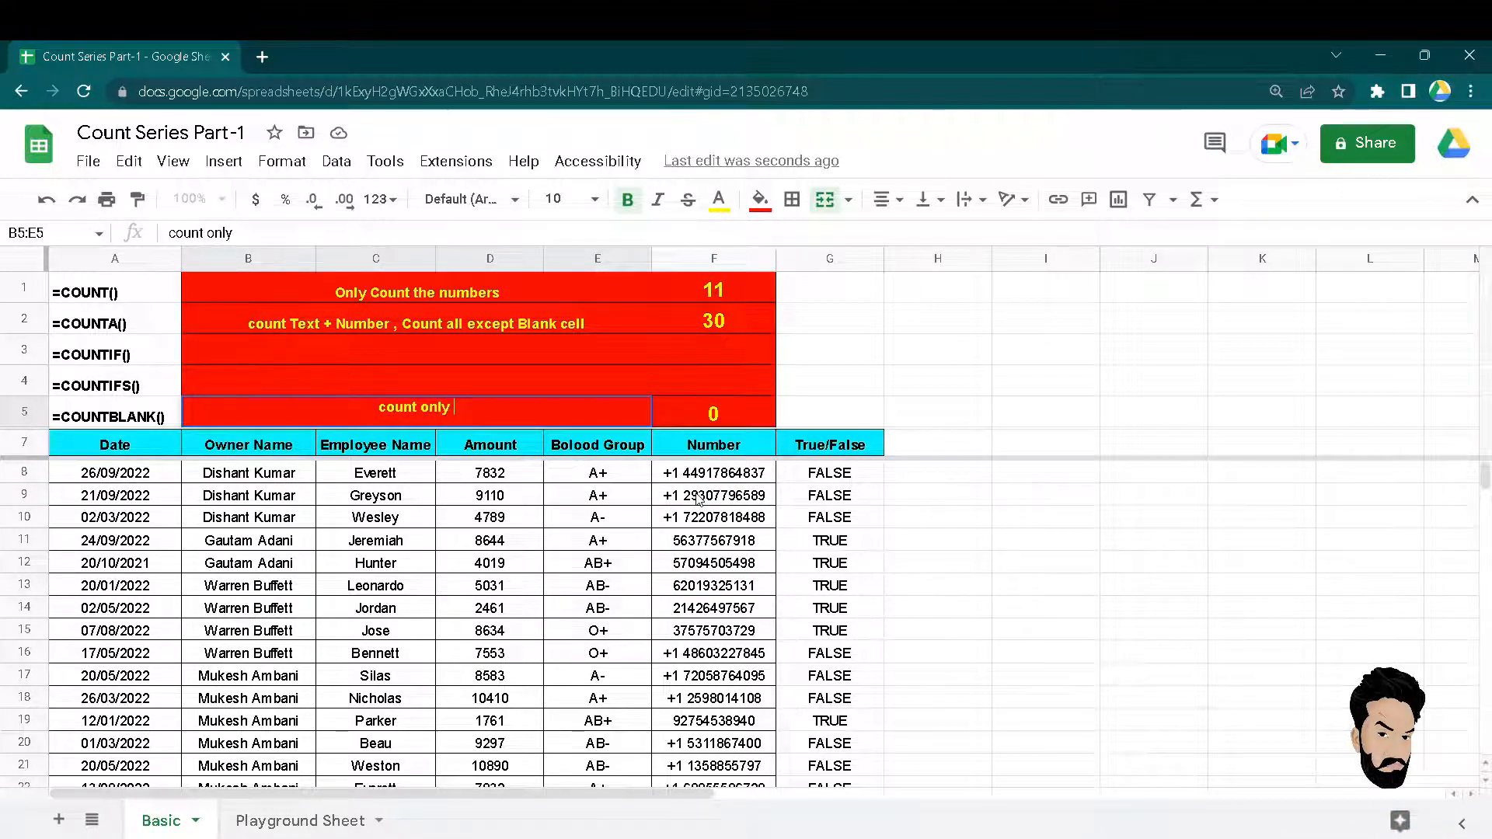
{"action": "type", "text": "Black"}
{"action": "key", "text": "BackSpace"}
{"action": "key", "text": "BackSpace"}
{"action": "key", "text": "BackSpace"}
{"action": "key", "text": "BackSpace"}
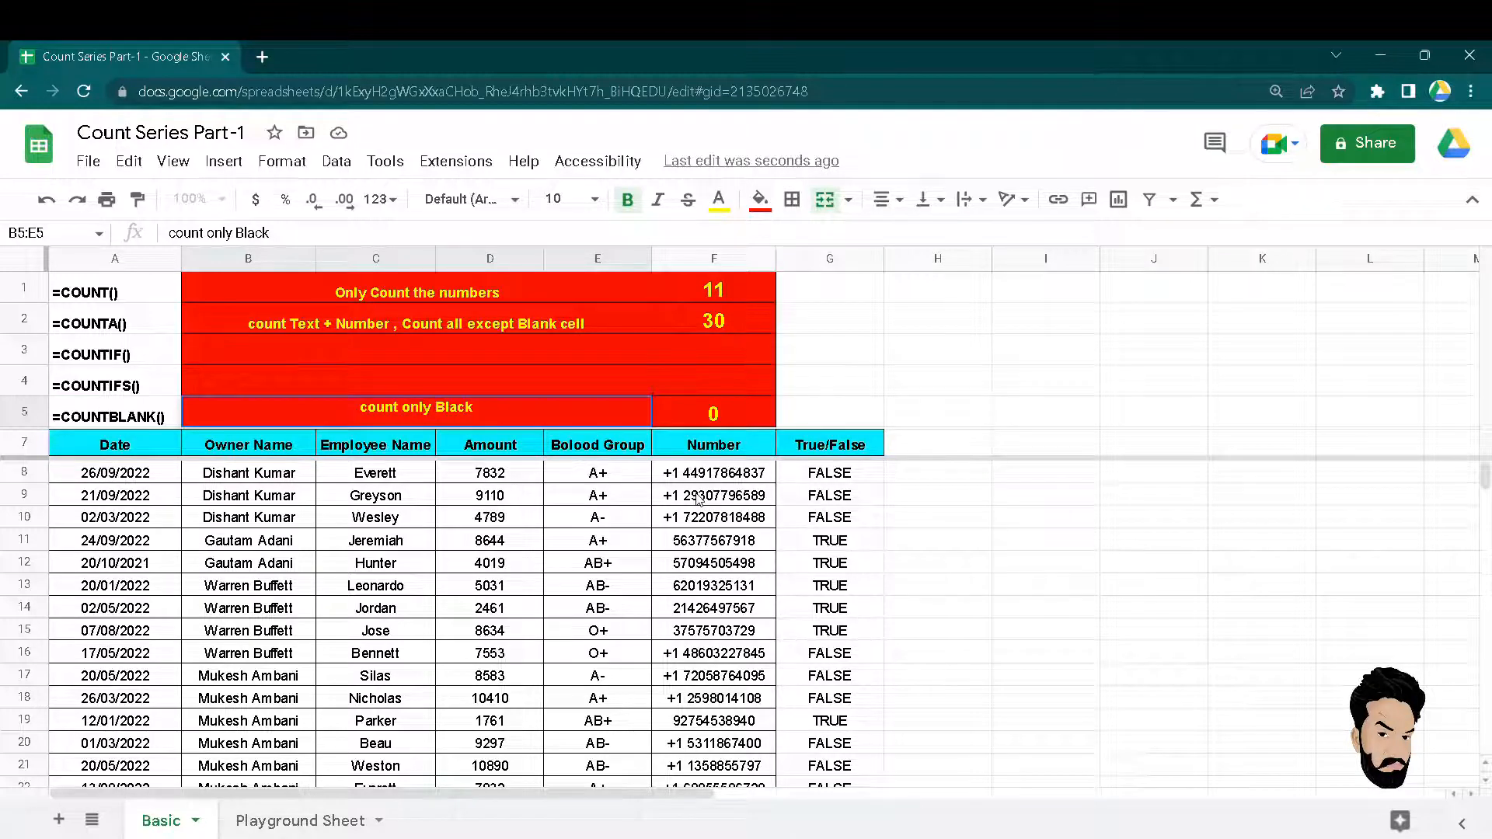
{"action": "type", "text": "an"}
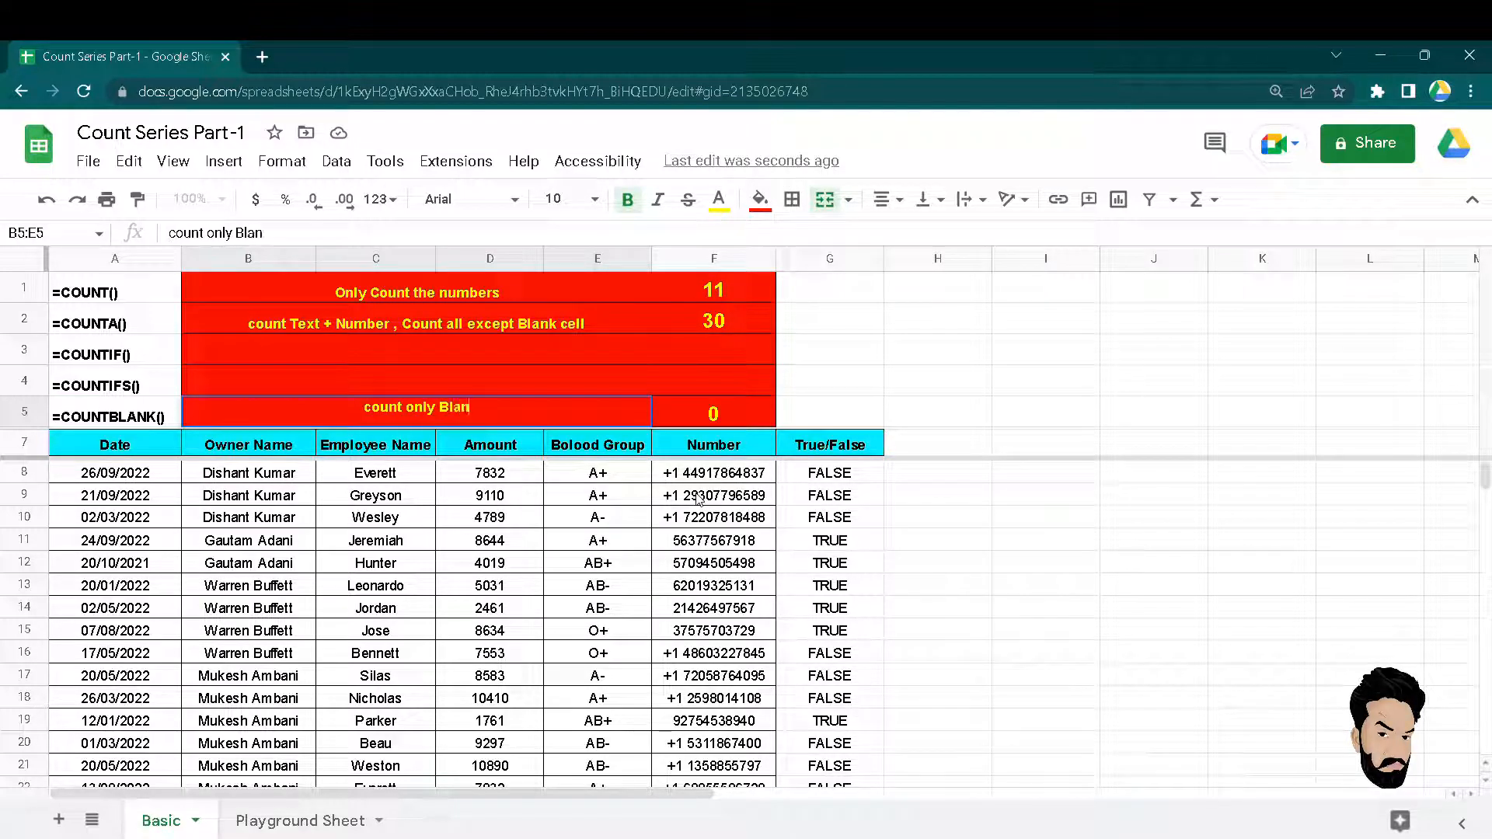
{"action": "type", "text": "k cell"}
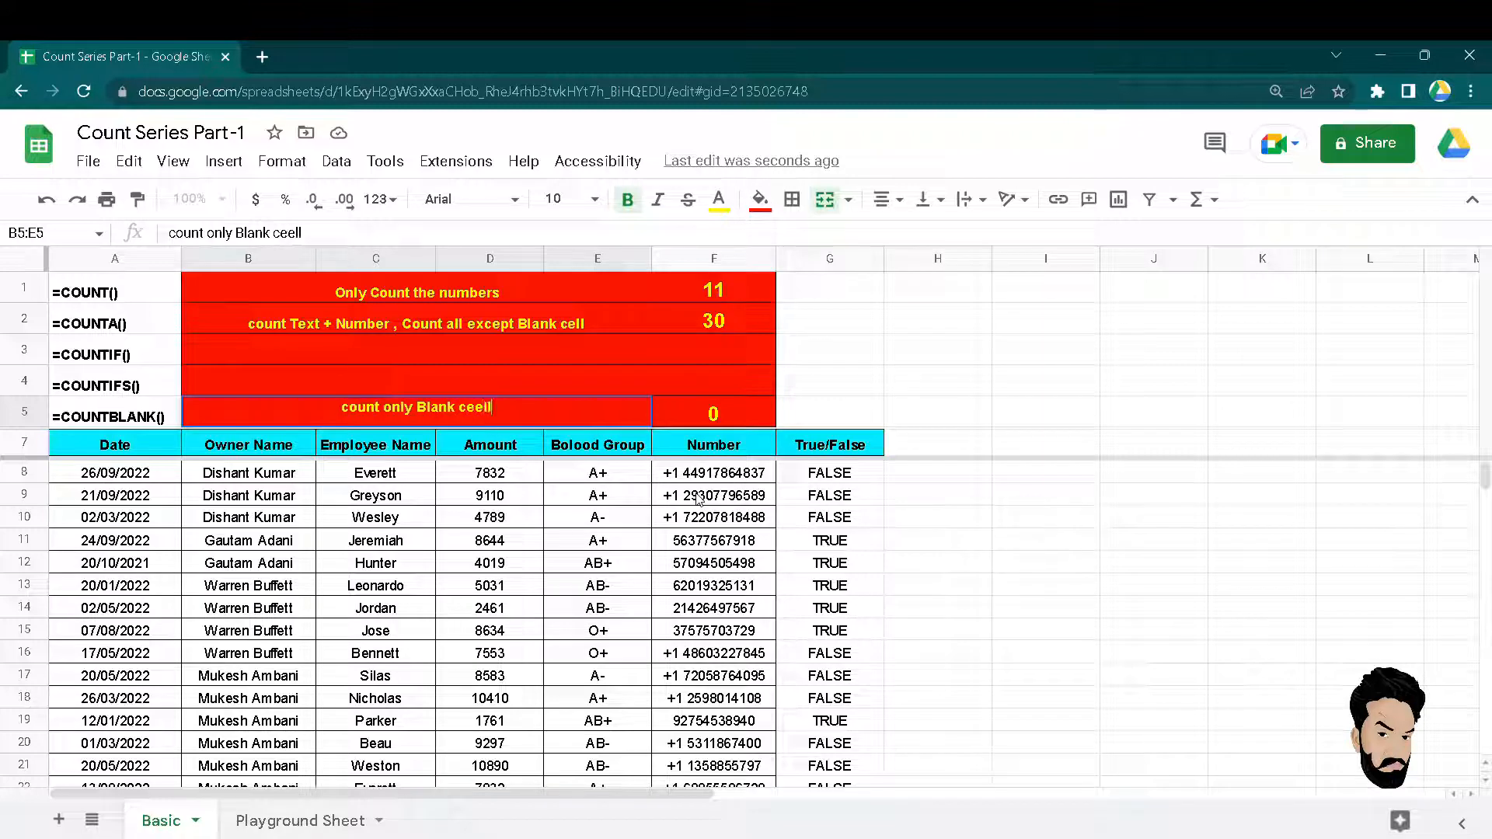
{"action": "type", "text": "s"}
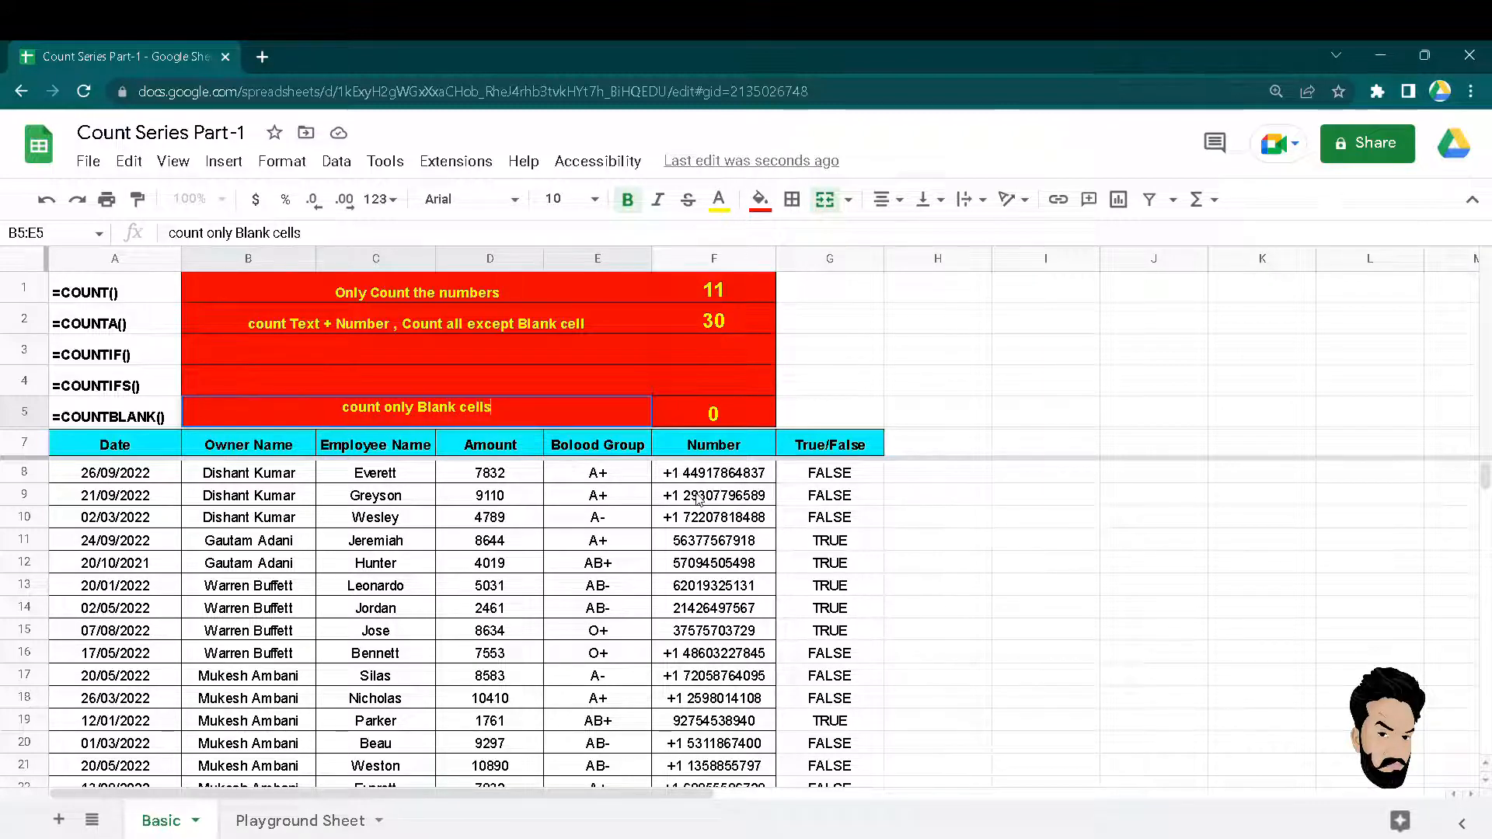
{"action": "key", "text": "Return"}
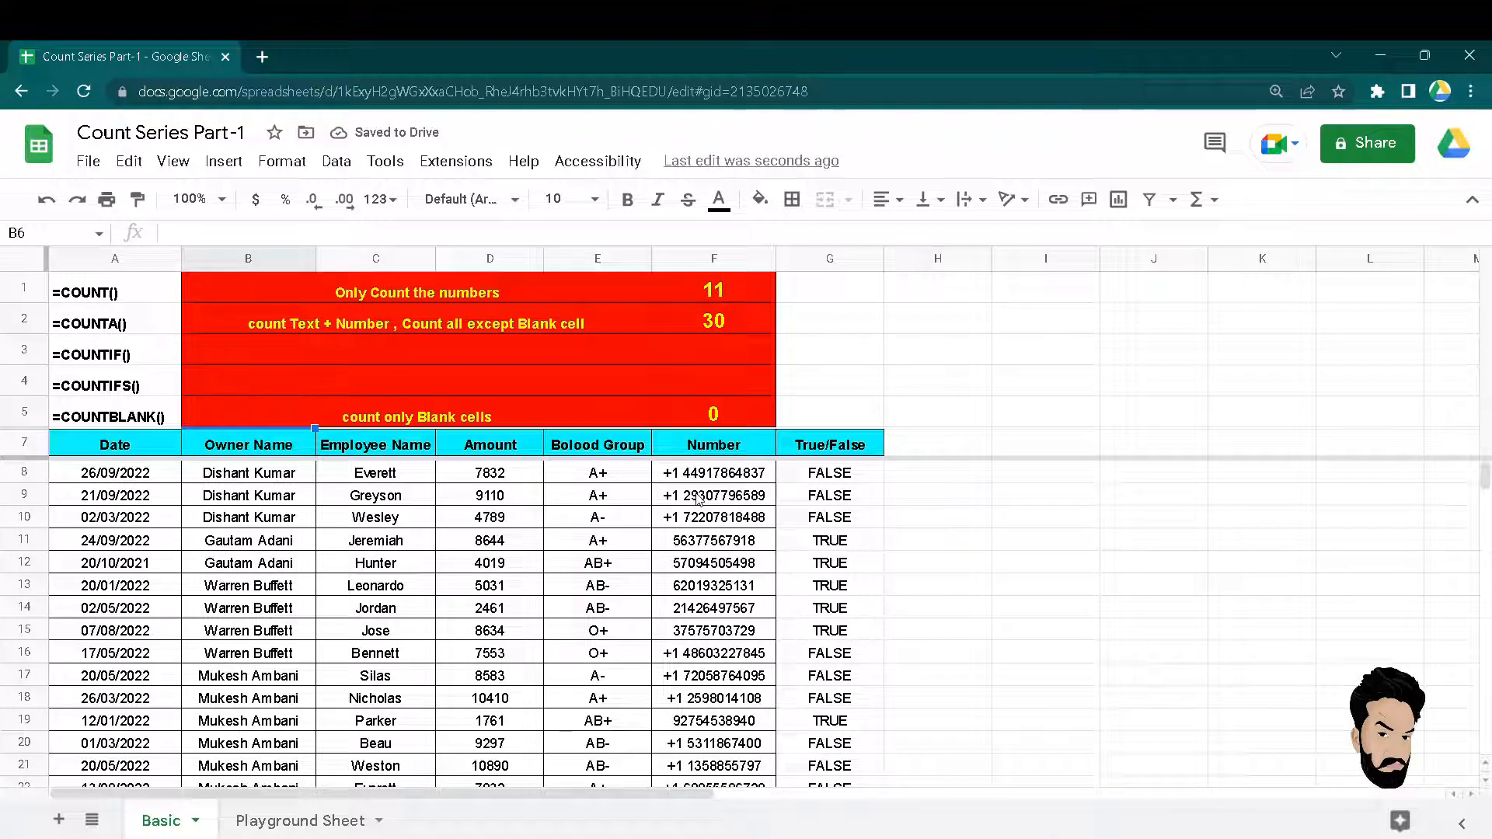
{"action": "key", "text": "Up"}
{"action": "key", "text": "Right"}
{"action": "key", "text": "Up"}
{"action": "key", "text": "Up"}
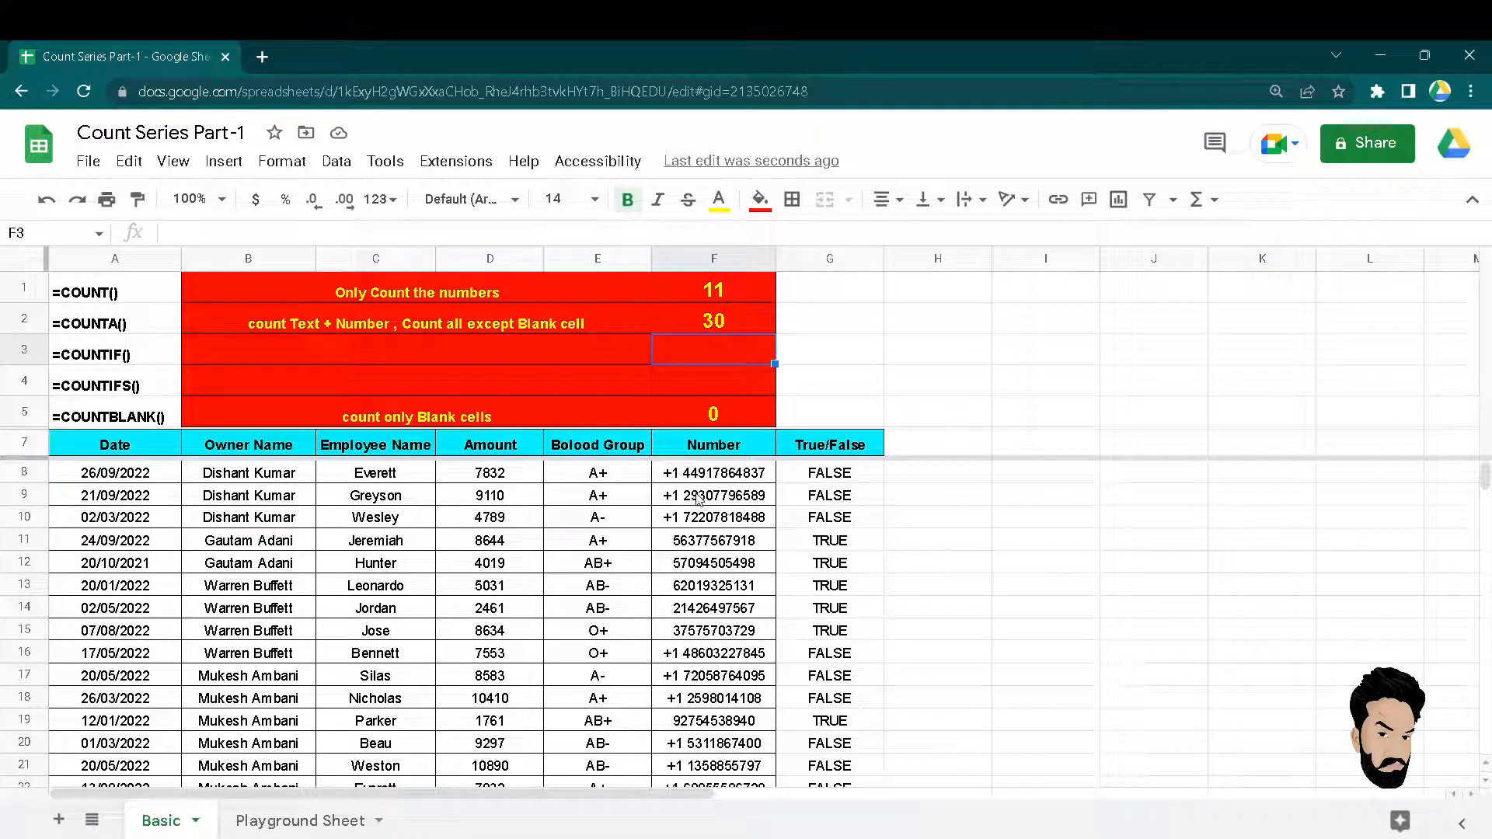
Enter =COUNTIF(E7:E37,"A+") in F3 to count the A+ blood groups, returning 11.
{"action": "type", "text": "=countif"}
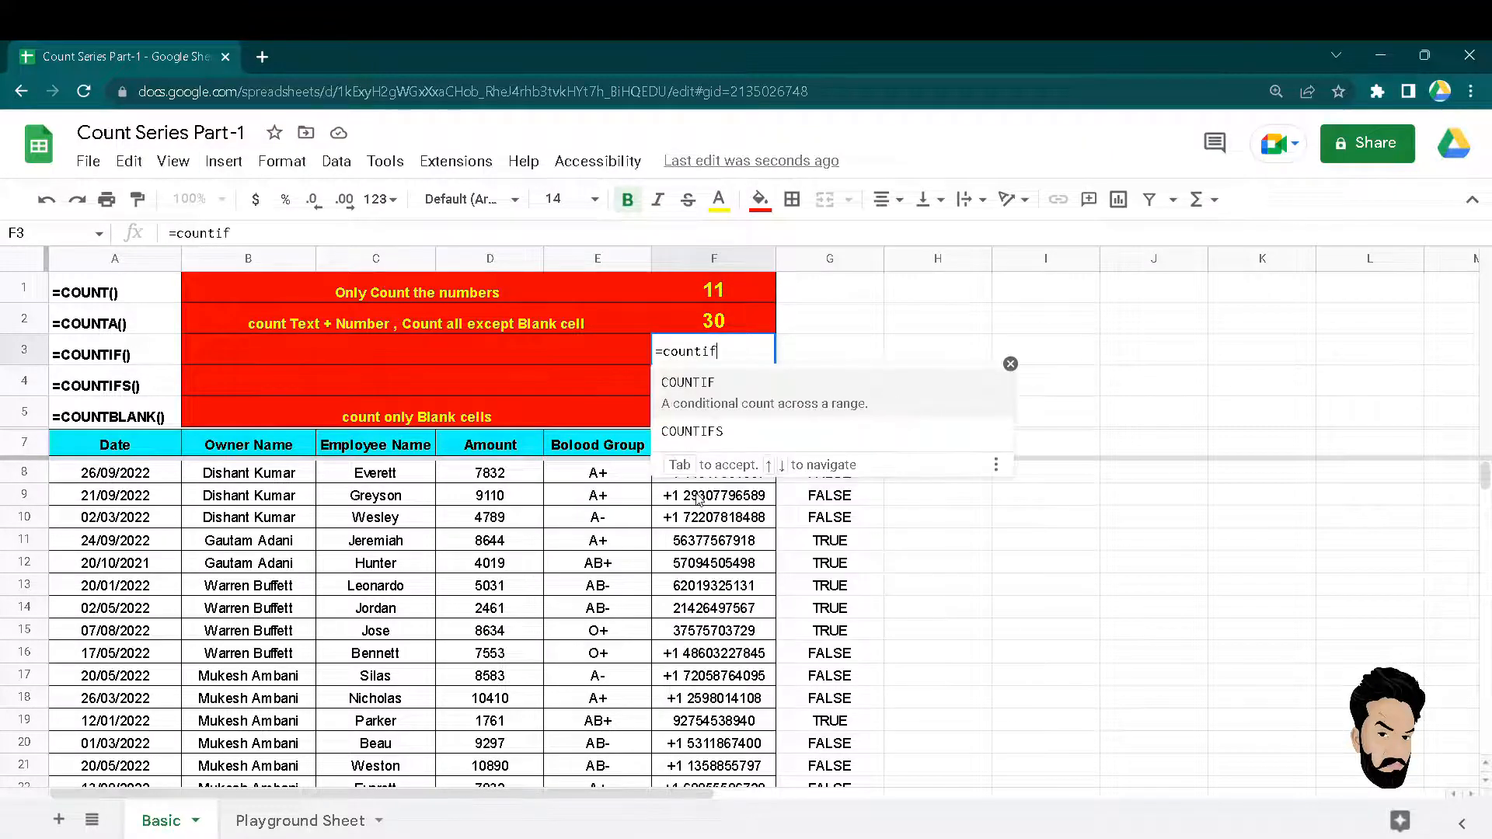
{"action": "key", "text": "Tab"}
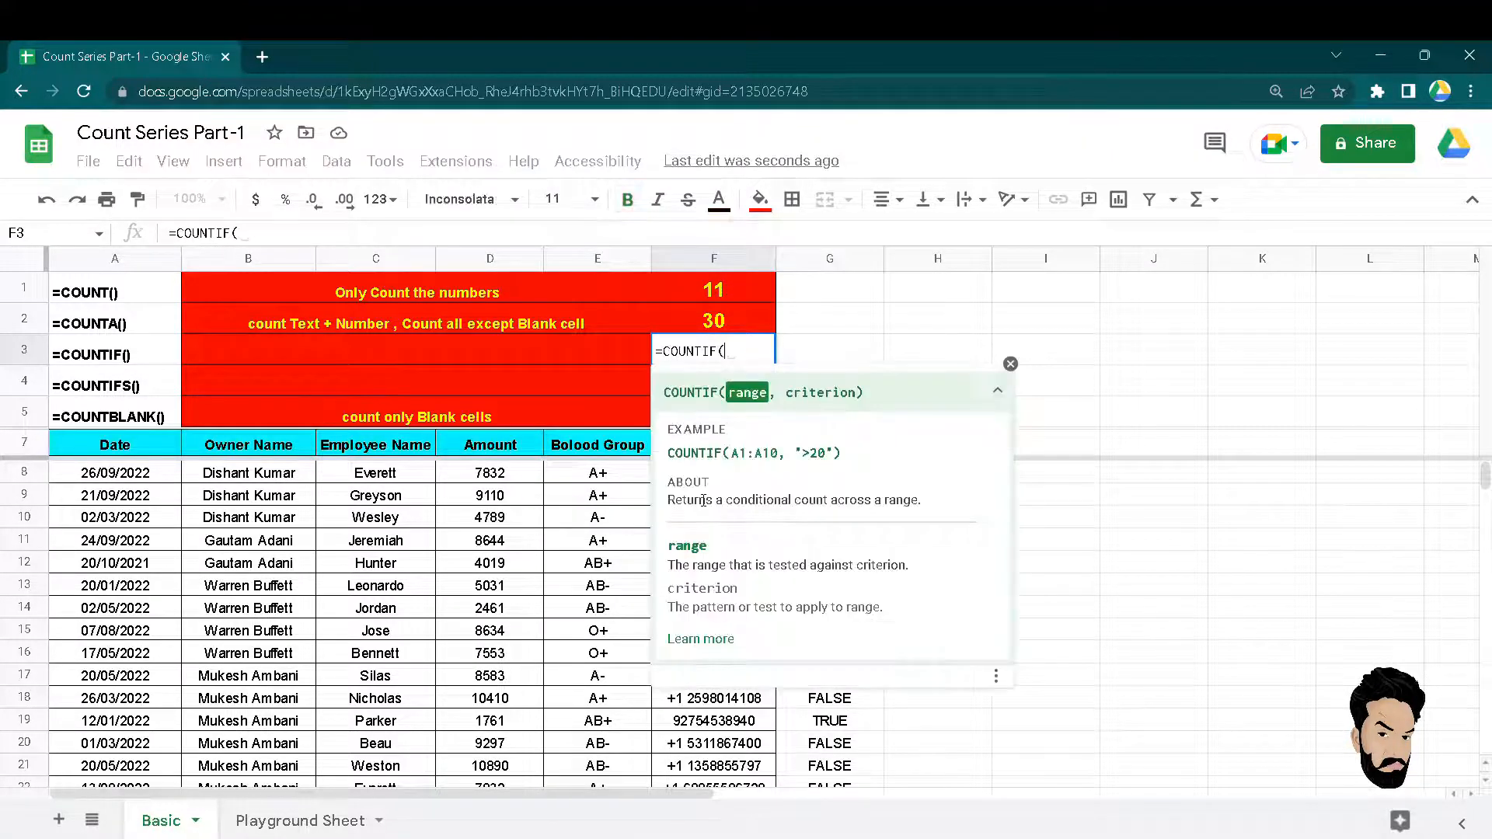
{"action": "key", "text": "Down"}
{"action": "key", "text": "Down"}
{"action": "key", "text": "Down"}
{"action": "key", "text": "Down"}
{"action": "key", "text": "Down"}
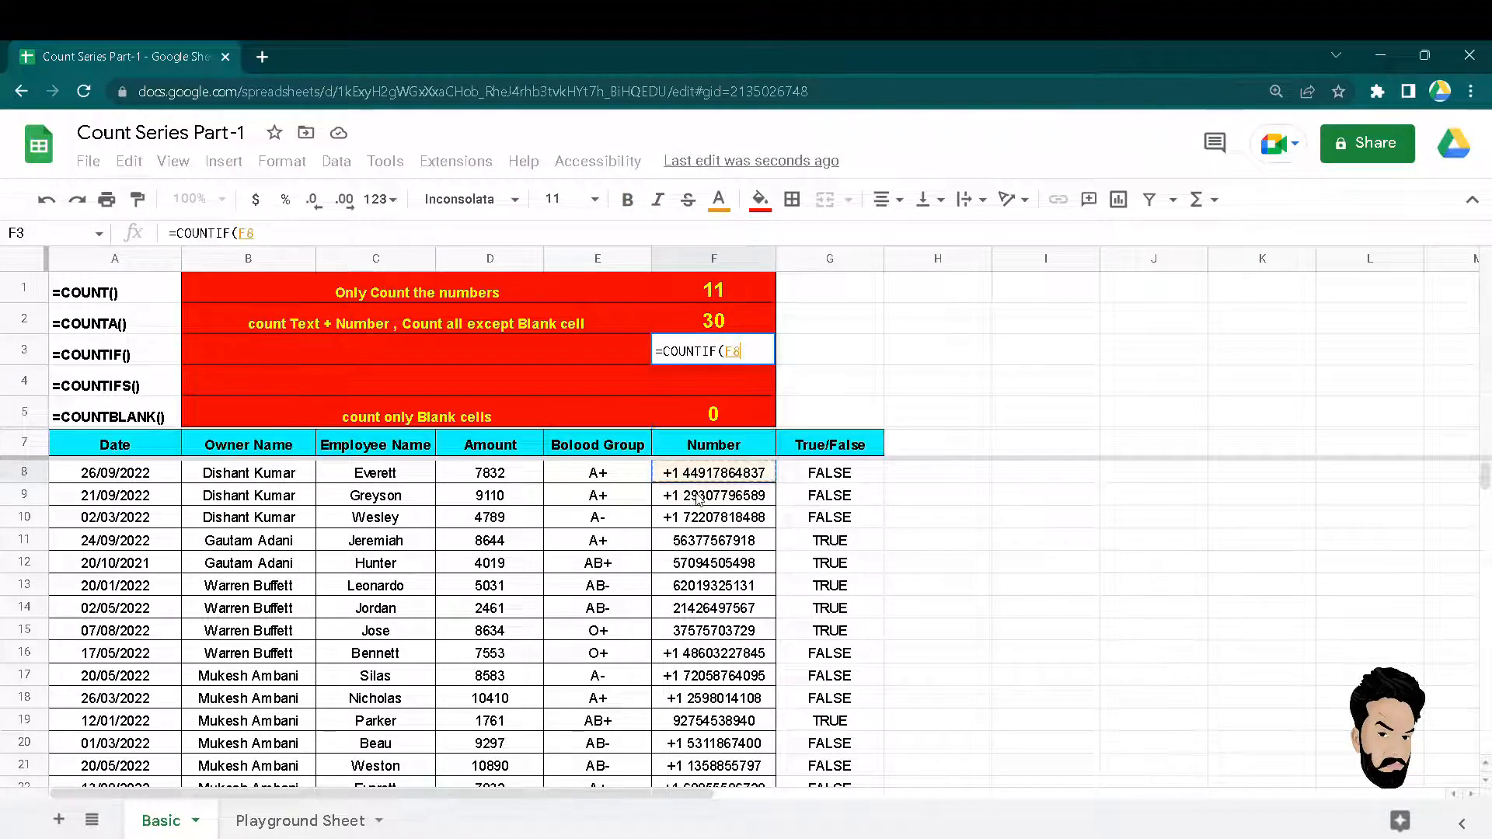
{"action": "key", "text": "Left"}
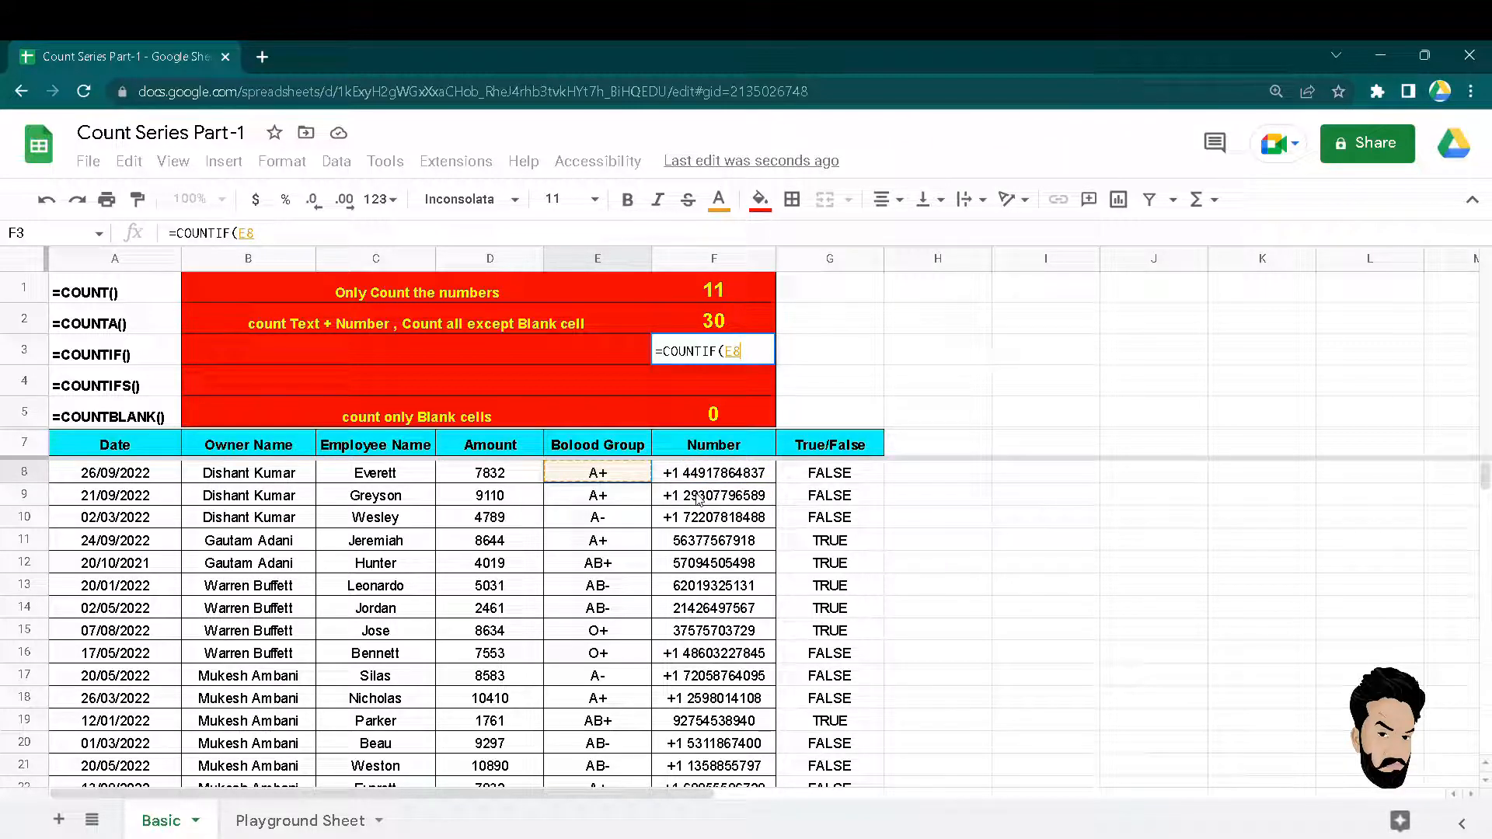
{"action": "key", "text": "ctrl+Up"}
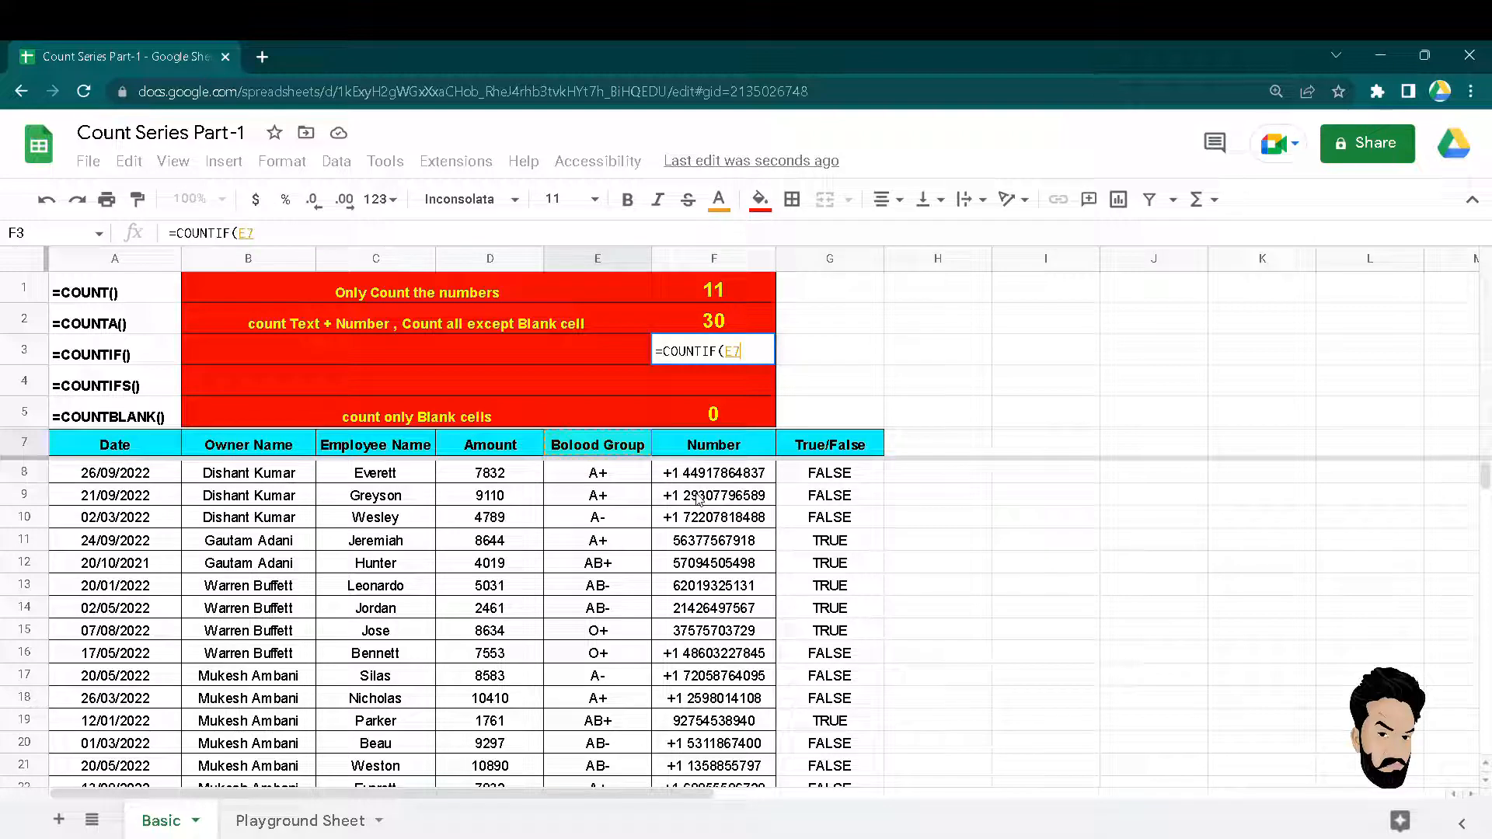
{"action": "key", "text": "ctrl+shift+Down"}
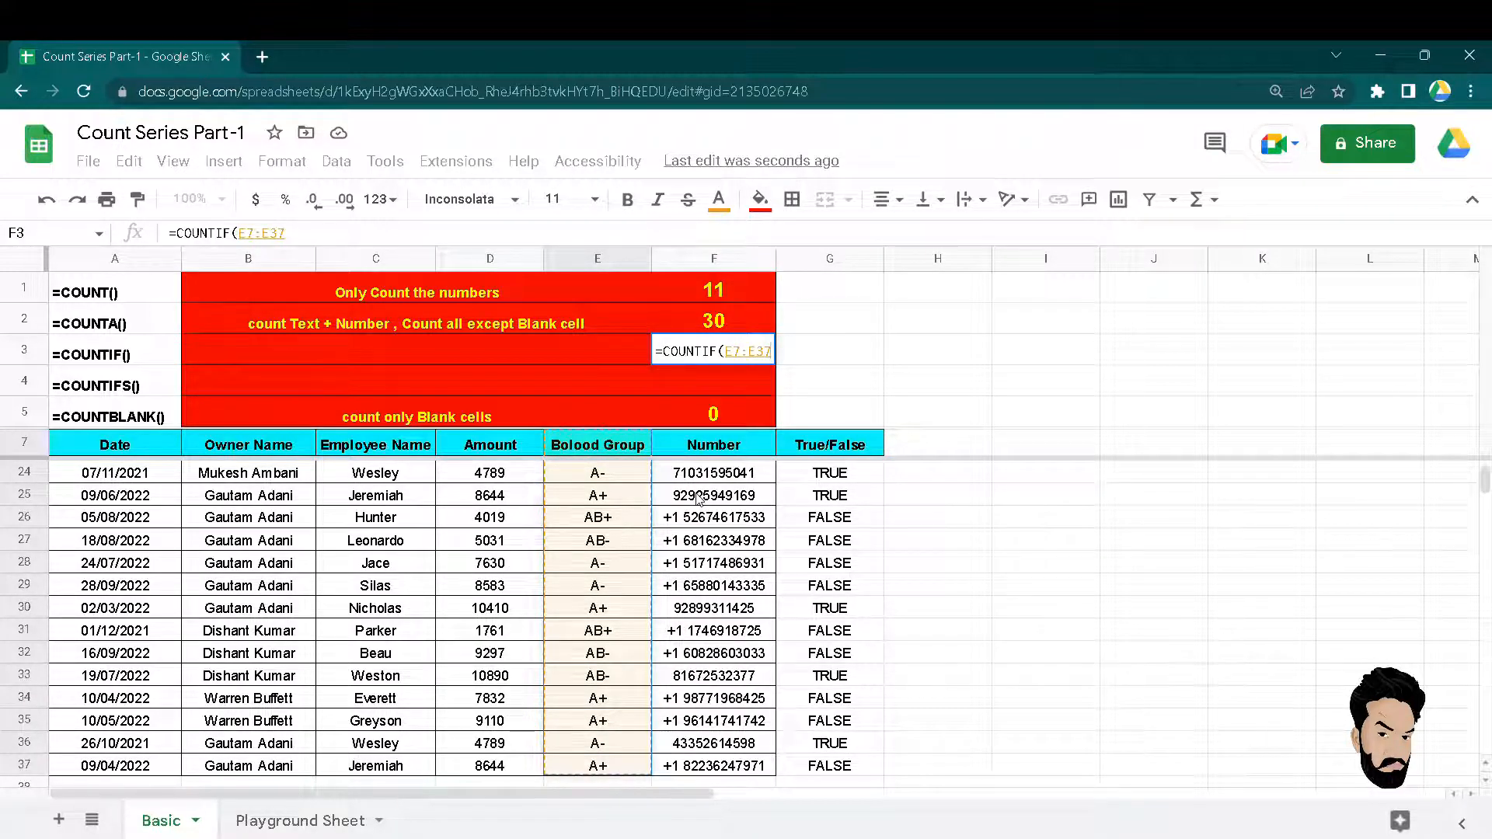
{"action": "type", "text": ","}
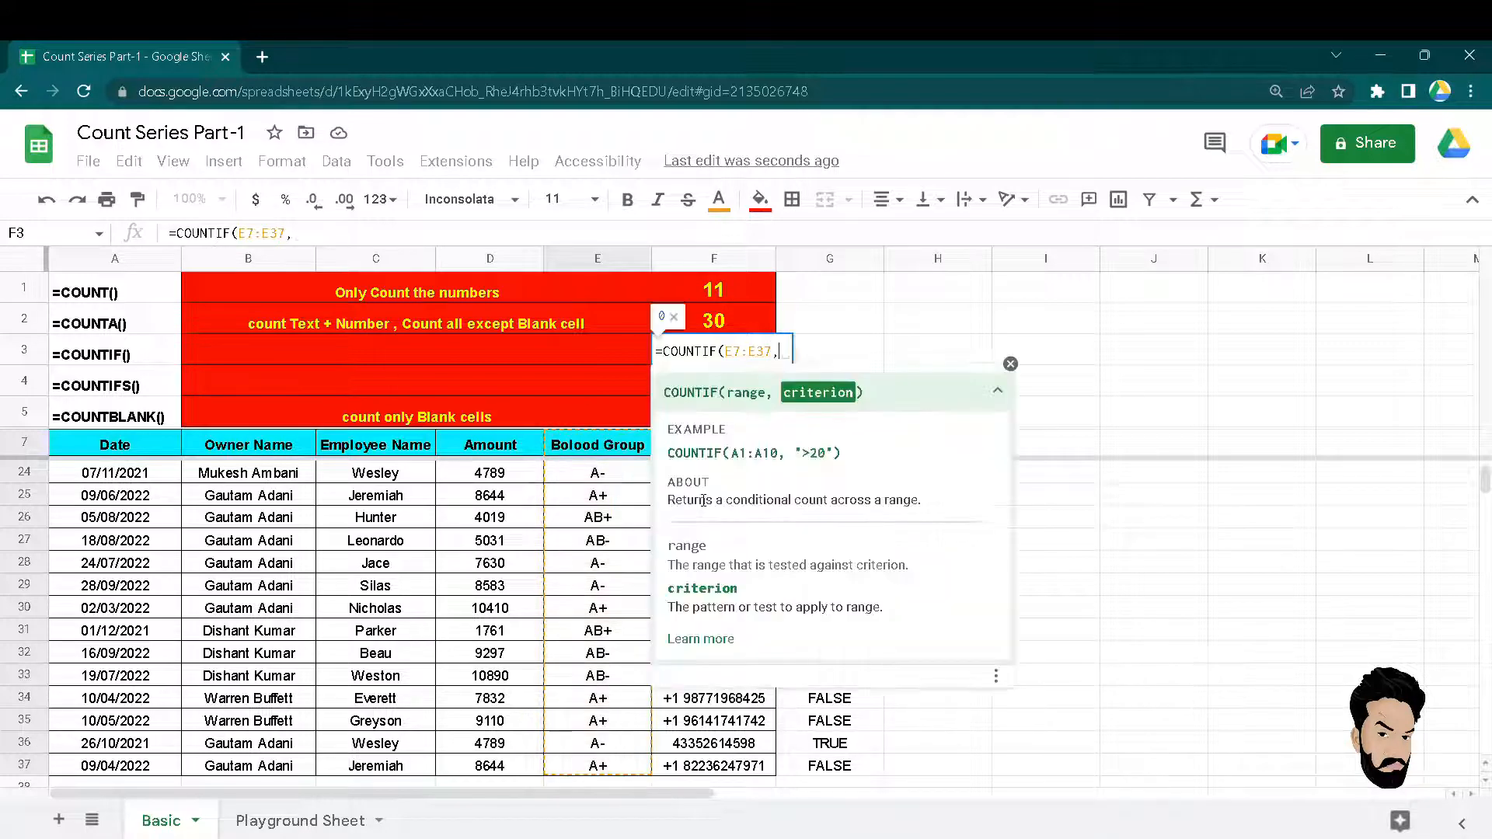
{"action": "type", "text": "\"\""}
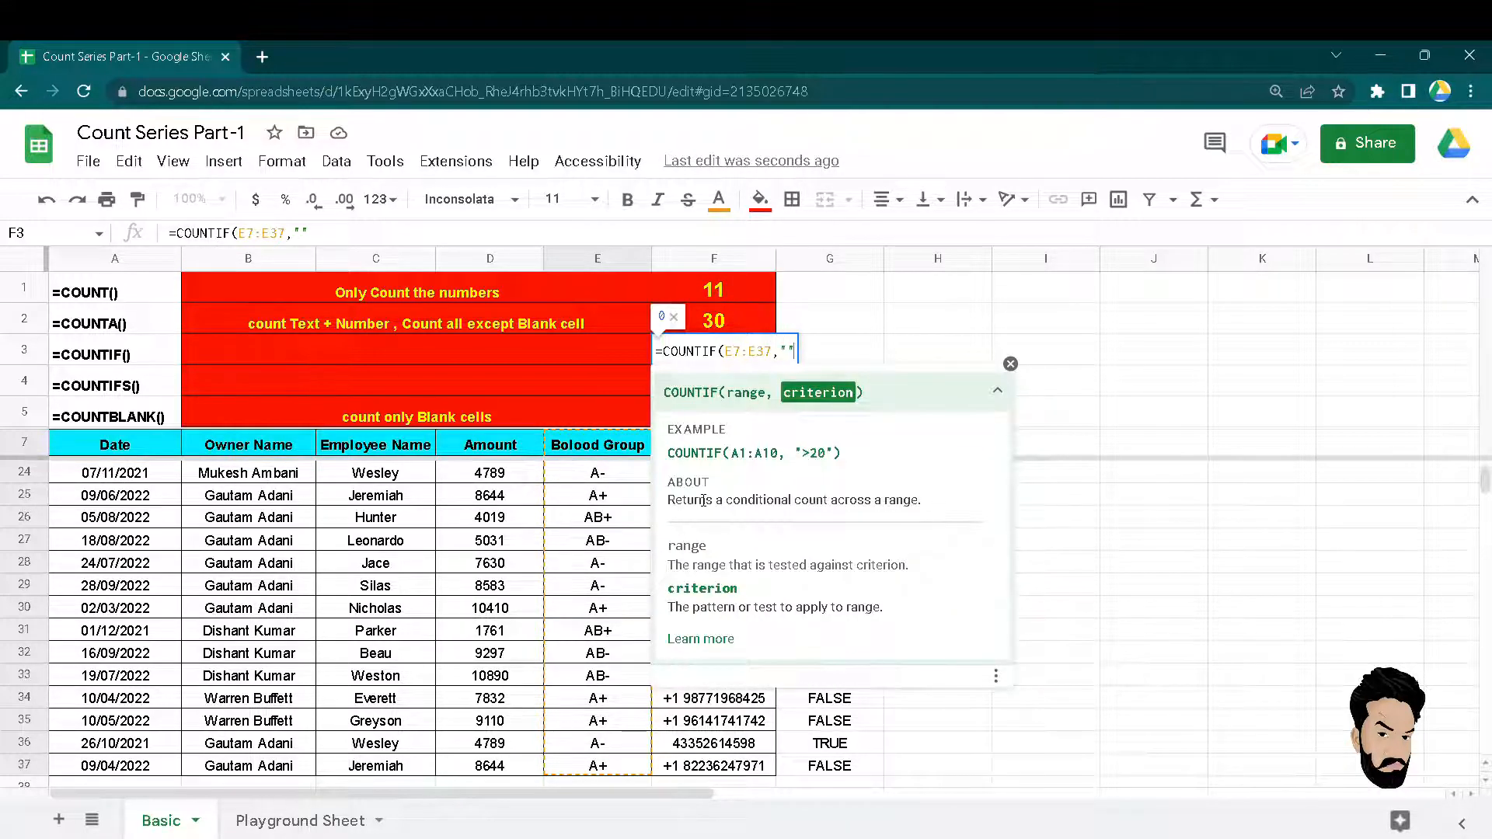
{"action": "key", "text": "BackSpace"}
{"action": "type", "text": "A+\")"}
{"action": "key", "text": "Return"}
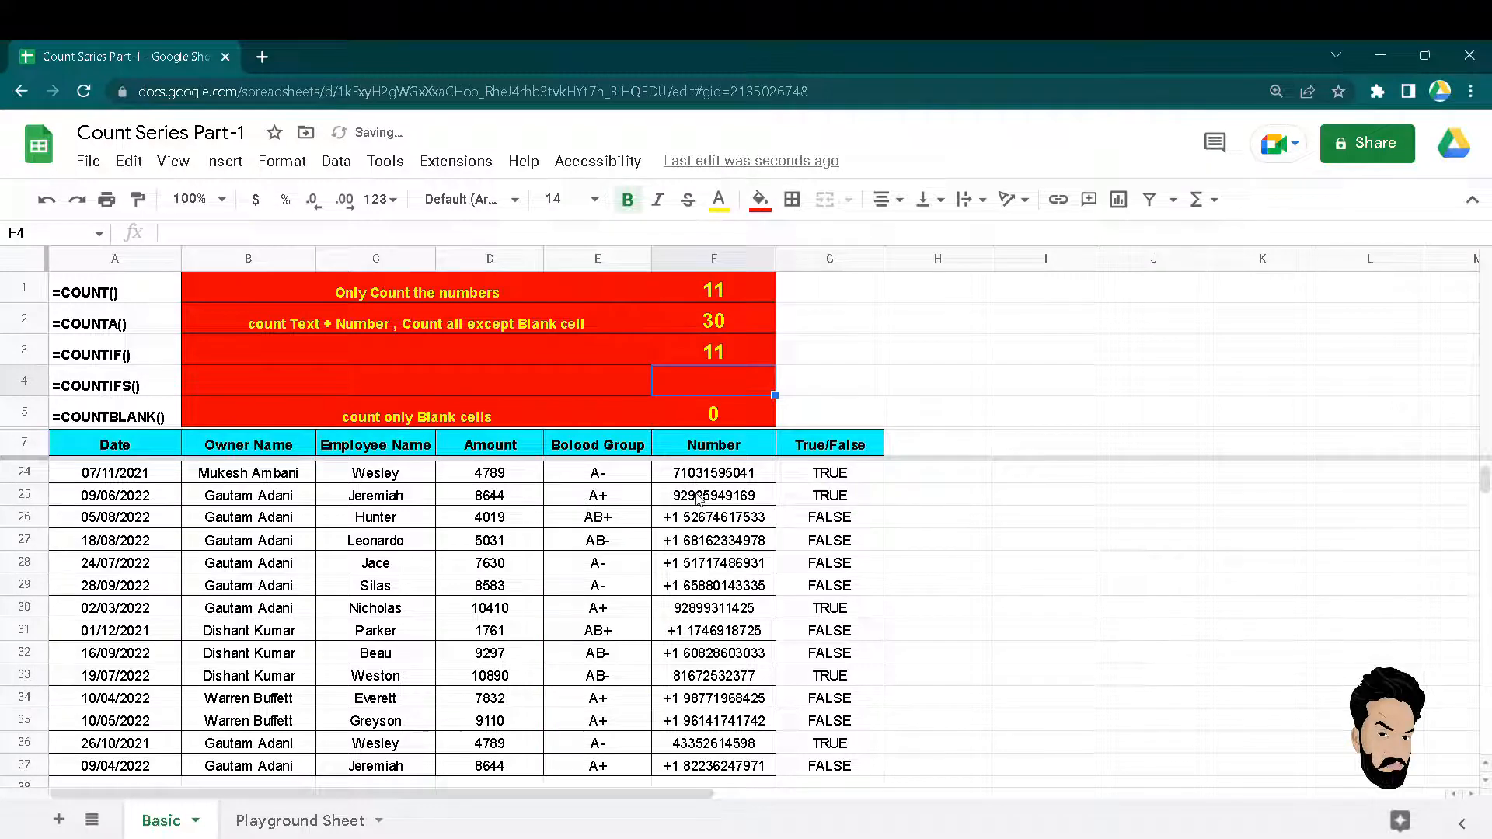
{"action": "key", "text": "Left"}
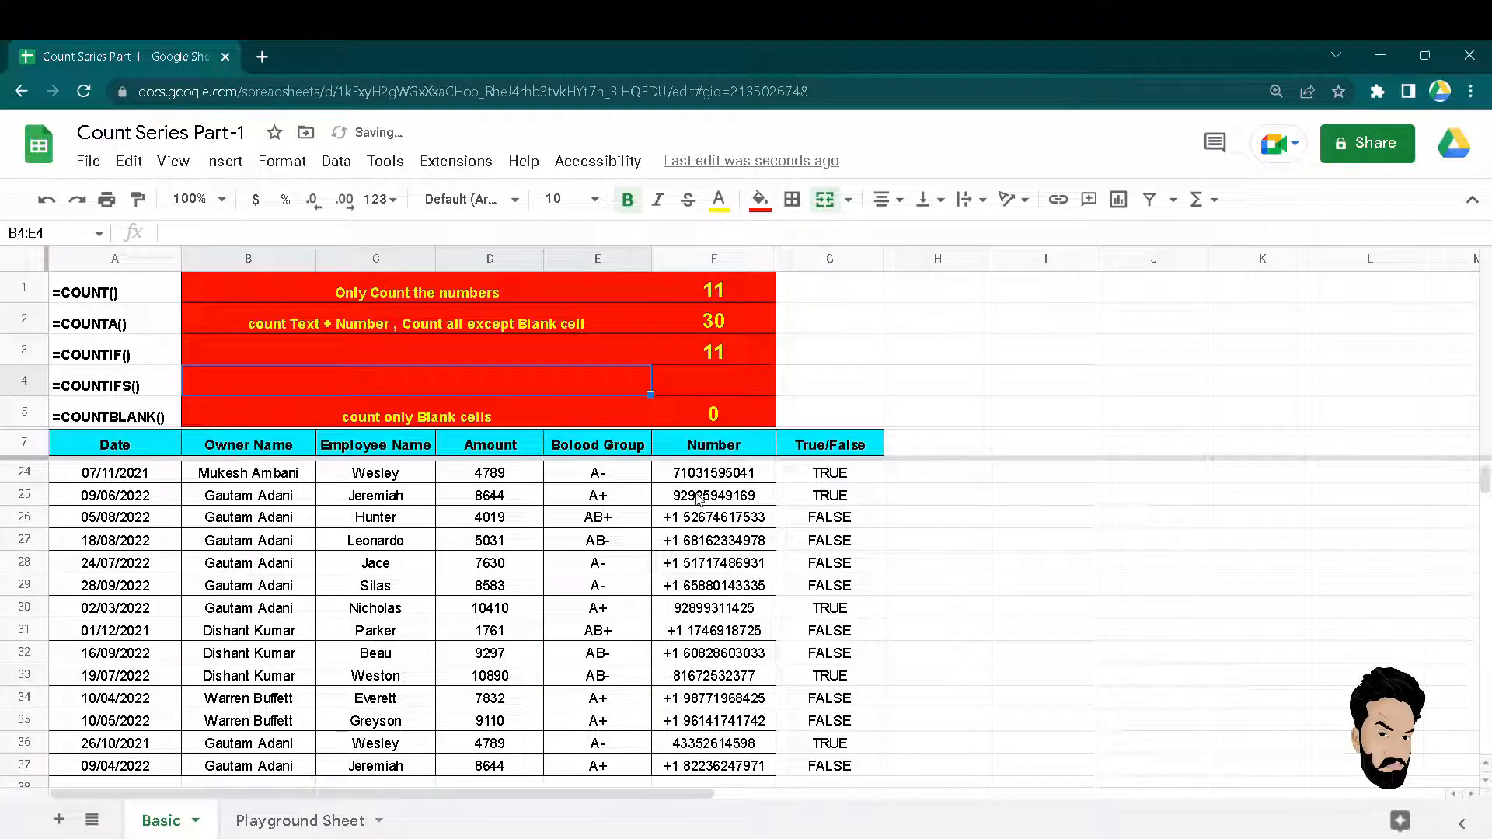
{"action": "left_click", "coordinate": [844, 448]}
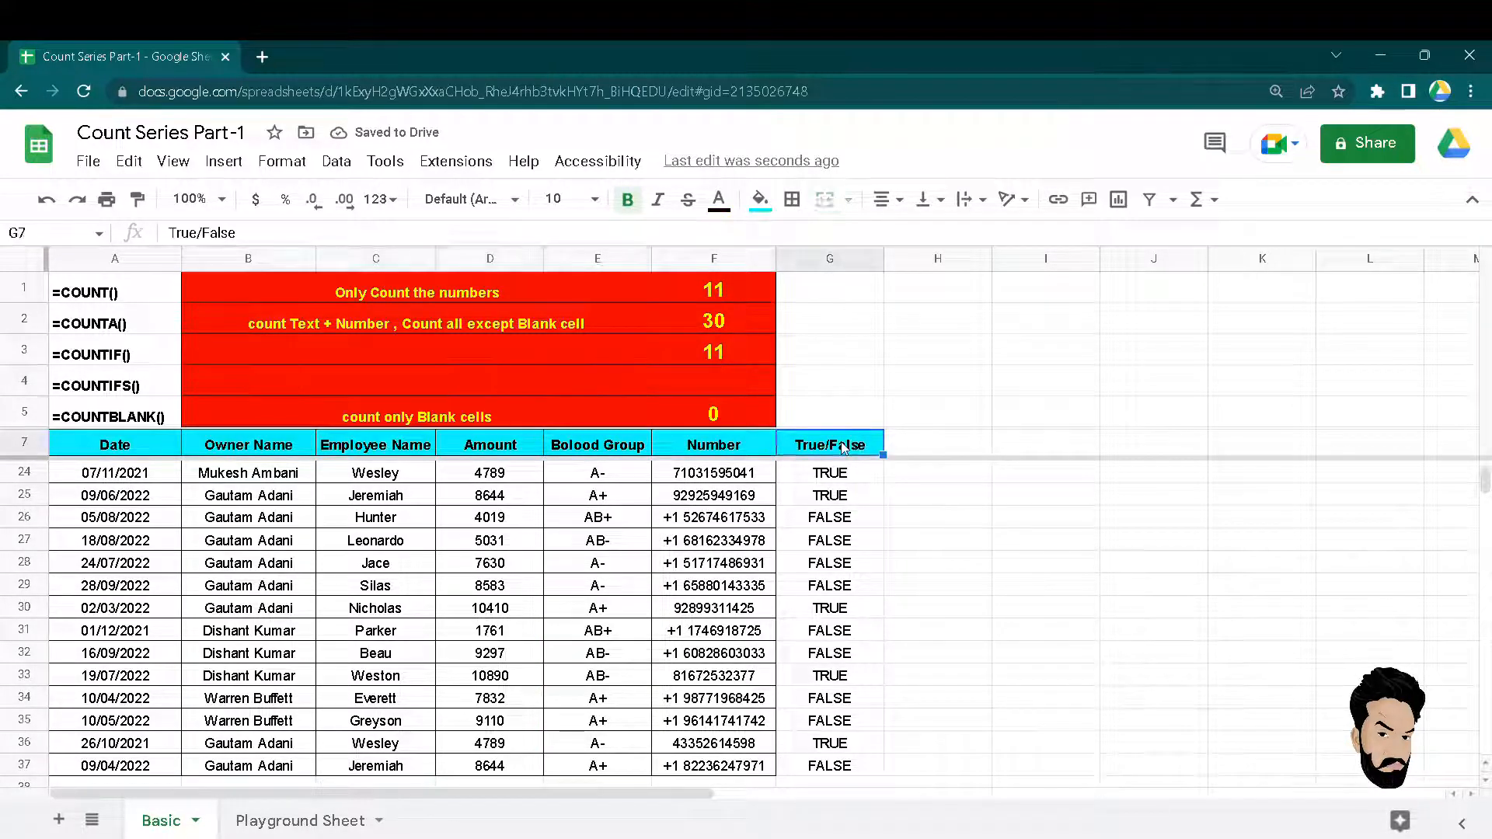
{"action": "key", "text": "ctrl+shift+Left"}
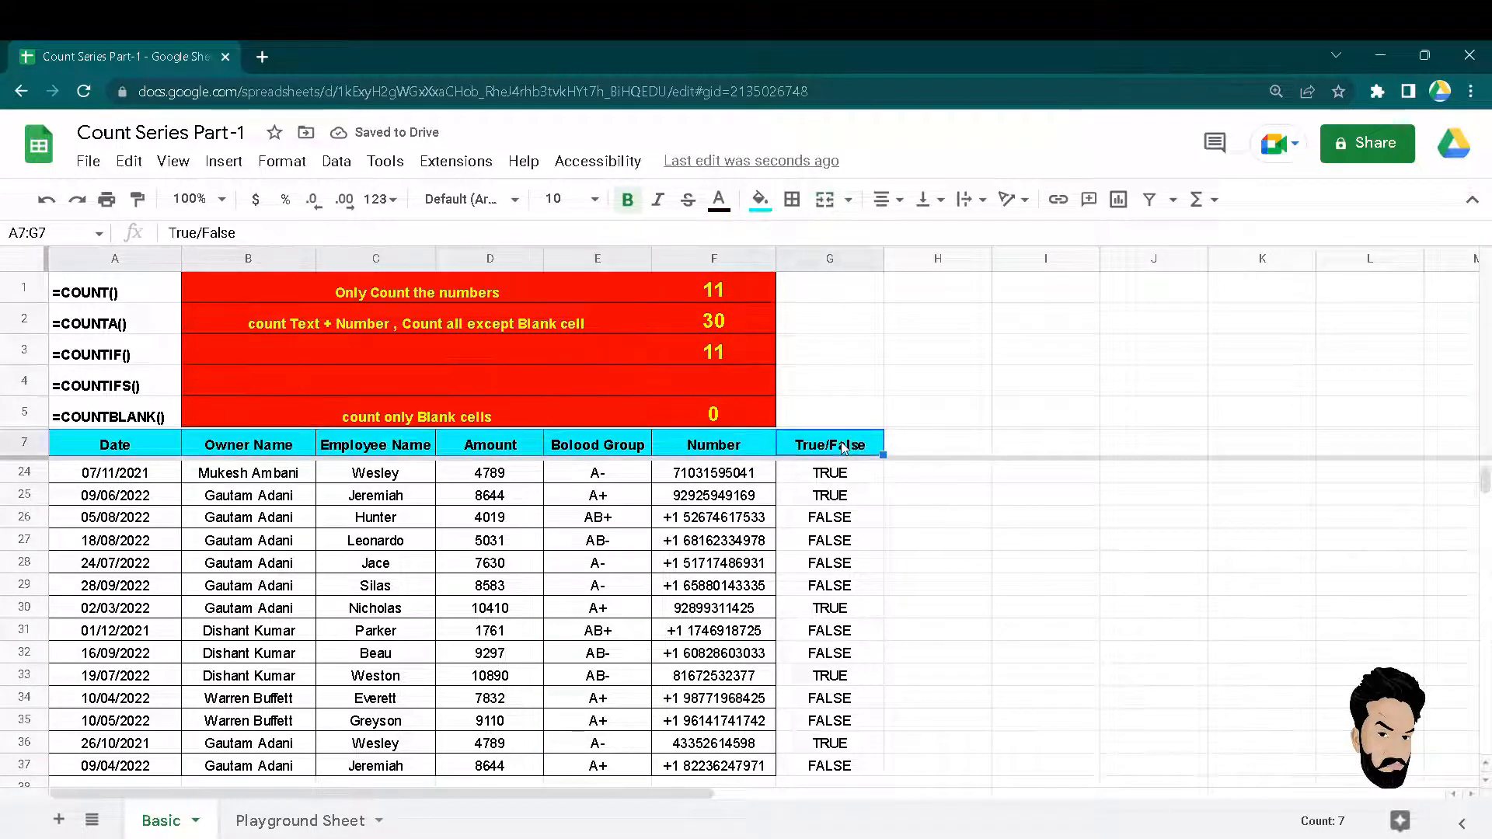
{"action": "left_click", "coordinate": [1151, 202]}
{"action": "left_click", "coordinate": [640, 444]}
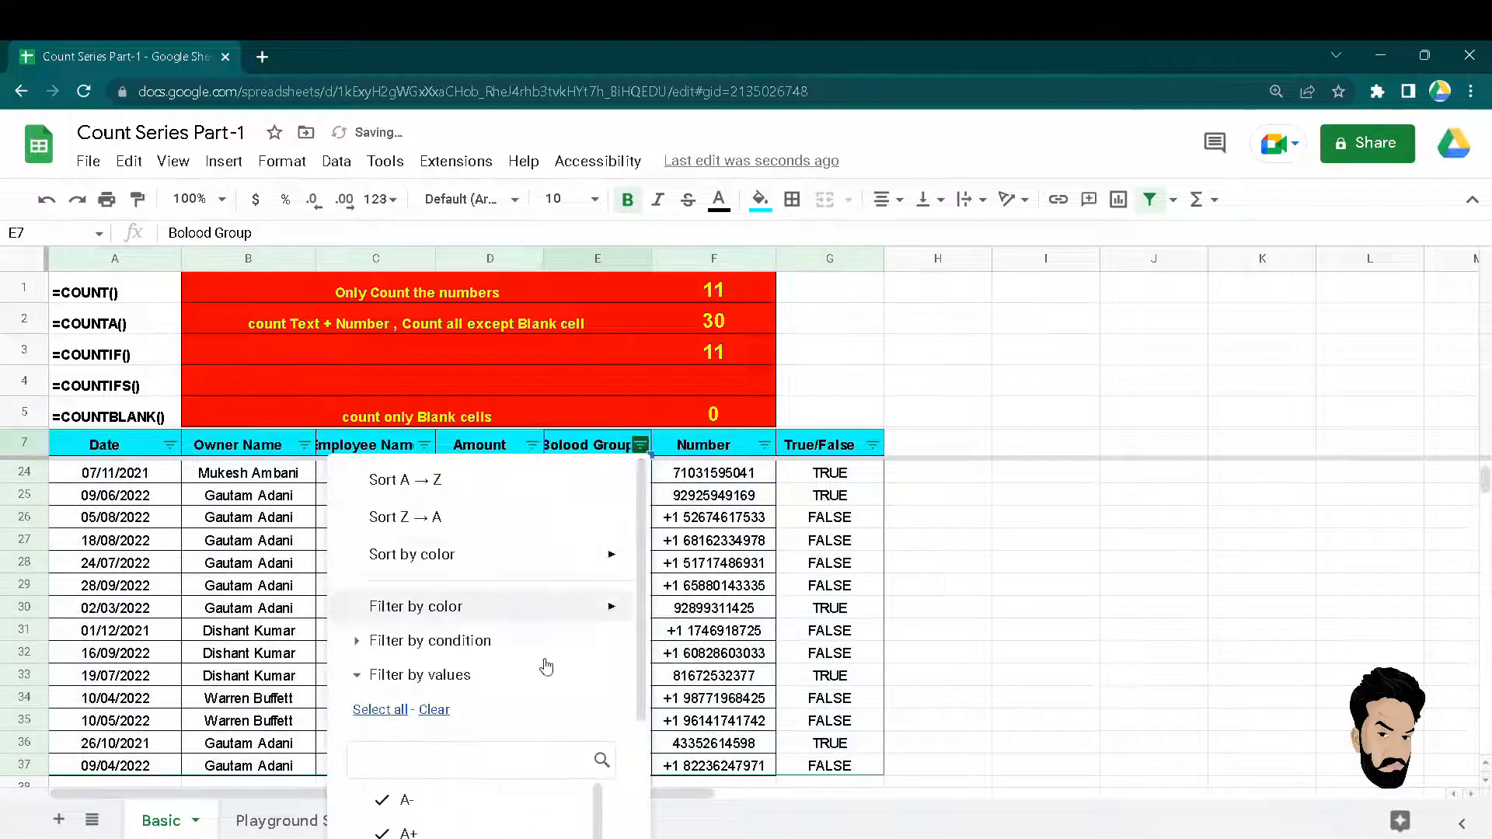
{"action": "left_click", "coordinate": [434, 710]}
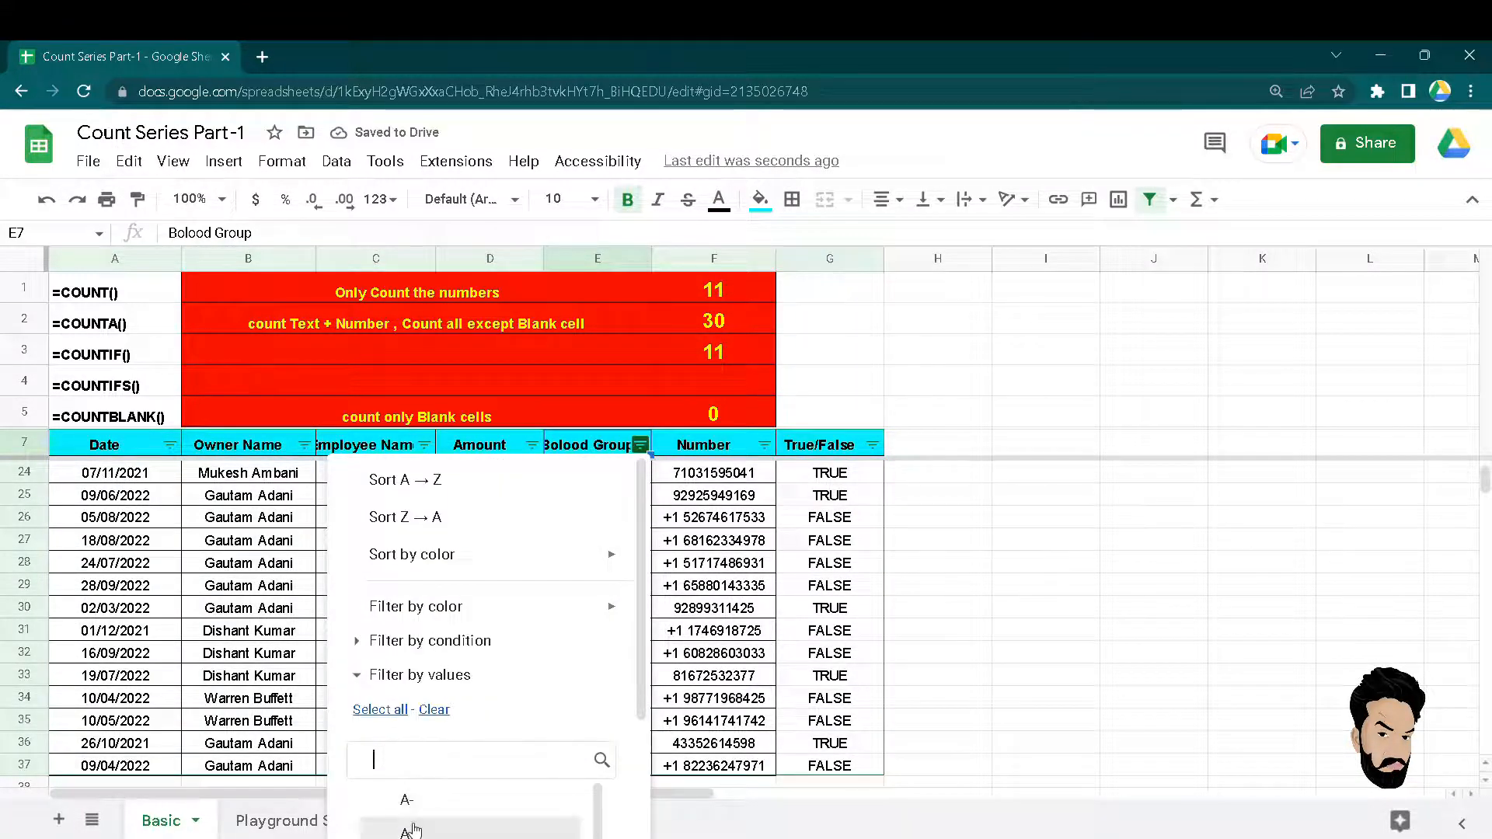
{"action": "left_click", "coordinate": [413, 831]}
{"action": "scroll", "coordinate": [491, 770], "scroll_direction": "down", "scroll_amount": 2}
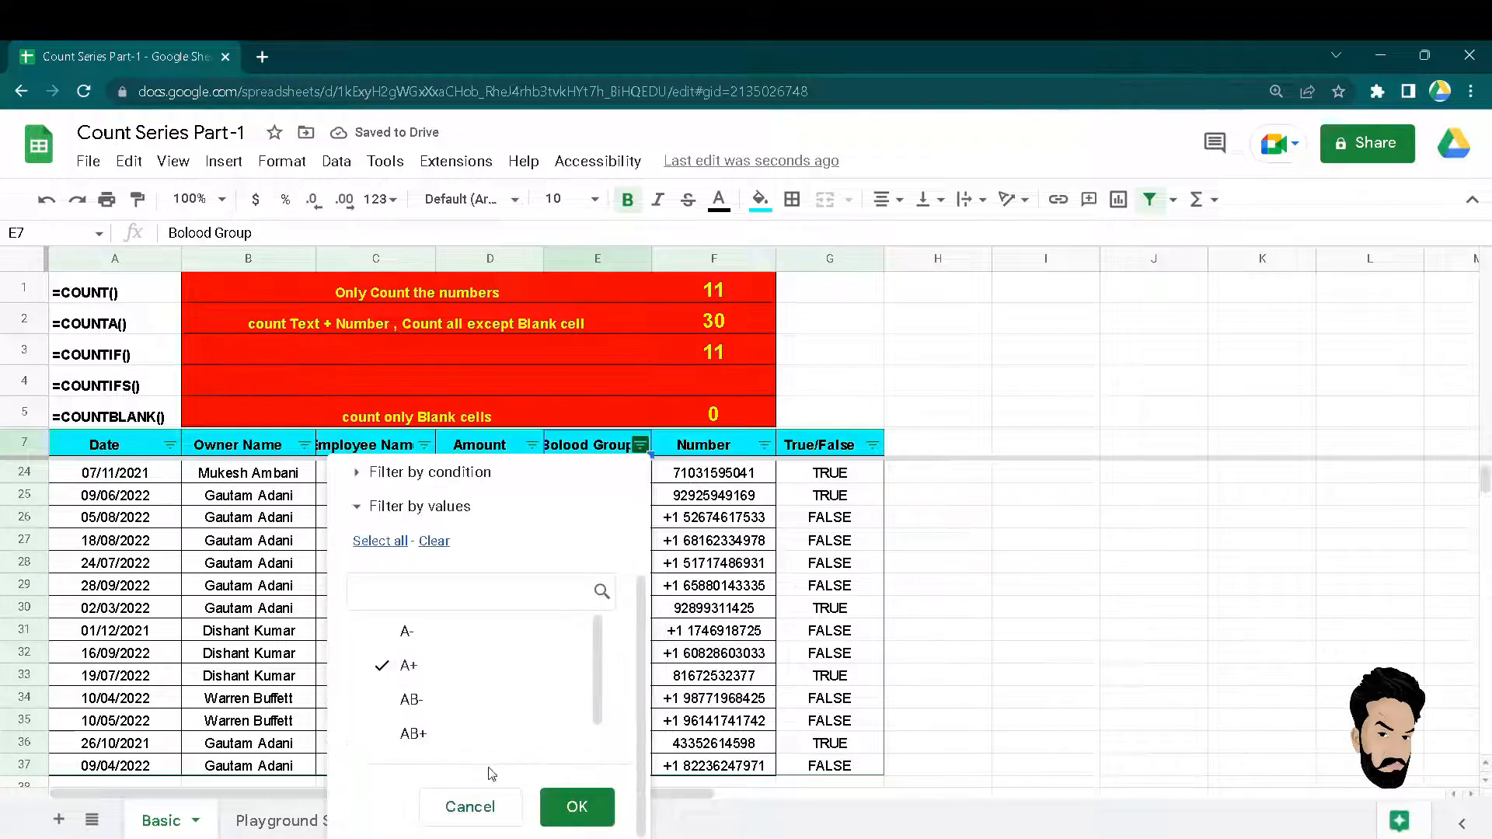
{"action": "left_click", "coordinate": [576, 807]}
{"action": "key", "text": "Down"}
{"action": "key", "text": "ctrl+shift+Down"}
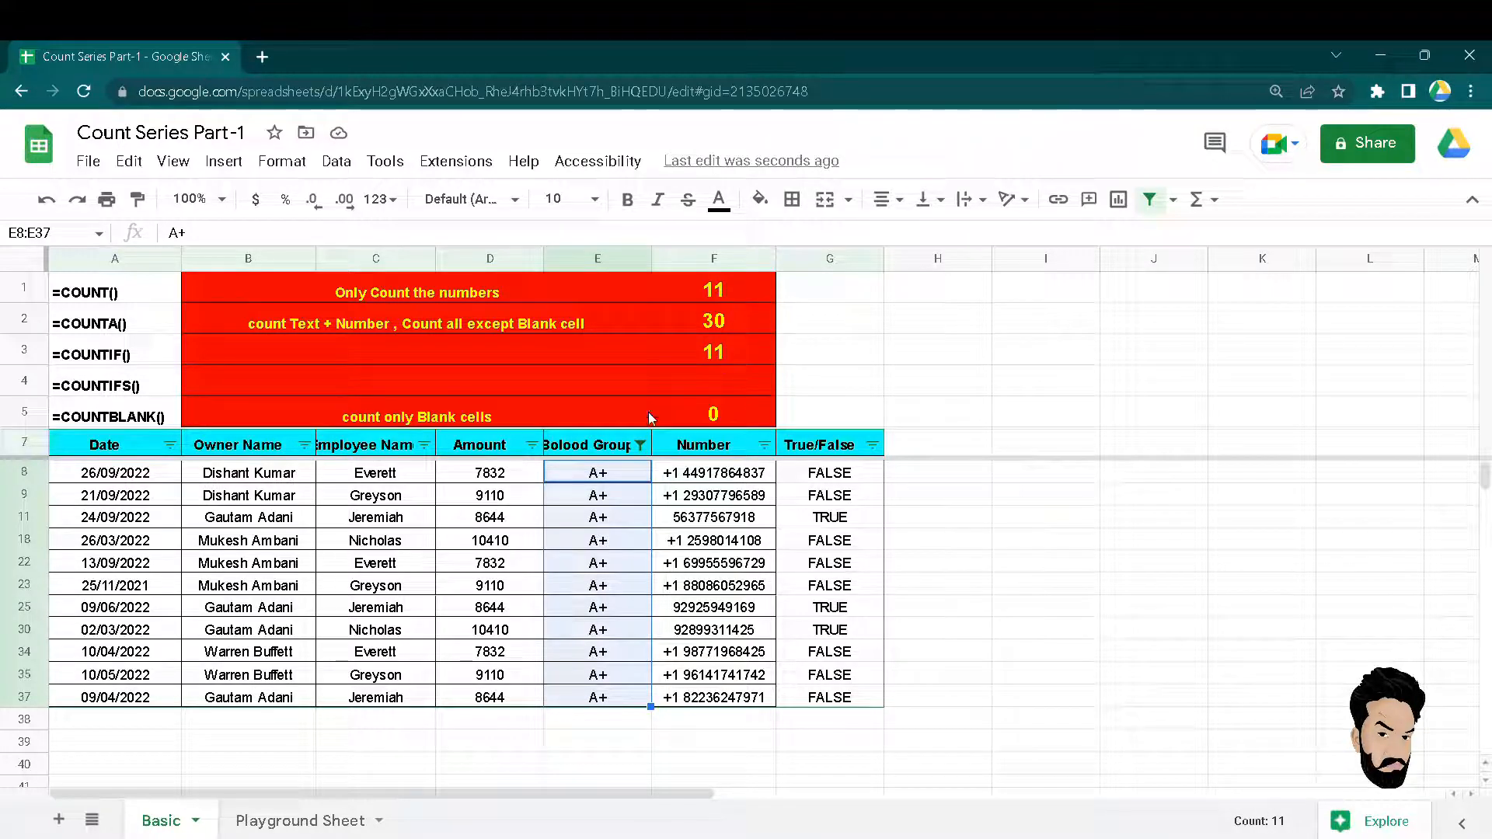
{"action": "left_click", "coordinate": [1150, 199]}
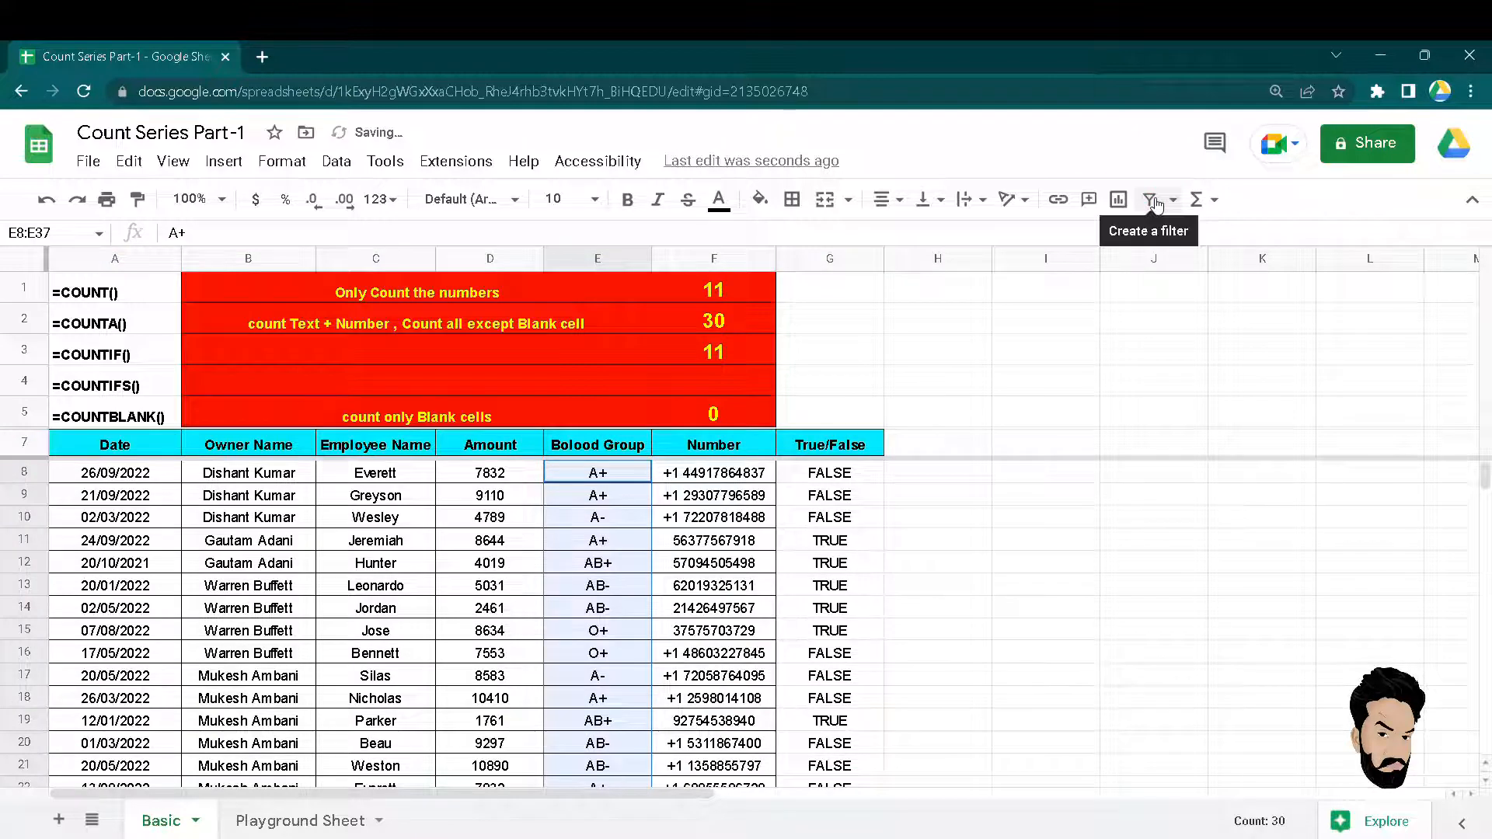
{"action": "key", "text": "Left"}
{"action": "key", "text": "Up"}
{"action": "key", "text": "Right"}
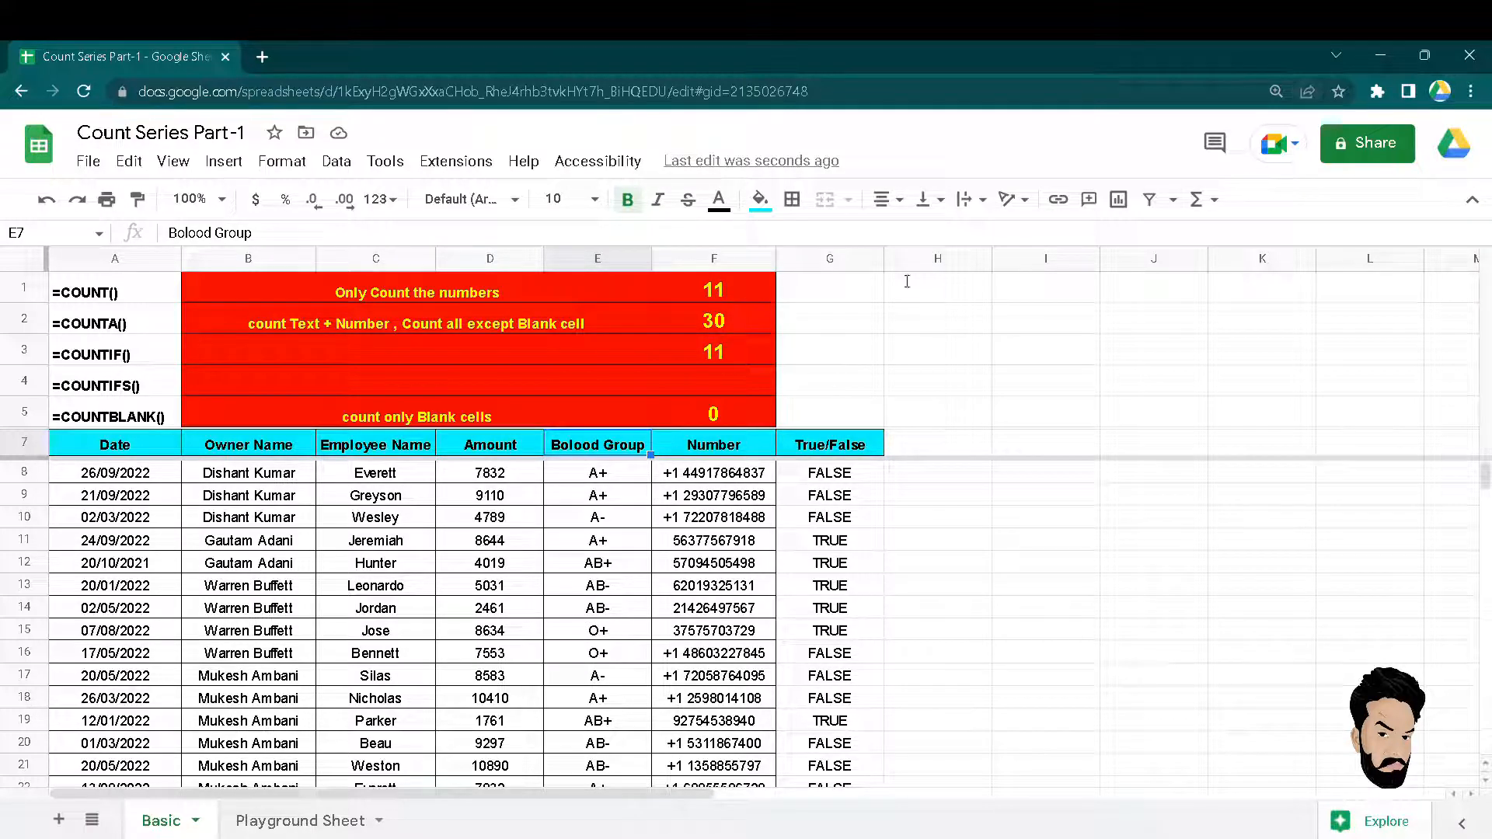
Change the F3 COUNTIF criterion from "A+" to "A-" so it returns 6.
{"action": "left_click", "coordinate": [732, 356]}
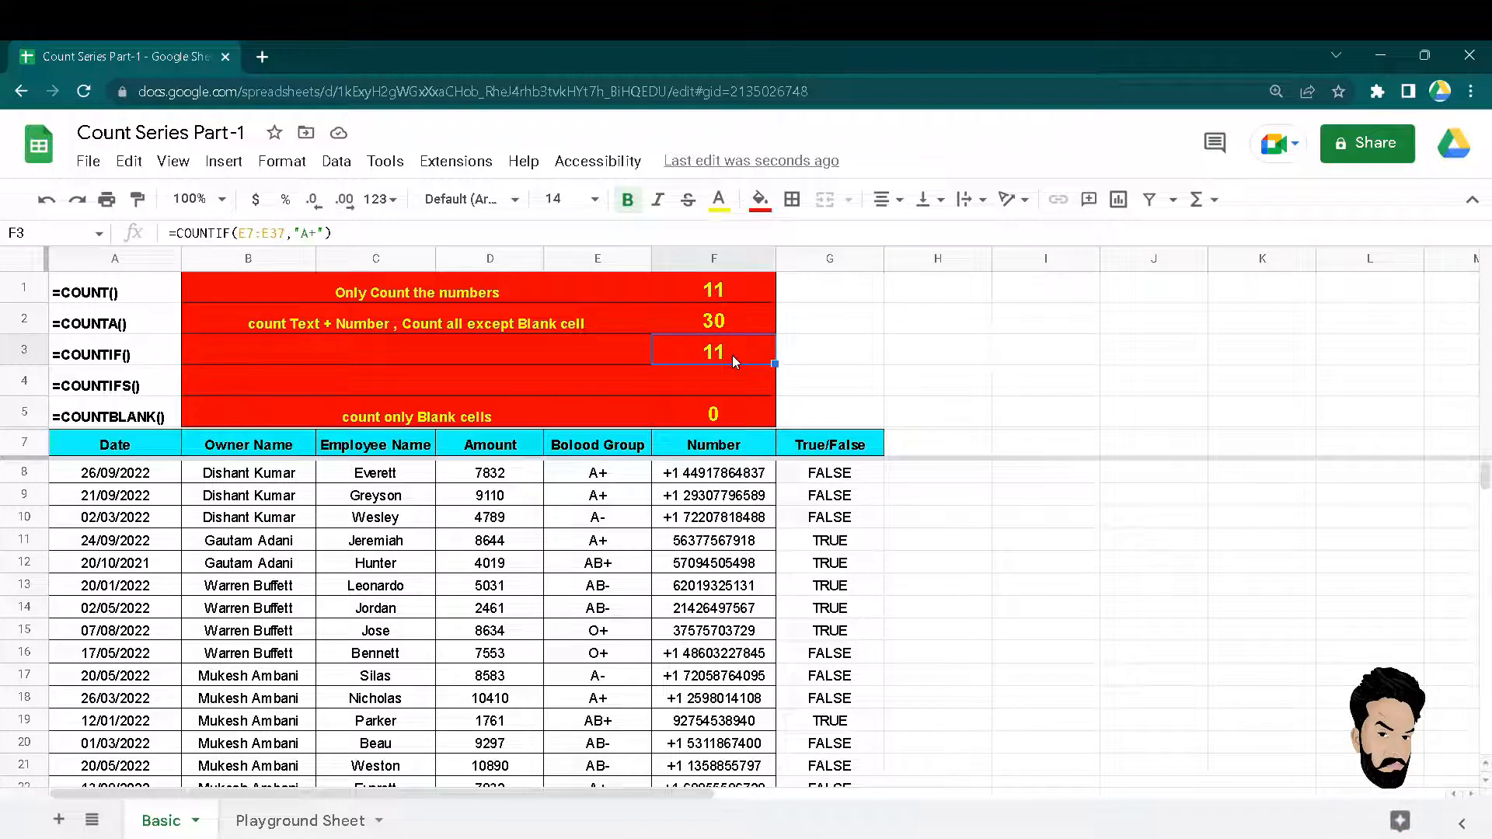
{"action": "double_click", "coordinate": [732, 355]}
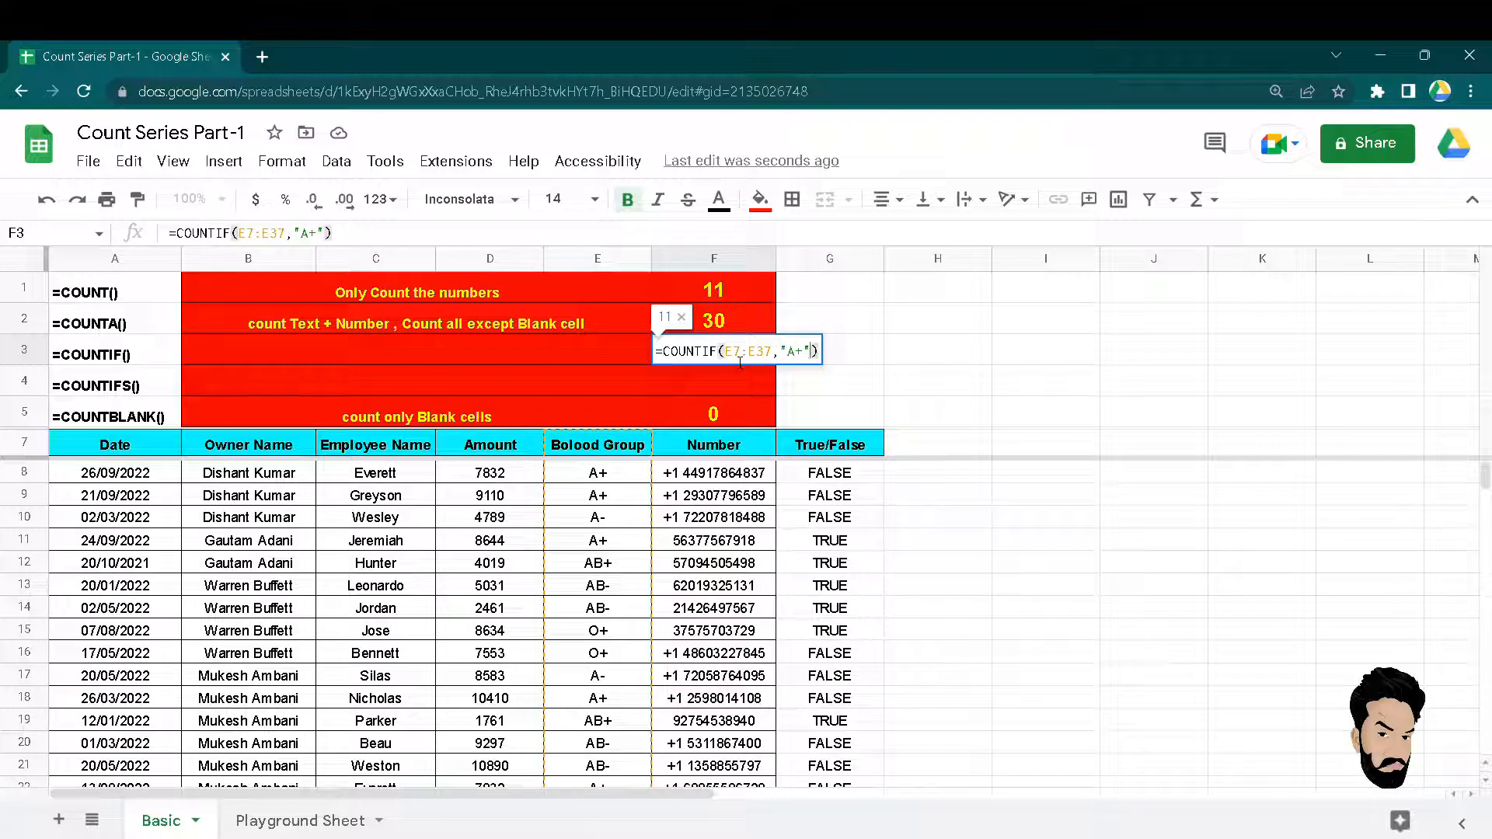
{"action": "key", "text": "Left"}
{"action": "key", "text": "BackSpace"}
{"action": "type", "text": "-"}
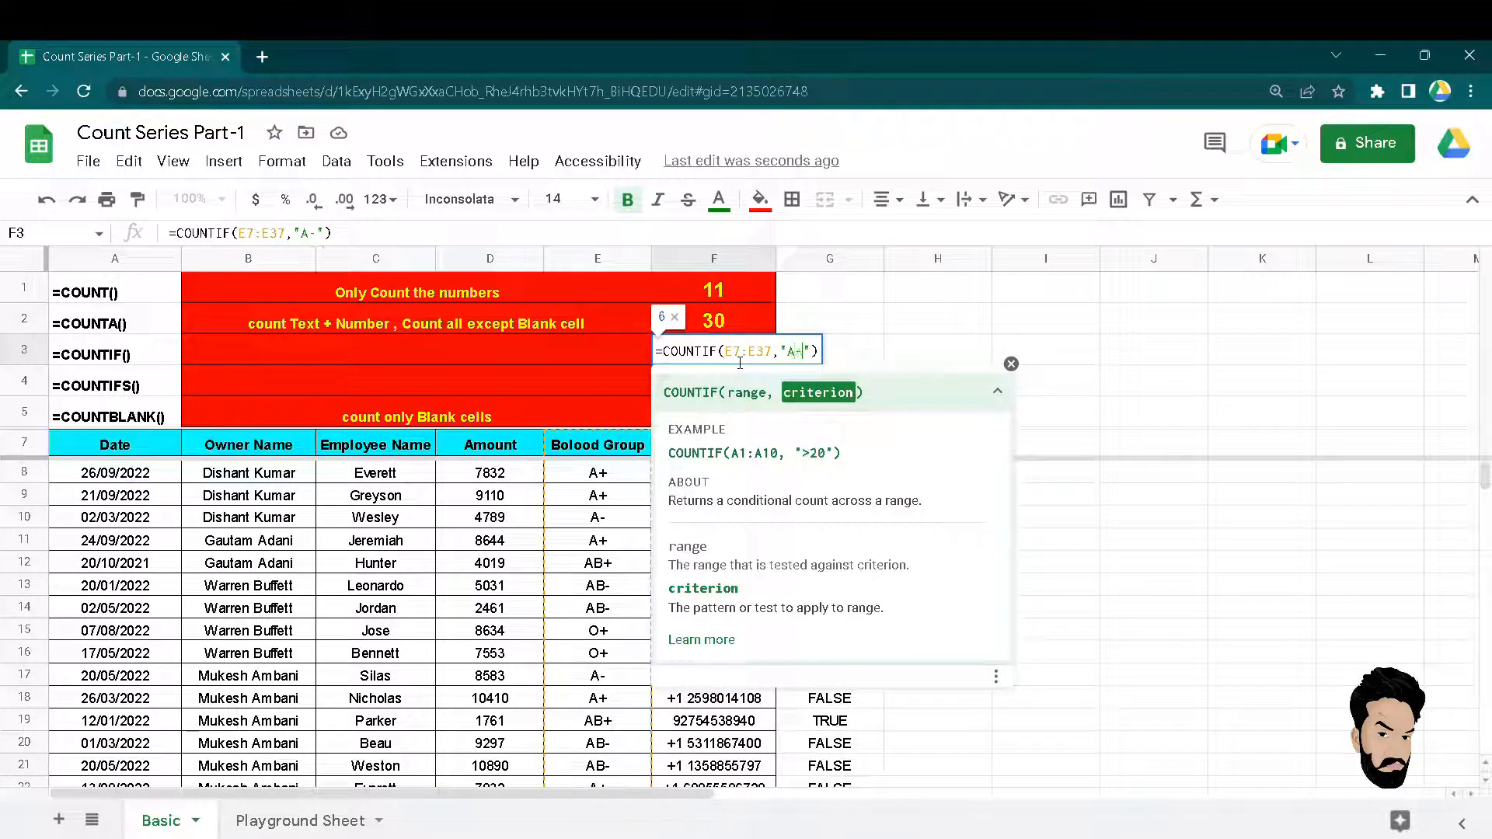
{"action": "key", "text": "Return"}
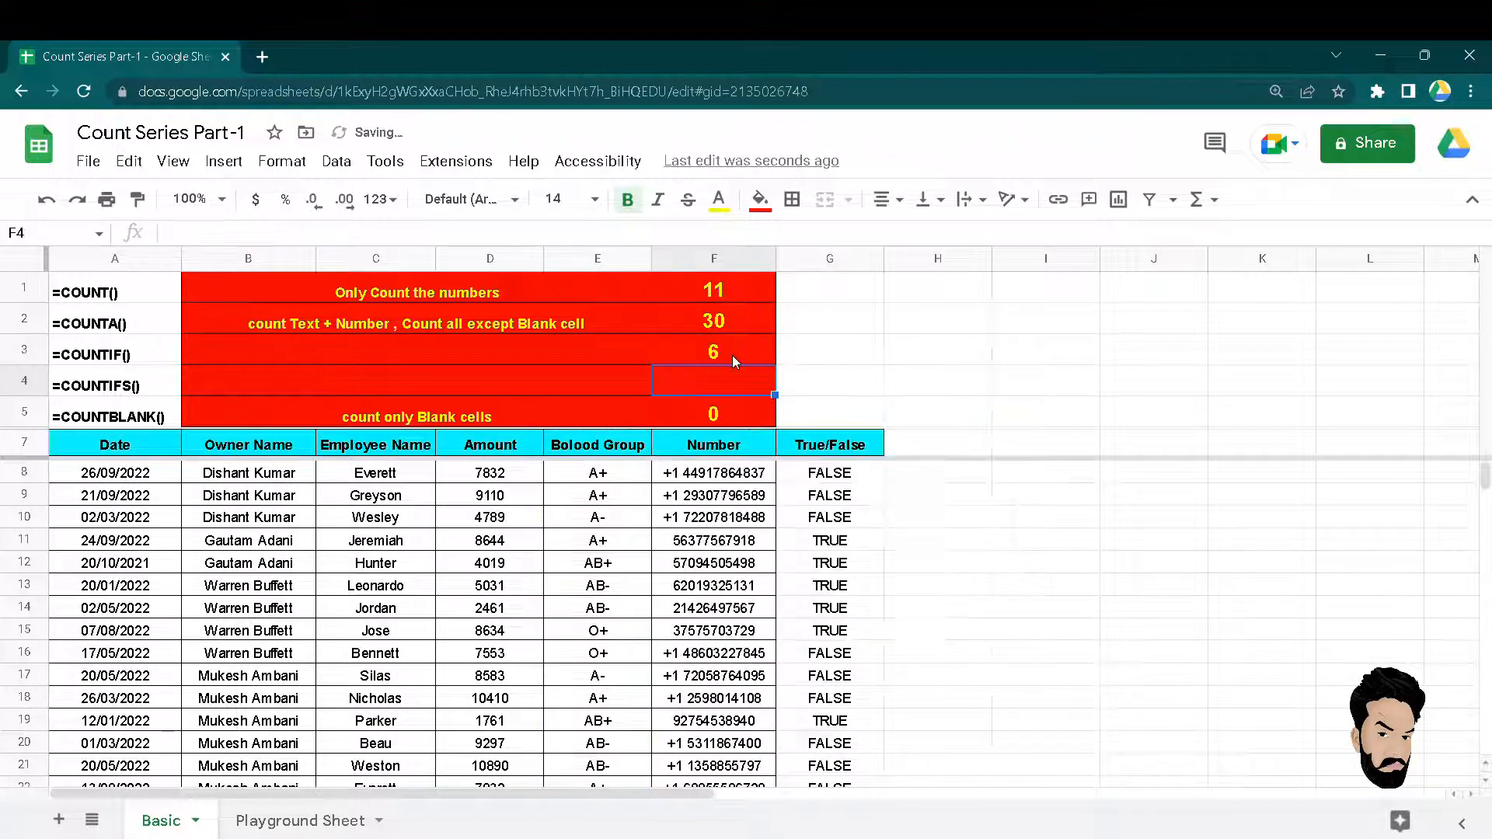
{"action": "left_click", "coordinate": [731, 356]}
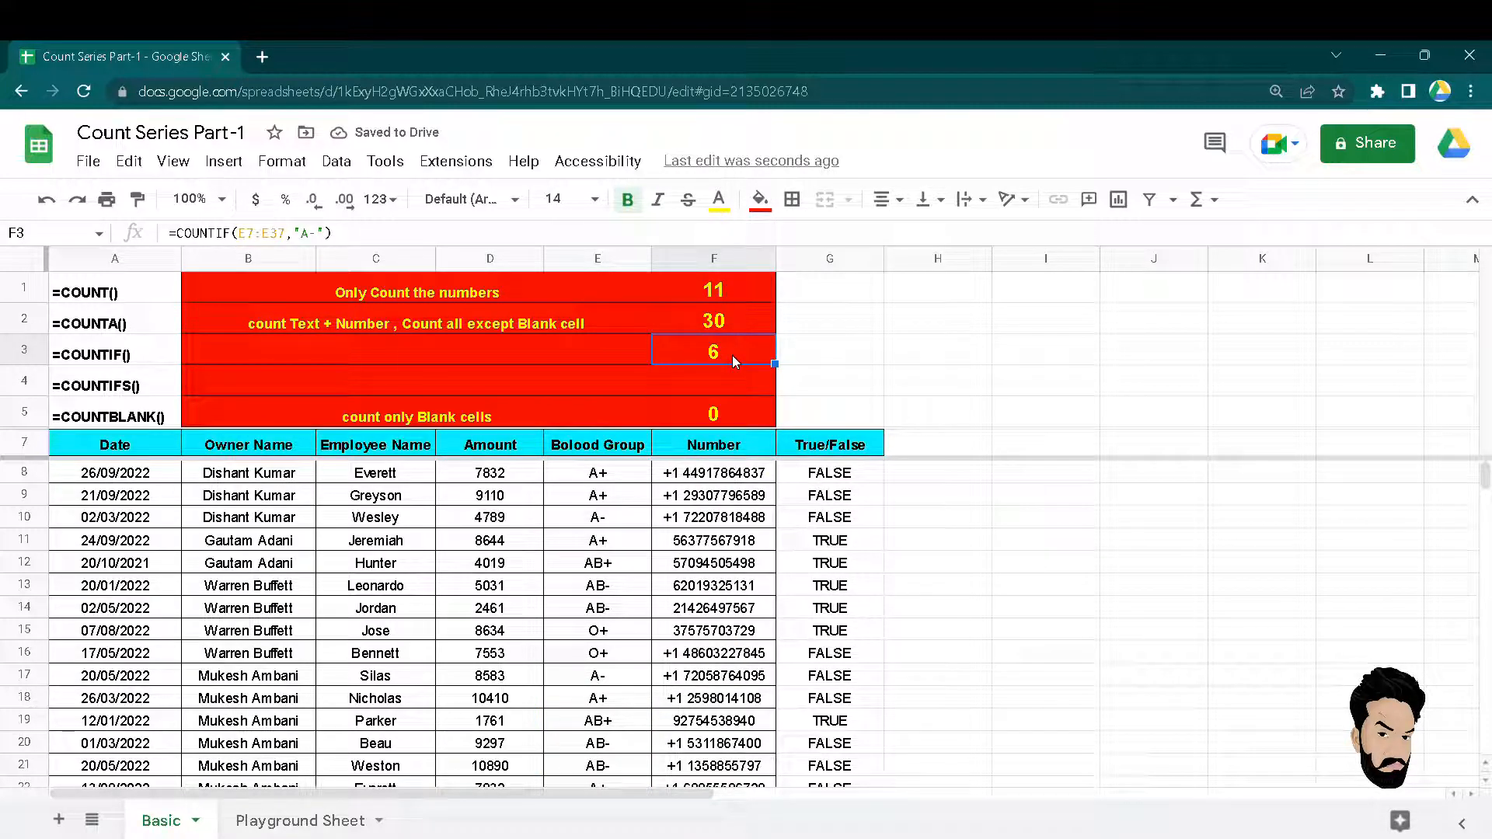
Type 'count with single condition' into the red description cell B3:E3 beside F3.
{"action": "key", "text": "Left"}
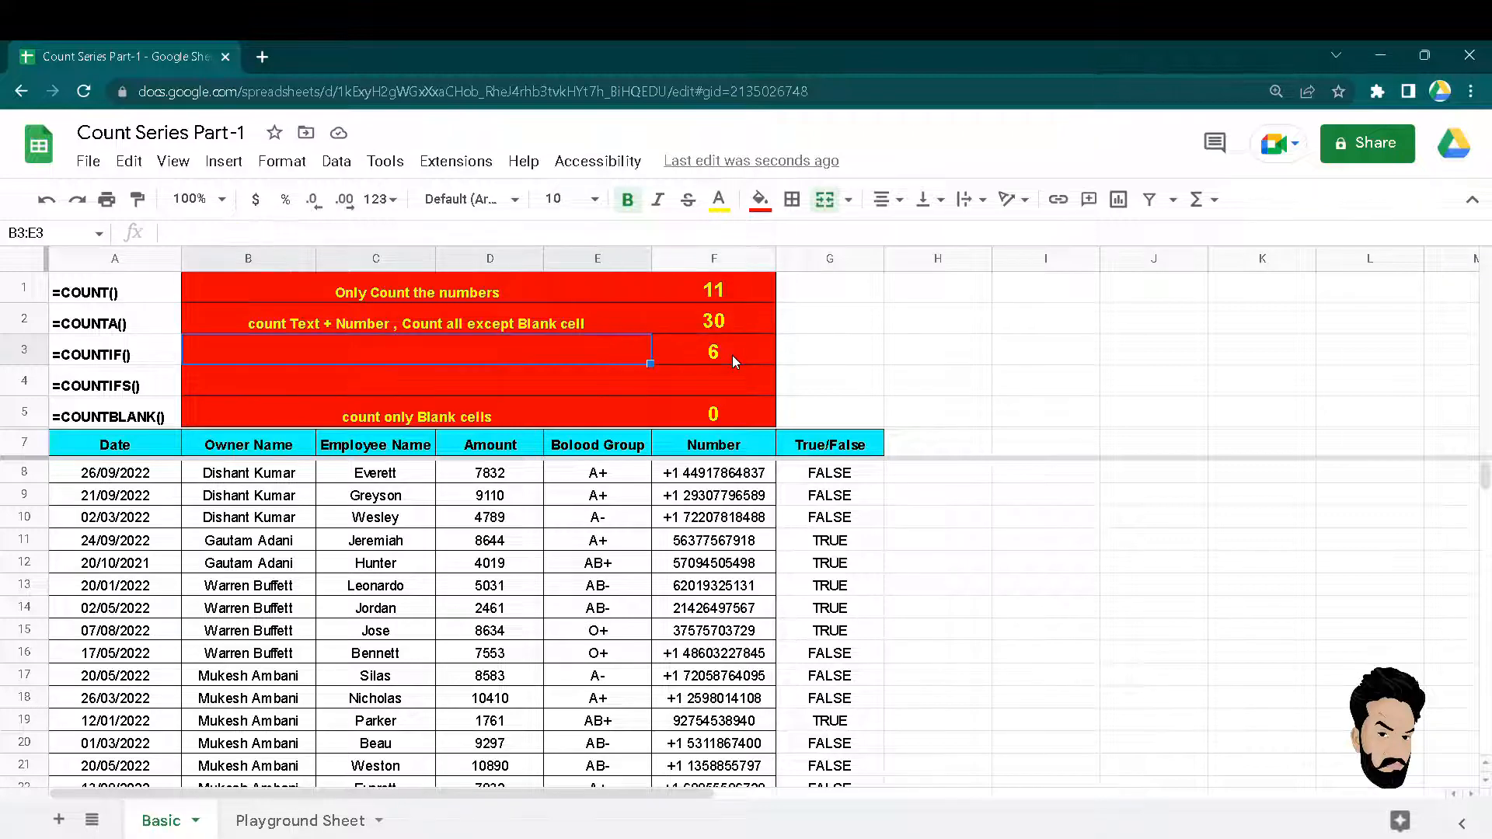
{"action": "type", "text": "count"}
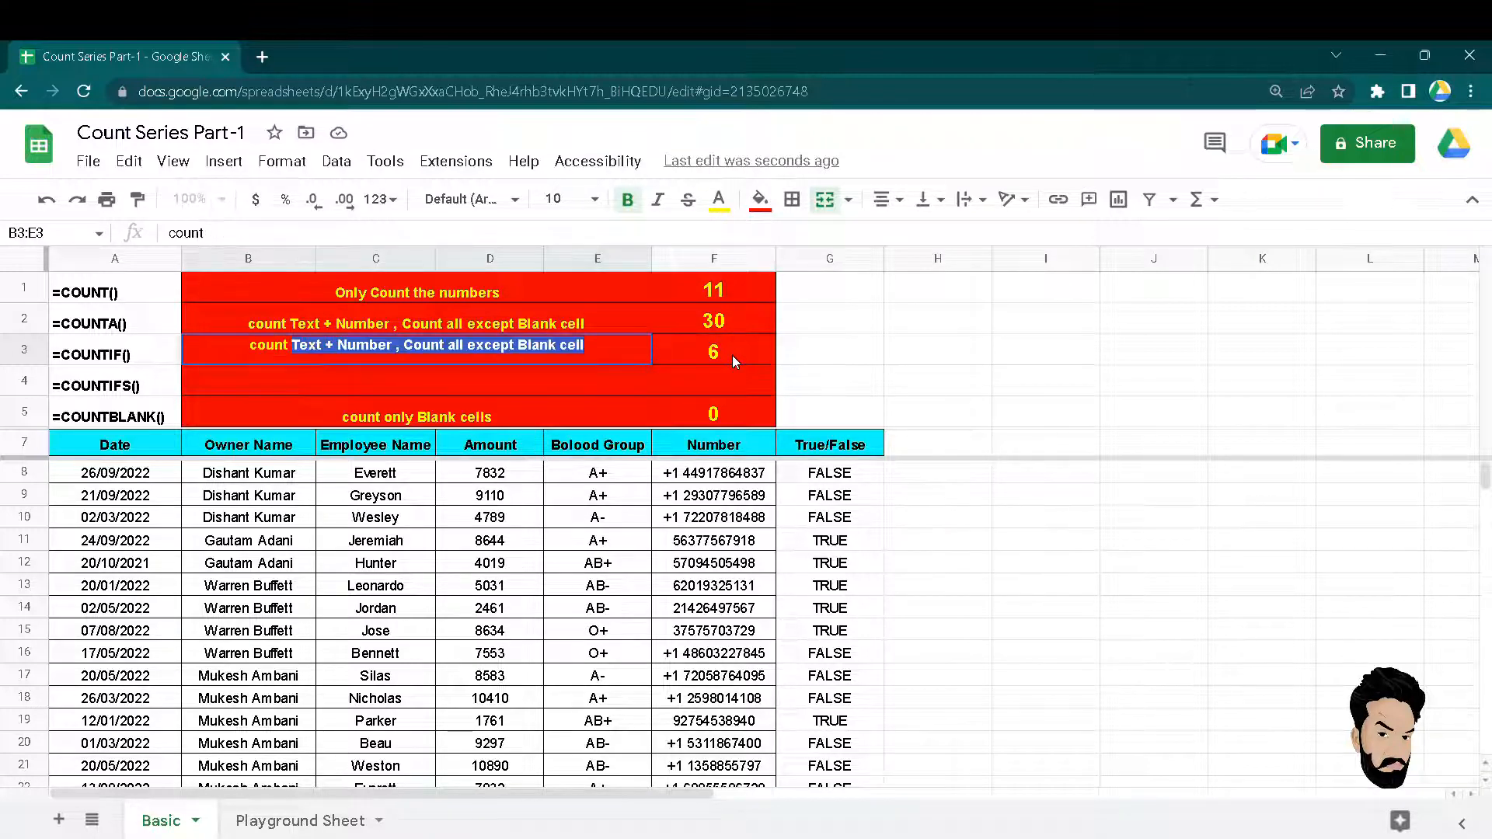
{"action": "type", "text": " with s"}
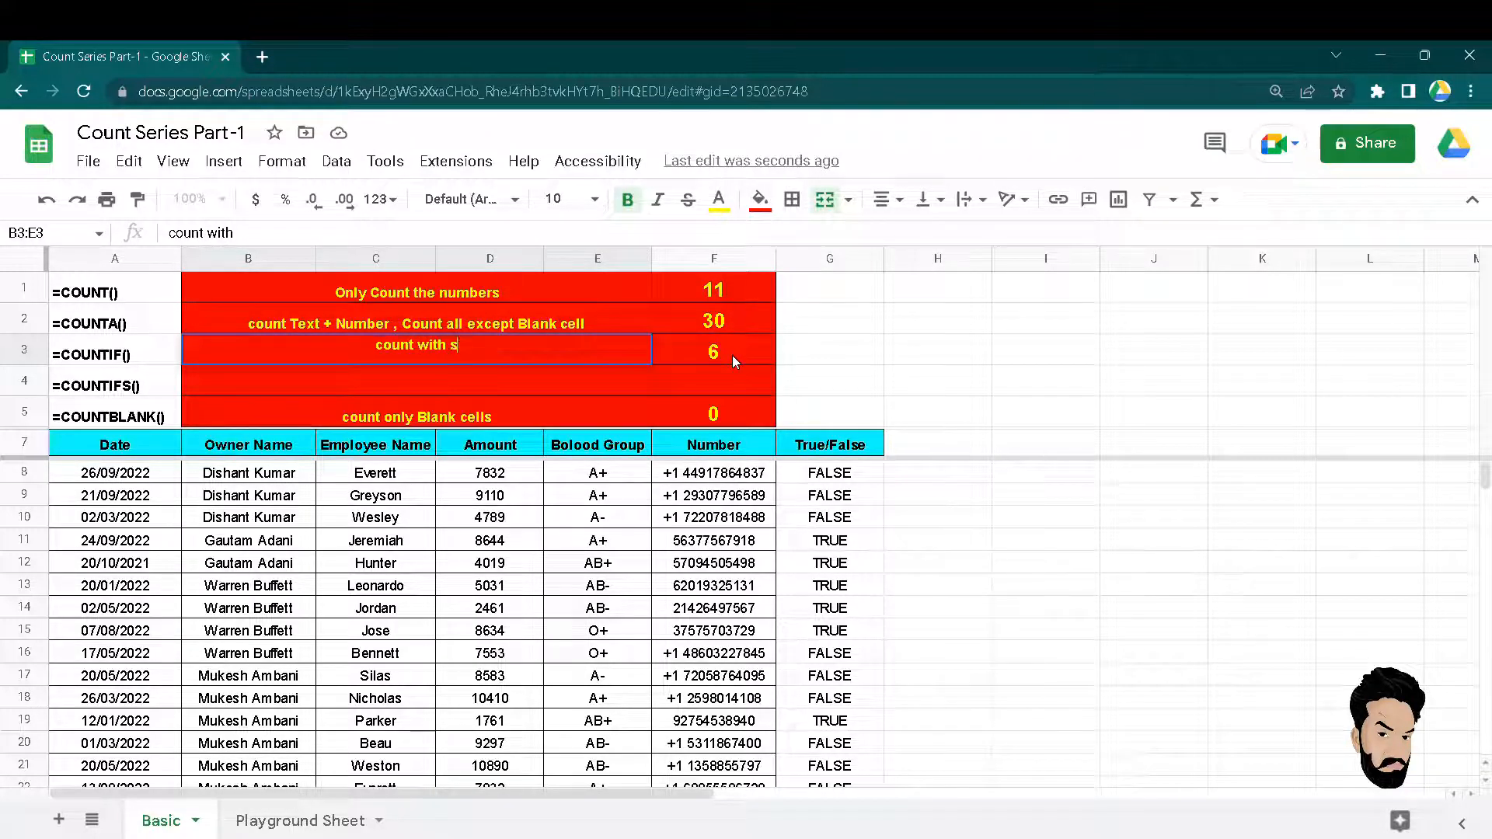
{"action": "type", "text": "ingle "}
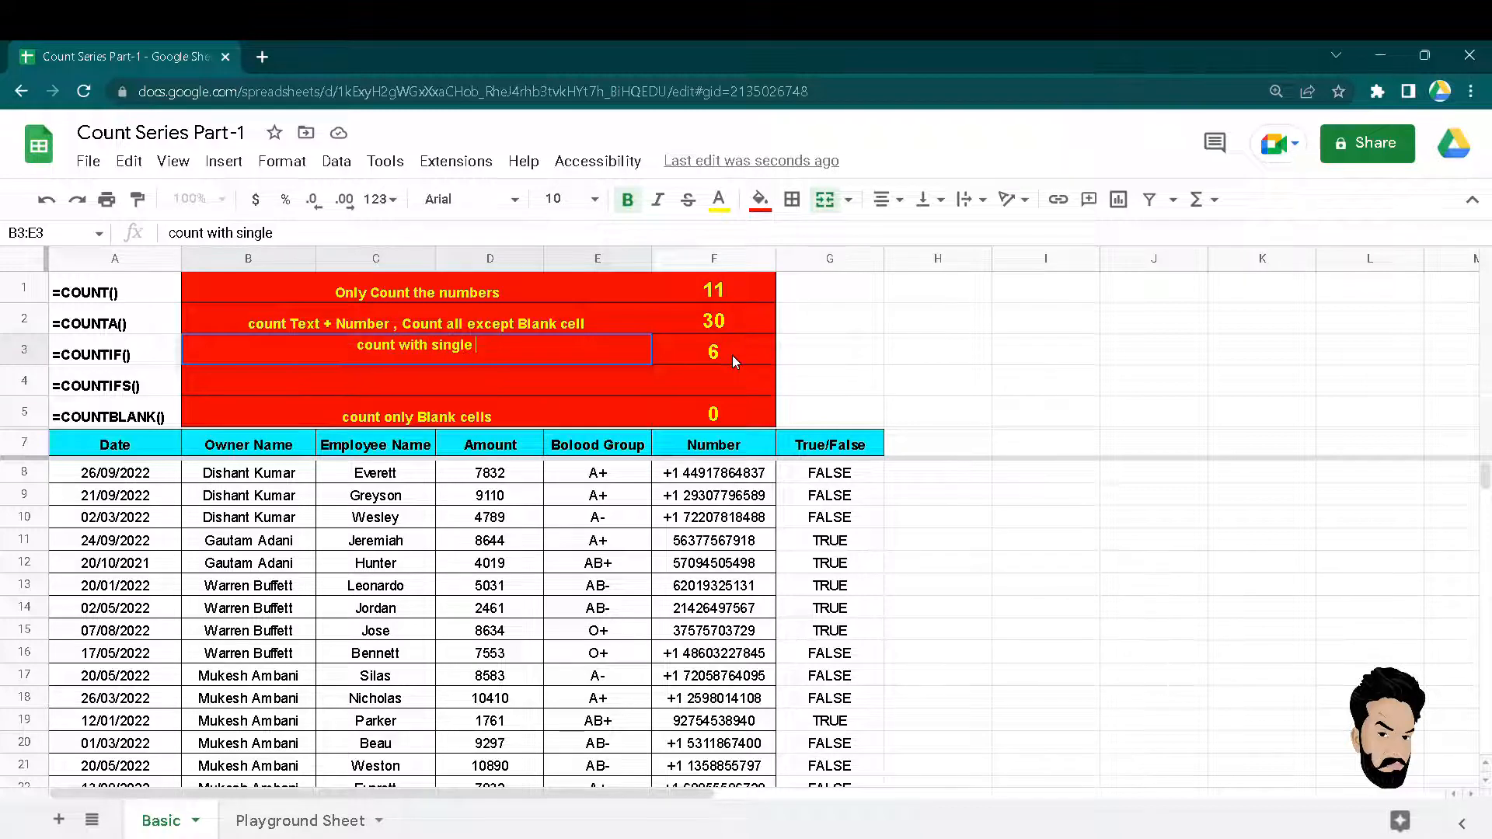
{"action": "type", "text": "condition"}
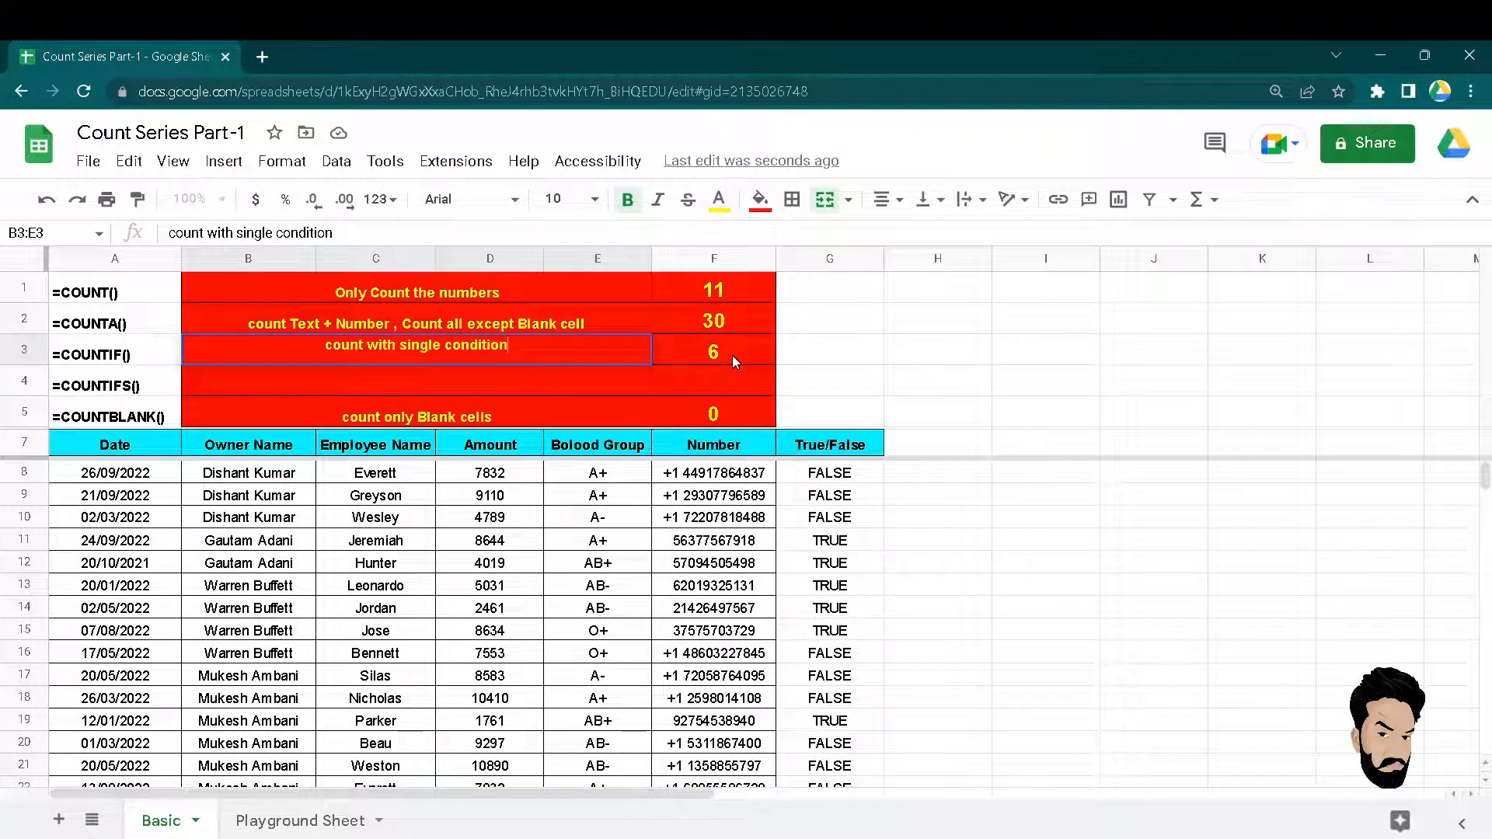
{"action": "key", "text": "Return"}
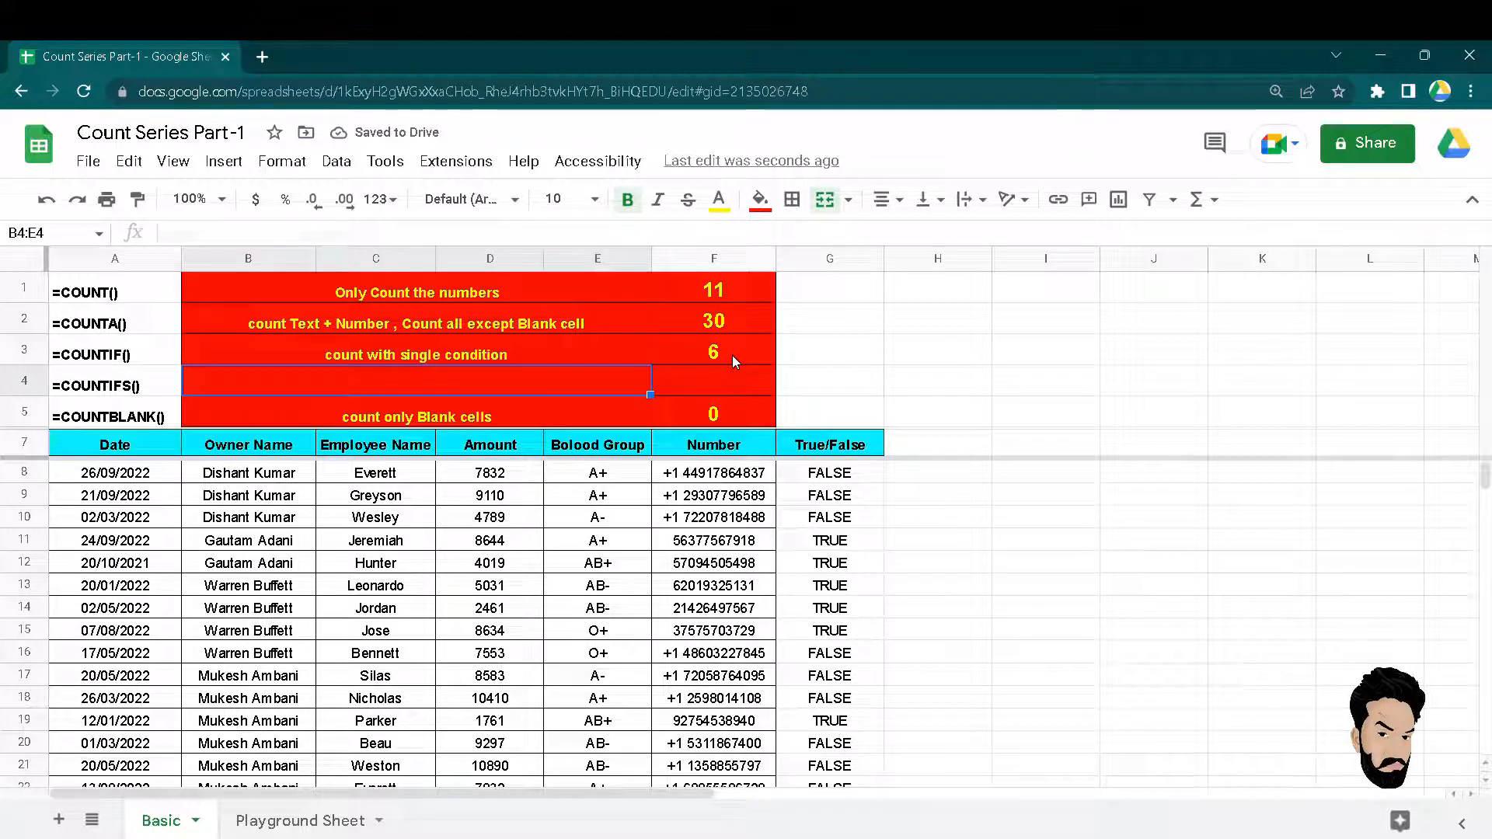
{"action": "key", "text": "Down"}
{"action": "key", "text": "Up"}
{"action": "key", "text": "Left"}
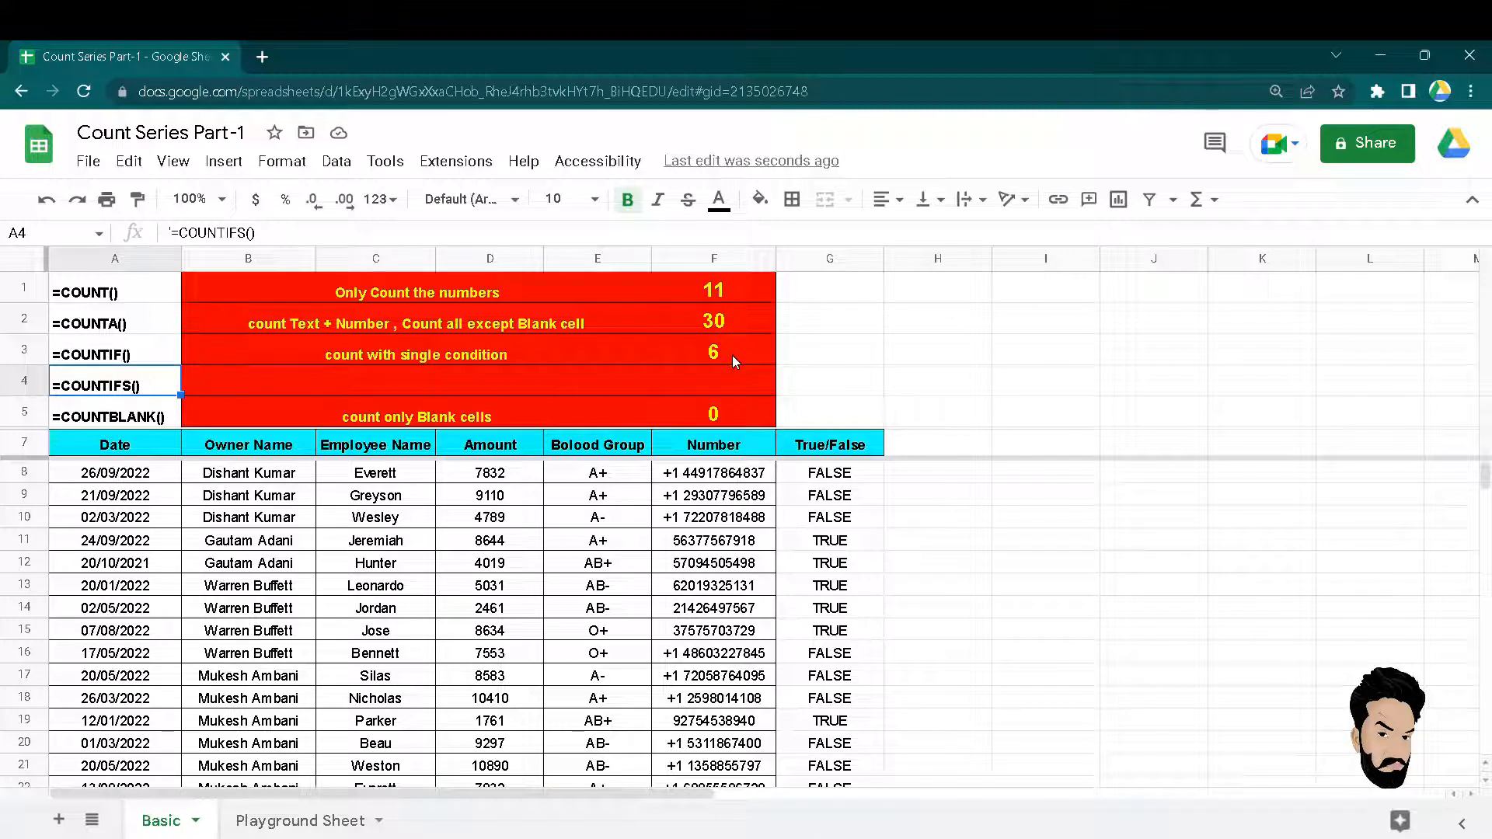
{"action": "key", "text": "Right"}
{"action": "key", "text": "Left"}
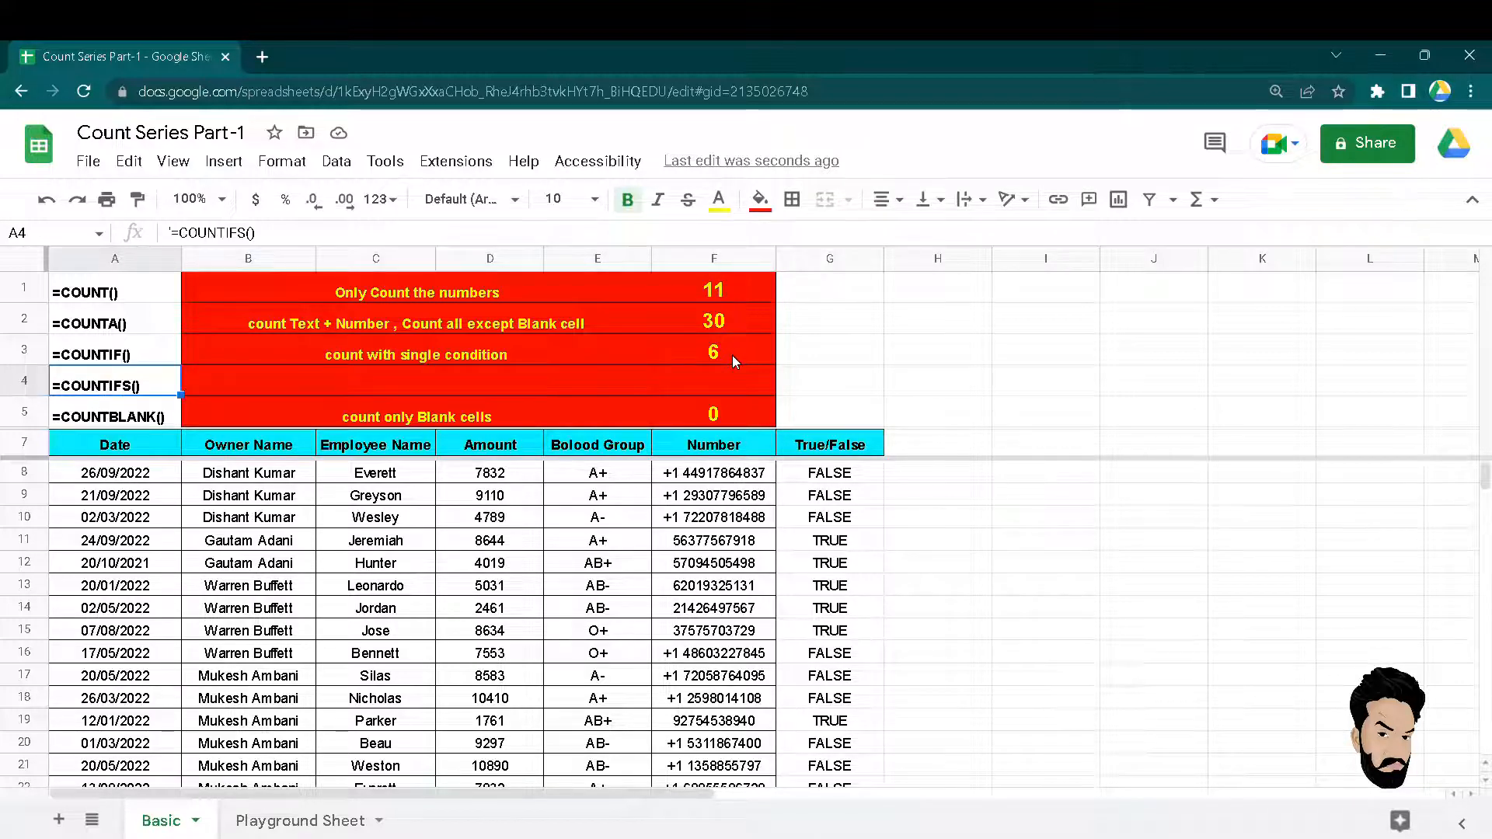
{"action": "key", "text": "Right"}
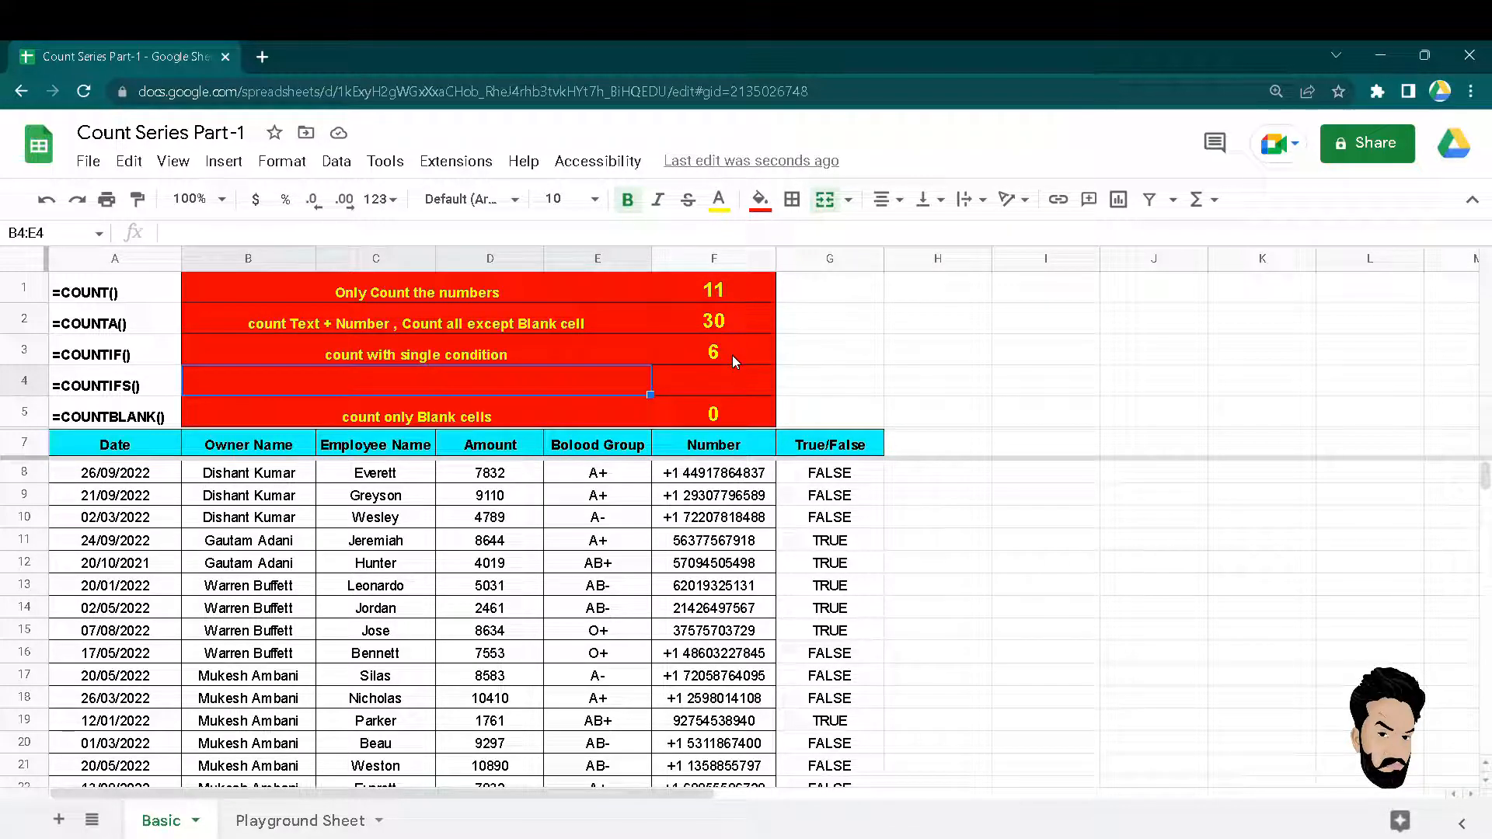
{"action": "key", "text": "Left"}
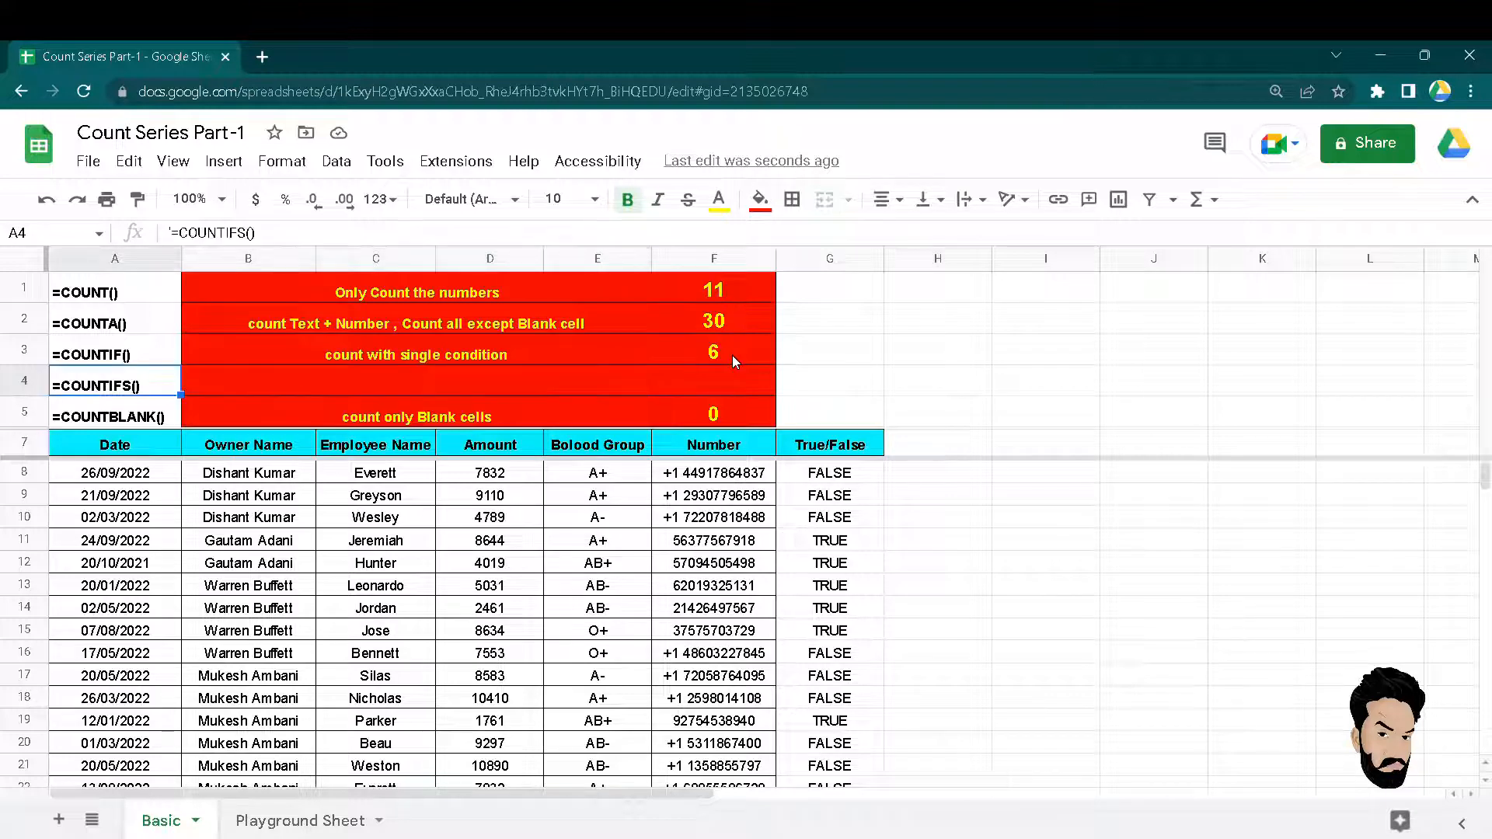
{"action": "key", "text": "Right"}
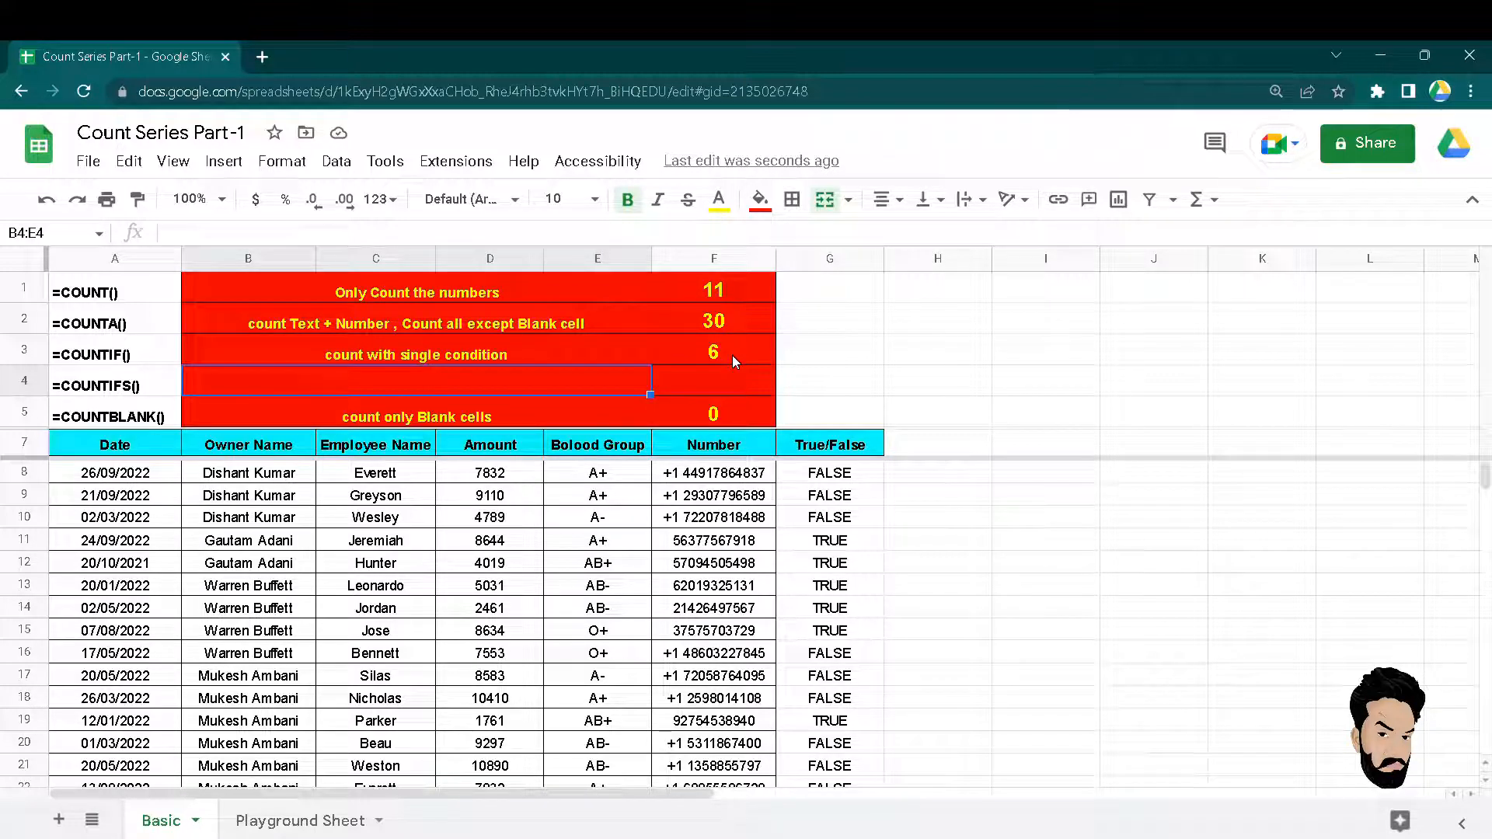
{"action": "key", "text": "Up"}
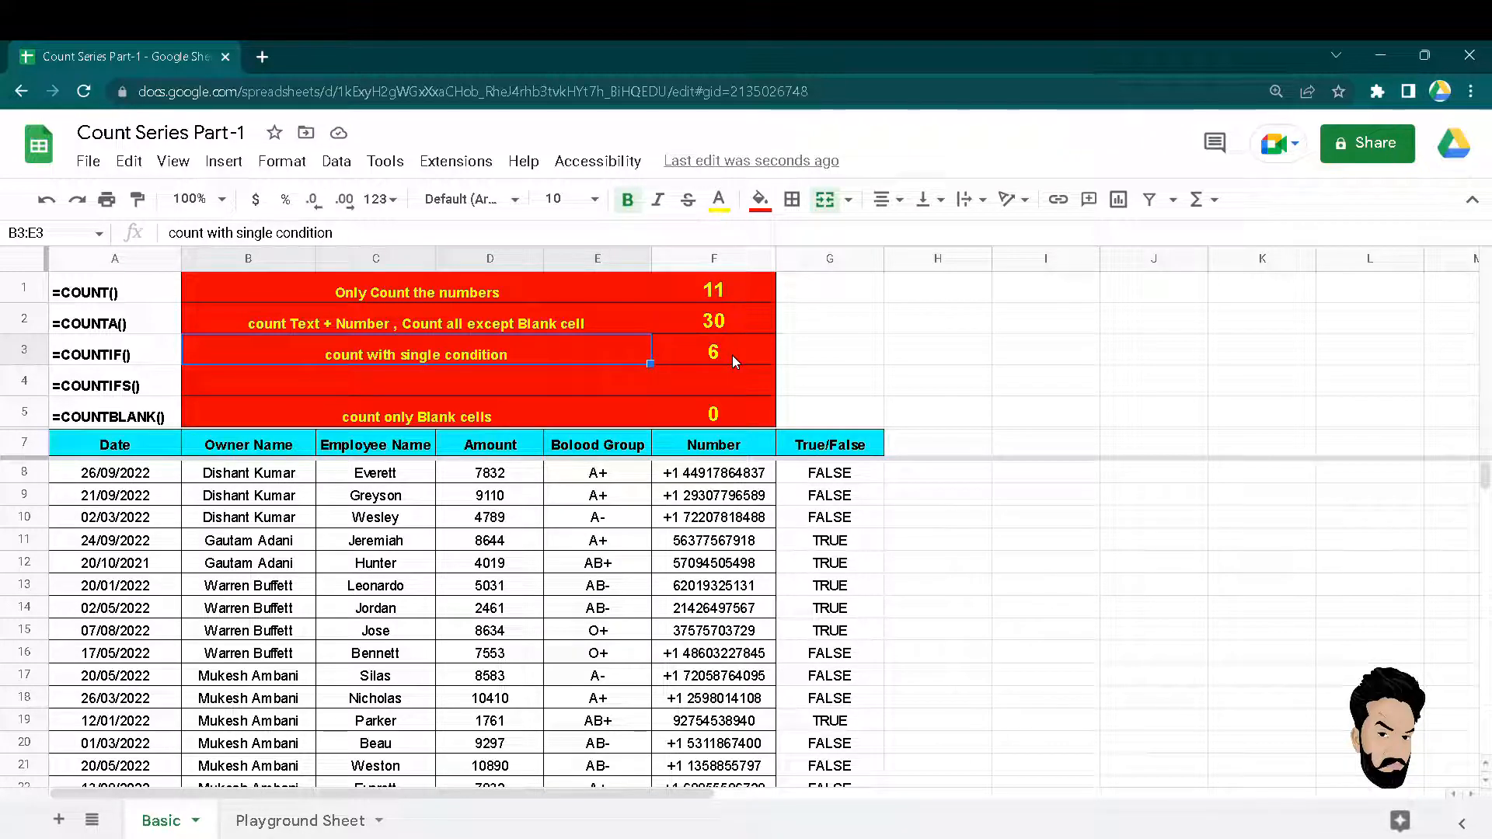
{"action": "key", "text": "Down"}
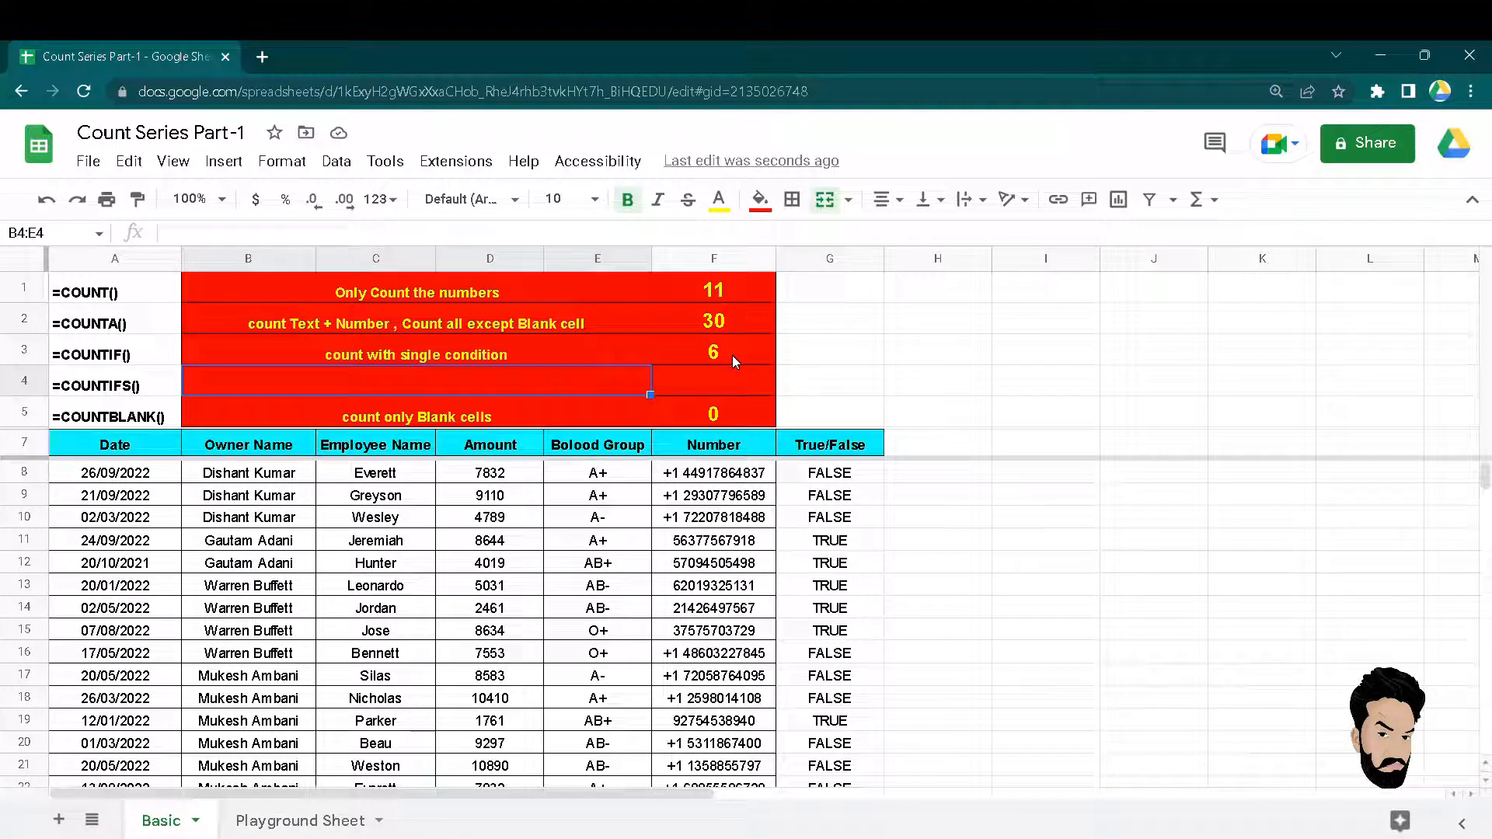
{"action": "left_click_drag", "start_coordinate": [267, 453], "coordinate": [248, 544]}
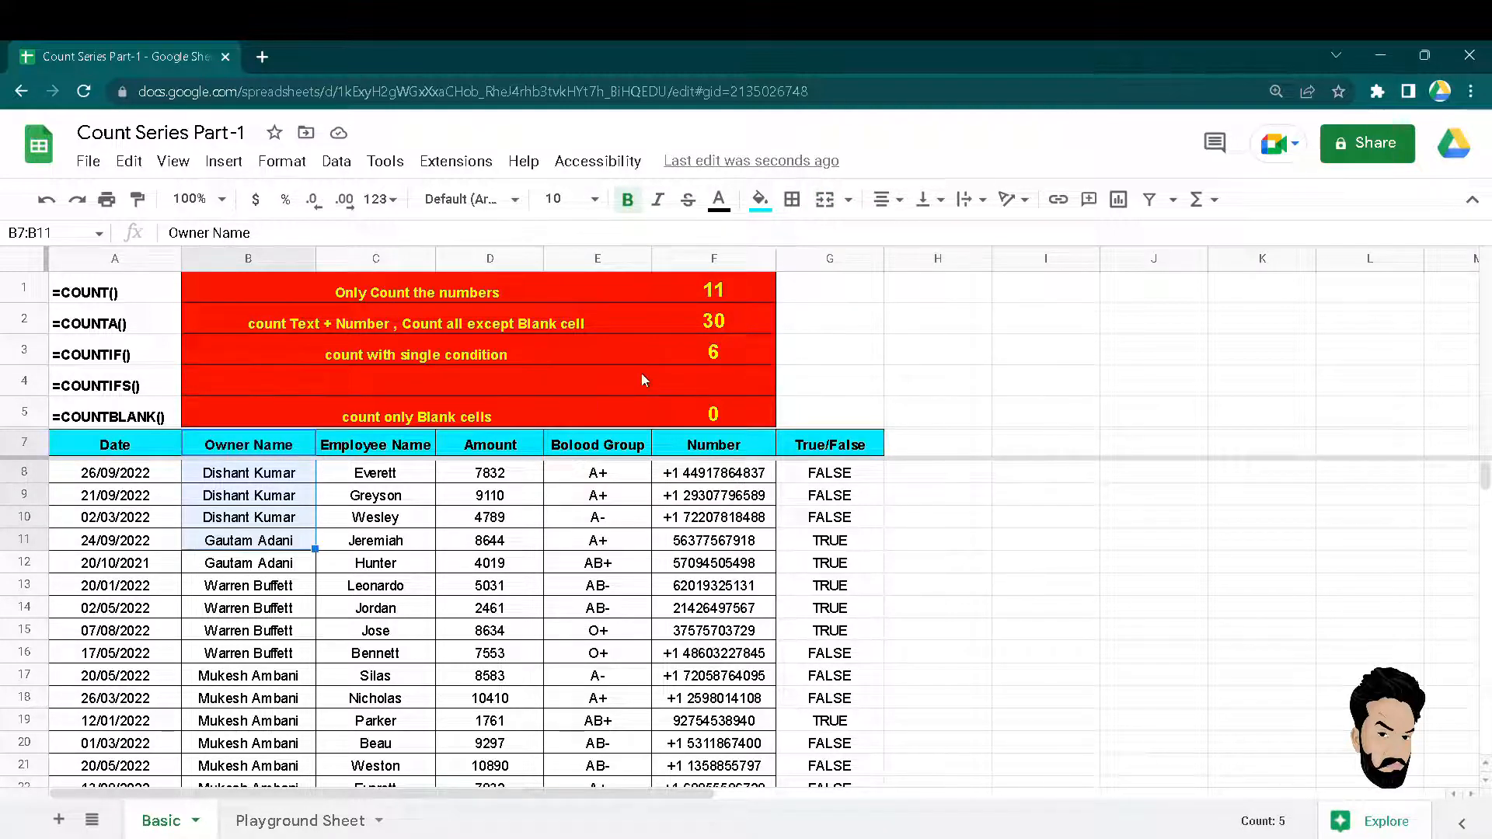
Start a COUNTIFS in F4 with Owner Name range B8:B37 and an owner's name as criterion.
{"action": "left_click", "coordinate": [752, 377]}
{"action": "type", "text": "=c"}
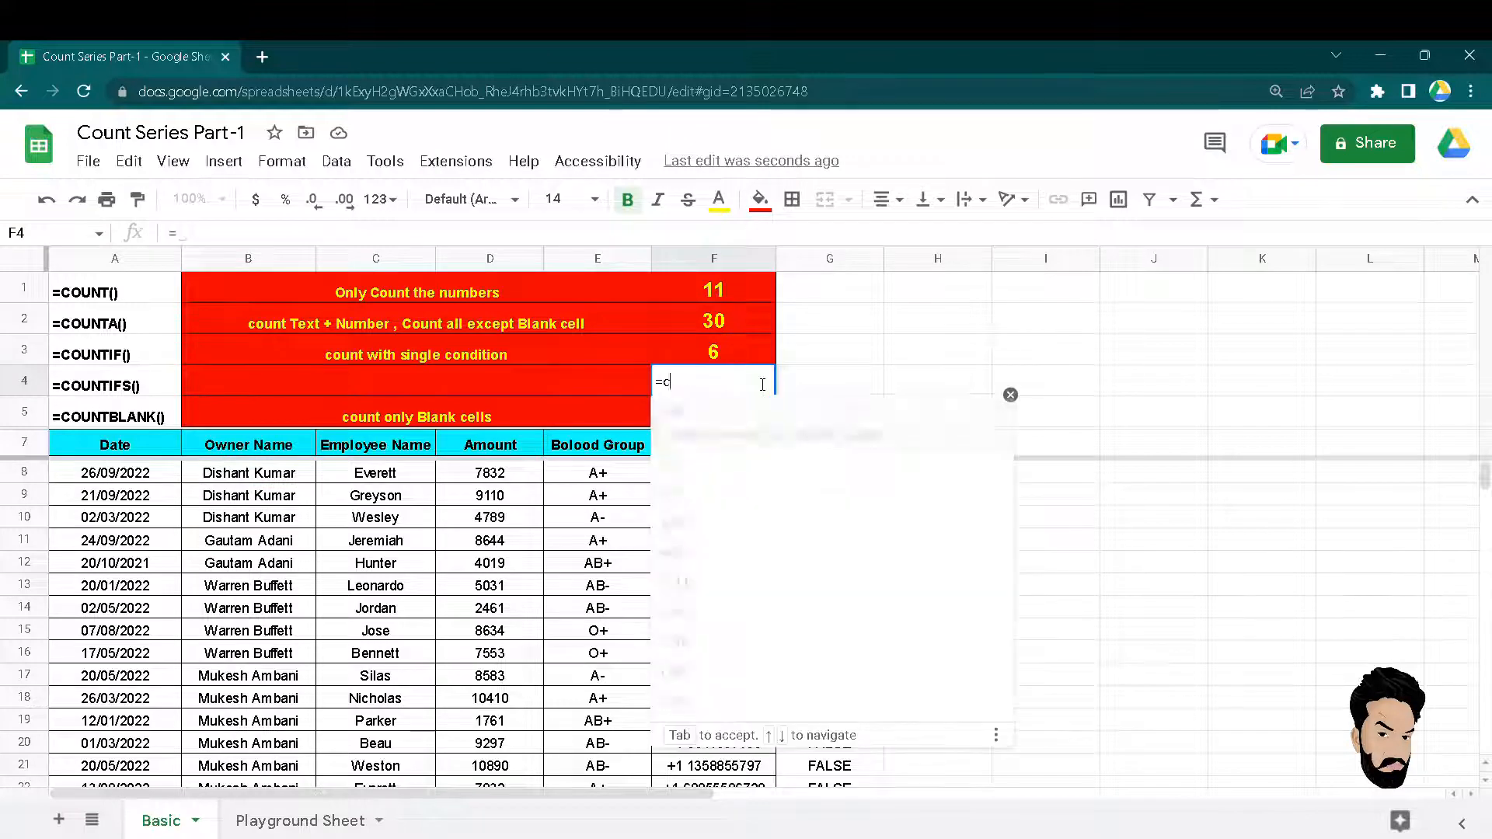
{"action": "type", "text": "ountif"}
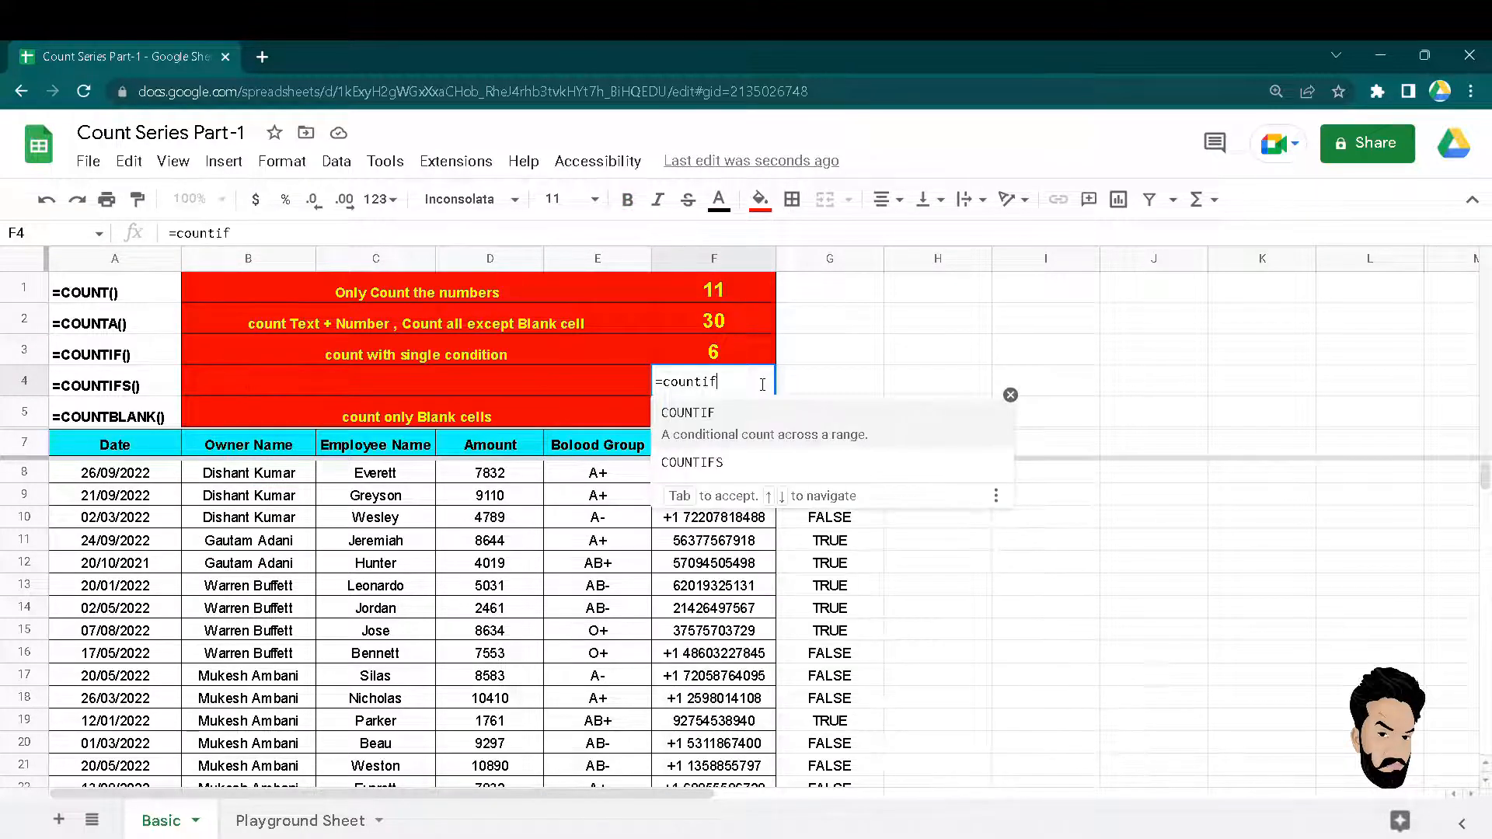
{"action": "key", "text": "Down"}
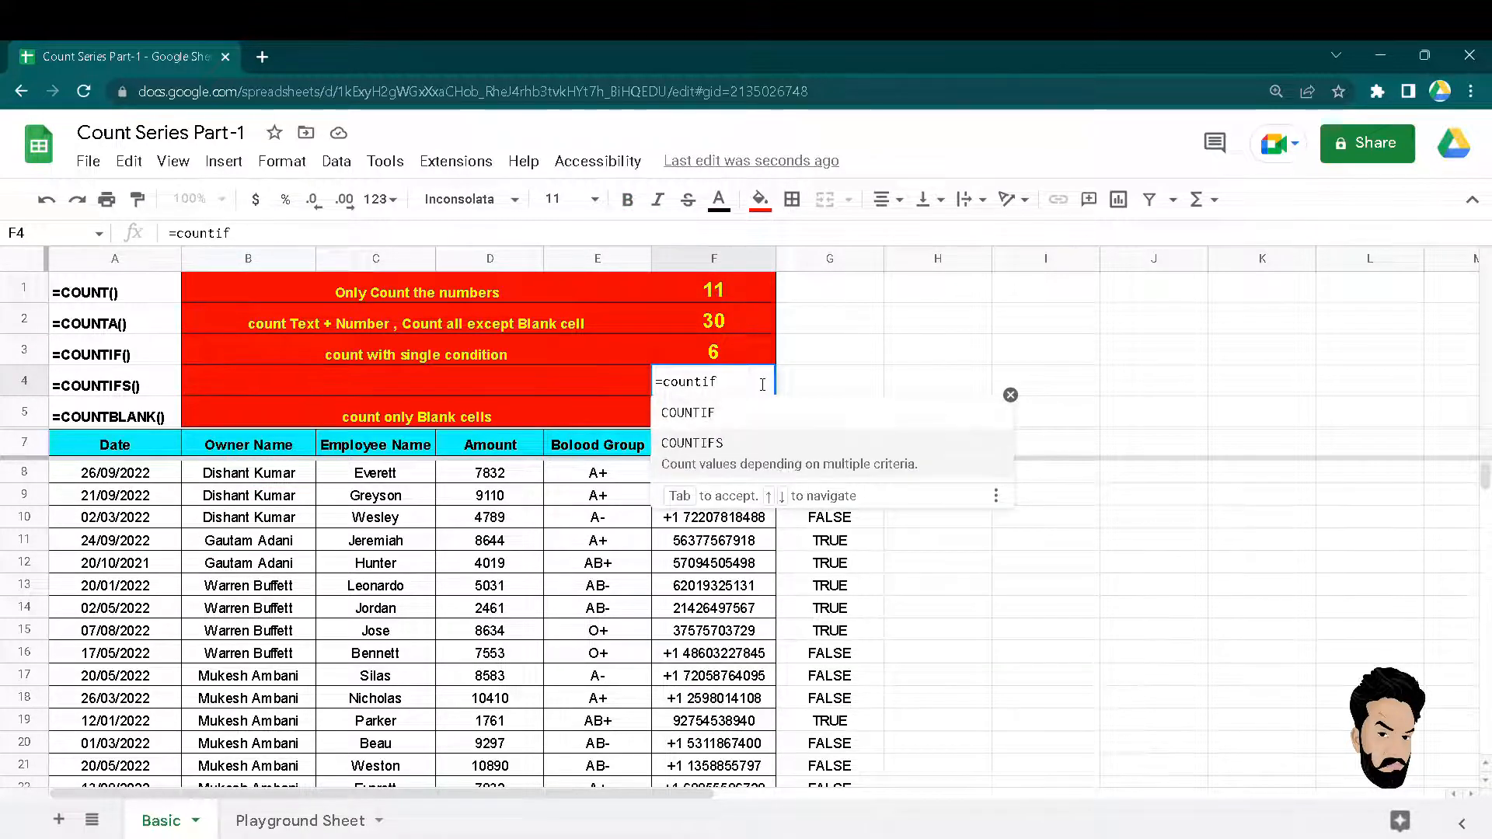
{"action": "key", "text": "Tab"}
{"action": "key", "text": "Down"}
{"action": "key", "text": "Down"}
{"action": "key", "text": "Left"}
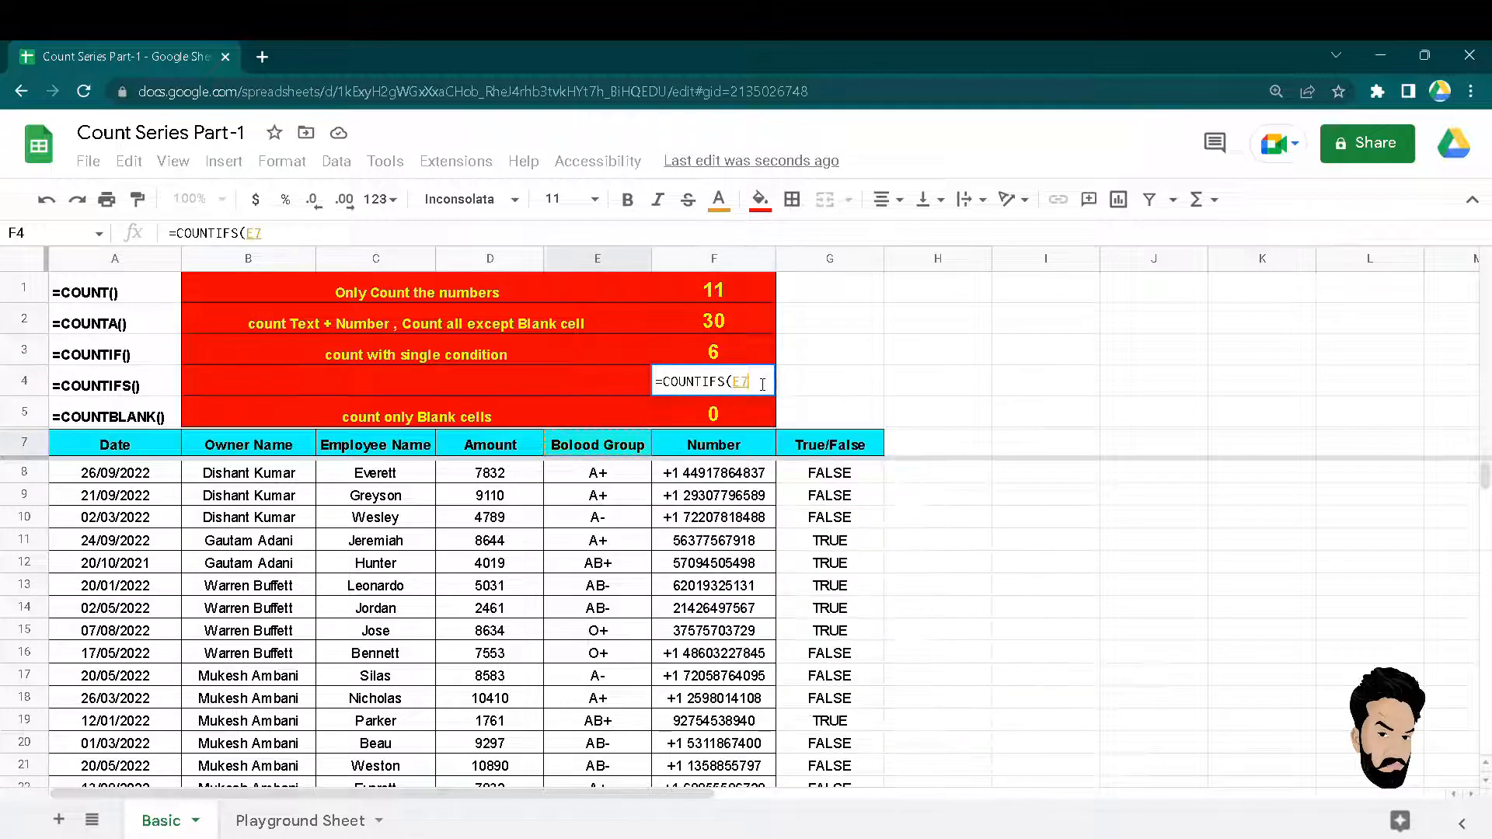
{"action": "key", "text": "Down"}
{"action": "key", "text": "Left"}
{"action": "key", "text": "Left"}
{"action": "key", "text": "Left"}
{"action": "key", "text": "Up"}
{"action": "key", "text": "Down"}
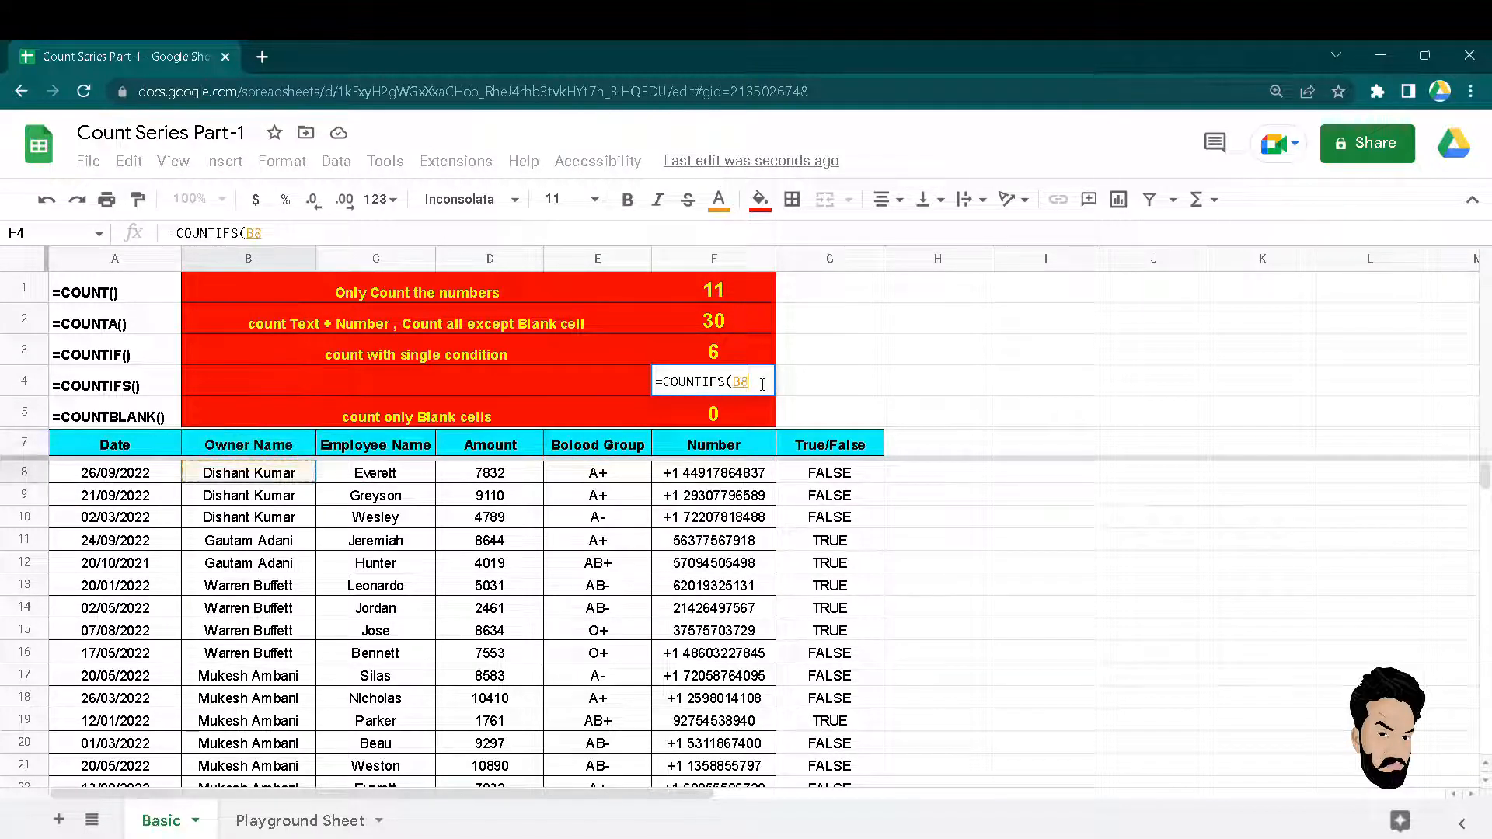
{"action": "key", "text": "shift+Down"}
{"action": "key", "text": "shift+Down"}
{"action": "key", "text": "ctrl+shift+Down"}
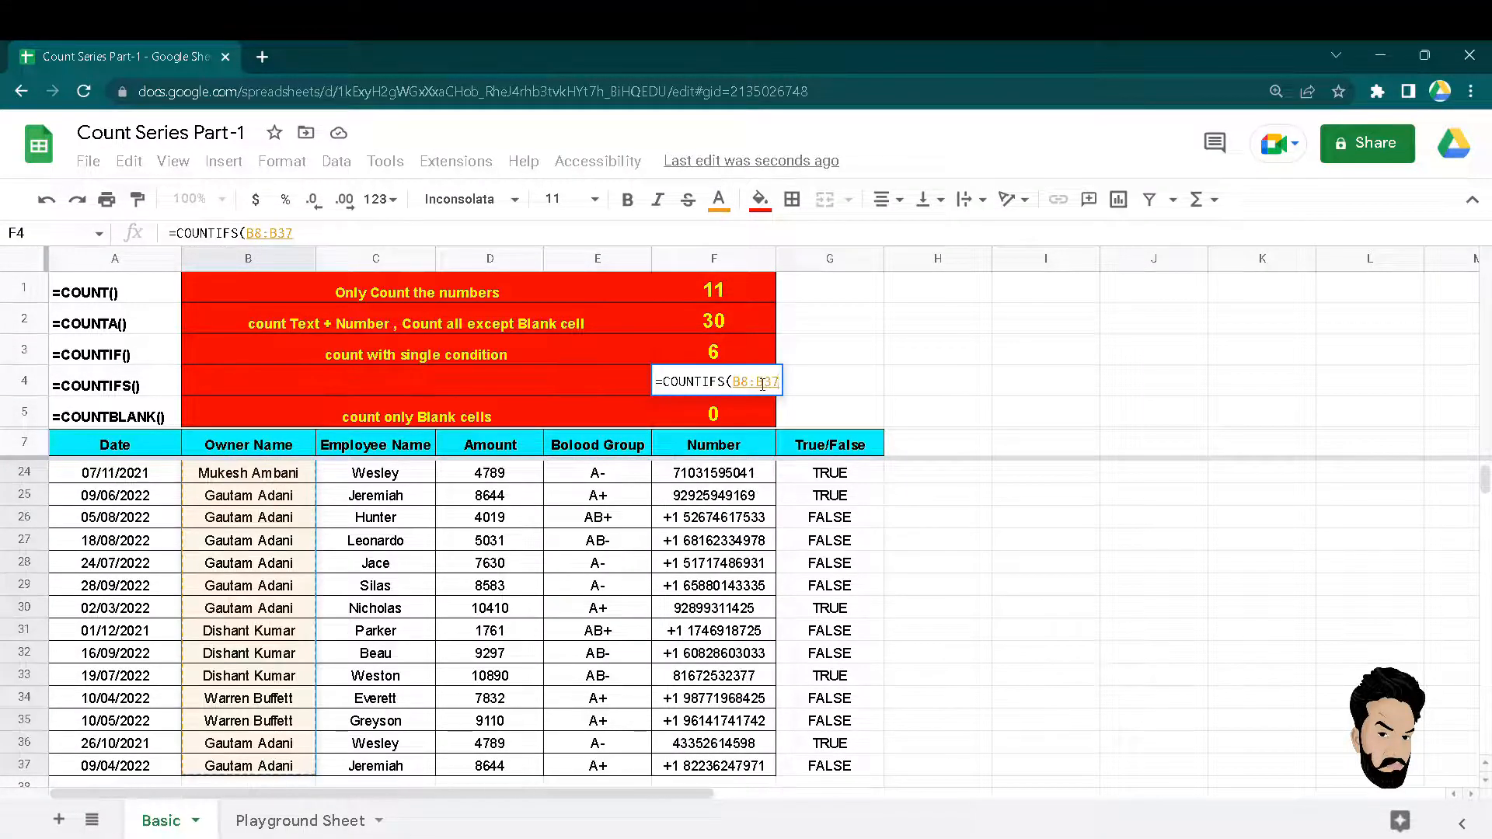
{"action": "type", "text": ","}
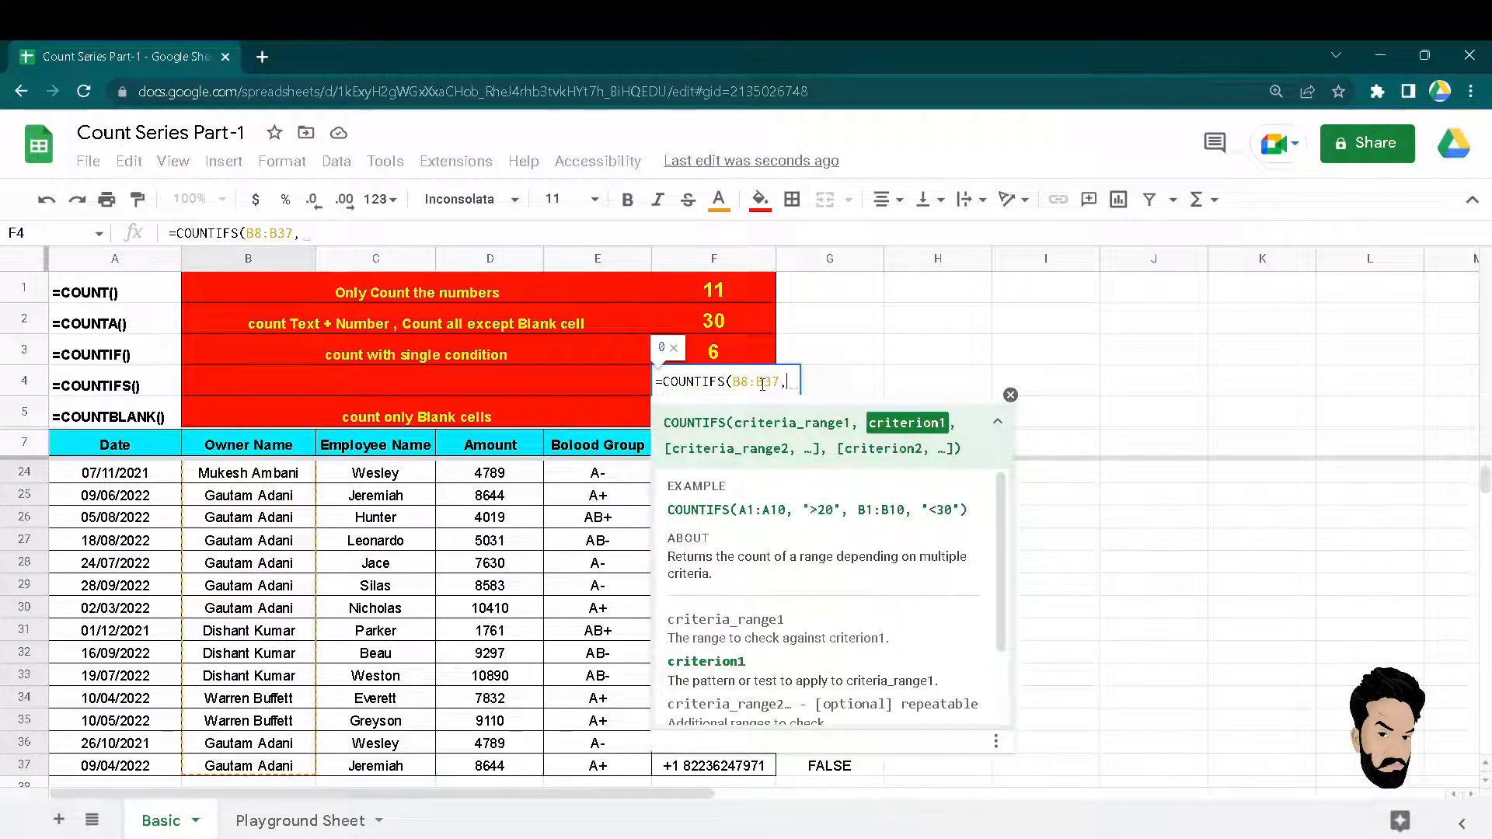
{"action": "type", "text": "\""}
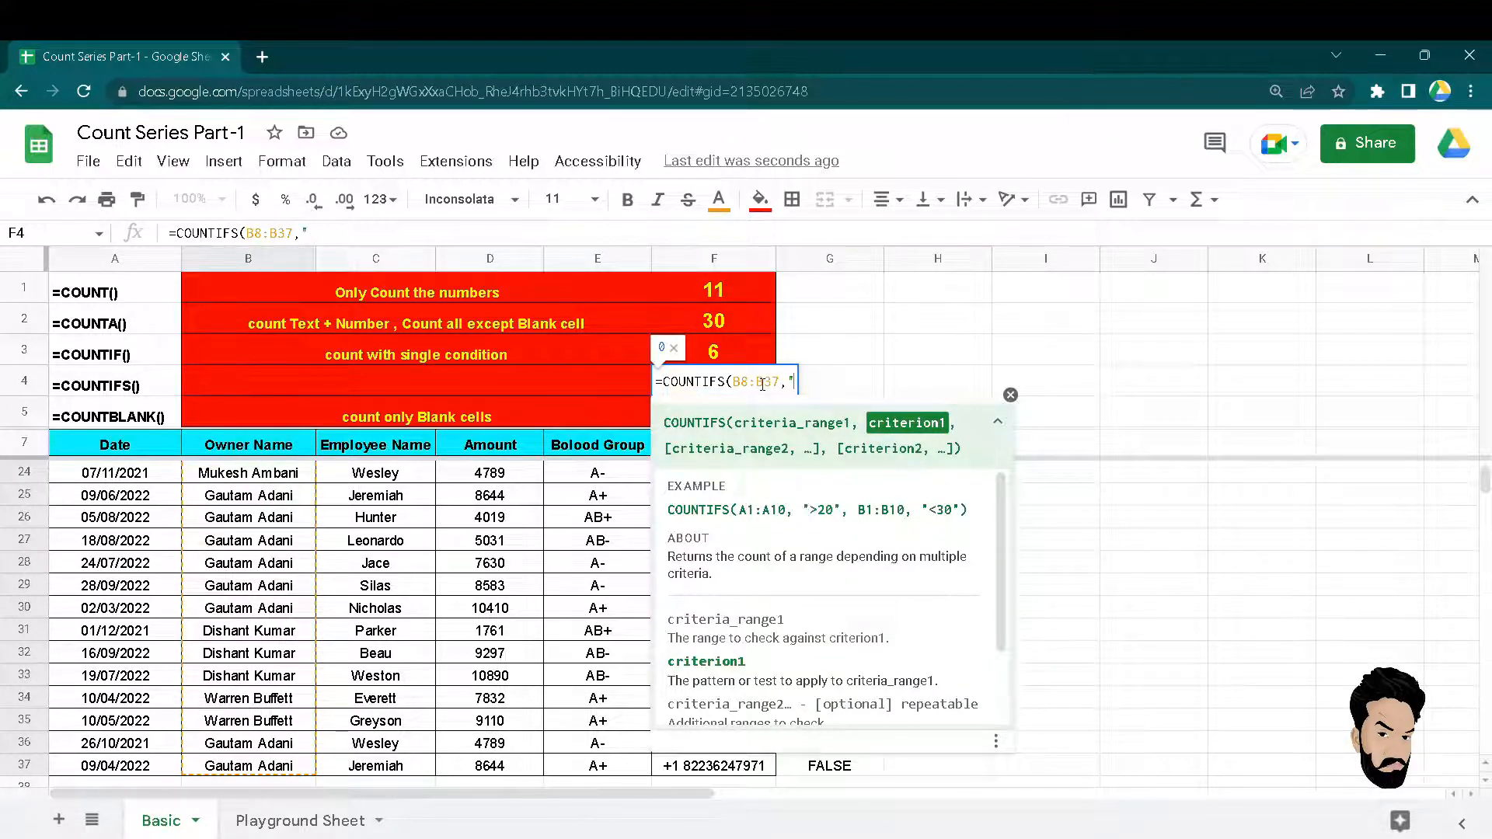
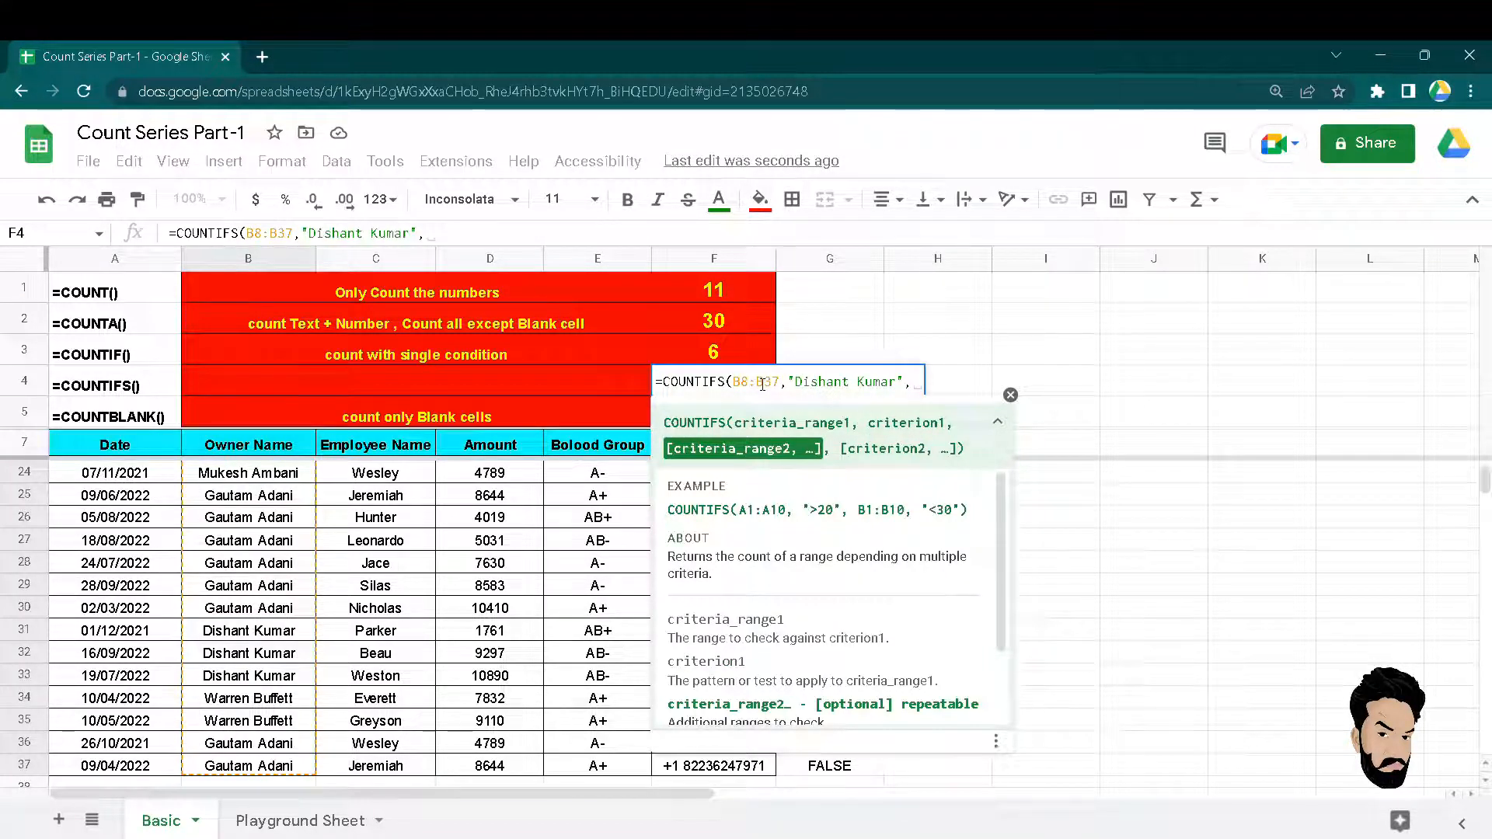
{"action": "type", "text": "C6"}
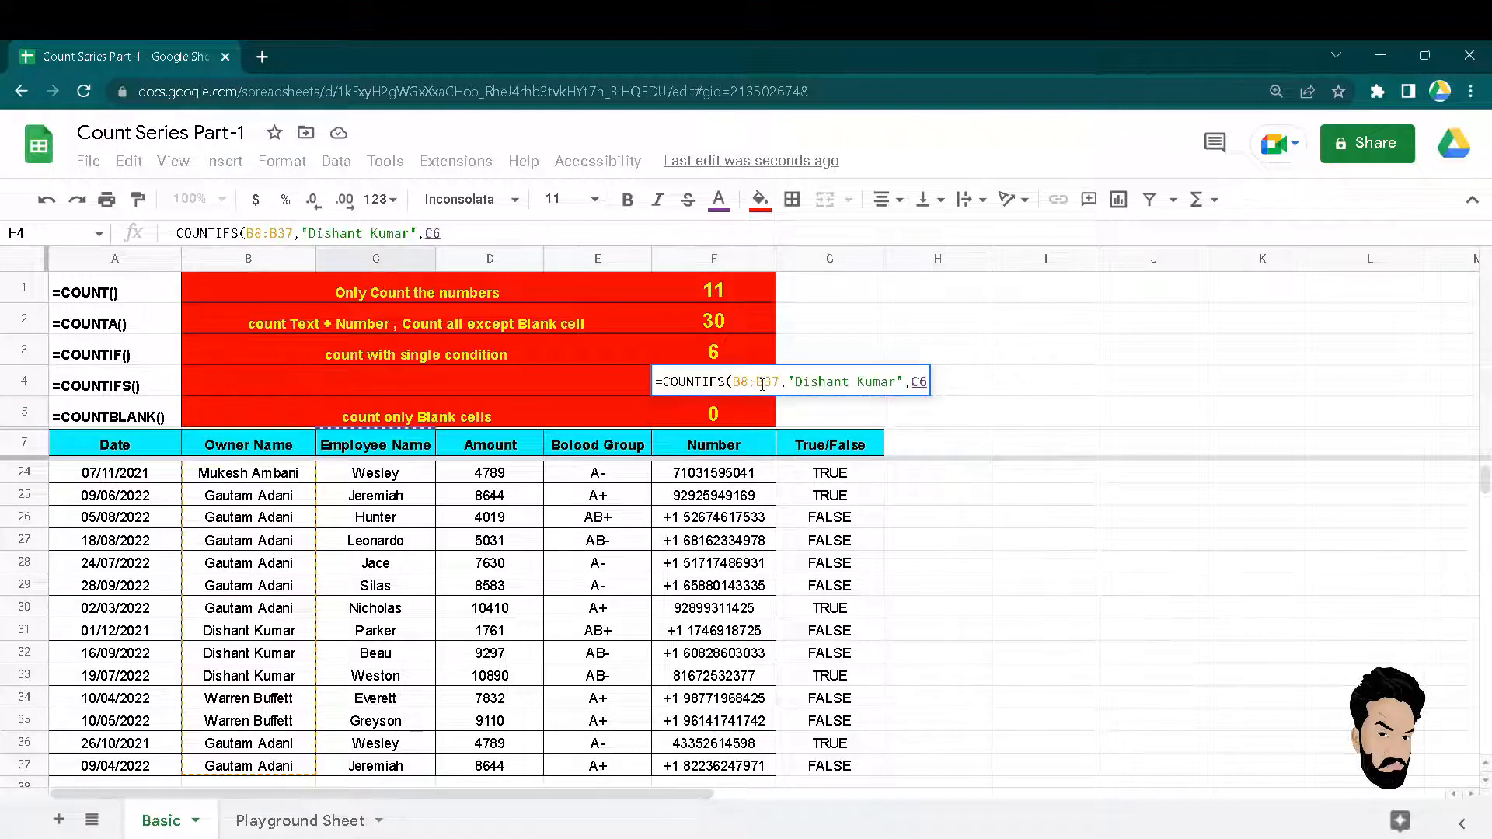
Add the Bolood Group column as the second criteria range, currently referencing E7.
{"action": "key", "text": "Down"}
{"action": "key", "text": "Right"}
{"action": "key", "text": "Down"}
{"action": "key", "text": "Right"}
{"action": "key", "text": "Up"}
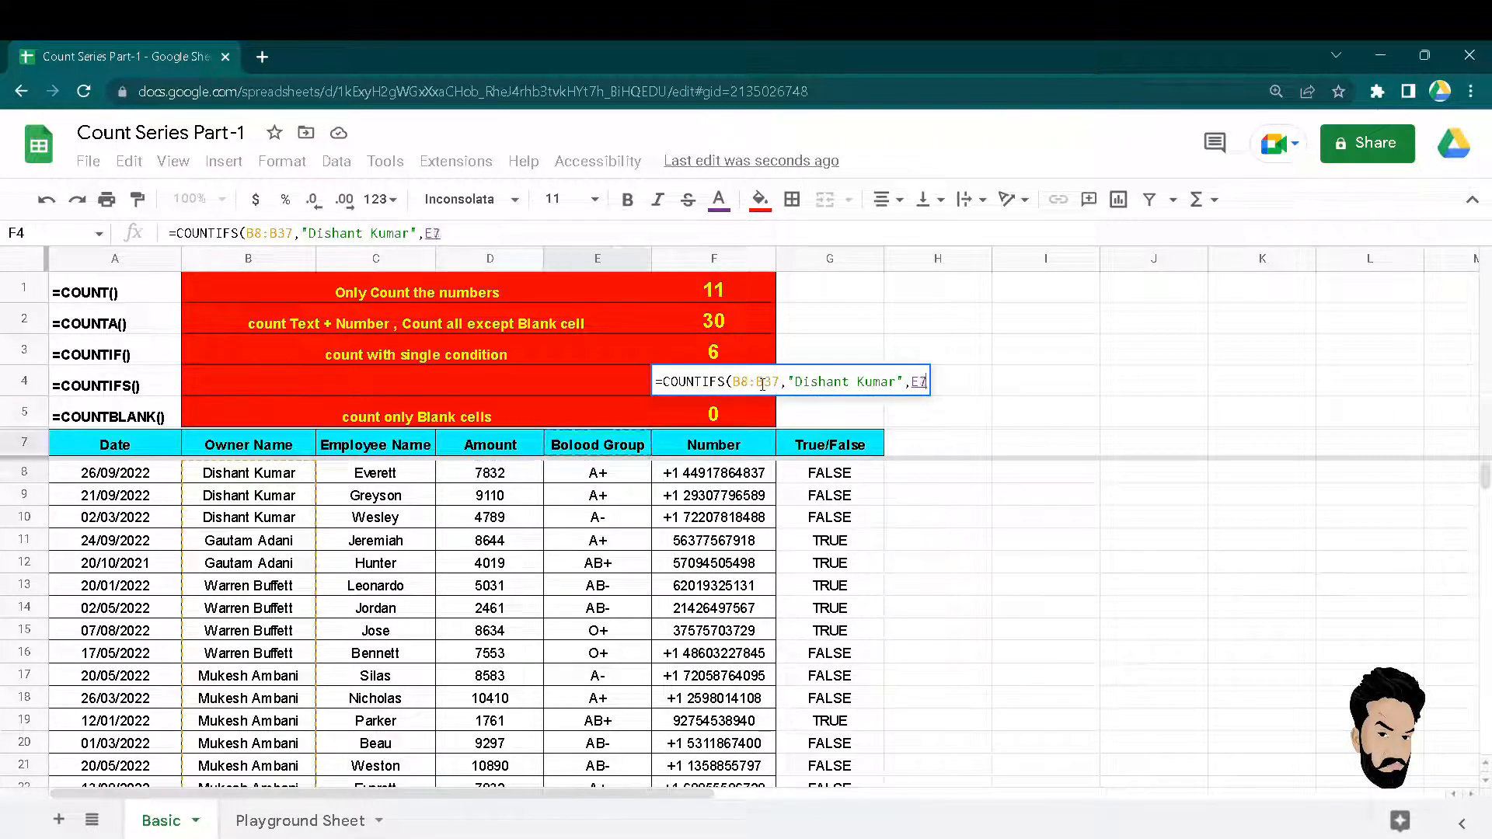
{"action": "key", "text": "Down"}
{"action": "key", "text": "shift+Down"}
{"action": "key", "text": "ctrl+shift+Down"}
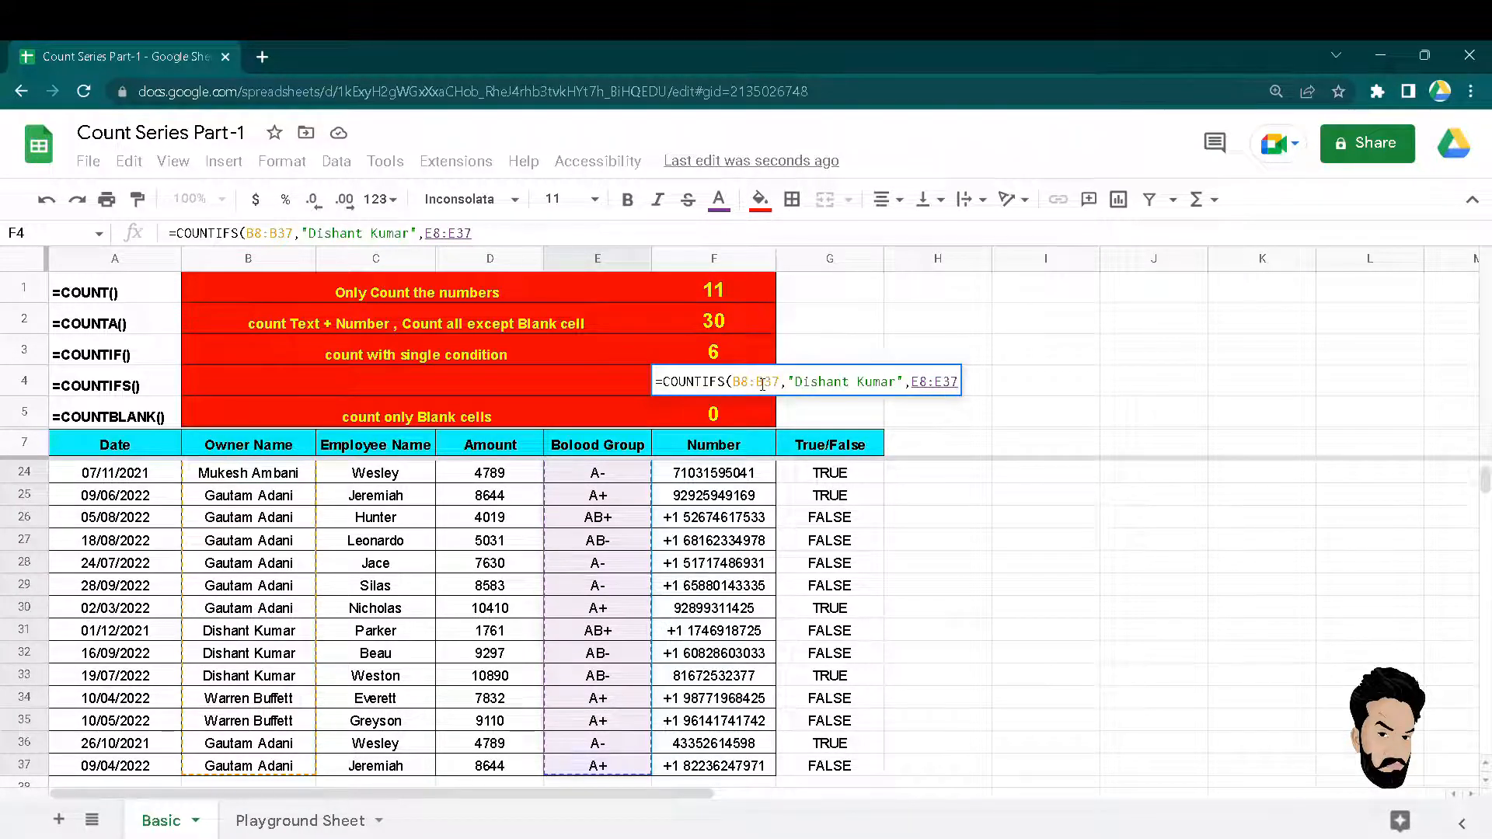
{"action": "key", "text": "Up"}
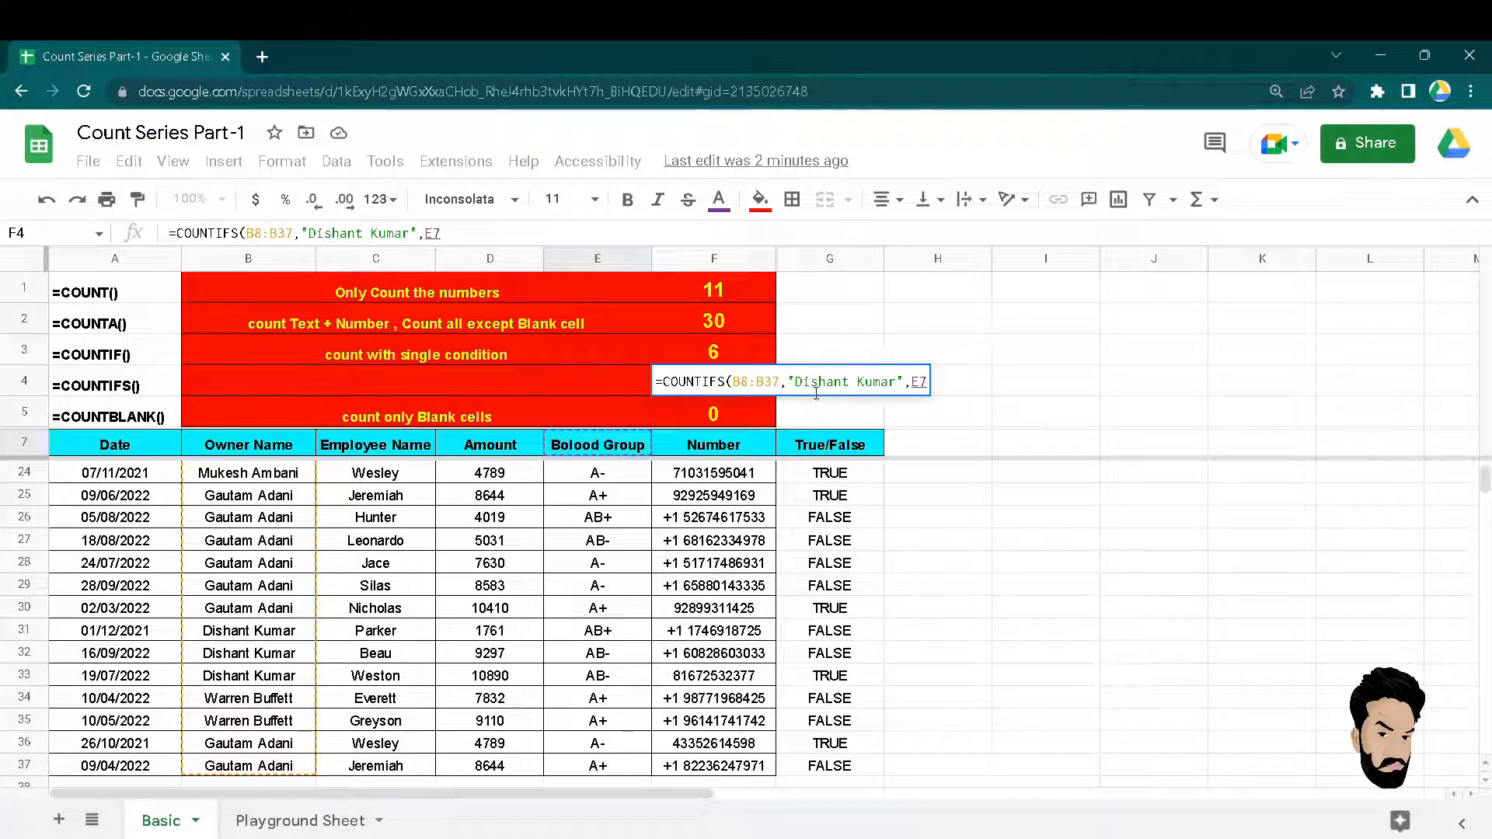
Add the Blood Group range with criterion "A+" to the F4 COUNTIFS.
{"action": "double_click", "coordinate": [749, 391]}
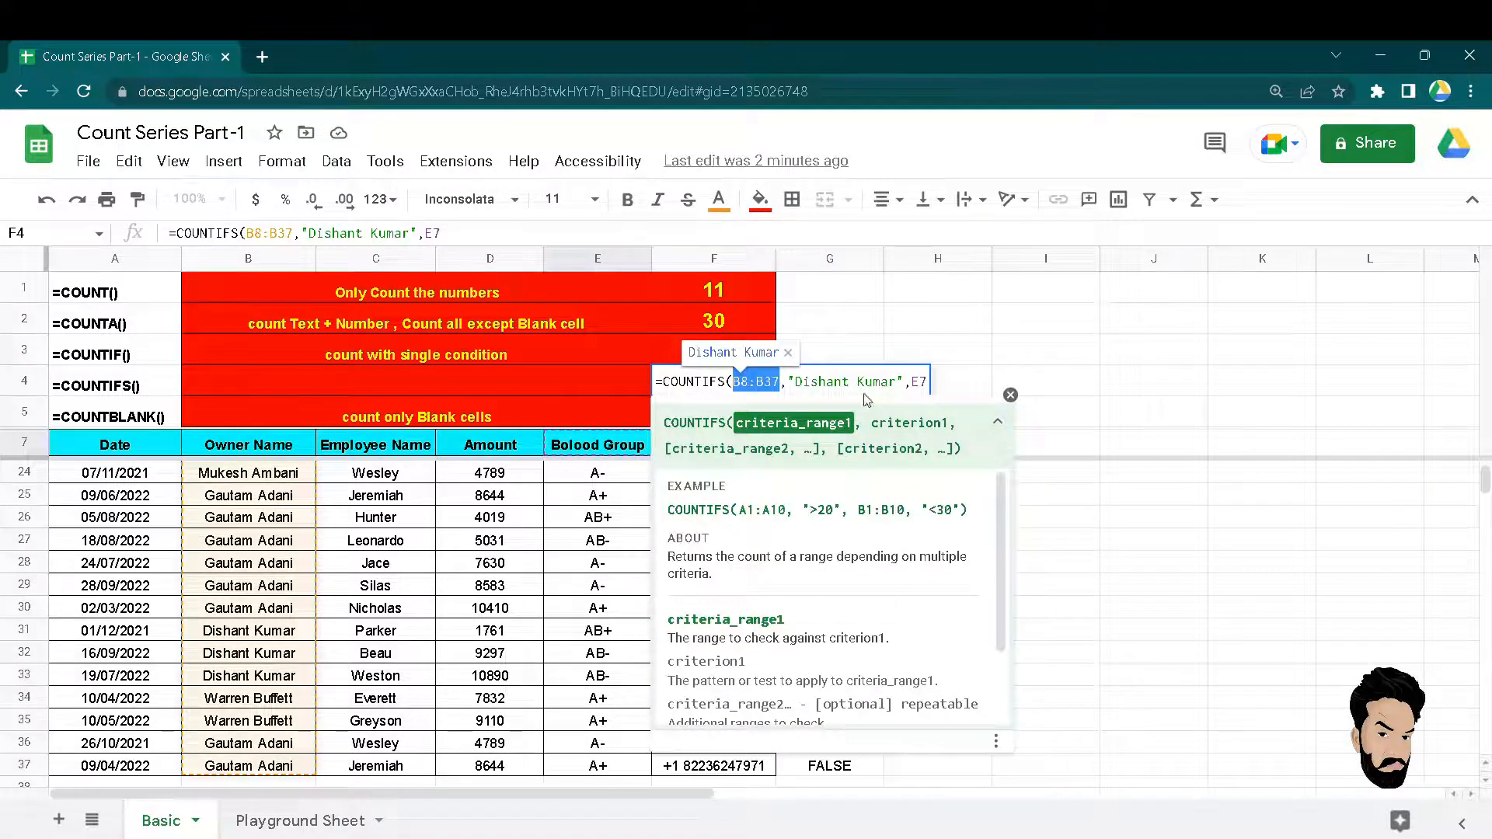
{"action": "left_click", "coordinate": [589, 472]}
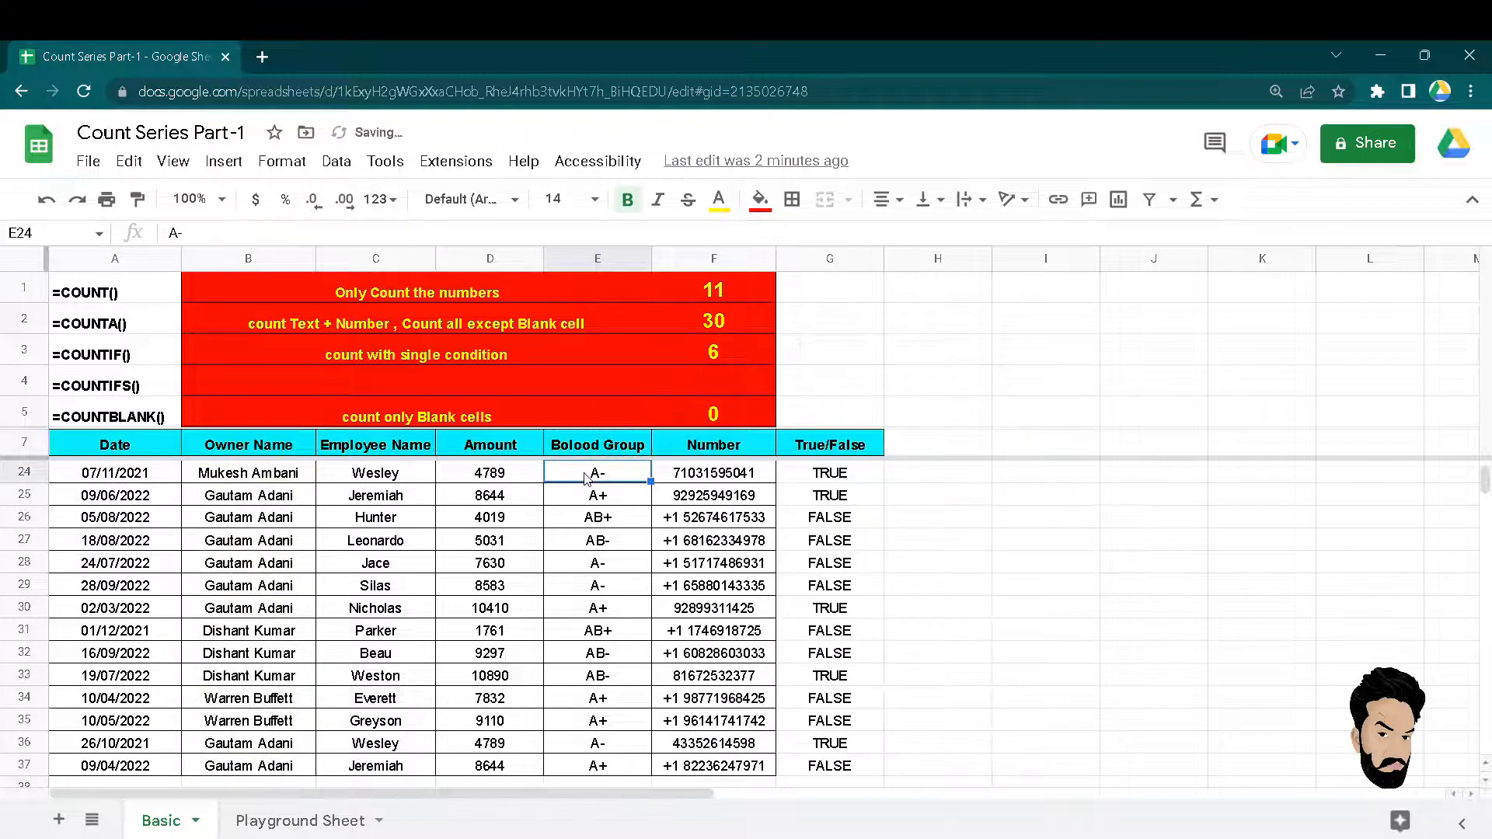
{"action": "key", "text": "Up"}
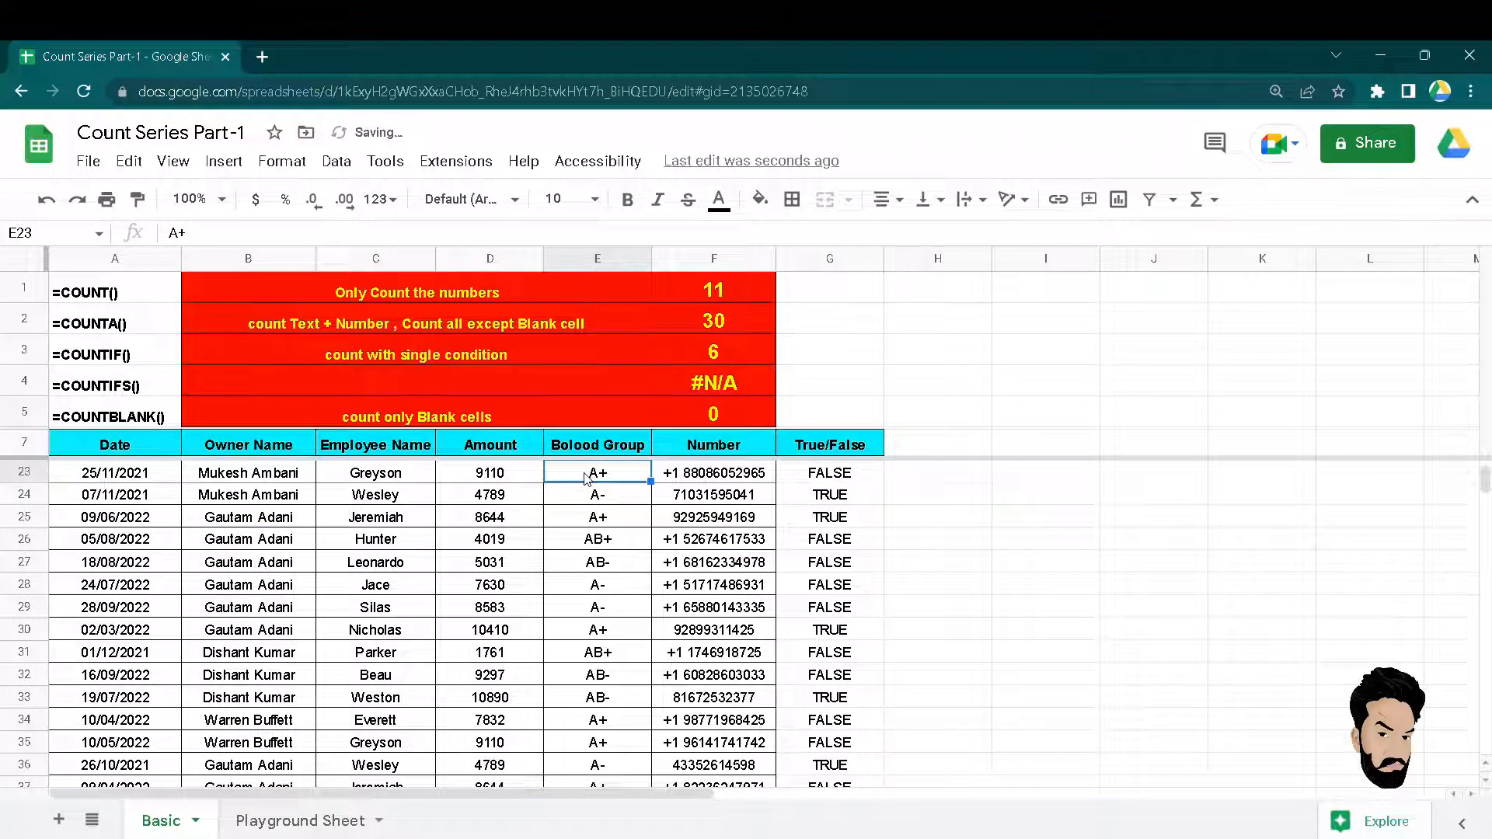
{"action": "double_click", "coordinate": [727, 382]}
{"action": "key", "text": "Left"}
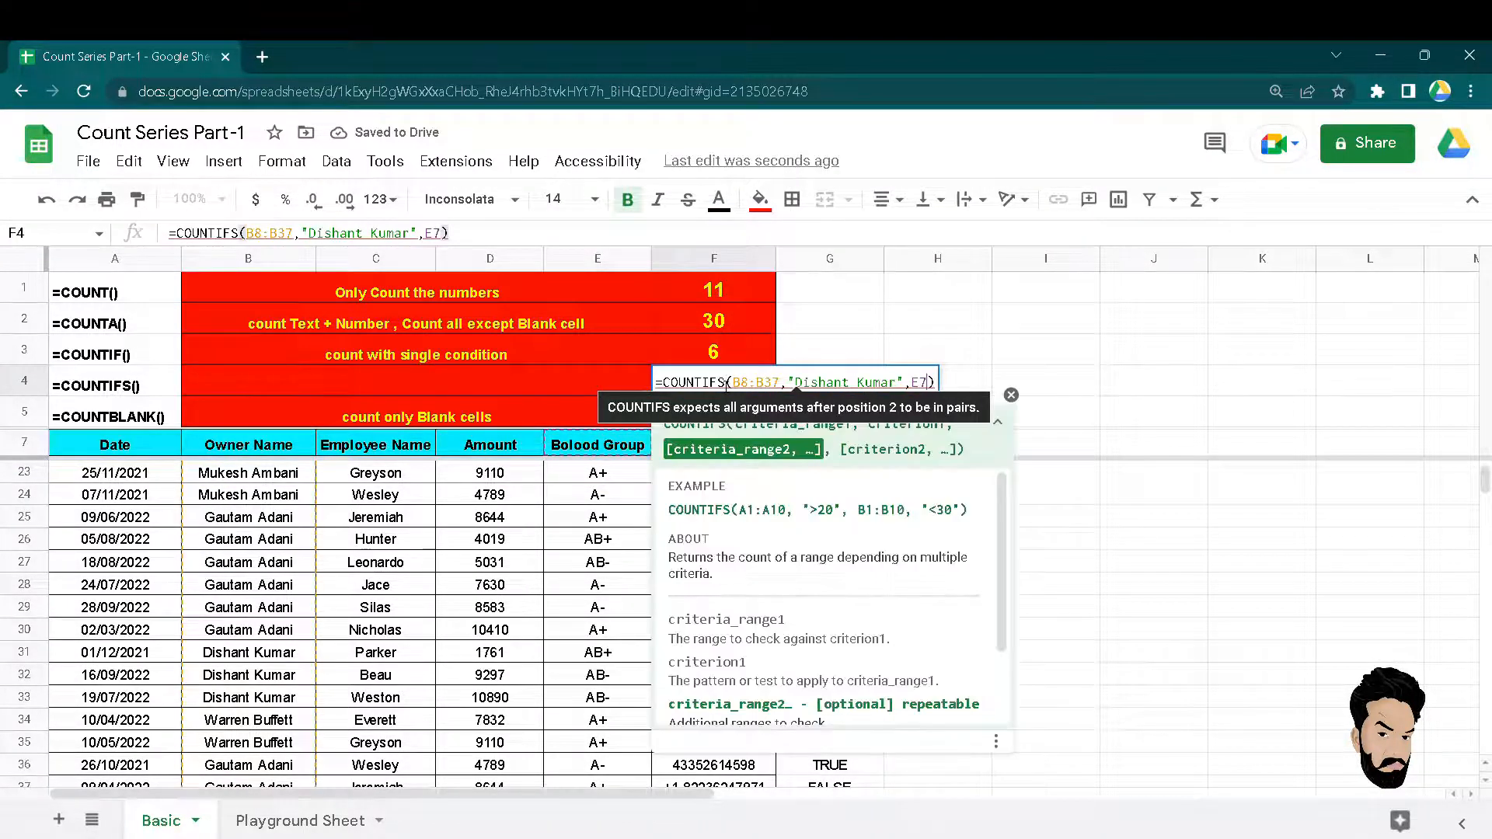
{"action": "key", "text": "BackSpace"}
{"action": "key", "text": "BackSpace"}
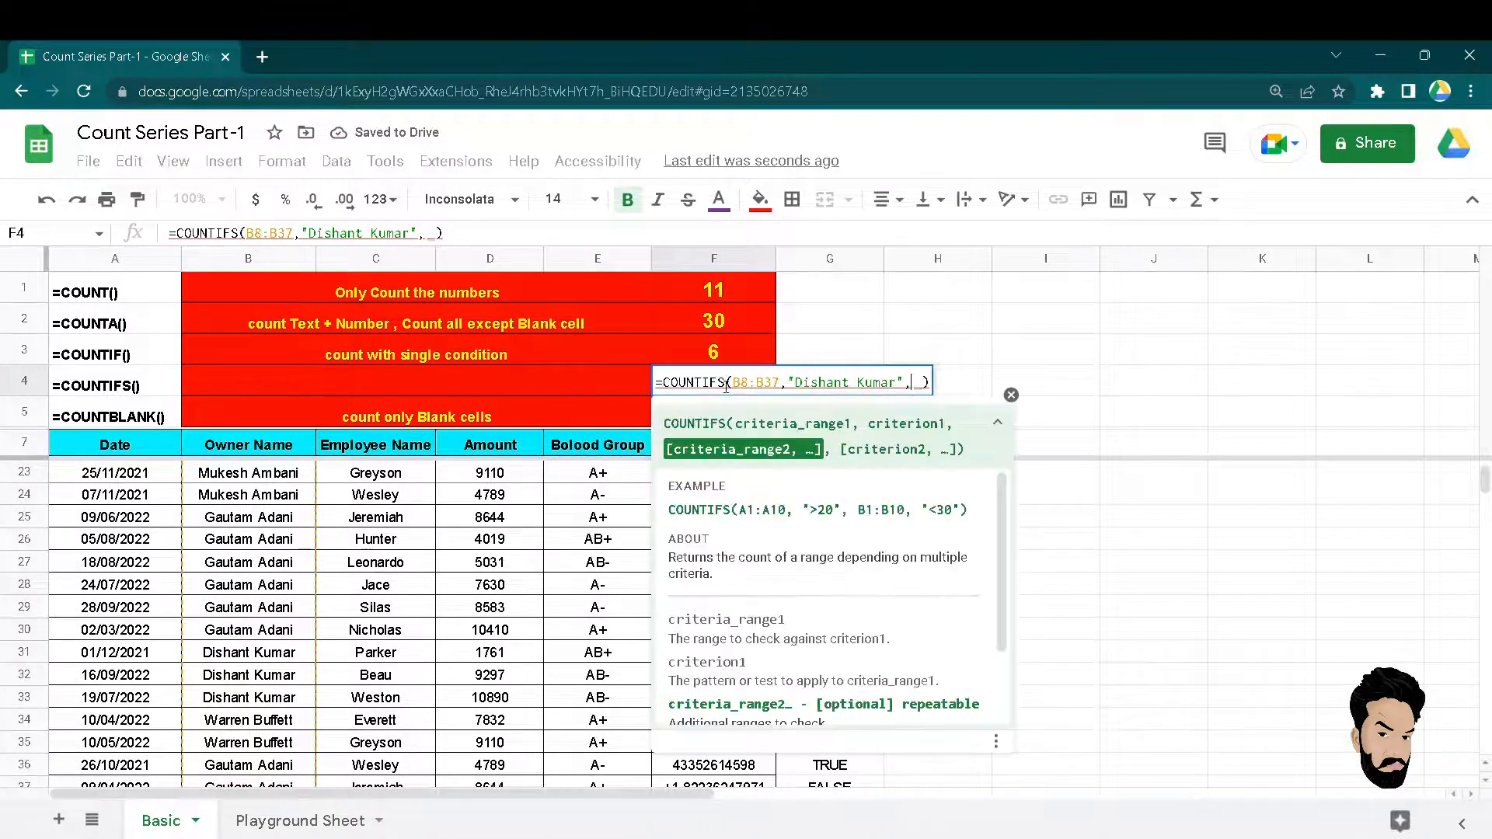
{"action": "left_click", "coordinate": [597, 449]}
{"action": "key", "text": "ctrl+shift+Down"}
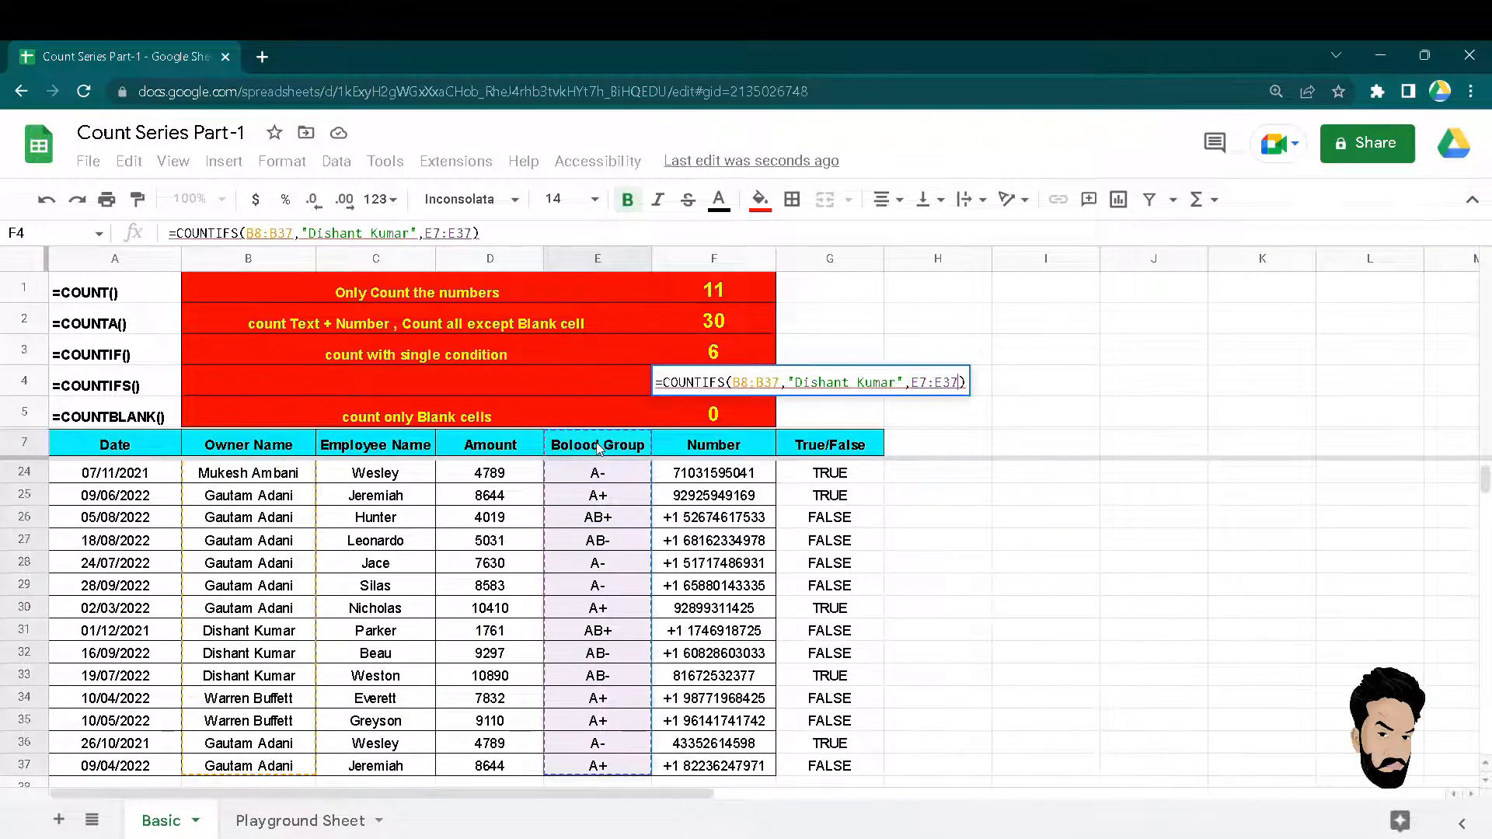
{"action": "type", "text": ",\"A+"}
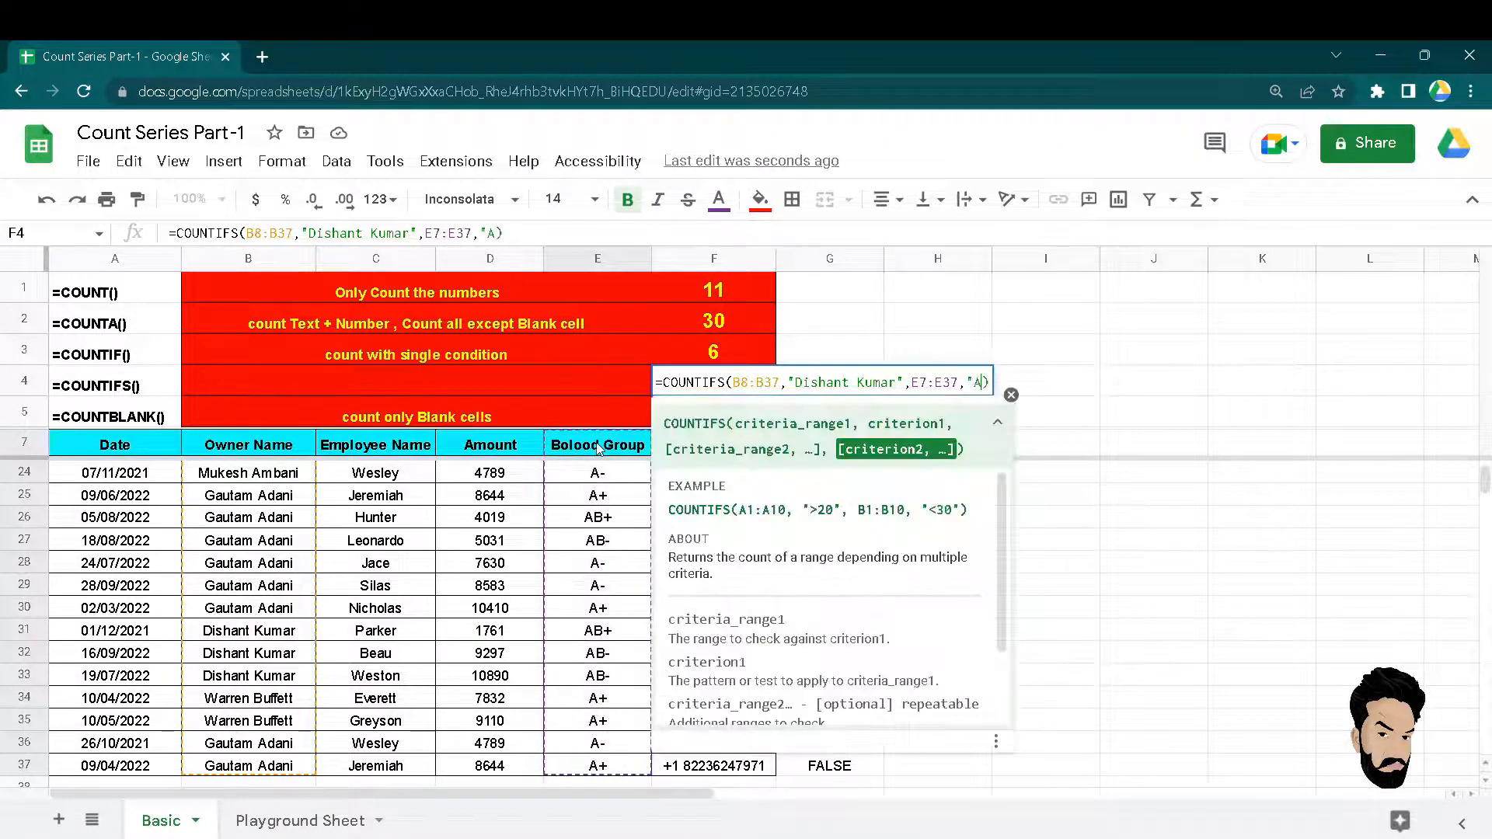
{"action": "type", "text": "\""}
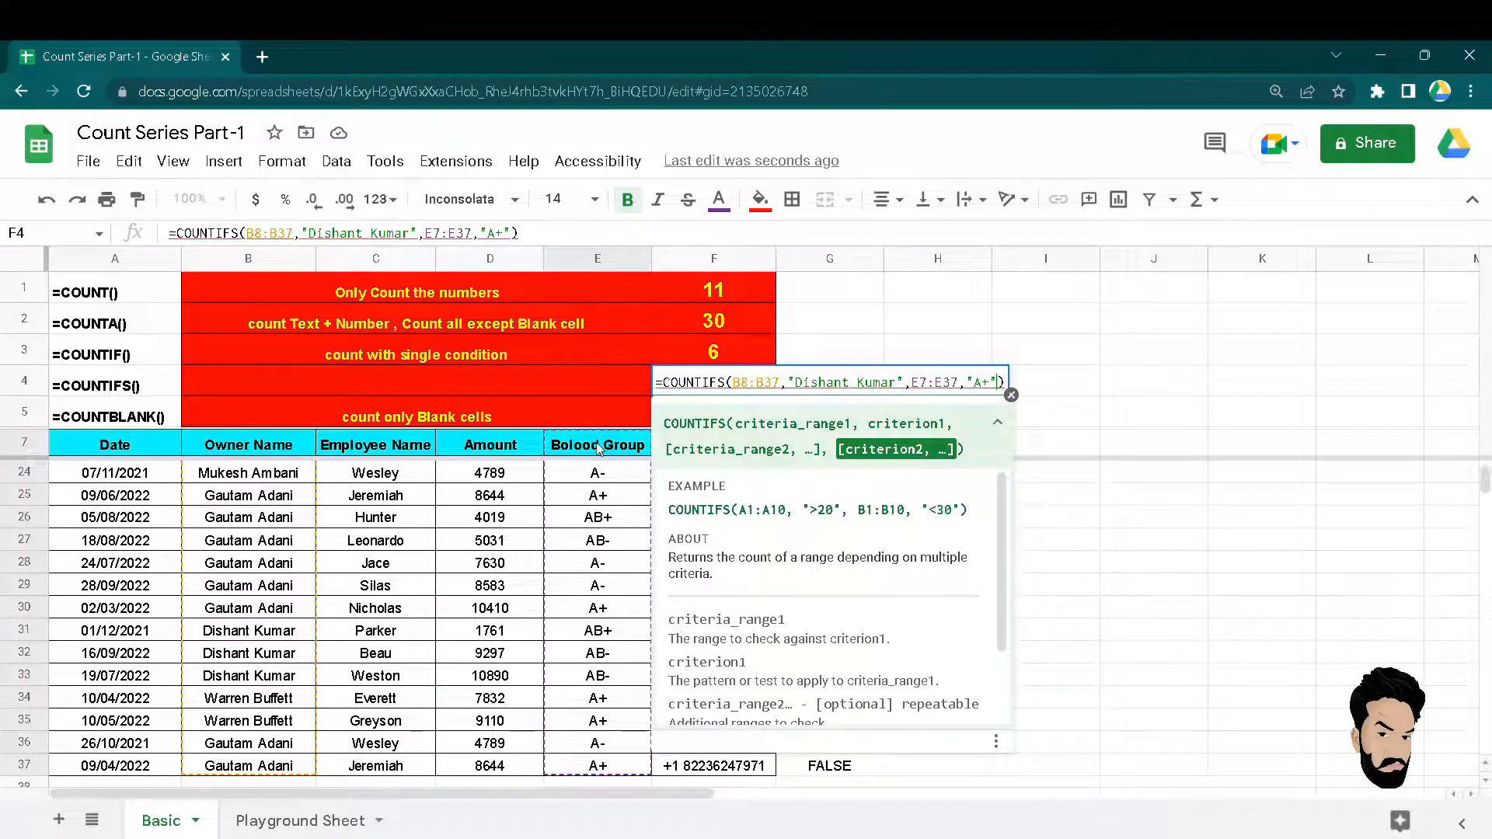
{"action": "key", "text": "Return"}
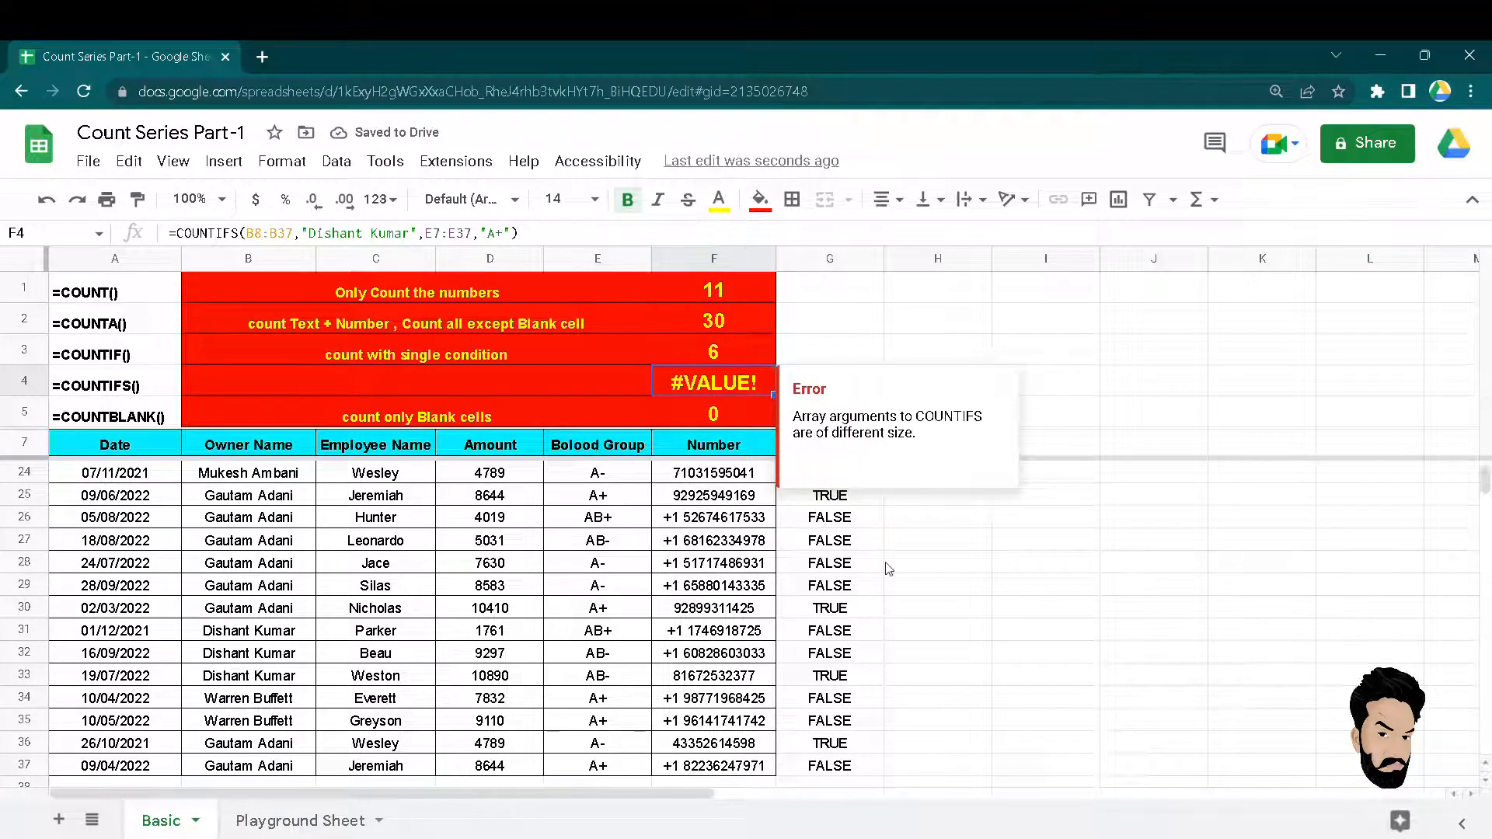
Correct the mismatched range start from E7 to E8 so F4 returns 2.
{"action": "mouse_move", "coordinate": [698, 380]}
{"action": "double_click", "coordinate": [699, 381]}
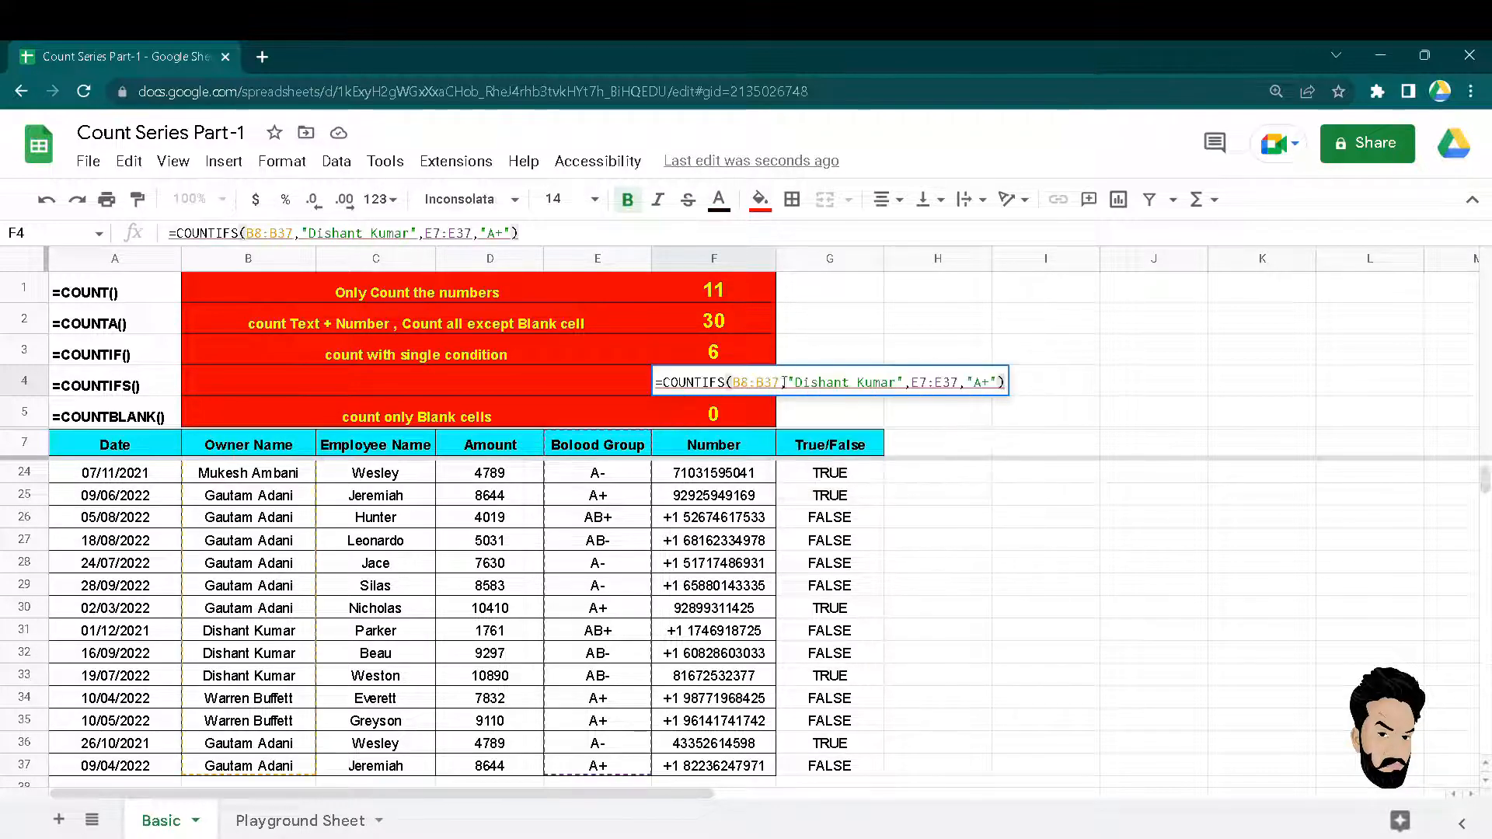
{"action": "left_click", "coordinate": [921, 383]}
{"action": "double_click", "coordinate": [932, 382]}
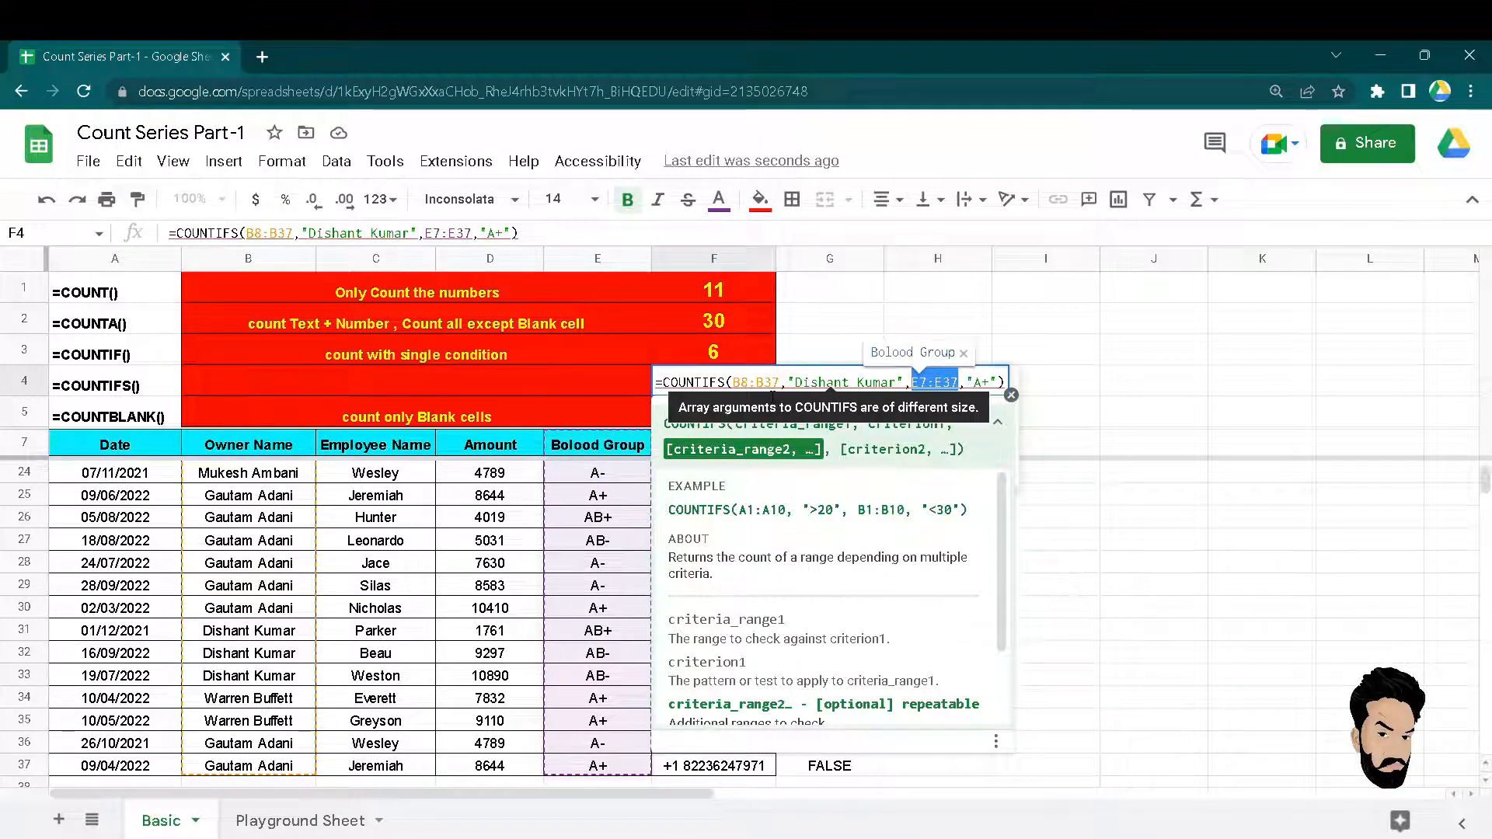
{"action": "key", "text": "Return"}
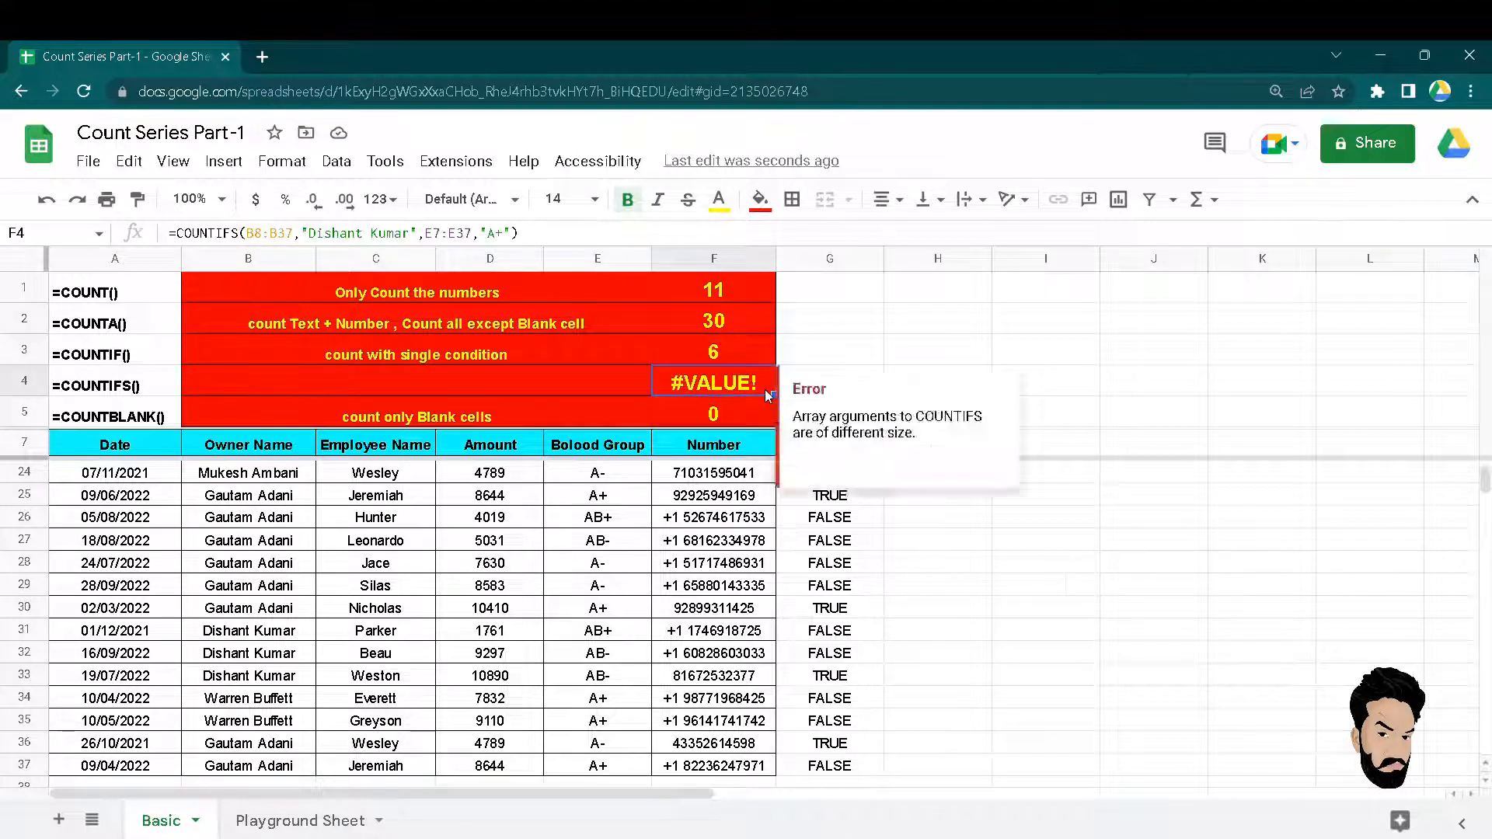
{"action": "double_click", "coordinate": [764, 389]}
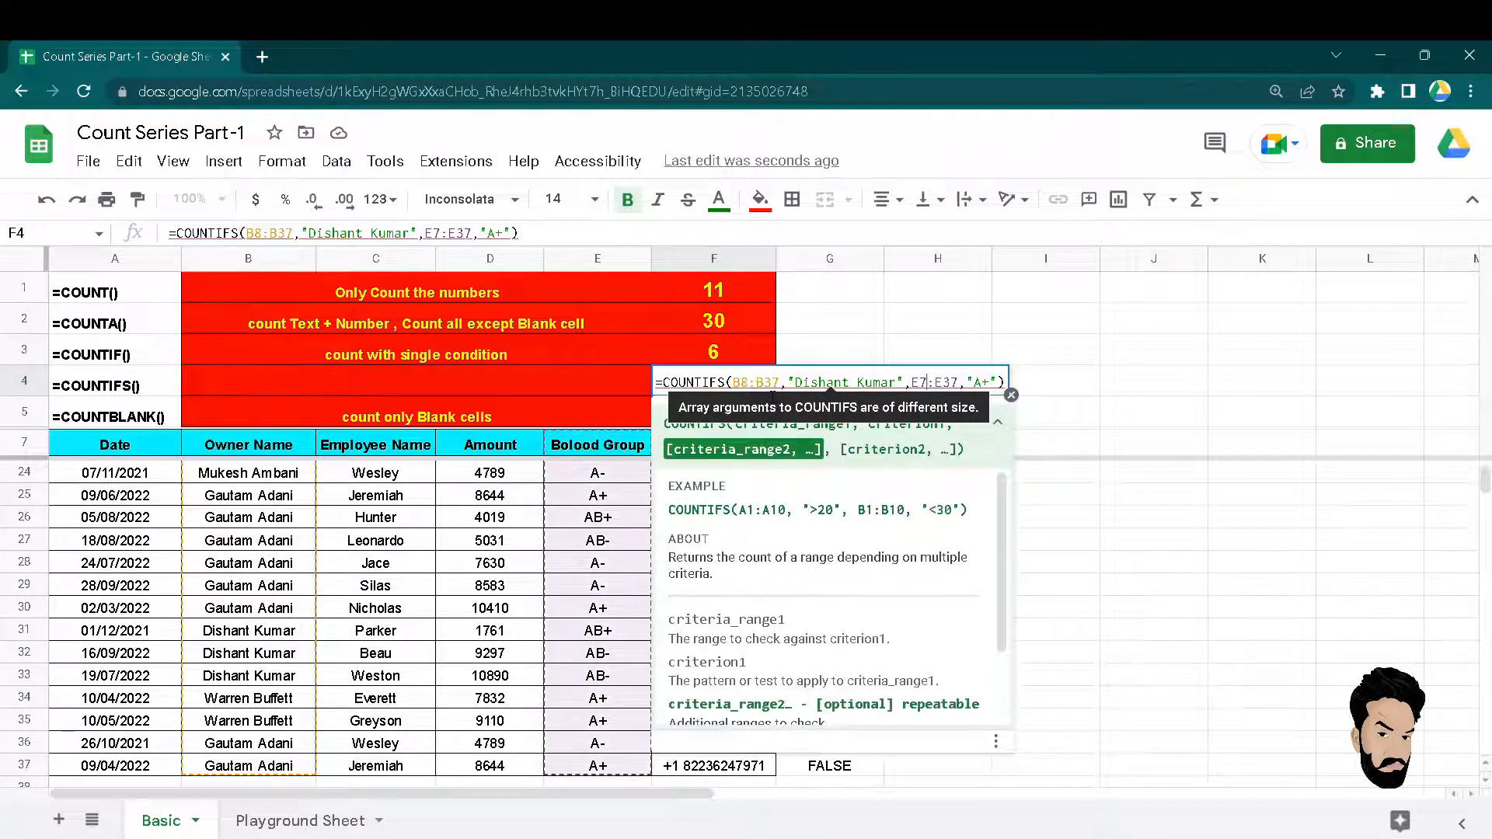
{"action": "key", "text": "BackSpace"}
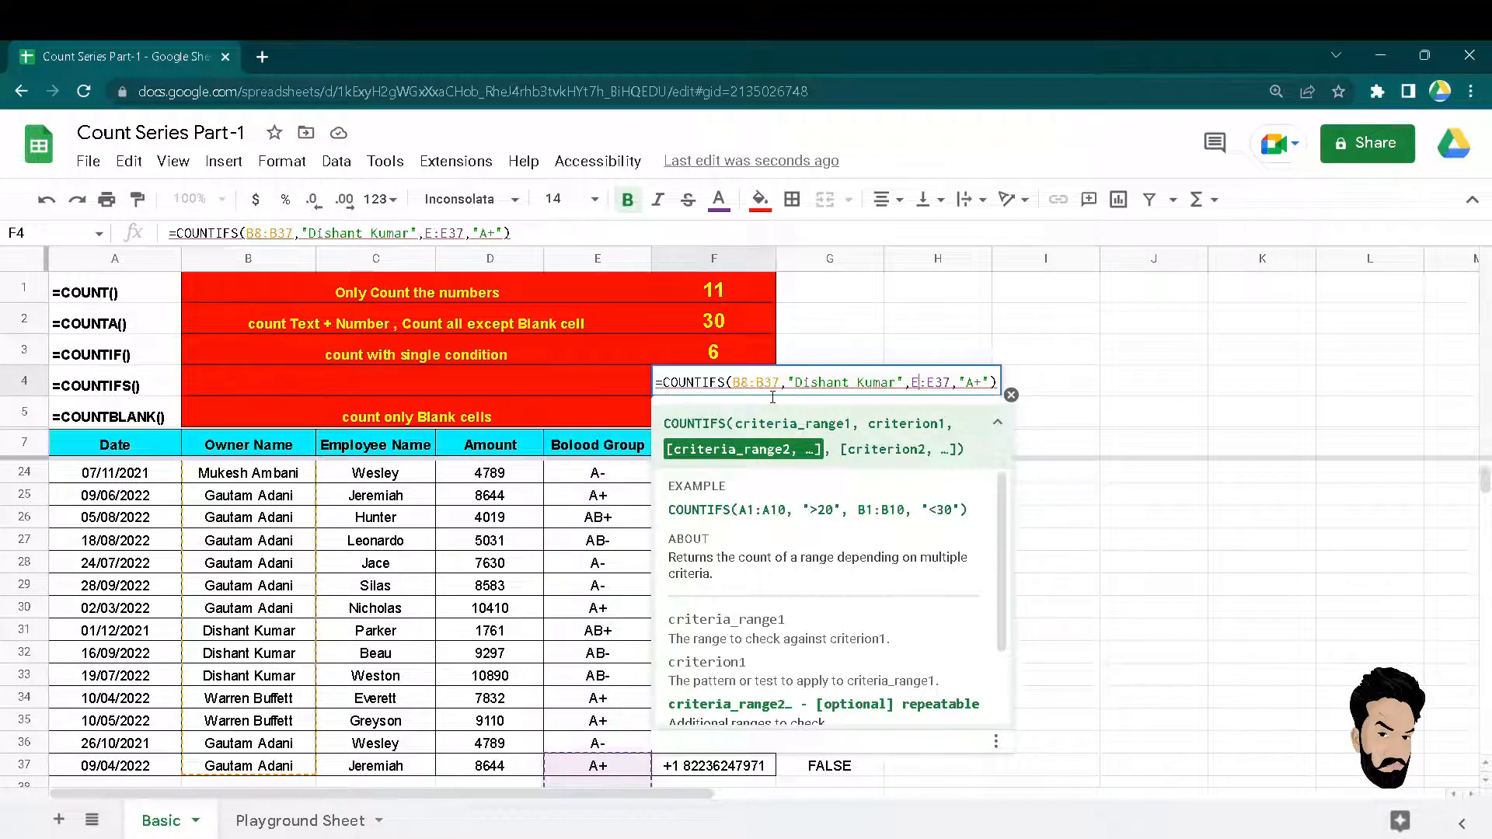
{"action": "type", "text": "8"}
{"action": "key", "text": "Return"}
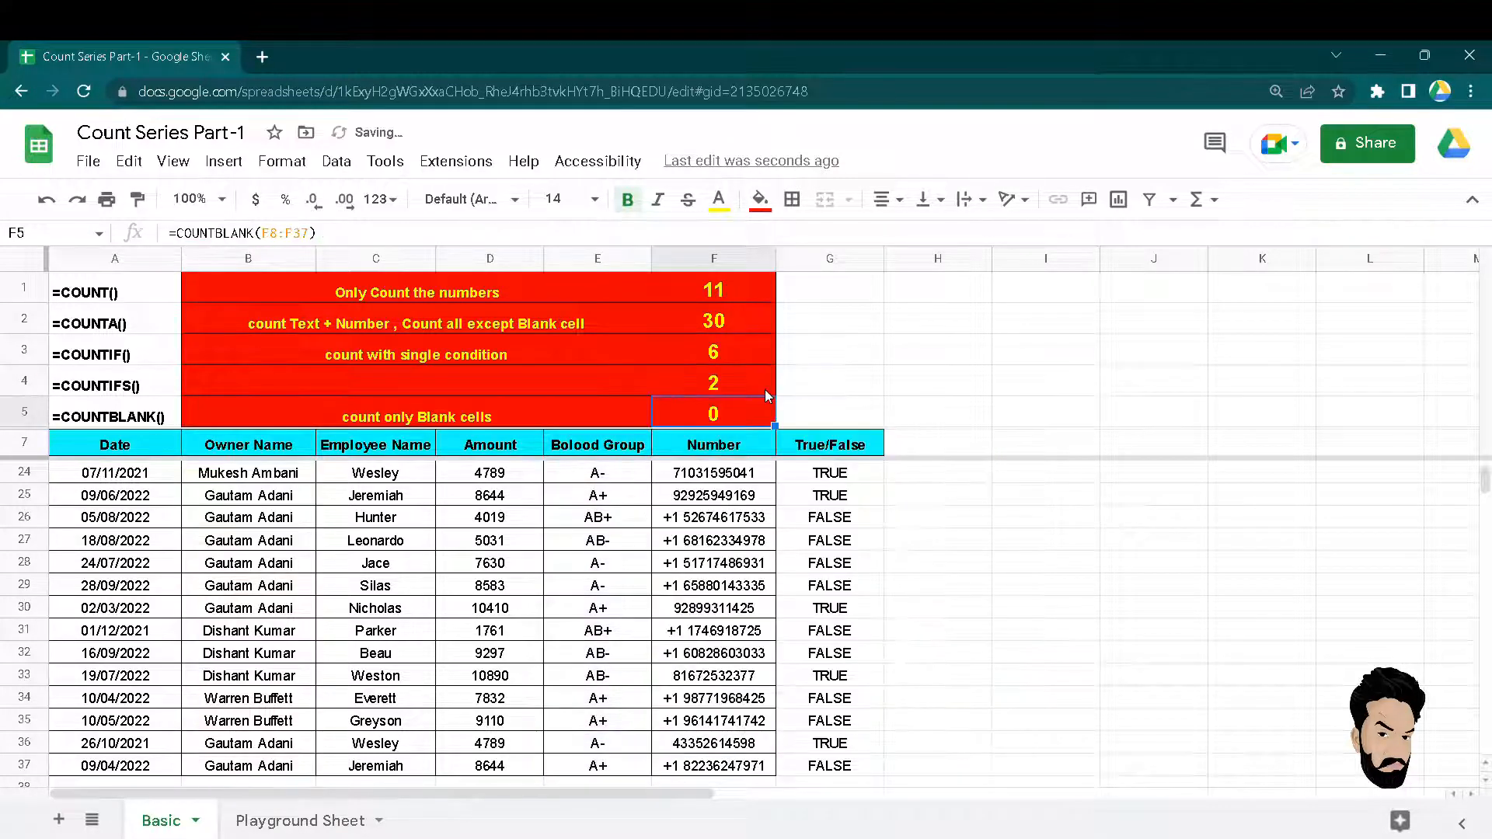
{"action": "left_click", "coordinate": [767, 393]}
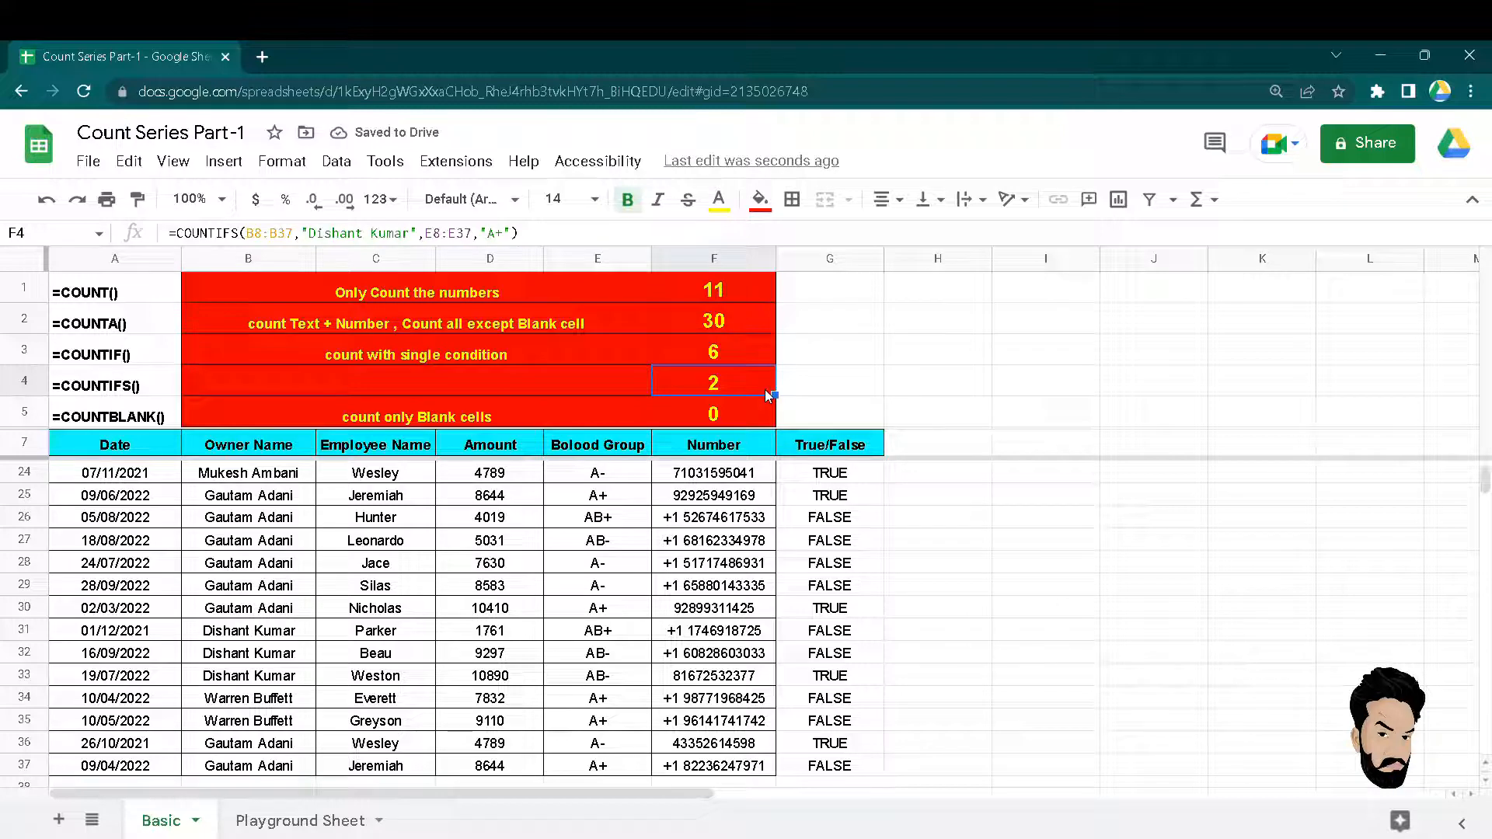
{"action": "double_click", "coordinate": [768, 393]}
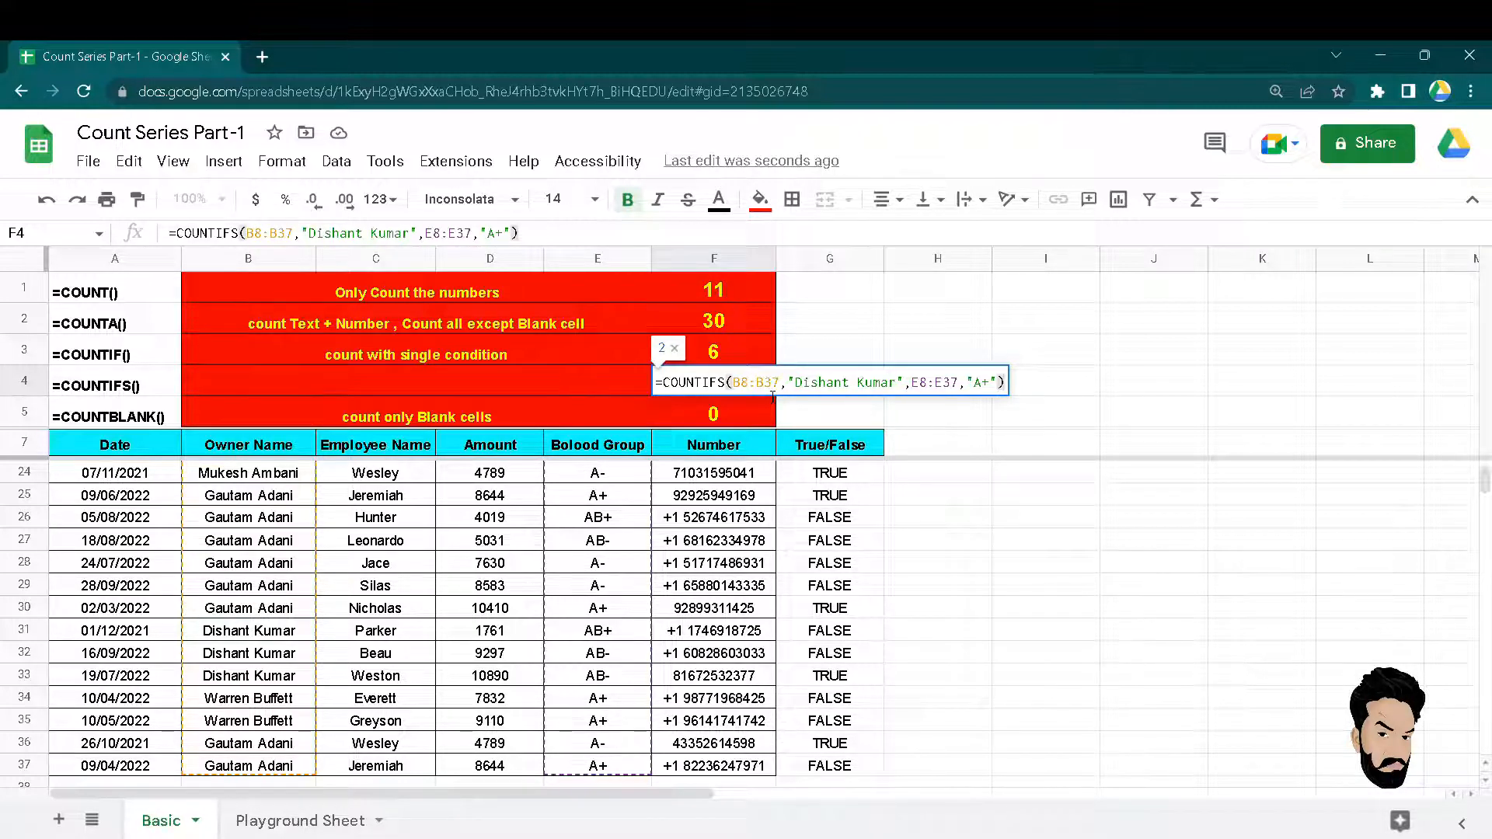
{"action": "key", "text": "Return"}
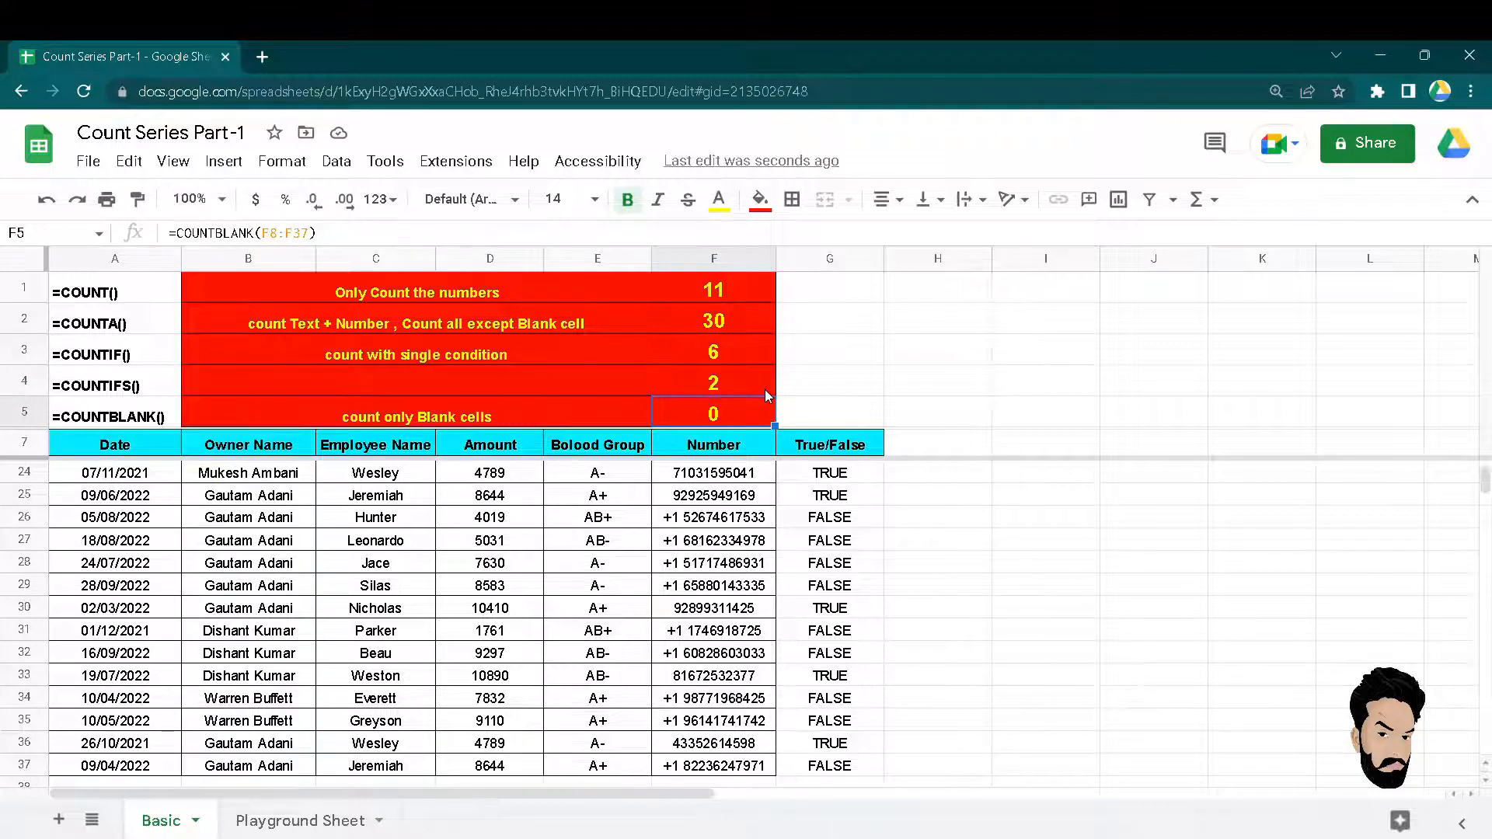
{"action": "key", "text": "Up"}
{"action": "key", "text": "Return"}
{"action": "key", "text": "Escape"}
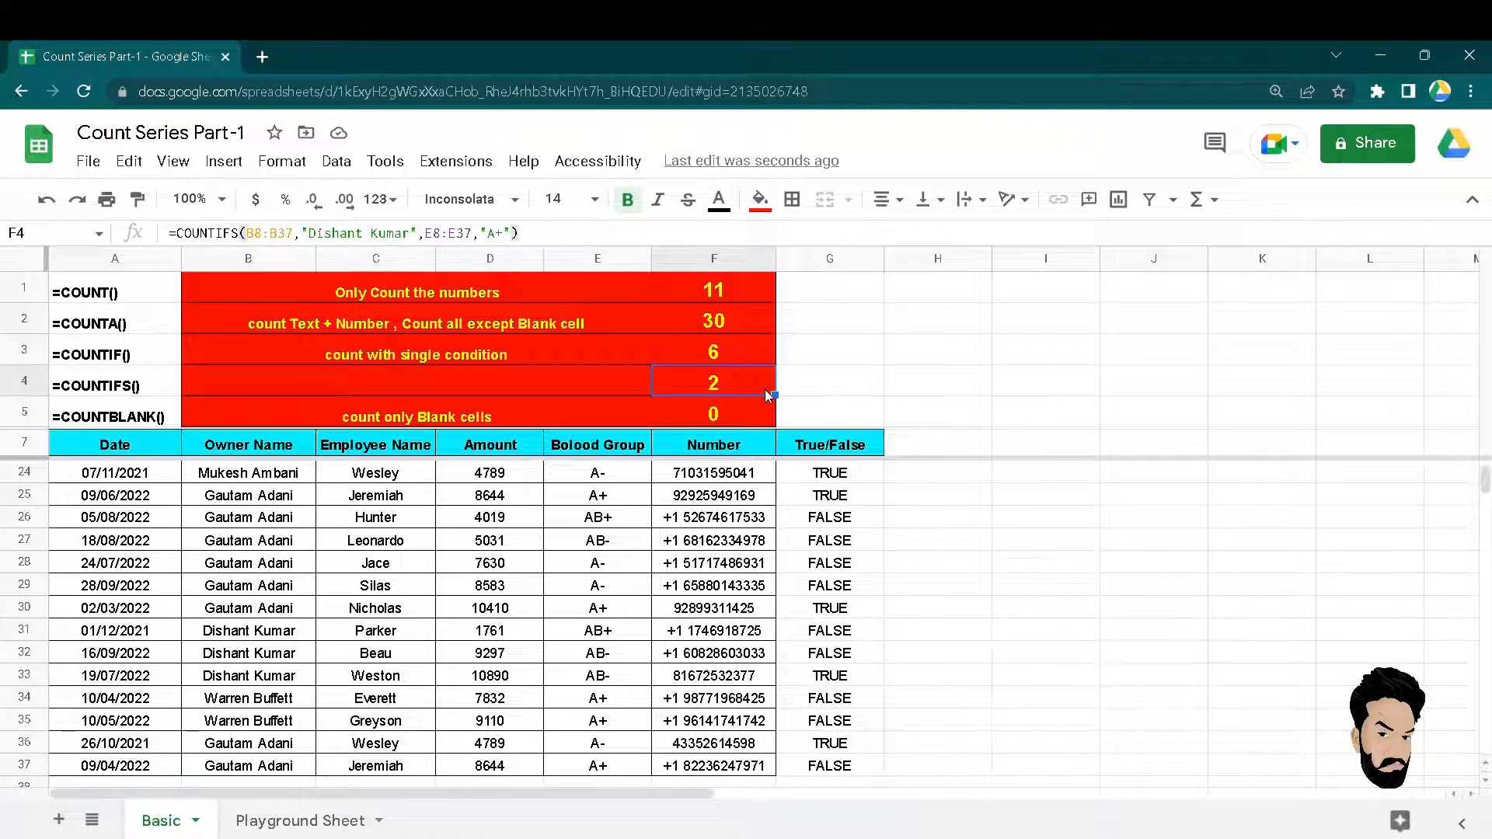
{"action": "double_click", "coordinate": [764, 389]}
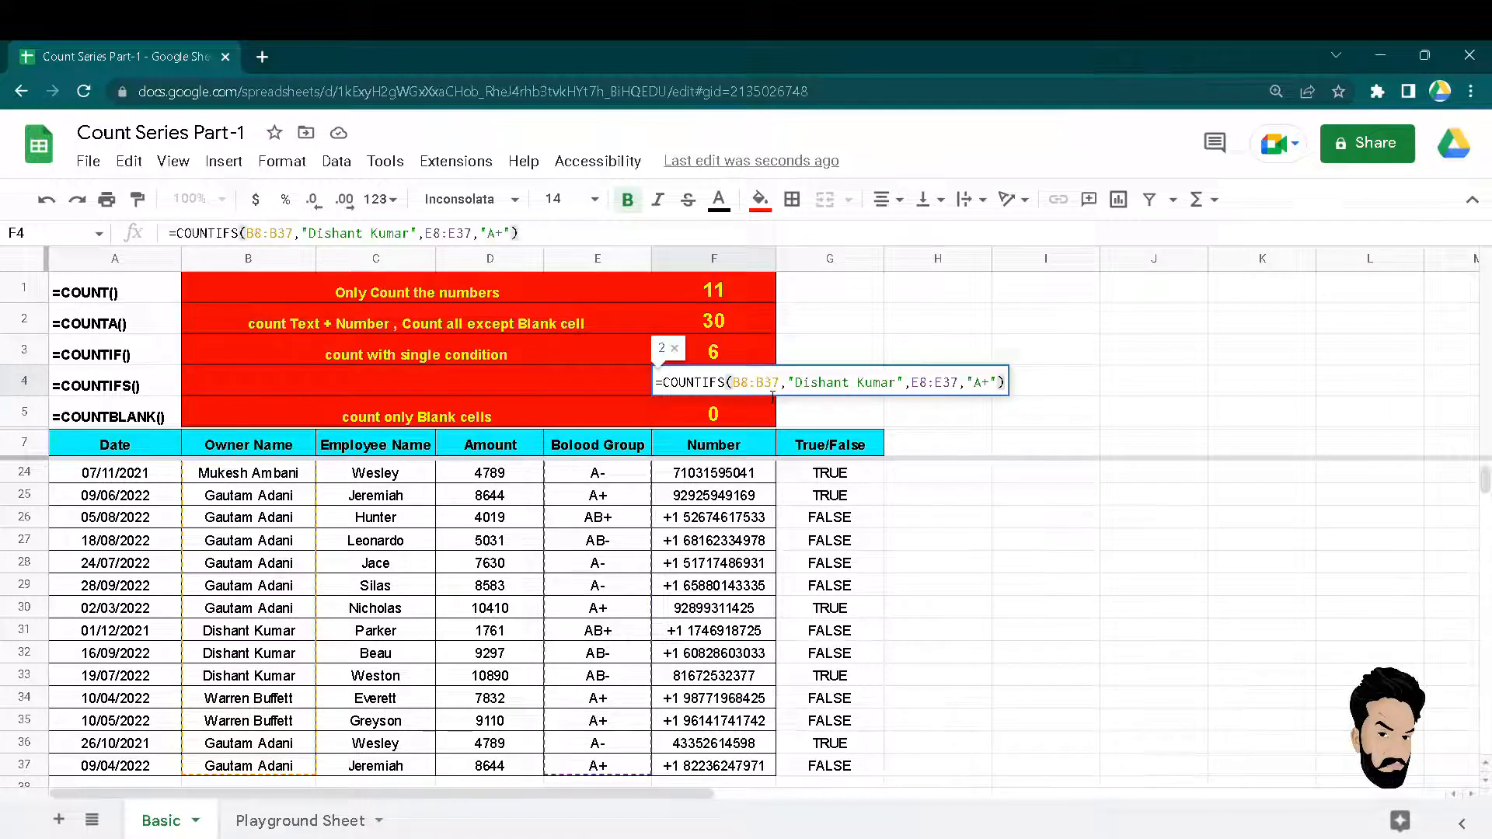
{"action": "key", "text": "Escape"}
{"action": "key", "text": "F2"}
{"action": "key", "text": "Left"}
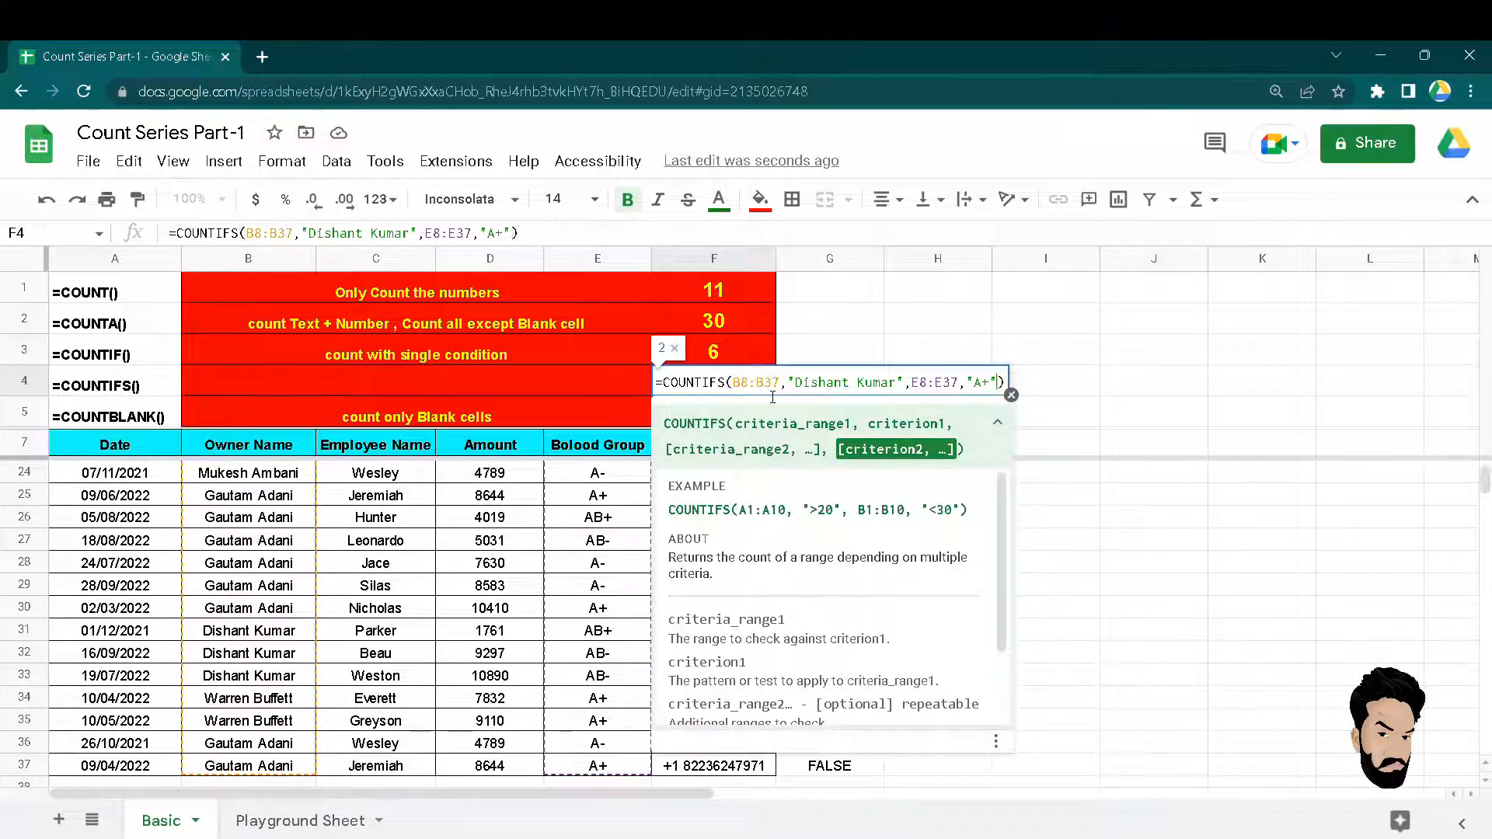
Add the True/False range G8:G37 as a third condition, with the criterion typed as "FLASE".
{"action": "type", "text": ","}
{"action": "key", "text": "Down"}
{"action": "key", "text": "Down"}
{"action": "key", "text": "Right"}
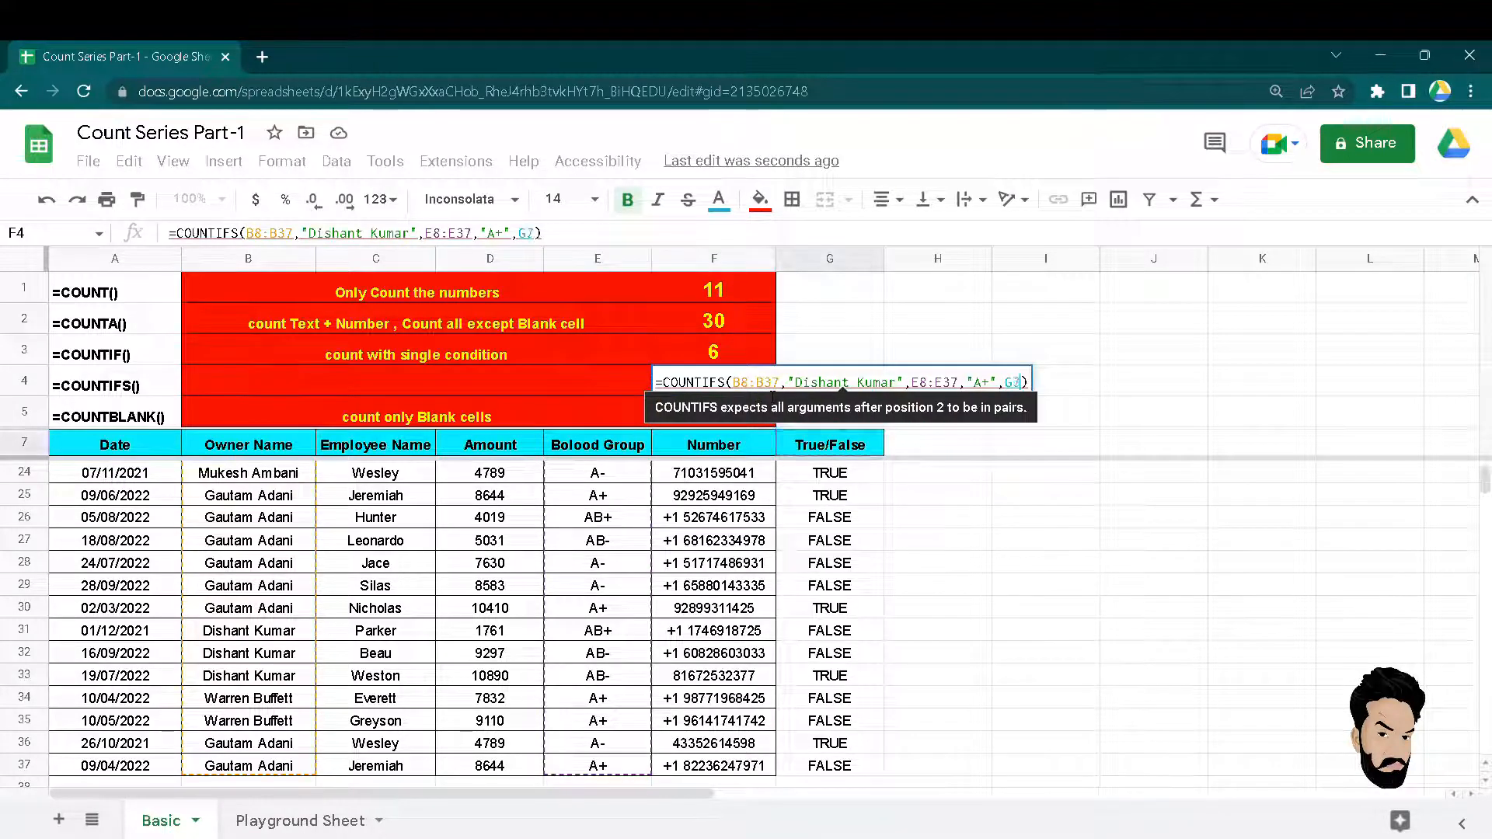
{"action": "key", "text": "Down"}
{"action": "key", "text": "ctrl+shift+Down"}
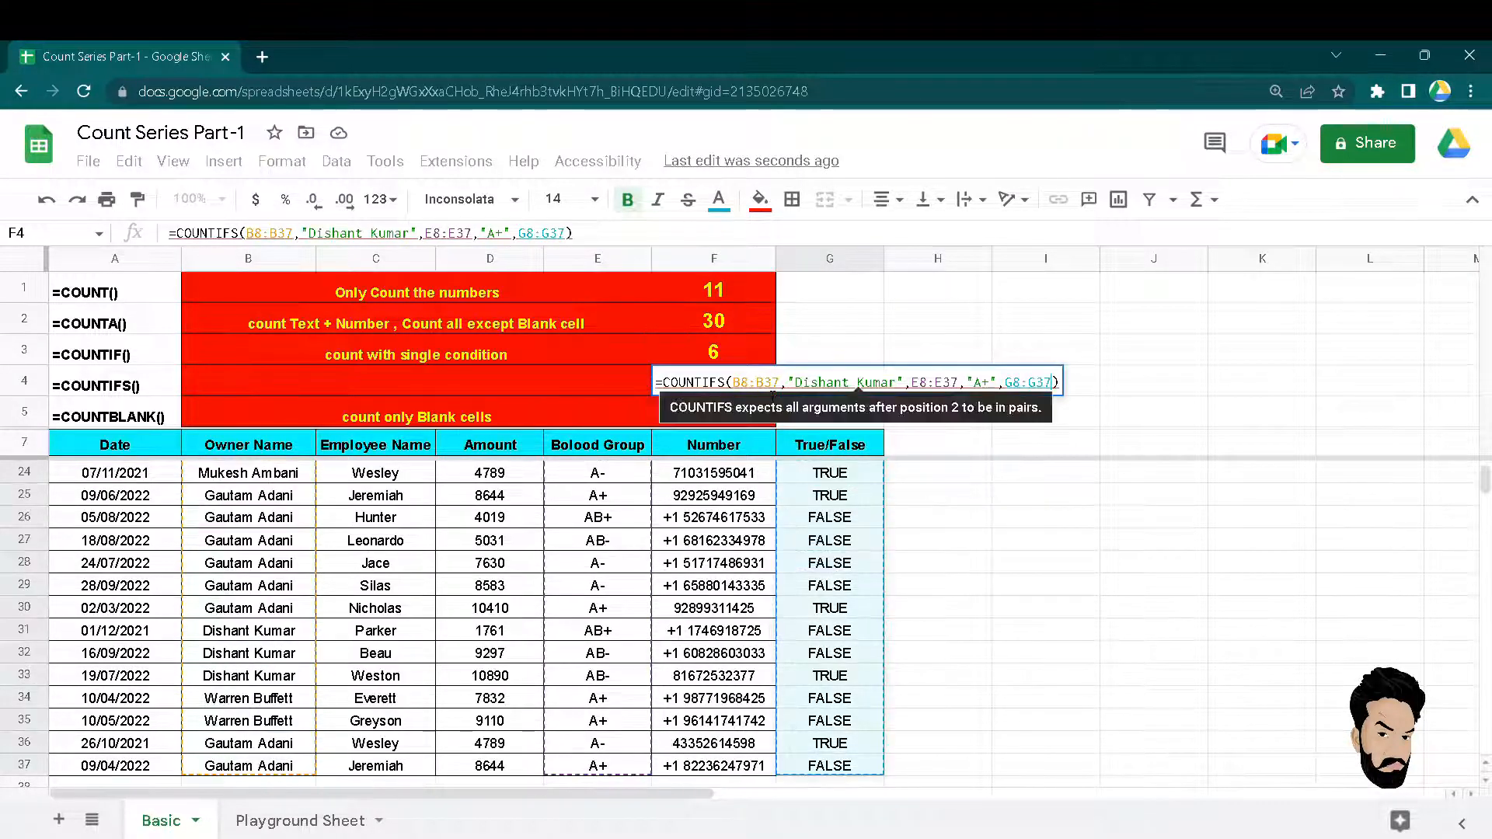
{"action": "type", "text": ",\""}
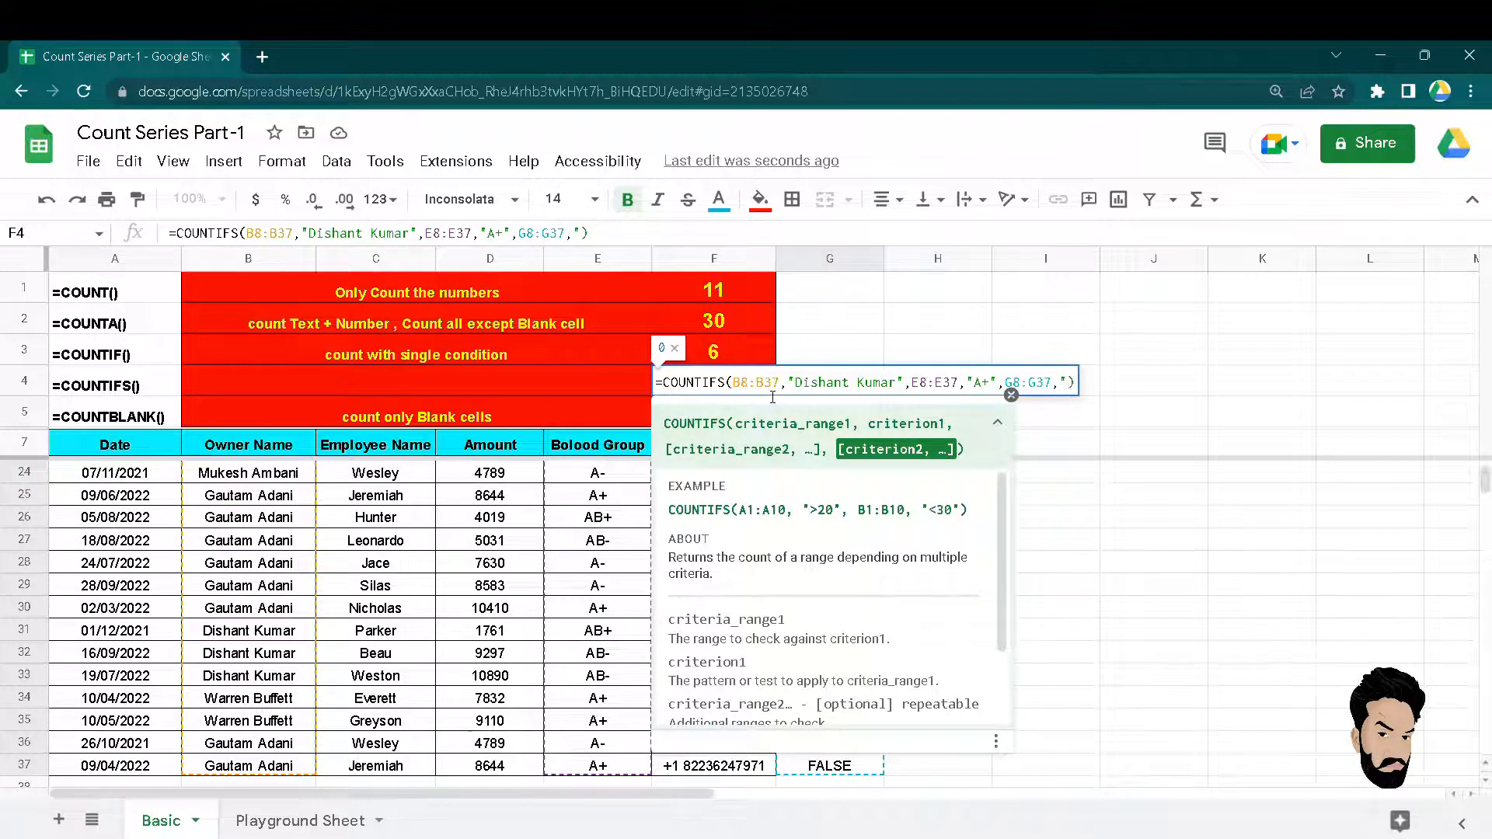
{"action": "type", "text": "FLASE"}
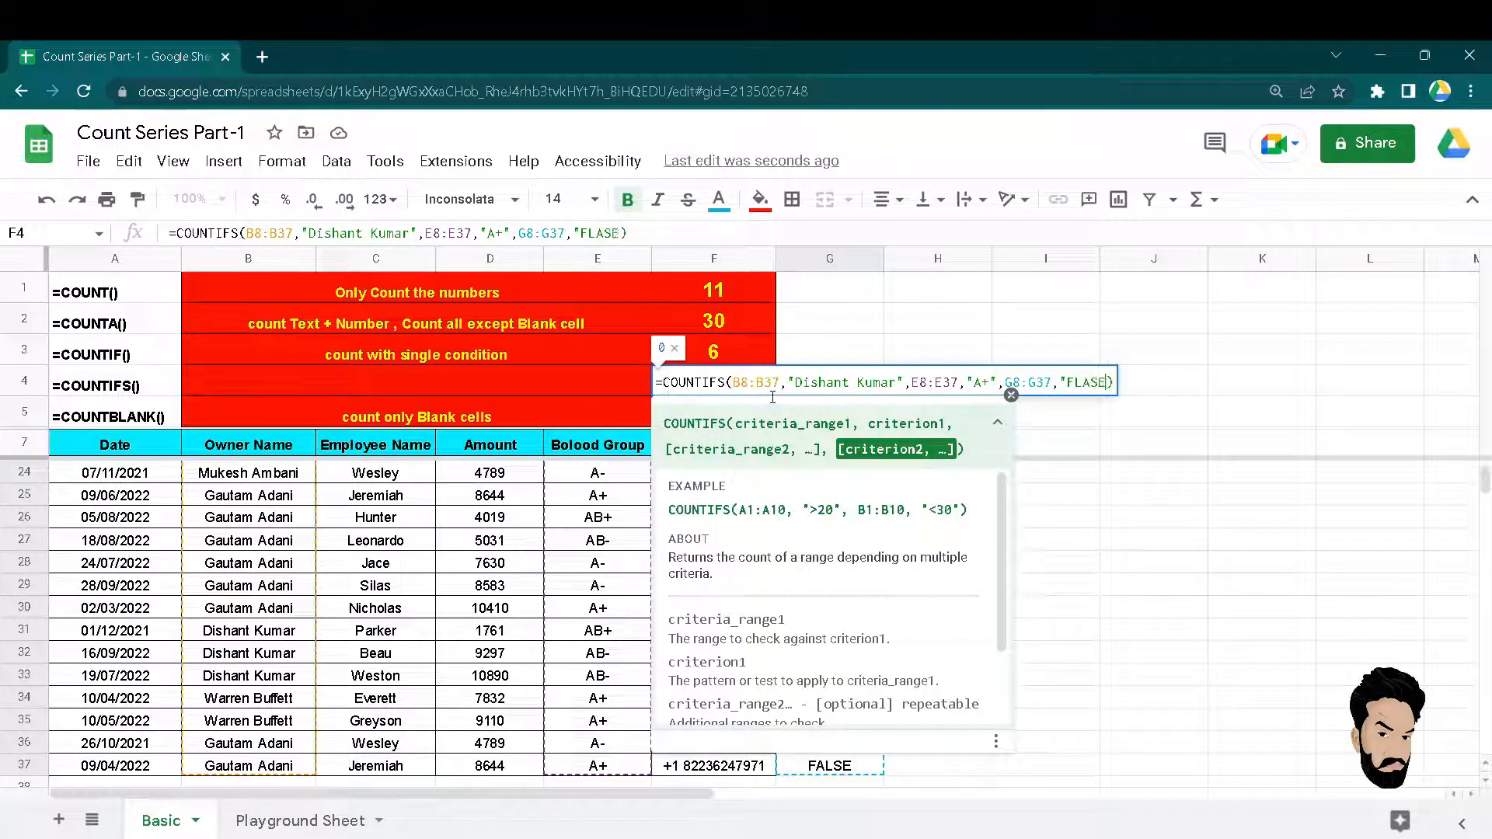
{"action": "type", "text": "\""}
{"action": "key", "text": "Return"}
Fix the misspelt criterion to "False" so the three-condition count returns 2.
{"action": "double_click", "coordinate": [765, 392]}
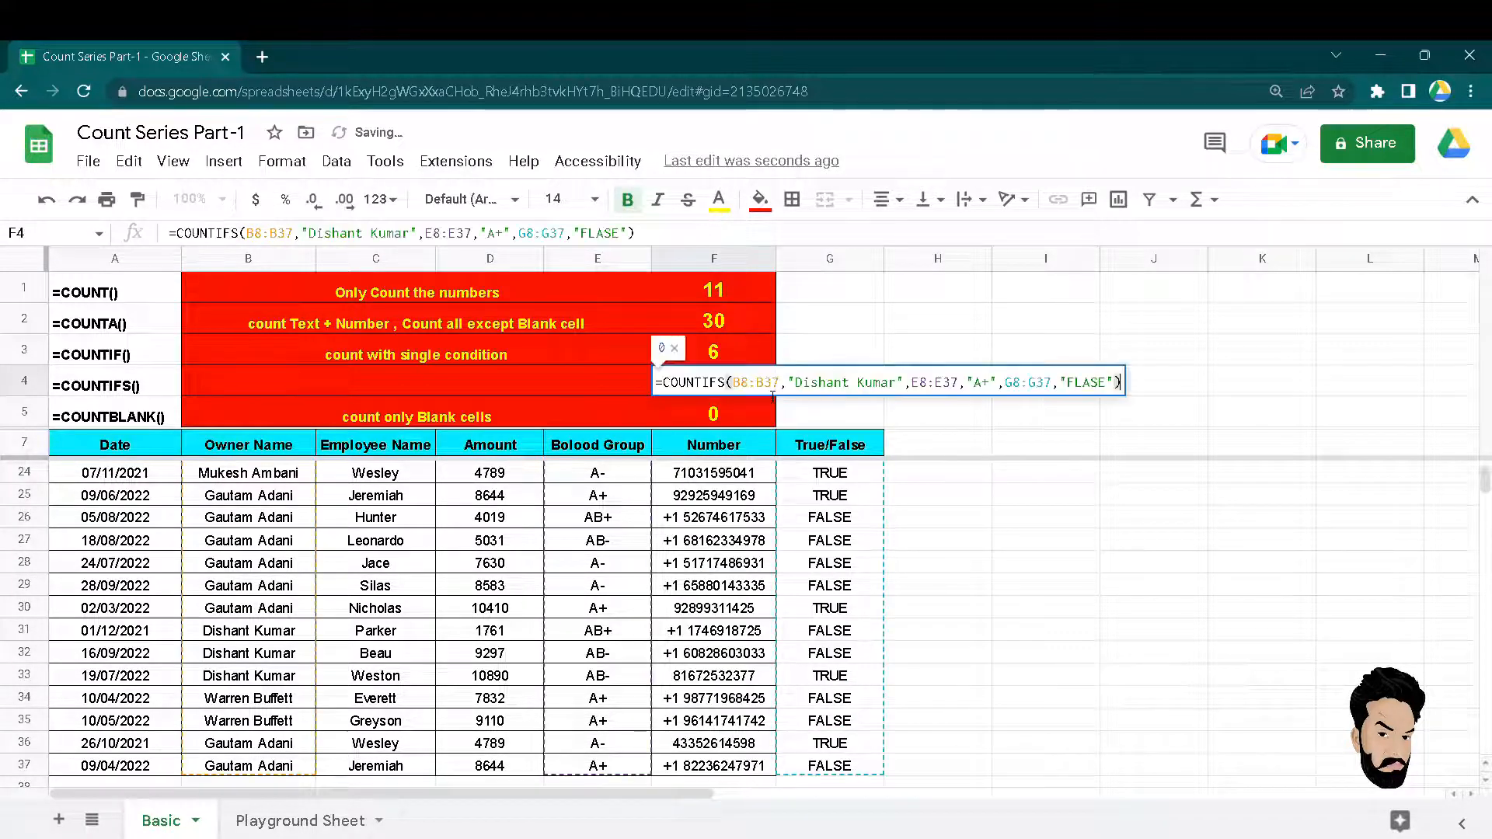
{"action": "key", "text": "Left"}
{"action": "key", "text": "Left"}
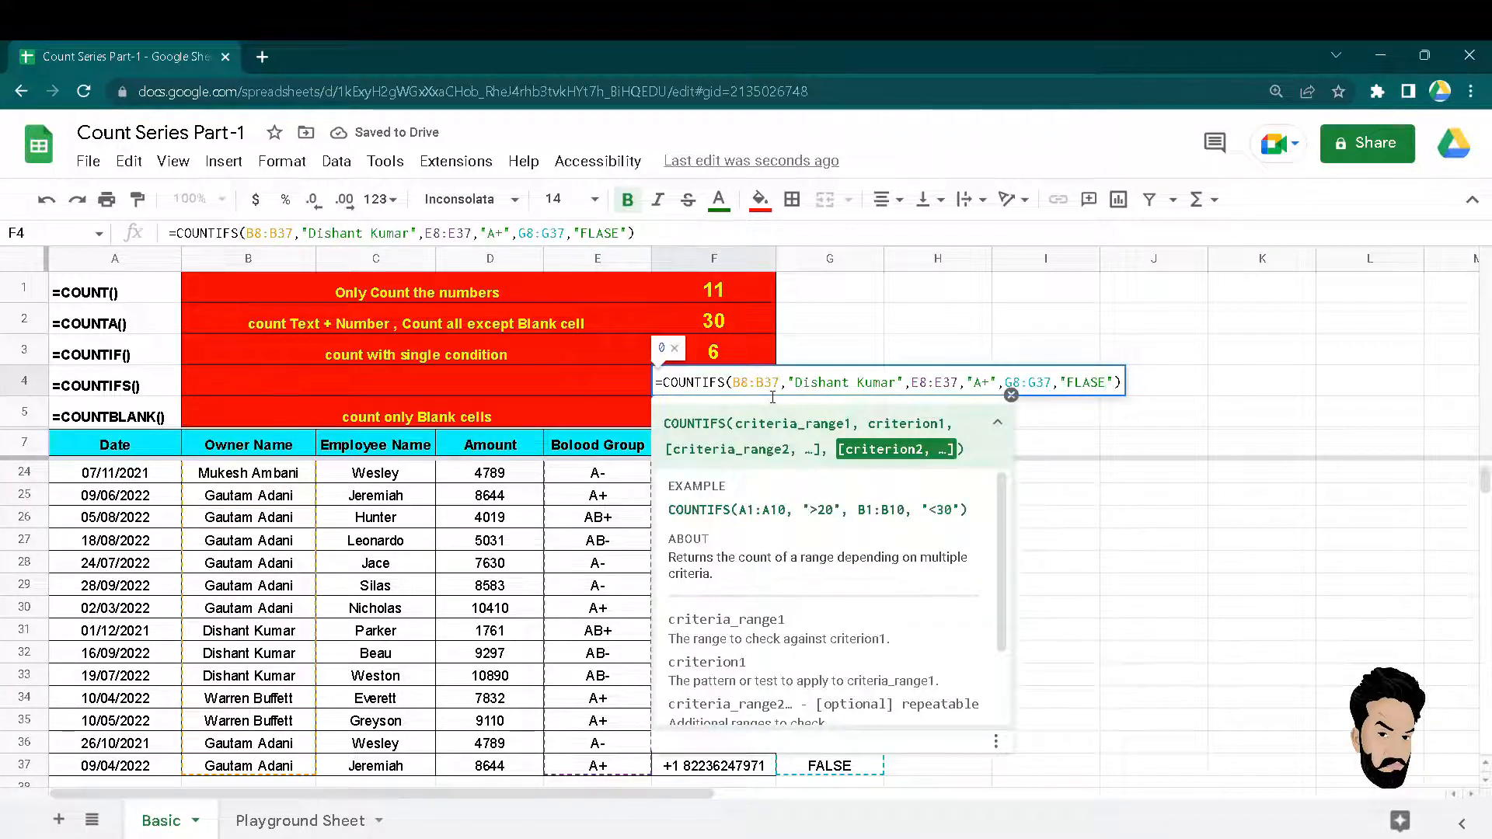
{"action": "key", "text": "Delete"}
{"action": "key", "text": "Left"}
{"action": "key", "text": "BackSpace"}
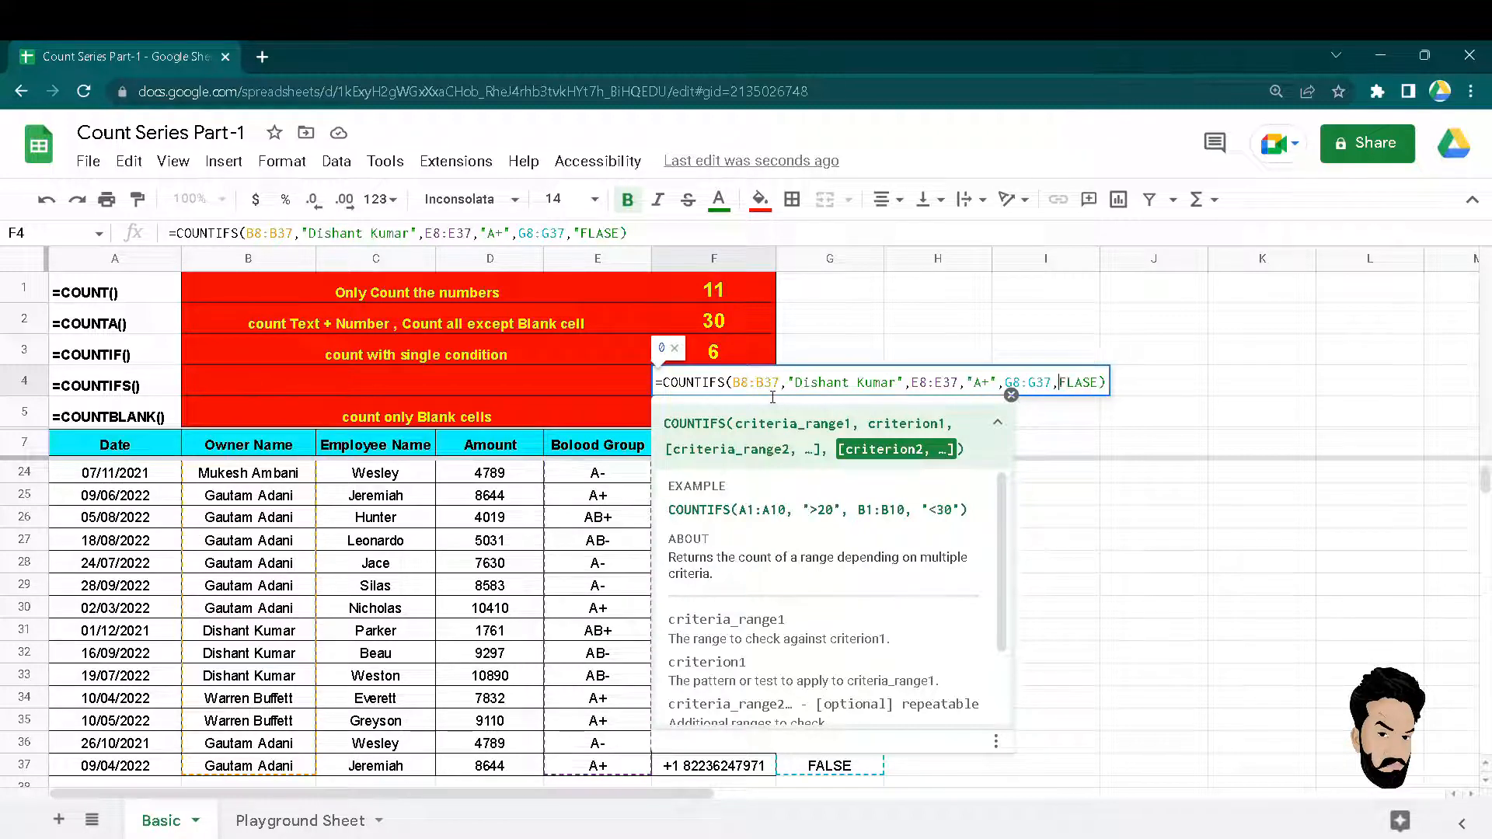
{"action": "key", "text": "Right"}
{"action": "key", "text": "Right"}
{"action": "key", "text": "Right"}
{"action": "key", "text": "Right"}
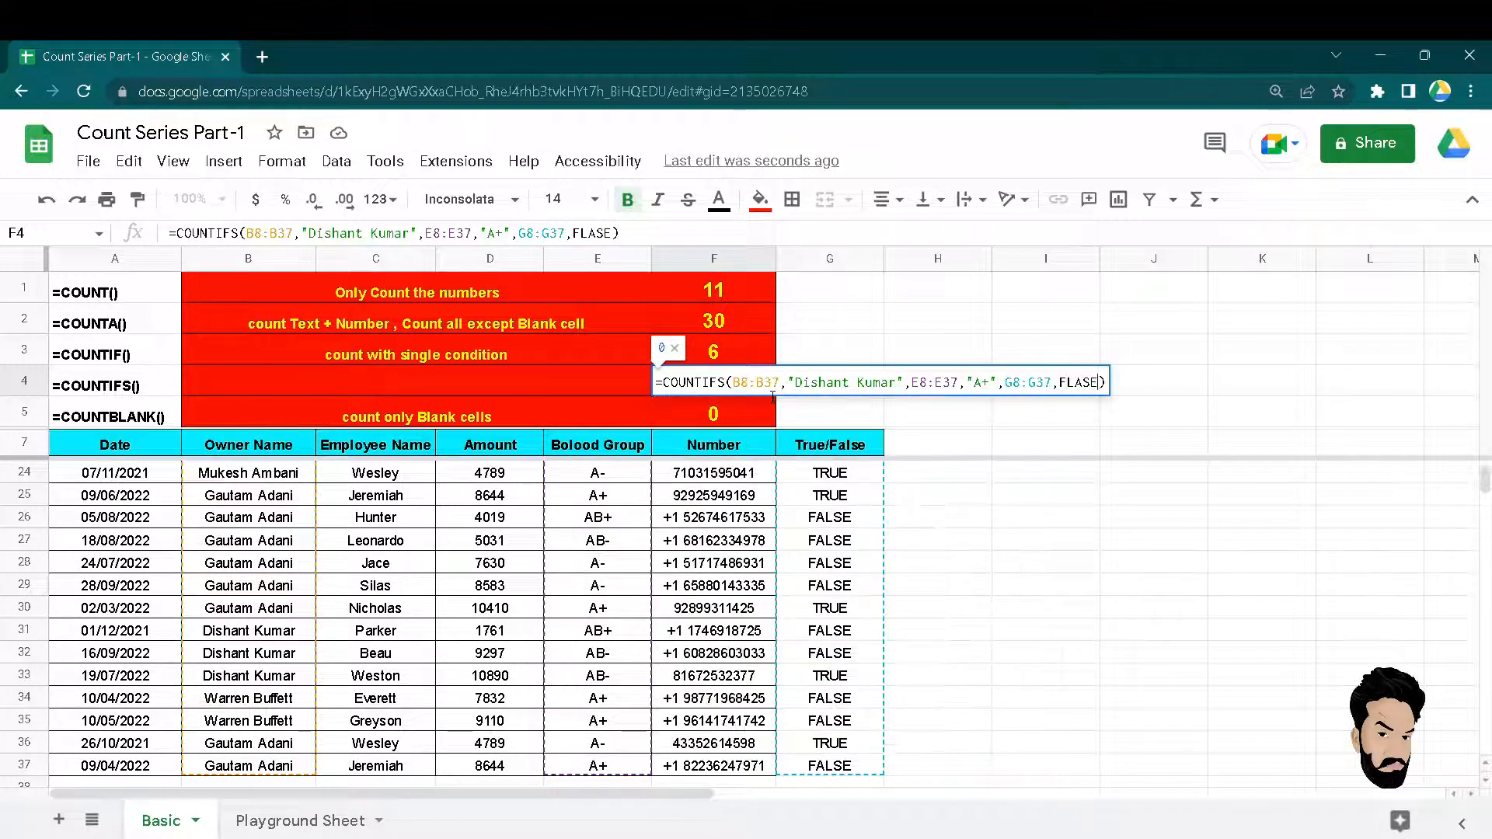
{"action": "key", "text": "BackSpace"}
{"action": "key", "text": "BackSpace"}
{"action": "key", "text": "BackSpace"}
{"action": "key", "text": "BackSpace"}
{"action": "key", "text": "BackSpace"}
{"action": "type", "text": "\""}
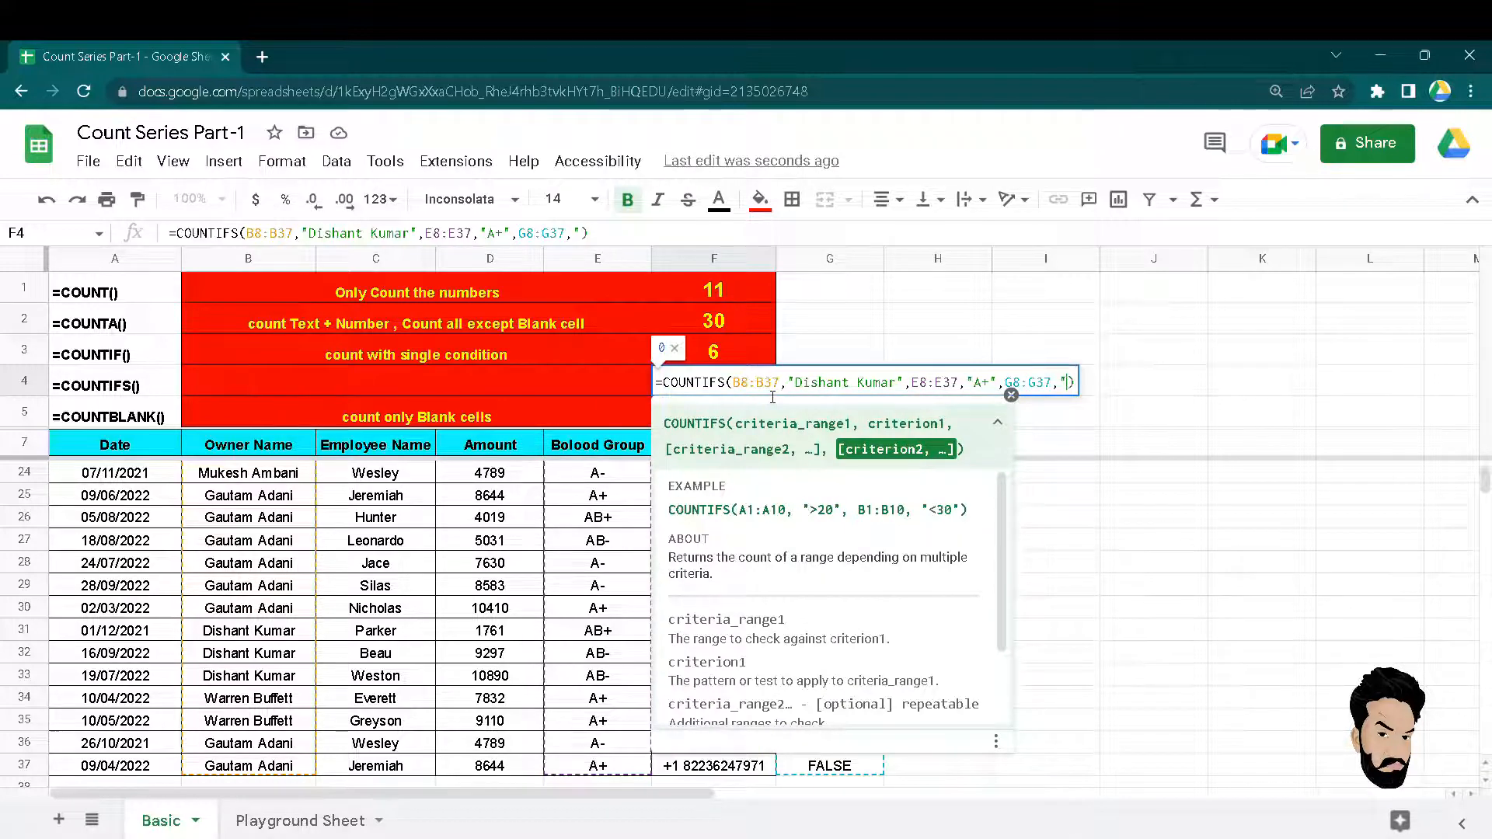
{"action": "type", "text": "fA"}
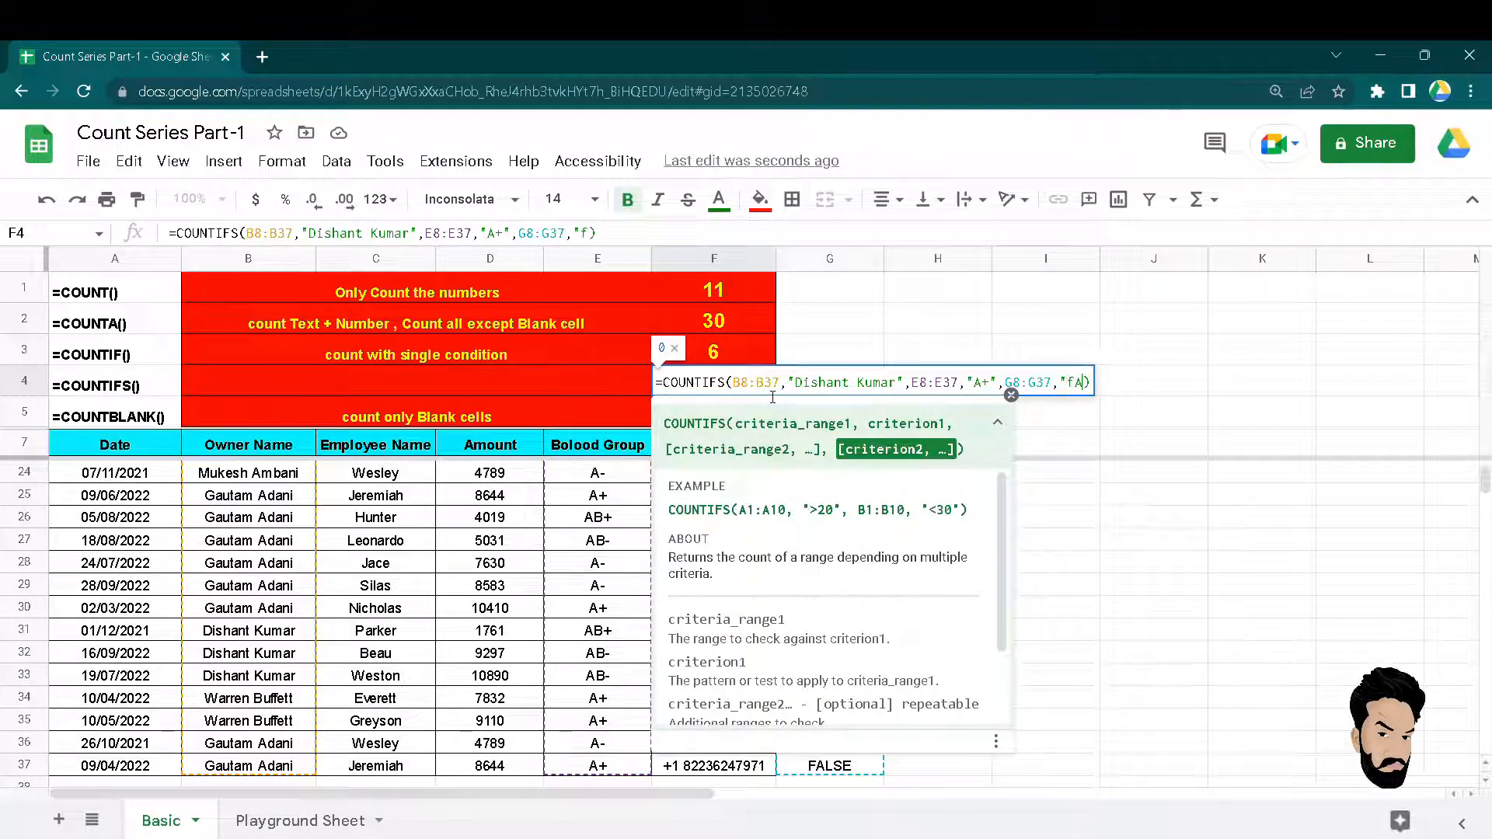
{"action": "type", "text": "LS"}
{"action": "key", "text": "BackSpace"}
{"action": "key", "text": "BackSpace"}
{"action": "key", "text": "BackSpace"}
{"action": "key", "text": "BackSpace"}
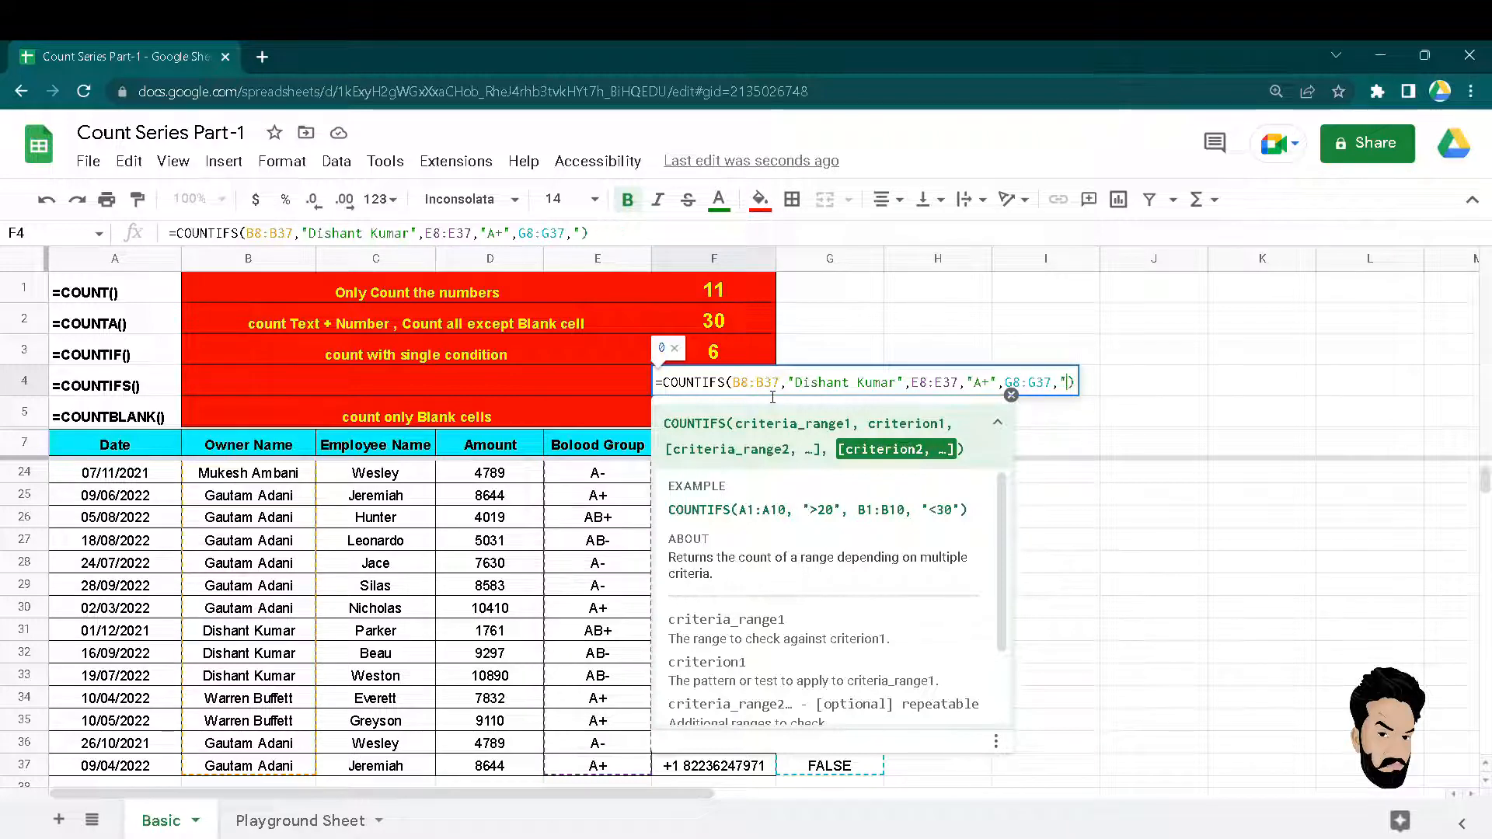
{"action": "type", "text": "False\""}
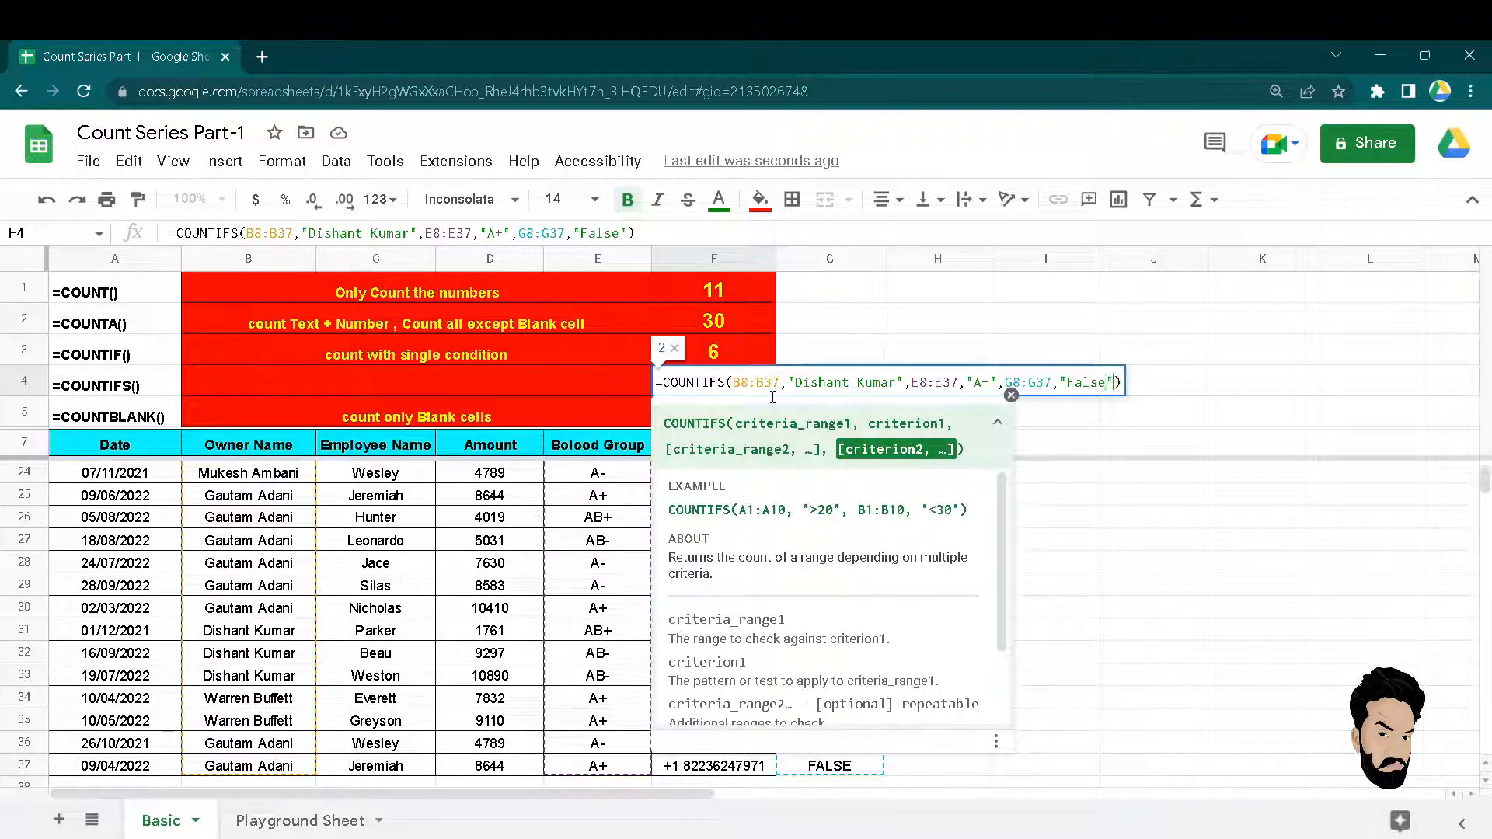
{"action": "key", "text": "Right"}
{"action": "key", "text": "Left"}
{"action": "key", "text": "Return"}
{"action": "key", "text": "Up"}
{"action": "key", "text": "Down"}
{"action": "key", "text": "Down"}
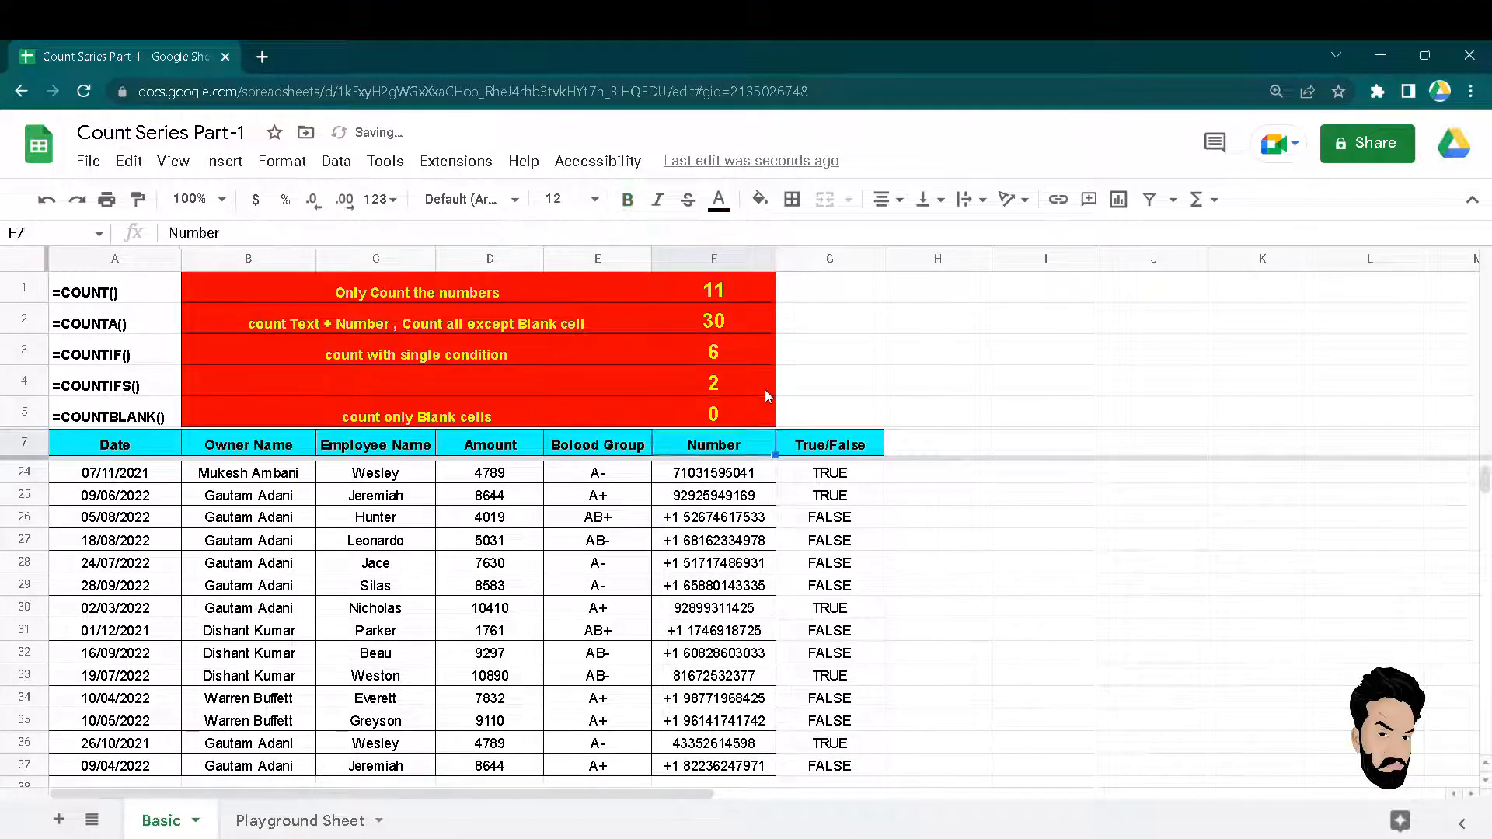
{"action": "key", "text": "Right"}
{"action": "key", "text": "Down"}
{"action": "key", "text": "Left"}
{"action": "key", "text": "Left"}
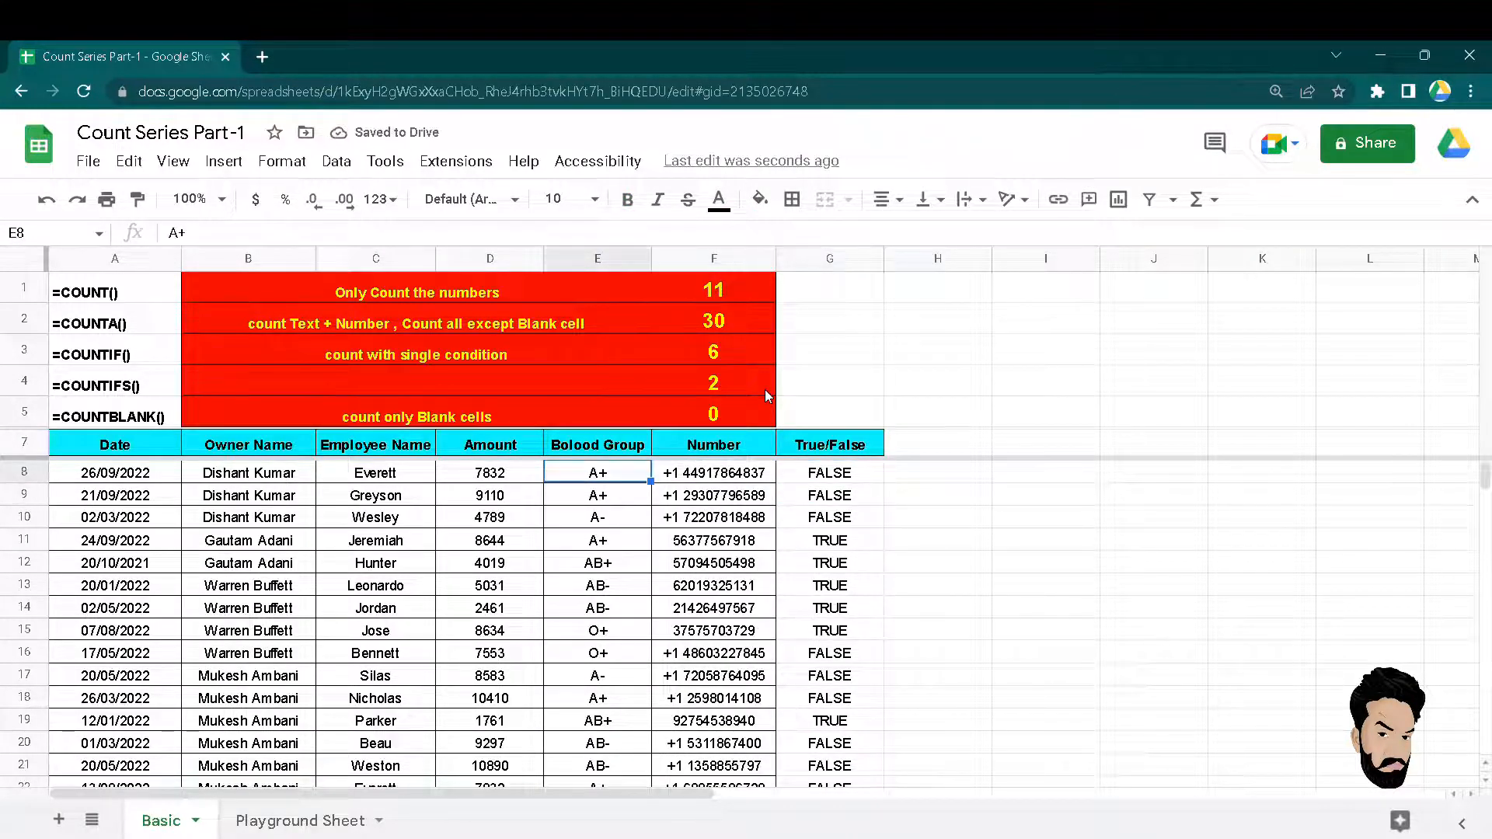
{"action": "key", "text": "Left"}
{"action": "key", "text": "Up"}
{"action": "key", "text": "Left"}
{"action": "key", "text": "Left"}
{"action": "key", "text": "Left"}
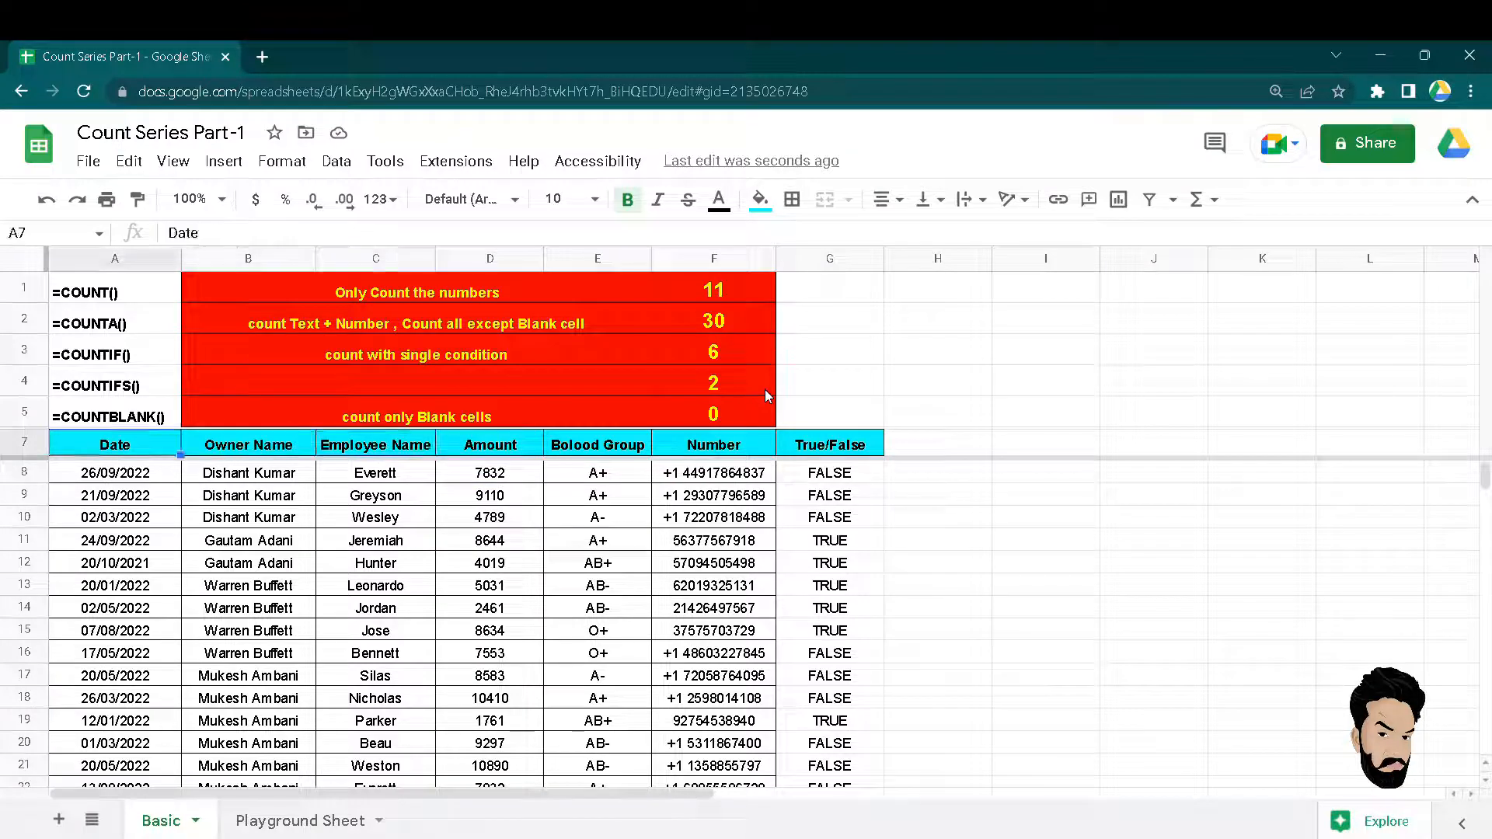
{"action": "key", "text": "Right"}
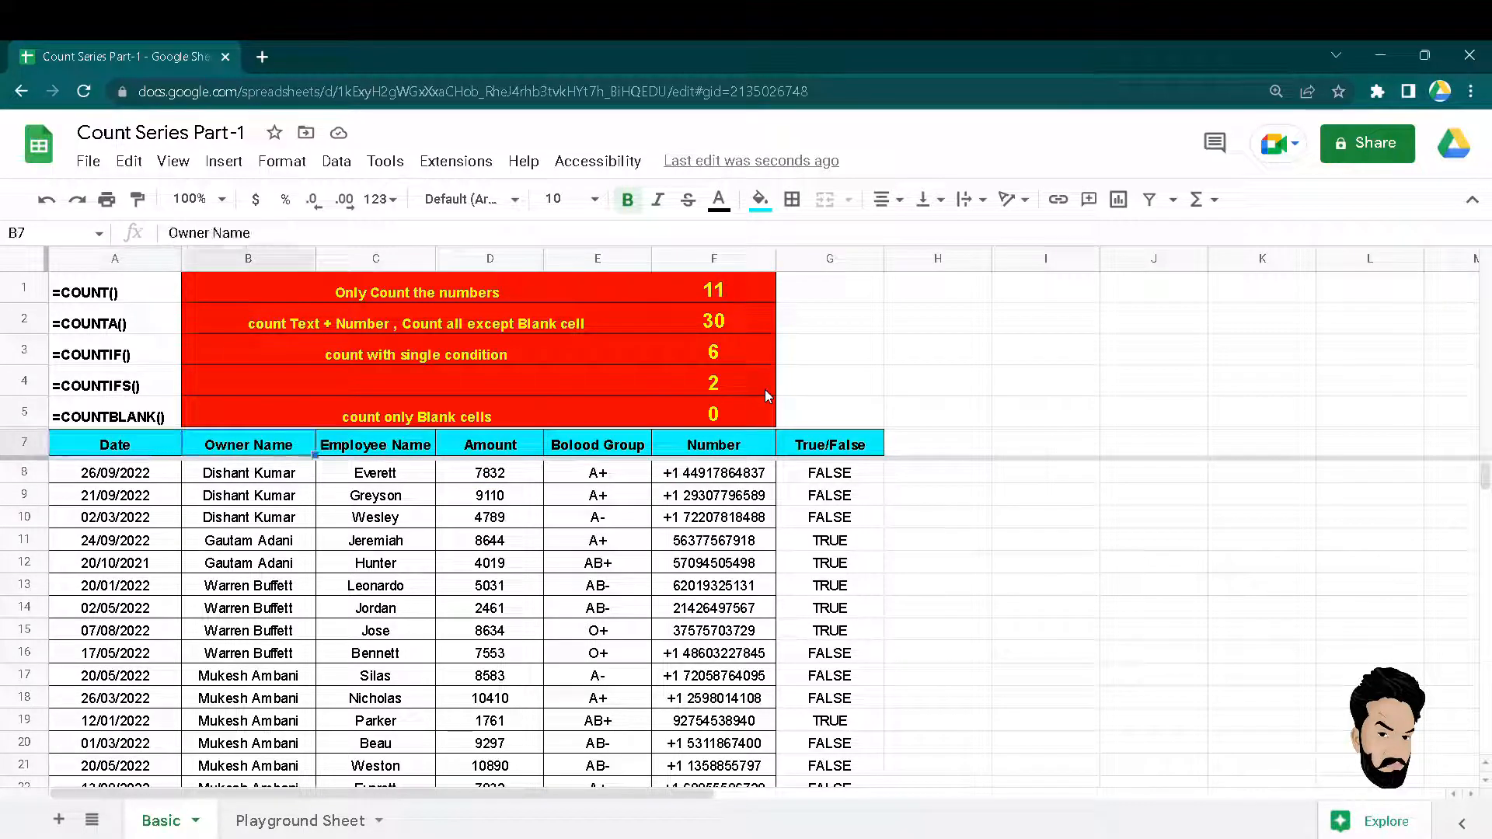
{"action": "key", "text": "Right"}
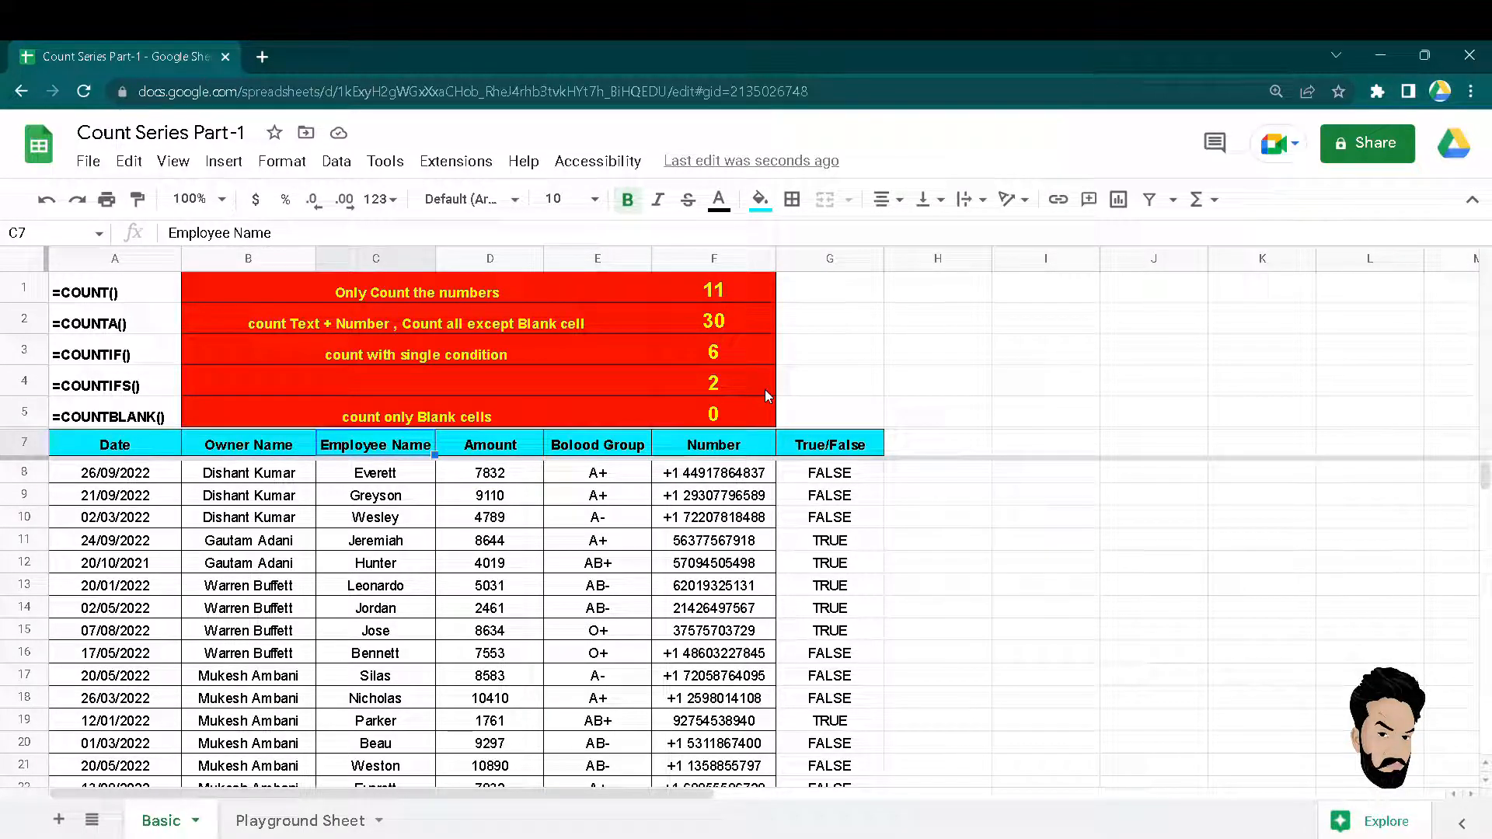
{"action": "key", "text": "Down"}
{"action": "key", "text": "Right"}
{"action": "key", "text": "Right"}
{"action": "key", "text": "Right"}
{"action": "key", "text": "Right"}
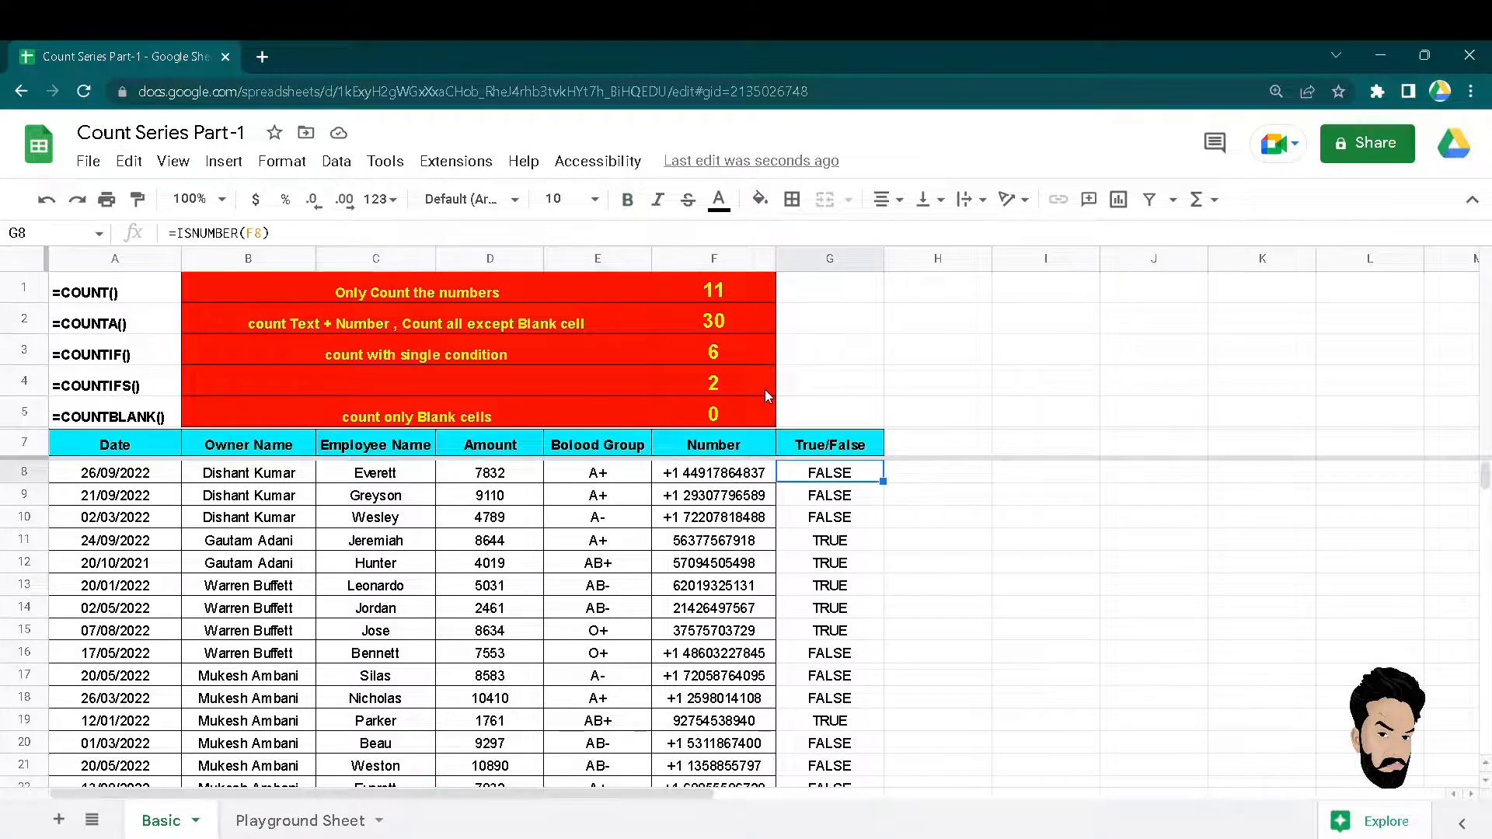
{"action": "key", "text": "Left"}
{"action": "key", "text": "Down"}
{"action": "key", "text": "Up"}
{"action": "key", "text": "F2"}
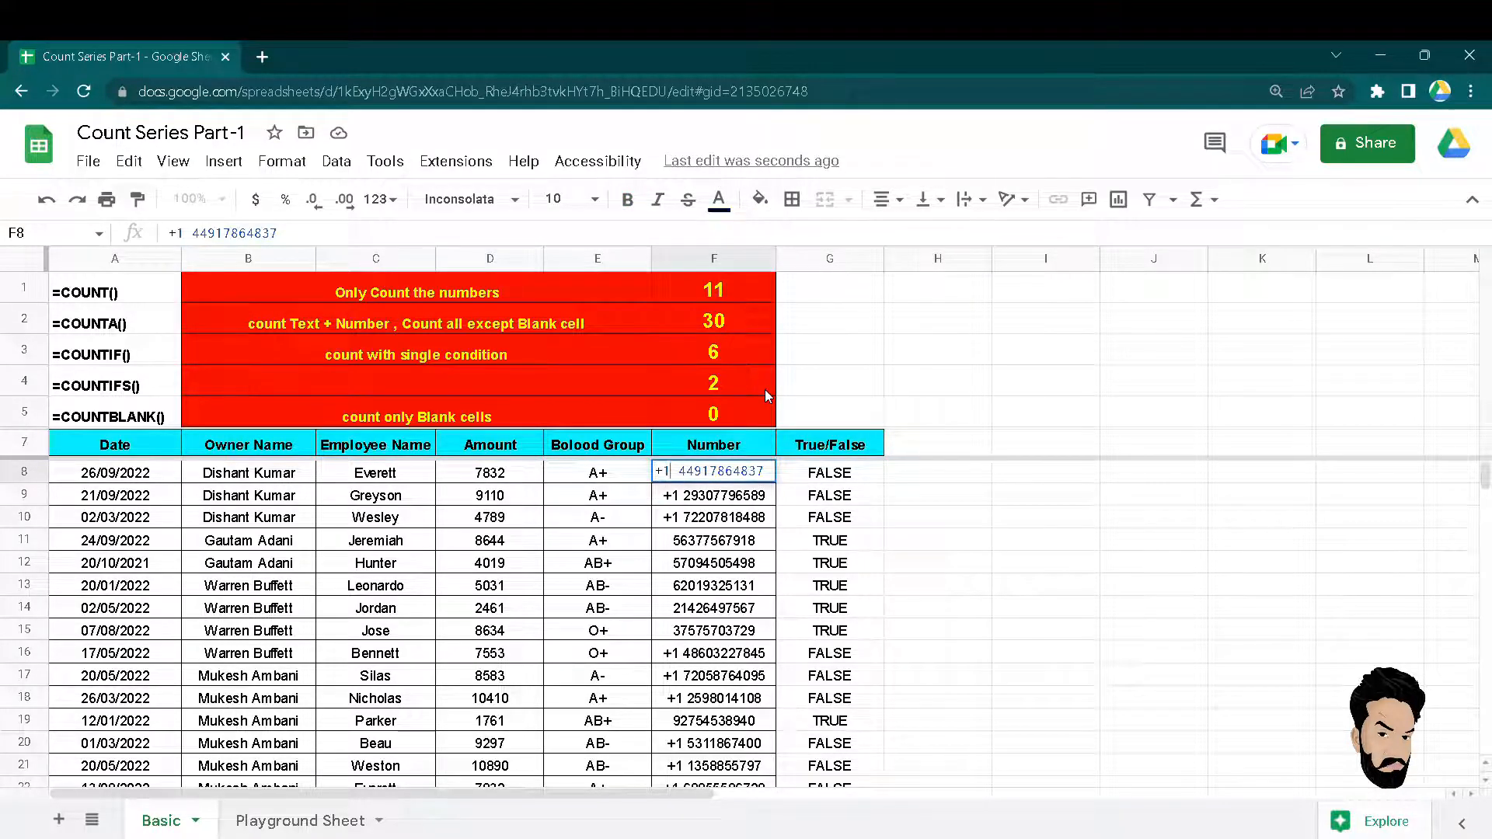
{"action": "key", "text": "BackSpace"}
{"action": "key", "text": "BackSpace"}
{"action": "key", "text": "BackSpace"}
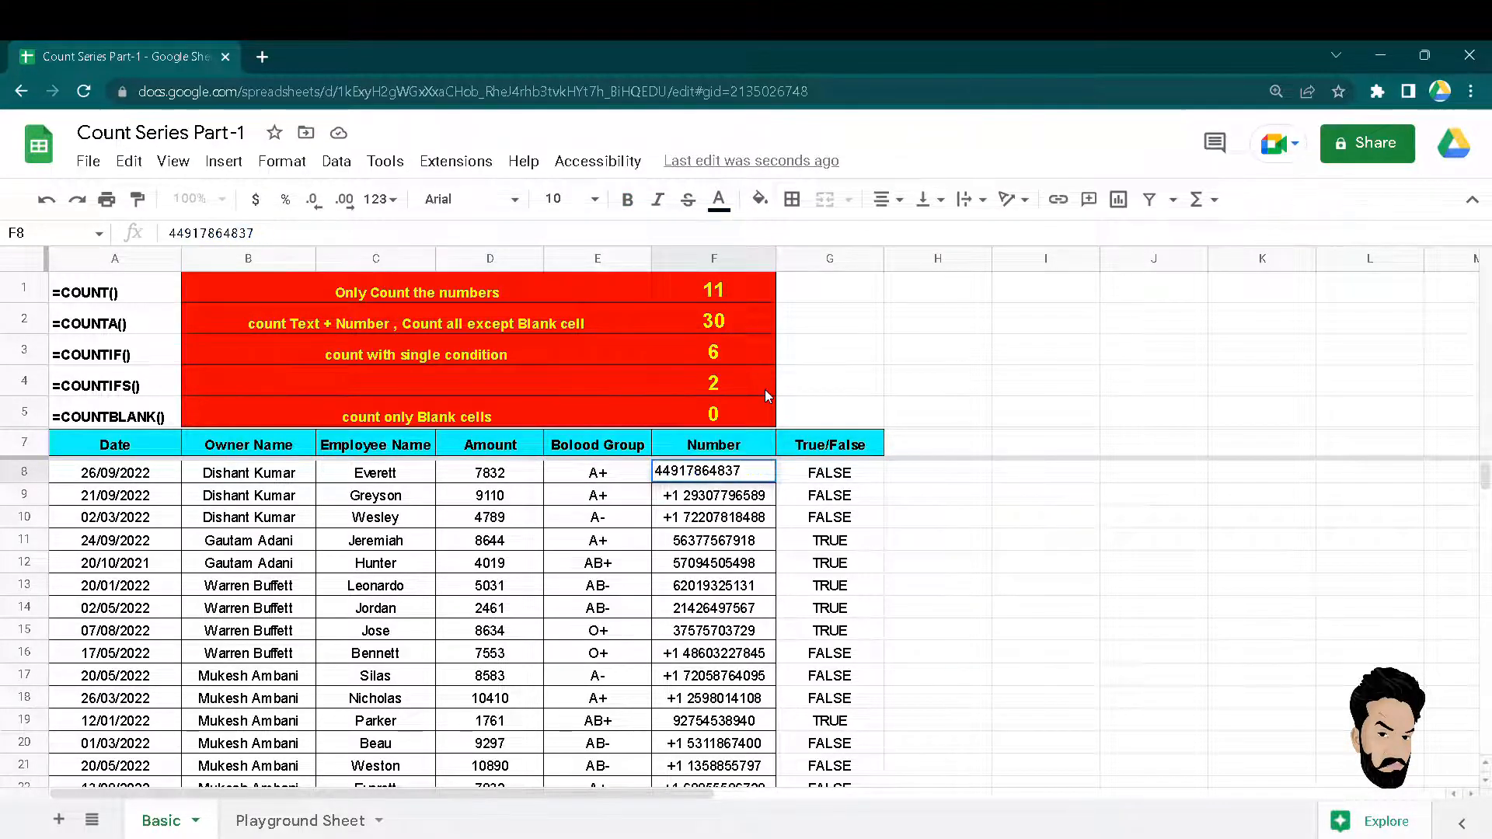
{"action": "key", "text": "Return"}
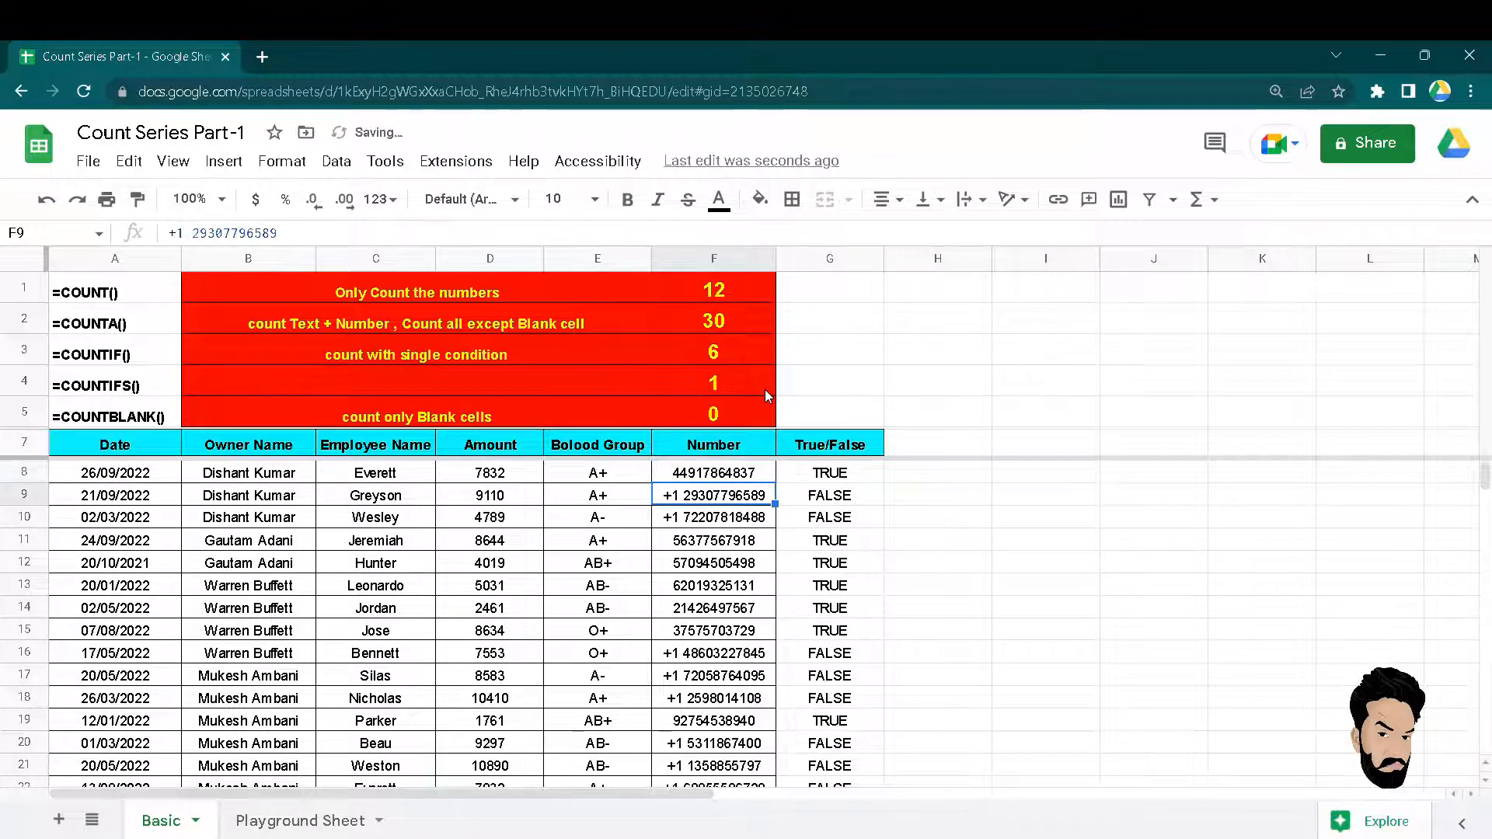
{"action": "key", "text": "Up"}
{"action": "left_click", "coordinate": [721, 380]}
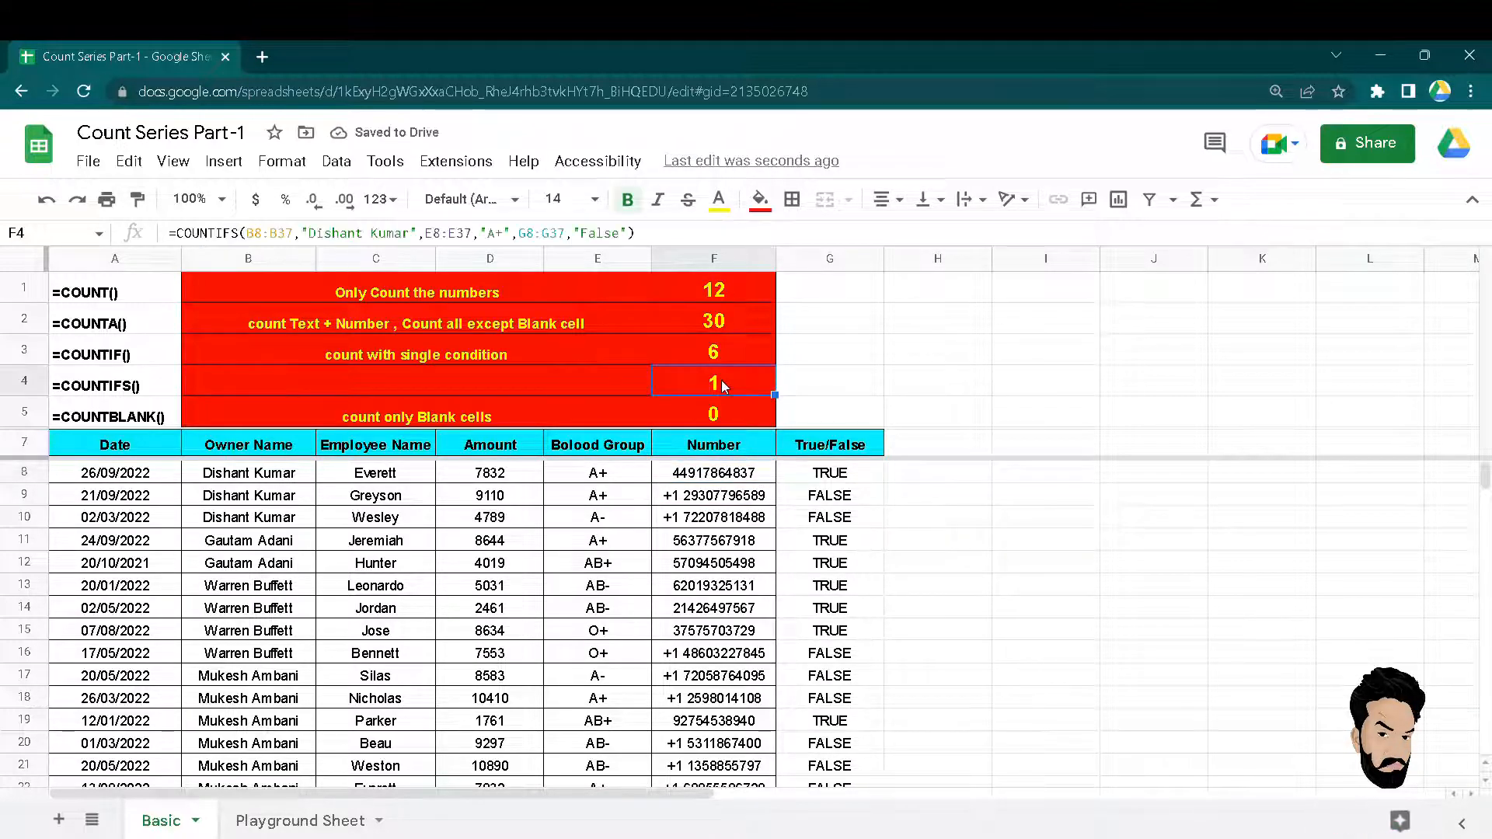
{"action": "key", "text": "Down"}
{"action": "key", "text": "Down"}
{"action": "key", "text": "Down"}
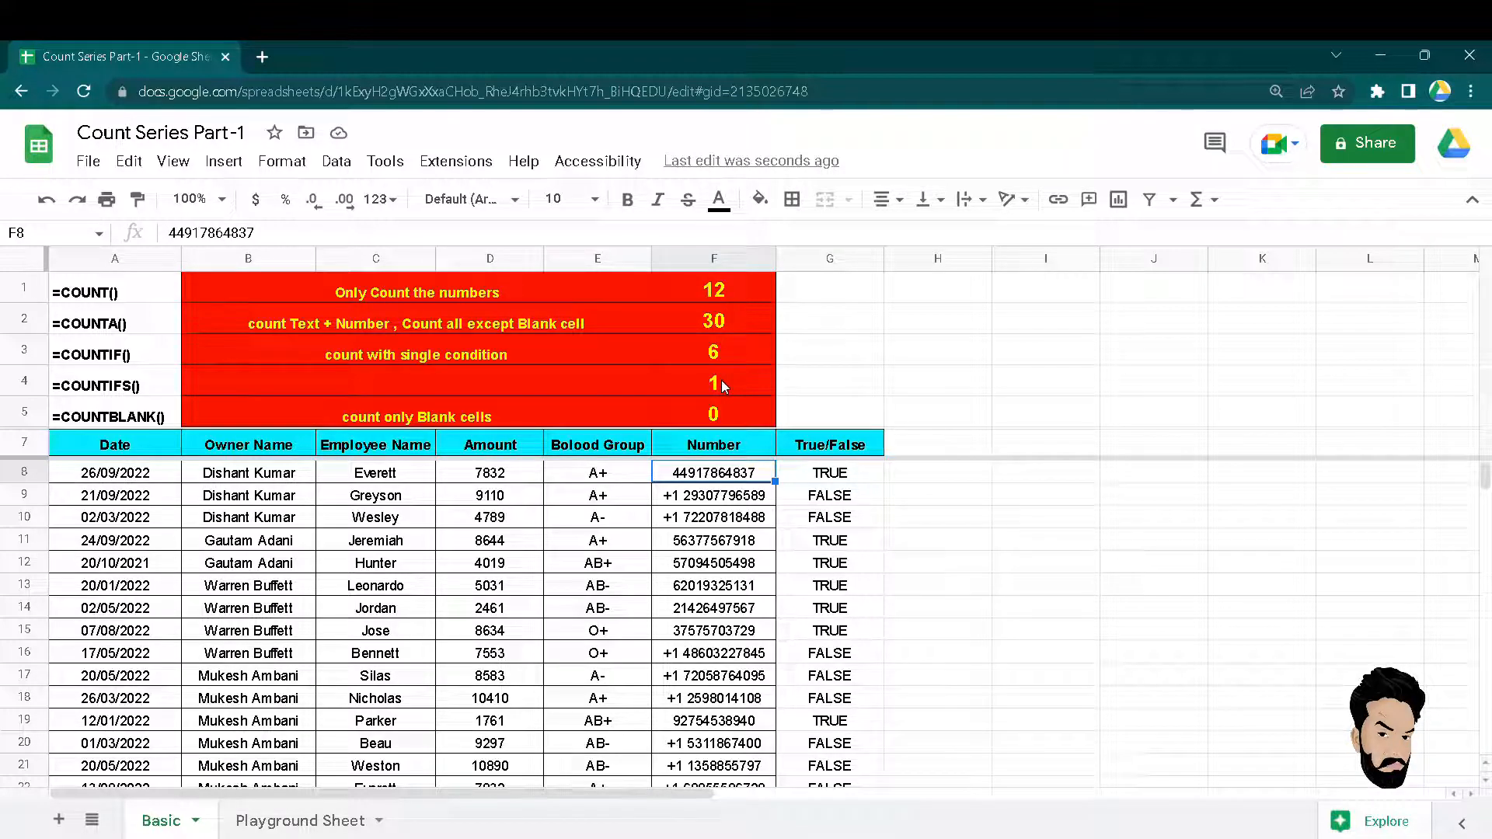
{"action": "left_click", "coordinate": [846, 478]}
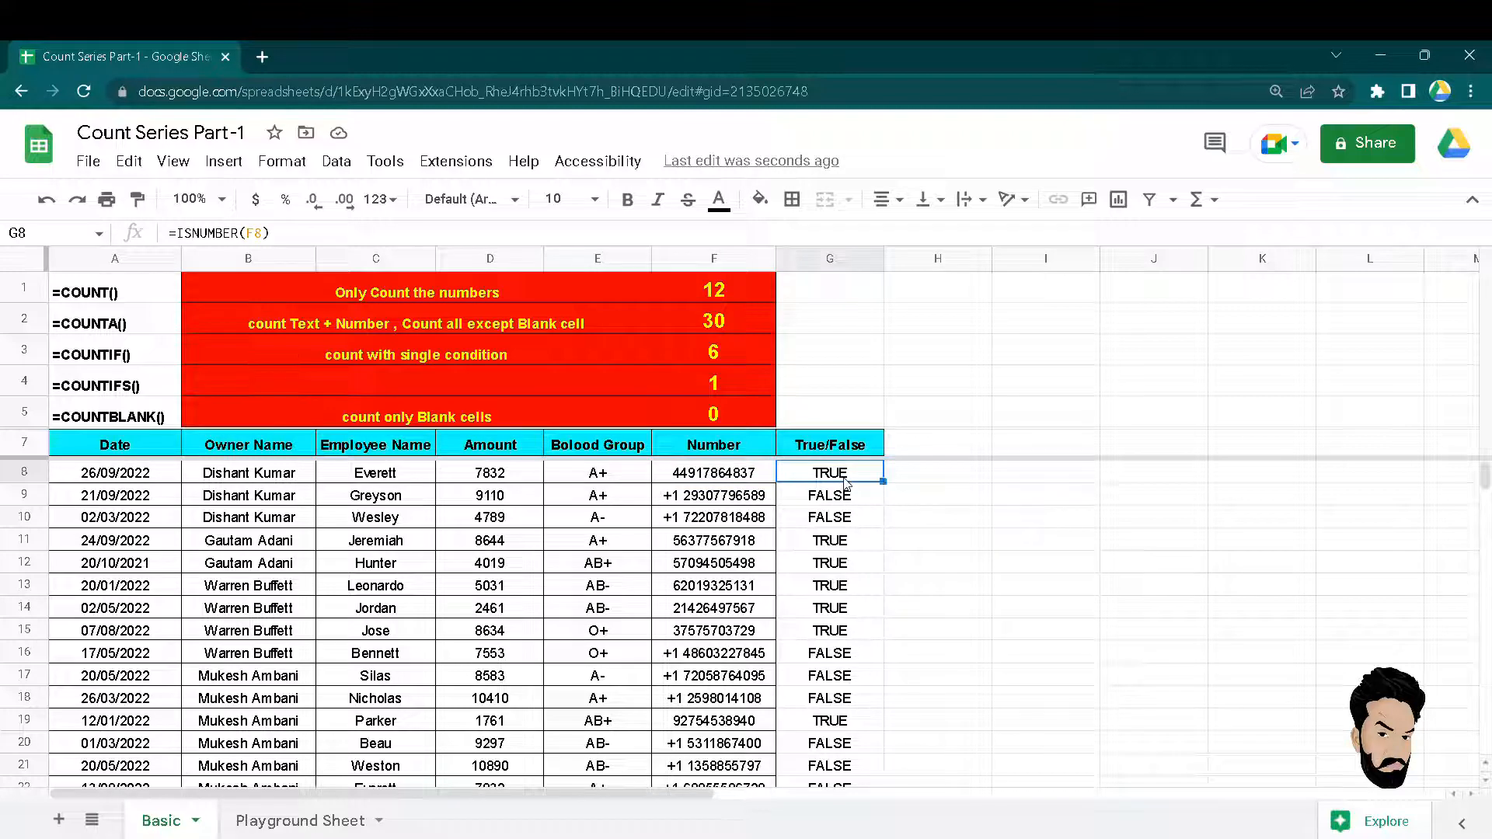
{"action": "left_click", "coordinate": [837, 499]}
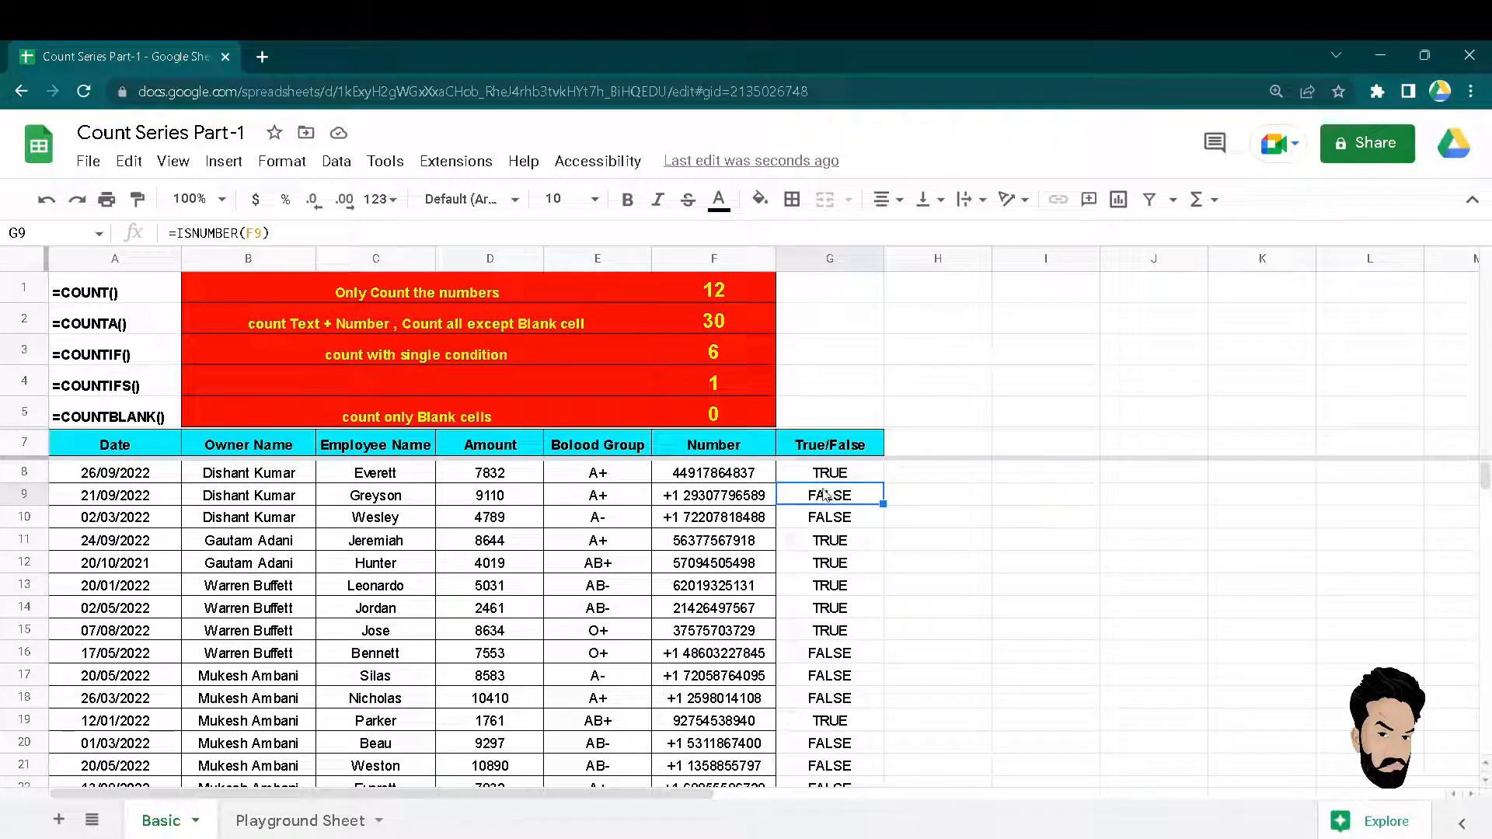
{"action": "left_click", "coordinate": [710, 478]}
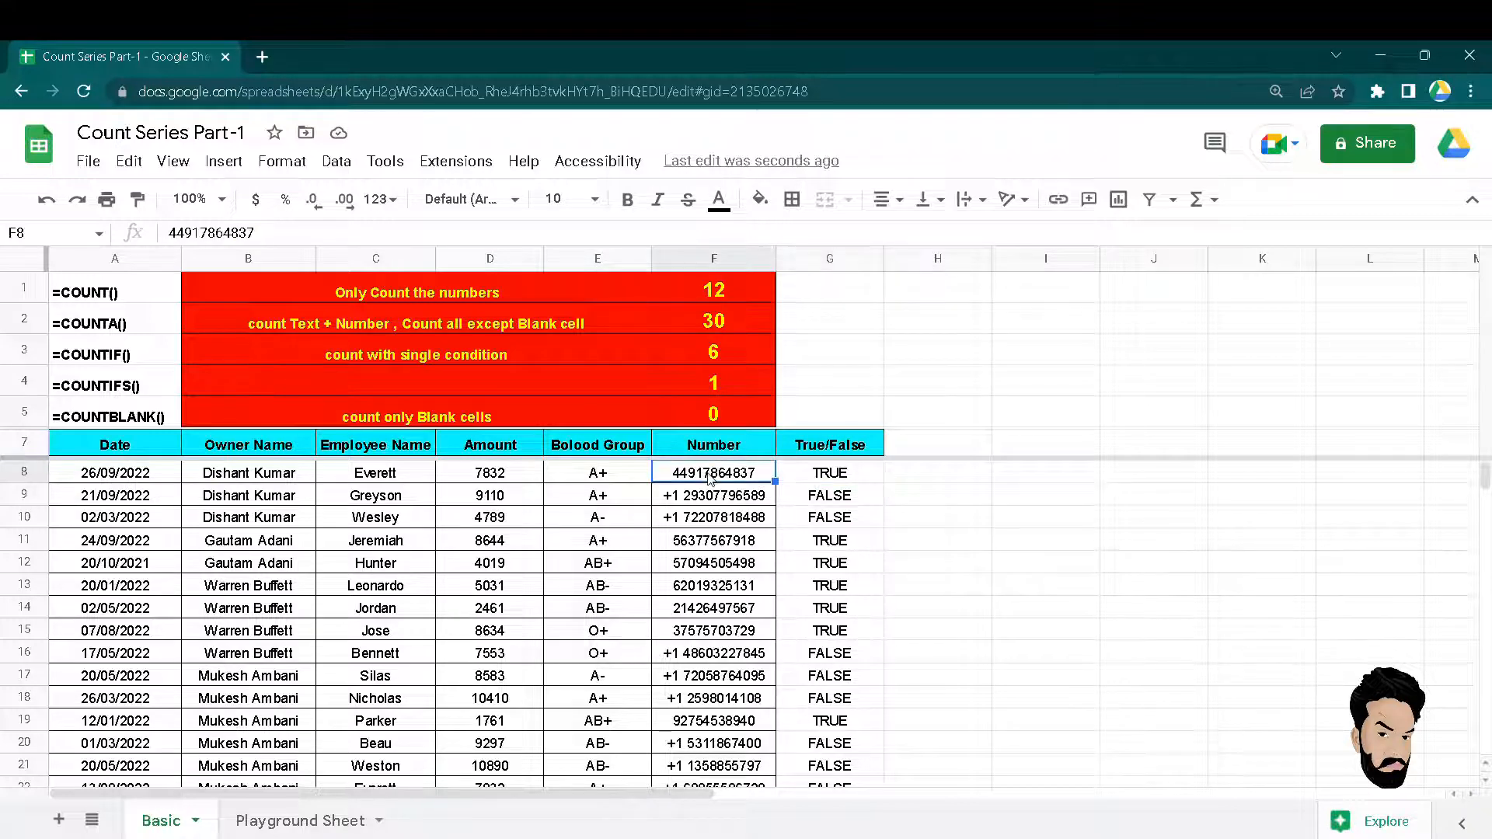
{"action": "key", "text": "ctrl+z"}
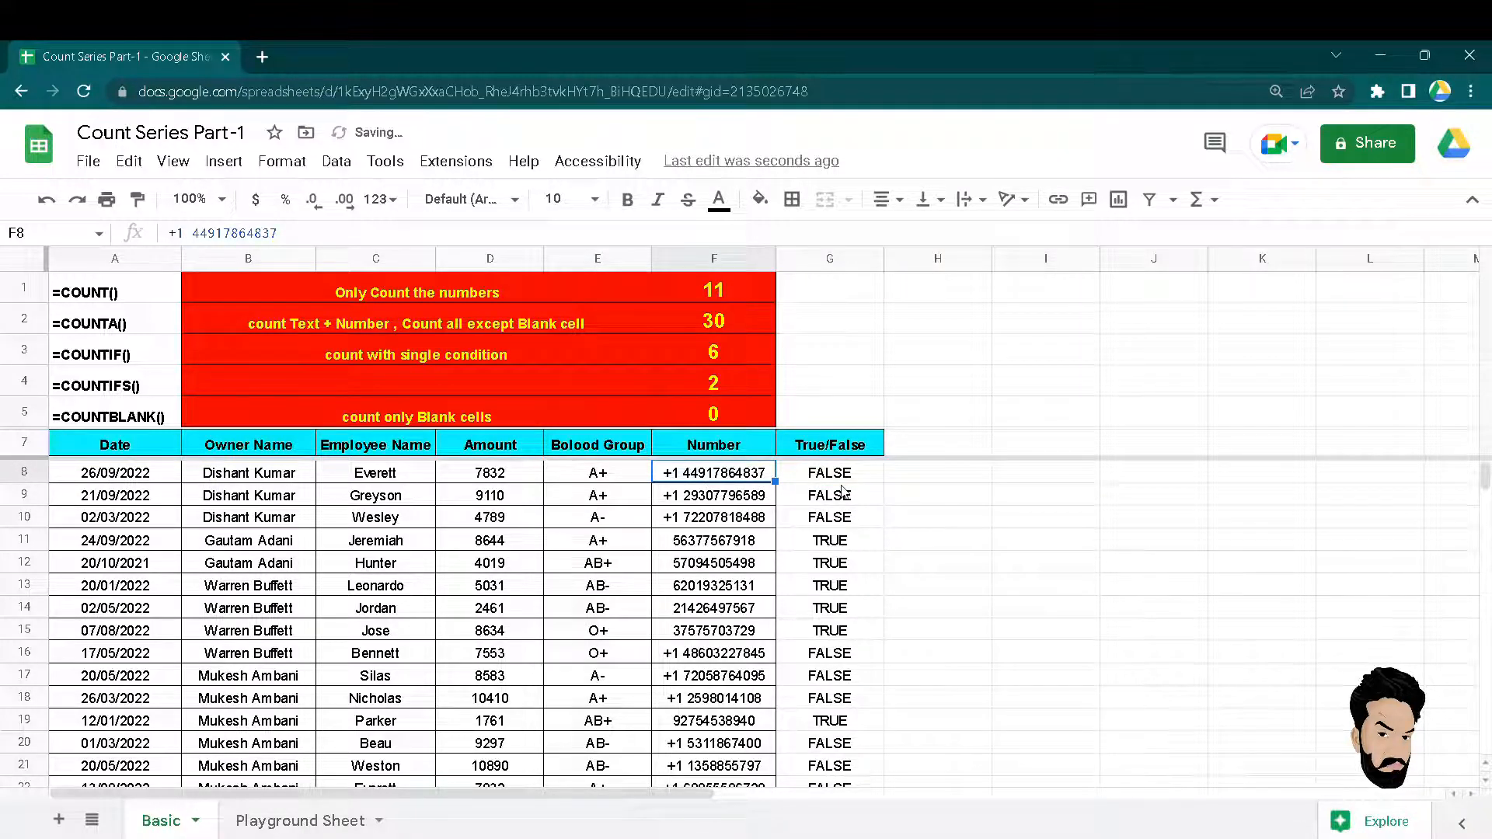
{"action": "left_click_drag", "start_coordinate": [828, 476], "coordinate": [835, 497]}
{"action": "left_click", "coordinate": [717, 376]}
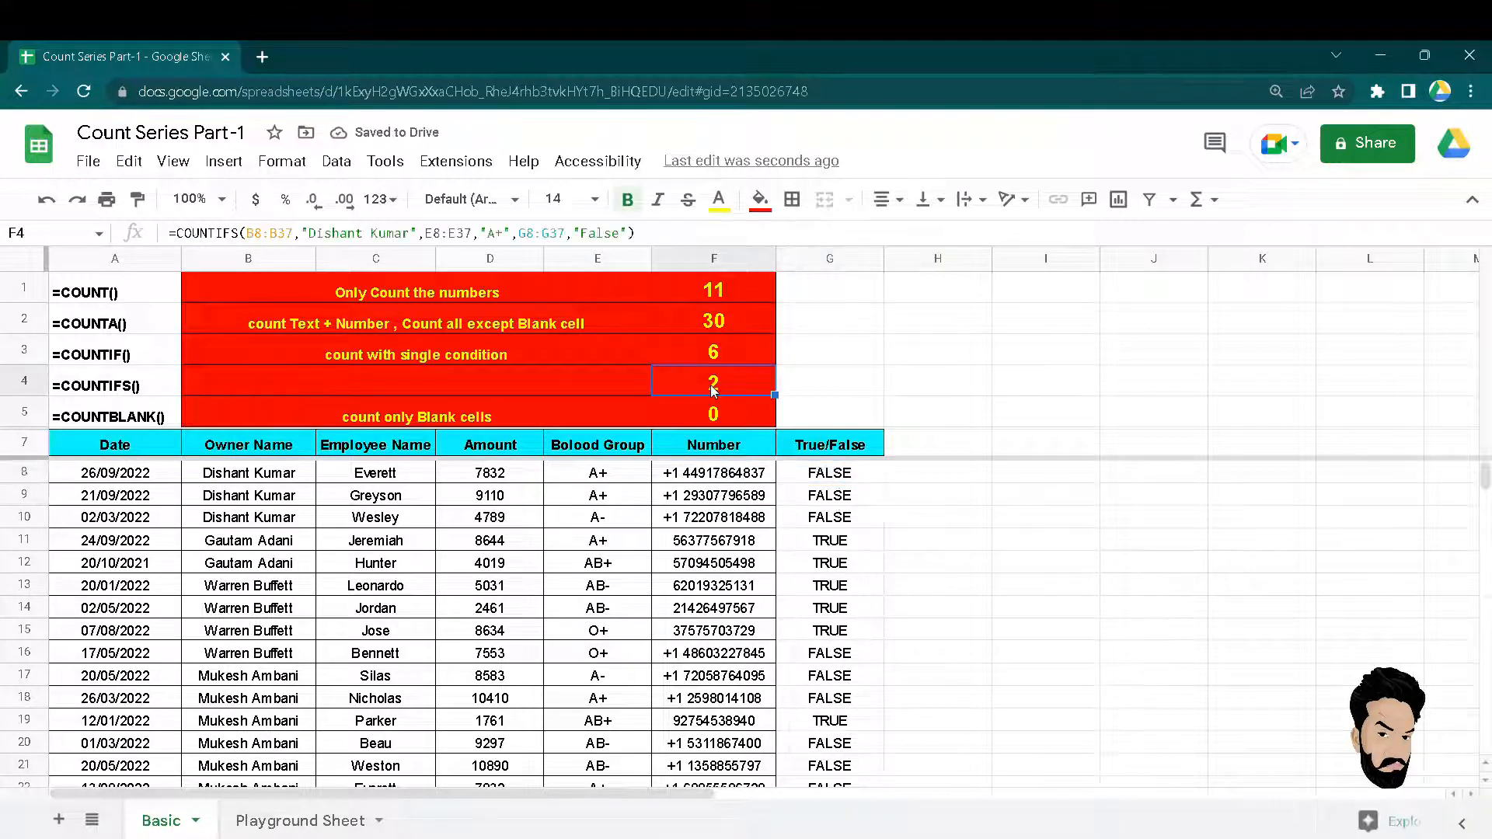
{"action": "double_click", "coordinate": [716, 384]}
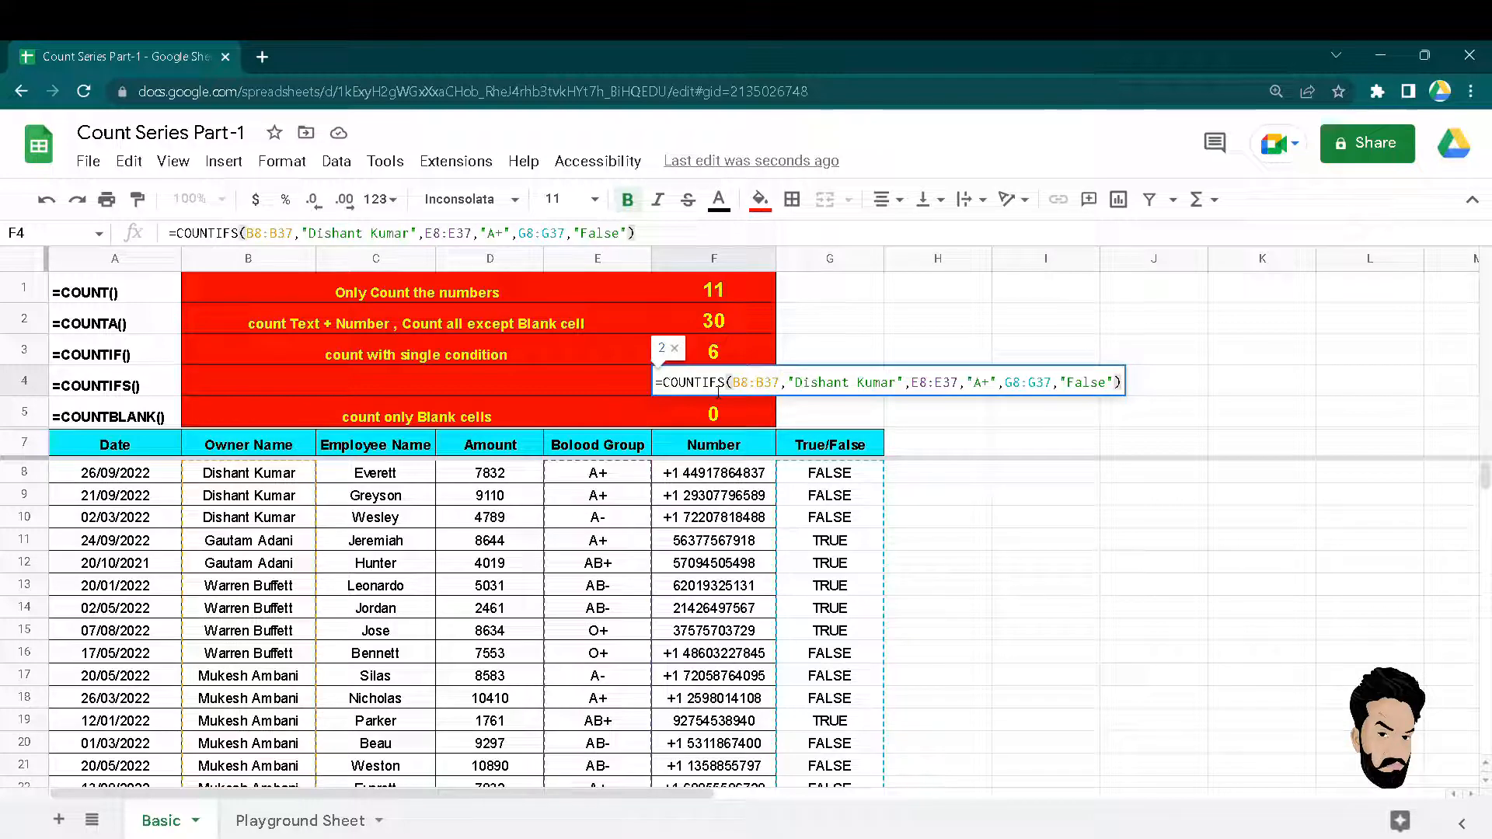
Enter 'count with multiple condition' into the COUNTIFS row's description cell B4:E4.
{"action": "key", "text": "Escape"}
{"action": "key", "text": "Left"}
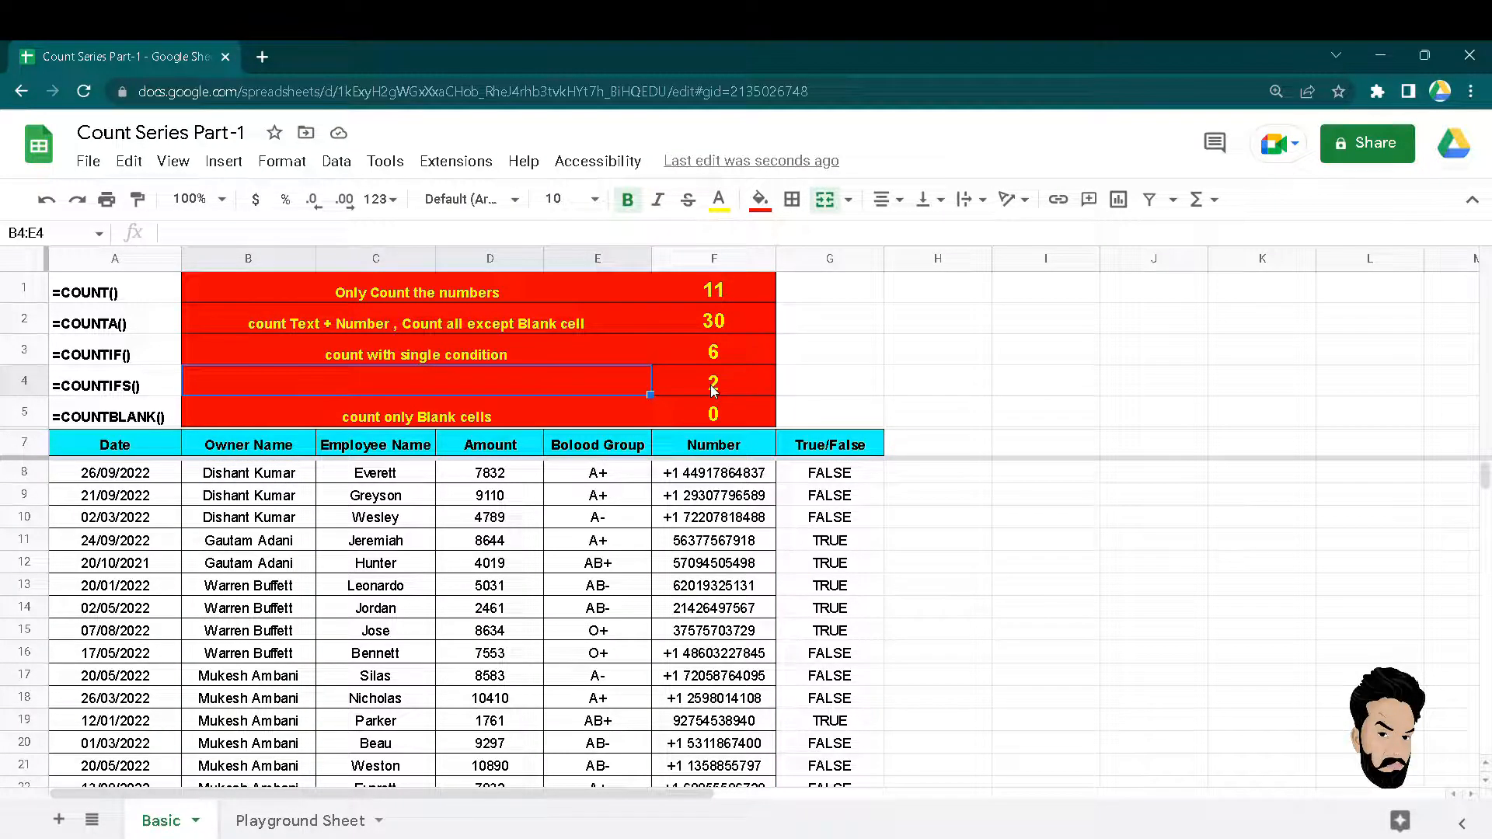
{"action": "type", "text": "count with mu"}
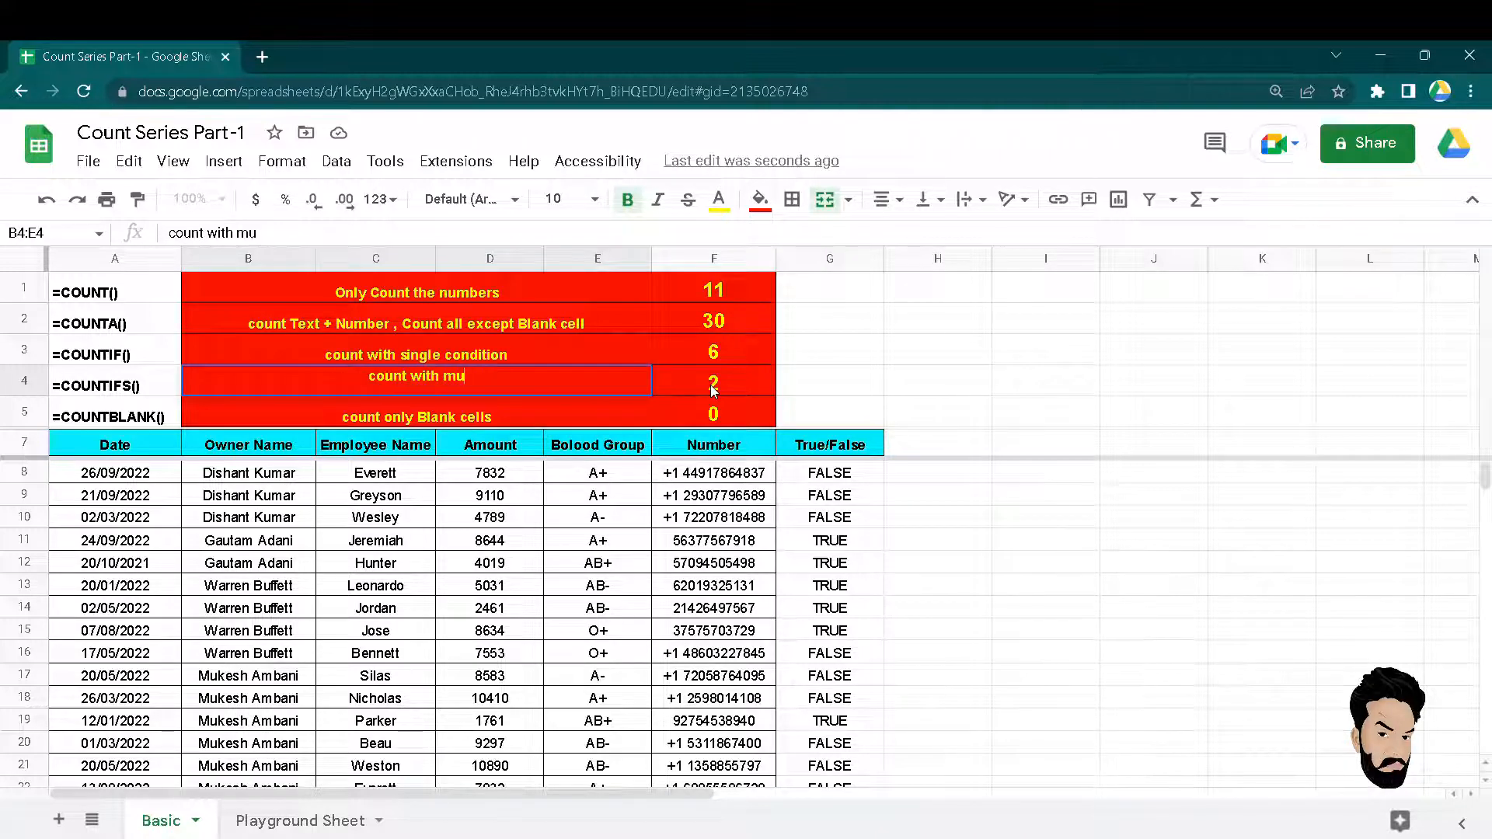
{"action": "type", "text": "ltiple cond"}
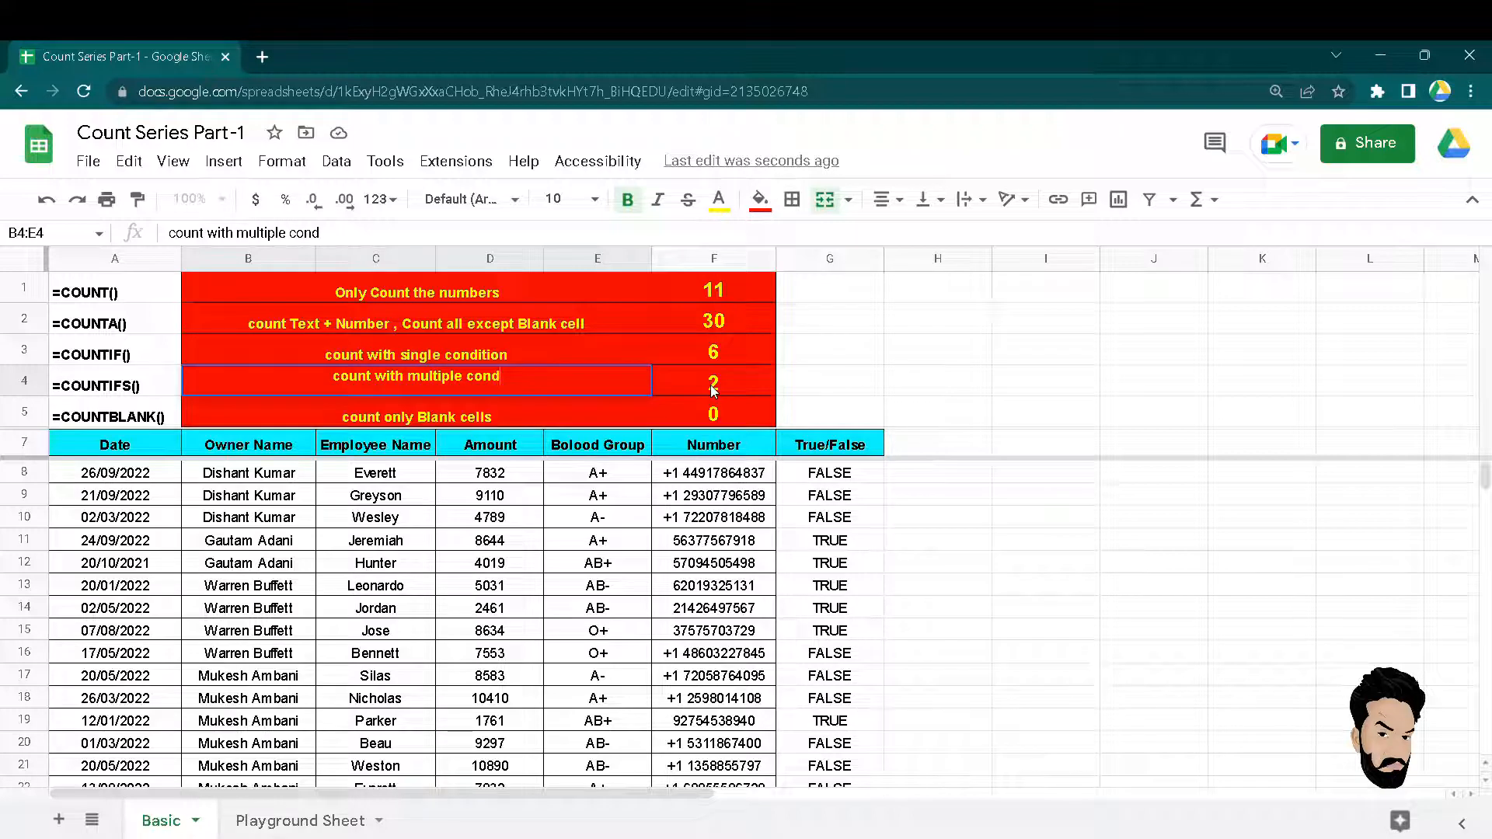
{"action": "type", "text": "ition"}
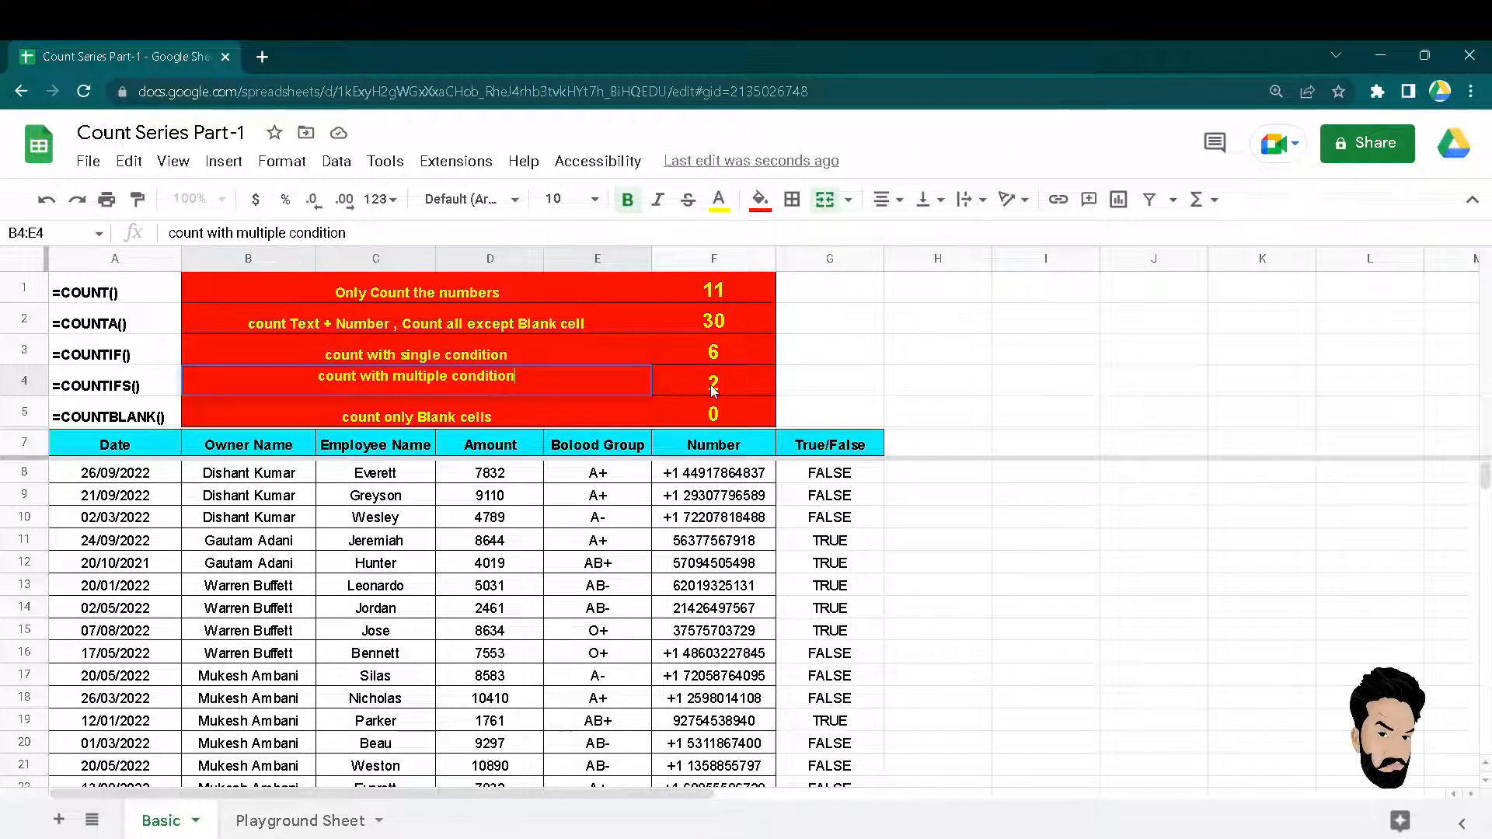
{"action": "key", "text": "Return"}
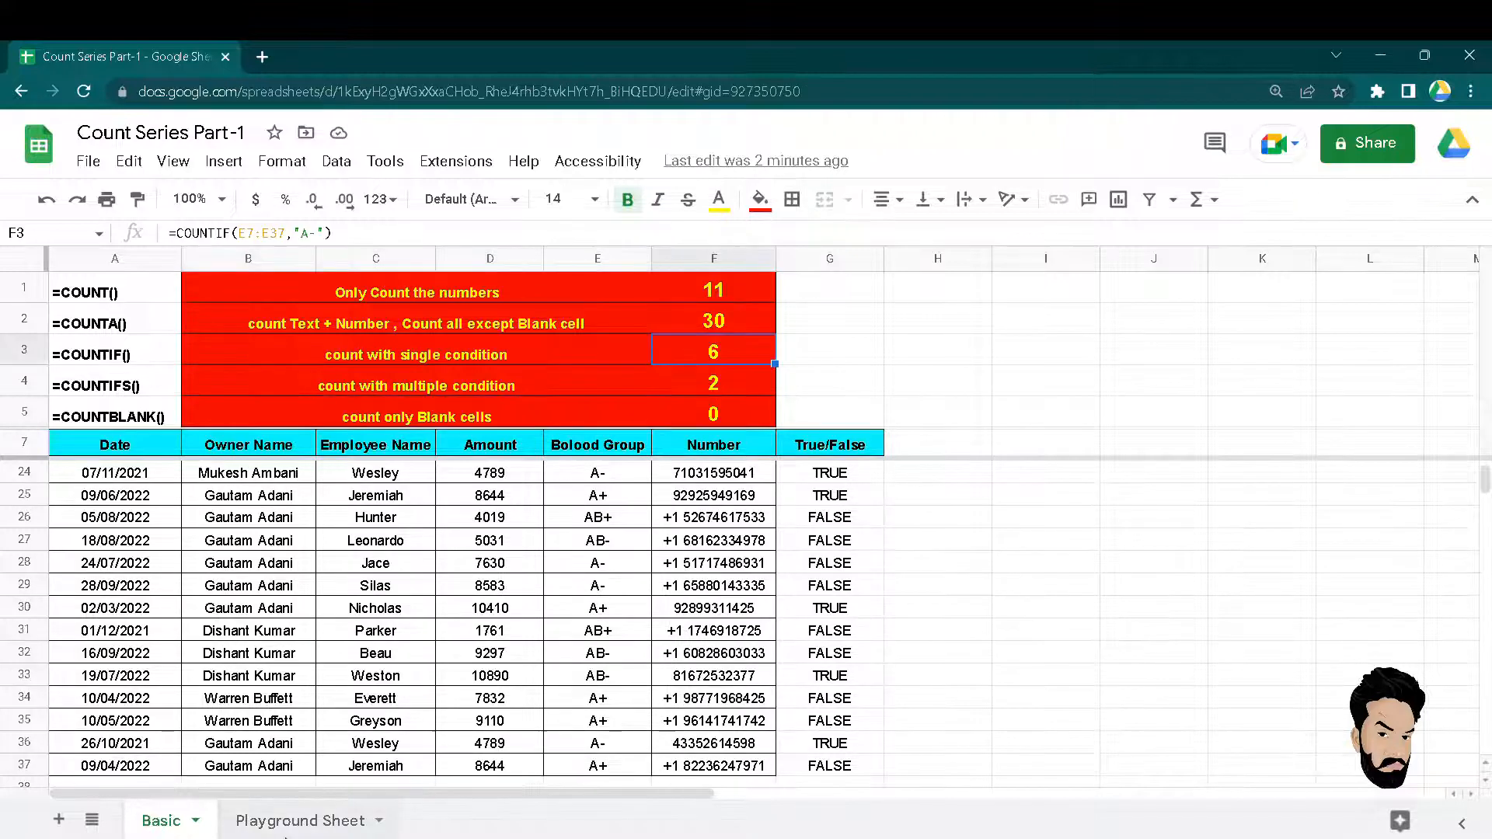
{"action": "left_click", "coordinate": [287, 826]}
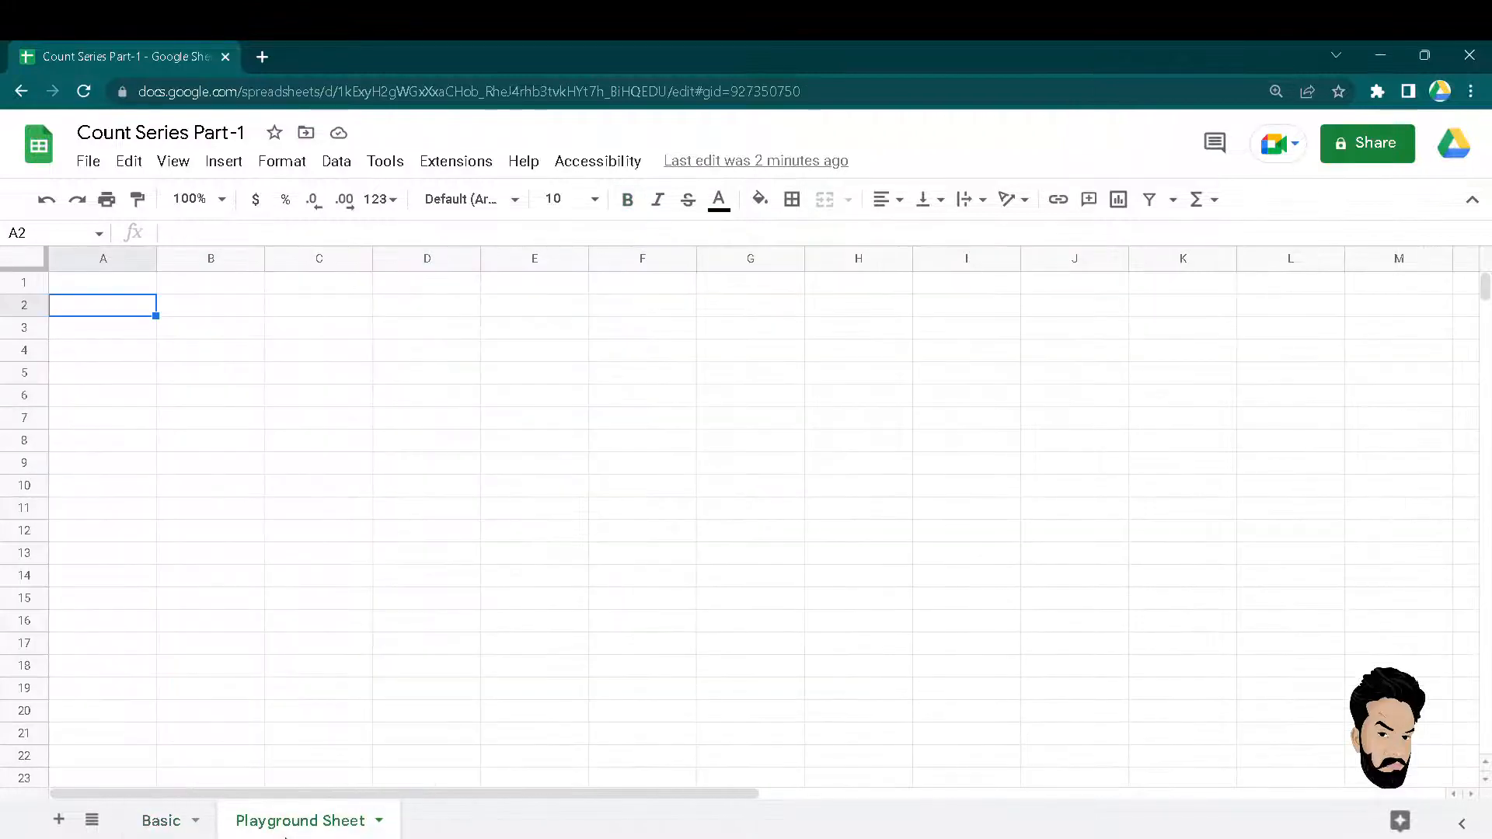
{"action": "left_click", "coordinate": [208, 380]}
{"action": "key", "text": "Down"}
{"action": "key", "text": "Right"}
{"action": "key", "text": "Up"}
{"action": "key", "text": "Left"}
{"action": "key", "text": "Up"}
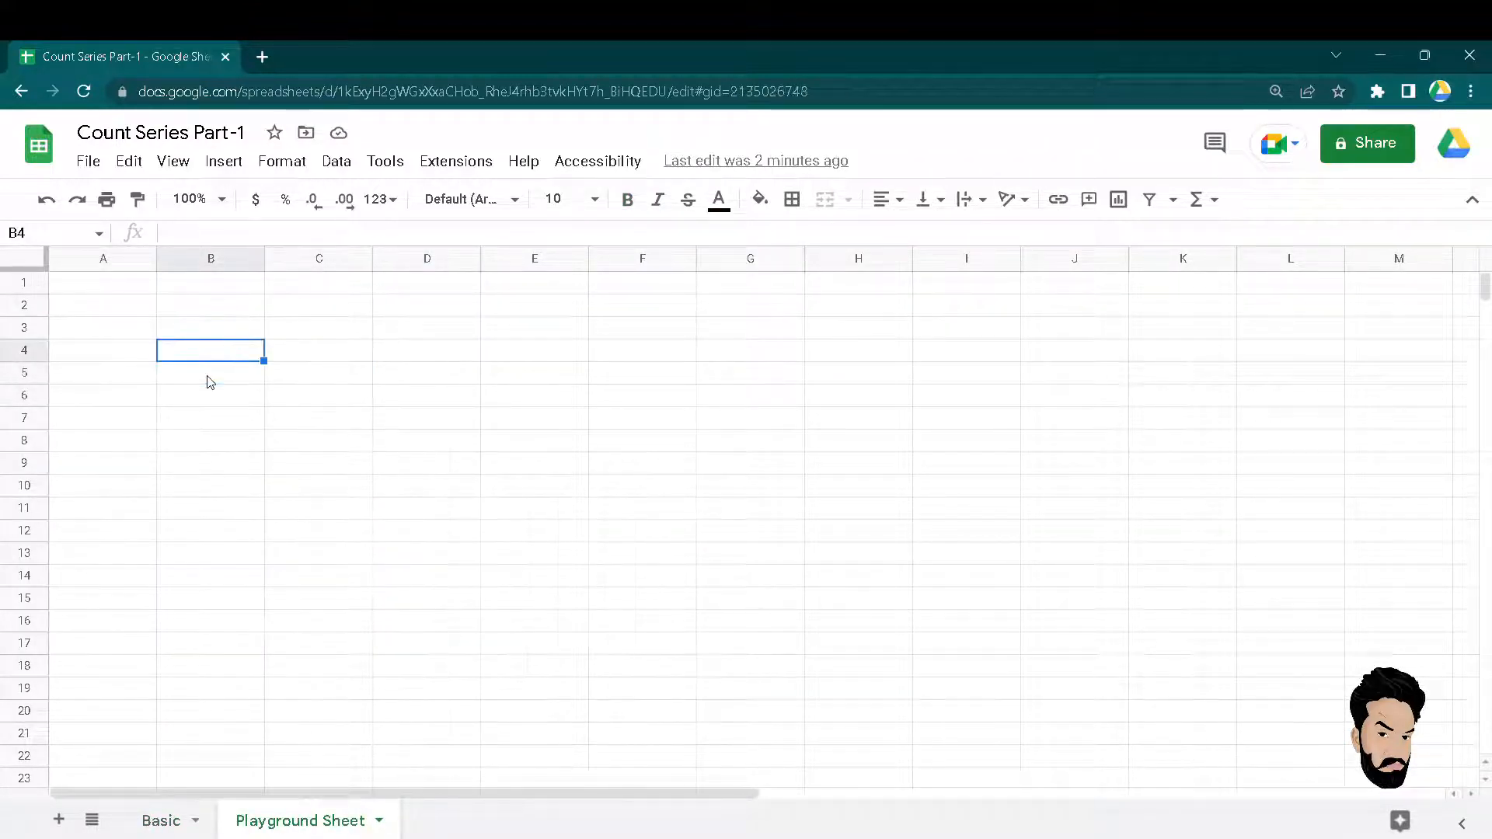
{"action": "key", "text": "alt+Up"}
{"action": "key", "text": "Up"}
{"action": "key", "text": "Right"}
{"action": "key", "text": "Up"}
{"action": "key", "text": "Left"}
{"action": "key", "text": "Left"}
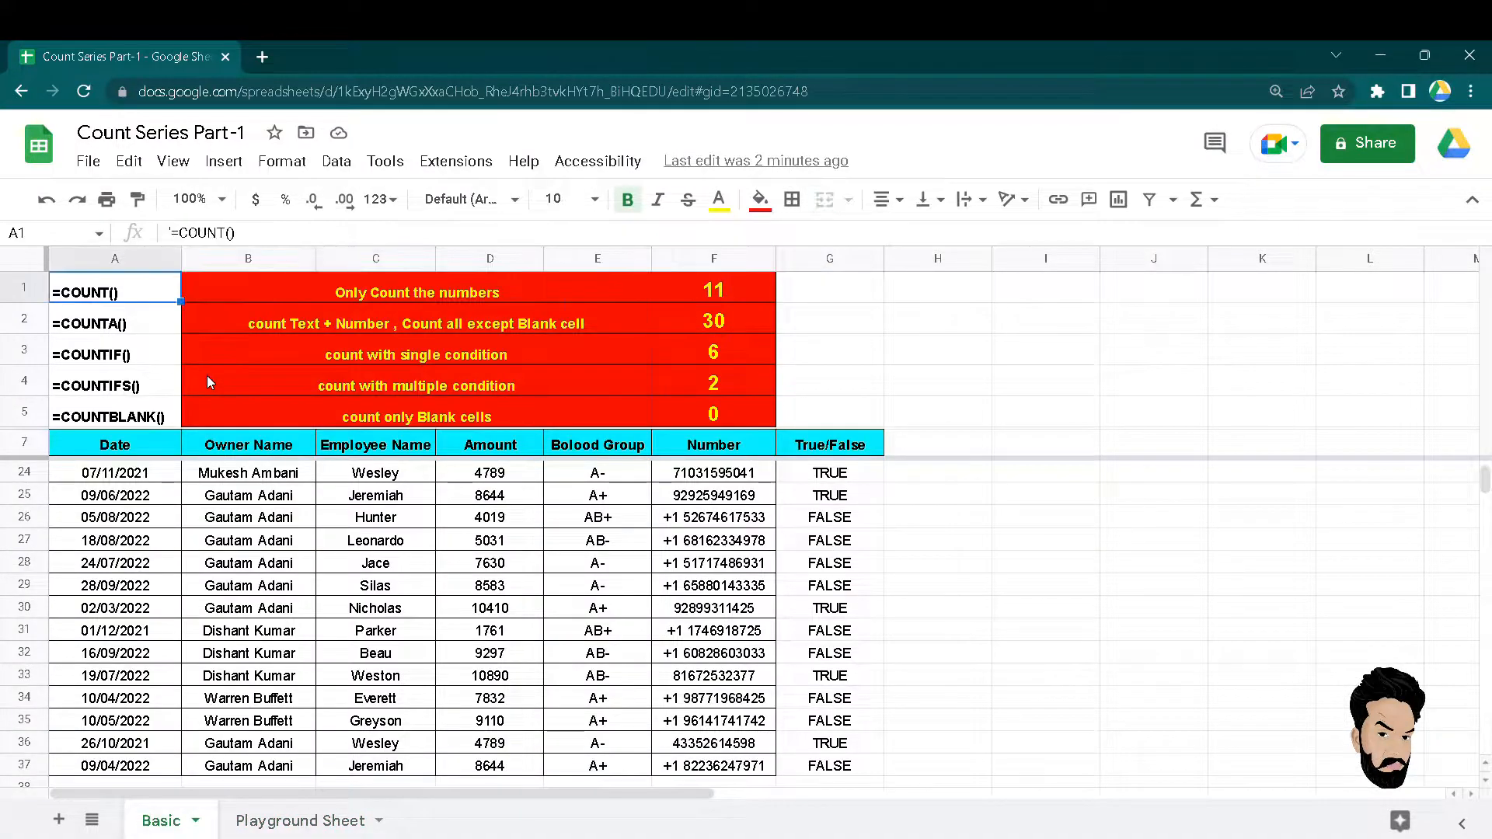
{"action": "key", "text": "Right"}
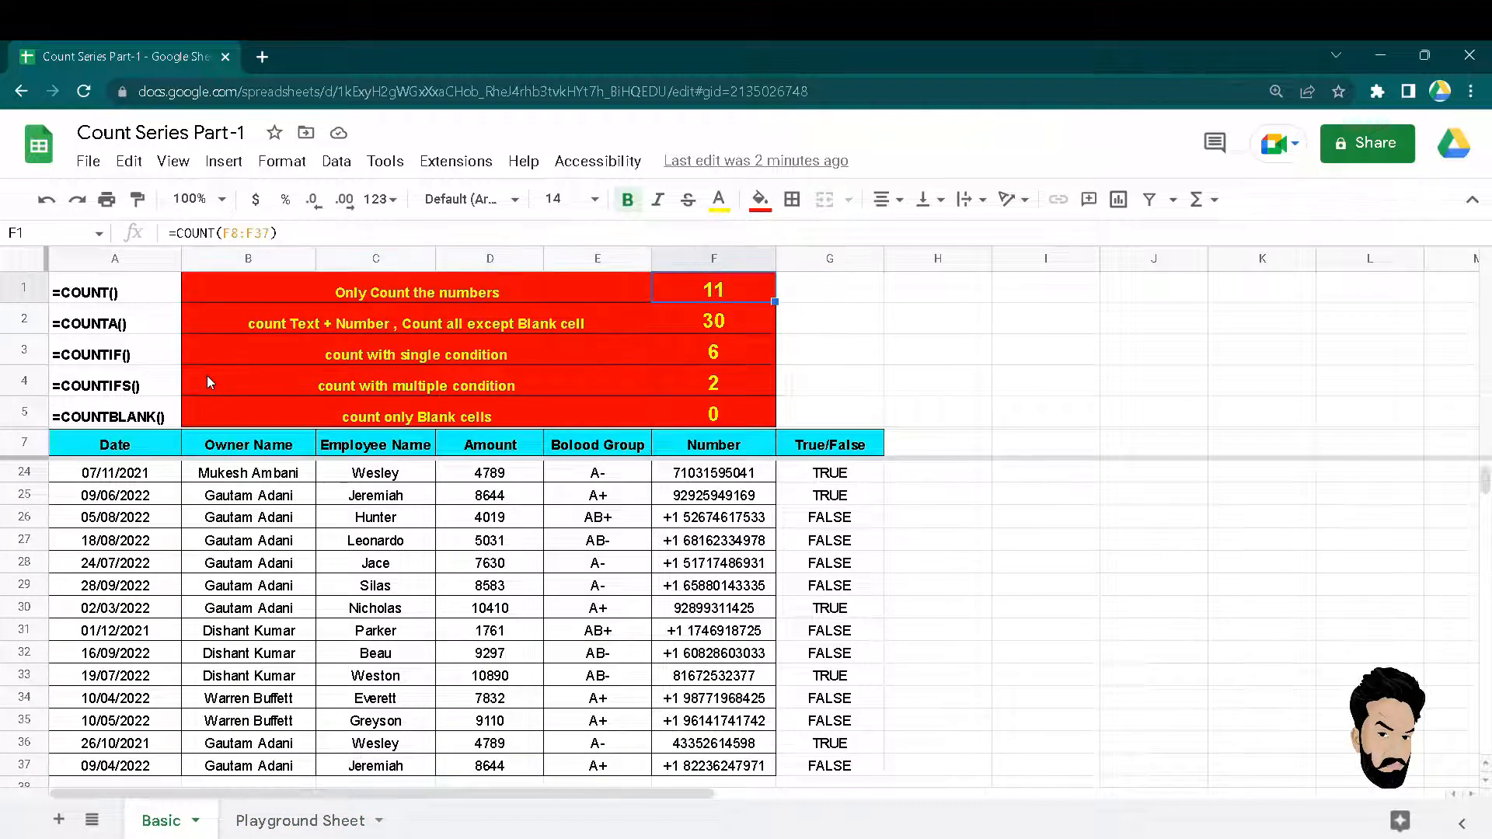
{"action": "key", "text": "Left"}
{"action": "key", "text": "Left"}
{"action": "key", "text": "Right"}
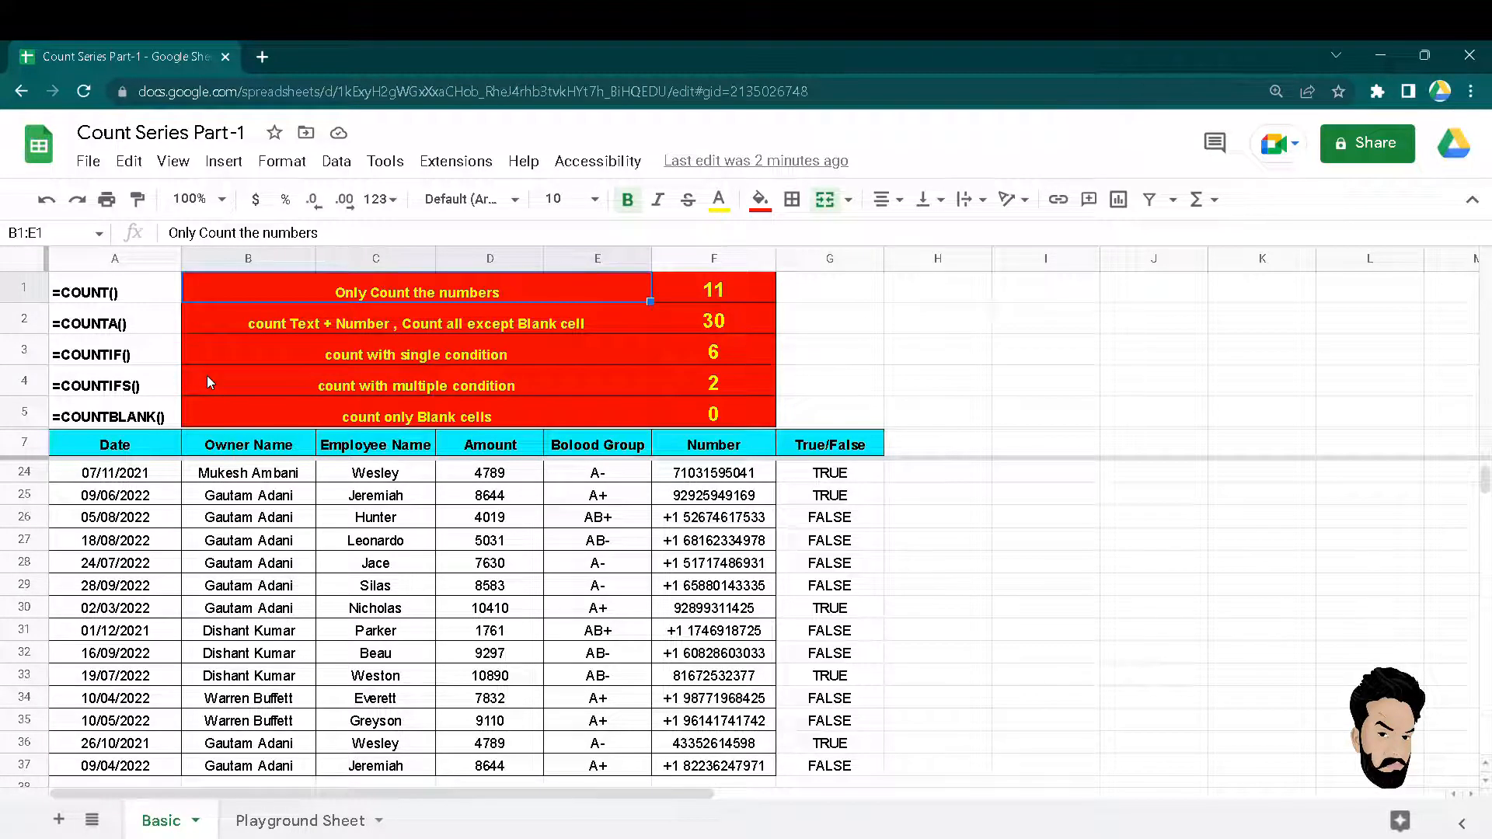
{"action": "key", "text": "Down"}
{"action": "key", "text": "Left"}
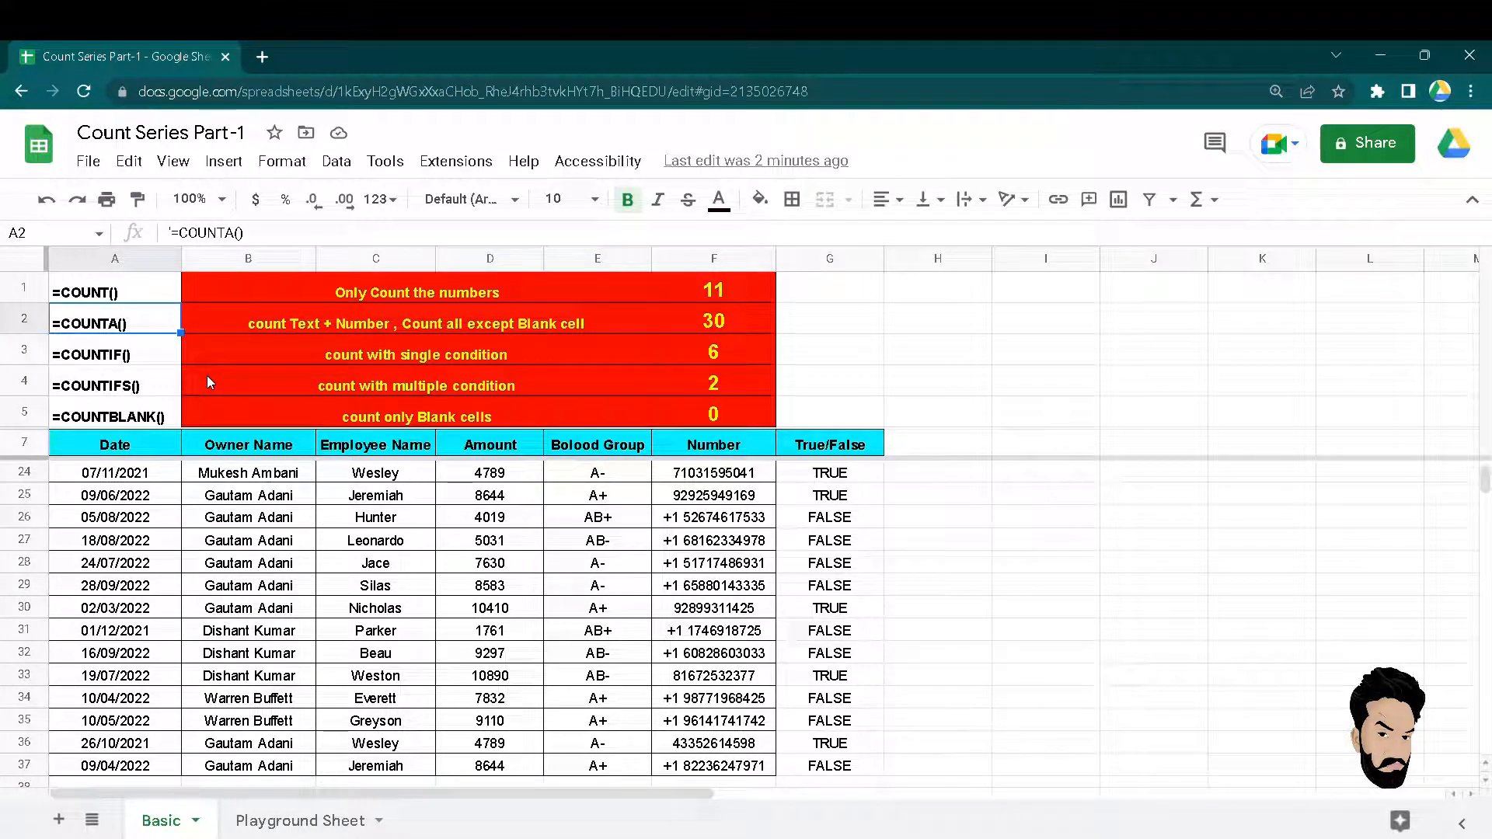
{"action": "key", "text": "Right"}
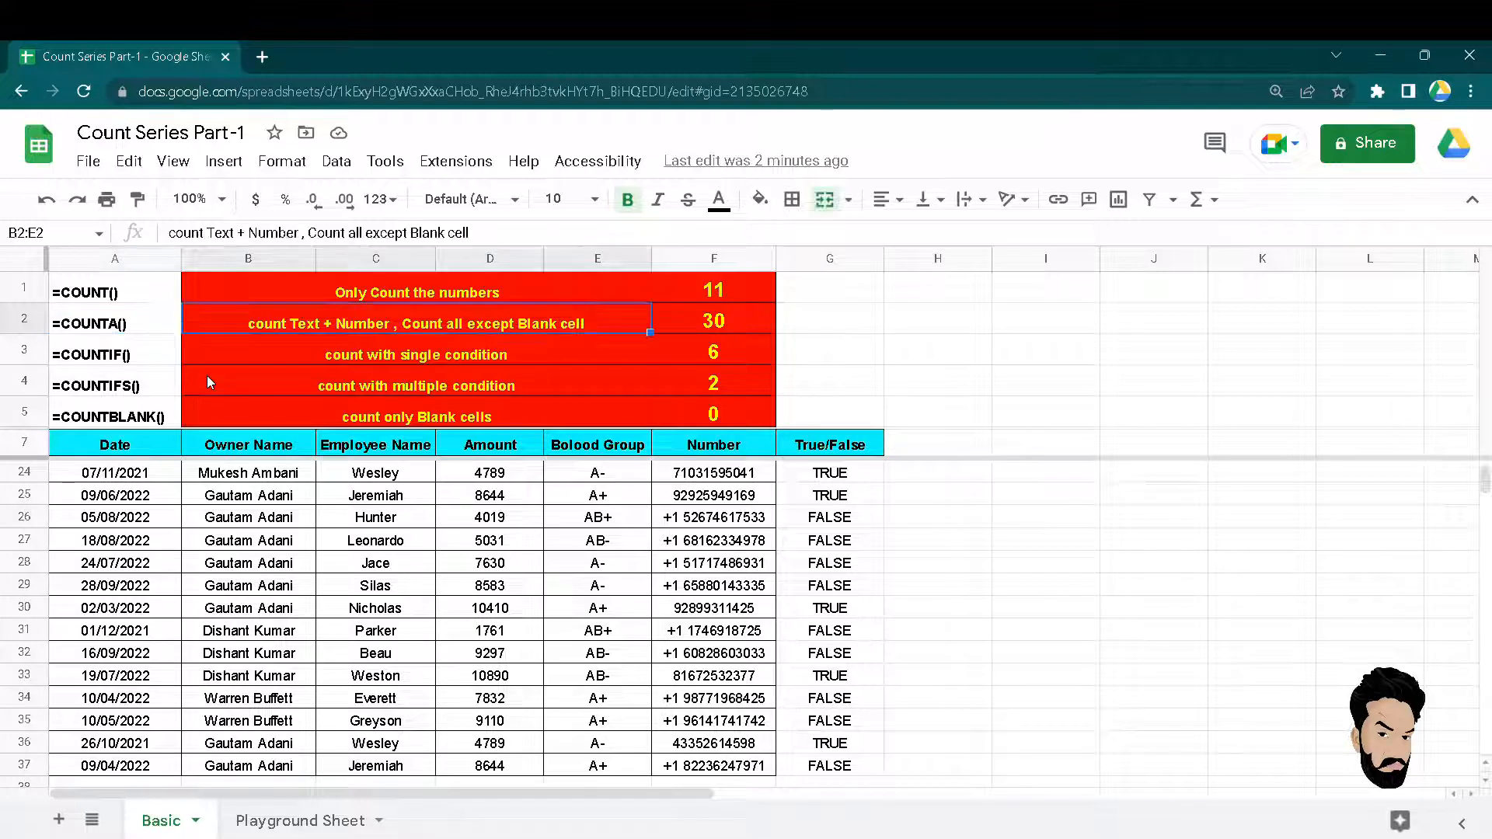
{"action": "key", "text": "Left"}
{"action": "key", "text": "Up"}
{"action": "key", "text": "Down"}
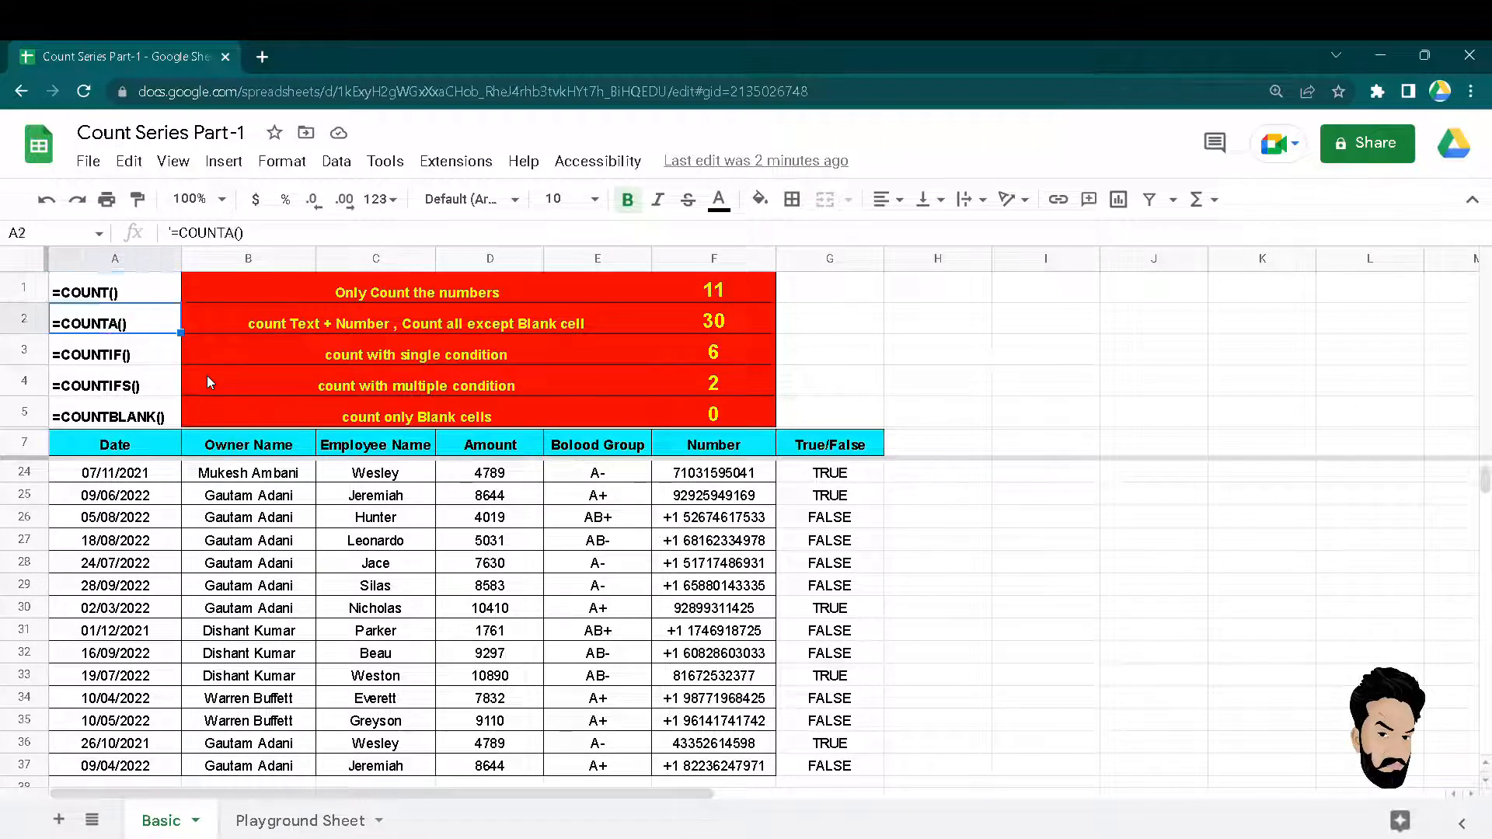
{"action": "key", "text": "Up"}
{"action": "key", "text": "shift+Down"}
{"action": "key", "text": "shift+Down"}
{"action": "key", "text": "shift+Down"}
{"action": "key", "text": "shift+Up"}
{"action": "key", "text": "shift+Up"}
{"action": "key", "text": "Down"}
{"action": "key", "text": "Down"}
{"action": "key", "text": "Down"}
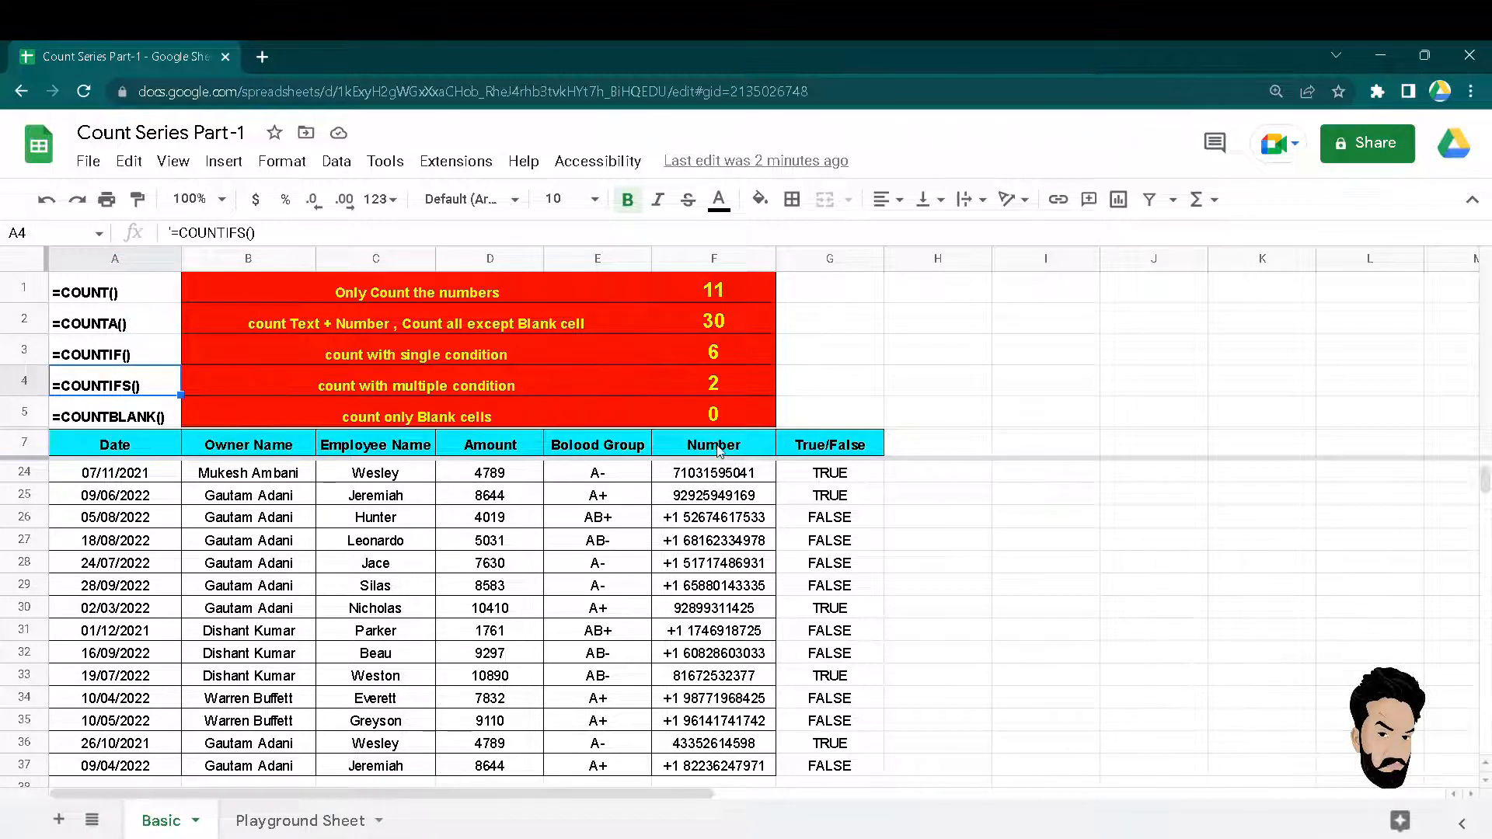
Copy the Number column F7:F37 from the Basic sheet.
{"action": "left_click_drag", "start_coordinate": [713, 447], "coordinate": [704, 635]}
{"action": "key", "text": "ctrl+shift+Down"}
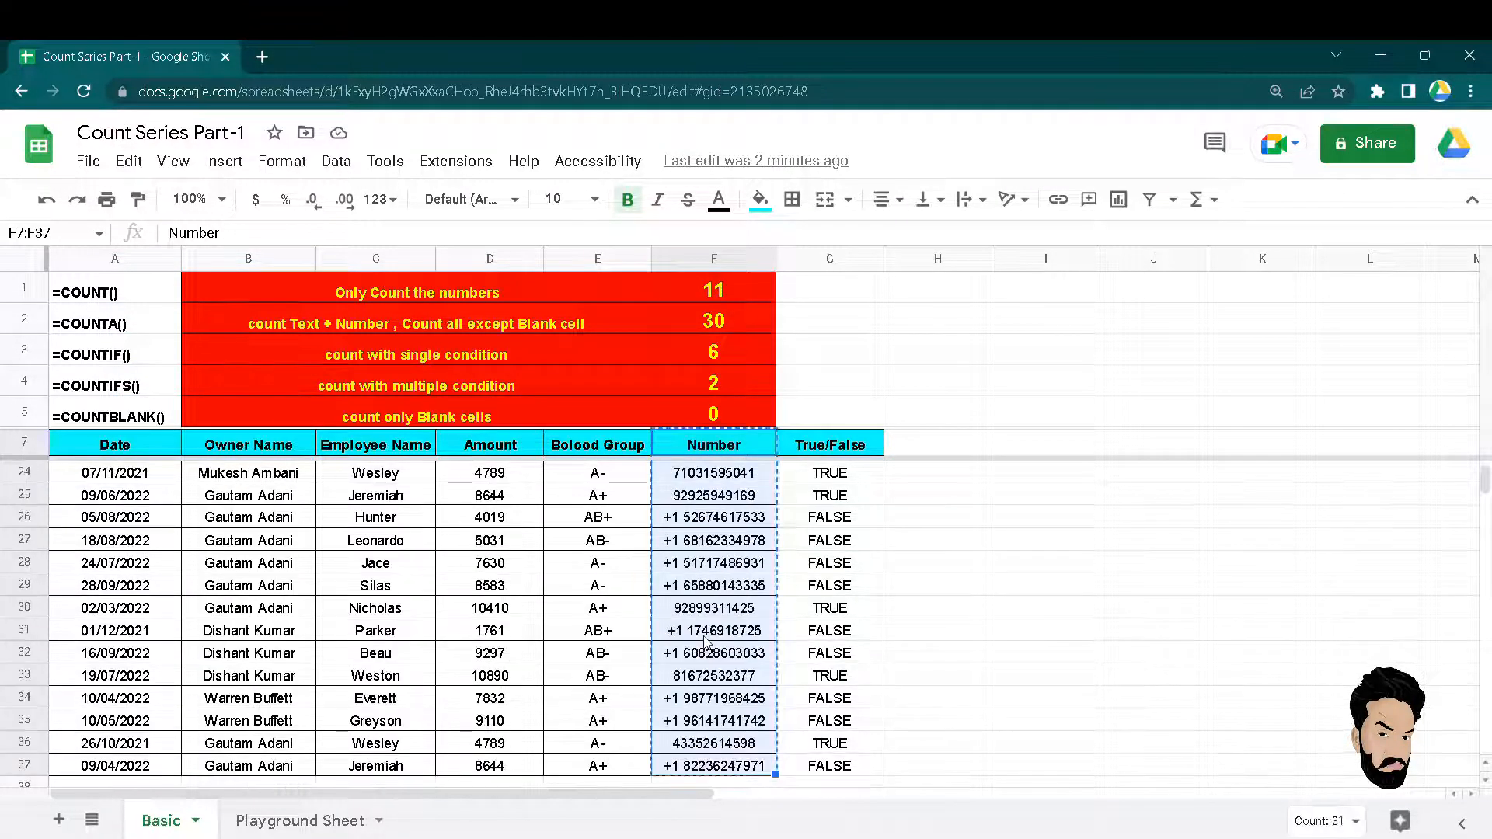
{"action": "key", "text": "ctrl+c"}
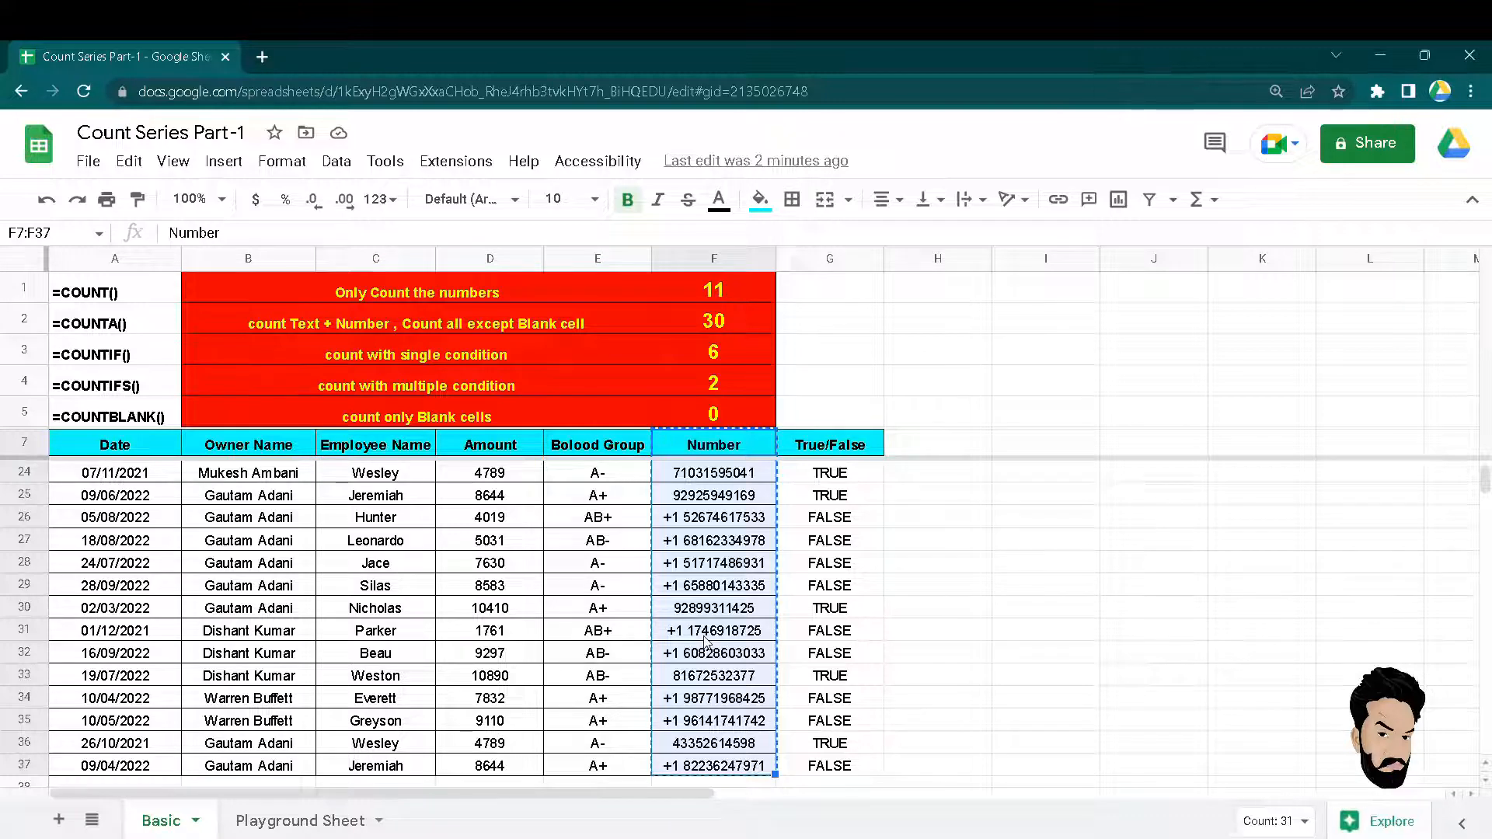
Paste it into A1 of the Playground Sheet and widen column A.
{"action": "key", "text": "ctrl+shift+Page_Down"}
{"action": "key", "text": "Up"}
{"action": "key", "text": "Up"}
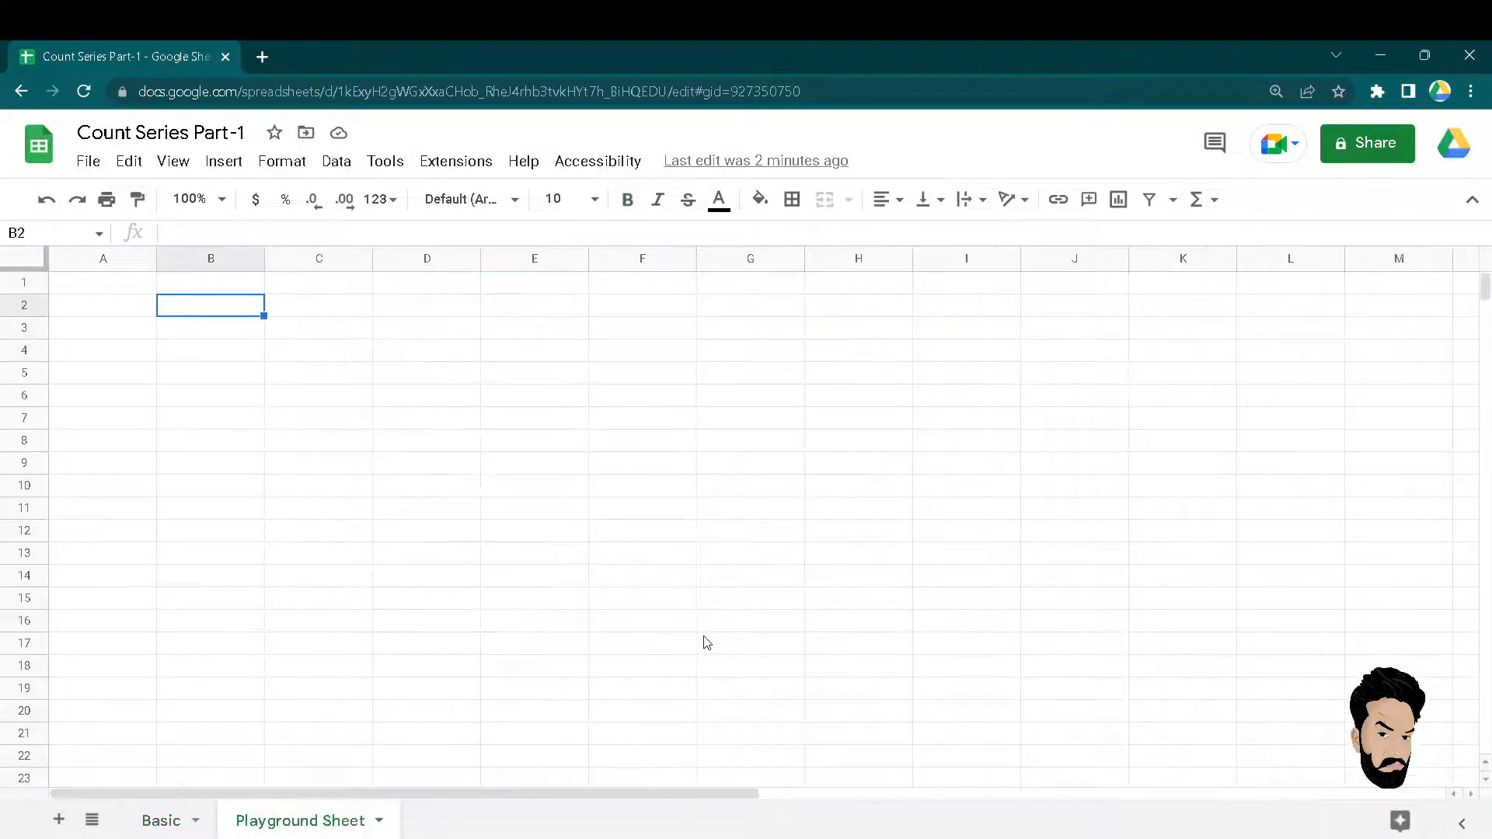
{"action": "key", "text": "shift+Left"}
{"action": "key", "text": "Left"}
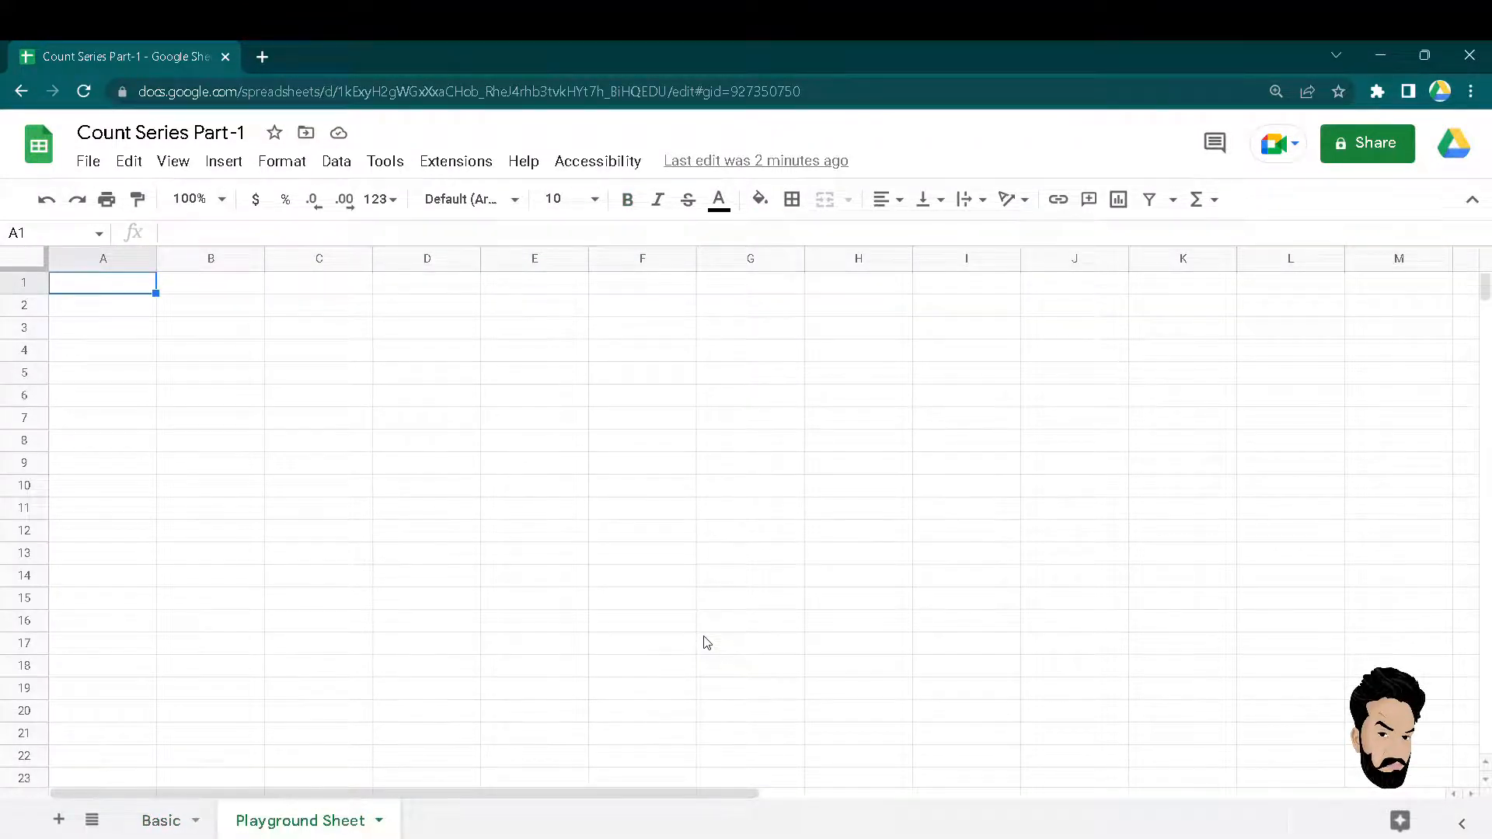
{"action": "key", "text": "ctrl+v"}
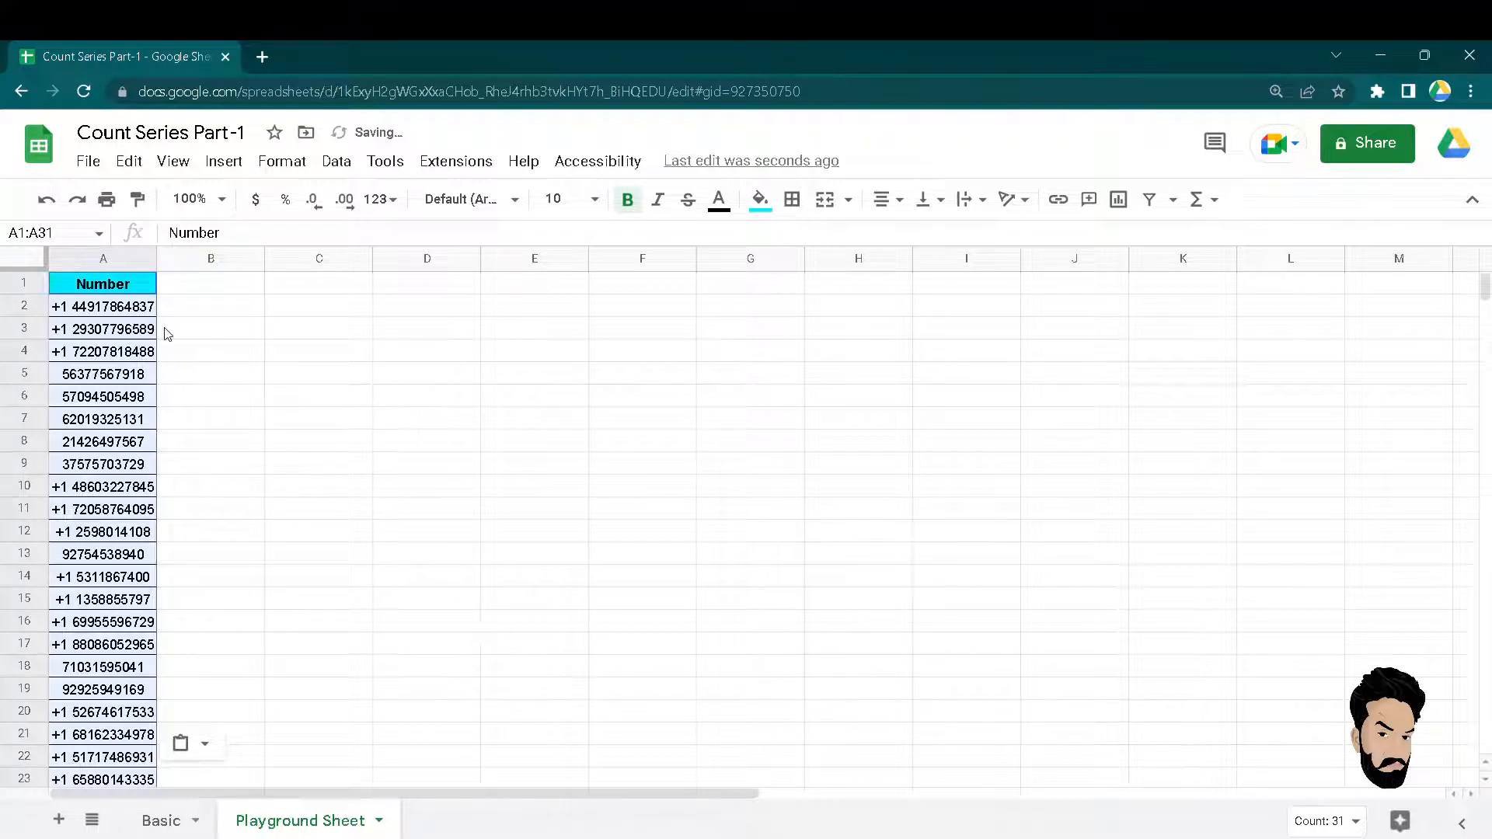
{"action": "left_click_drag", "start_coordinate": [157, 262], "coordinate": [191, 267]}
{"action": "left_click", "coordinate": [376, 303]}
Enter =COUNT(A2:A31) in C2, returning 11.
{"action": "type", "text": "="}
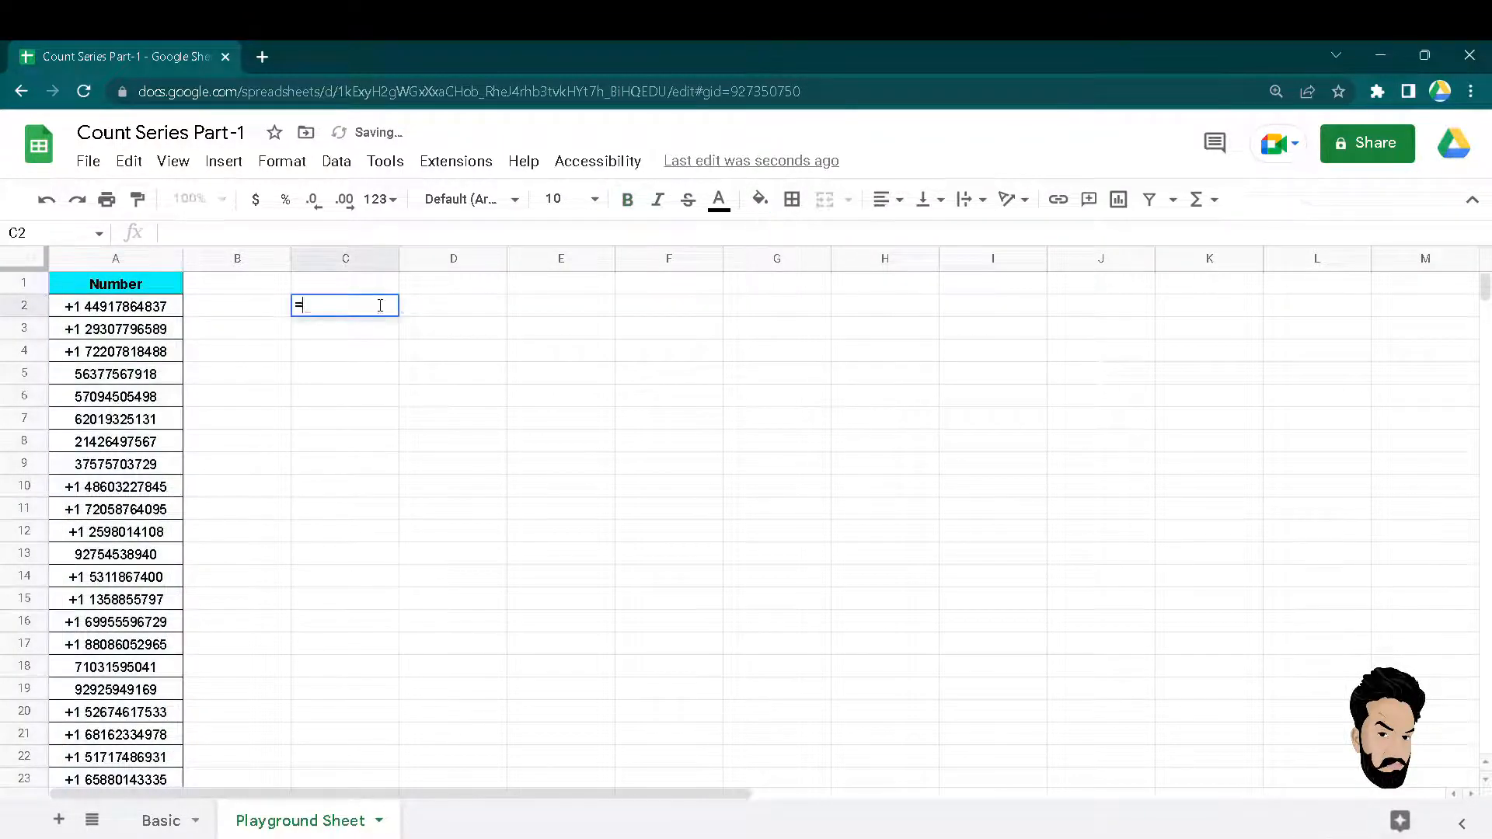
{"action": "type", "text": "count"}
{"action": "key", "text": "Tab"}
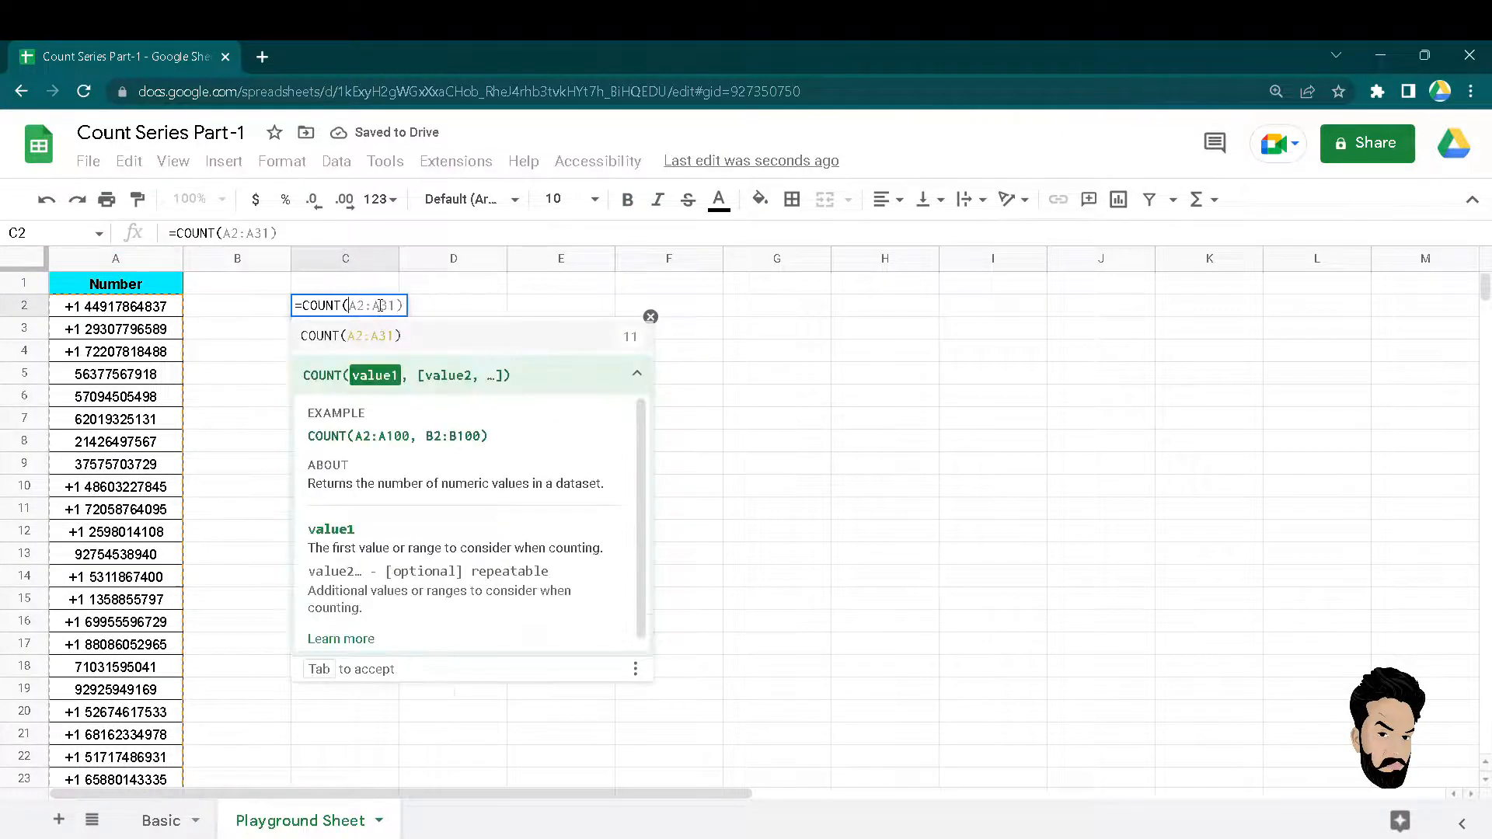
{"action": "key", "text": "Left"}
{"action": "key", "text": "Left"}
{"action": "key", "text": "ctrl+shift+Down"}
{"action": "key", "text": "Return"}
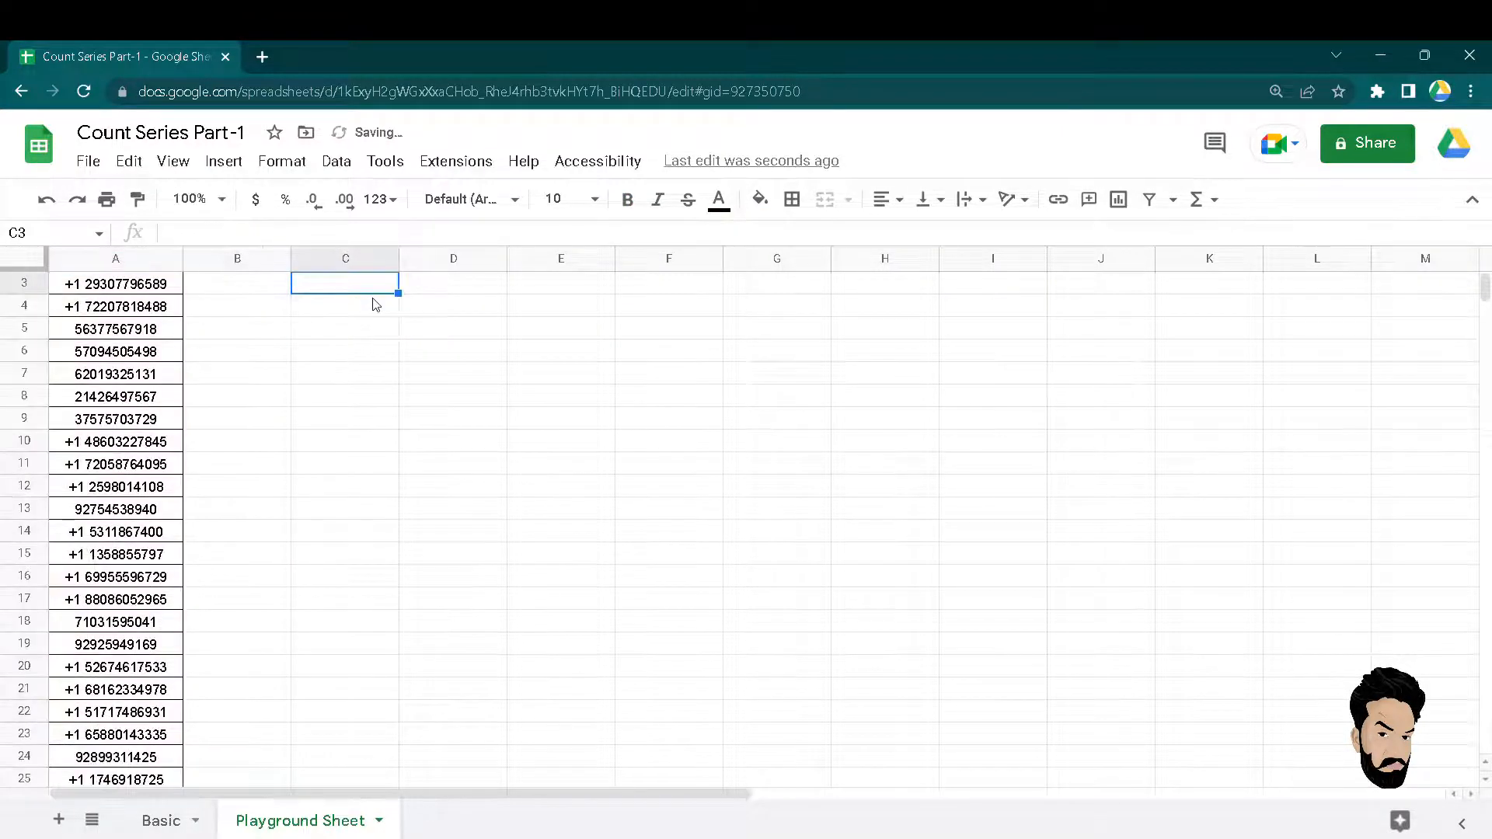
{"action": "key", "text": "Up"}
{"action": "key", "text": "Up"}
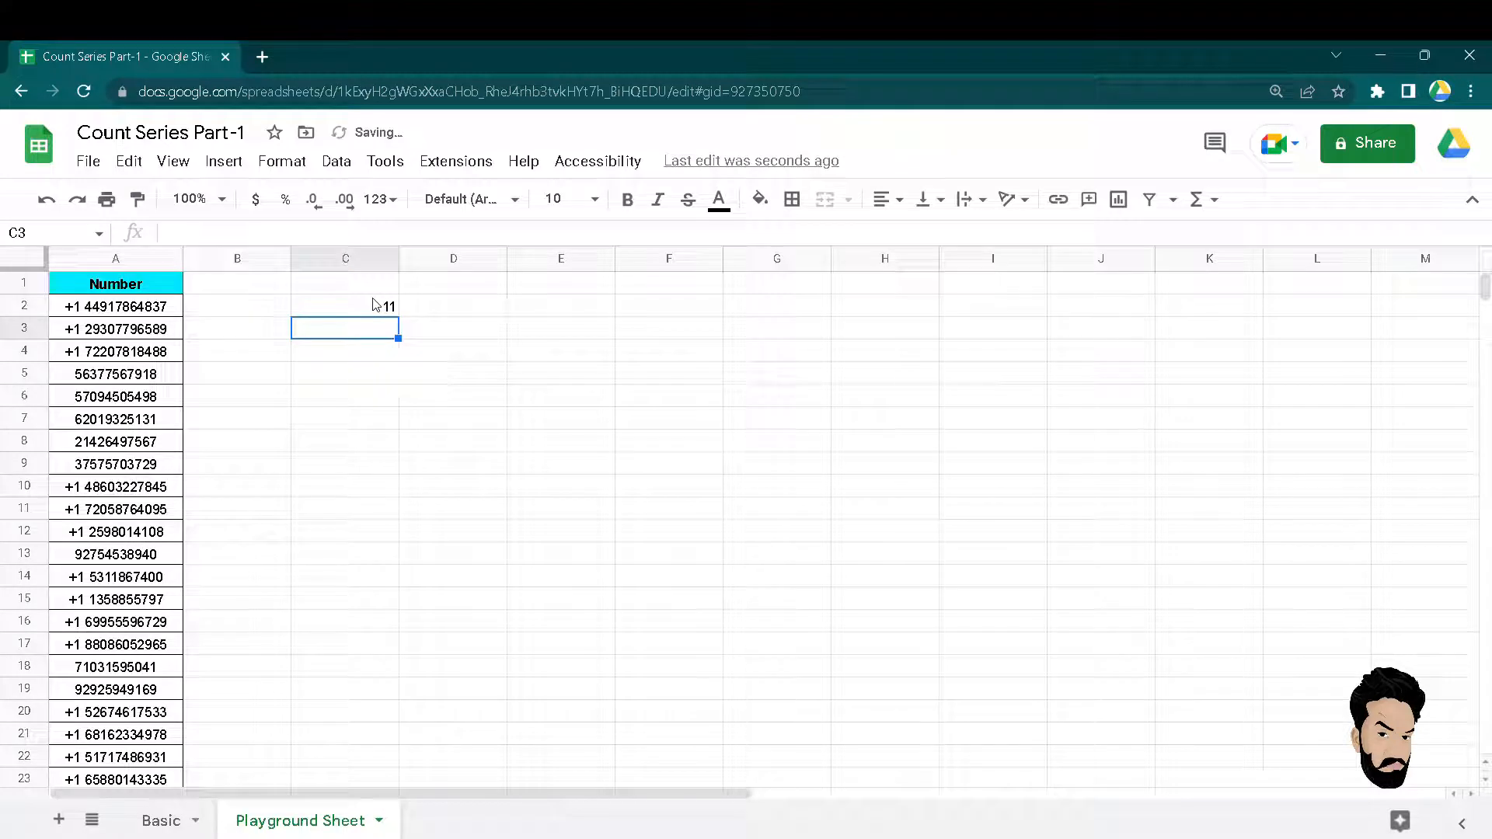
Enter =COUNTA(A2:A31) in C3, returning 30, and check the Number list's length.
{"action": "type", "text": "=count"}
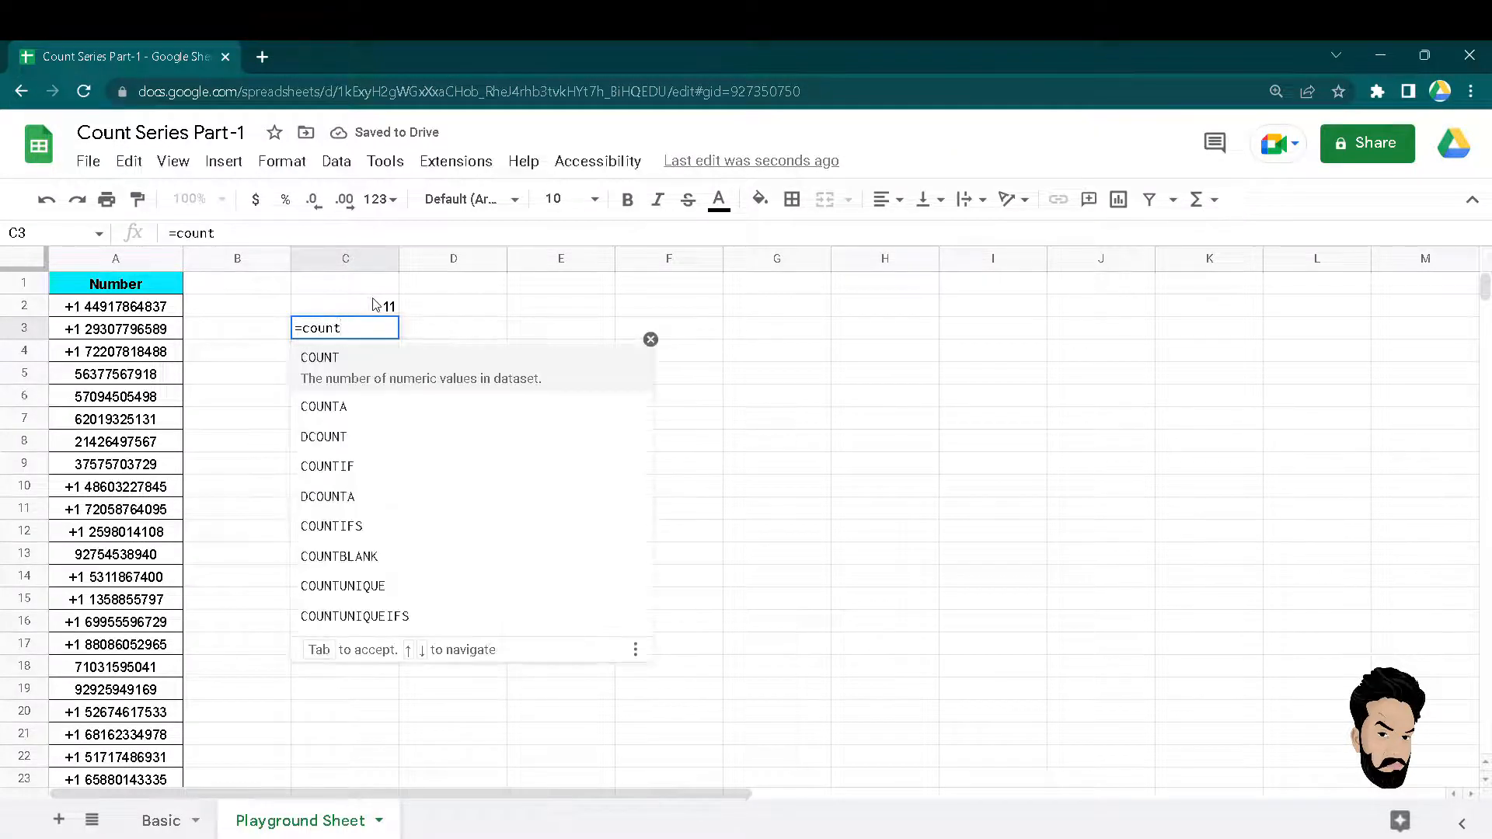
{"action": "type", "text": "a"}
{"action": "key", "text": "Tab"}
{"action": "type", "text": "A2"}
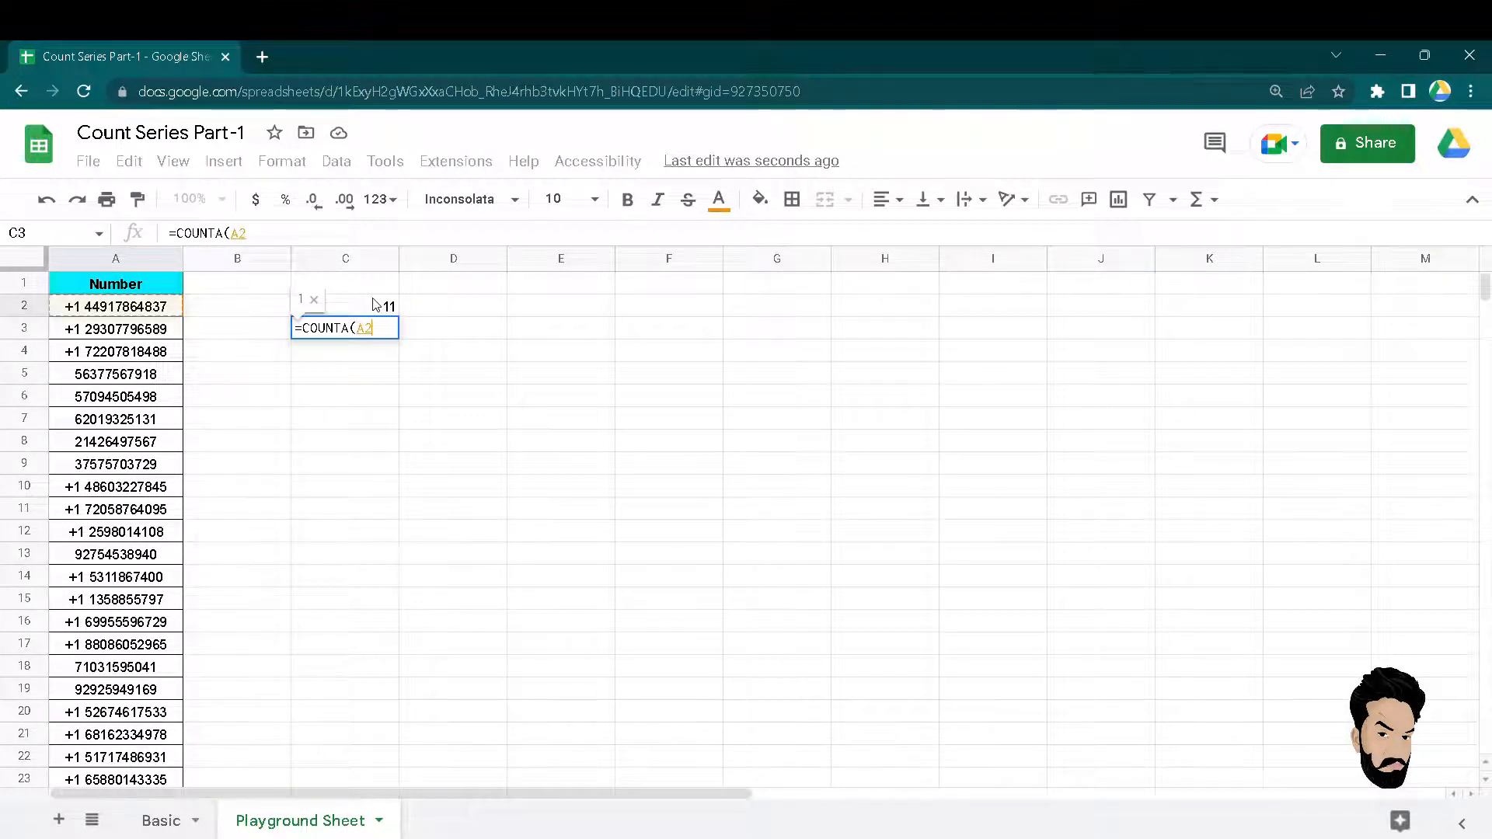
{"action": "key", "text": "ctrl+shift+Down"}
{"action": "key", "text": "Return"}
{"action": "key", "text": "Up"}
{"action": "key", "text": "Up"}
{"action": "key", "text": "Up"}
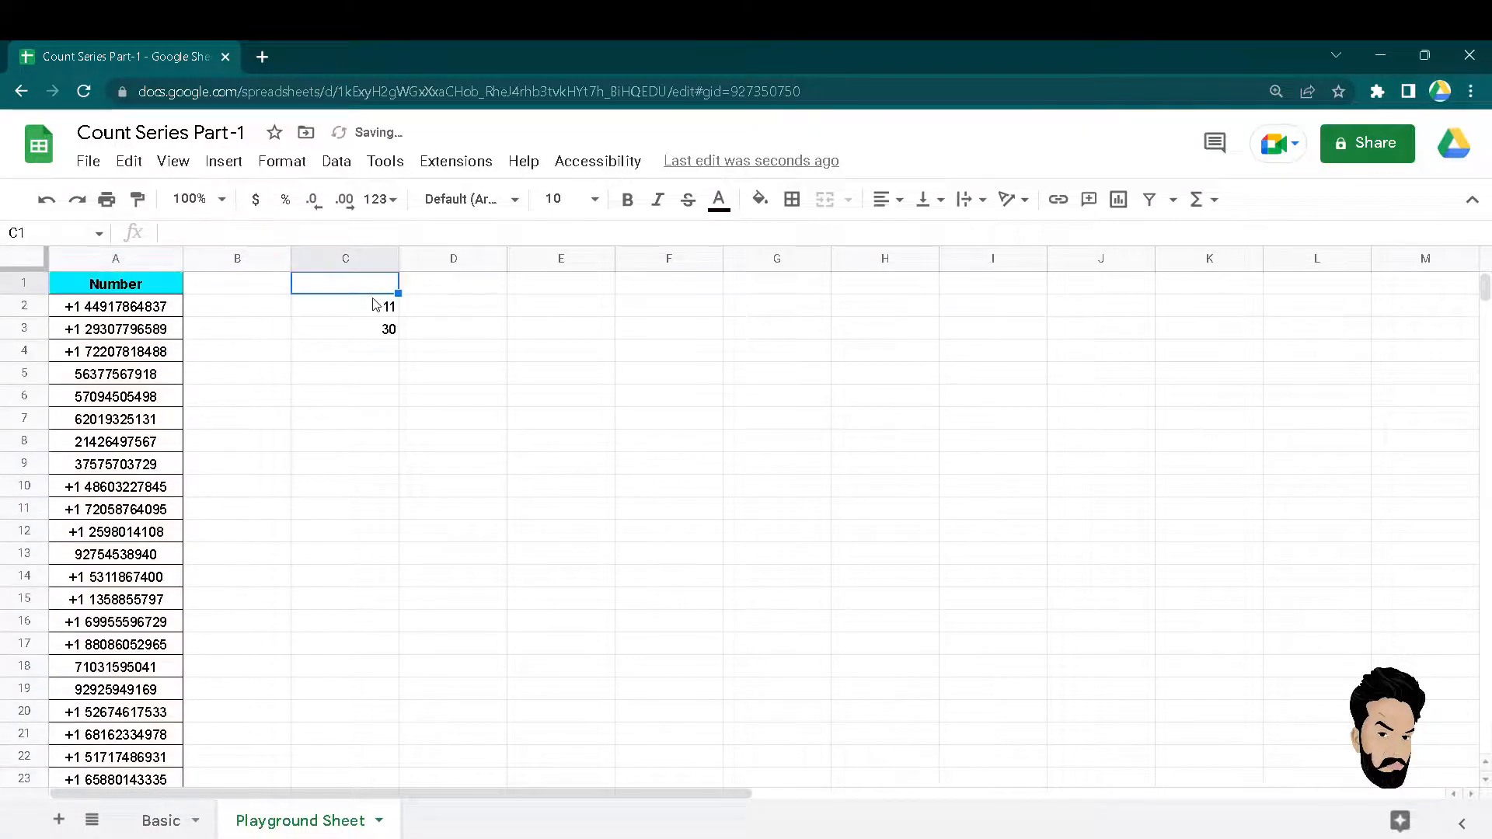
{"action": "key", "text": "Left"}
{"action": "key", "text": "Left"}
{"action": "key", "text": "Down"}
{"action": "key", "text": "Down"}
{"action": "key", "text": "Up"}
{"action": "key", "text": "ctrl+shift+Down"}
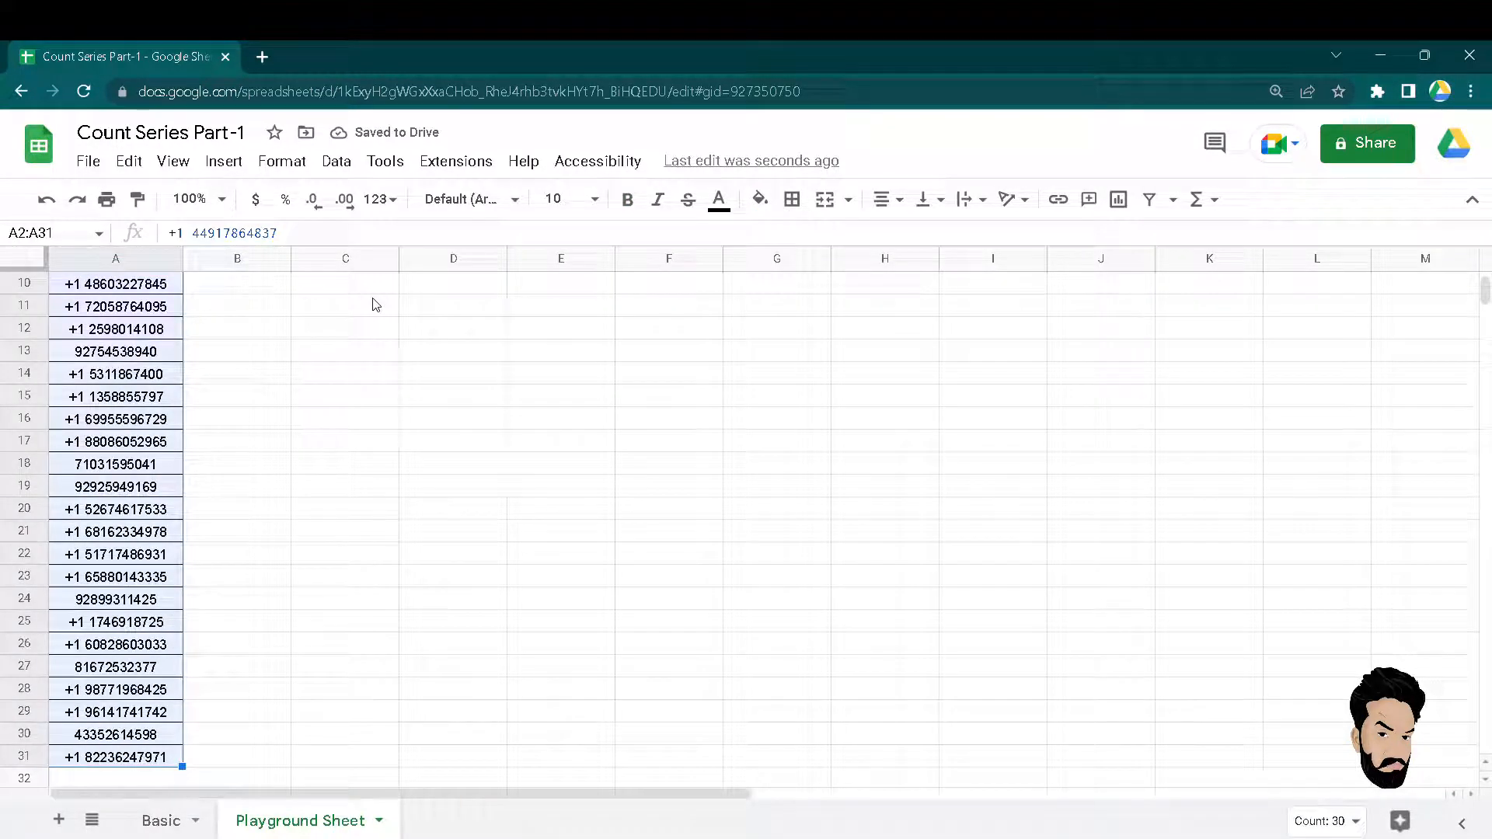
{"action": "key", "text": "Up"}
{"action": "key", "text": "Right"}
{"action": "key", "text": "Down"}
{"action": "key", "text": "Down"}
{"action": "key", "text": "Down"}
{"action": "key", "text": "Right"}
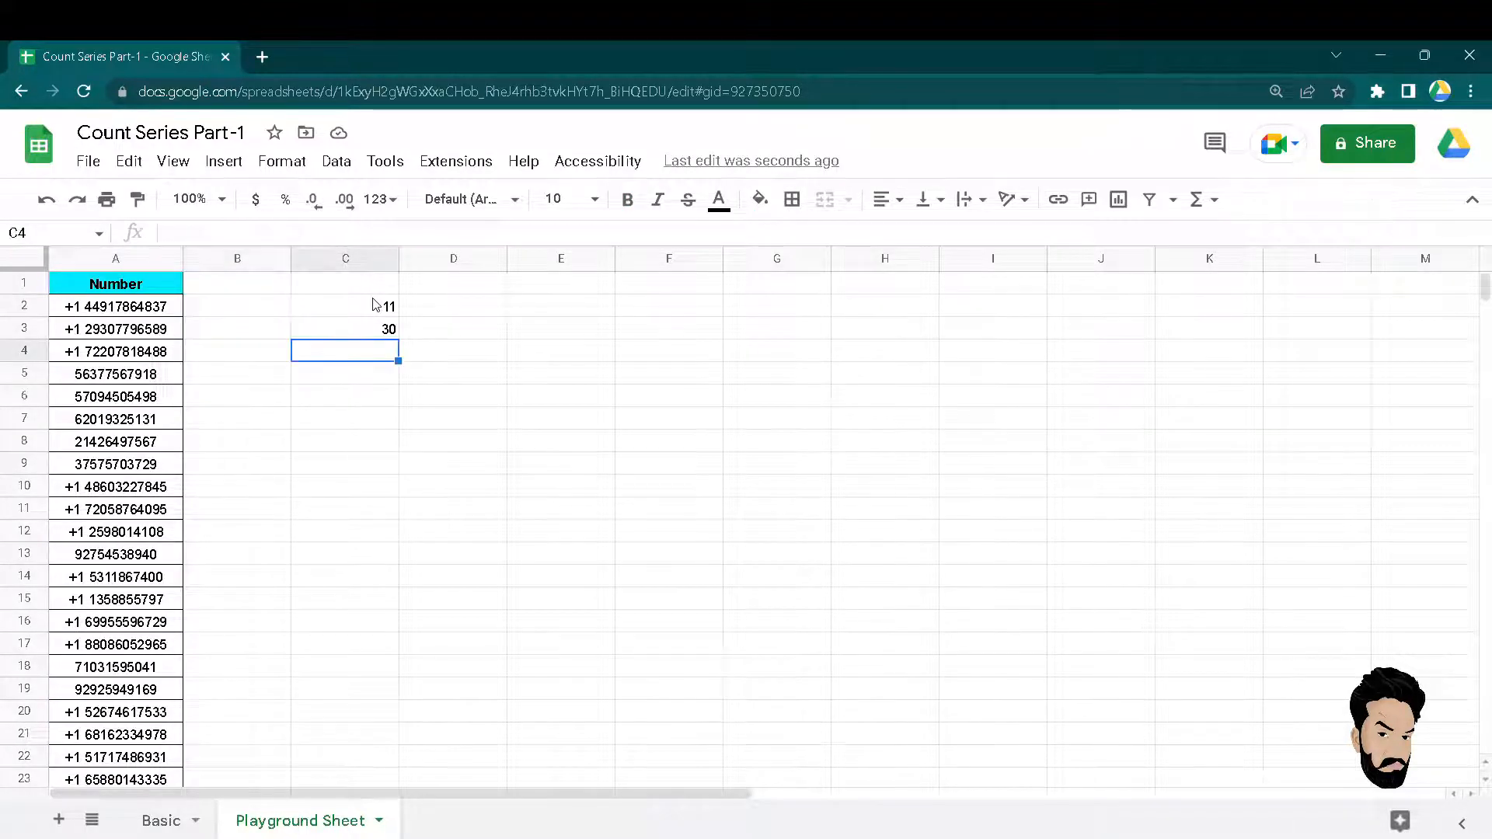
{"action": "key", "text": "Up"}
{"action": "key", "text": "Up"}
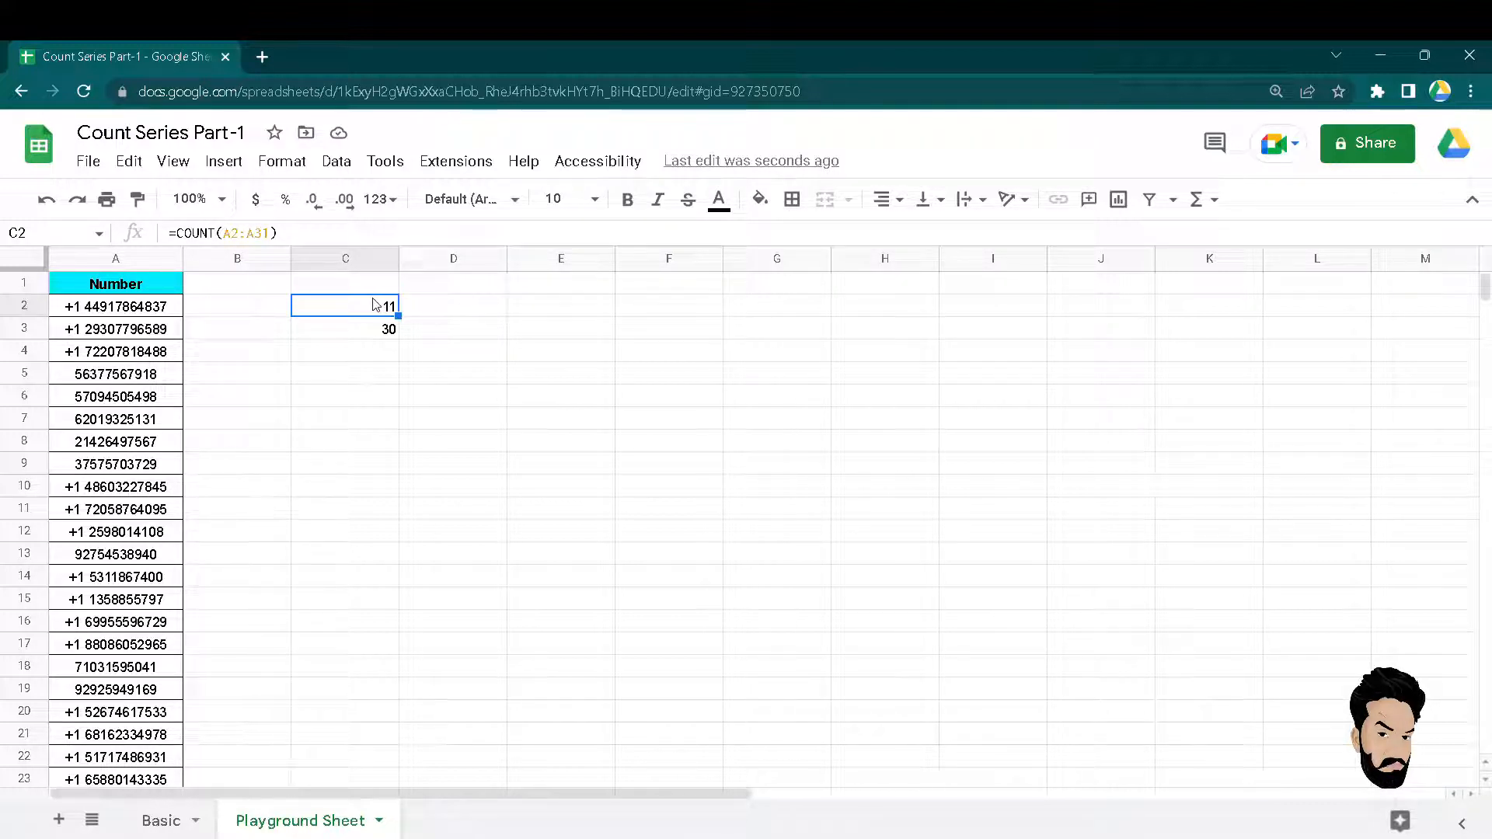
Review the COUNT and COUNTA results and formulas in C2 and C3.
{"action": "key", "text": "Down"}
{"action": "key", "text": "Right"}
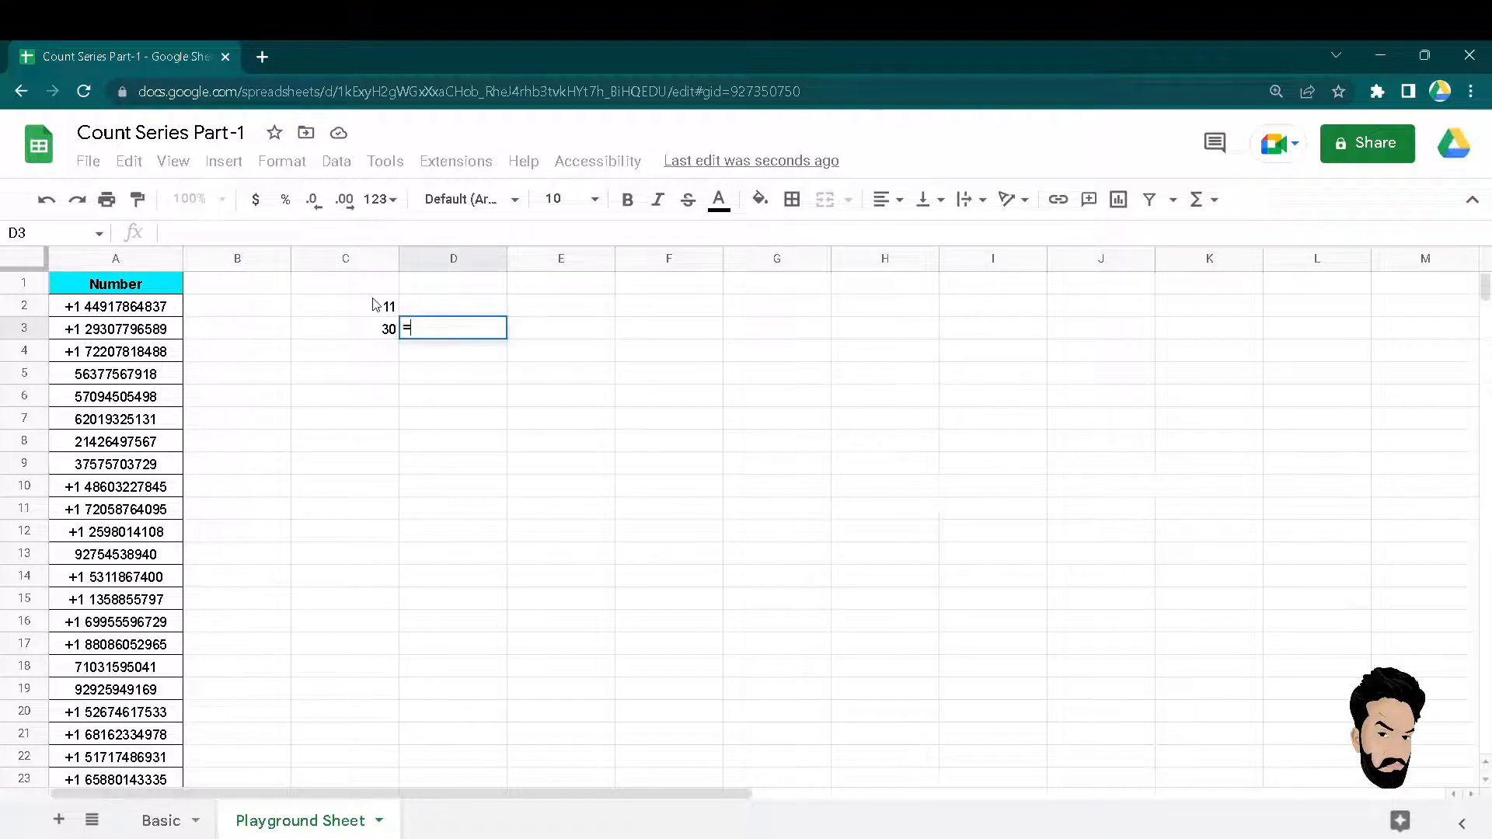
{"action": "key", "text": "Left"}
{"action": "key", "text": "Up"}
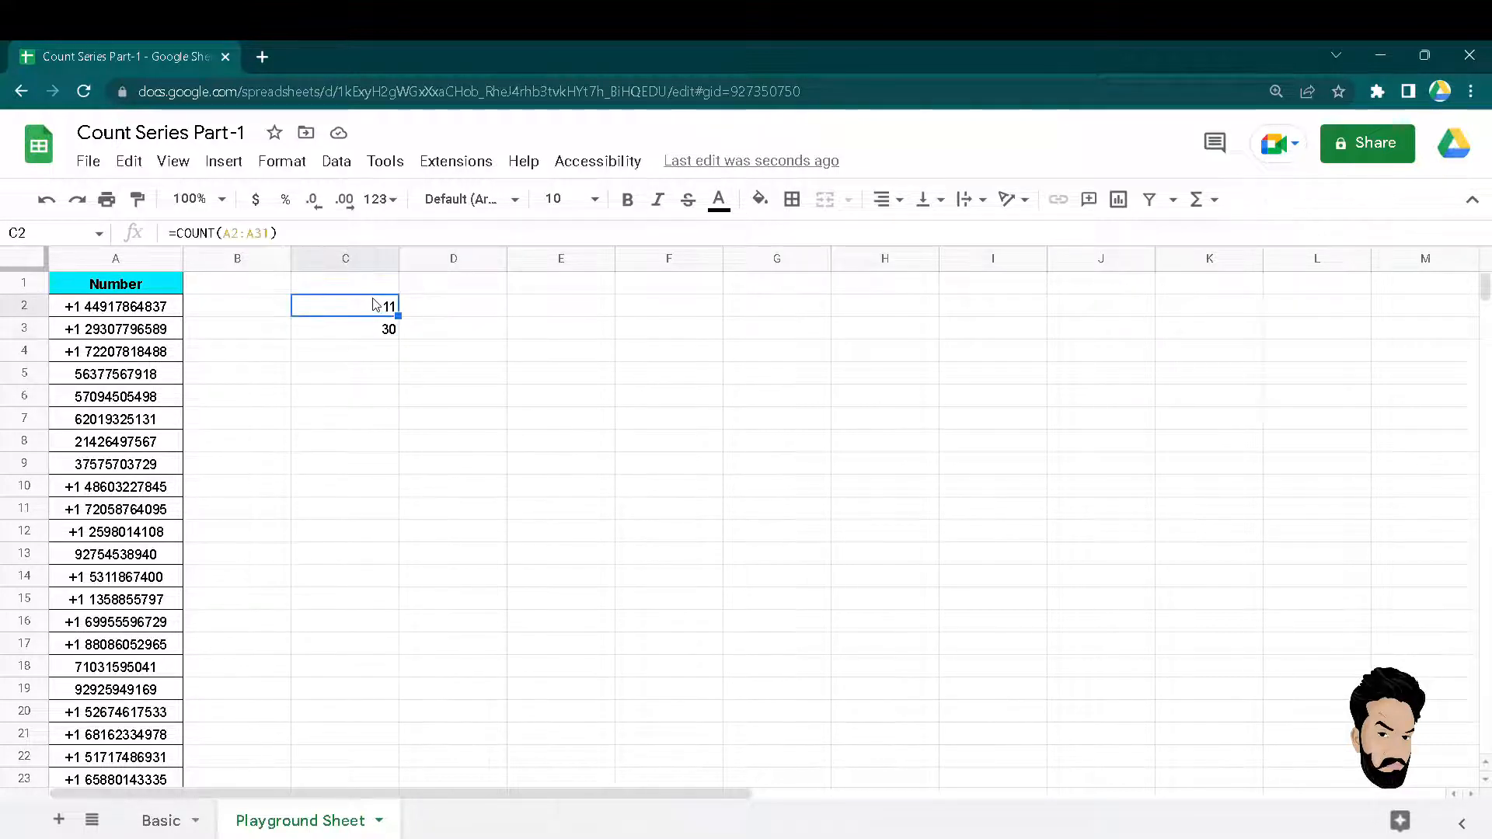
{"action": "key", "text": "shift+Down"}
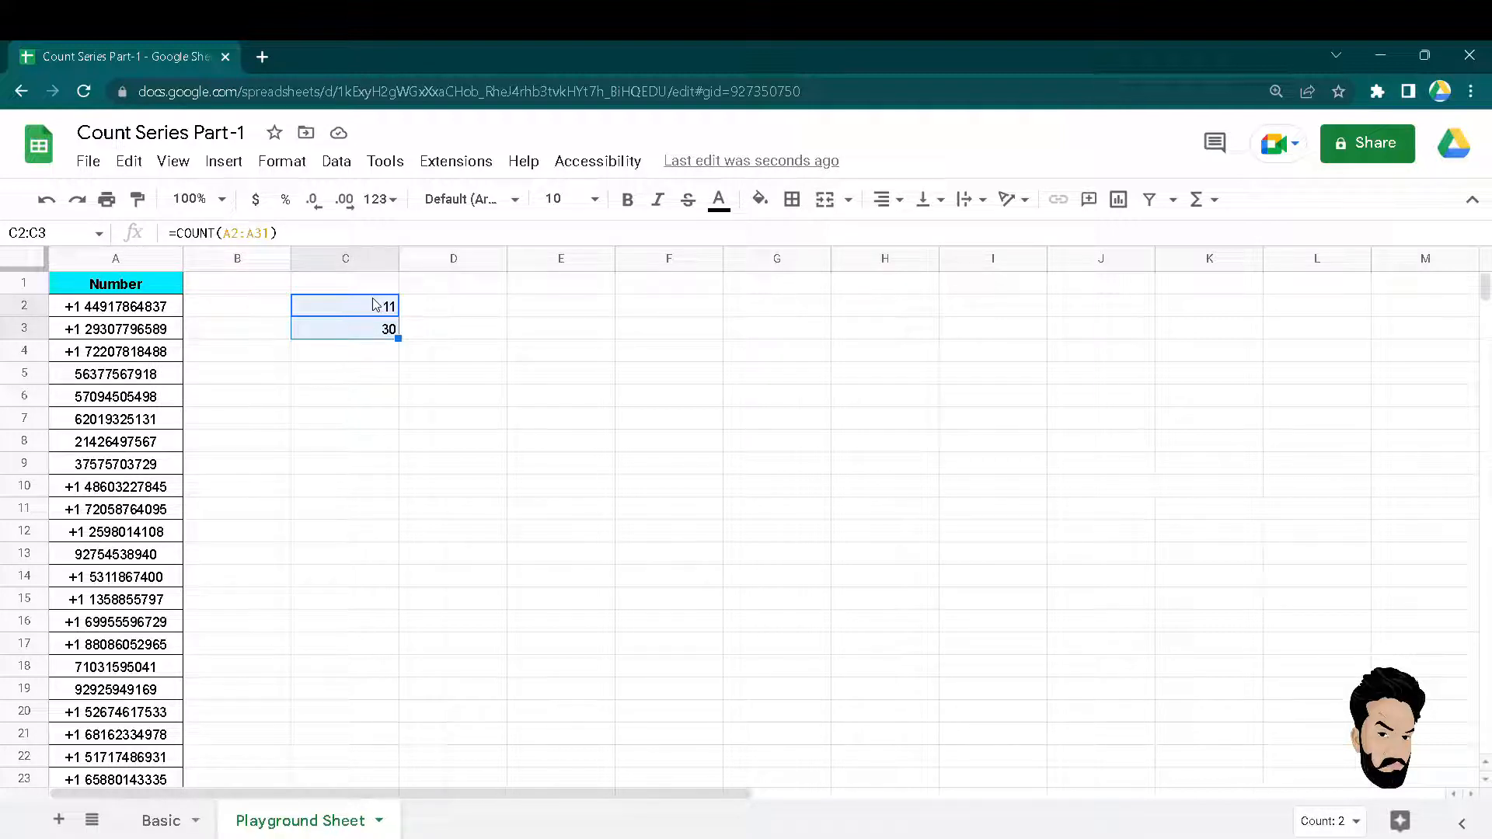
{"action": "key", "text": "Down"}
{"action": "key", "text": "Right"}
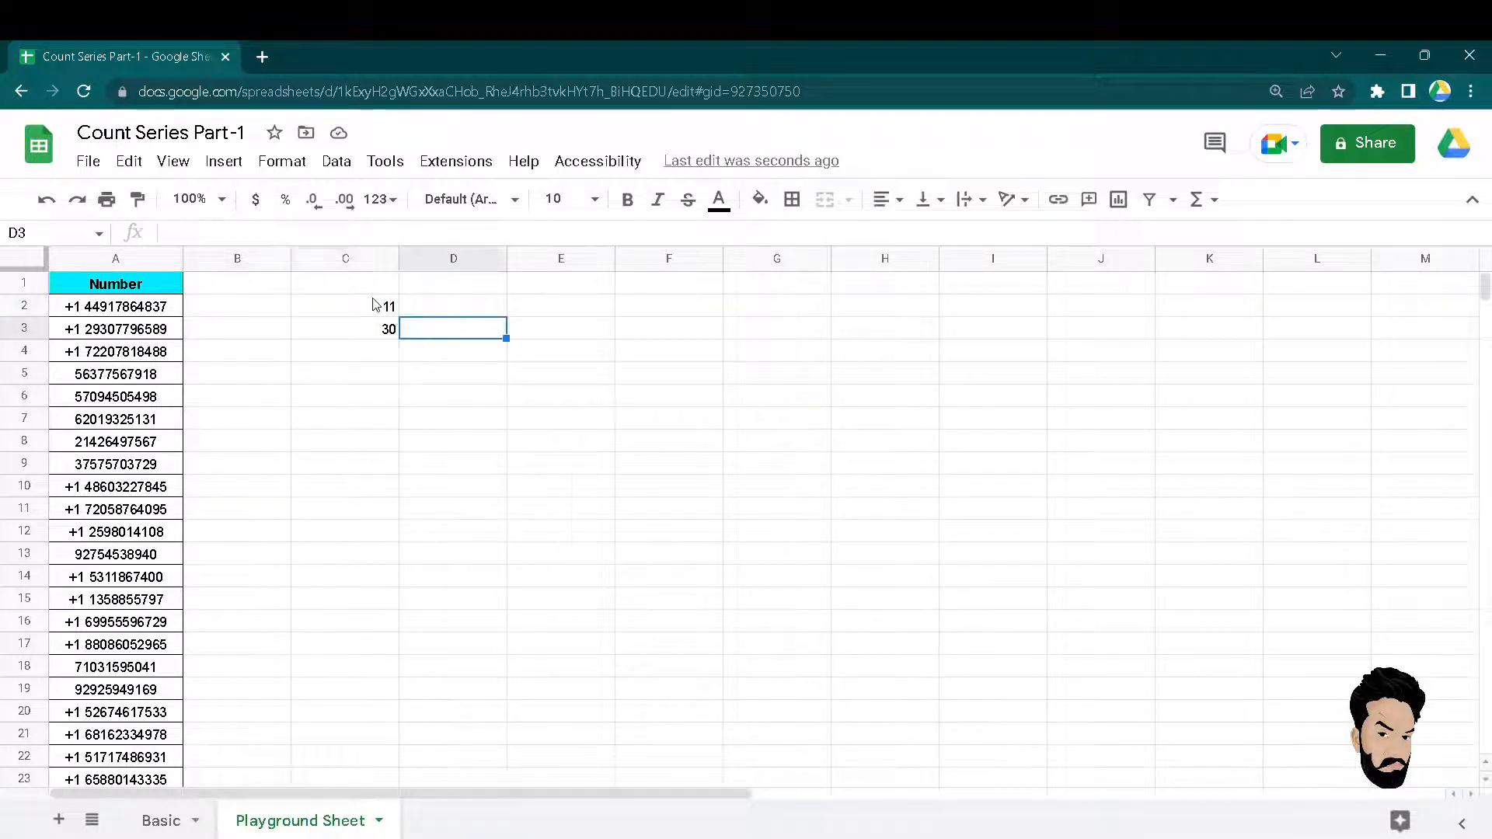
{"action": "key", "text": "Left"}
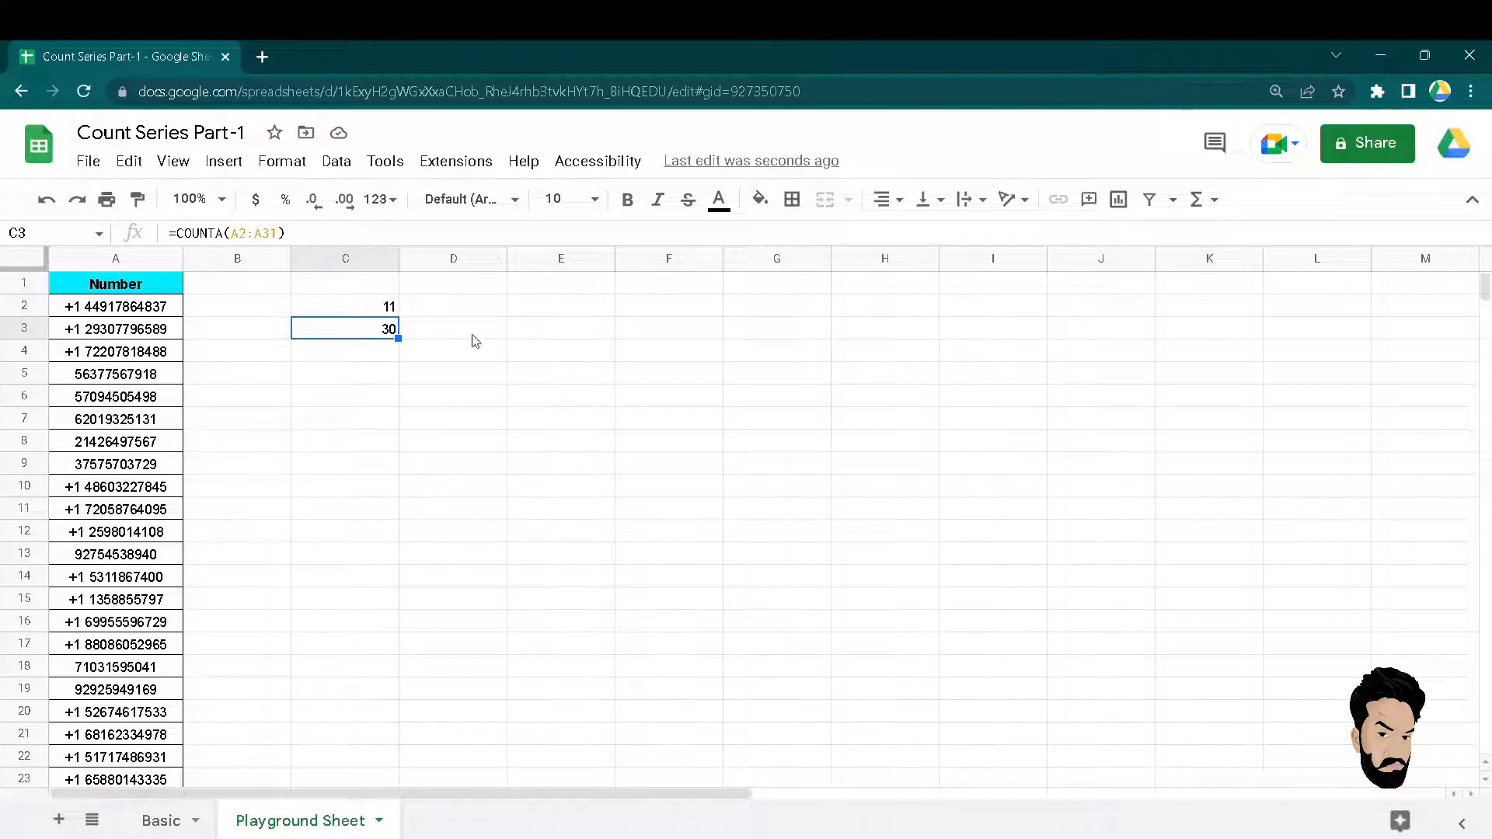
{"action": "key", "text": "F2"}
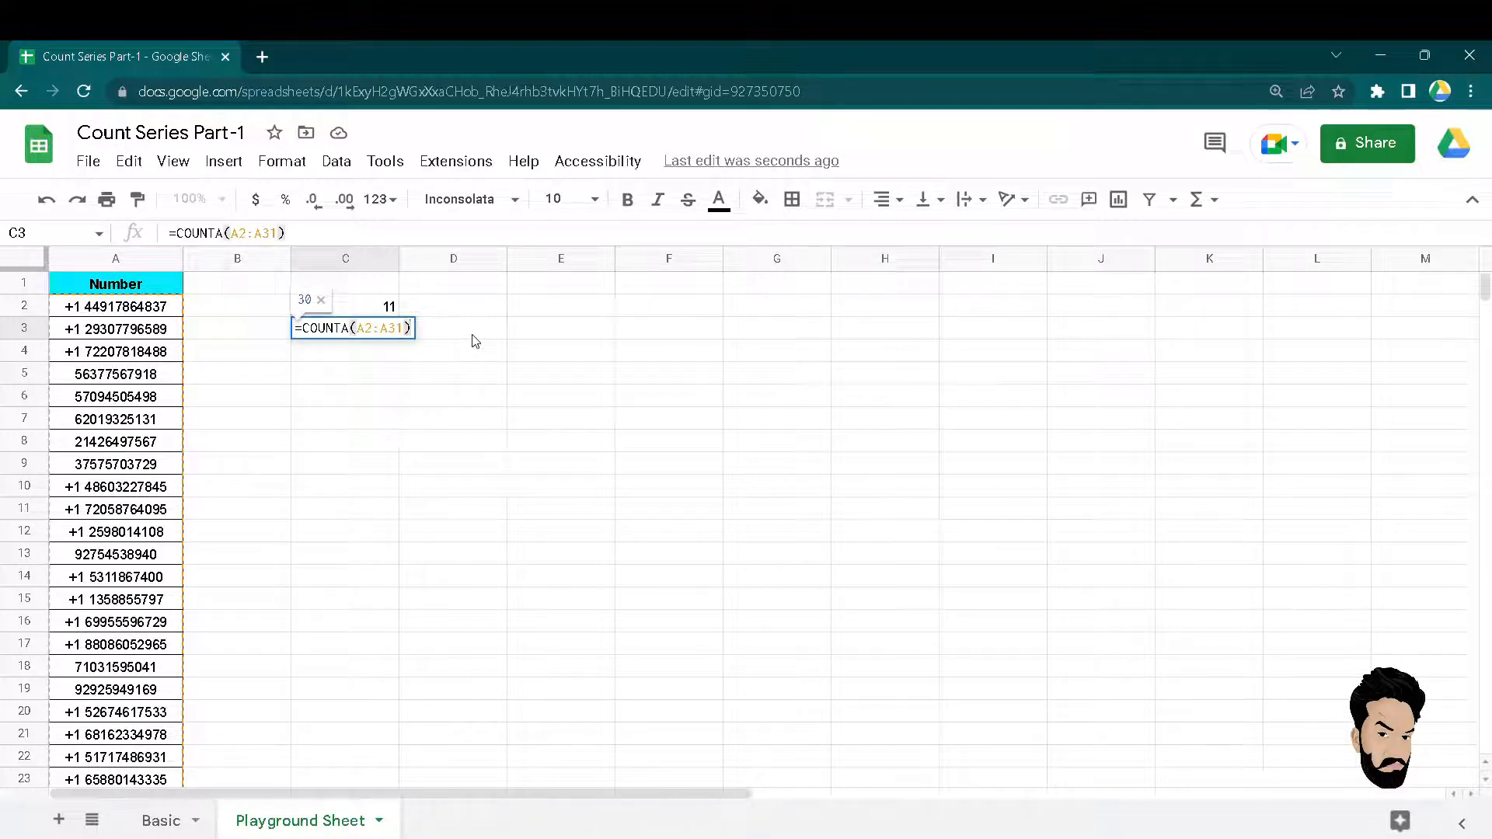
{"action": "key", "text": "Escape"}
Copy the COUNT(A2:A31) expression from C2's formula without changing C2.
{"action": "key", "text": "Up"}
{"action": "key", "text": "F2"}
{"action": "key", "text": "shift+Home"}
{"action": "key", "text": "shift+Right"}
{"action": "key", "text": "ctrl+c"}
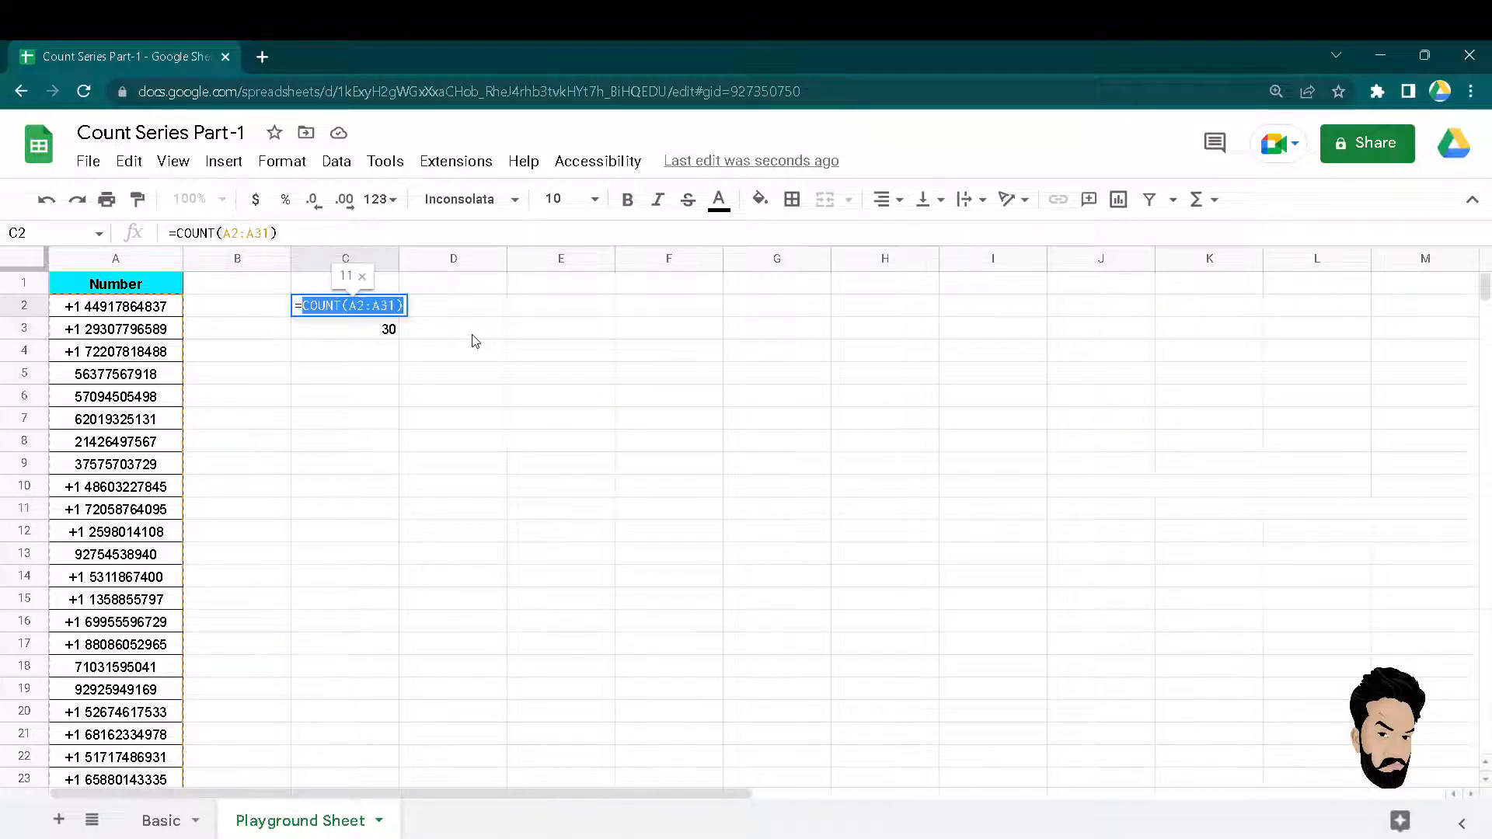
{"action": "key", "text": "Escape"}
Change C3 to =COUNTA(A2:A31)-COUNT(A2:A31), which returns 19.
{"action": "key", "text": "Down"}
{"action": "key", "text": "F2"}
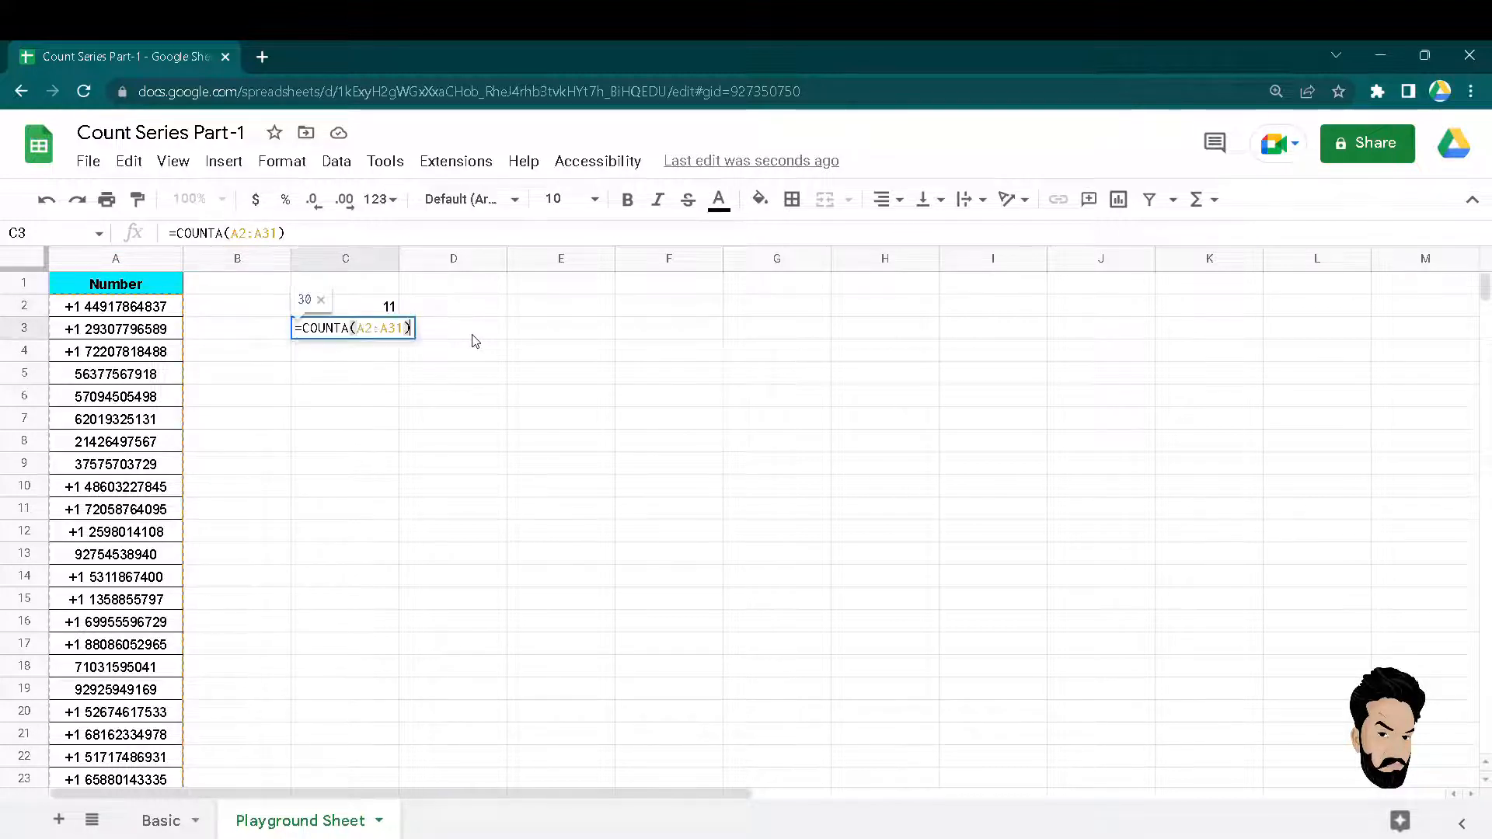
{"action": "type", "text": "-"}
{"action": "key", "text": "ctrl+v"}
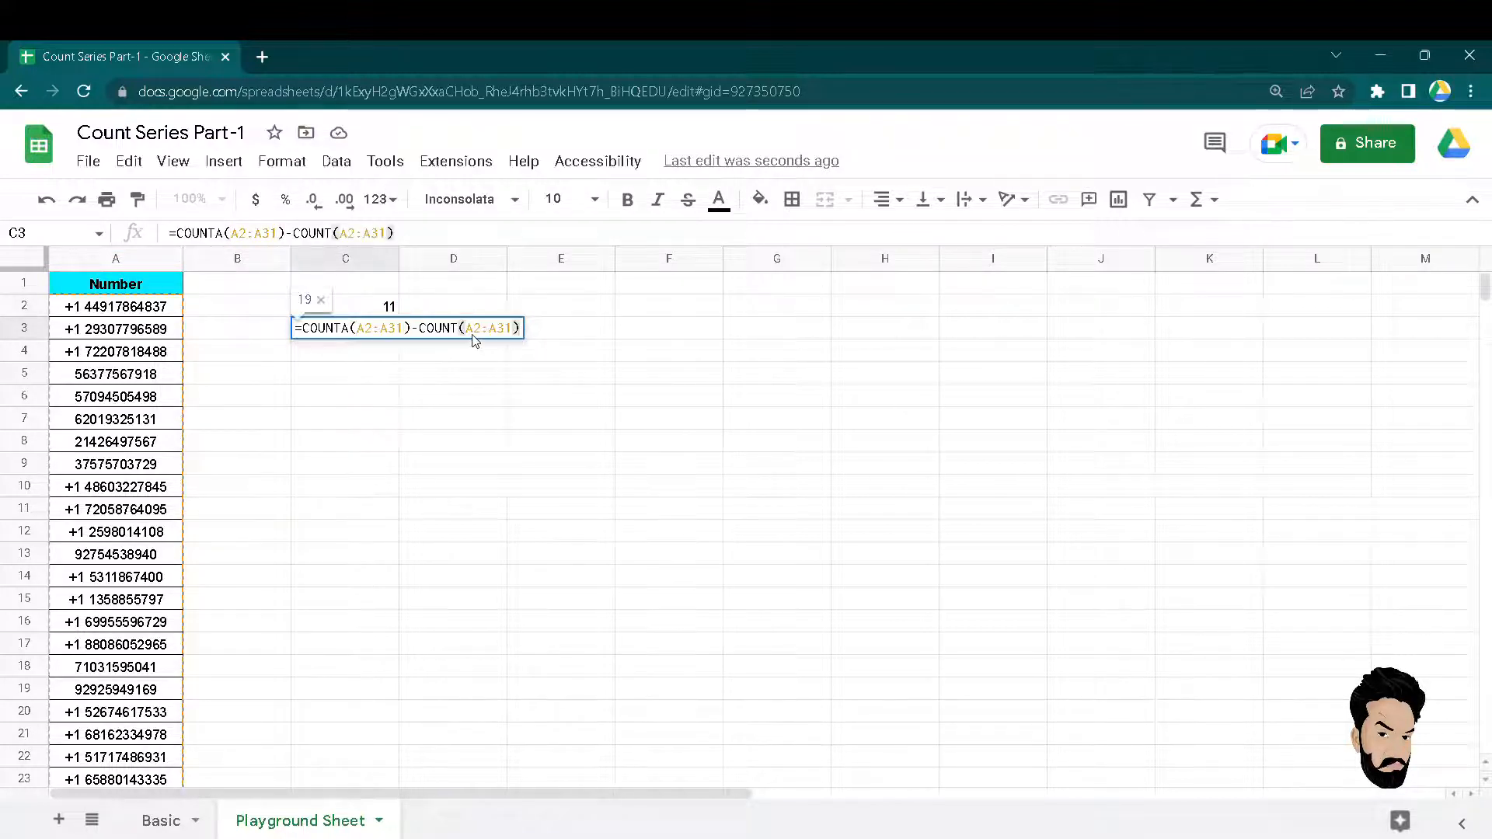
{"action": "key", "text": "Return"}
{"action": "key", "text": "Up"}
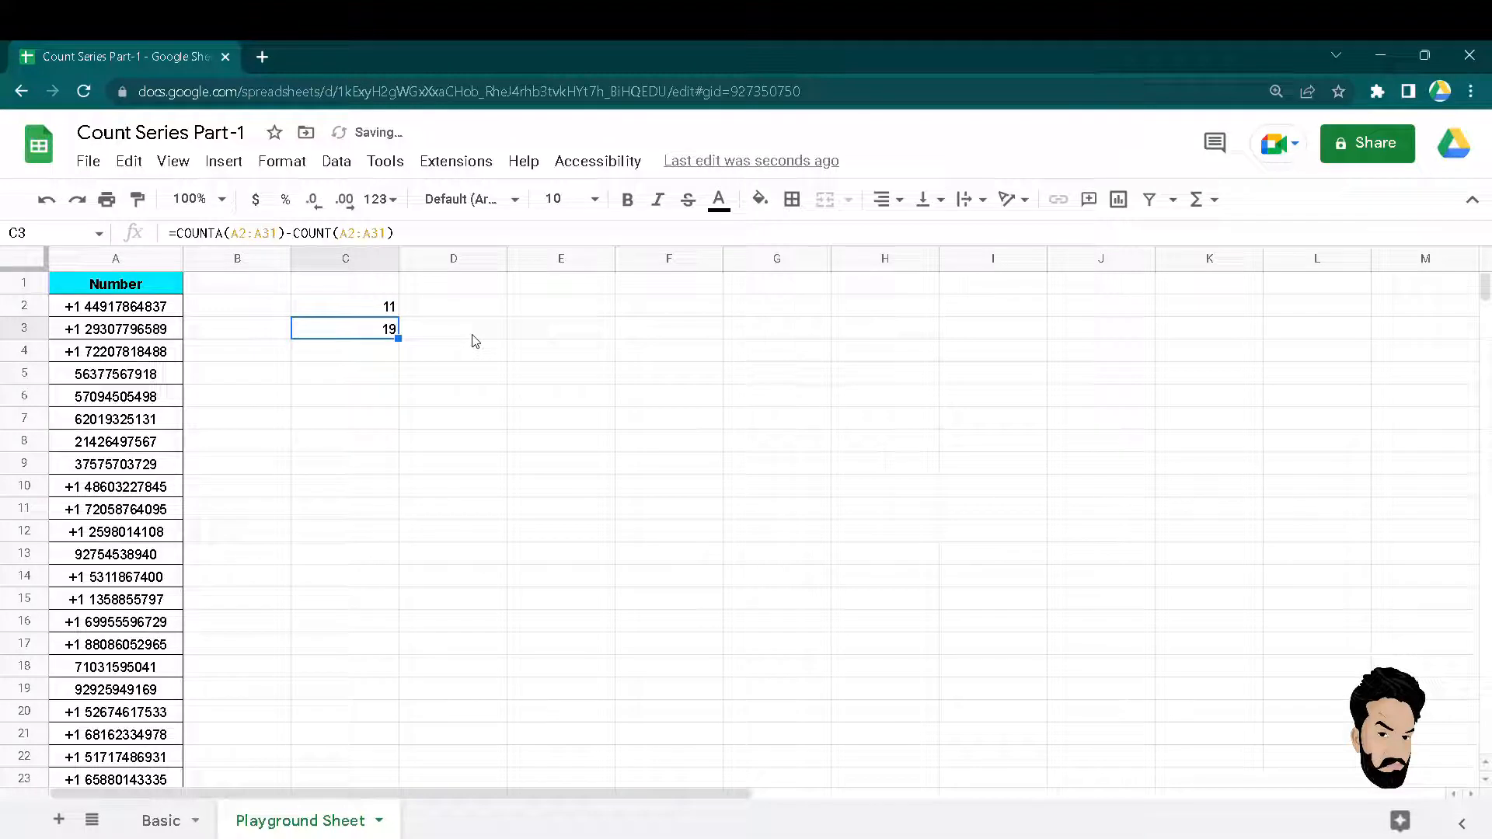
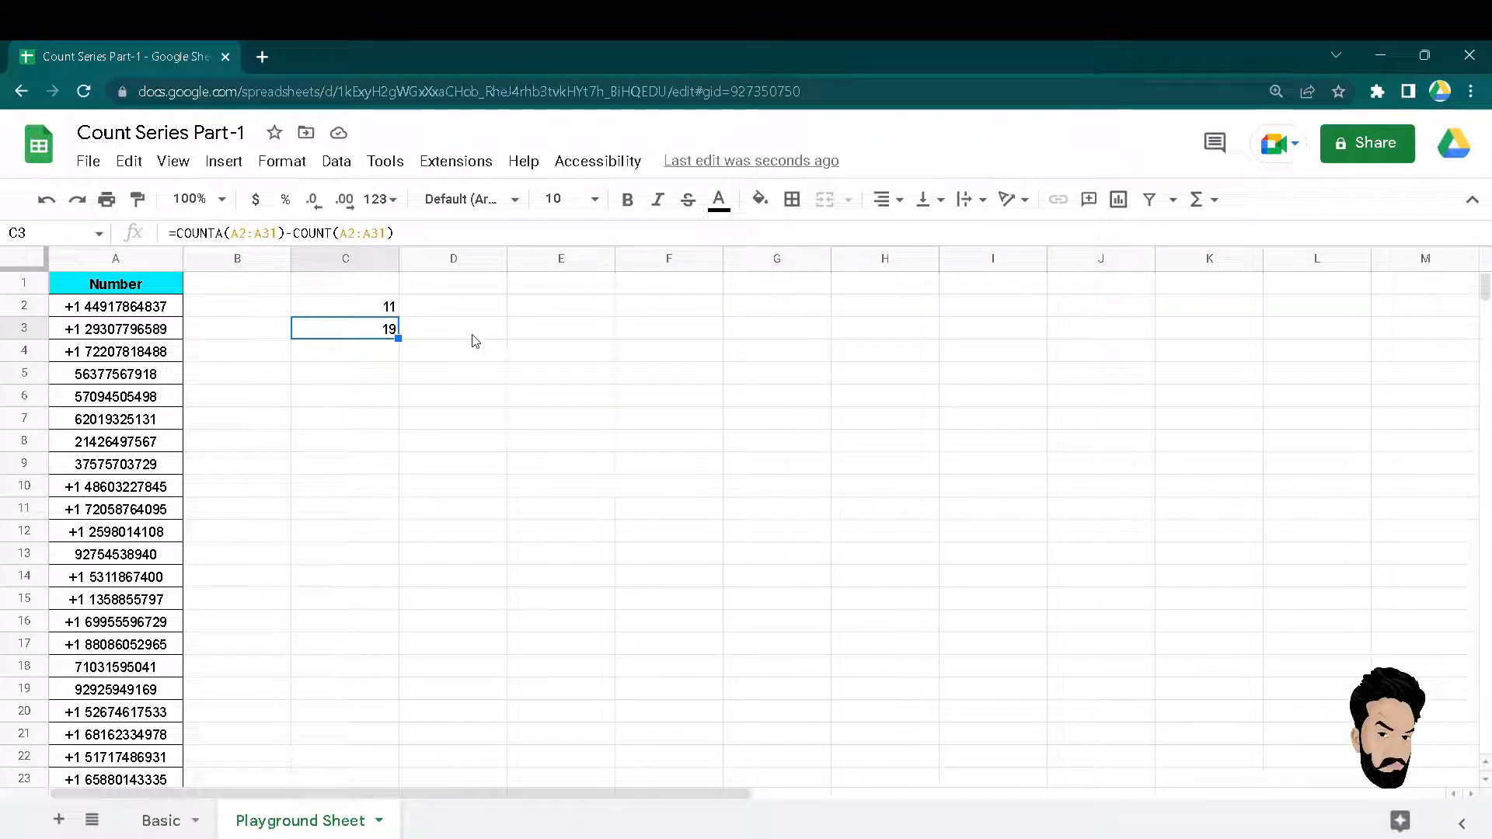
Enter =COUNTIF(A2:A31,"*") in C4, returning 19, the same as the COUNTA-minus-COUNT result.
{"action": "key", "text": "Up"}
{"action": "key", "text": "Down"}
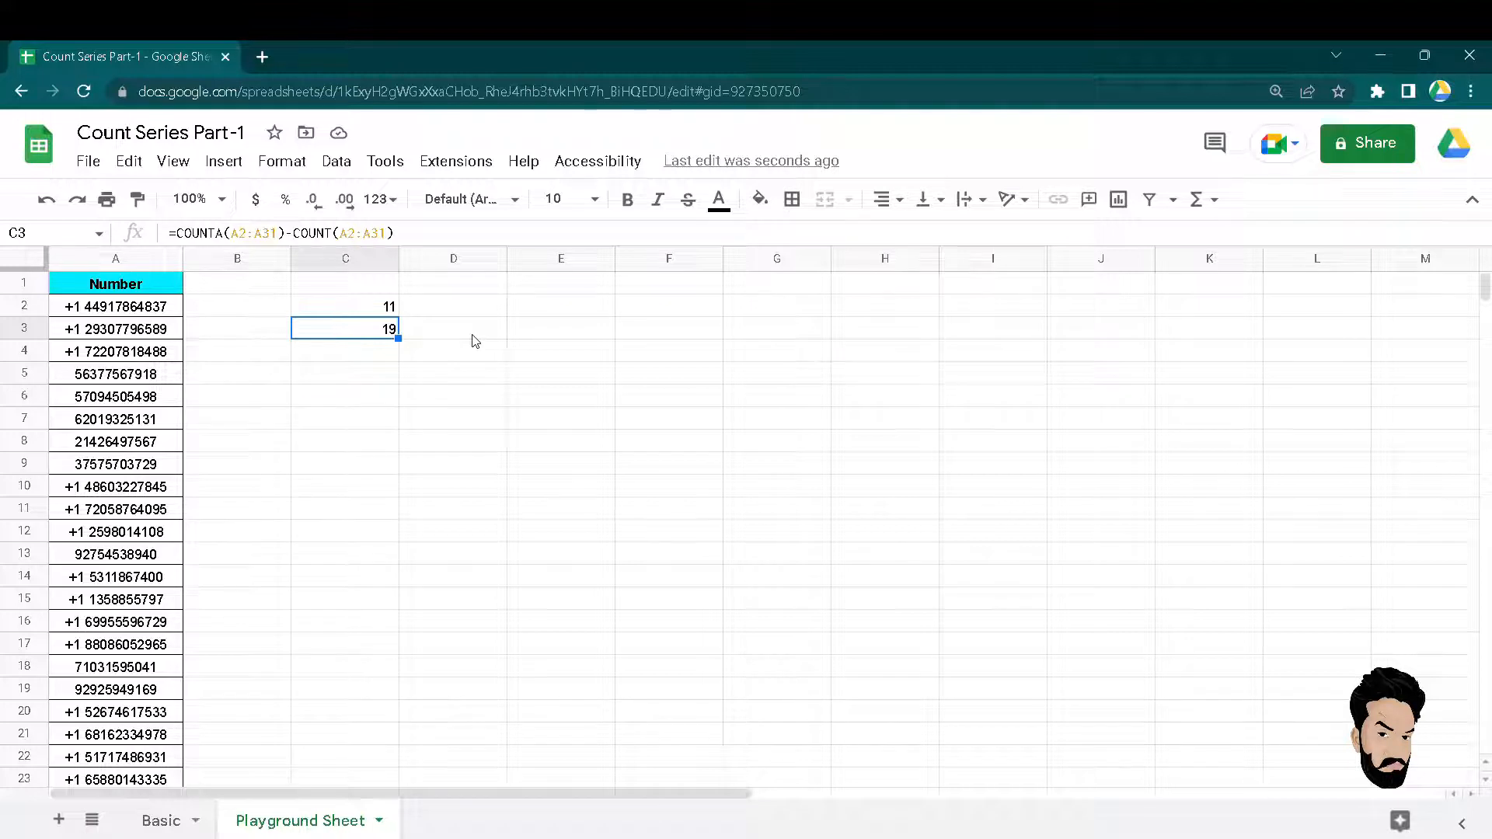
{"action": "key", "text": "Down"}
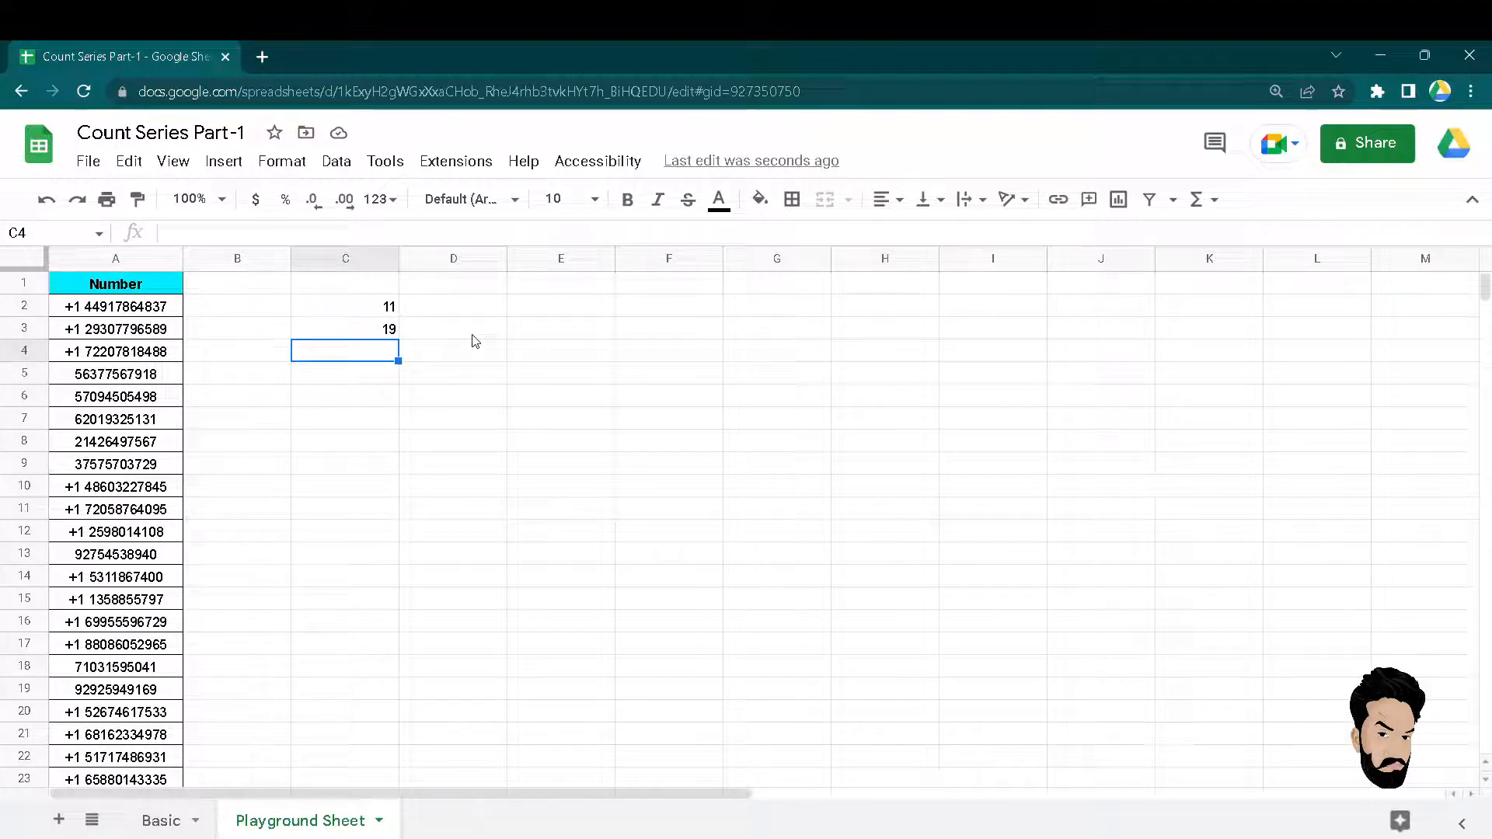
{"action": "type", "text": "=countif"}
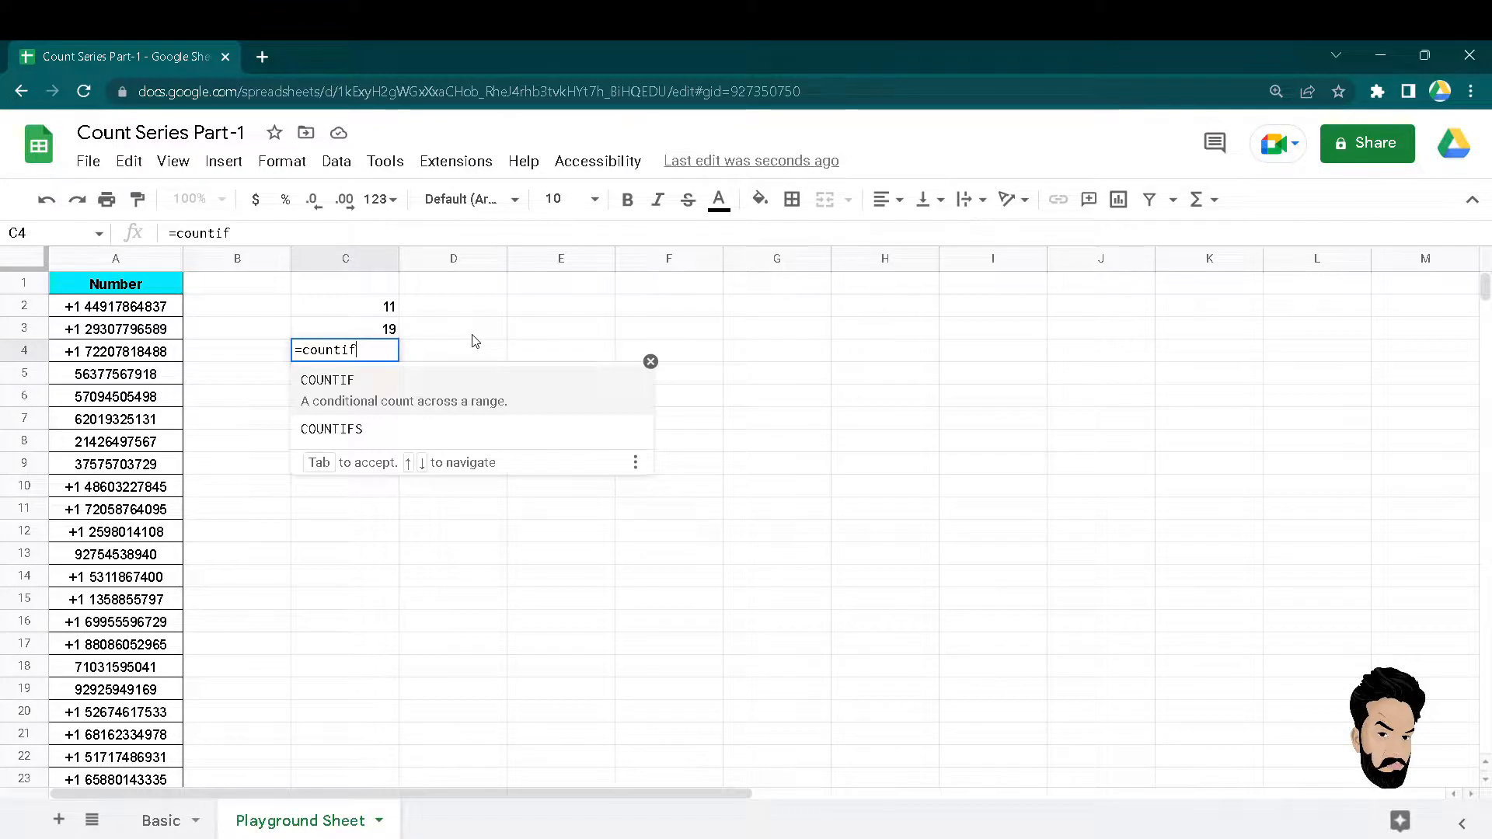
{"action": "key", "text": "Tab"}
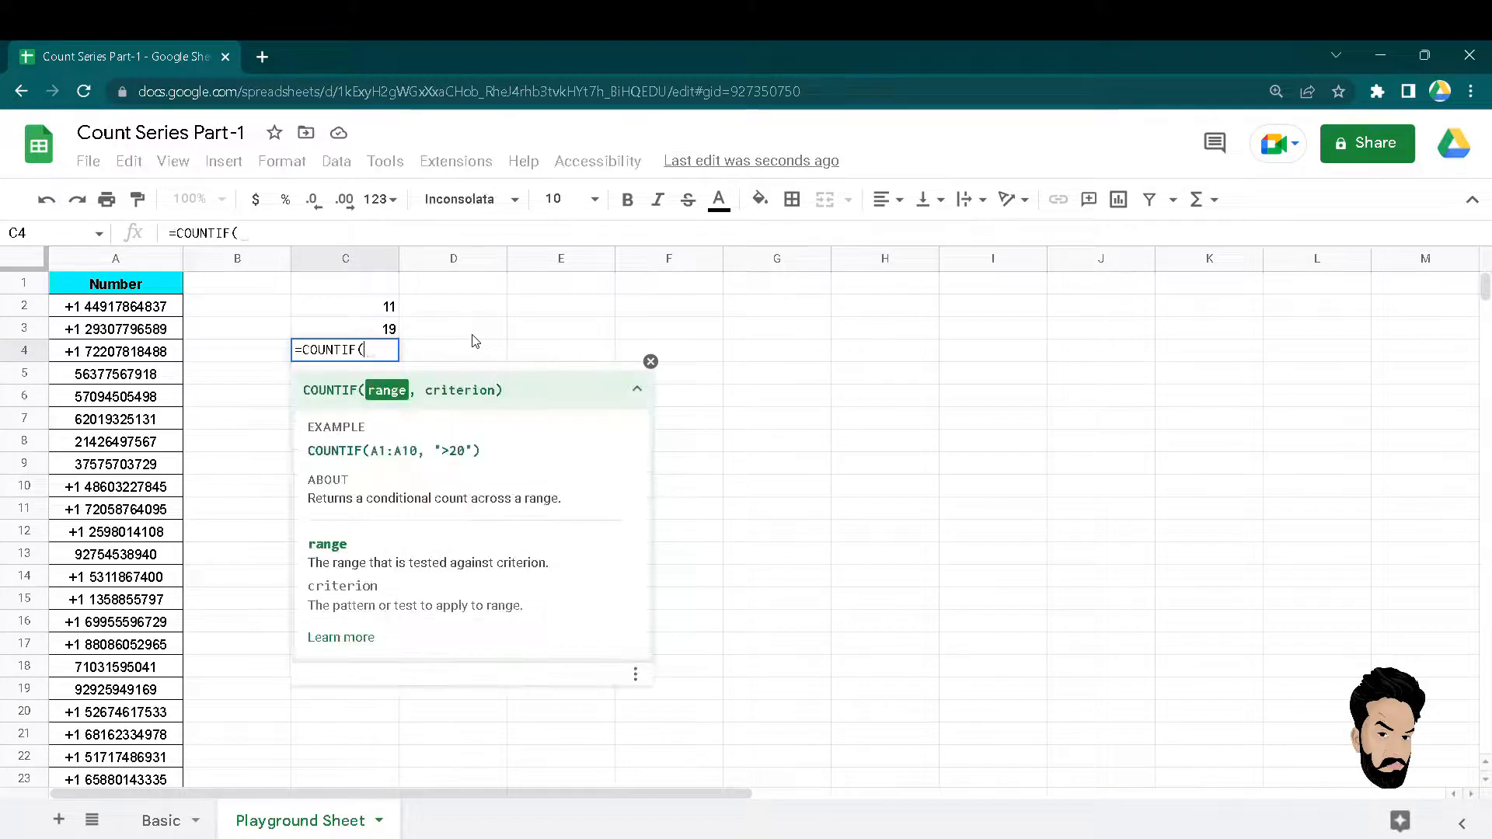
{"action": "key", "text": "Left"}
{"action": "key", "text": "Left"}
{"action": "key", "text": "Up"}
{"action": "key", "text": "Up"}
{"action": "key", "text": "ctrl+shift+Down"}
{"action": "type", "text": ","}
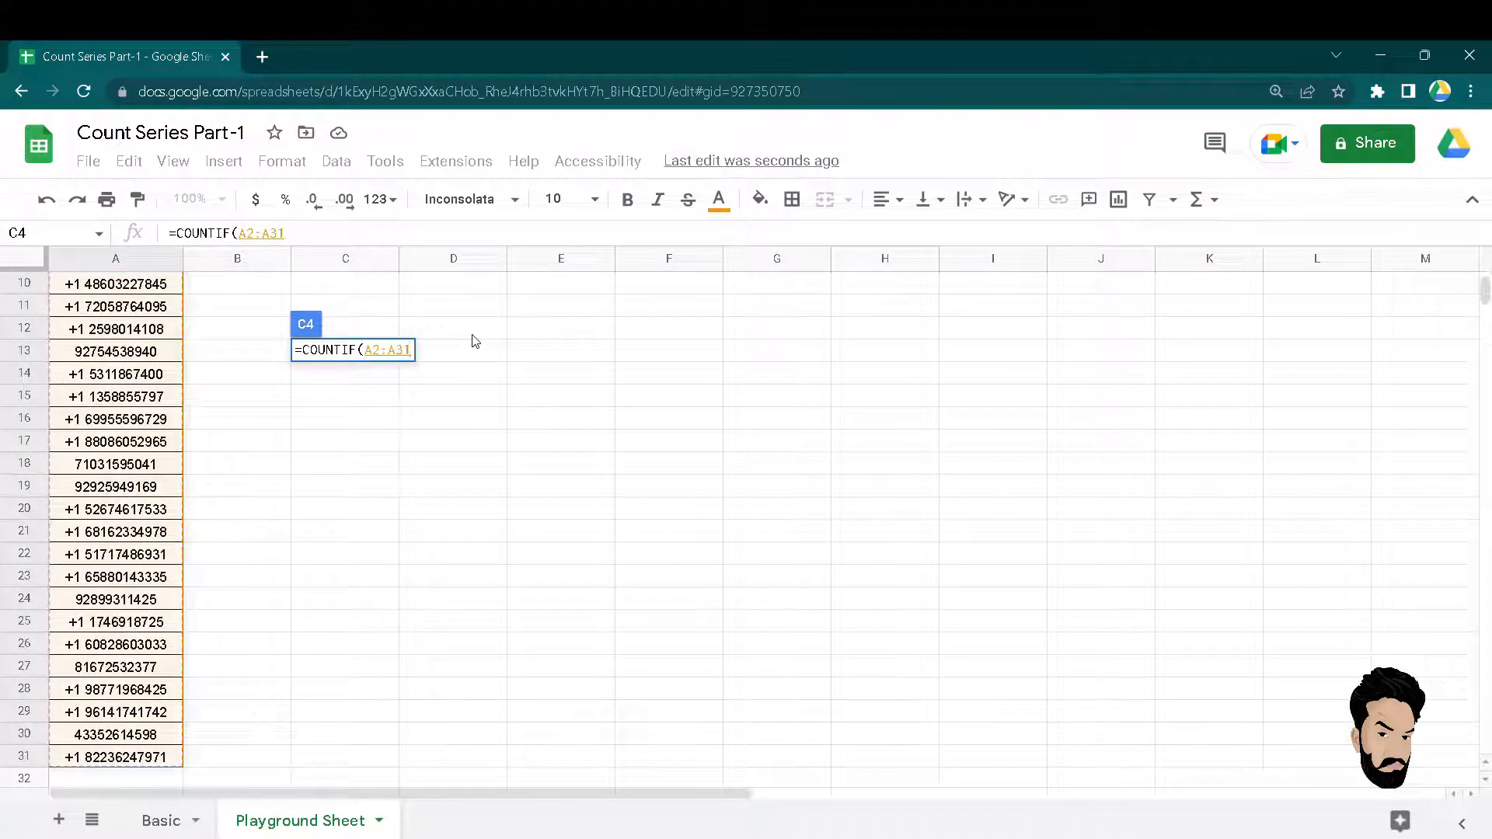
{"action": "type", "text": ",\""}
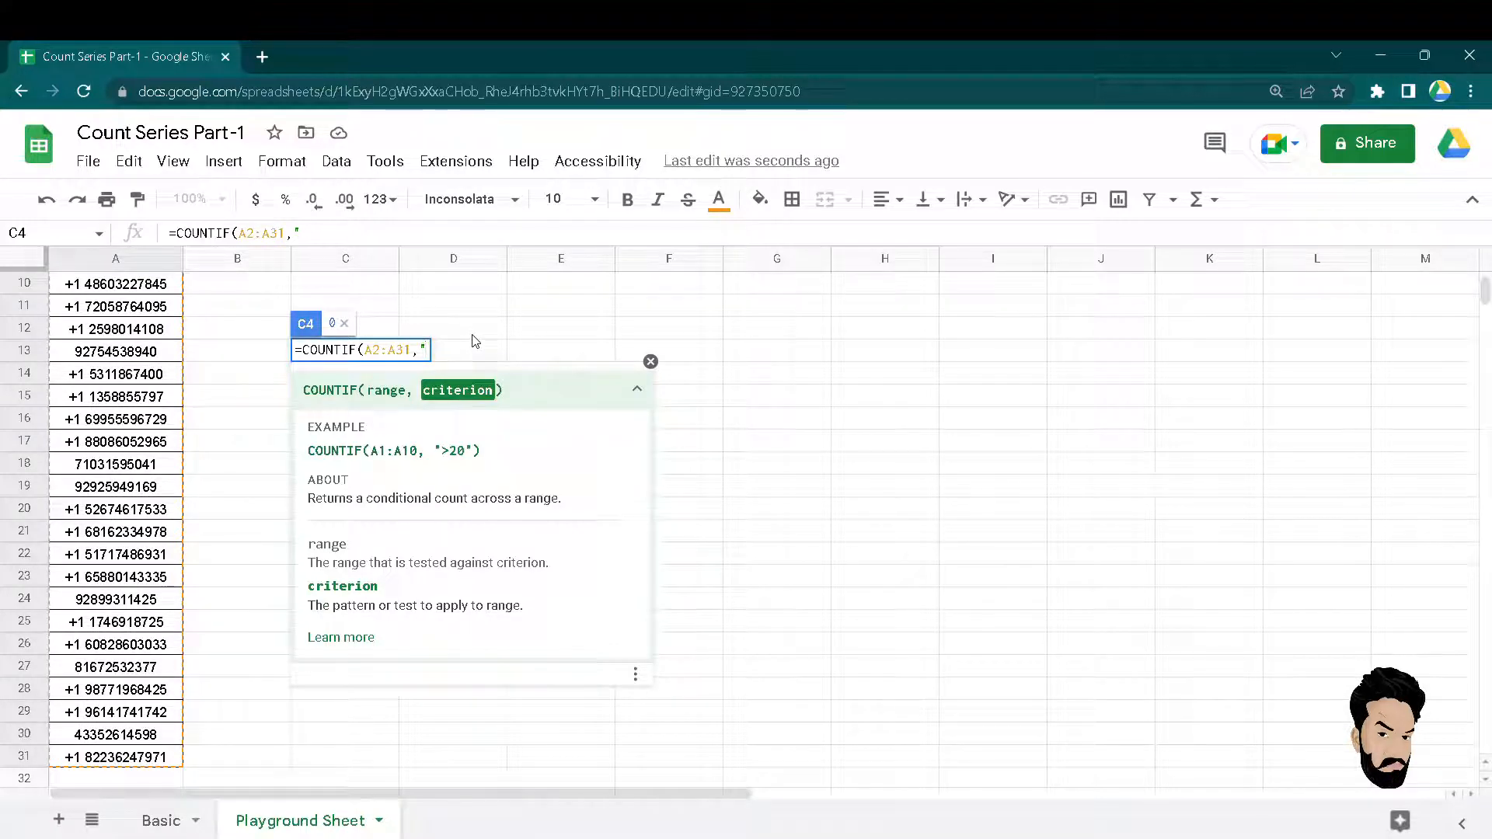
{"action": "type", "text": "*\")"}
{"action": "key", "text": "Return"}
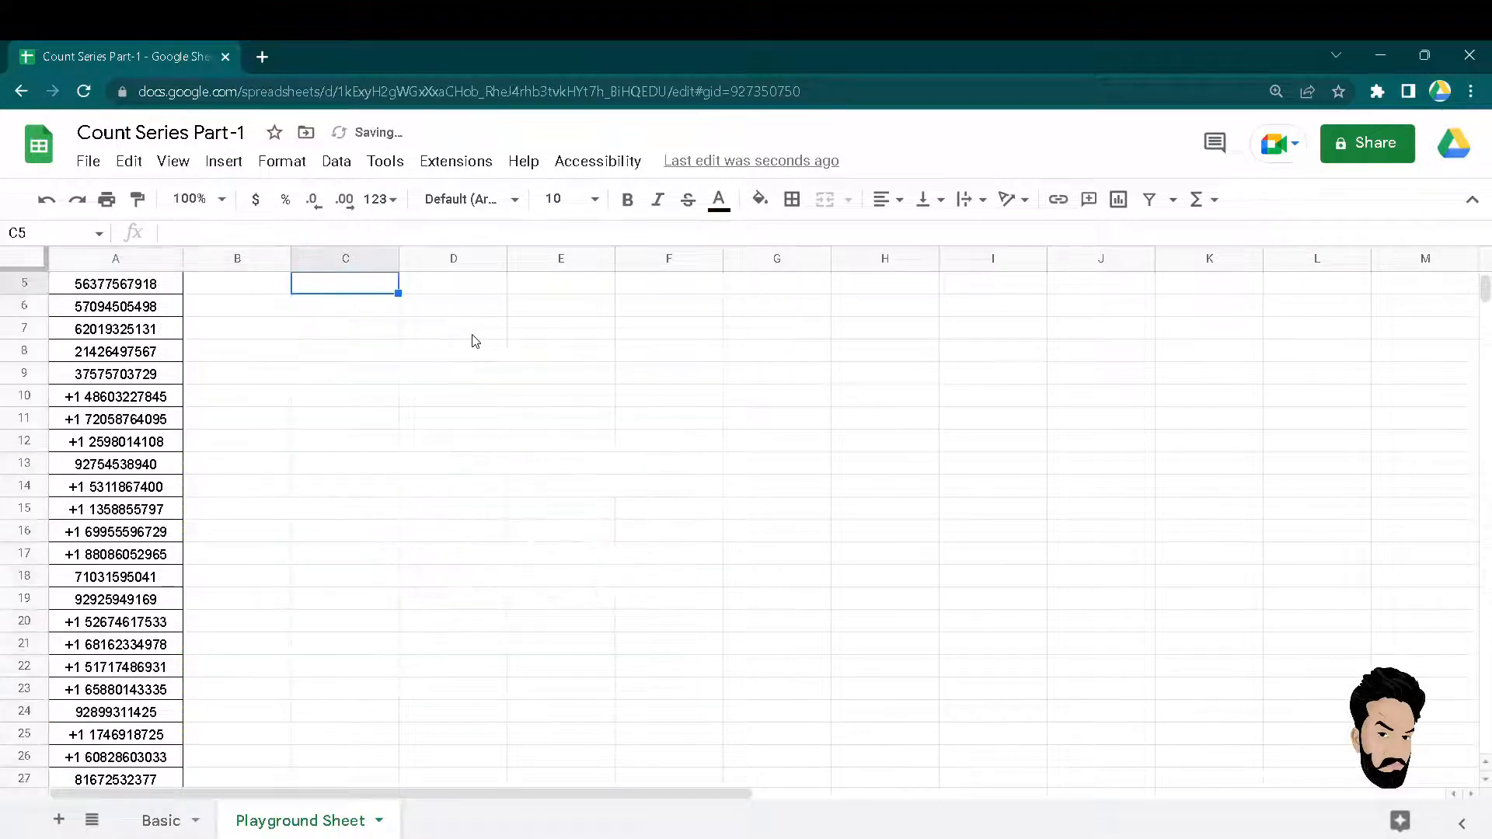
{"action": "key", "text": "Down"}
{"action": "key", "text": "Down"}
{"action": "key", "text": "Down"}
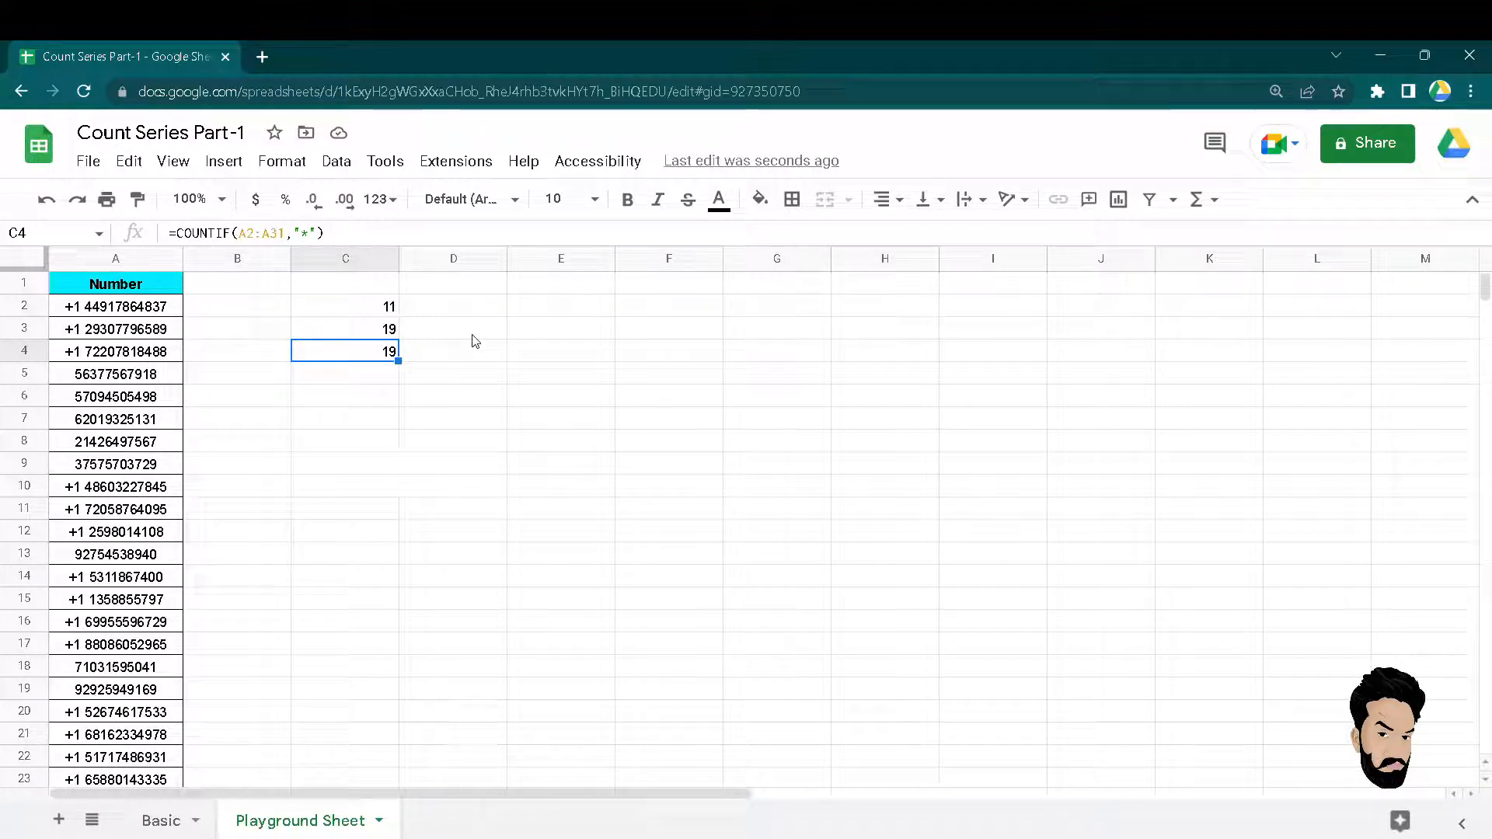
{"action": "key", "text": "Up"}
{"action": "key", "text": "Up"}
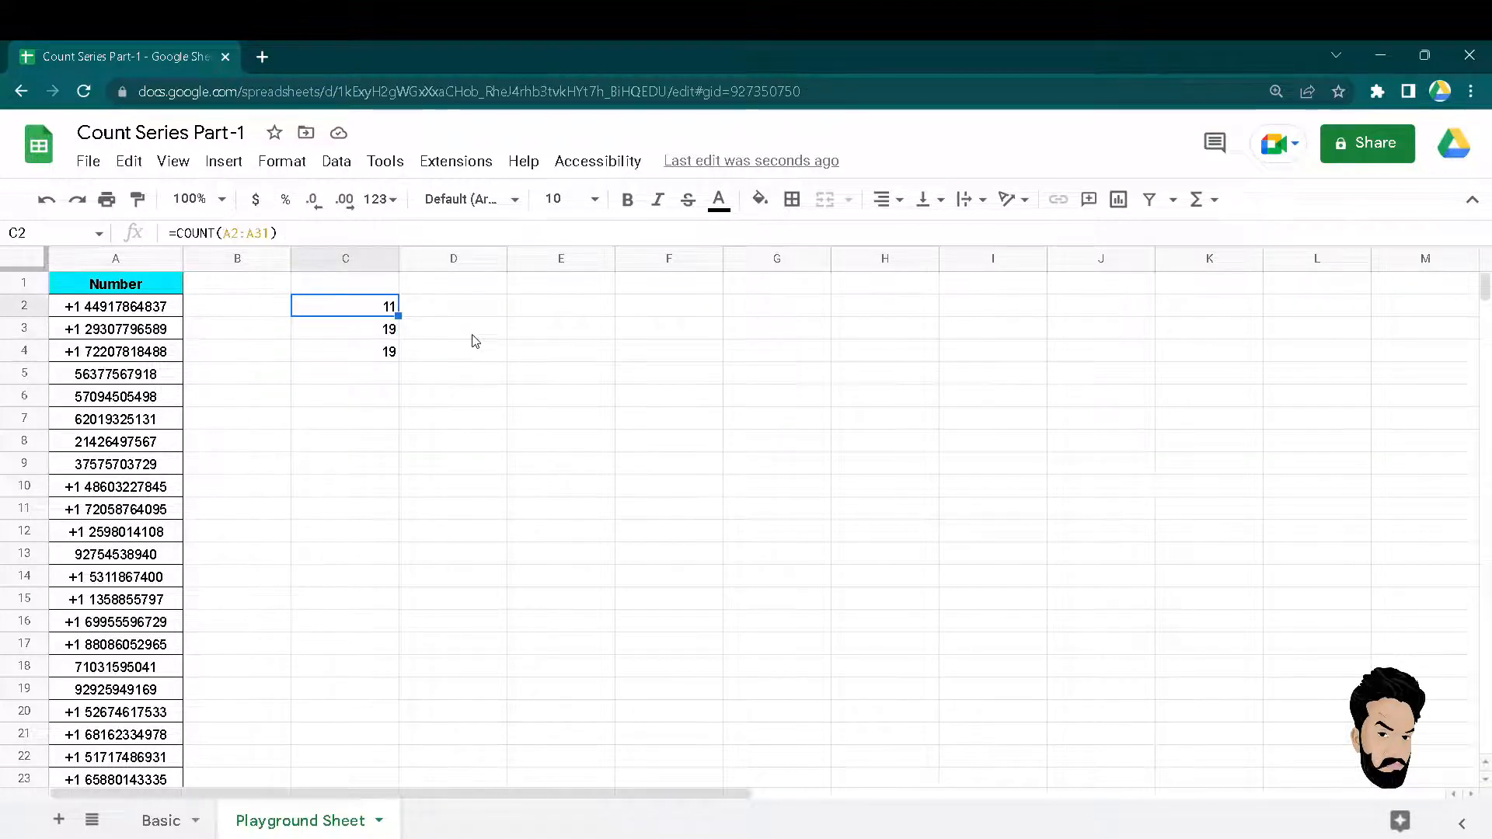
Delete the three count formulas in C2:C4.
{"action": "key", "text": "Left"}
{"action": "key", "text": "Right"}
{"action": "key", "text": "ctrl+shift+Down"}
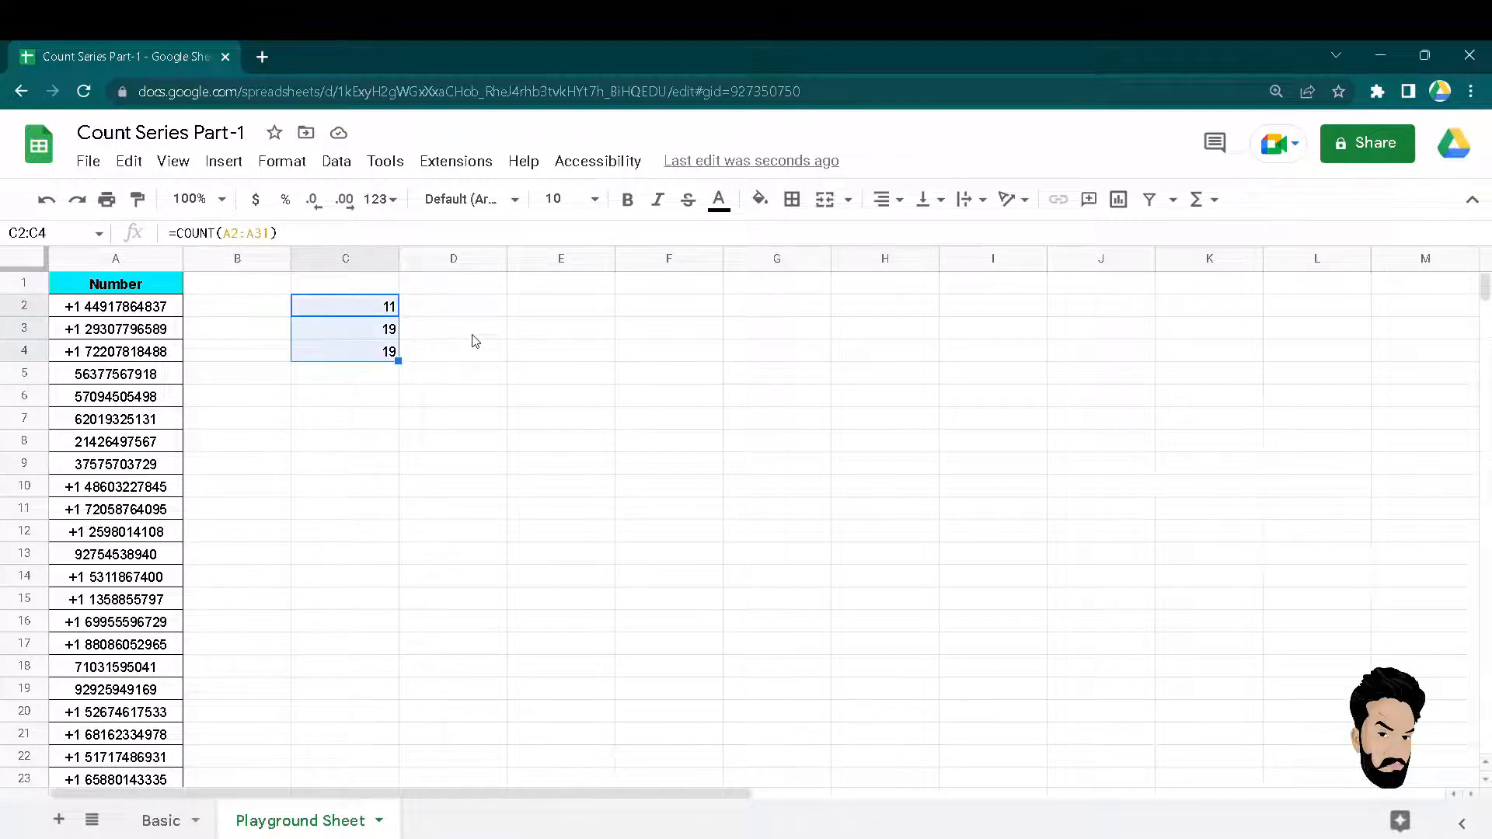
{"action": "key", "text": "Left"}
{"action": "key", "text": "Right"}
{"action": "key", "text": "ctrl+shift+Down"}
{"action": "key", "text": "Delete"}
{"action": "key", "text": "Left"}
{"action": "key", "text": "Right"}
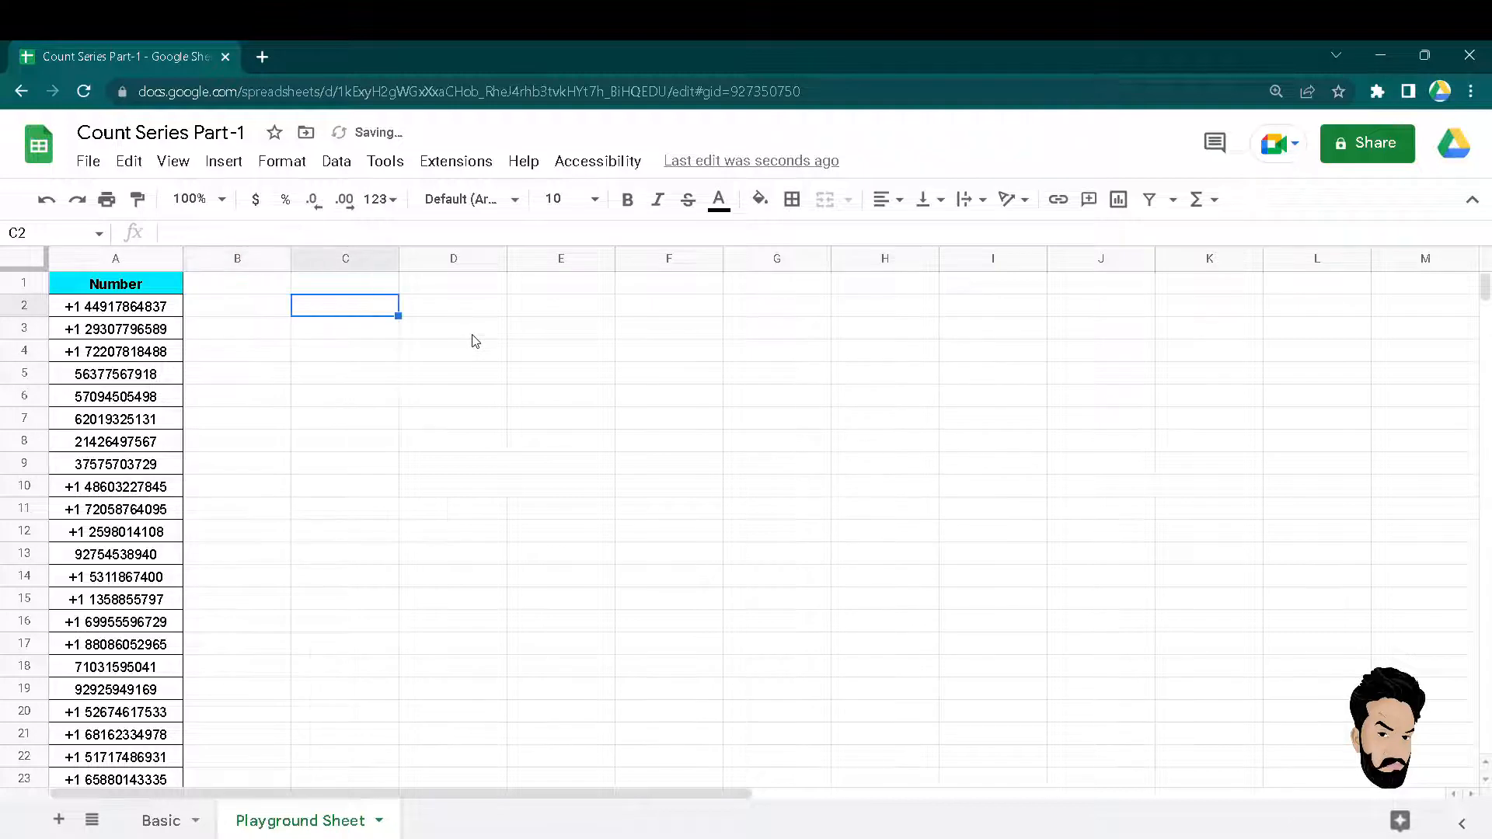
{"action": "type", "text": "="}
{"action": "key", "text": "Escape"}
Type the sample text a, aa and aaa into B2:B4.
{"action": "key", "text": "Left"}
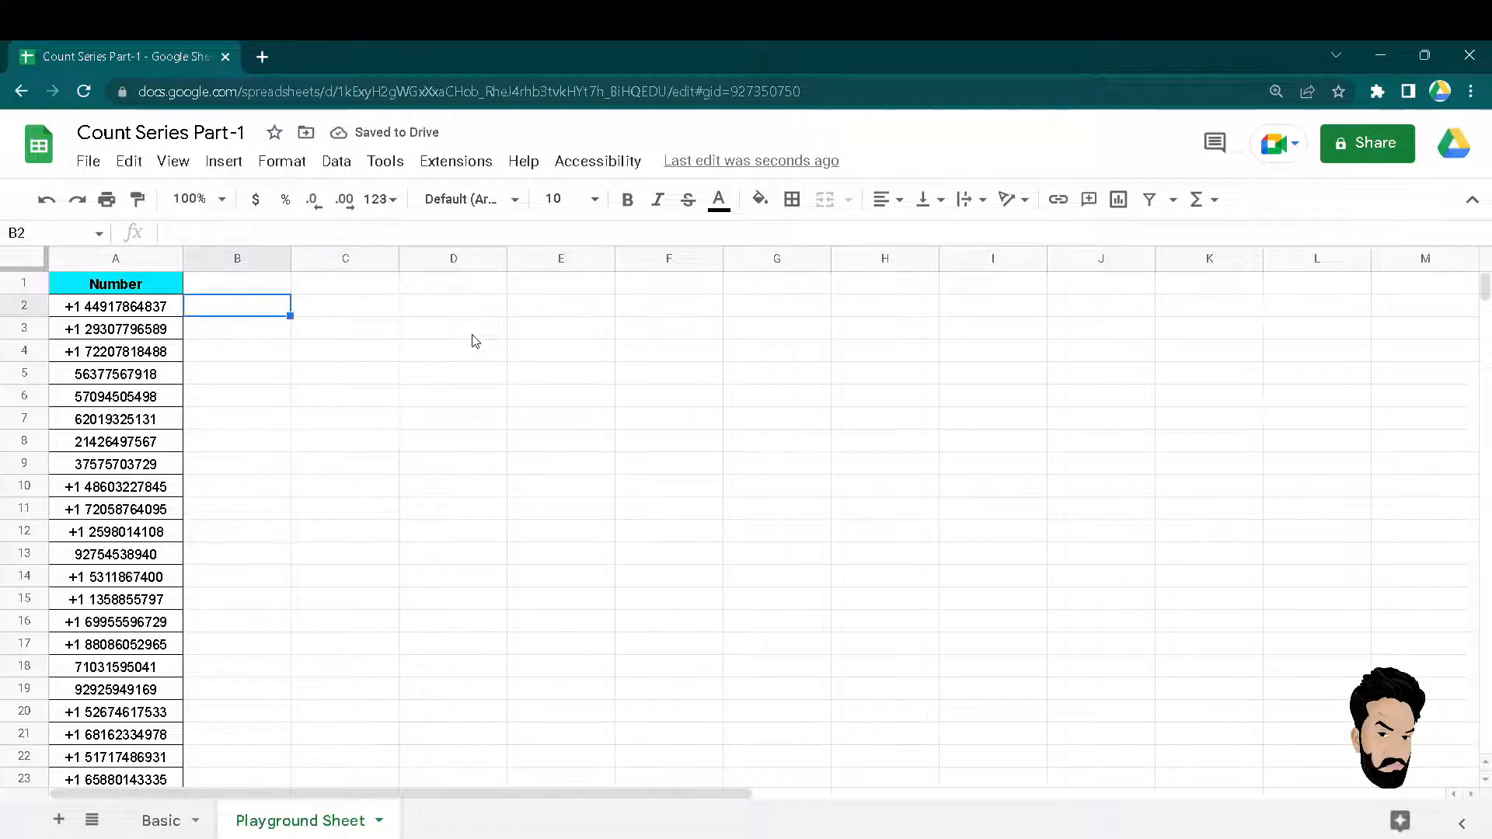
{"action": "type", "text": "a"}
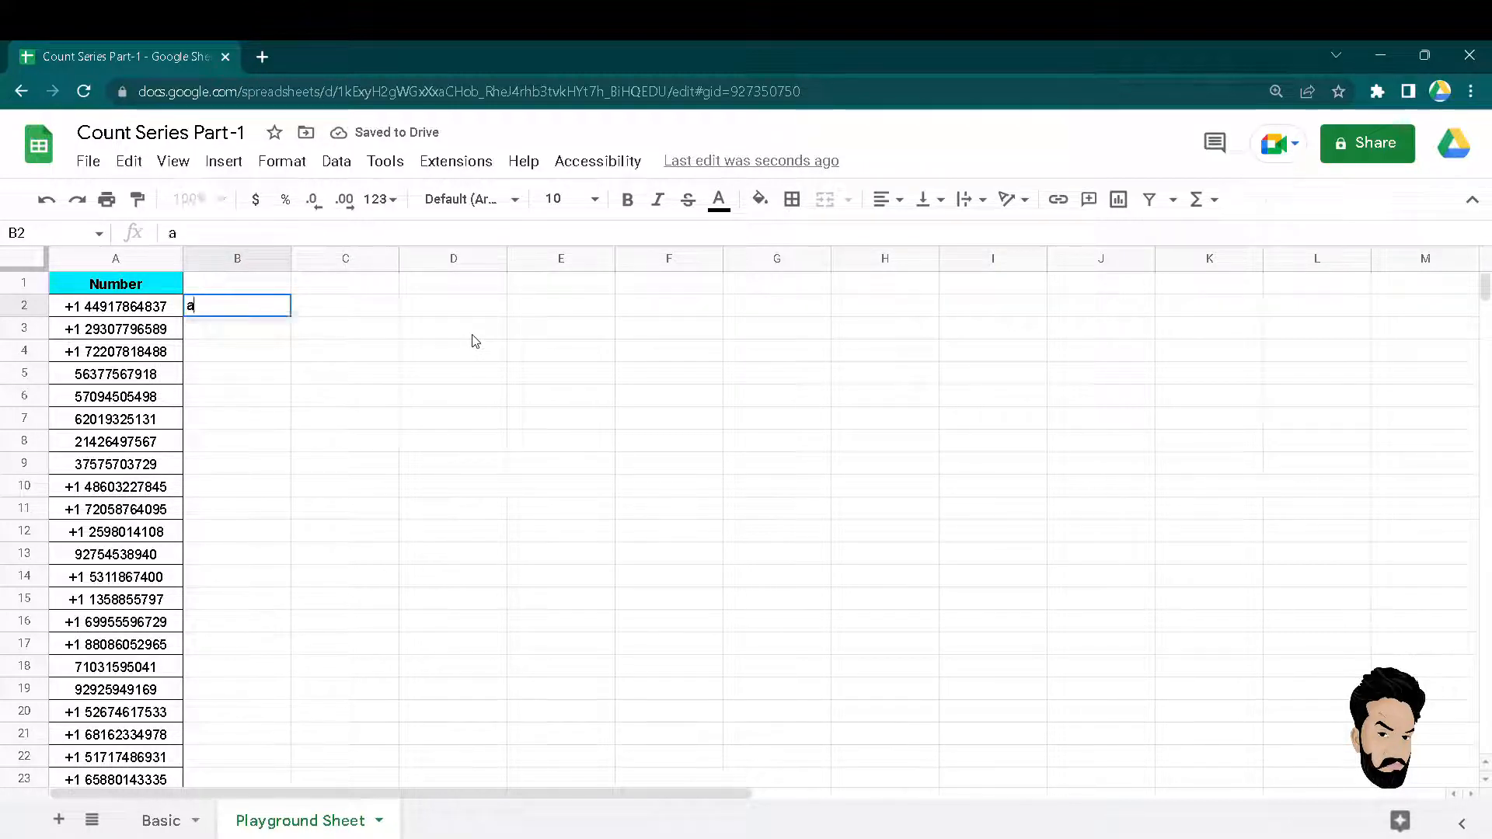
{"action": "key", "text": "Return"}
{"action": "type", "text": "aa"}
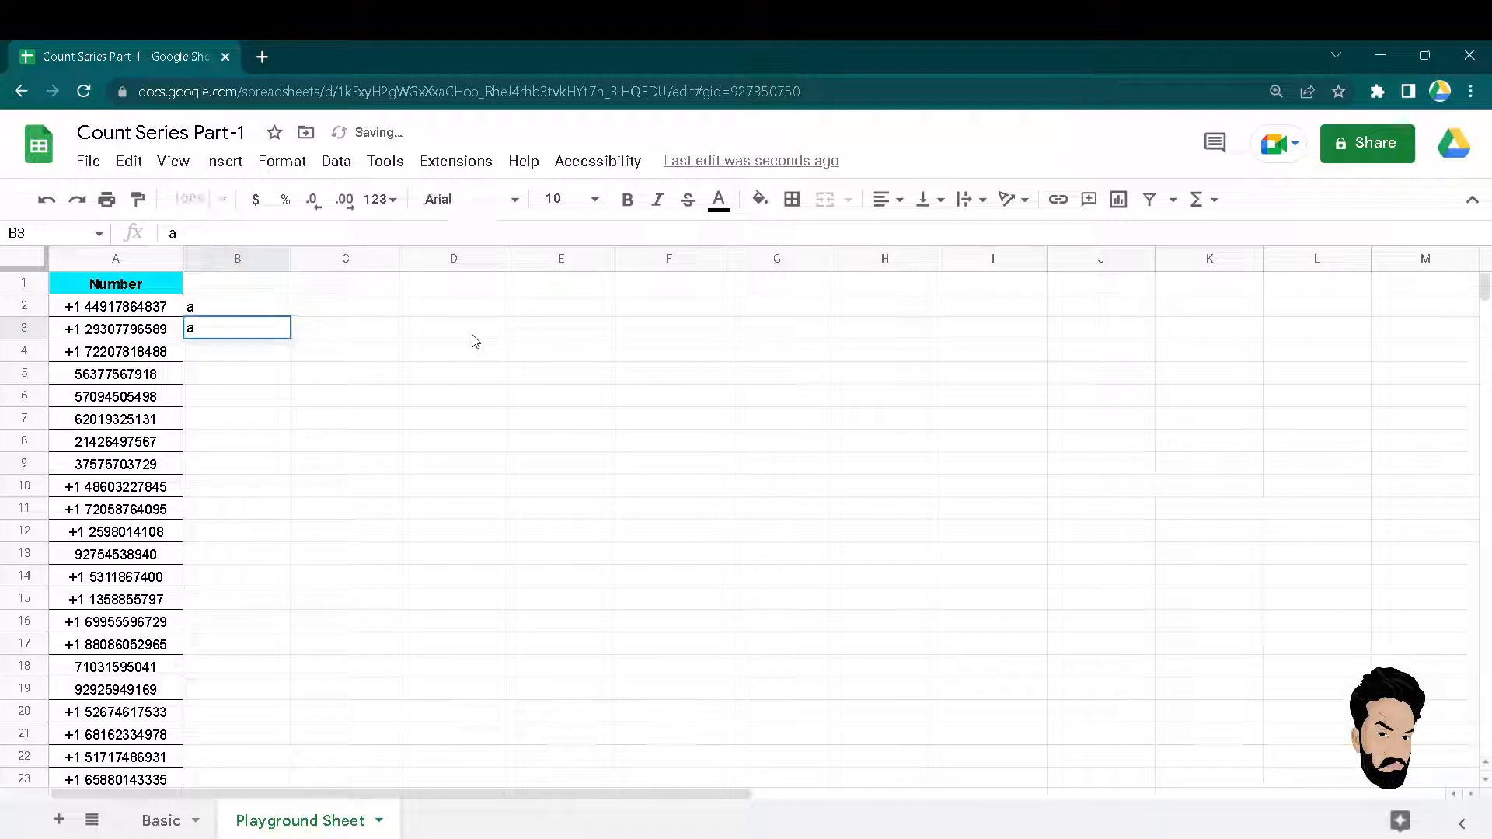
{"action": "key", "text": "Return"}
{"action": "type", "text": "aaa"}
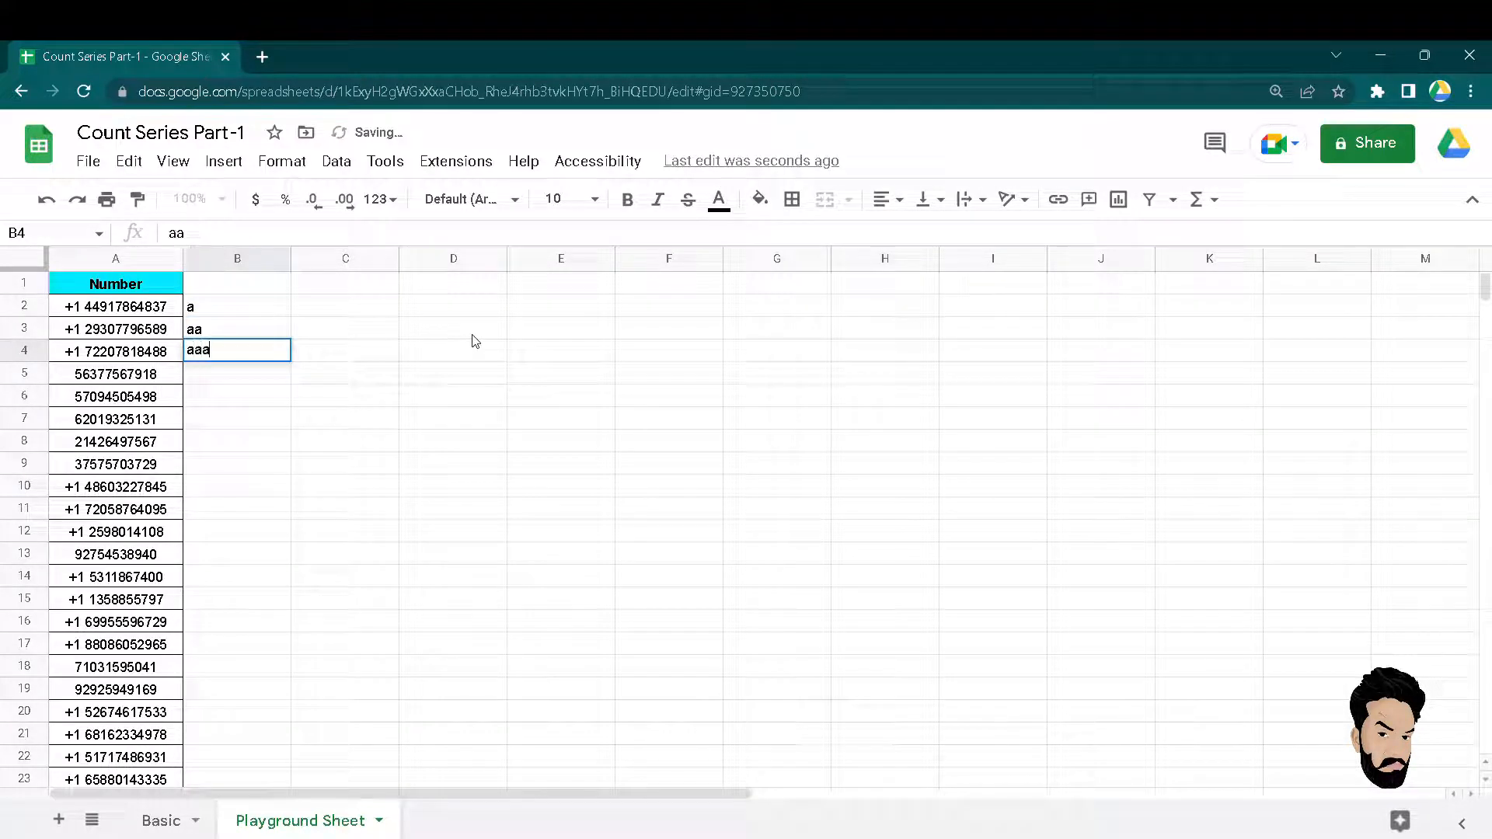
{"action": "key", "text": "Return"}
Type the sample text b, bb and bbb into B5:B7.
{"action": "type", "text": "b"}
{"action": "key", "text": "Return"}
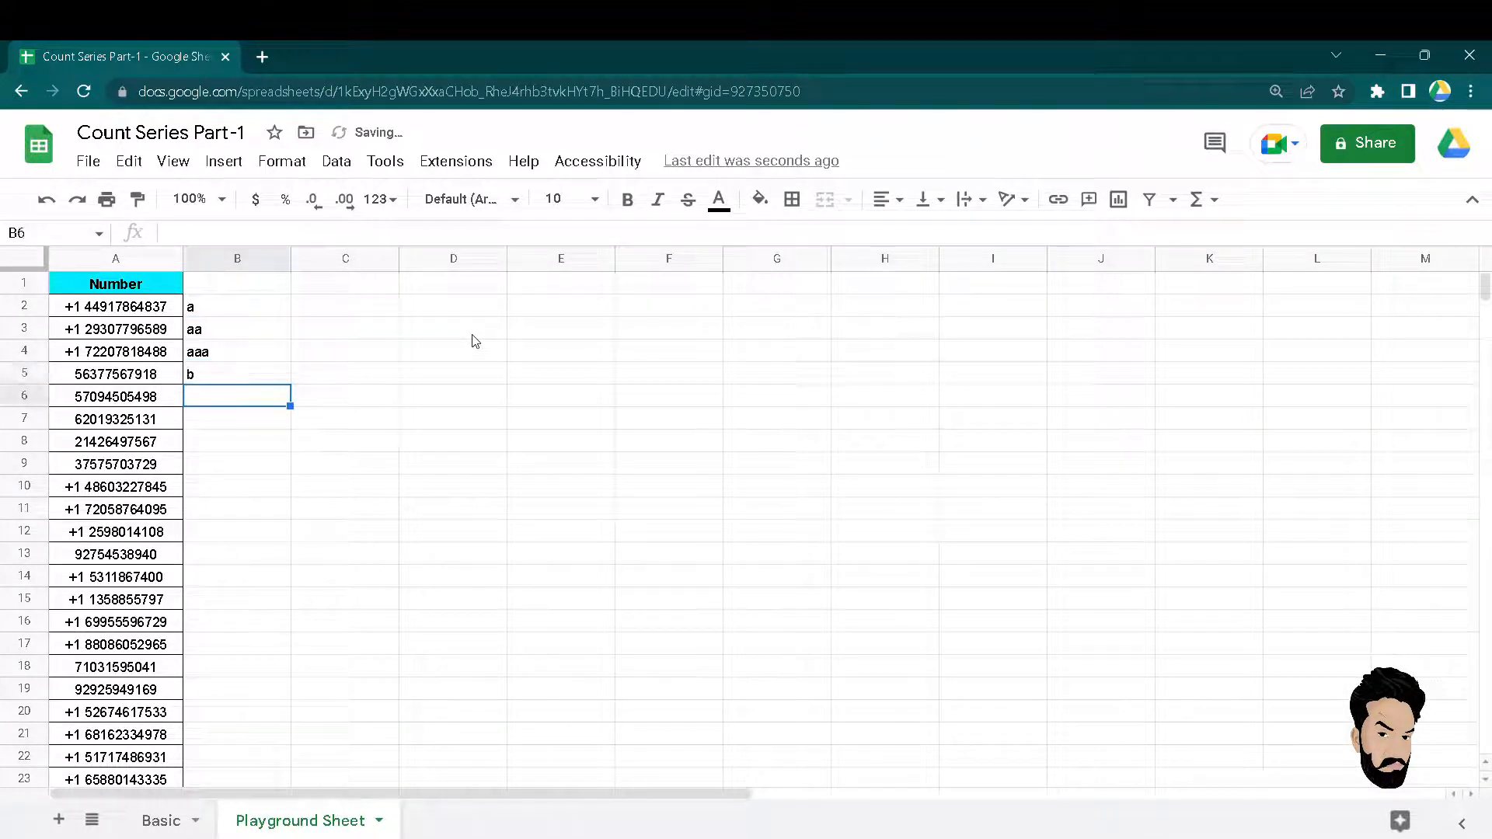
{"action": "type", "text": "b"}
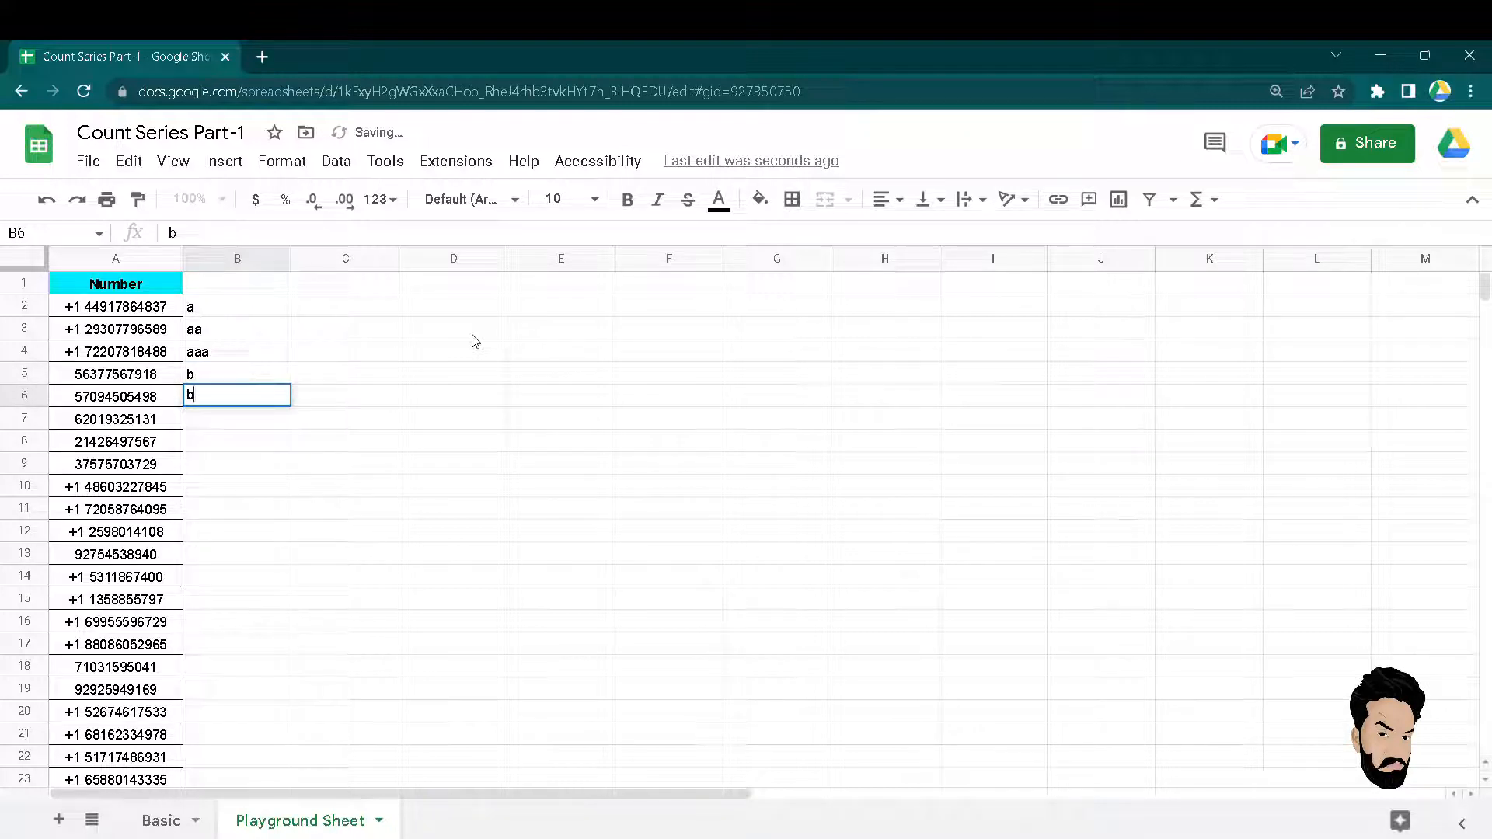
{"action": "type", "text": "b"}
{"action": "key", "text": "Return"}
{"action": "type", "text": "bbb"}
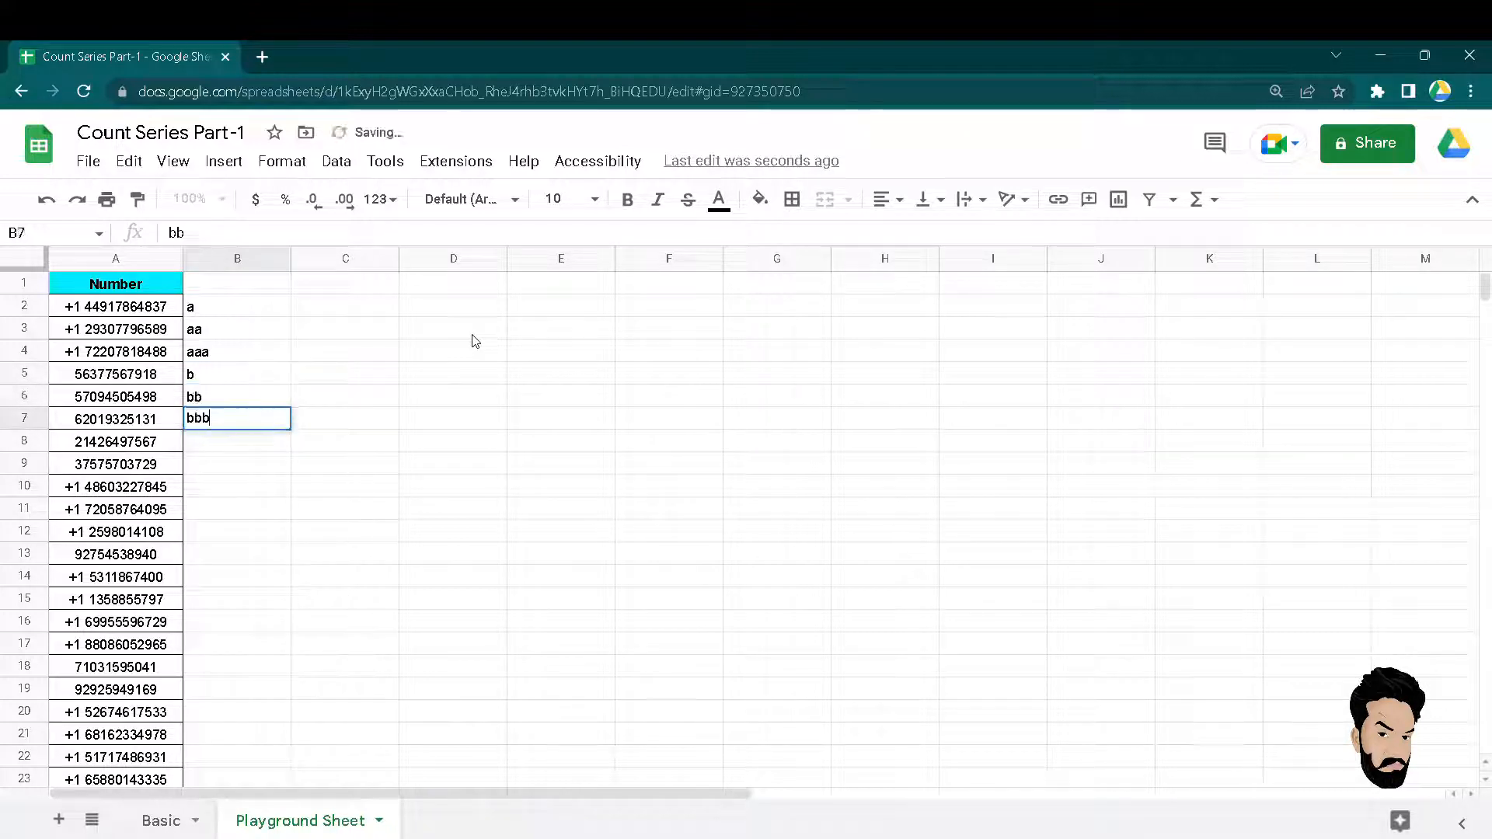
{"action": "key", "text": "Return"}
{"action": "key", "text": "Up"}
{"action": "key", "text": "Up"}
{"action": "key", "text": "Up"}
{"action": "key", "text": "Up"}
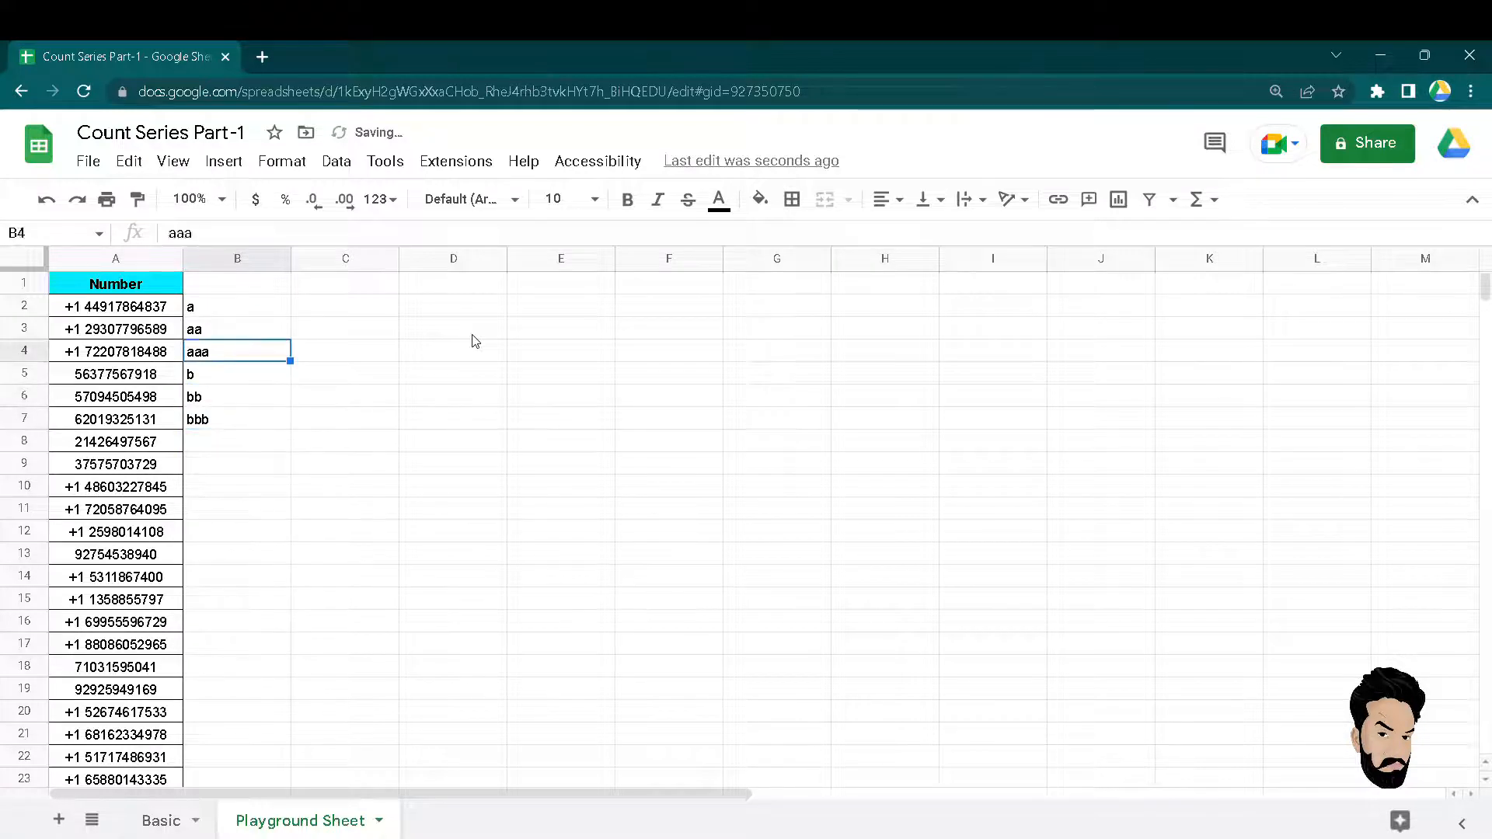
{"action": "key", "text": "Up"}
{"action": "key", "text": "Right"}
{"action": "key", "text": "Up"}
Enter =COUNTIF(B2:B7,"??") in C2, which counts aa and bb and returns 2.
{"action": "type", "text": "=countif"}
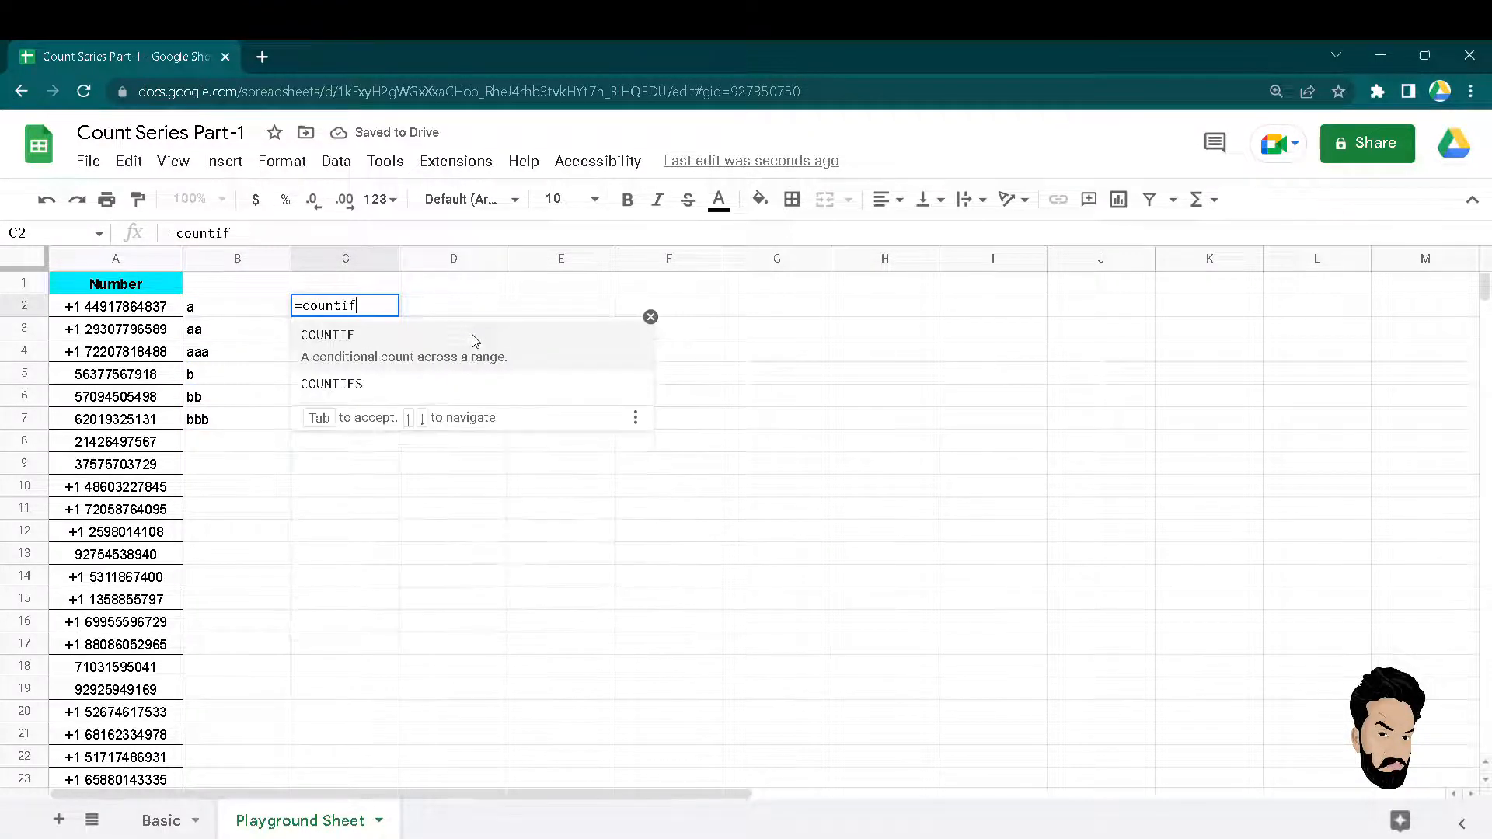
{"action": "key", "text": "Tab"}
{"action": "key", "text": "Left"}
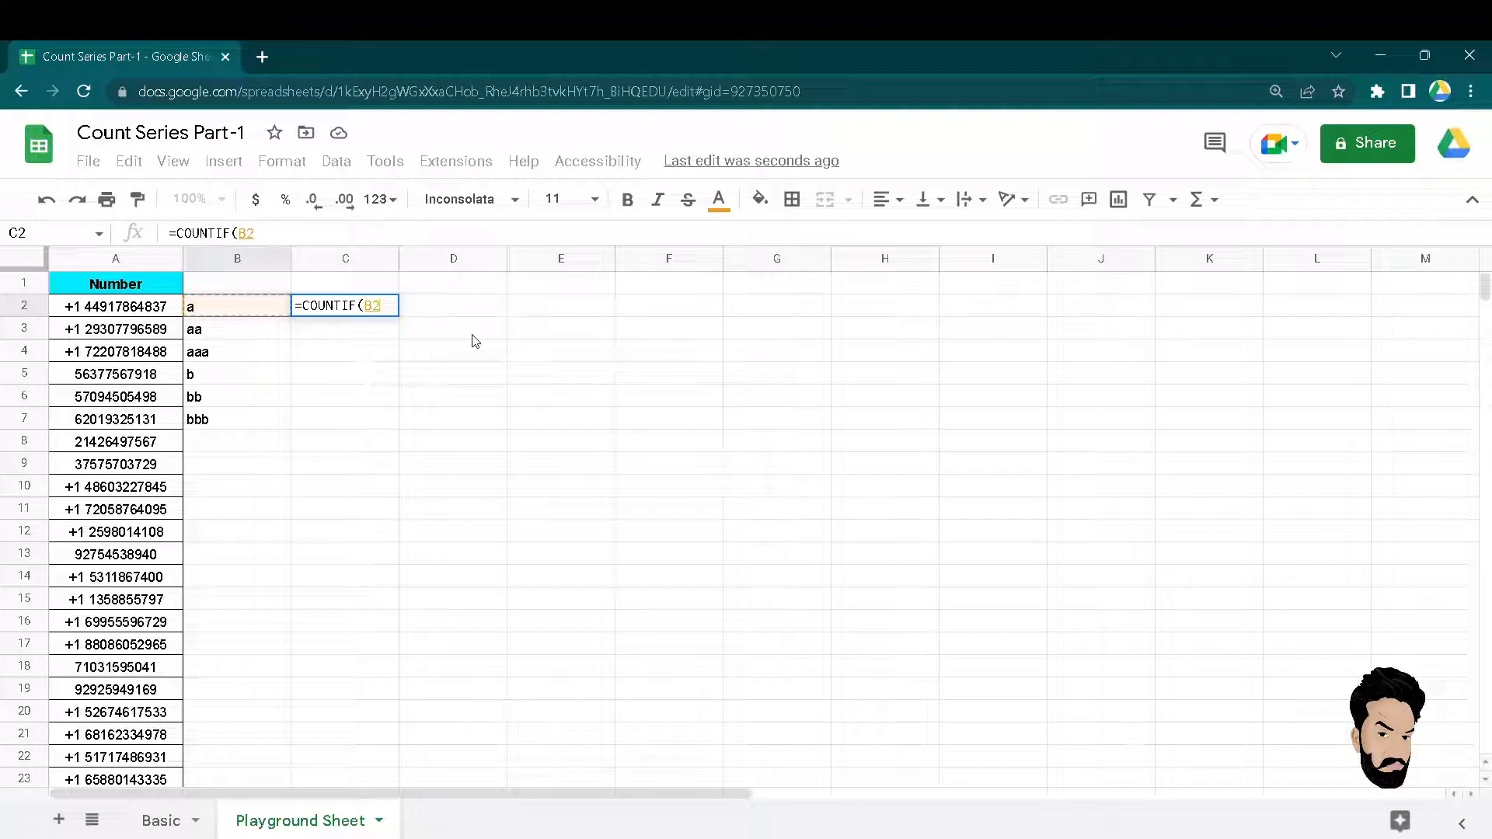
{"action": "key", "text": "ctrl+shift+Down"}
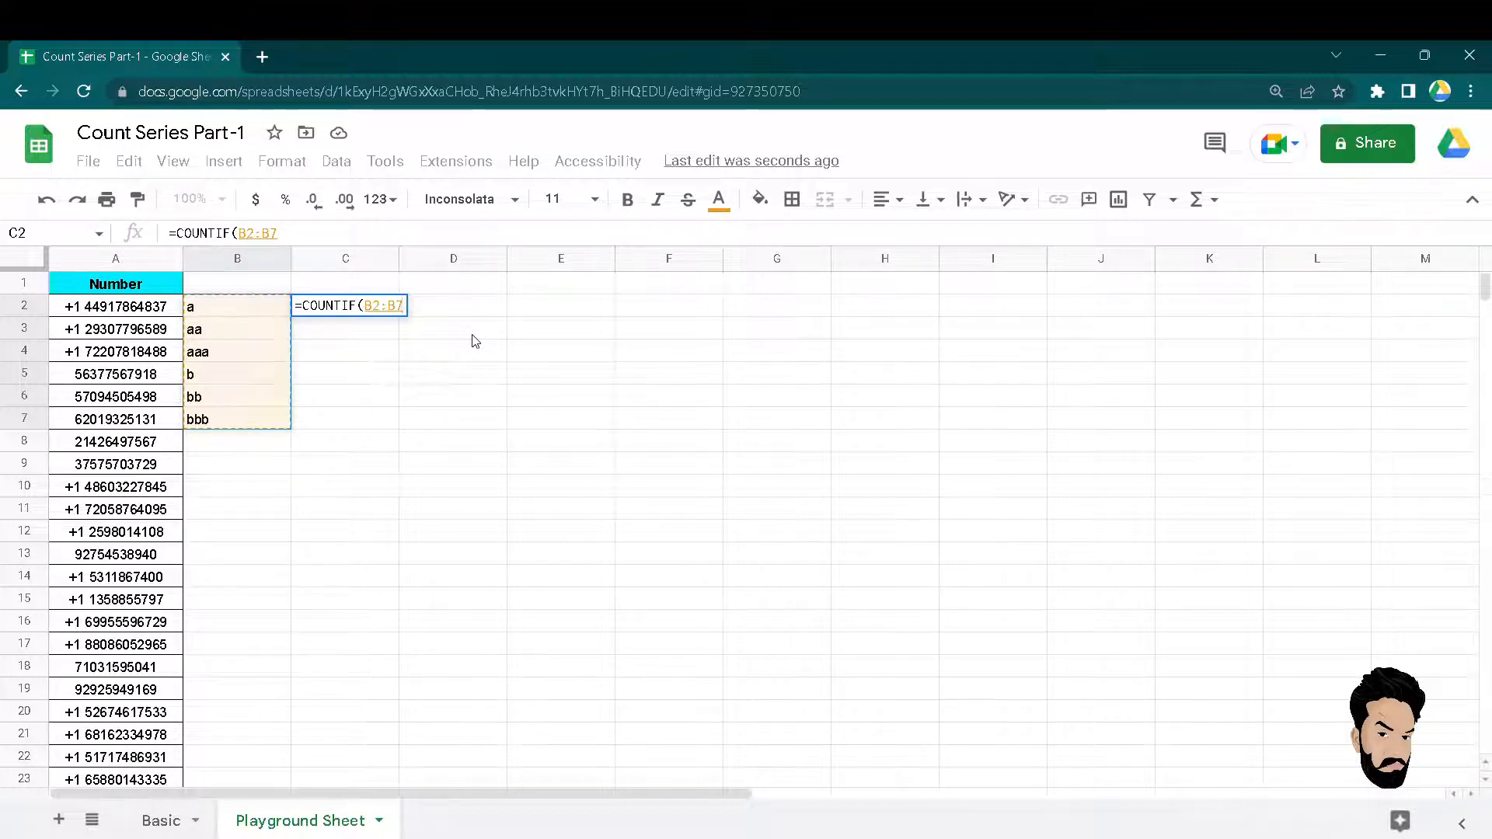
{"action": "type", "text": ", "}
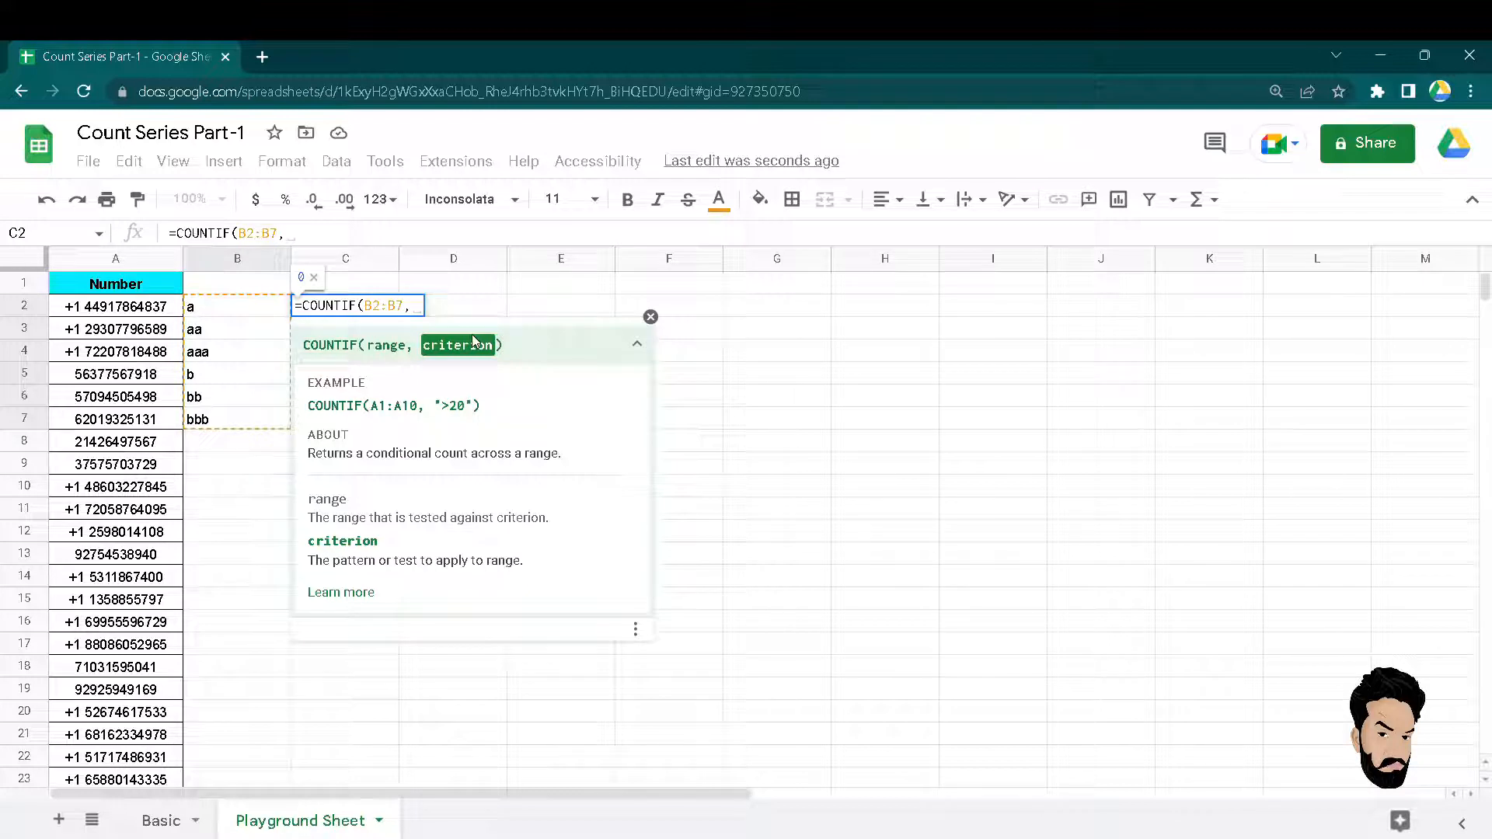
{"action": "type", "text": "\""}
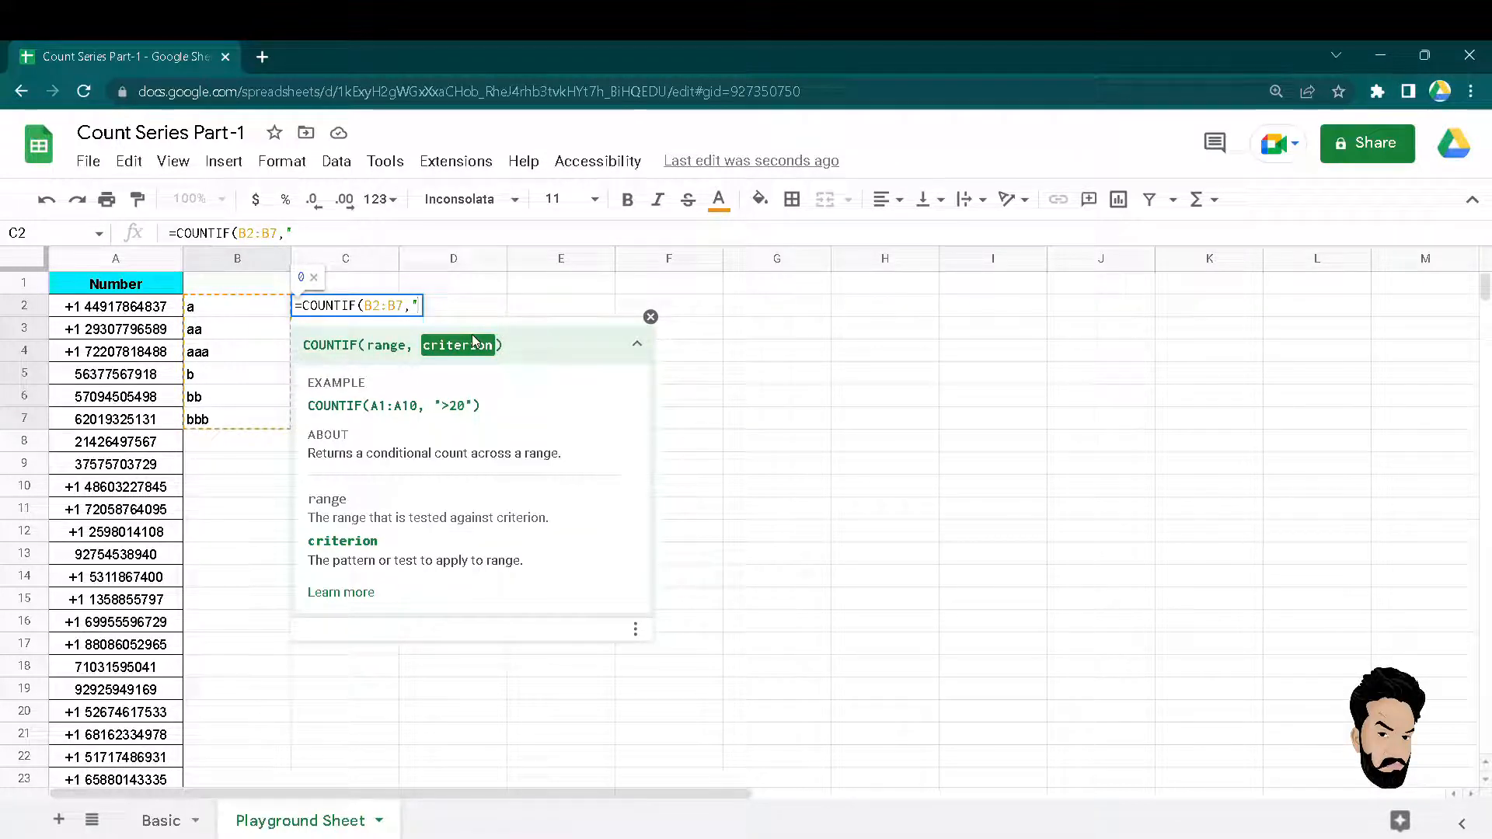
{"action": "type", "text": "??\""}
{"action": "key", "text": "Return"}
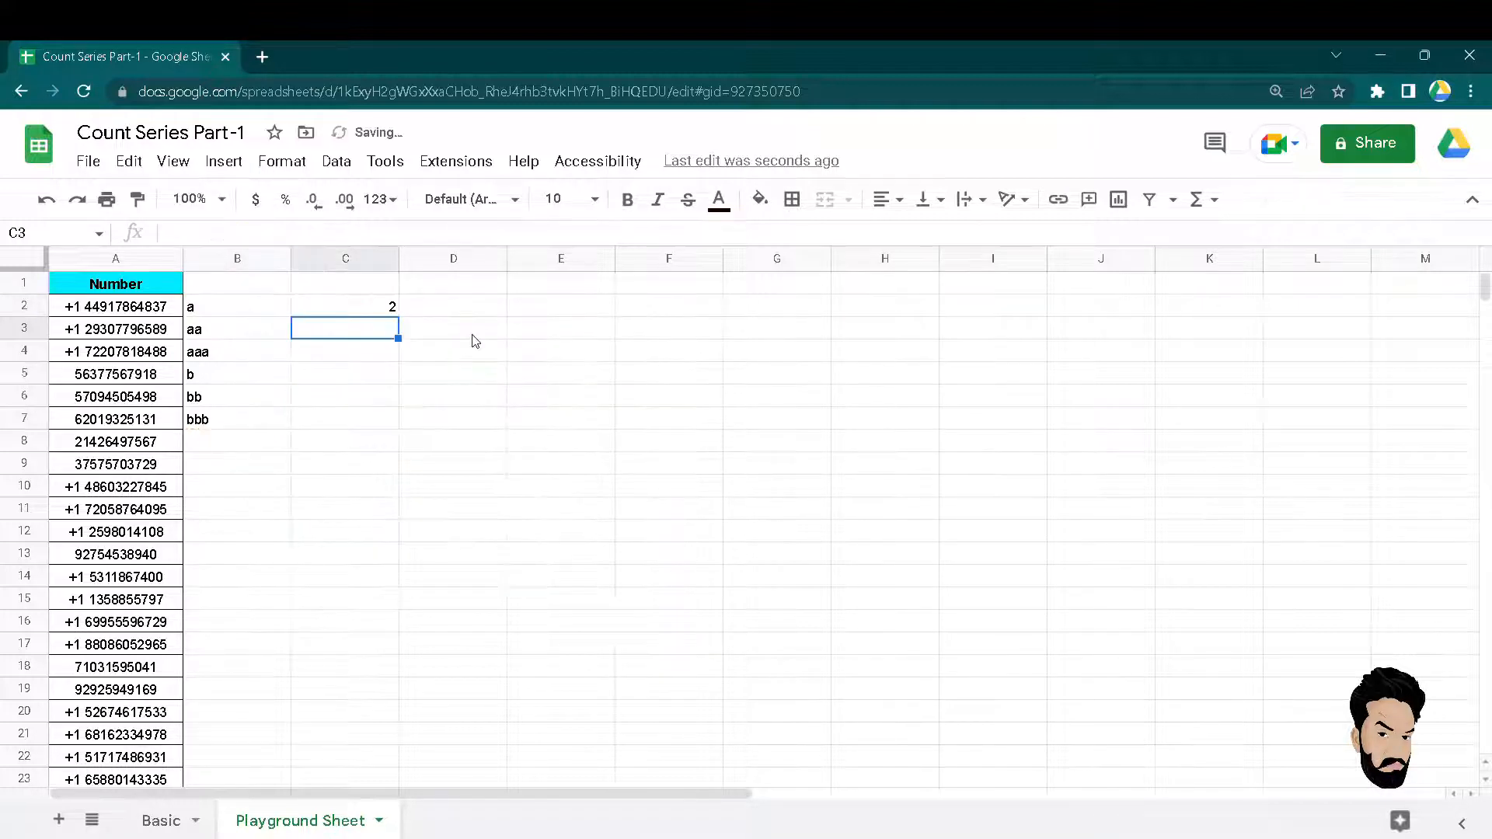
{"action": "key", "text": "Up"}
{"action": "key", "text": "Left"}
{"action": "key", "text": "Down"}
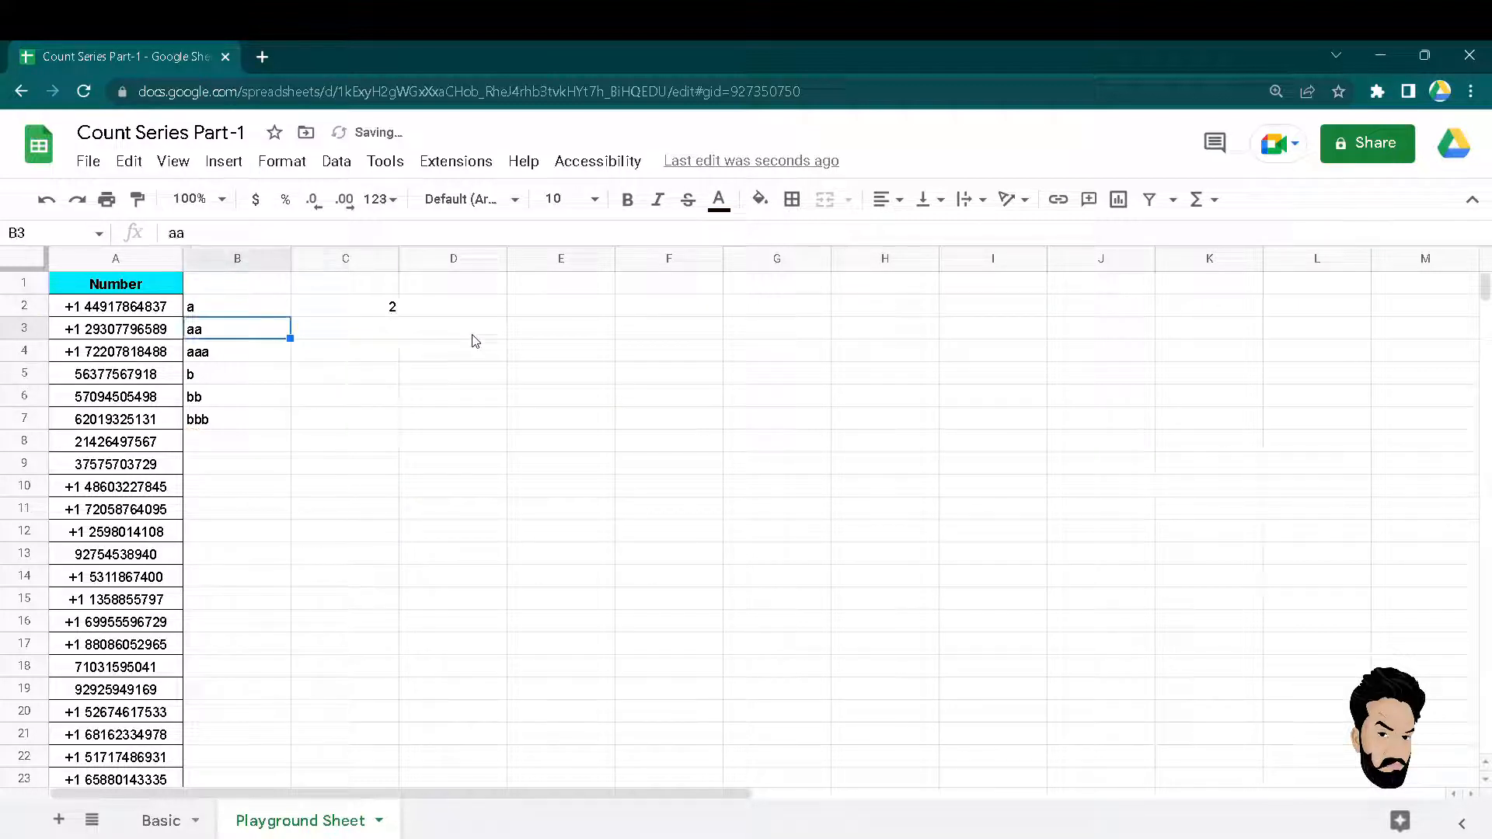
Fill the two-letter entries aa (B3) and bb (B6) light yellow.
{"action": "left_click", "coordinate": [761, 200]}
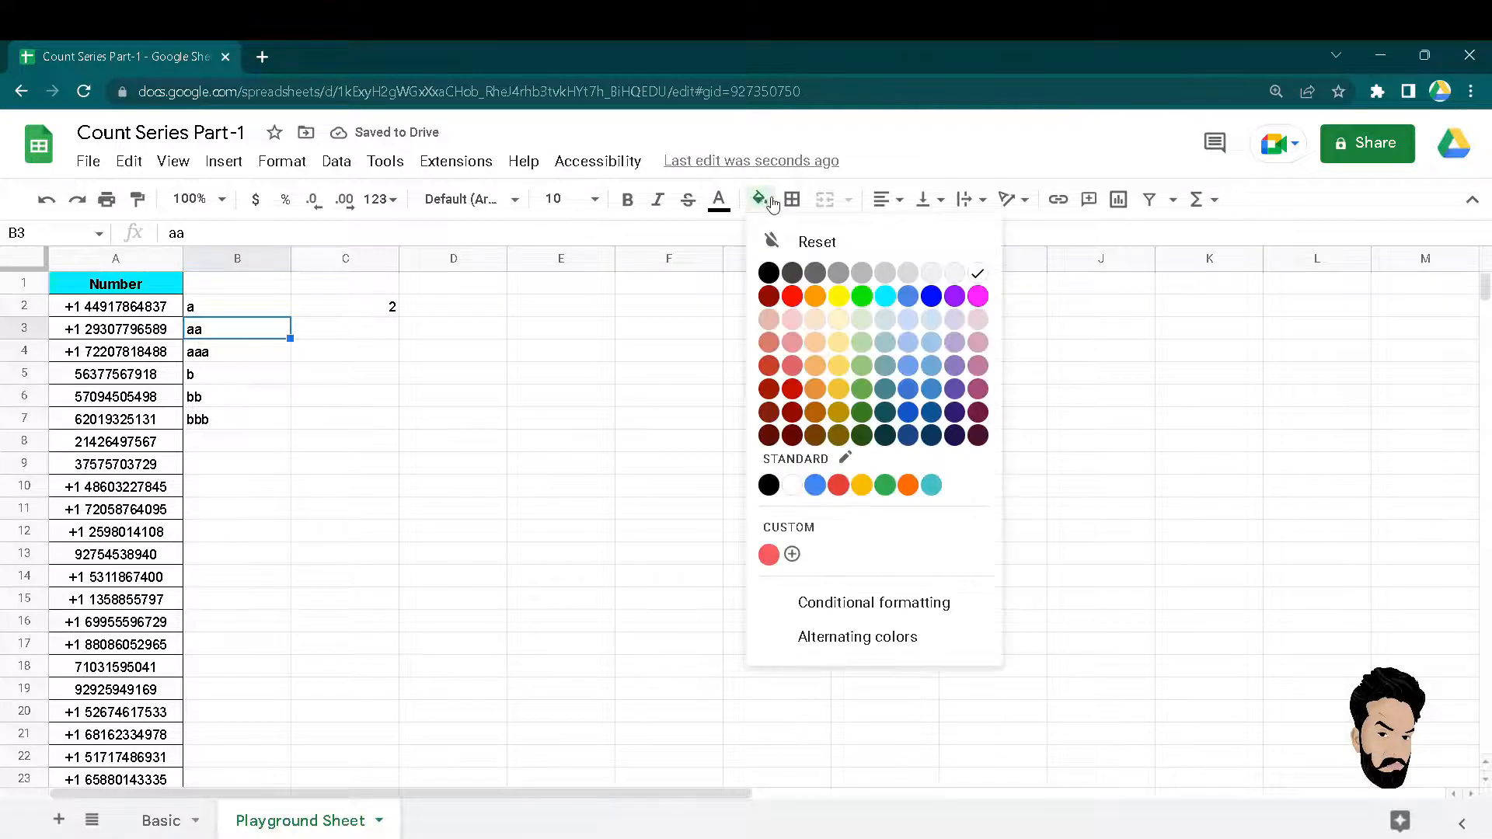
{"action": "left_click", "coordinate": [838, 342]}
{"action": "left_click", "coordinate": [212, 403]}
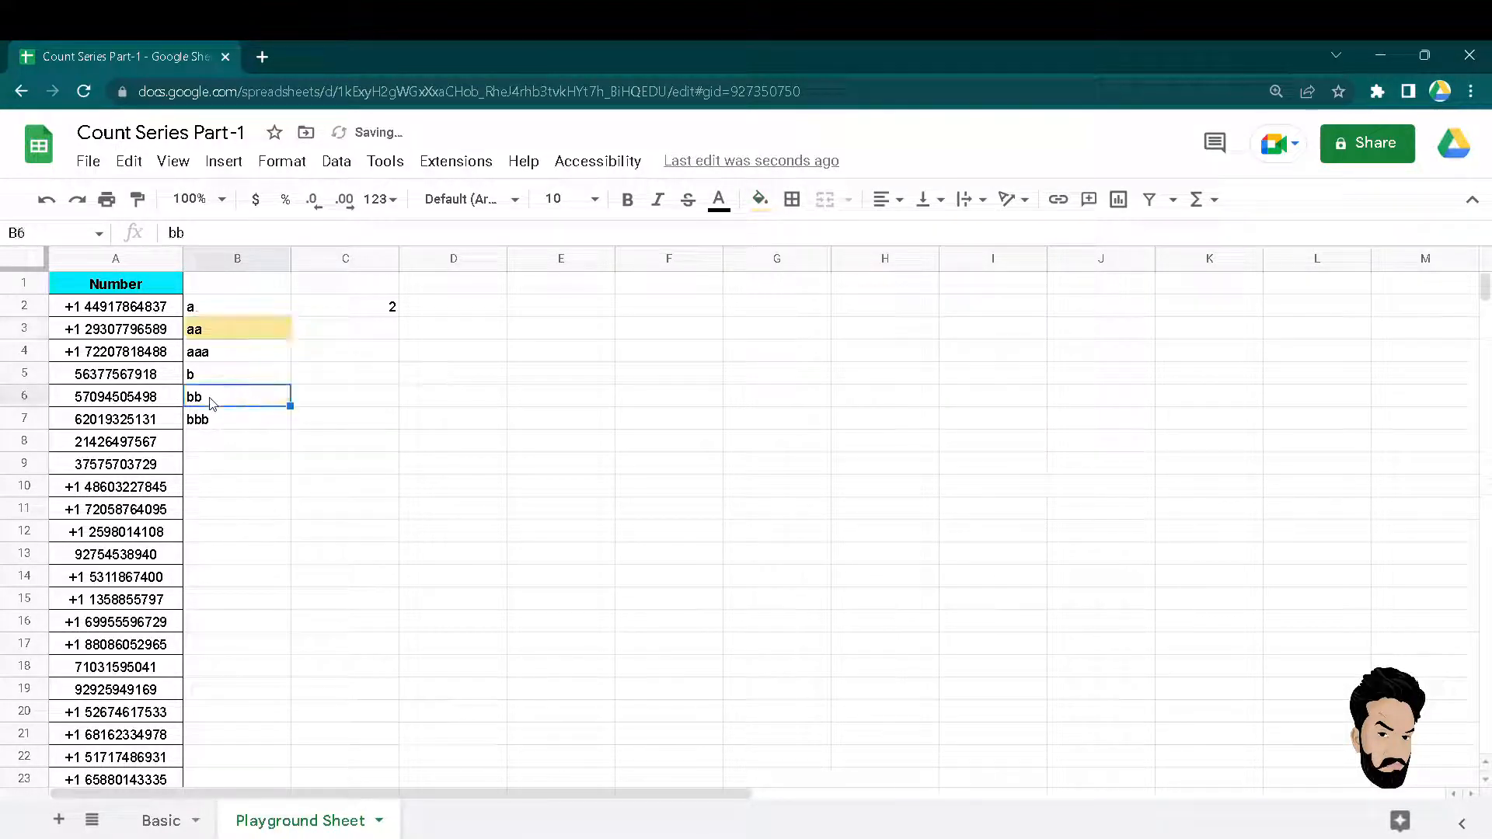
{"action": "key", "text": "ctrl+y"}
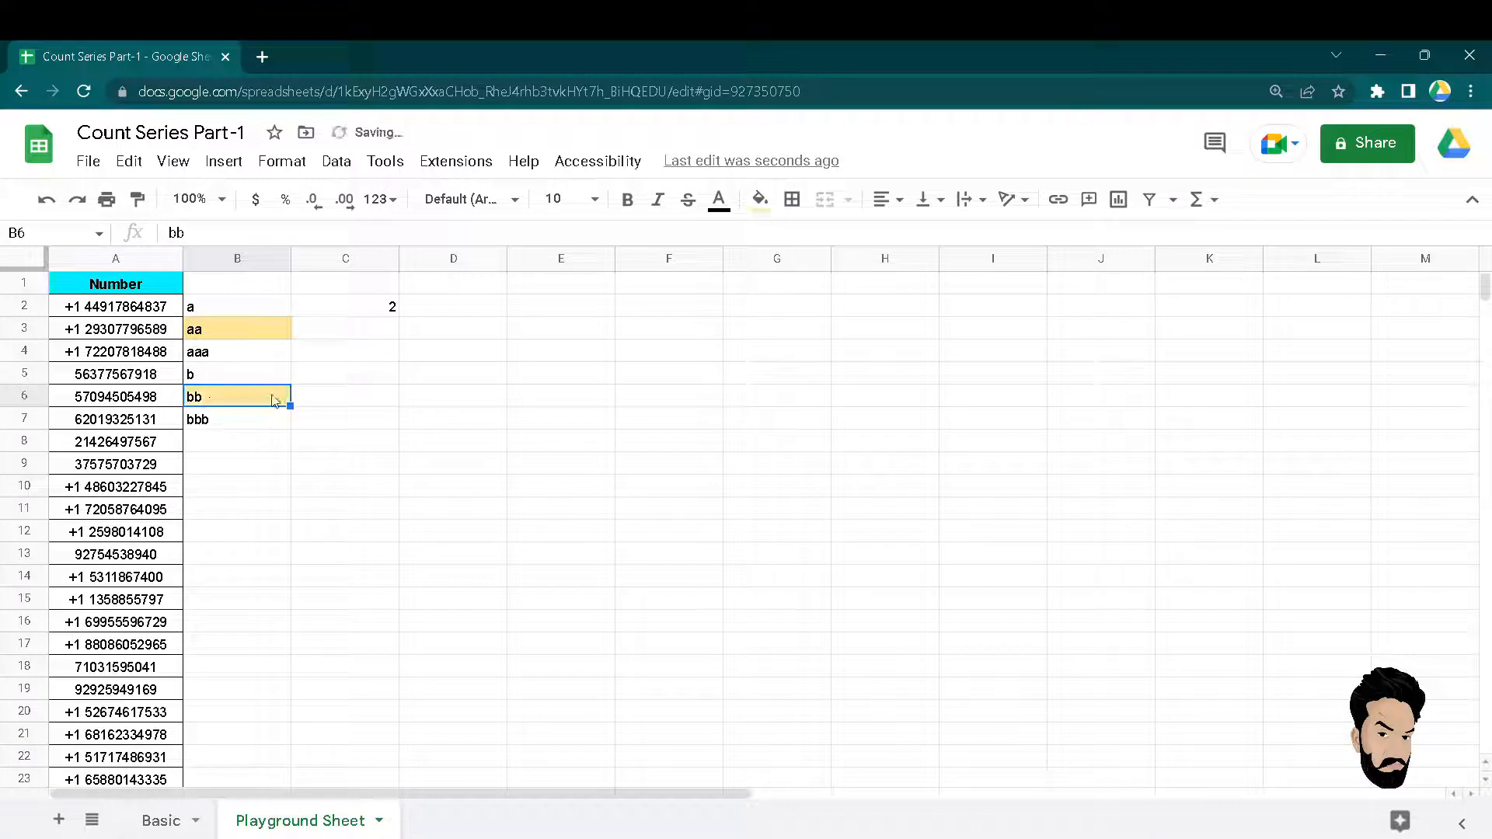
{"action": "left_click", "coordinate": [249, 337]}
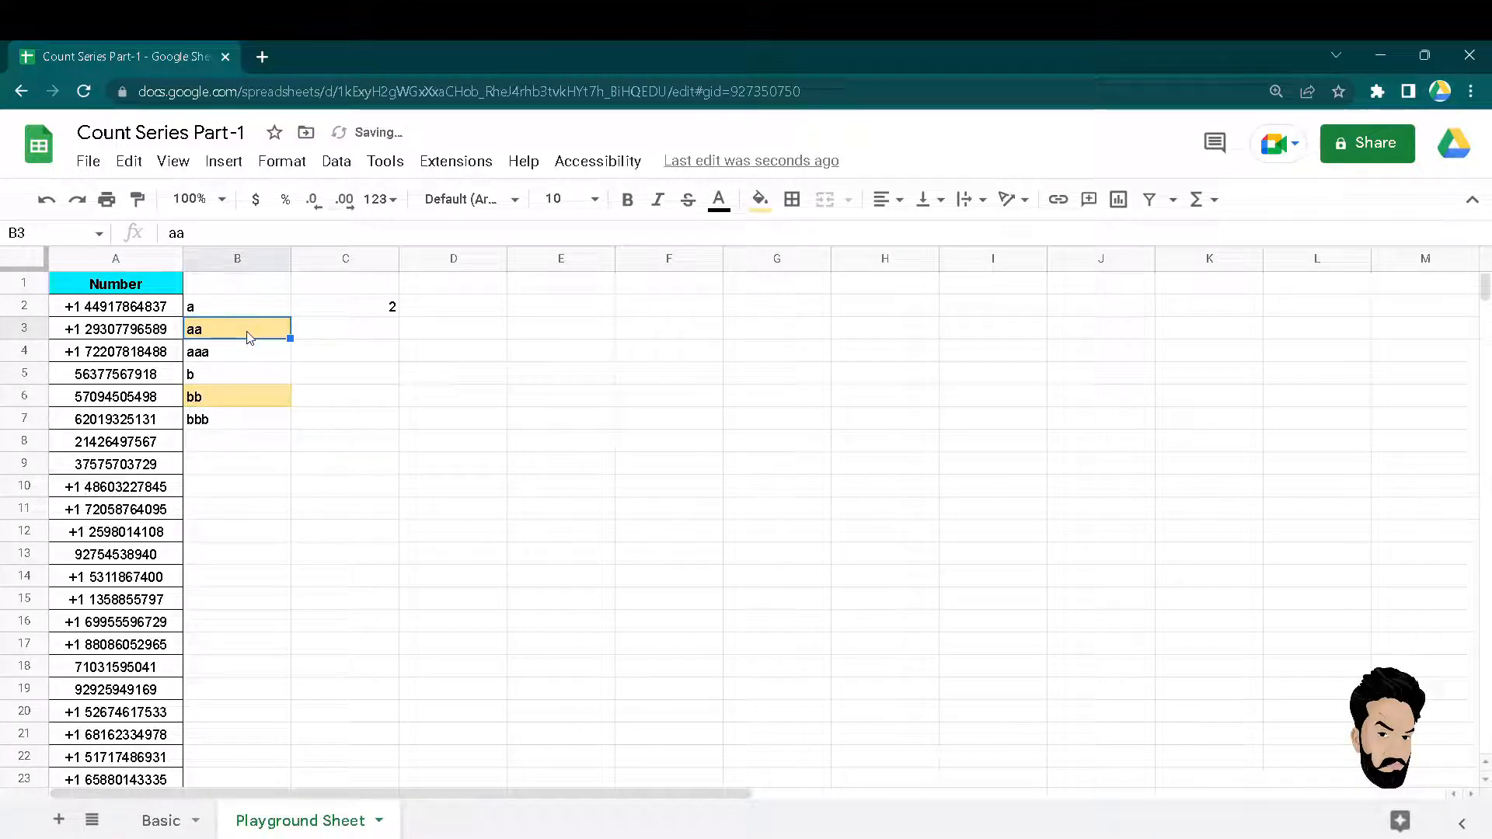
{"action": "left_click", "coordinate": [383, 312]}
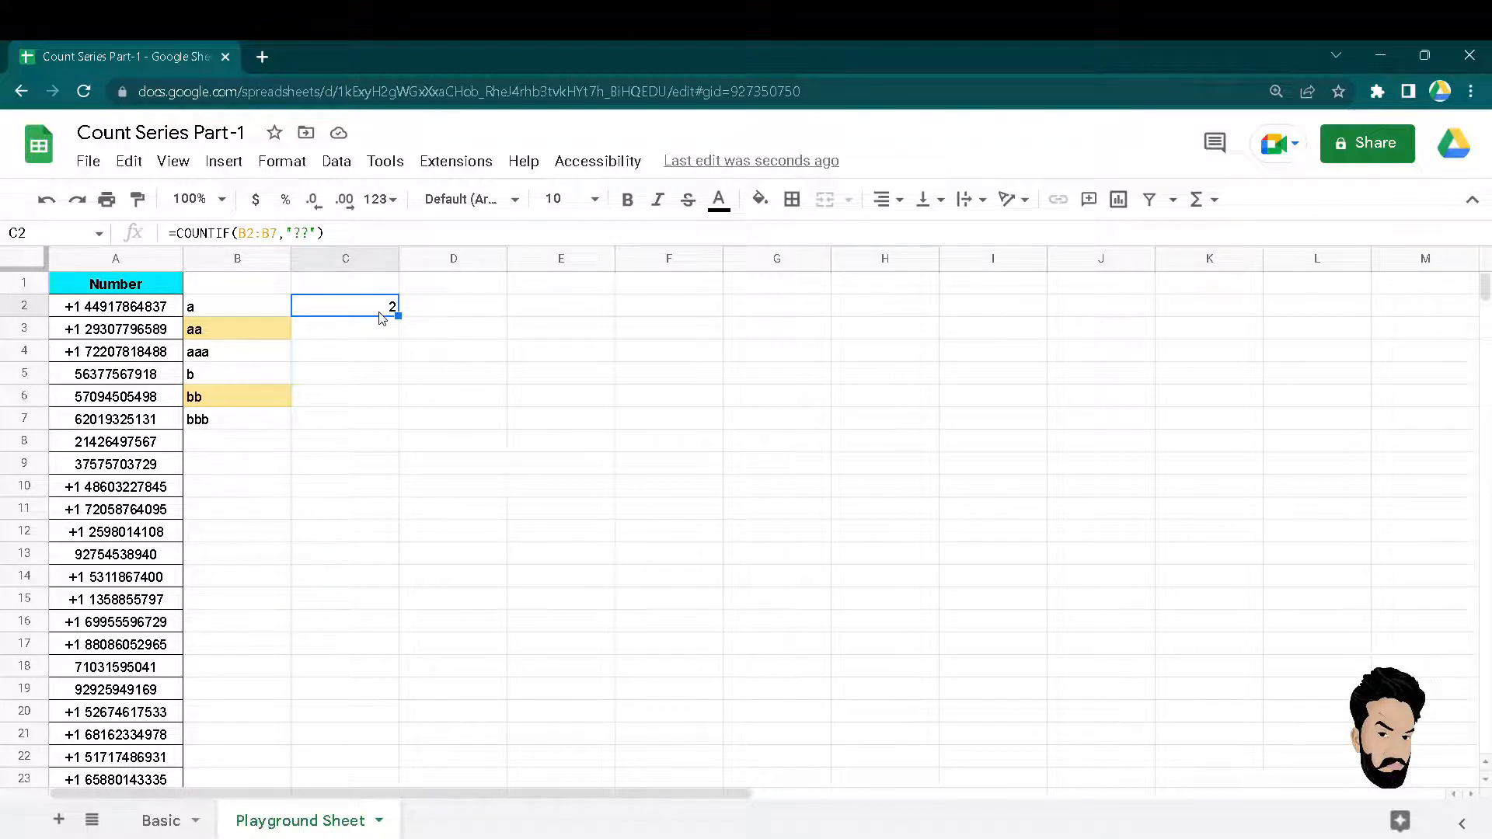
Replace B2 with pk, raising the ?? count in C2 to 3.
{"action": "key", "text": "Left"}
{"action": "key", "text": "Left"}
{"action": "key", "text": "Down"}
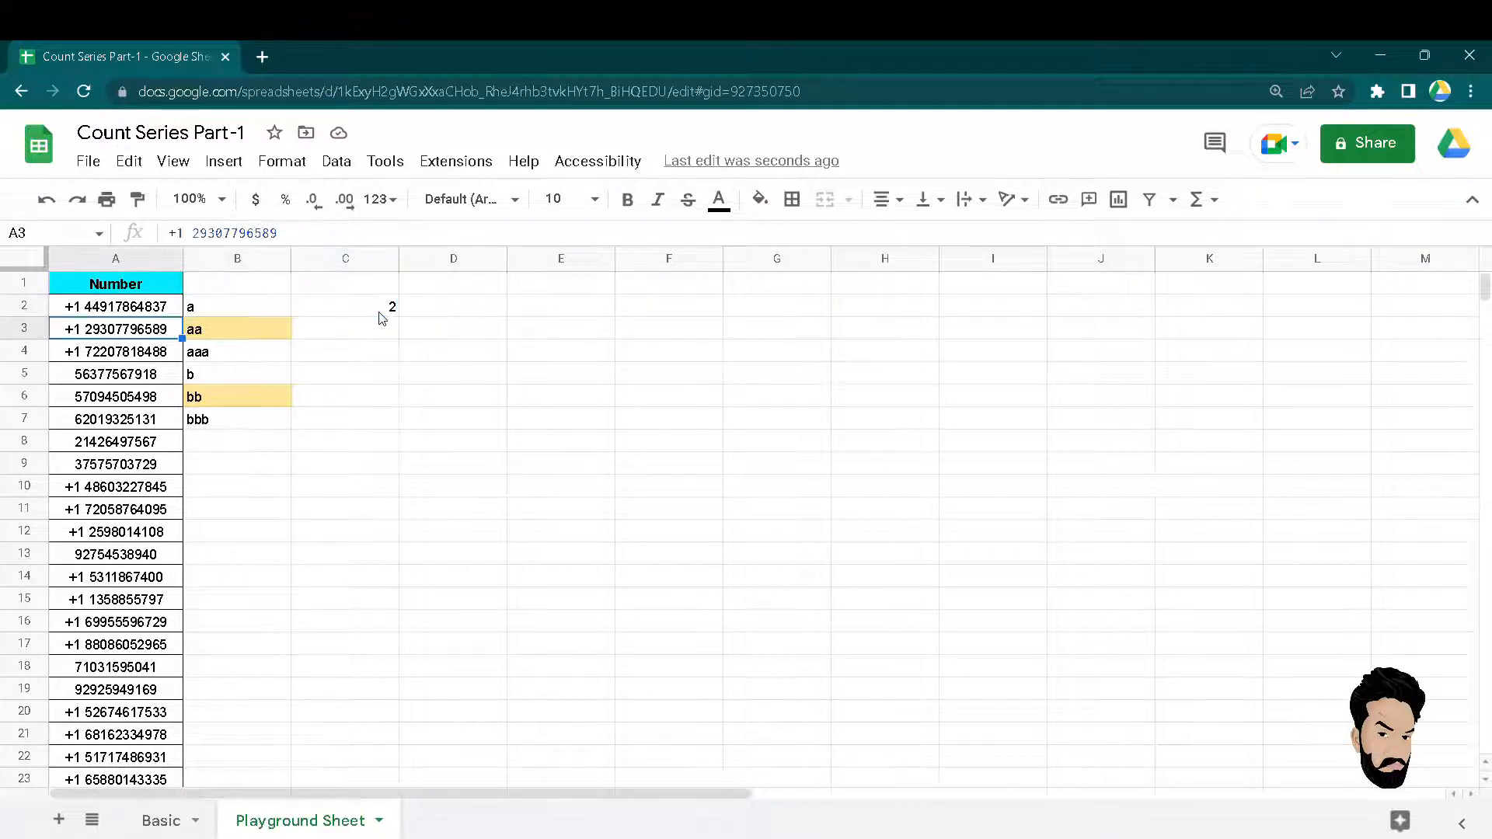
{"action": "key", "text": "Right"}
{"action": "key", "text": "Up"}
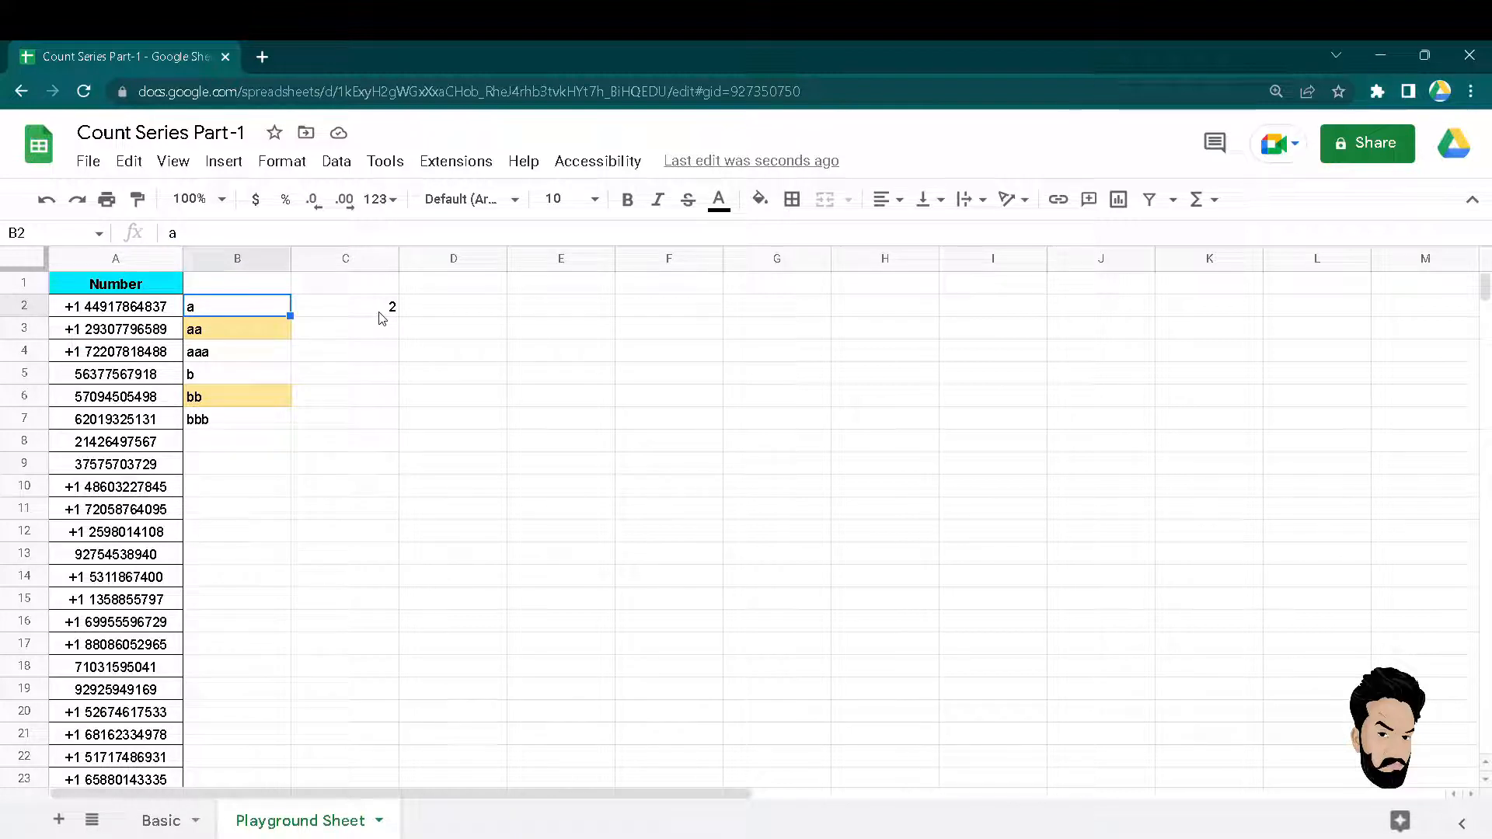
{"action": "type", "text": "pk"}
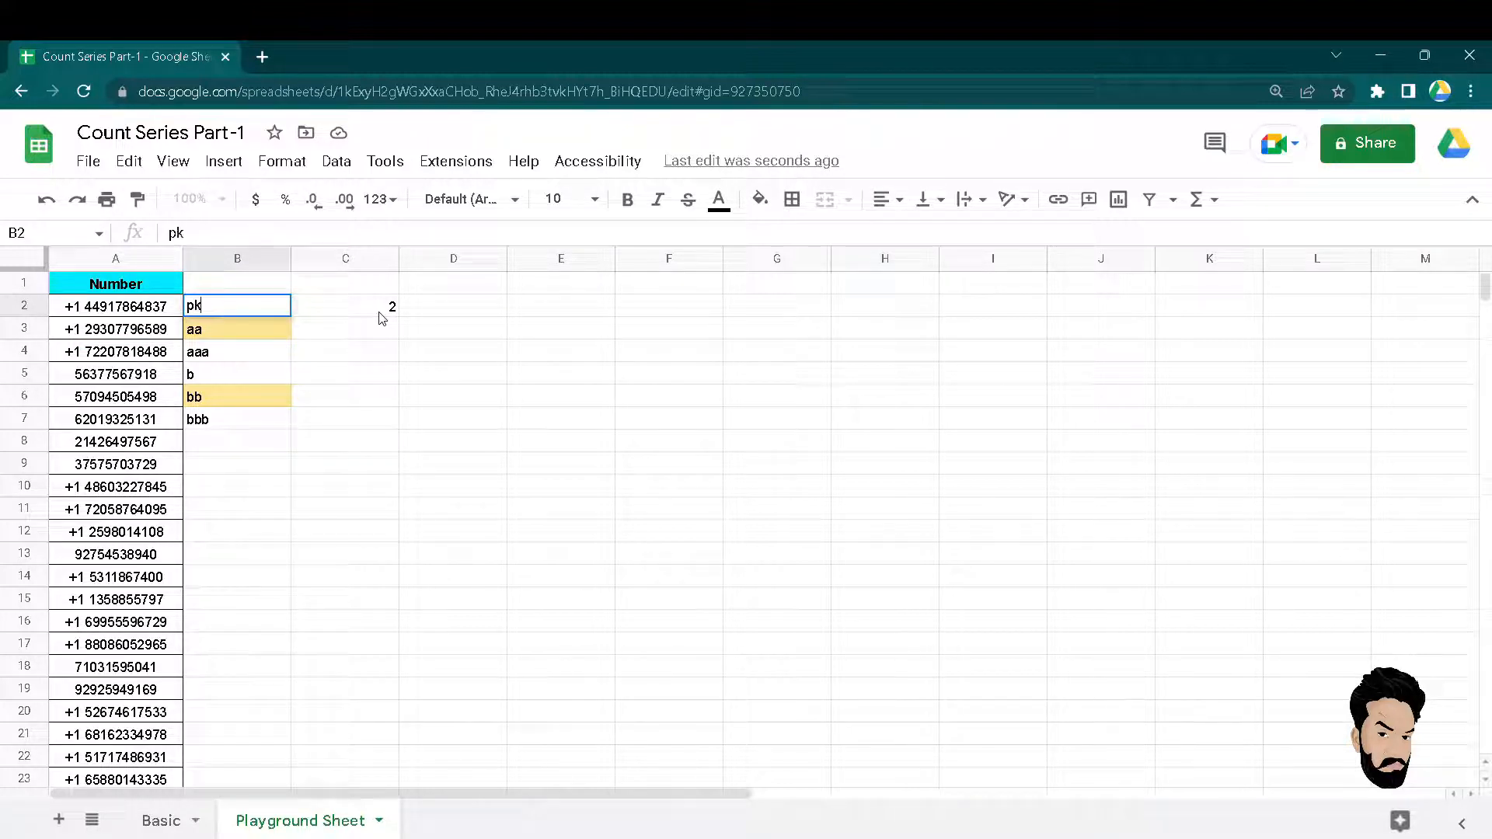
{"action": "key", "text": "Return"}
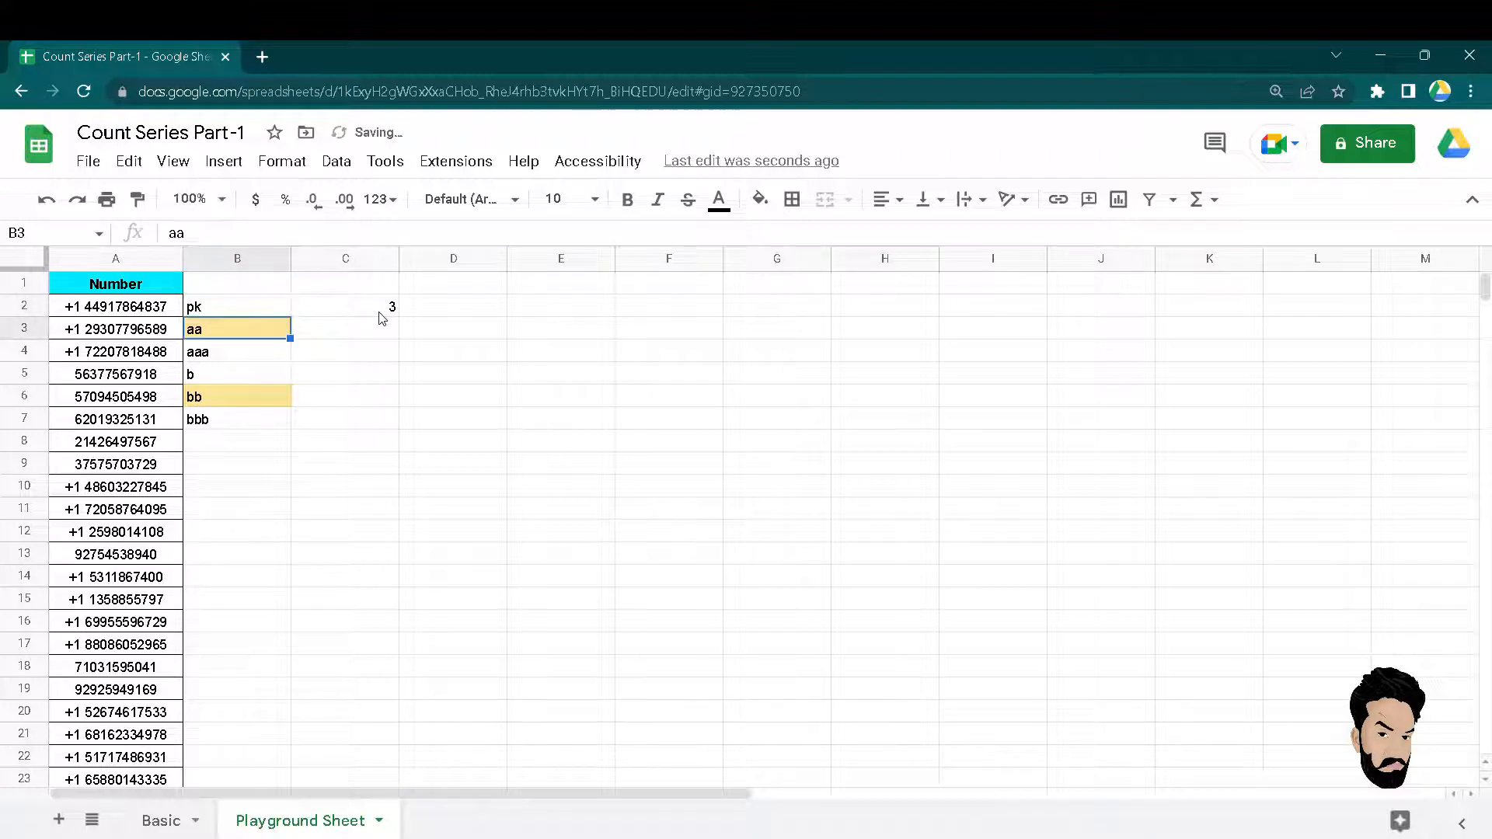
Replace B2 with 16, dropping the ?? count back to 2.
{"action": "left_click", "coordinate": [394, 314]}
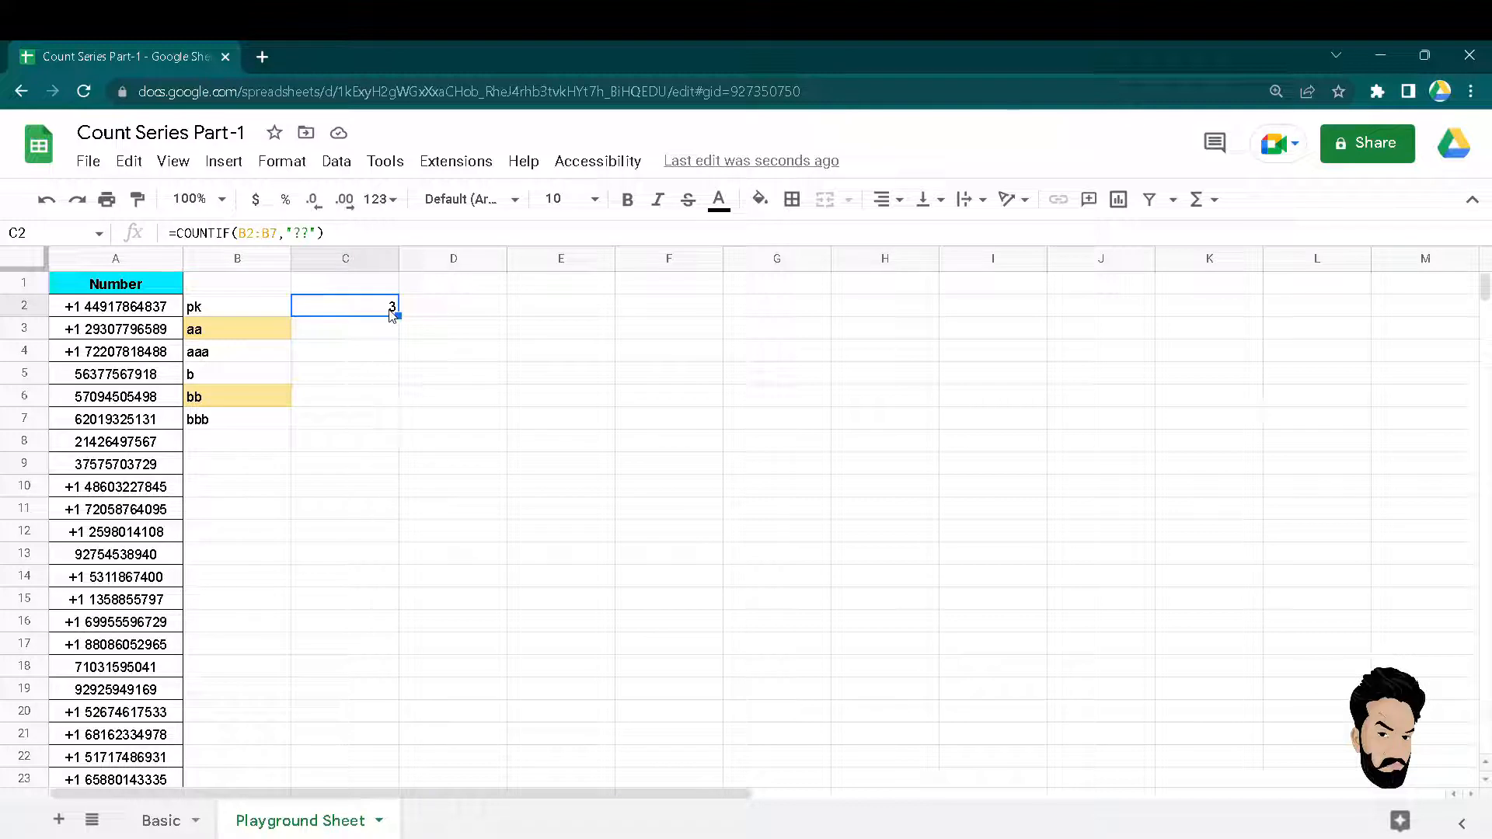
{"action": "key", "text": "Left"}
{"action": "type", "text": "d"}
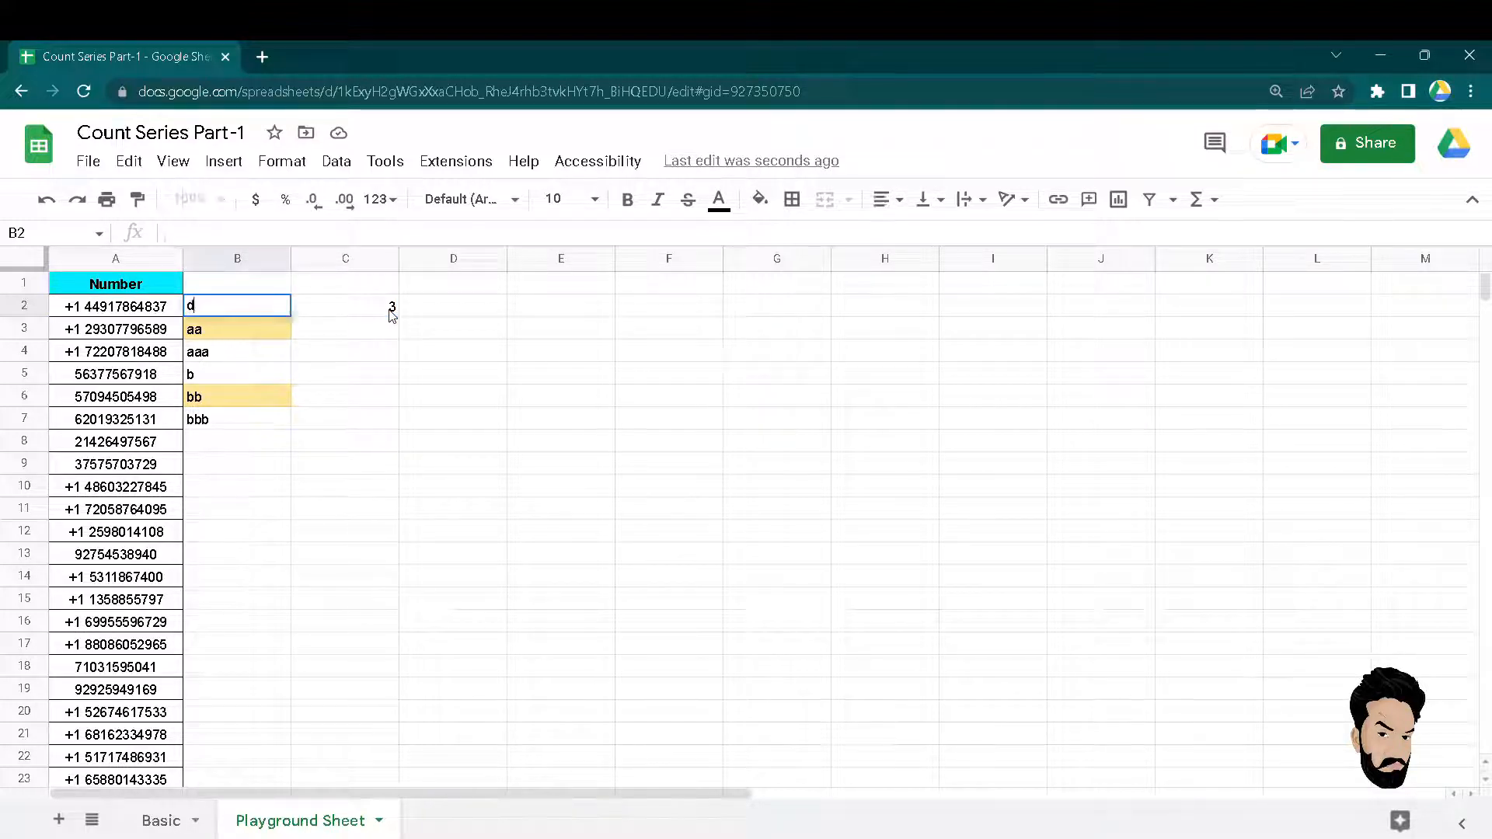
{"action": "key", "text": "Escape"}
{"action": "type", "text": "16"}
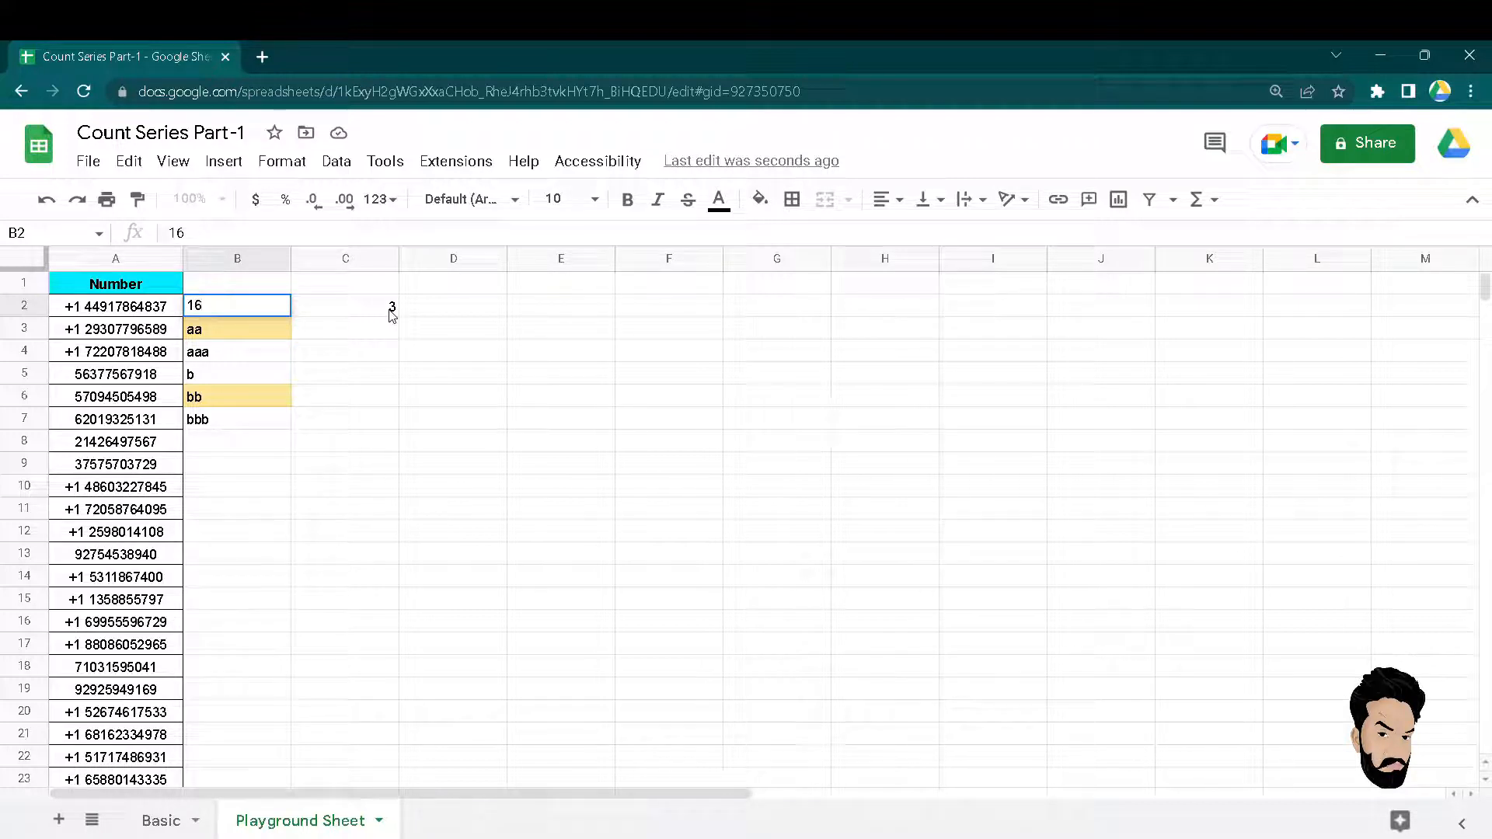
{"action": "key", "text": "Return"}
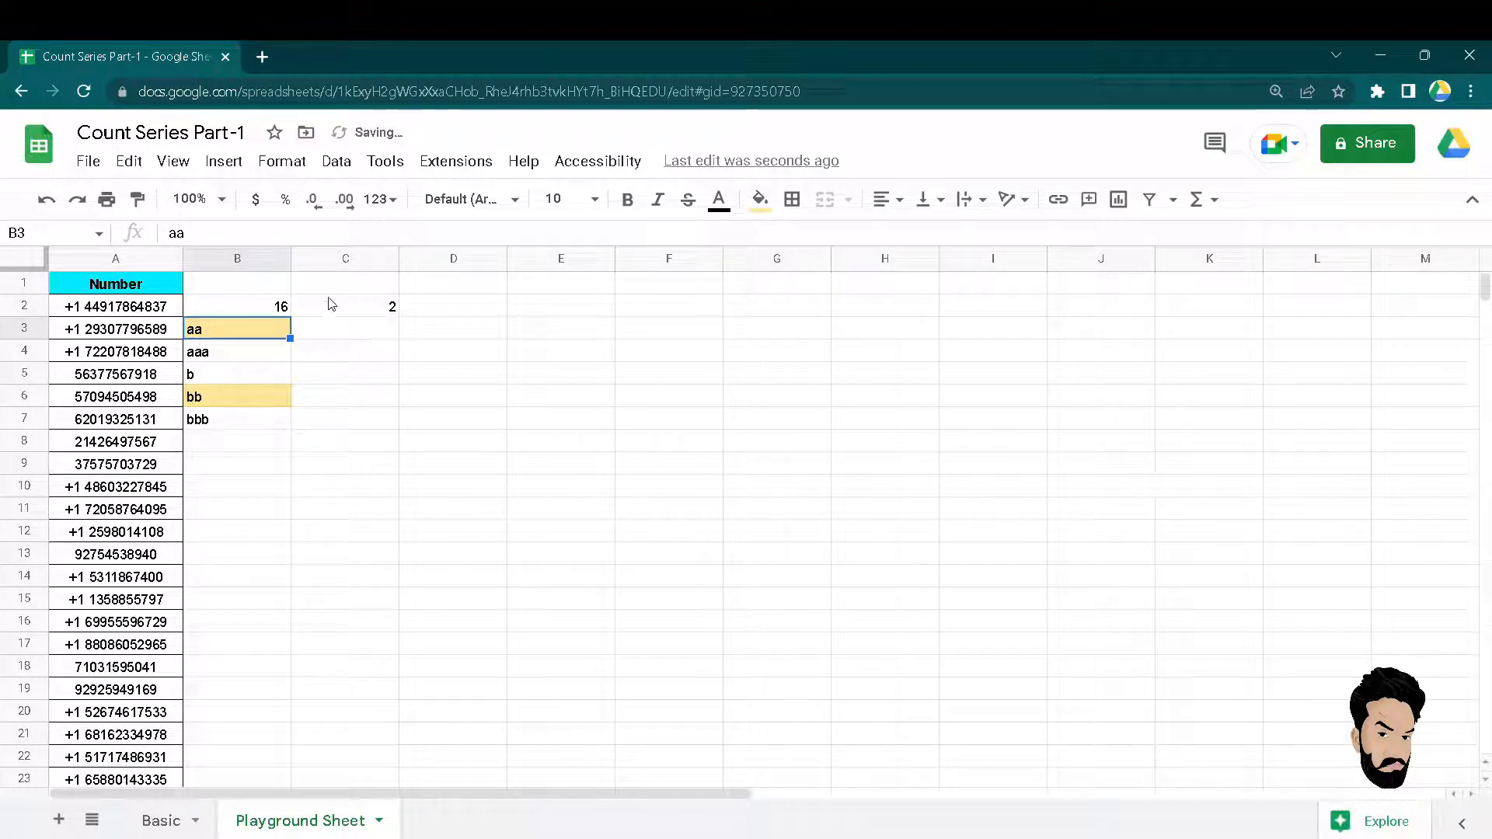
Revert the practice entries, fills and formula in columns B and C.
{"action": "left_click", "coordinate": [267, 312]}
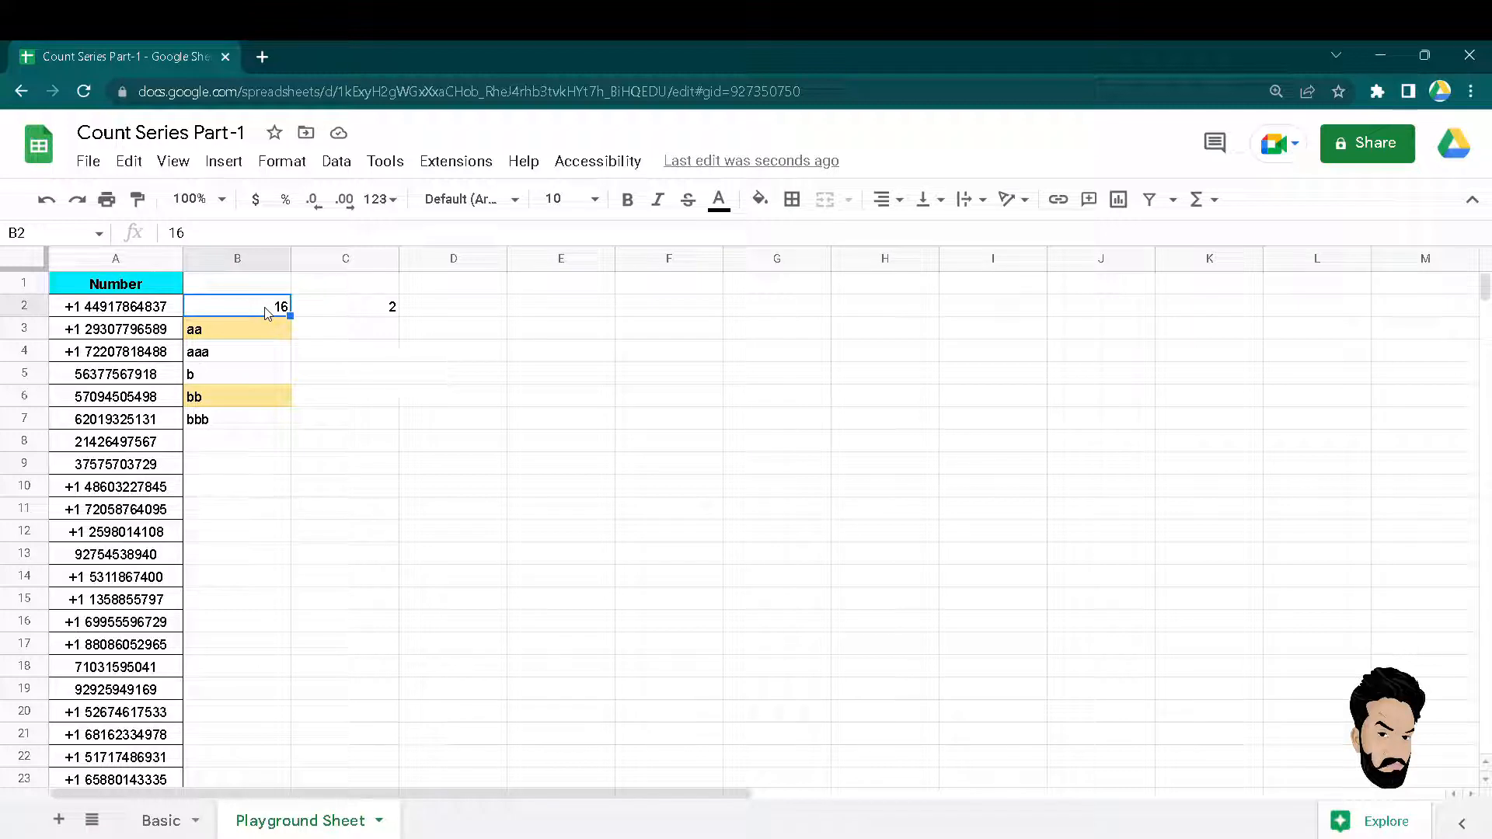
{"action": "key", "text": "Right"}
{"action": "key", "text": "Left"}
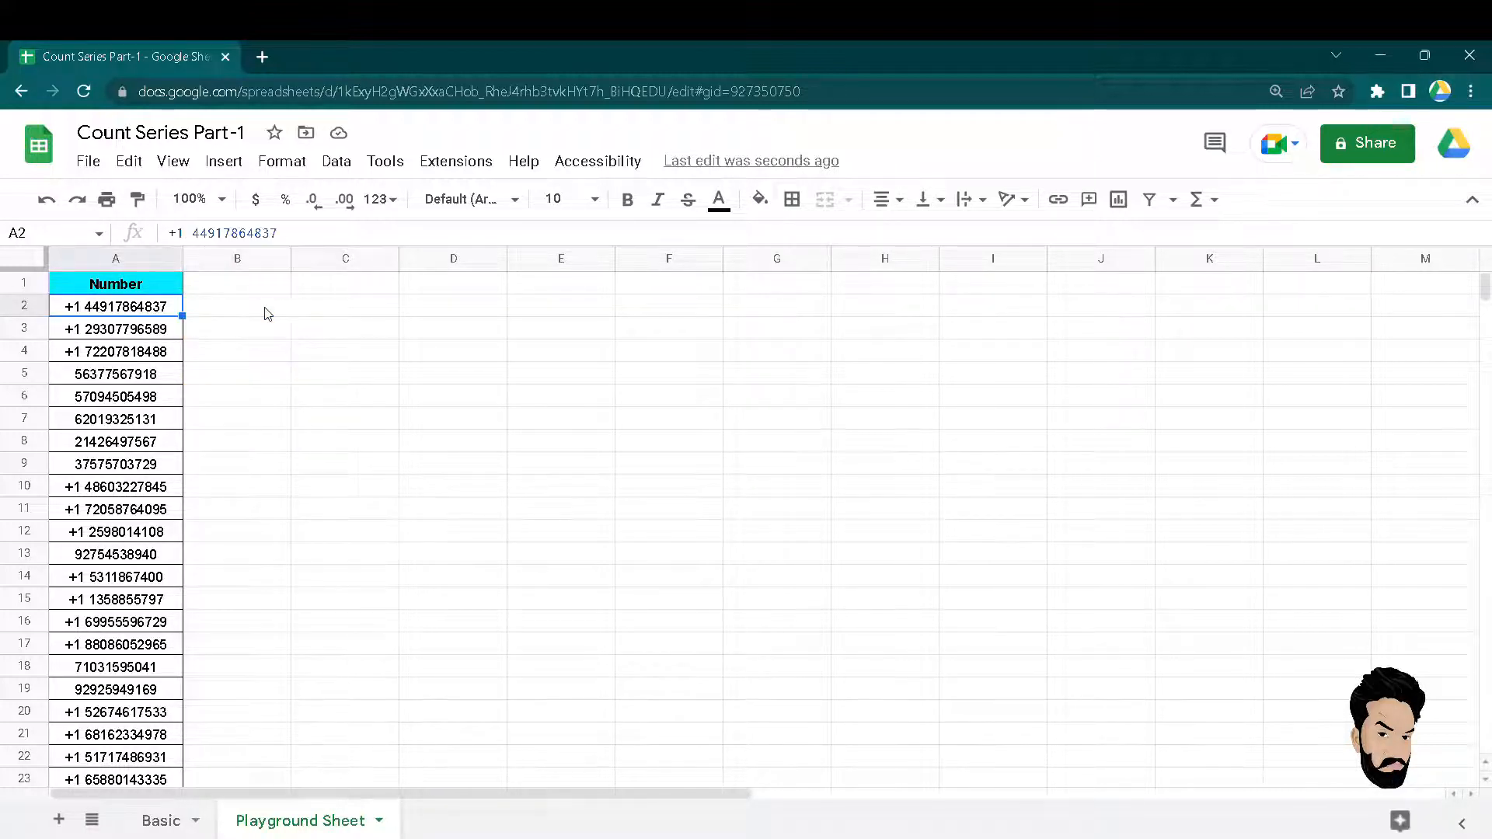
Start a COUNTIF formula in C2 over the phone number range A2:A31.
{"action": "key", "text": "Right"}
{"action": "key", "text": "Left"}
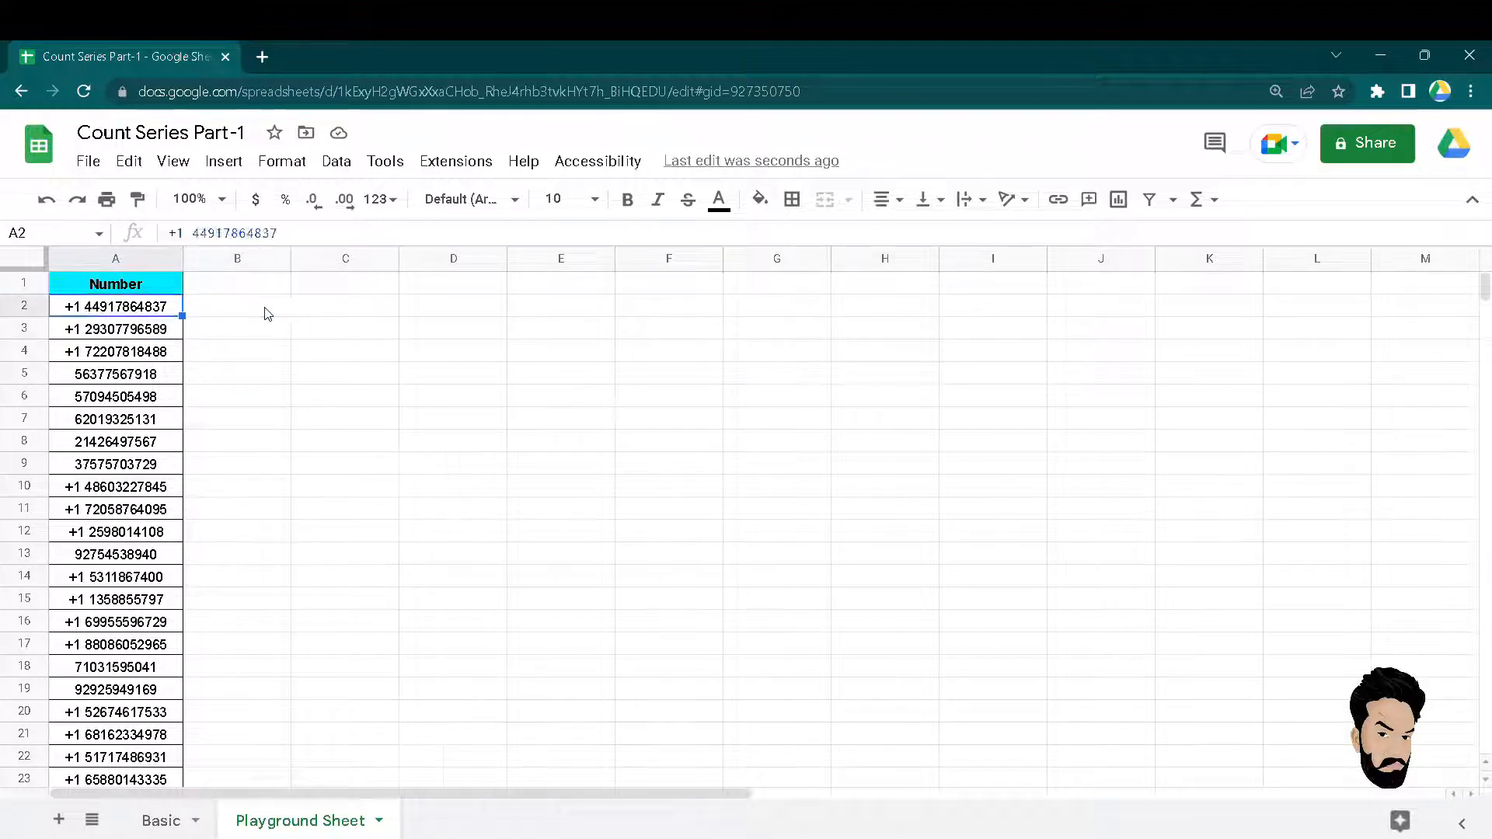
{"action": "key", "text": "Right"}
{"action": "key", "text": "Right"}
{"action": "key", "text": "Right"}
{"action": "key", "text": "Left"}
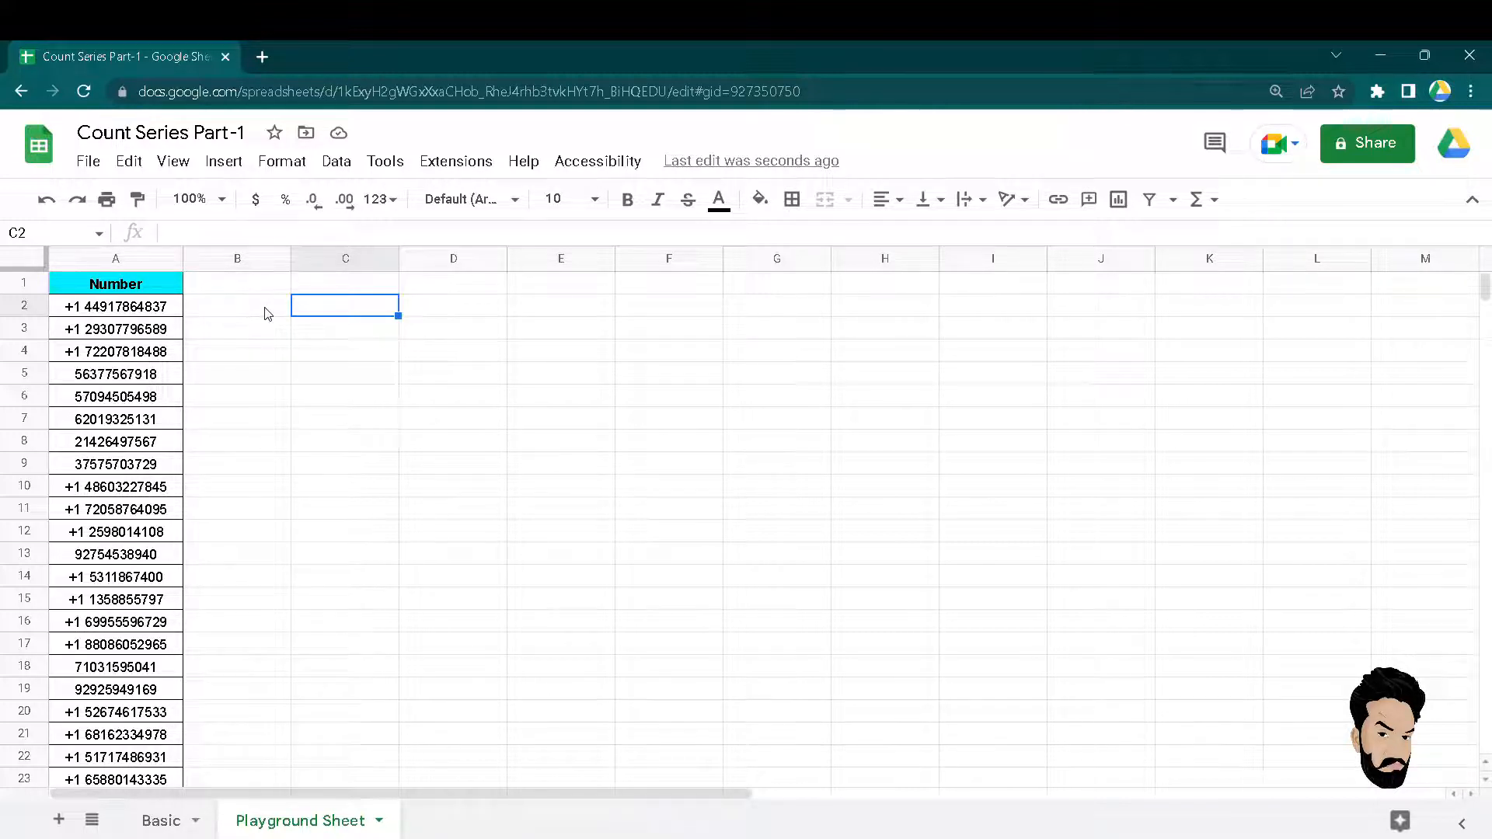
{"action": "type", "text": "=c"}
{"action": "key", "text": "Escape"}
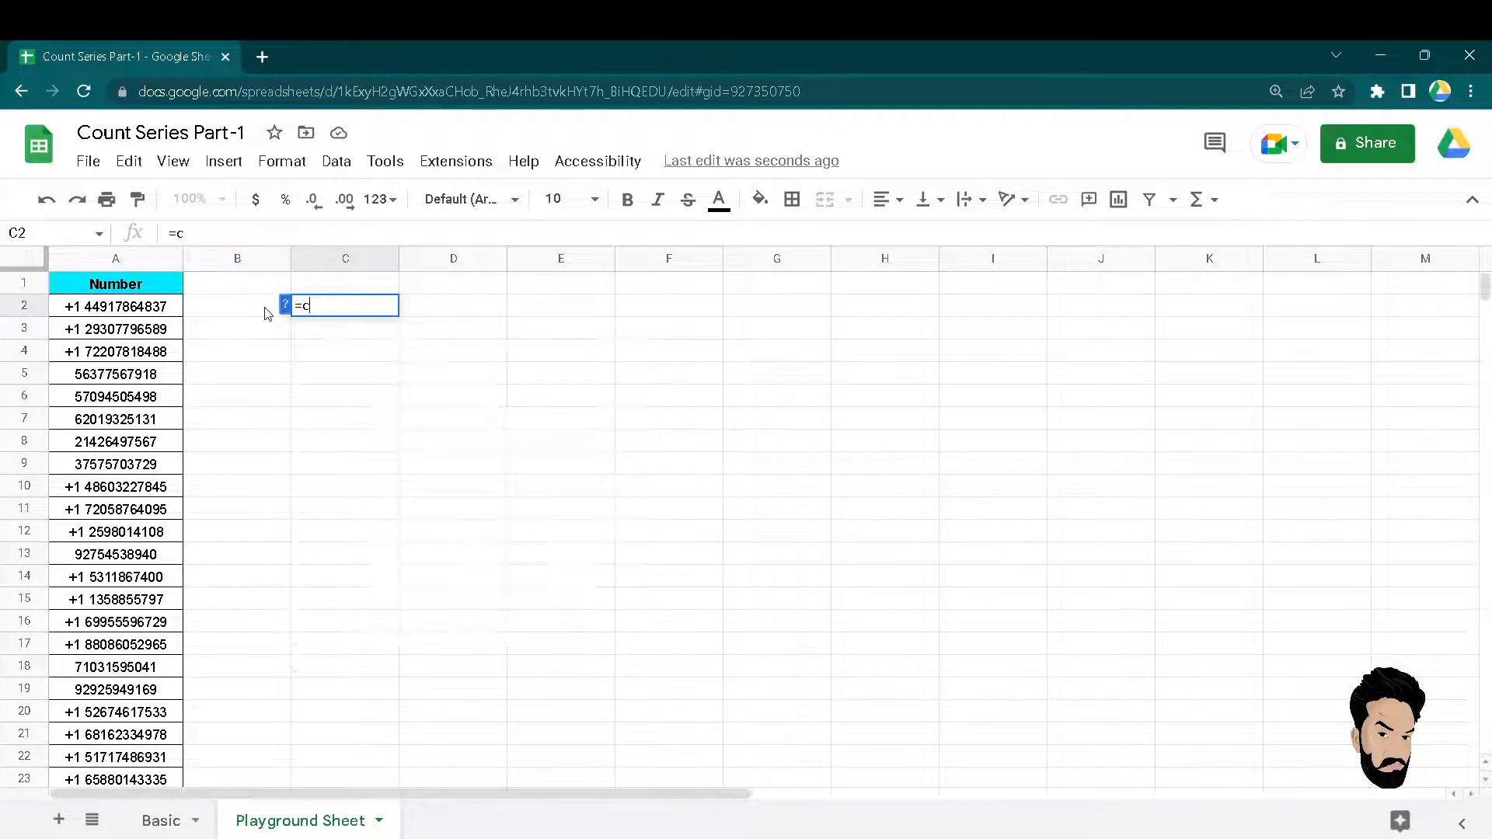
{"action": "key", "text": "Escape"}
{"action": "key", "text": "Left"}
{"action": "key", "text": "Left"}
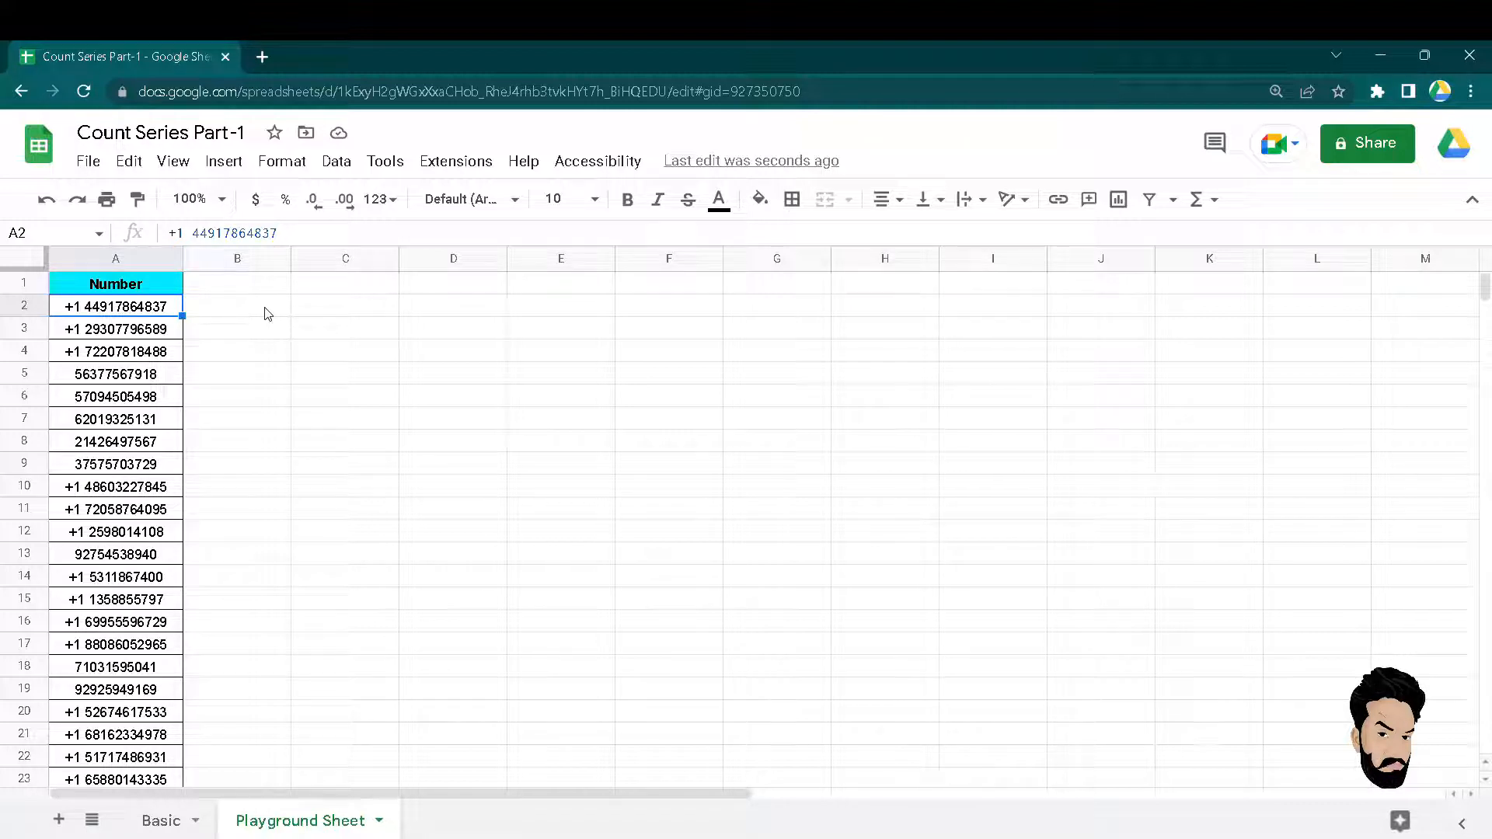
{"action": "key", "text": "Right"}
{"action": "key", "text": "Right"}
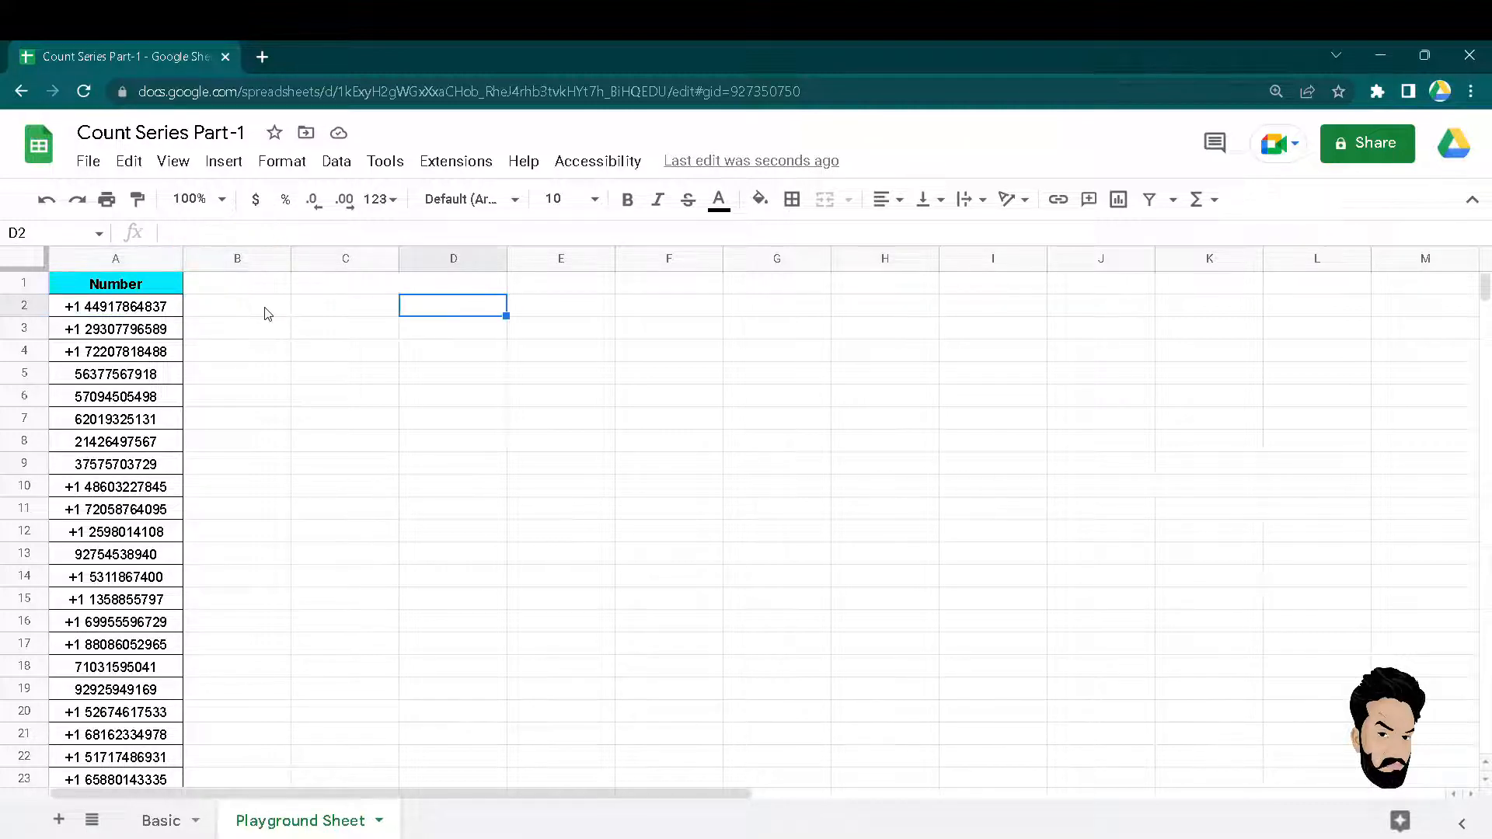
{"action": "type", "text": "=count("}
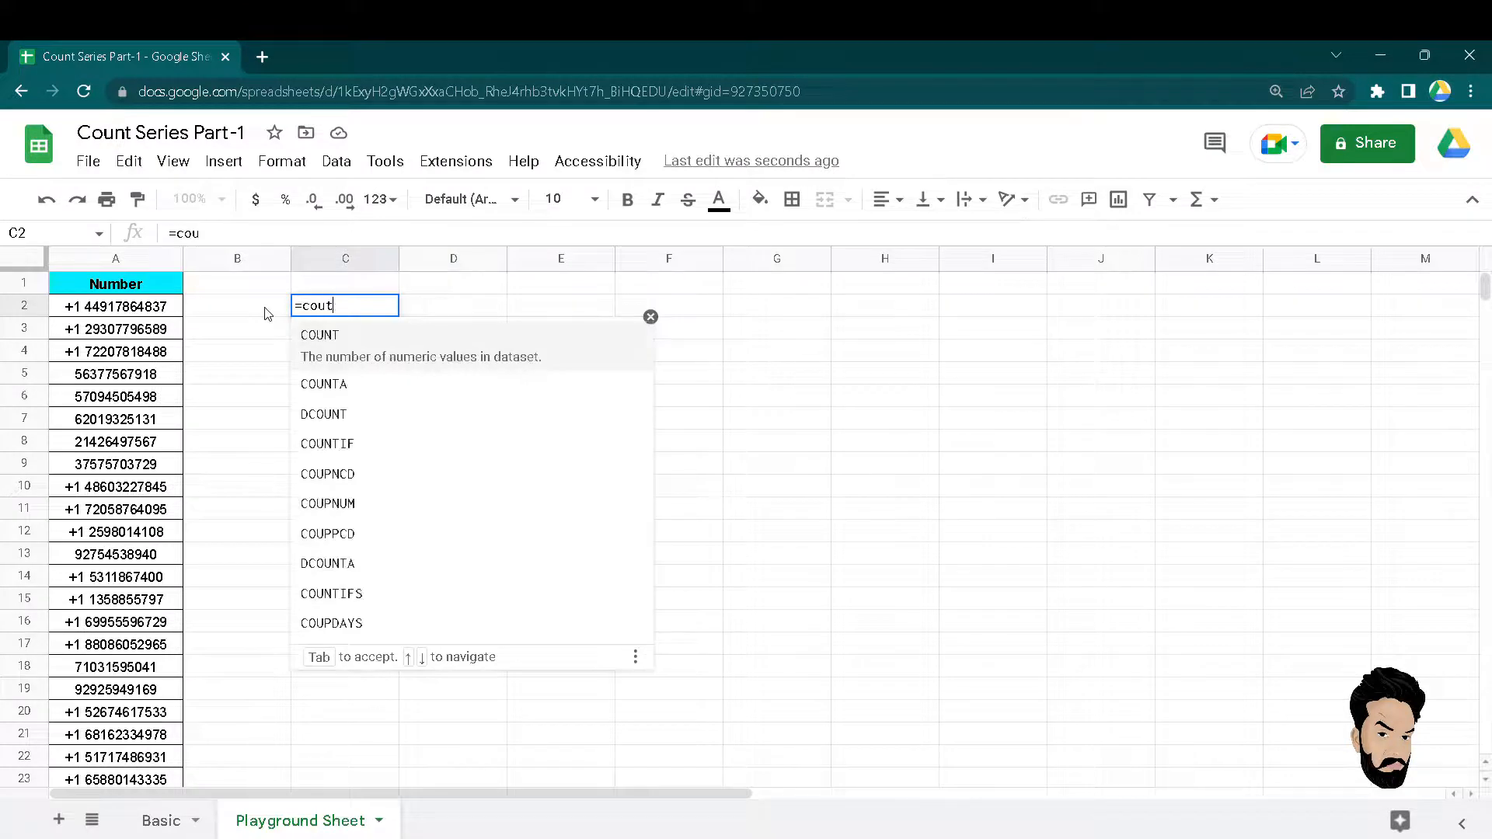
{"action": "key", "text": "BackSpace"}
{"action": "key", "text": "BackSpace"}
{"action": "key", "text": "BackSpace"}
{"action": "type", "text": "nt("}
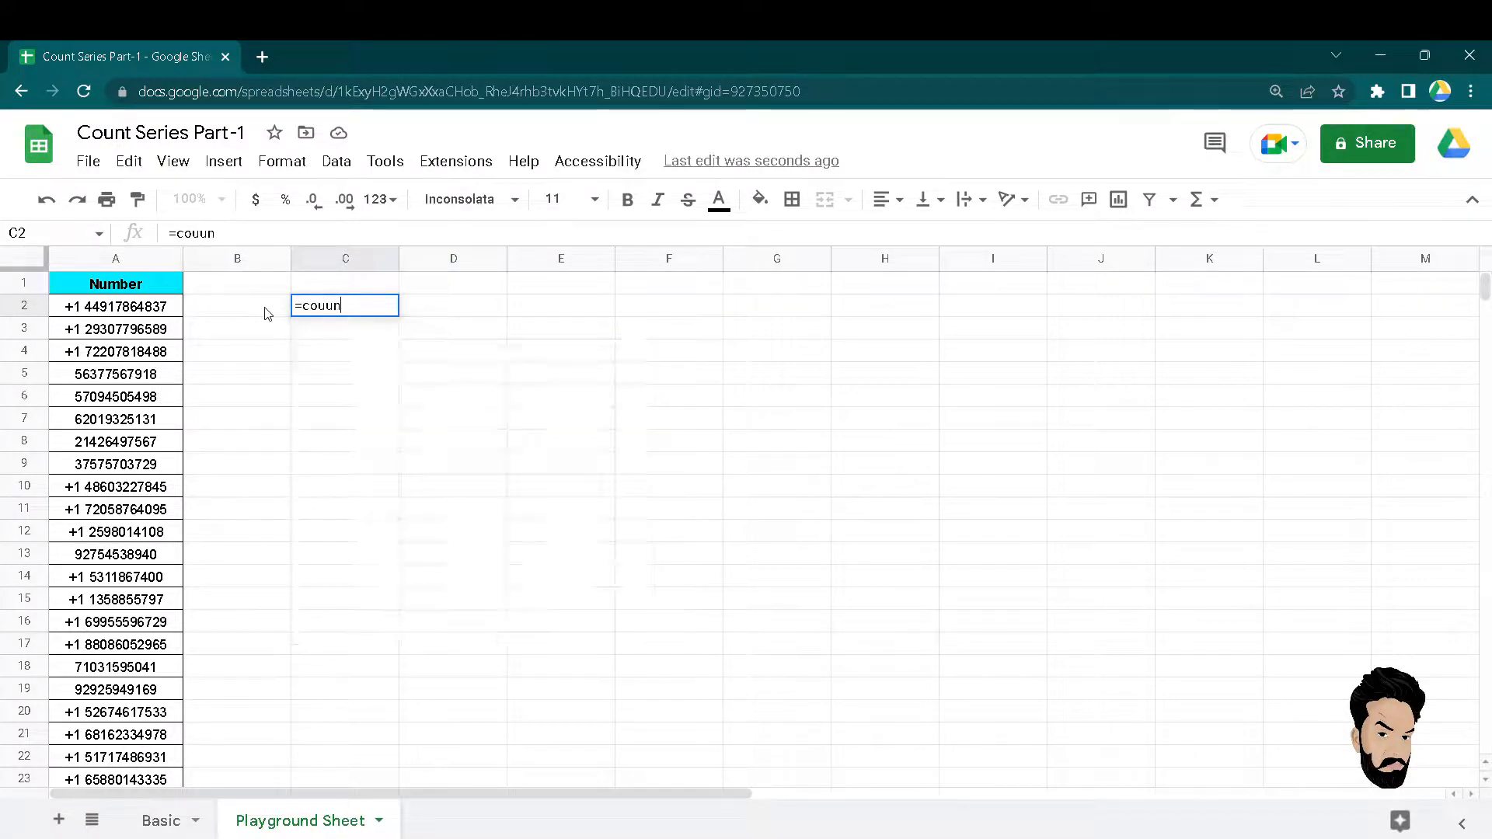
{"action": "key", "text": "BackSpace"}
{"action": "key", "text": "BackSpace"}
{"action": "key", "text": "BackSpace"}
{"action": "type", "text": "ntif"}
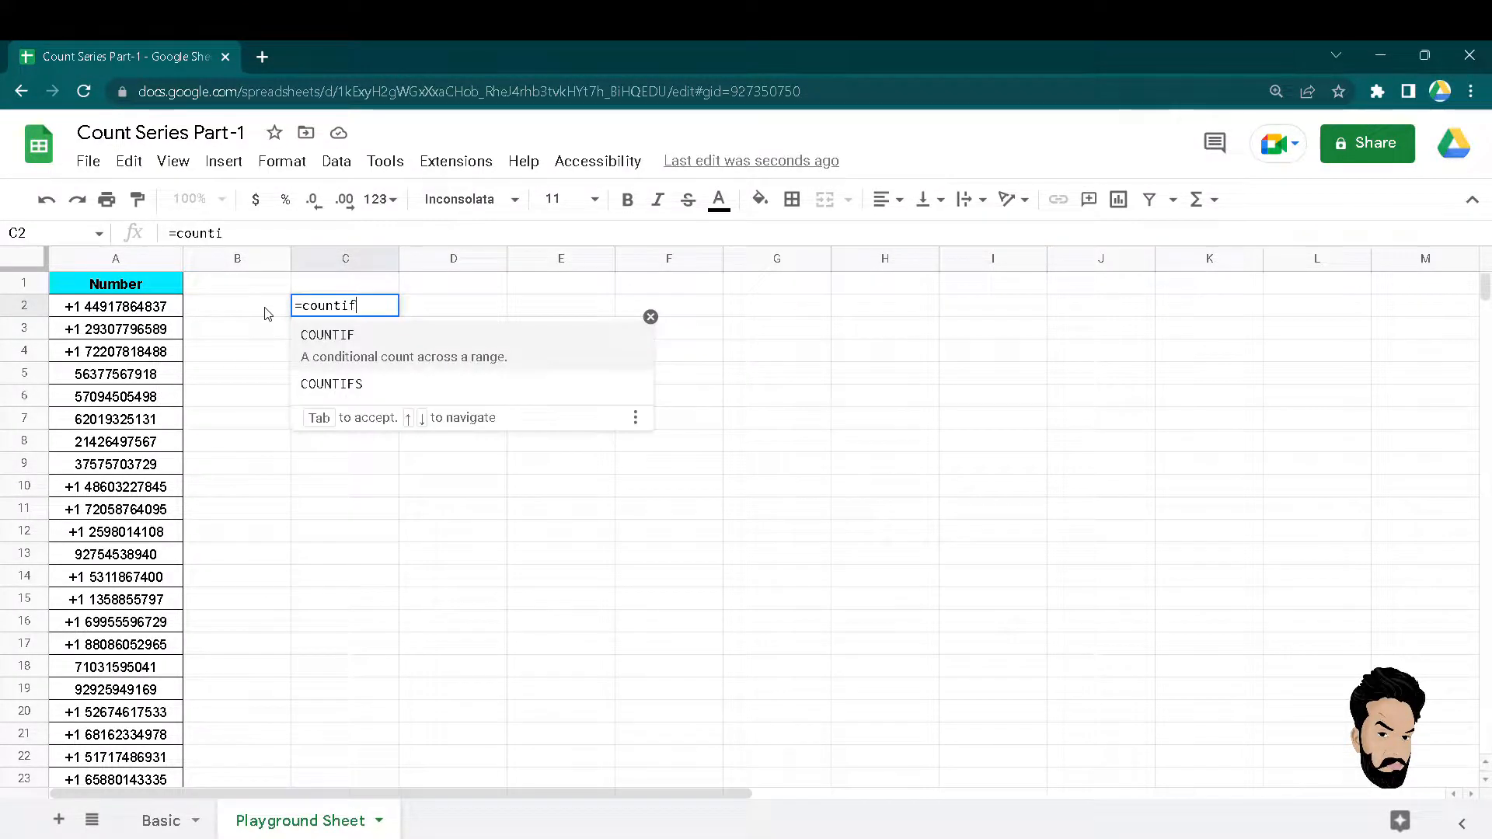
{"action": "key", "text": "Tab"}
{"action": "left_click", "coordinate": [267, 313]}
{"action": "key", "text": "Left"}
{"action": "key", "text": "shift+Down"}
{"action": "key", "text": "shift+Down"}
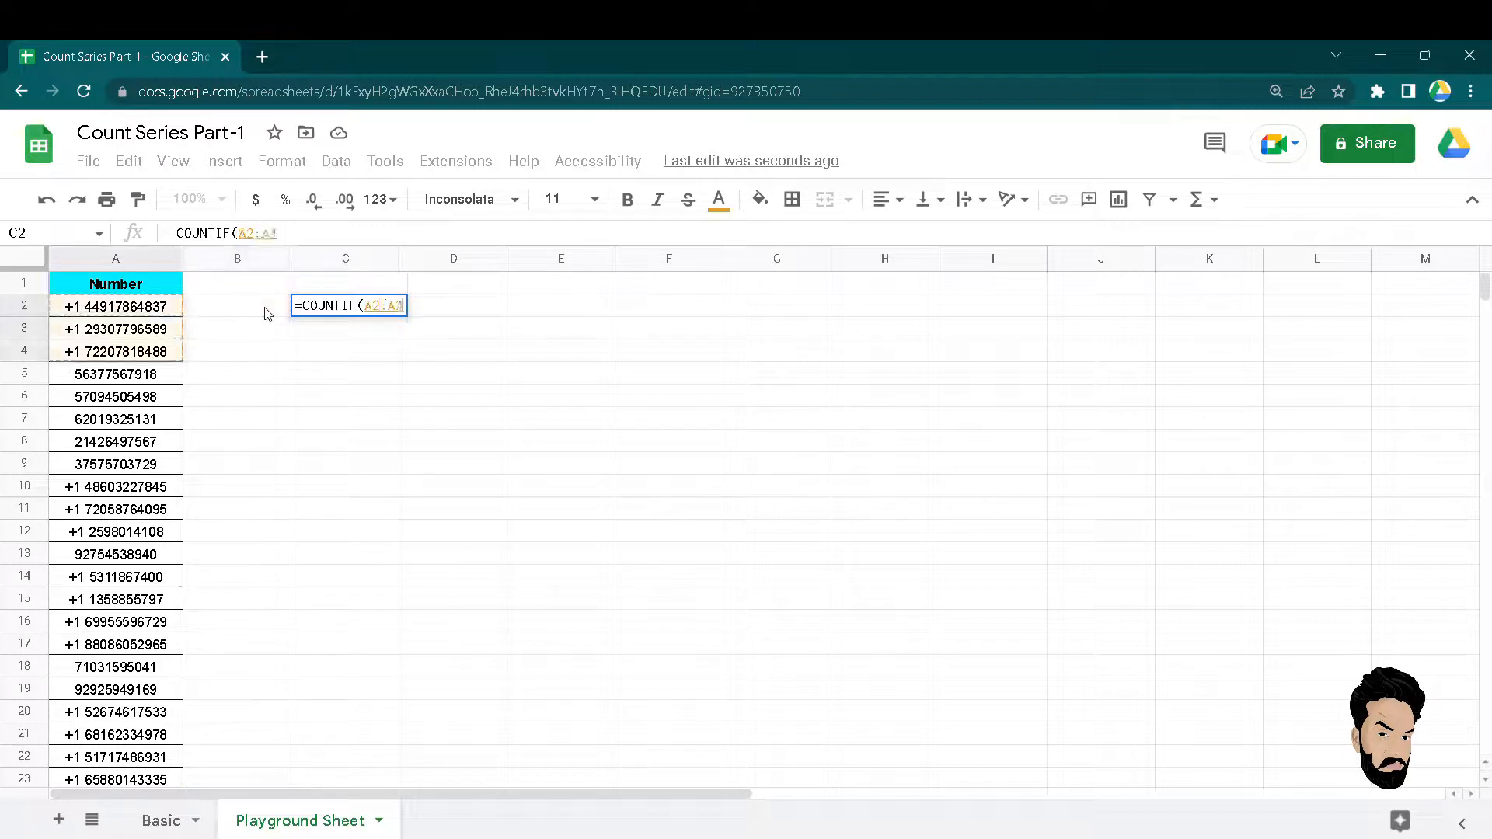
{"action": "key", "text": "ctrl+shift+Down"}
Give it the criterion "+*" to count numbers starting with a plus, returning 19.
{"action": "type", "text": ",\"\""}
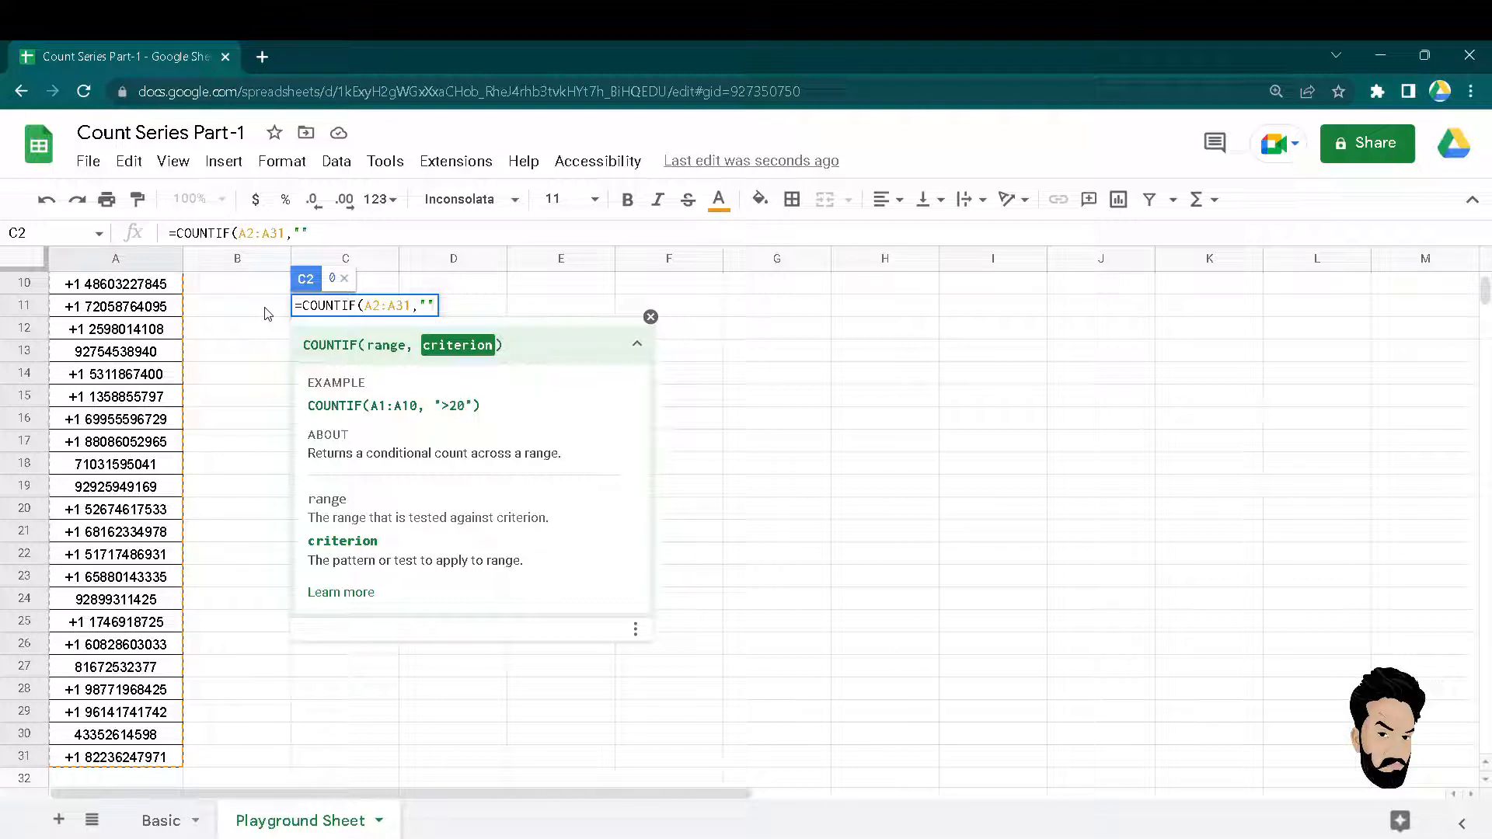
{"action": "key", "text": "Left"}
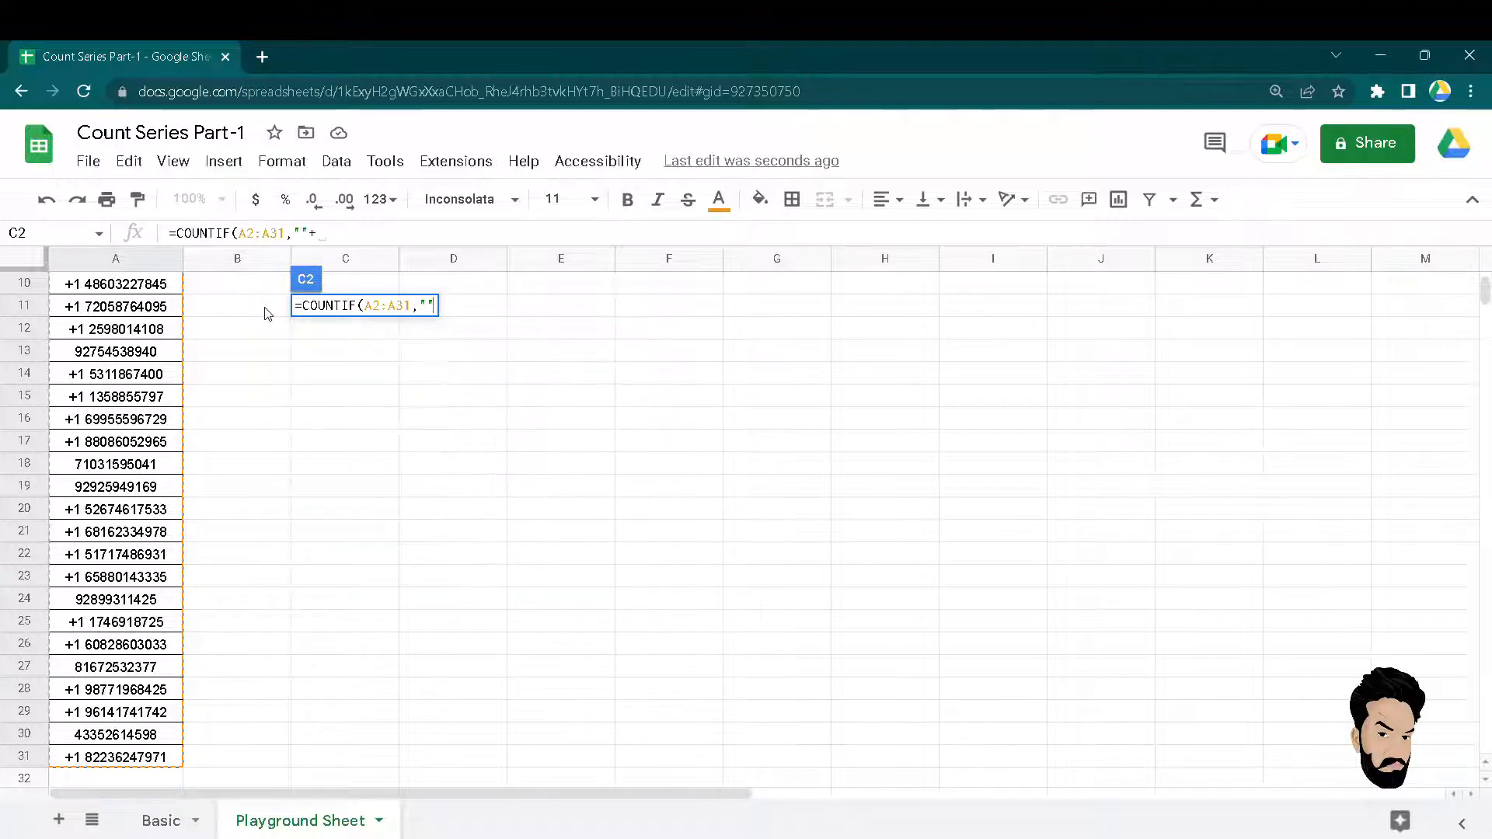
{"action": "type", "text": "+"}
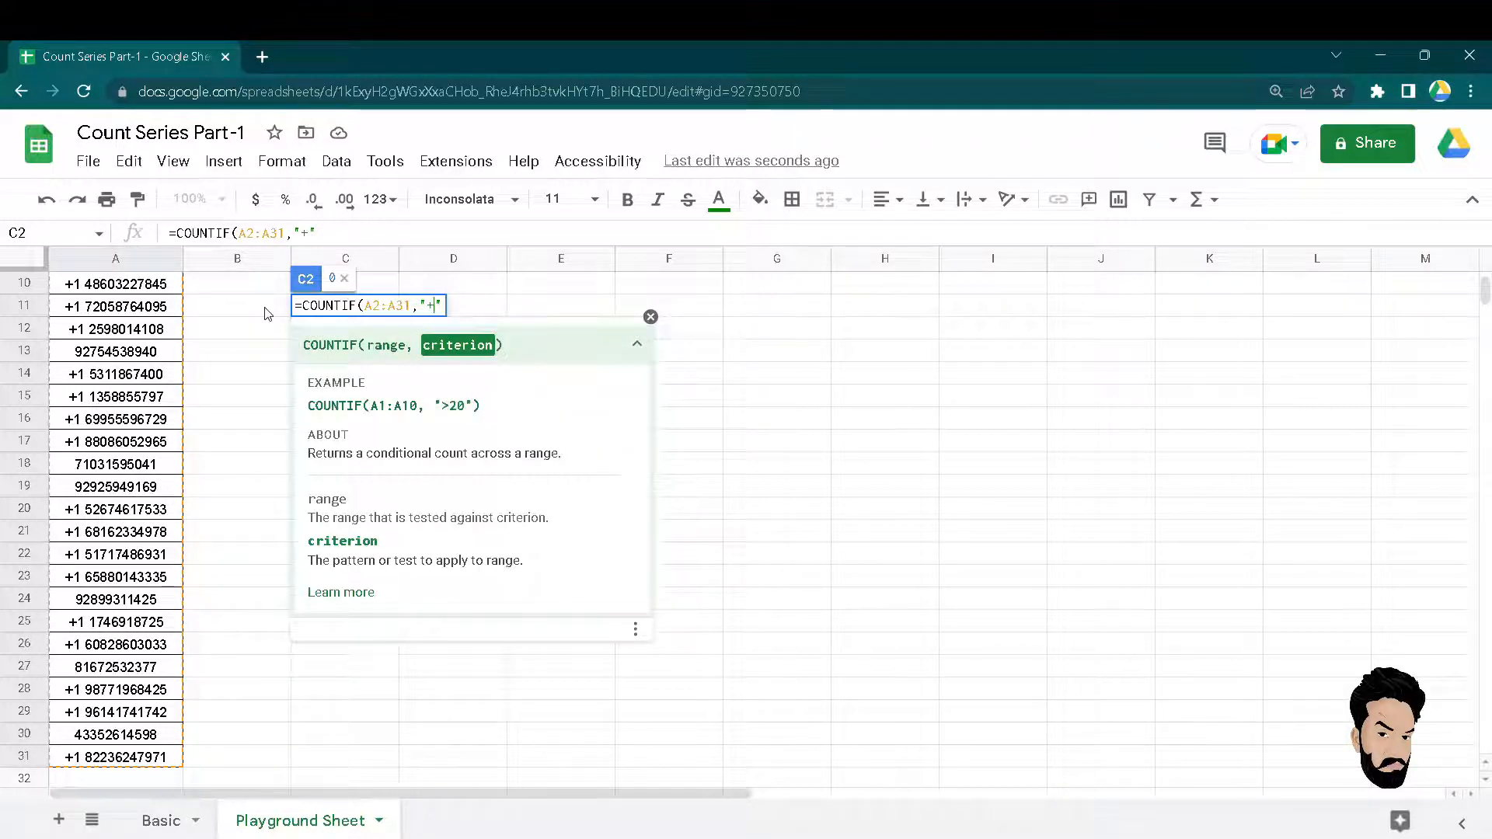
{"action": "type", "text": "*"}
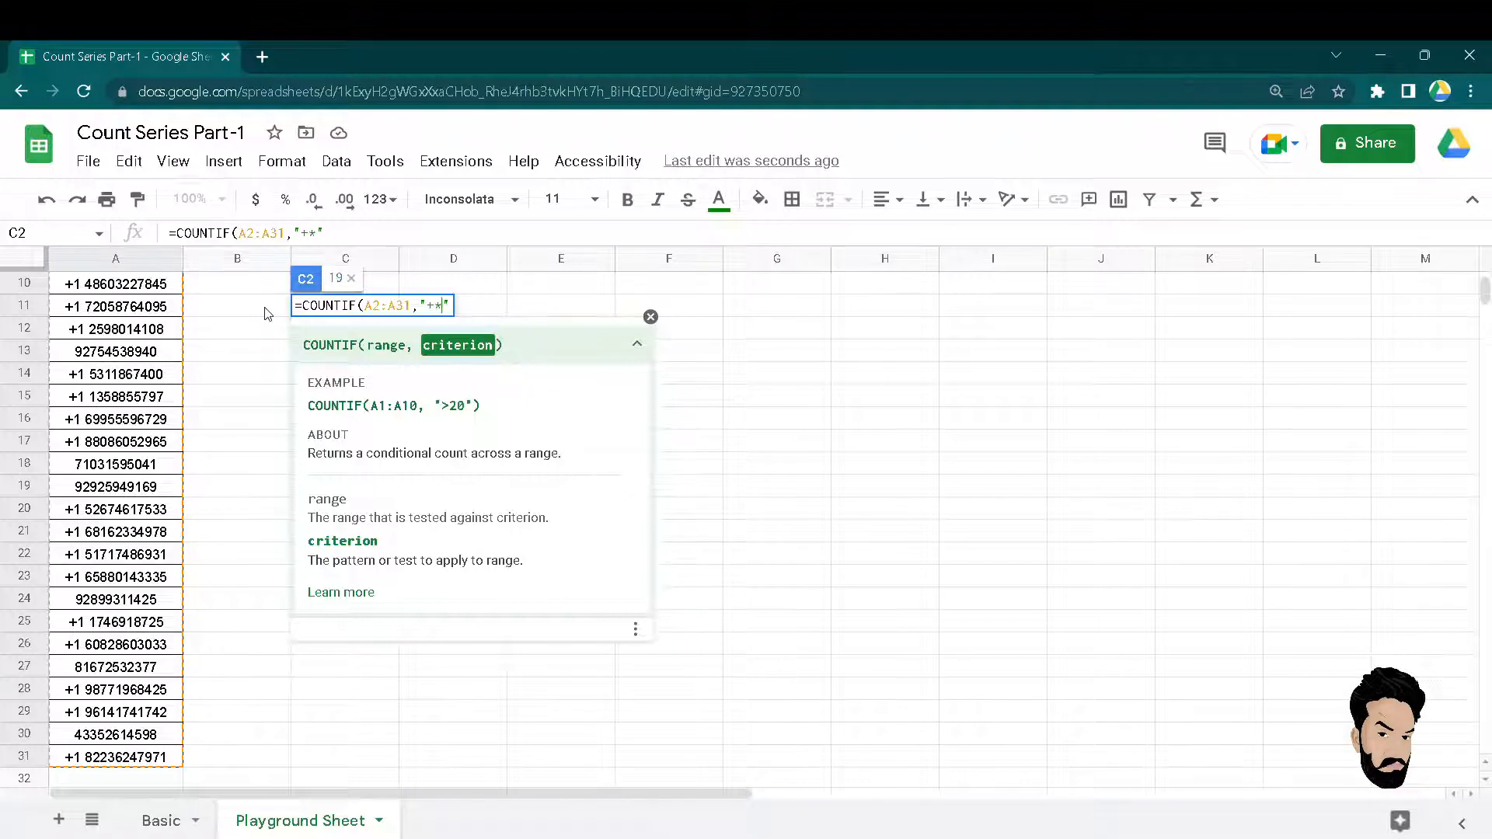
{"action": "key", "text": "Return"}
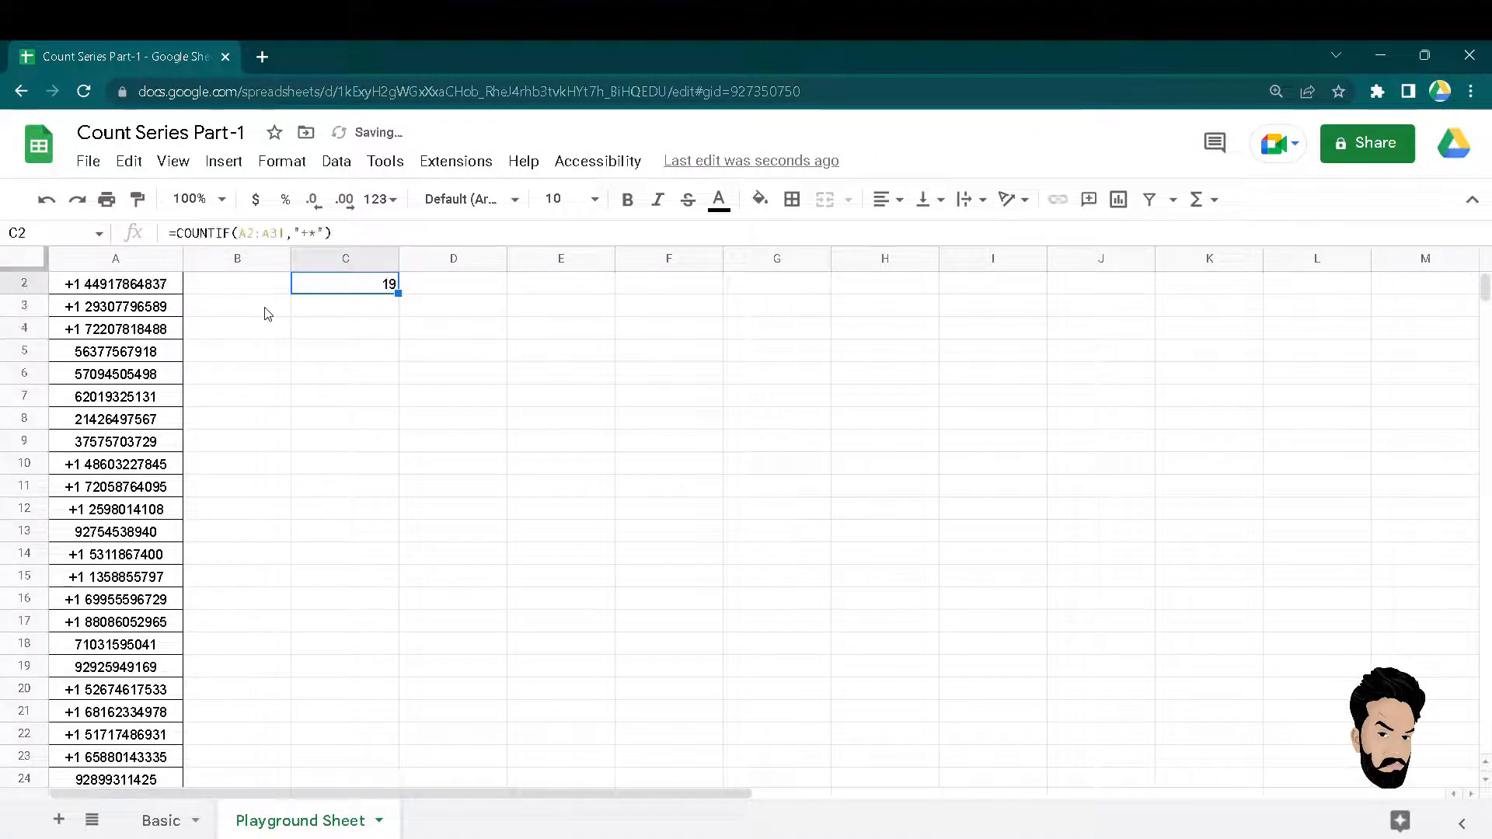
{"action": "left_click", "coordinate": [264, 313]}
Change A2's leading + to a -, so the plus-prefix count drops to 18.
{"action": "key", "text": "Left"}
{"action": "key", "text": "F2"}
{"action": "key", "text": "Home"}
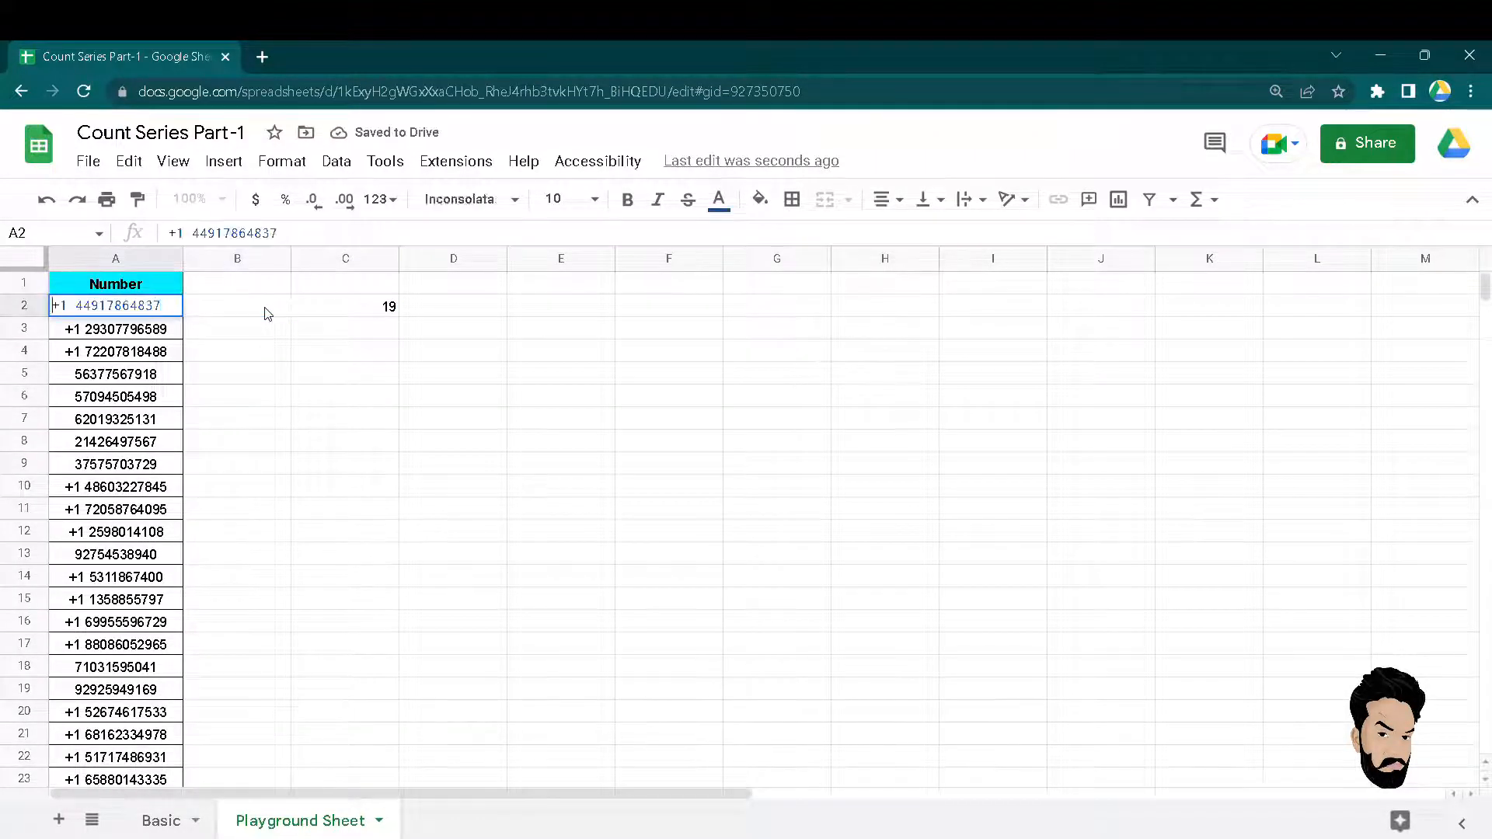
{"action": "key", "text": "Delete"}
{"action": "key", "text": "End"}
{"action": "type", "text": "-"}
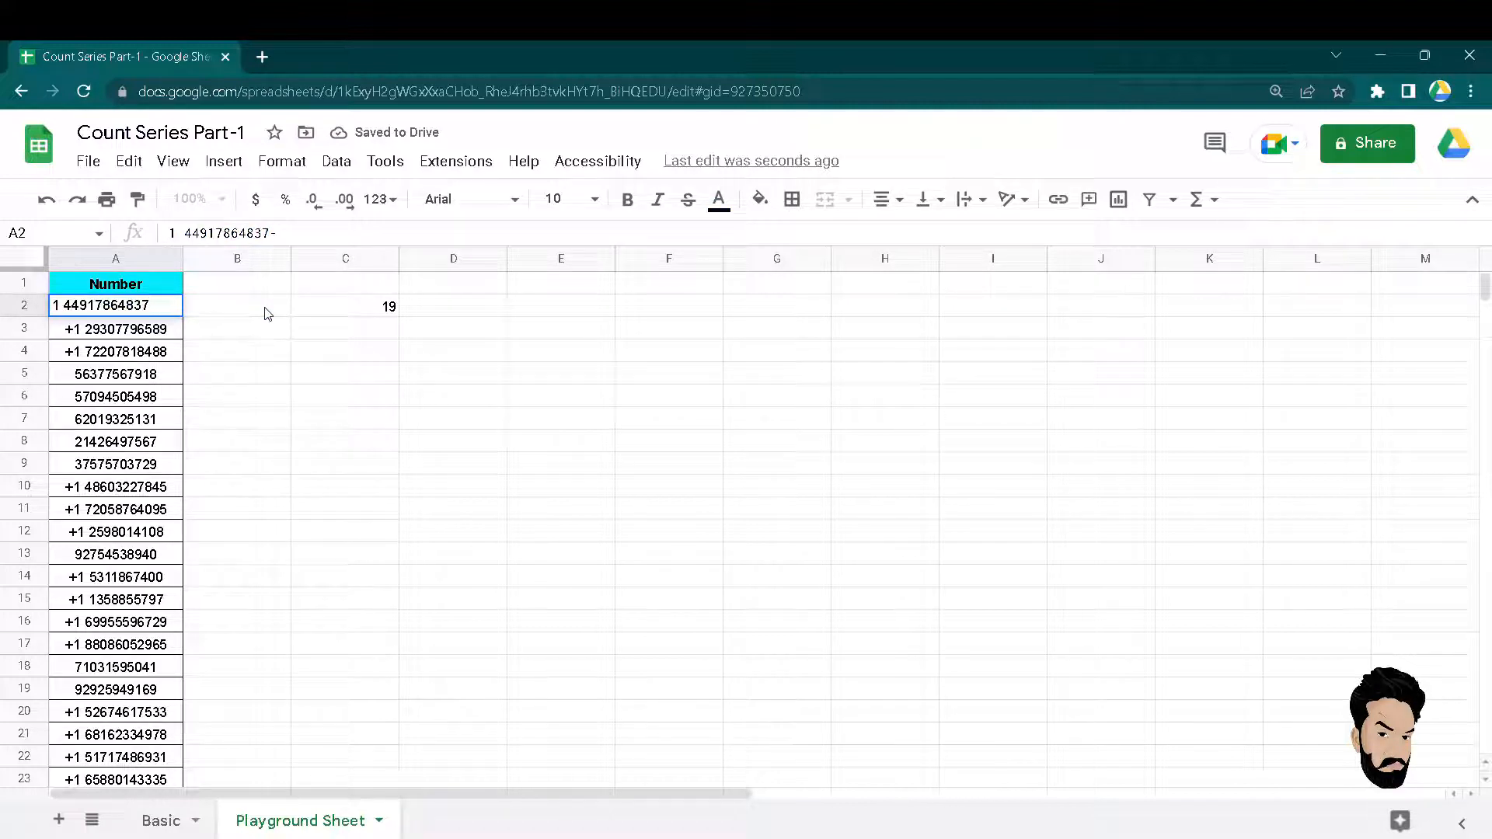
{"action": "key", "text": "Home"}
{"action": "type", "text": "-"}
{"action": "key", "text": "Return"}
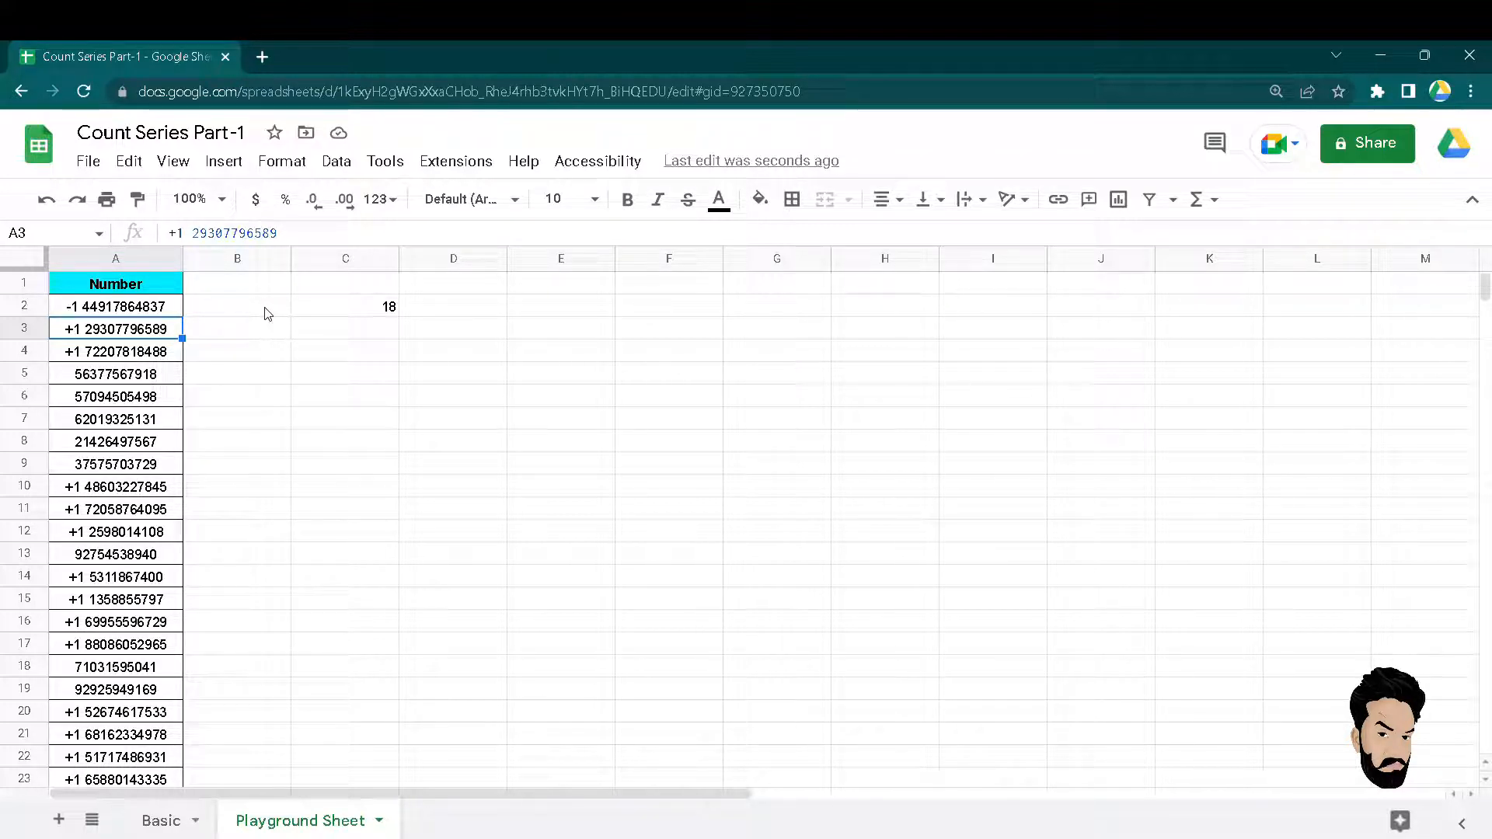
Open C2's =COUNTIF(A2:A31,"+*") formula to inspect its criterion.
{"action": "left_click", "coordinate": [268, 314]}
{"action": "key", "text": "Up"}
{"action": "key", "text": "Right"}
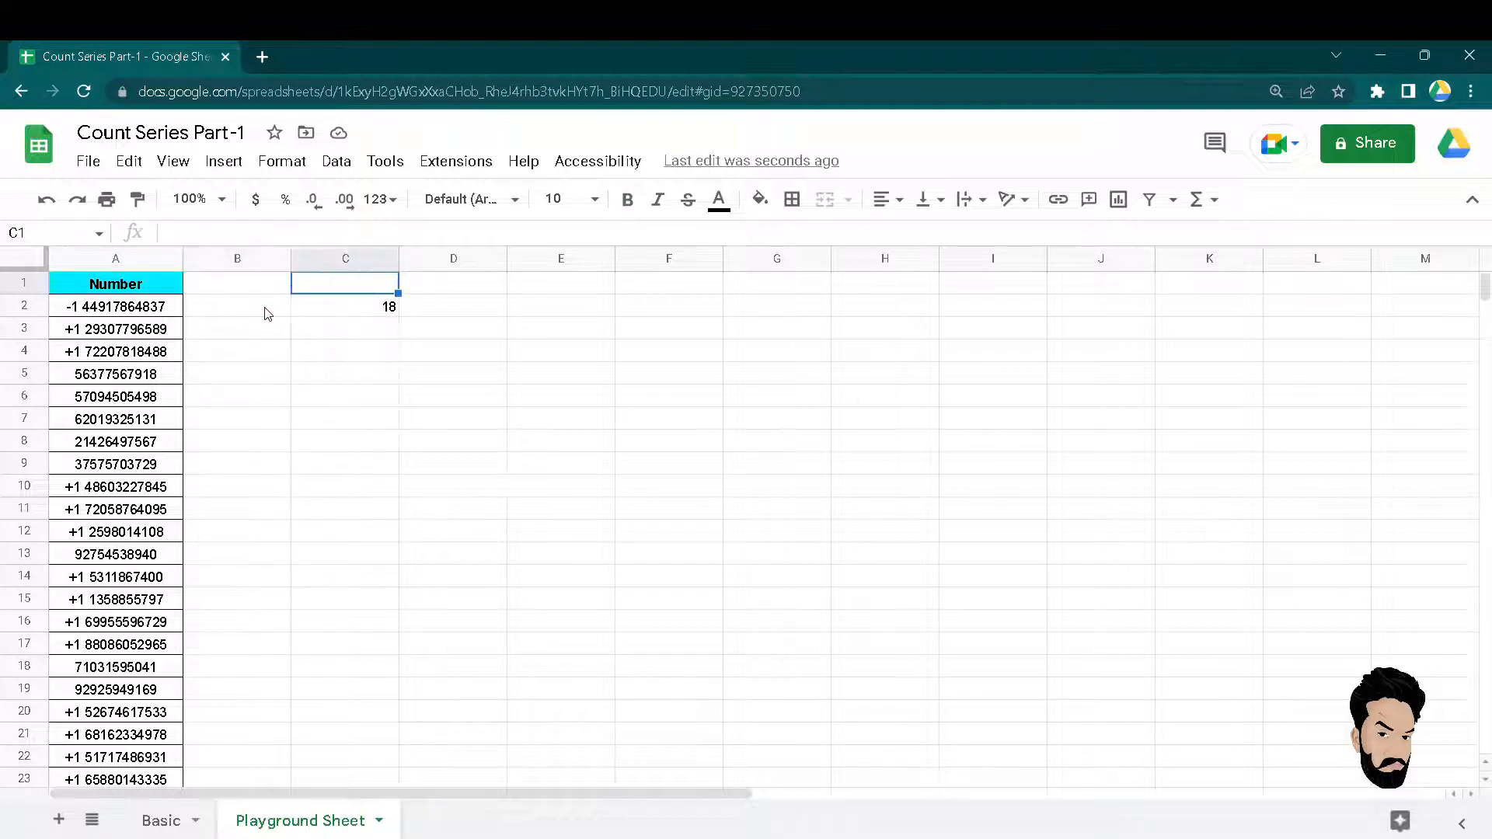
{"action": "key", "text": "Down"}
{"action": "key", "text": "F2"}
{"action": "key", "text": "Left"}
{"action": "key", "text": "Left"}
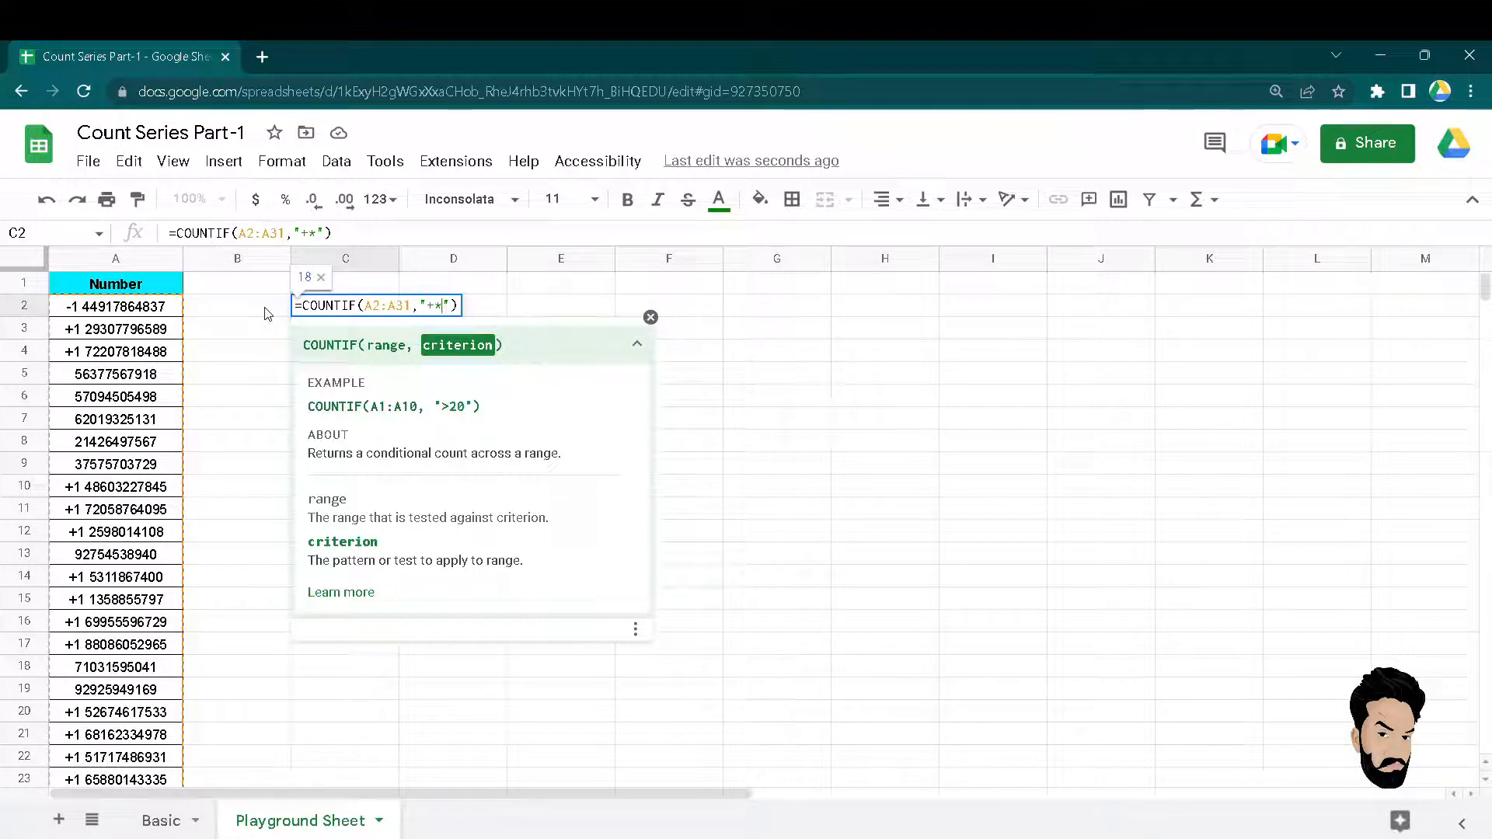
Leave C2 unchanged and append "a" to the numbers in A2 and A3.
{"action": "key", "text": "Escape"}
{"action": "key", "text": "Left"}
{"action": "key", "text": "Left"}
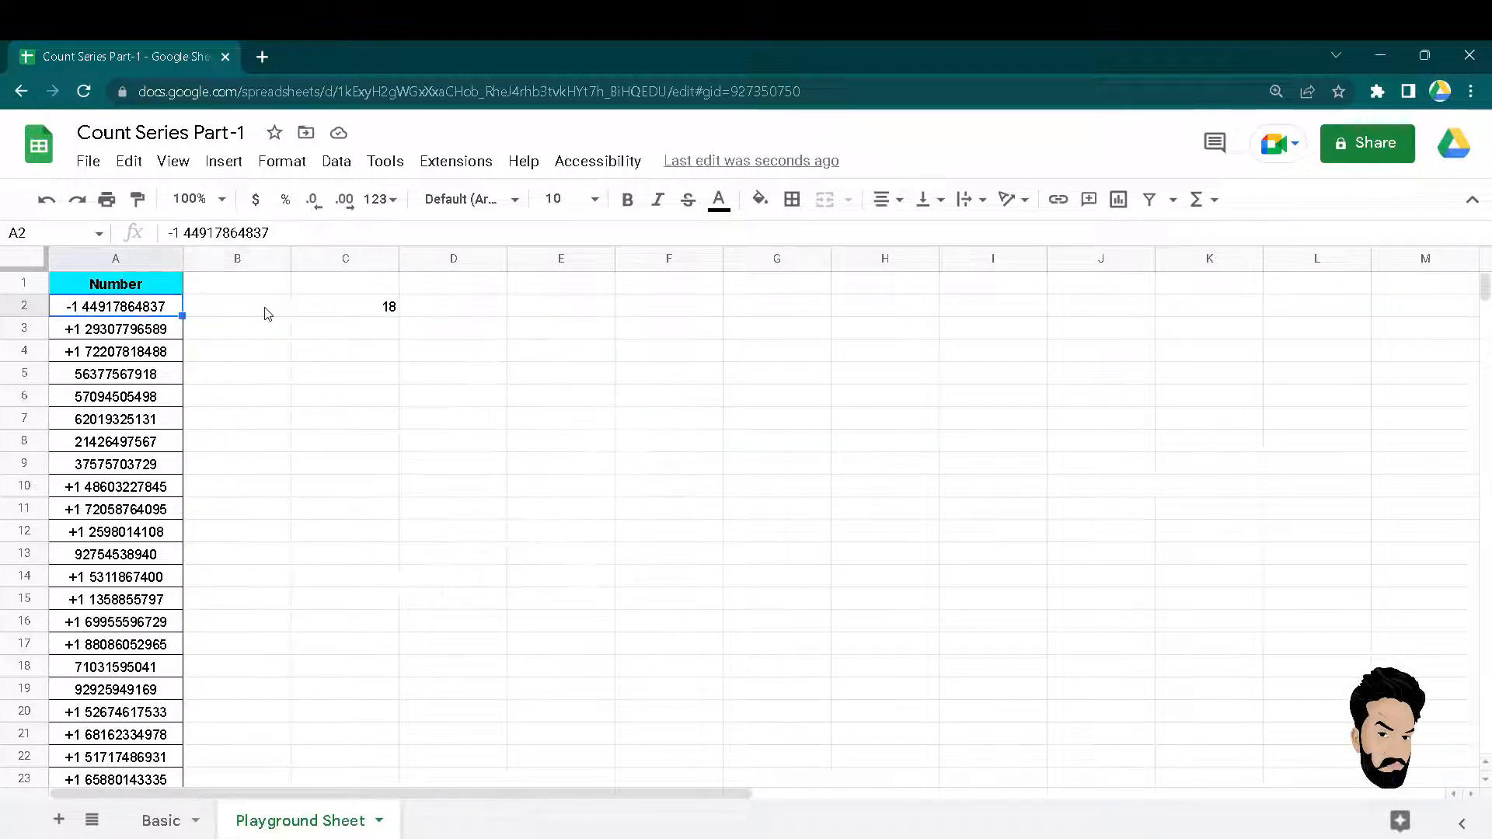
{"action": "key", "text": "F2"}
{"action": "type", "text": "a"}
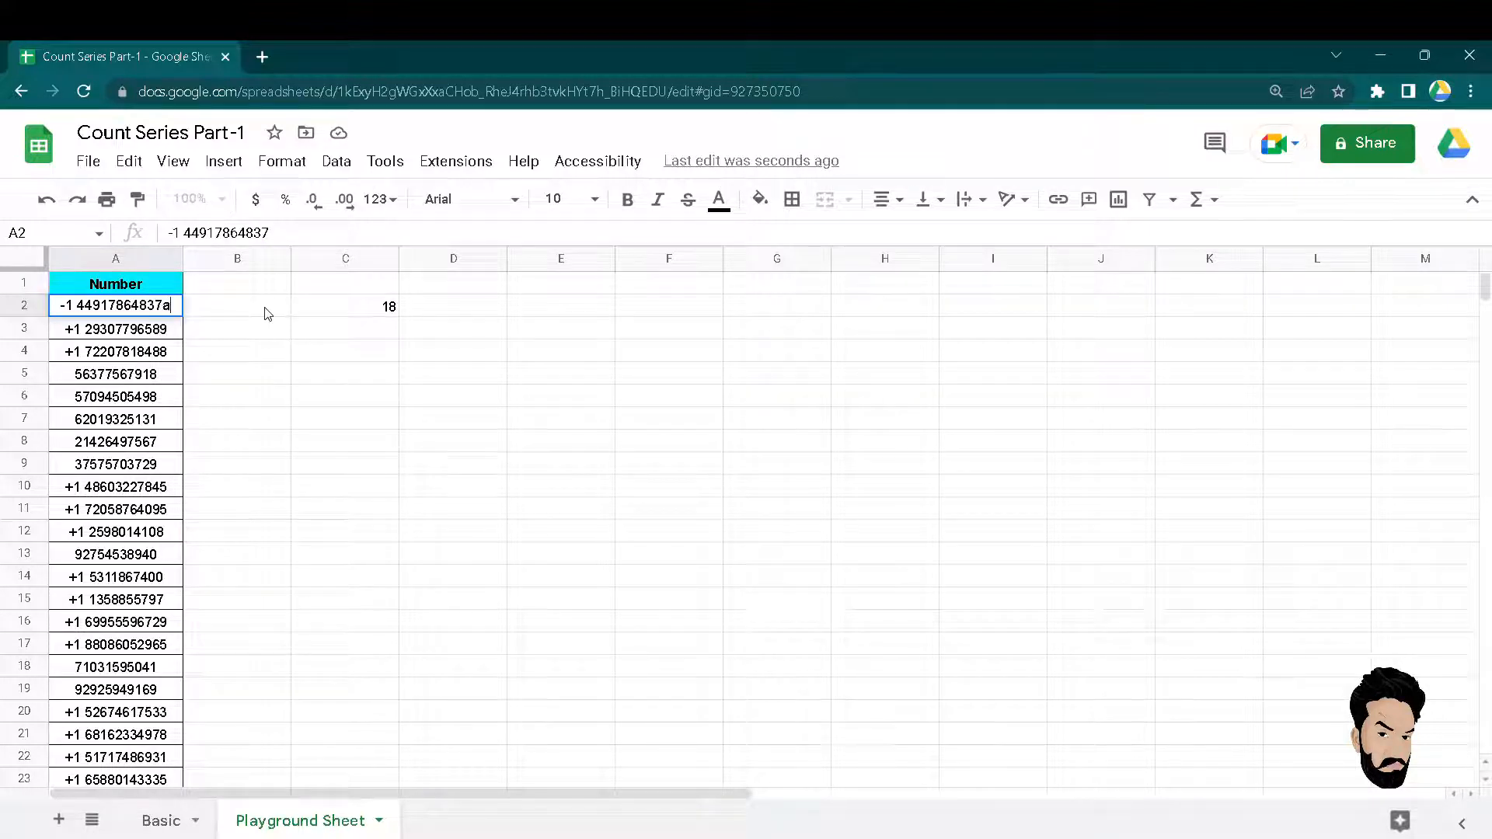
{"action": "key", "text": "Return"}
{"action": "key", "text": "F2"}
{"action": "type", "text": "a"}
{"action": "key", "text": "Return"}
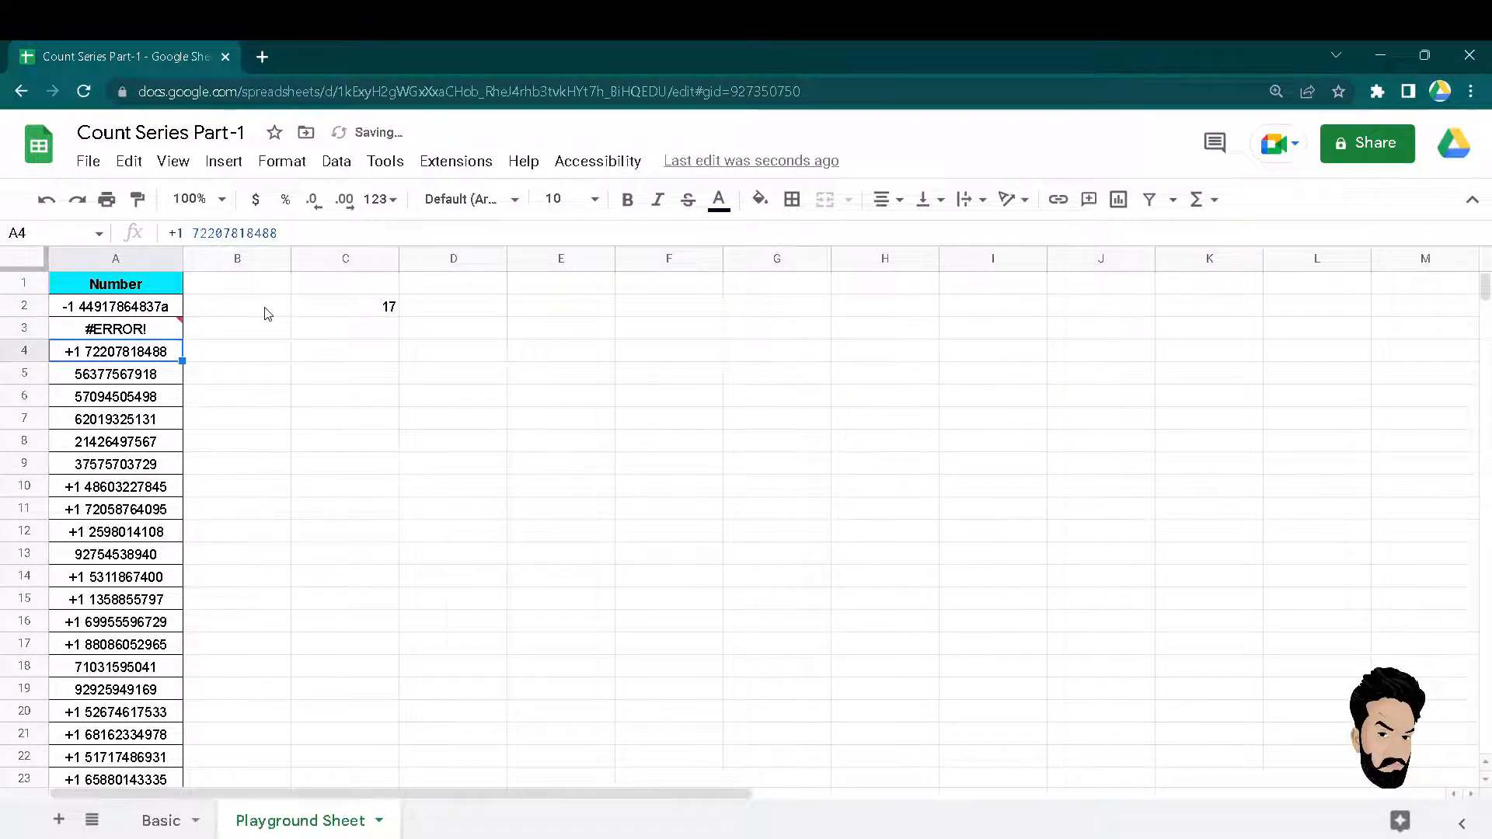
Leave A4 unchanged and remove the accidental "a" to restore A3's original number.
{"action": "key", "text": "F2"}
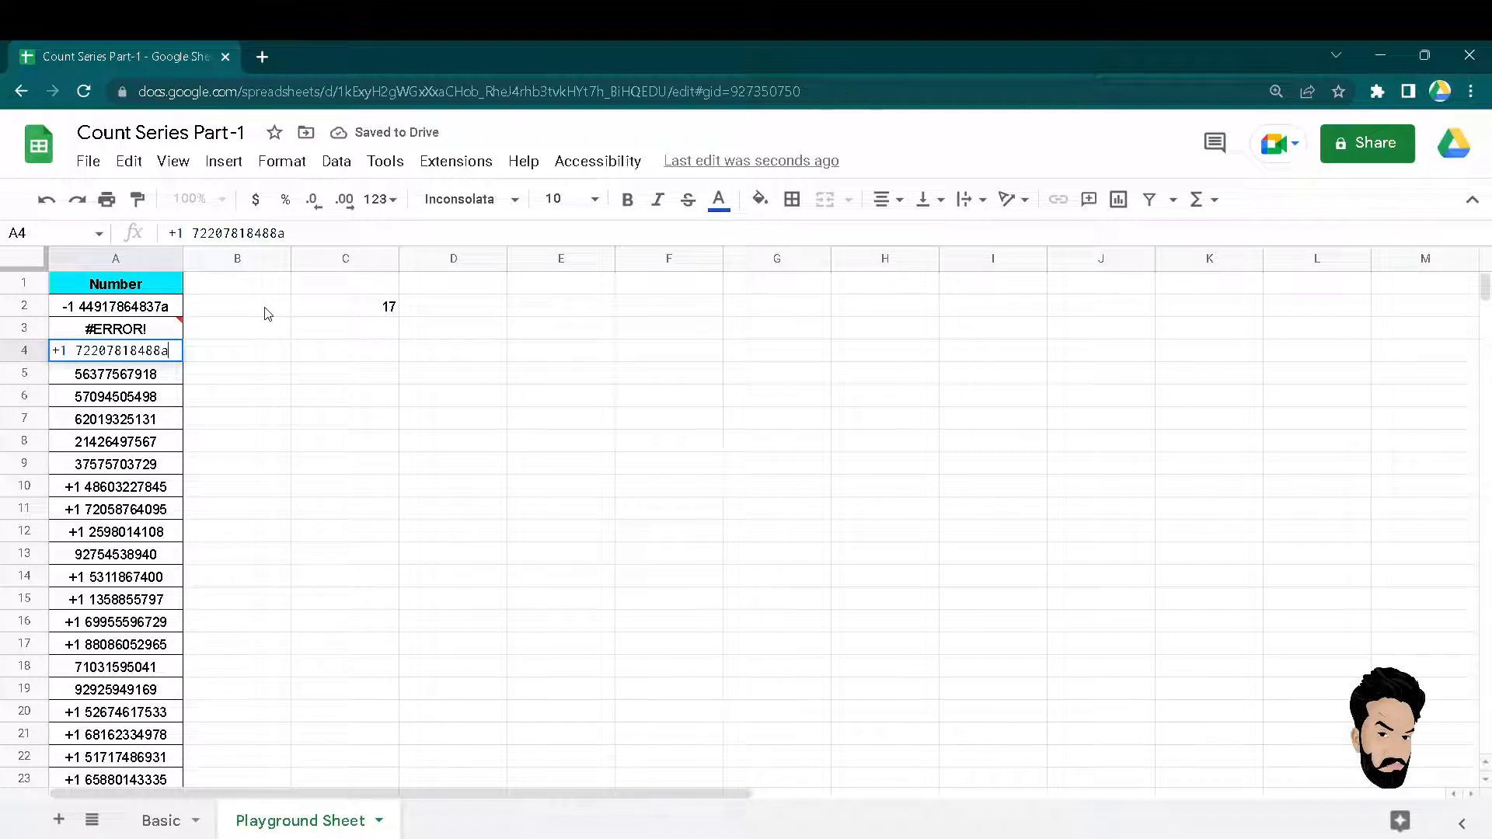
{"action": "key", "text": "Escape"}
{"action": "key", "text": "Up"}
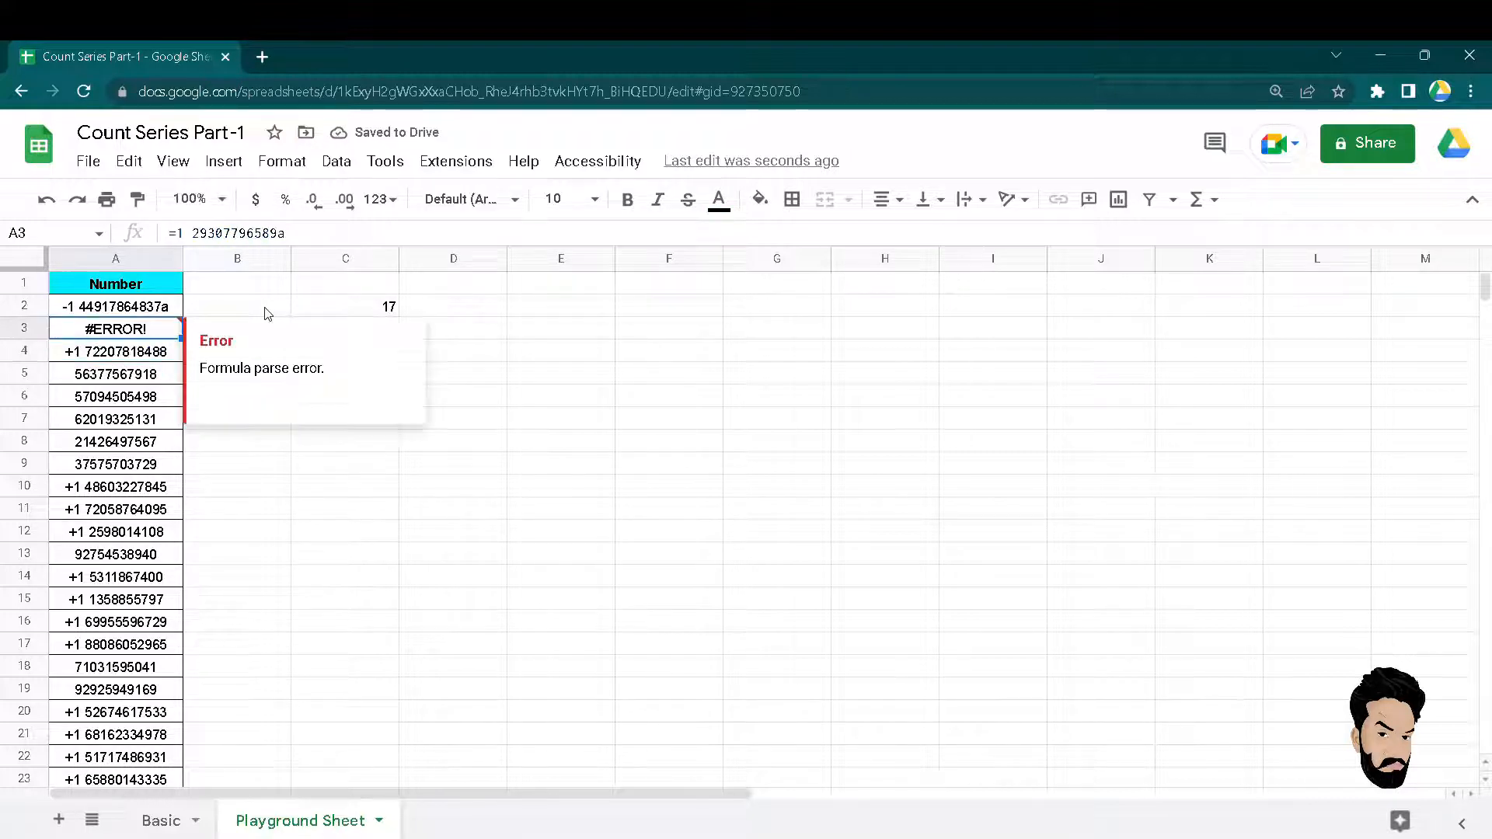
{"action": "key", "text": "F2"}
{"action": "key", "text": "BackSpace"}
{"action": "key", "text": "Return"}
Append the letter "a" to the numbers in A5 and A6.
{"action": "key", "text": "Down"}
{"action": "key", "text": "Down"}
{"action": "key", "text": "Up"}
{"action": "key", "text": "F2"}
{"action": "type", "text": "a"}
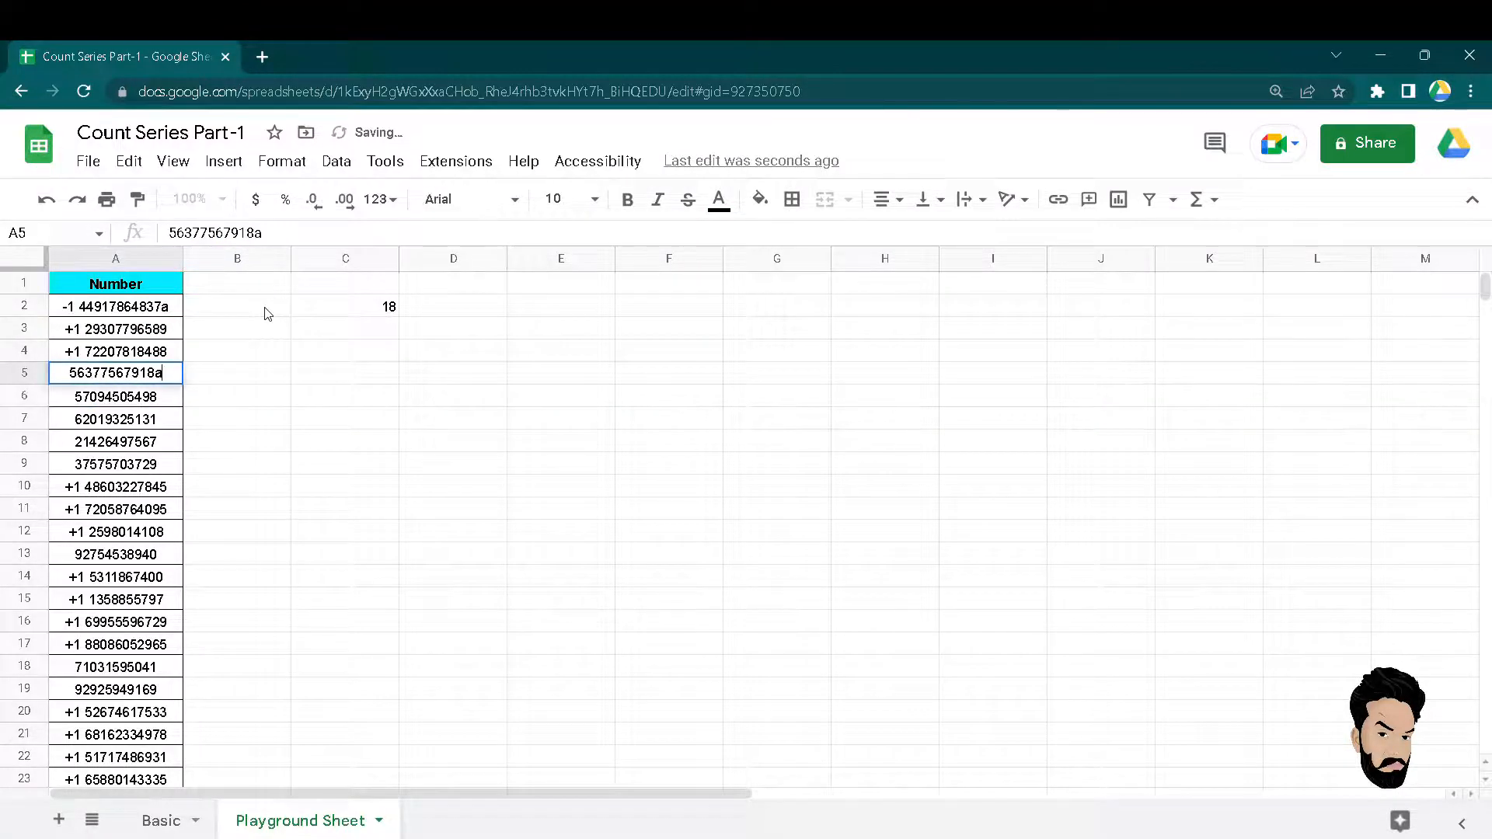
{"action": "key", "text": "Return"}
{"action": "key", "text": "F2"}
{"action": "type", "text": "a"}
{"action": "key", "text": "Return"}
Overwrite A7 with just "a" and append "a" to the number in A8.
{"action": "type", "text": "a"}
{"action": "key", "text": "Return"}
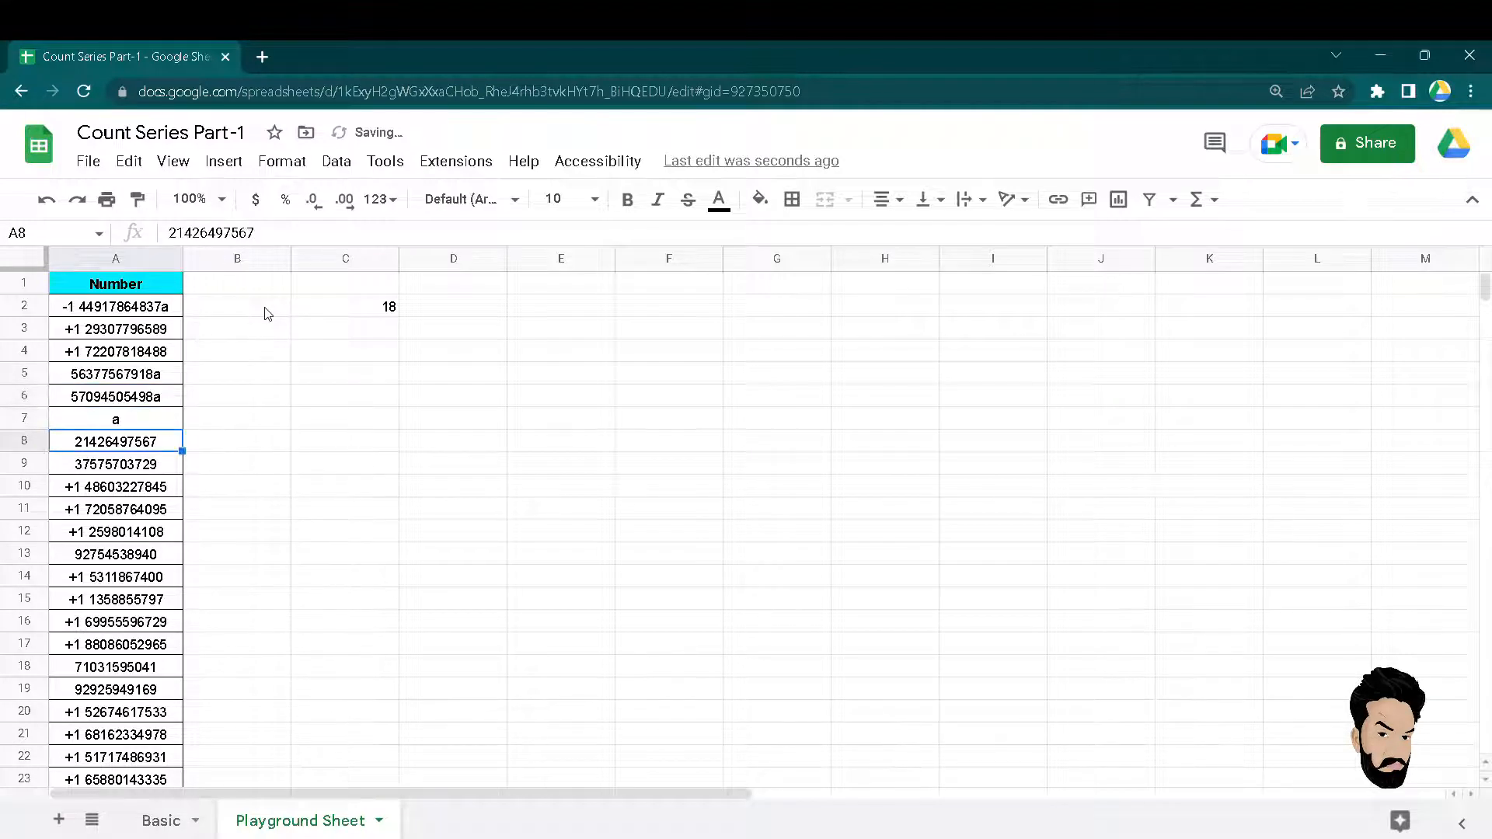
{"action": "key", "text": "F2"}
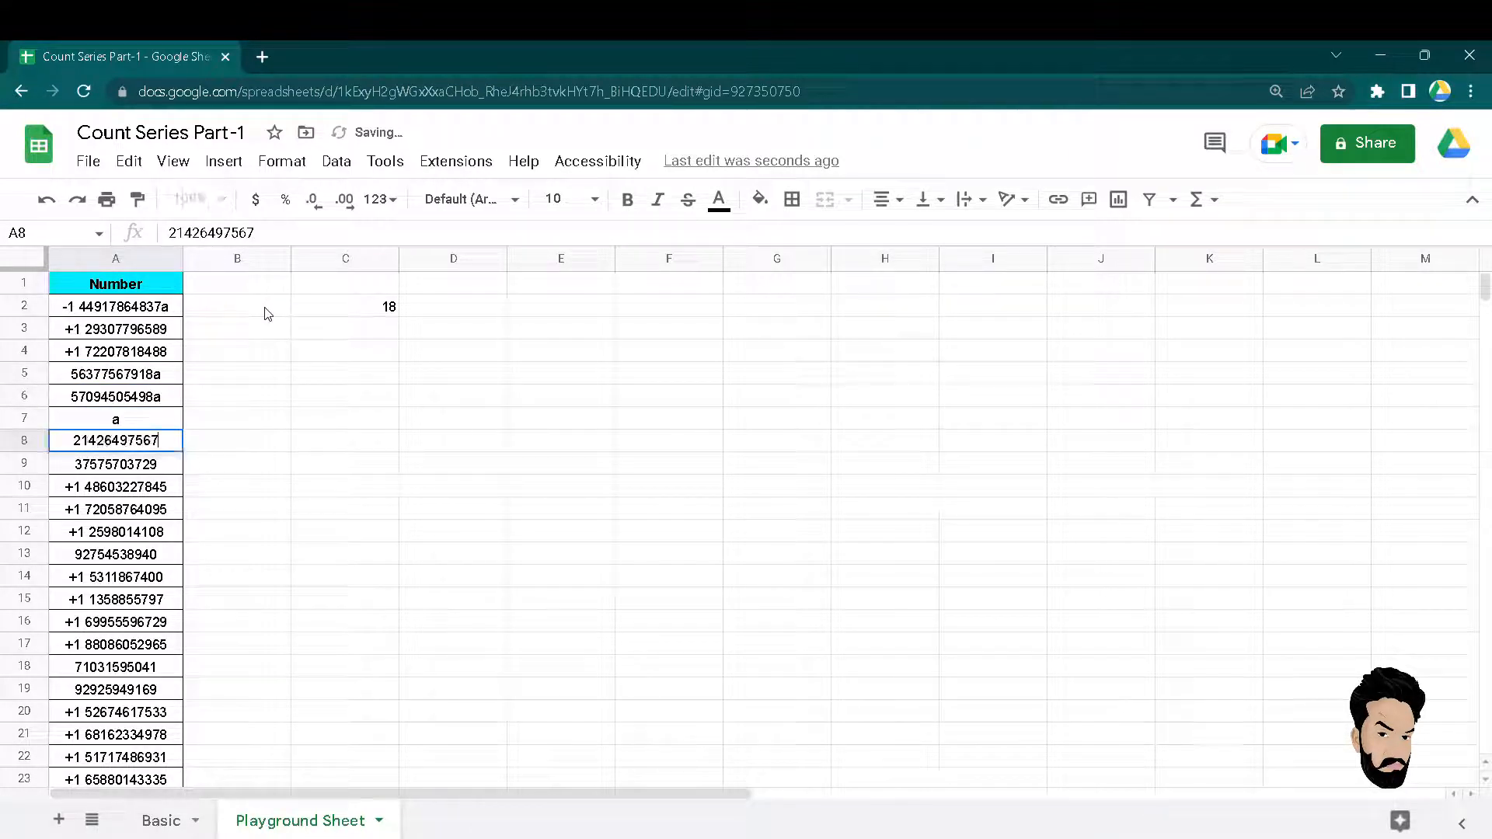
{"action": "type", "text": "a"}
{"action": "key", "text": "Return"}
Return to C2 and edit its COUNTIF formula, with the cursor in the criterion.
{"action": "key", "text": "Up"}
{"action": "key", "text": "Up"}
{"action": "key", "text": "Right"}
{"action": "key", "text": "Up"}
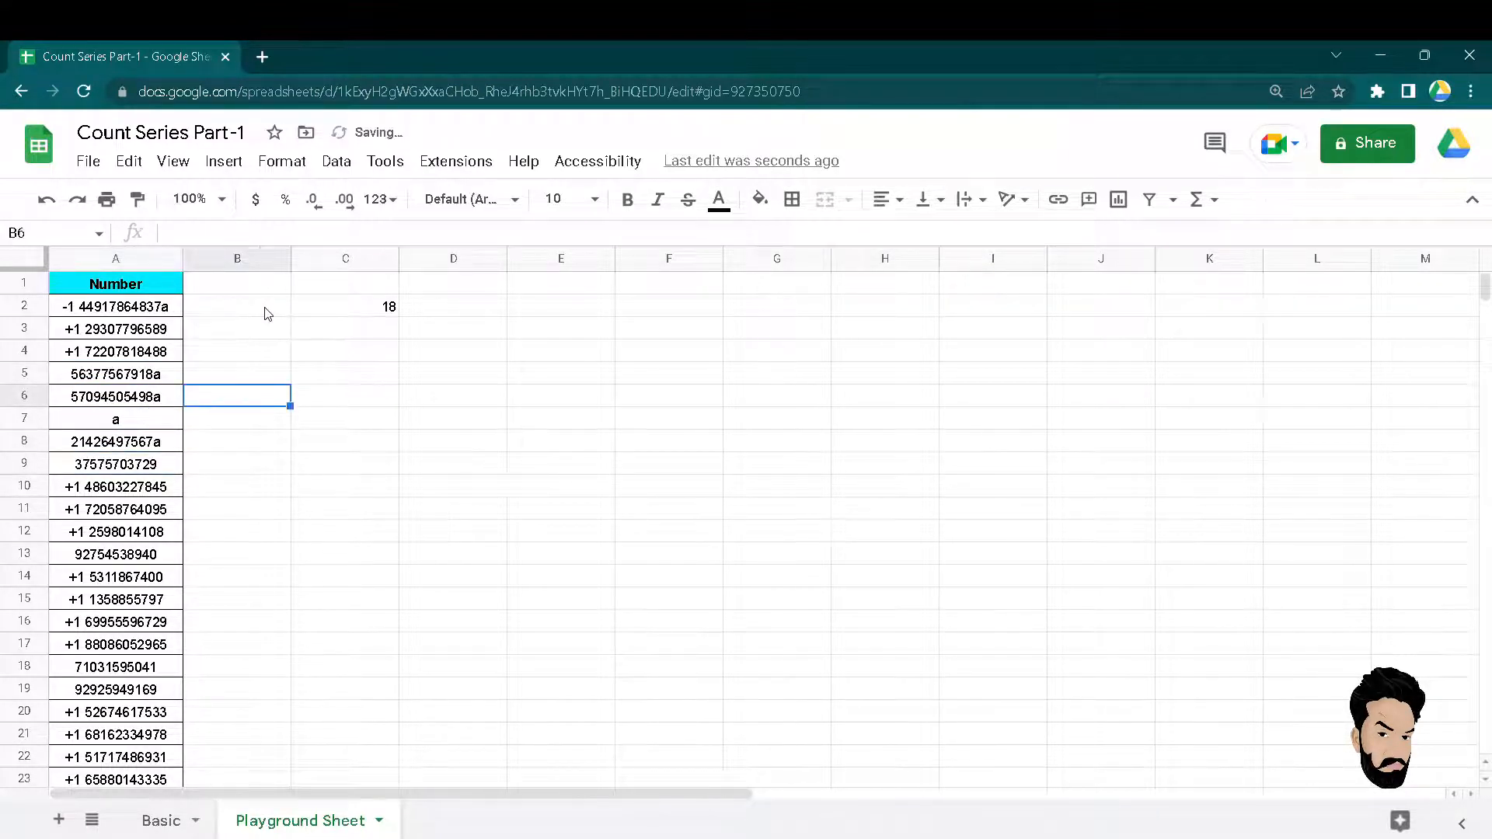
{"action": "key", "text": "Up"}
{"action": "key", "text": "Up"}
{"action": "key", "text": "Up"}
{"action": "key", "text": "Up"}
{"action": "key", "text": "Right"}
{"action": "key", "text": "F2"}
{"action": "key", "text": "Left"}
{"action": "key", "text": "Left"}
{"action": "key", "text": "Left"}
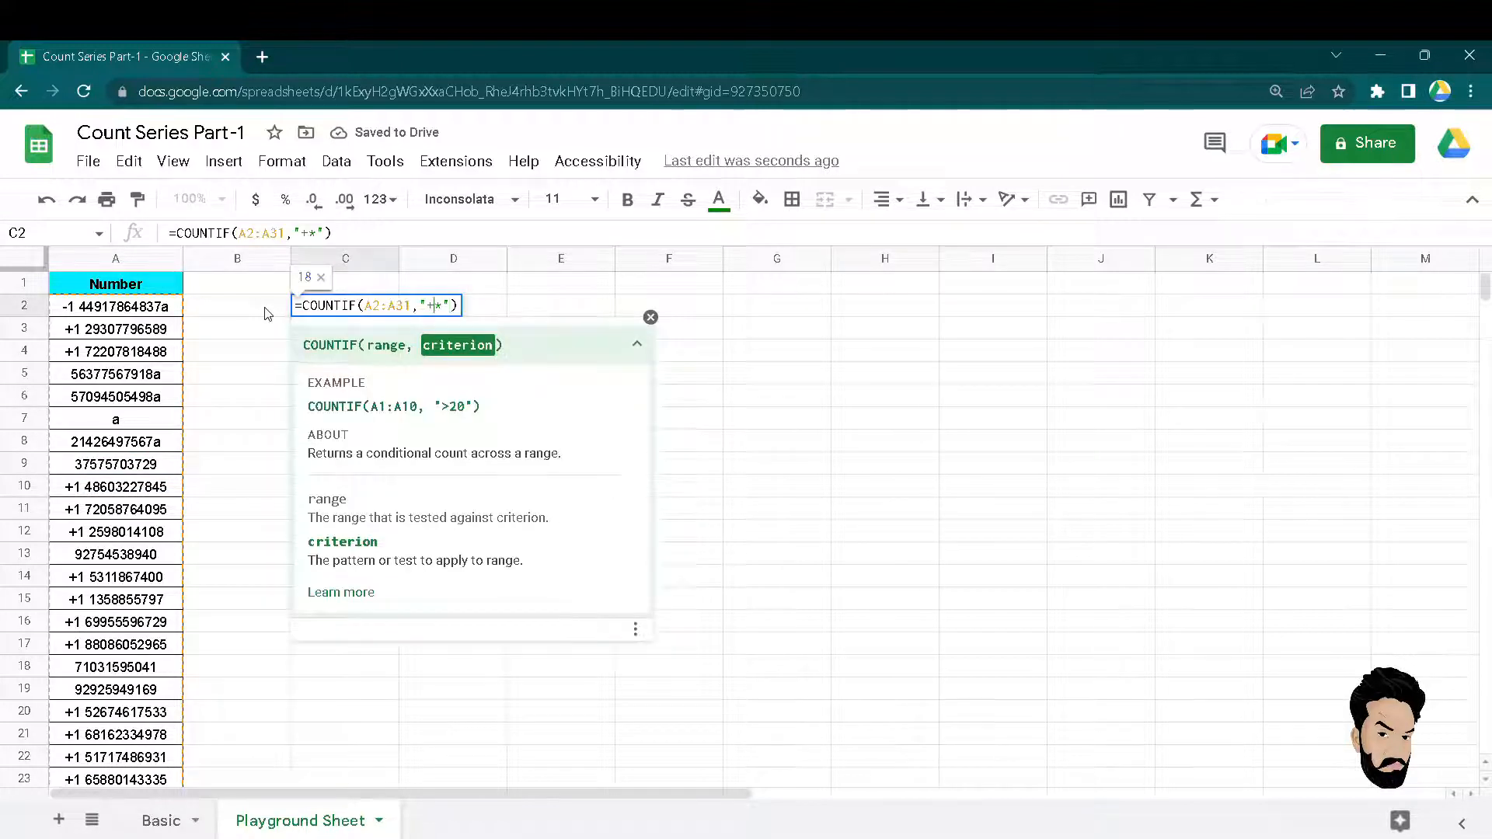
Replace the plus in C2's criterion so it reads =COUNTIF(A2:A31,"*a").
{"action": "key", "text": "BackSpace"}
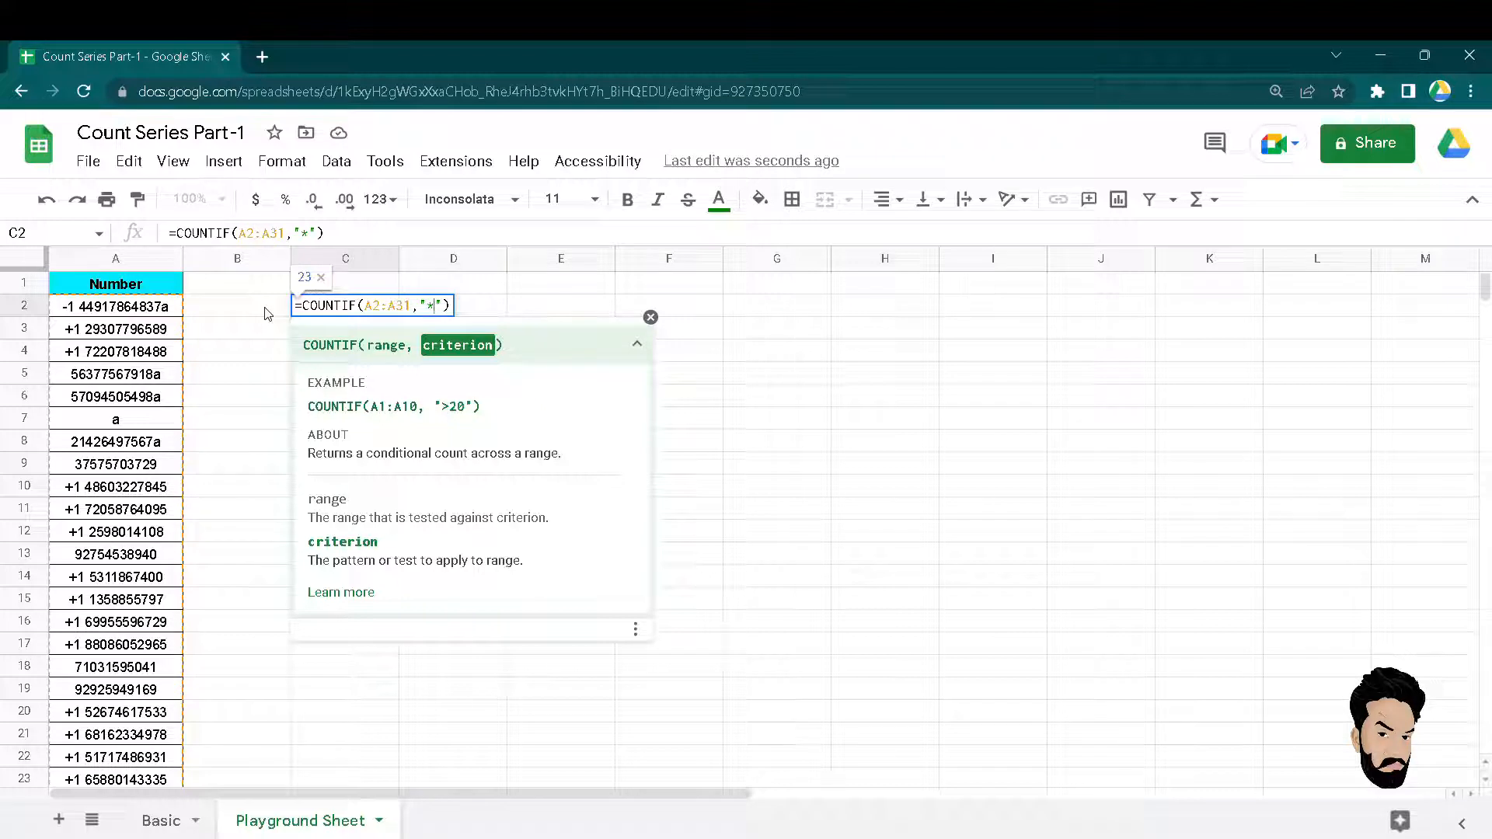
{"action": "type", "text": "a"}
{"action": "key", "text": "Return"}
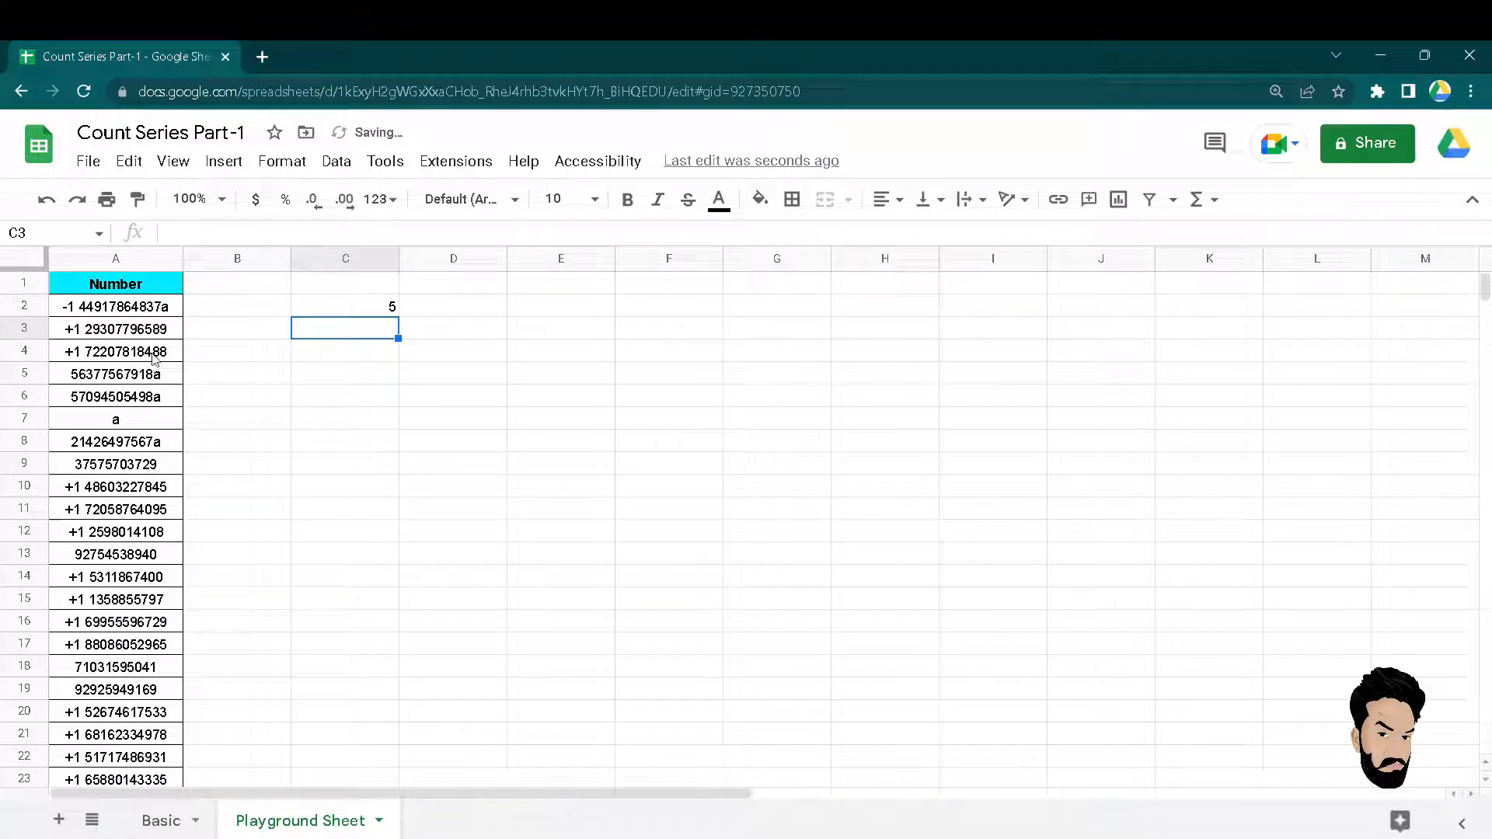
Review the column A entries ending in a, starting from A5, to verify the count of 5.
{"action": "left_click", "coordinate": [150, 377]}
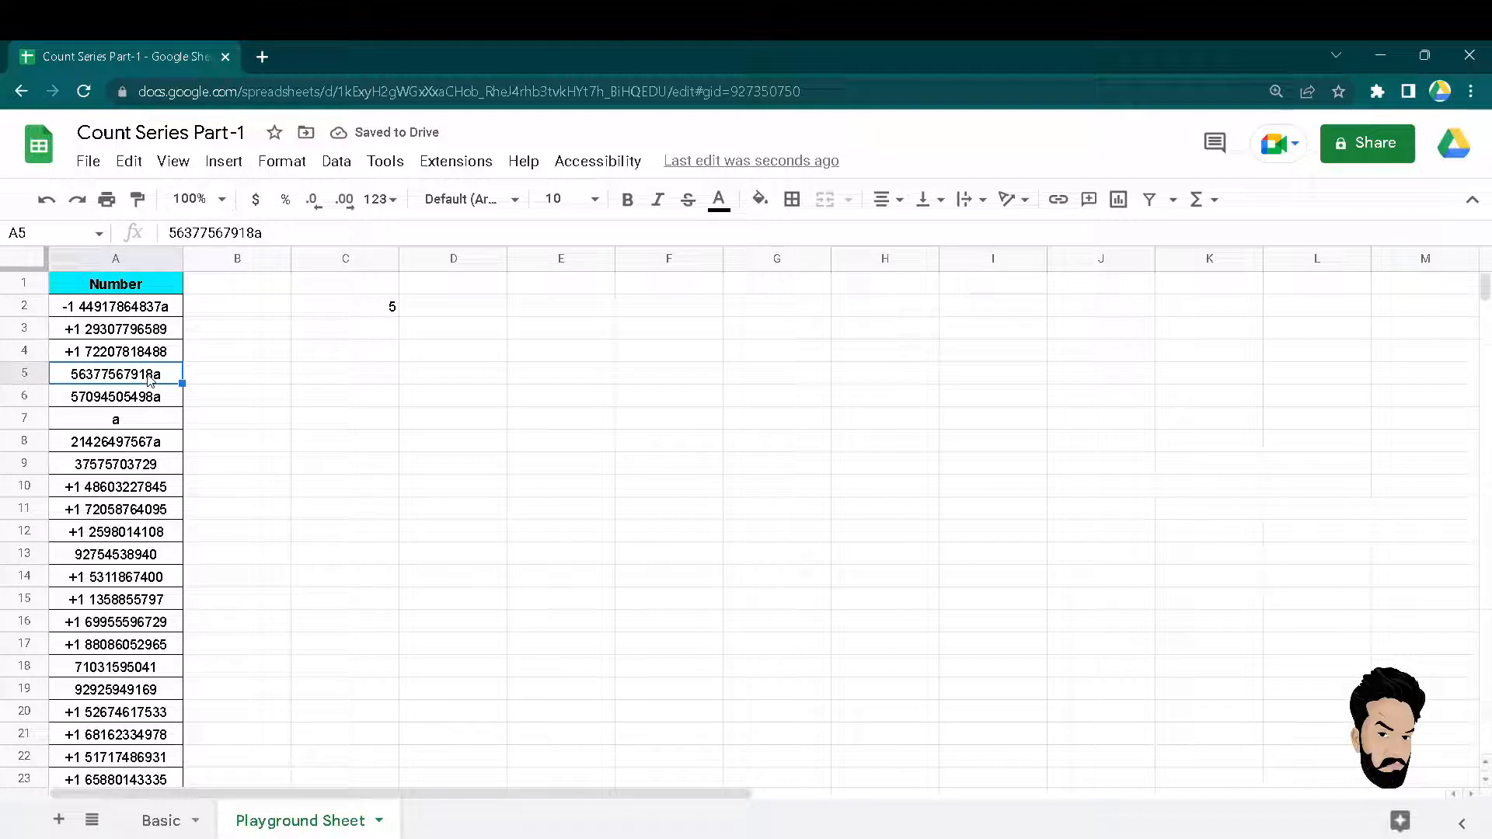
{"action": "key", "text": "Up"}
{"action": "key", "text": "Up"}
{"action": "key", "text": "Up"}
{"action": "key", "text": "Up"}
{"action": "key", "text": "Down"}
{"action": "key", "text": "Down"}
{"action": "key", "text": "Down"}
{"action": "key", "text": "Down"}
{"action": "key", "text": "Down"}
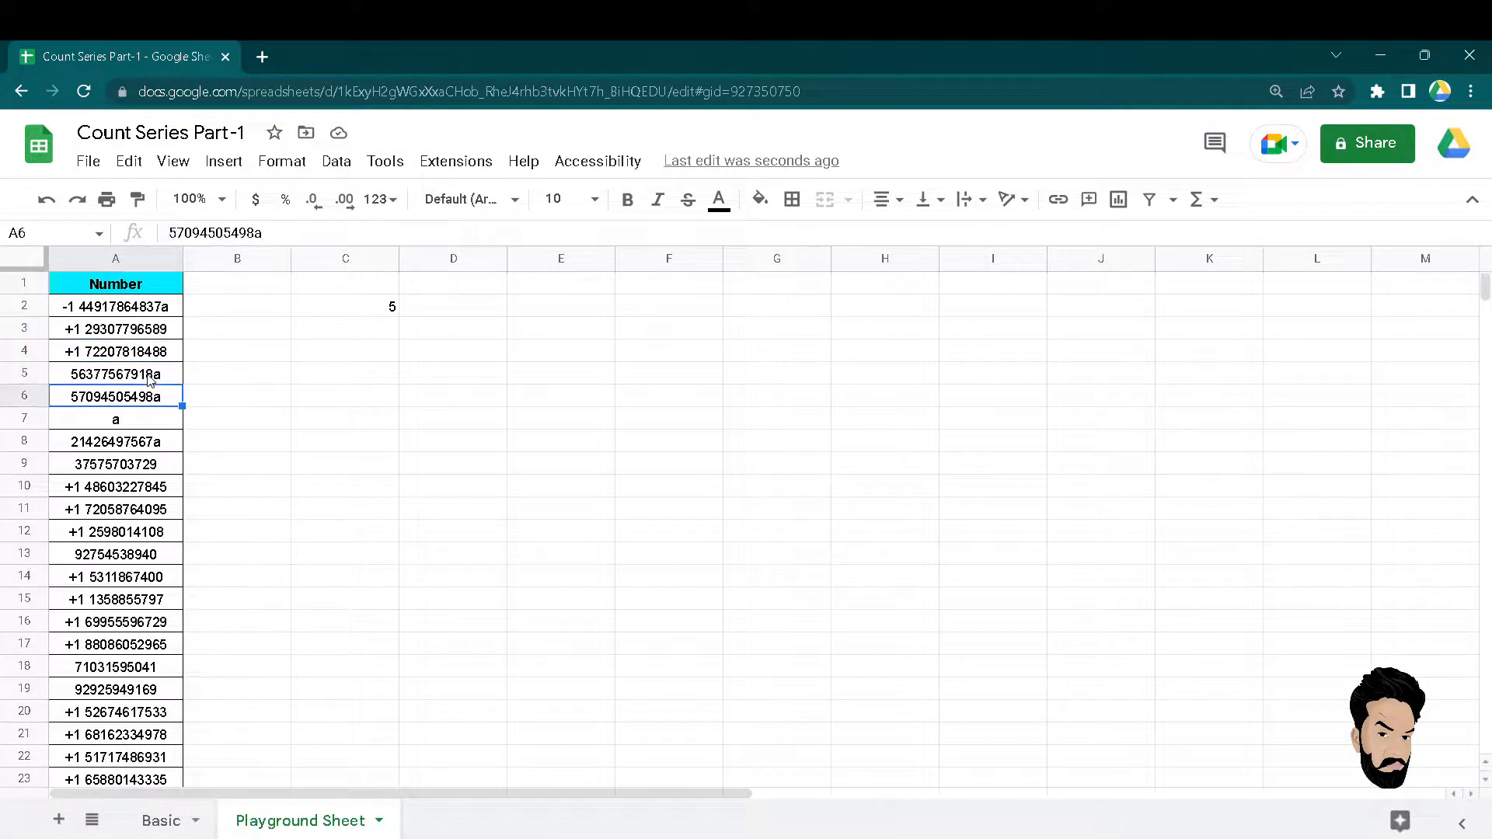
{"action": "key", "text": "Up"}
{"action": "key", "text": "Down"}
{"action": "key", "text": "Down"}
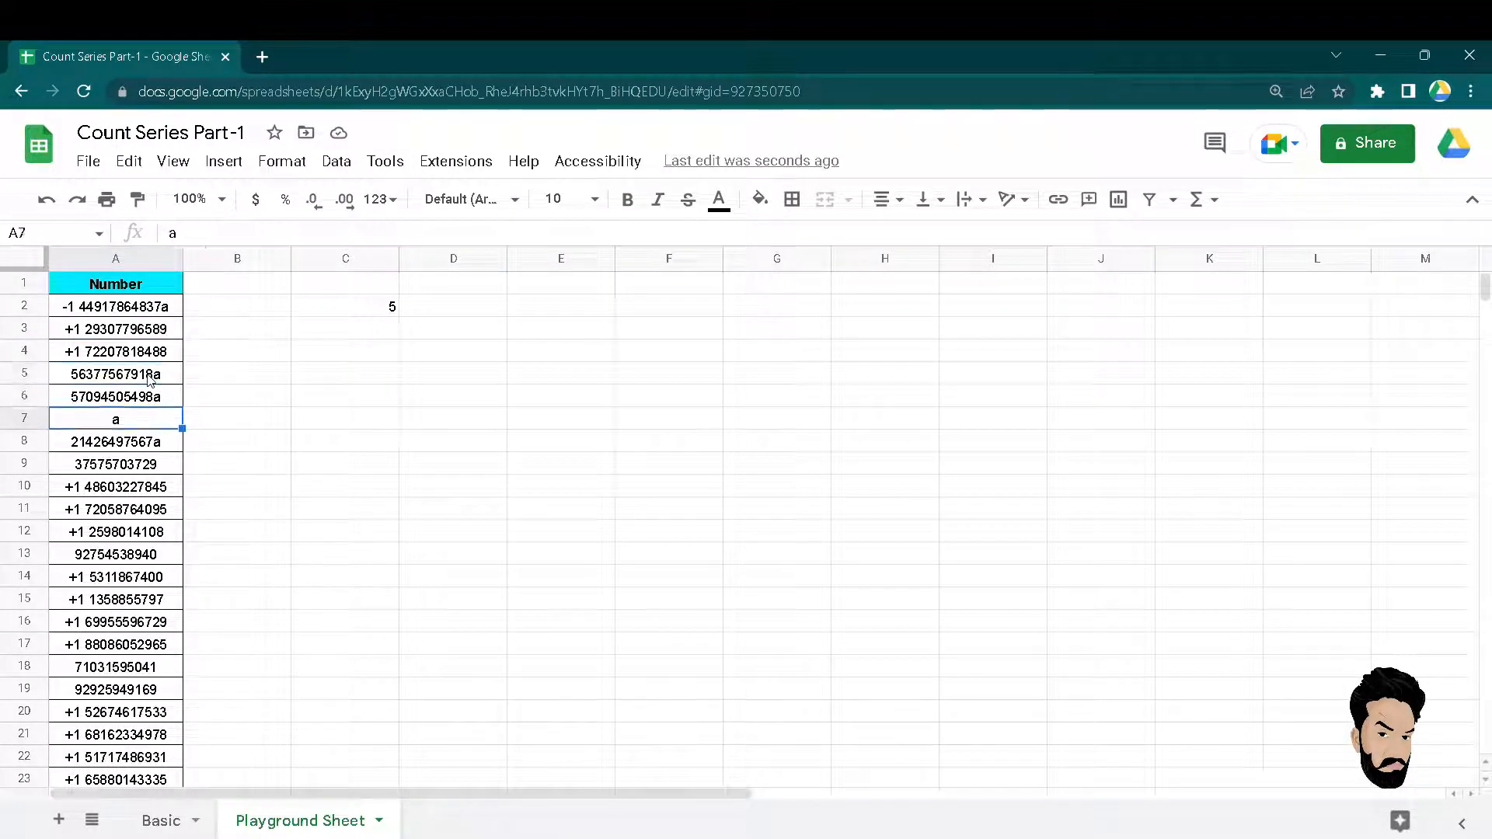
{"action": "key", "text": "Down"}
{"action": "key", "text": "Up"}
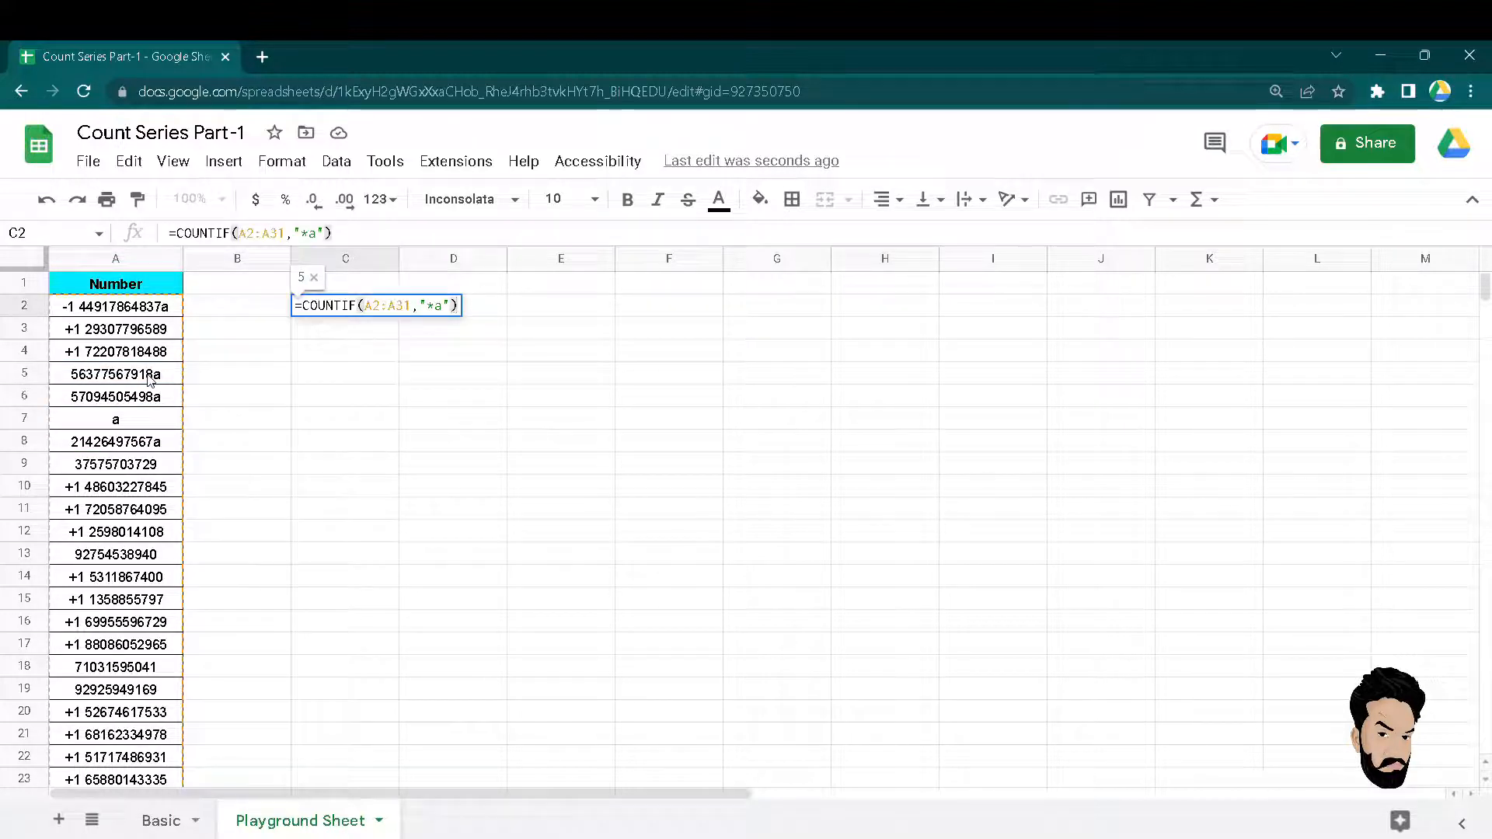